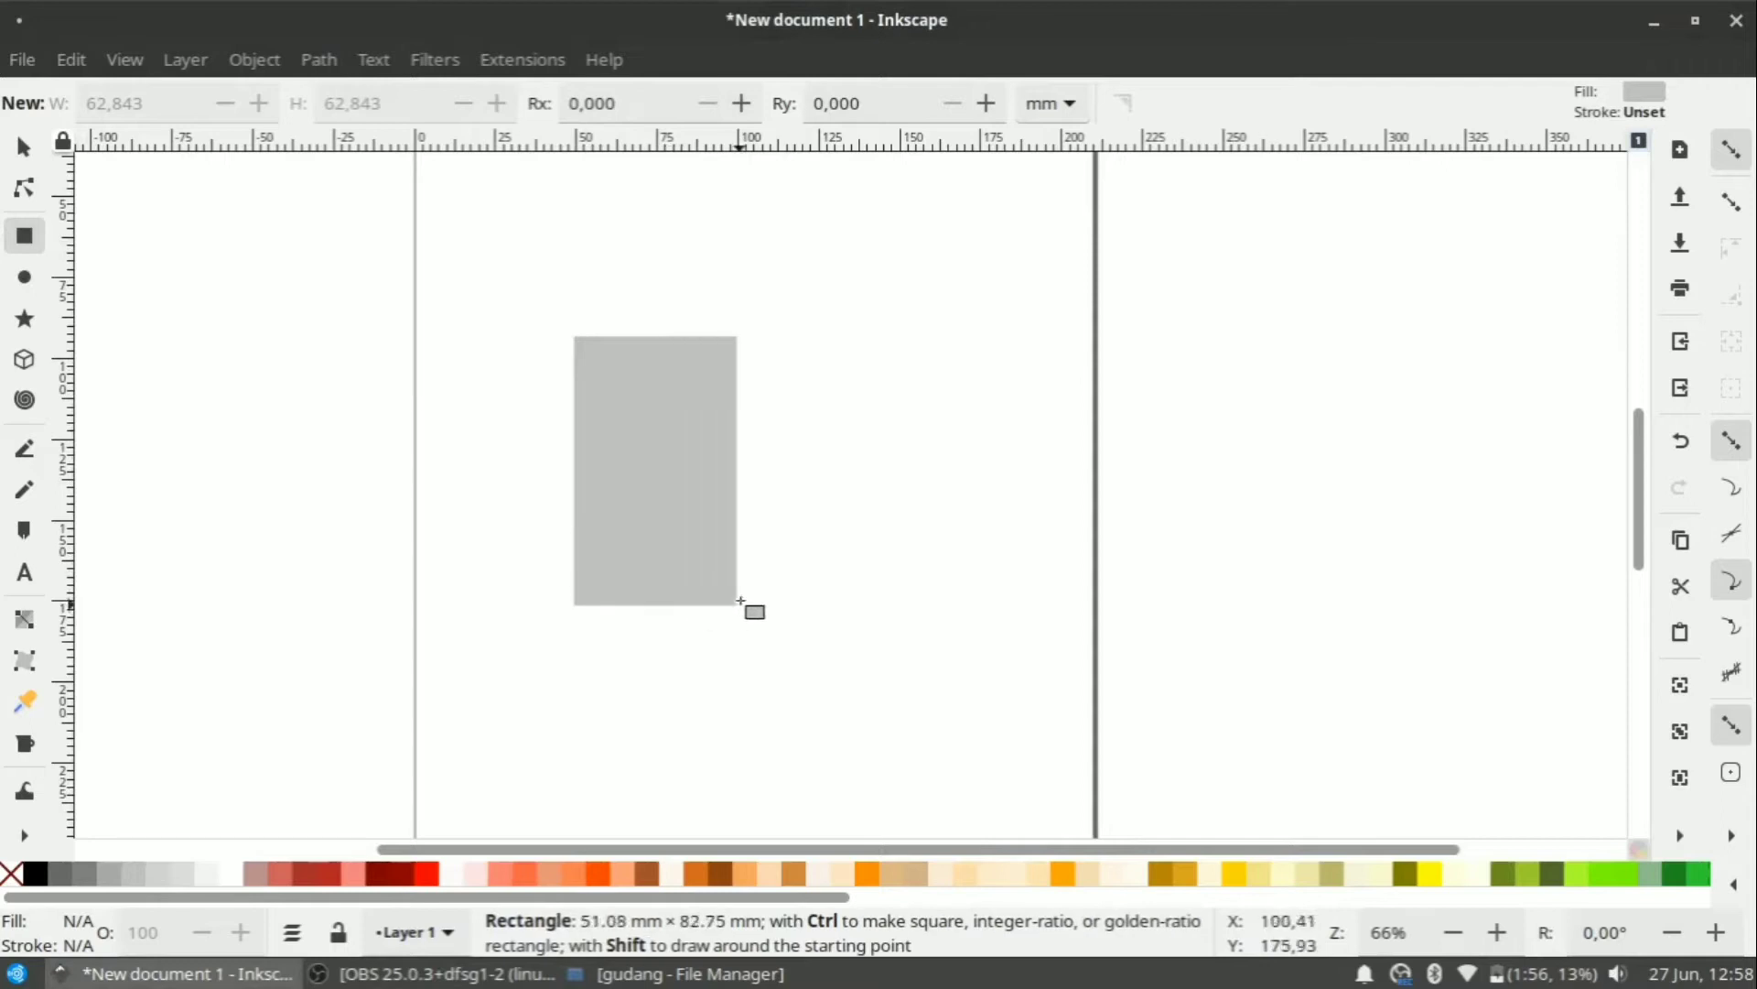
# Convert the grey rectangle into an editable path with Object to Path.
pyautogui.keyDown('ctrl'); pyautogui.scroll(1, 692, 589); pyautogui.keyUp('ctrl')
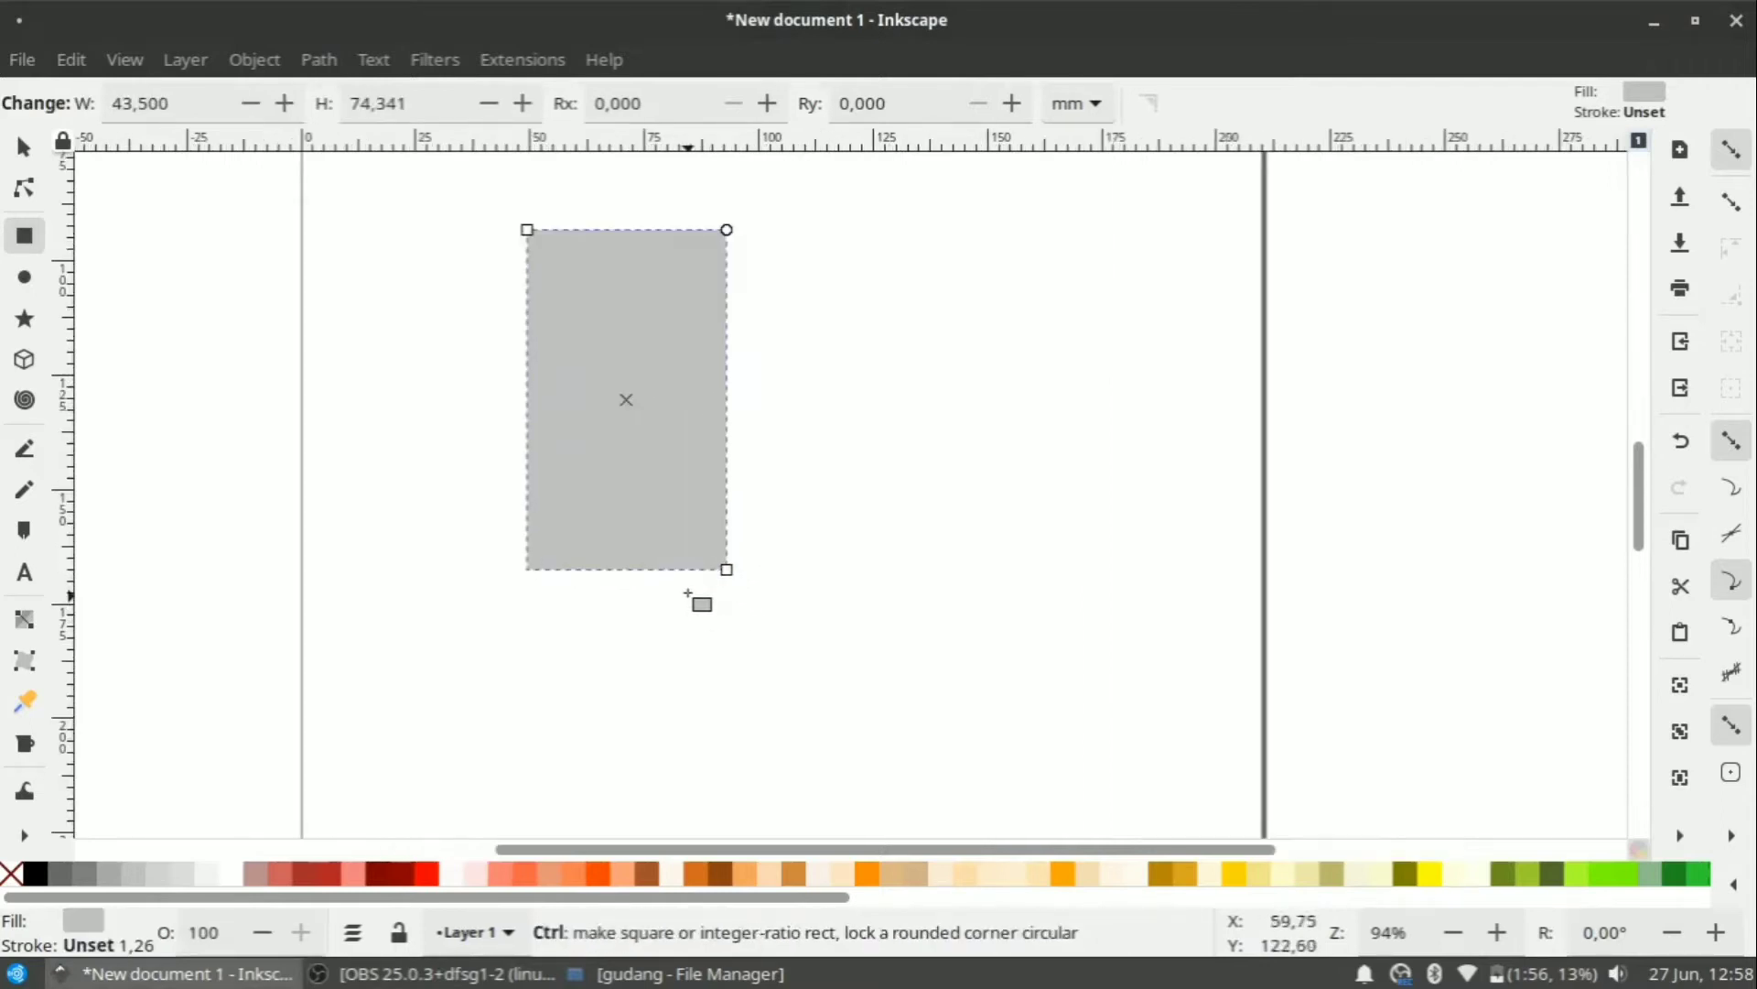
pyautogui.click(320, 60)
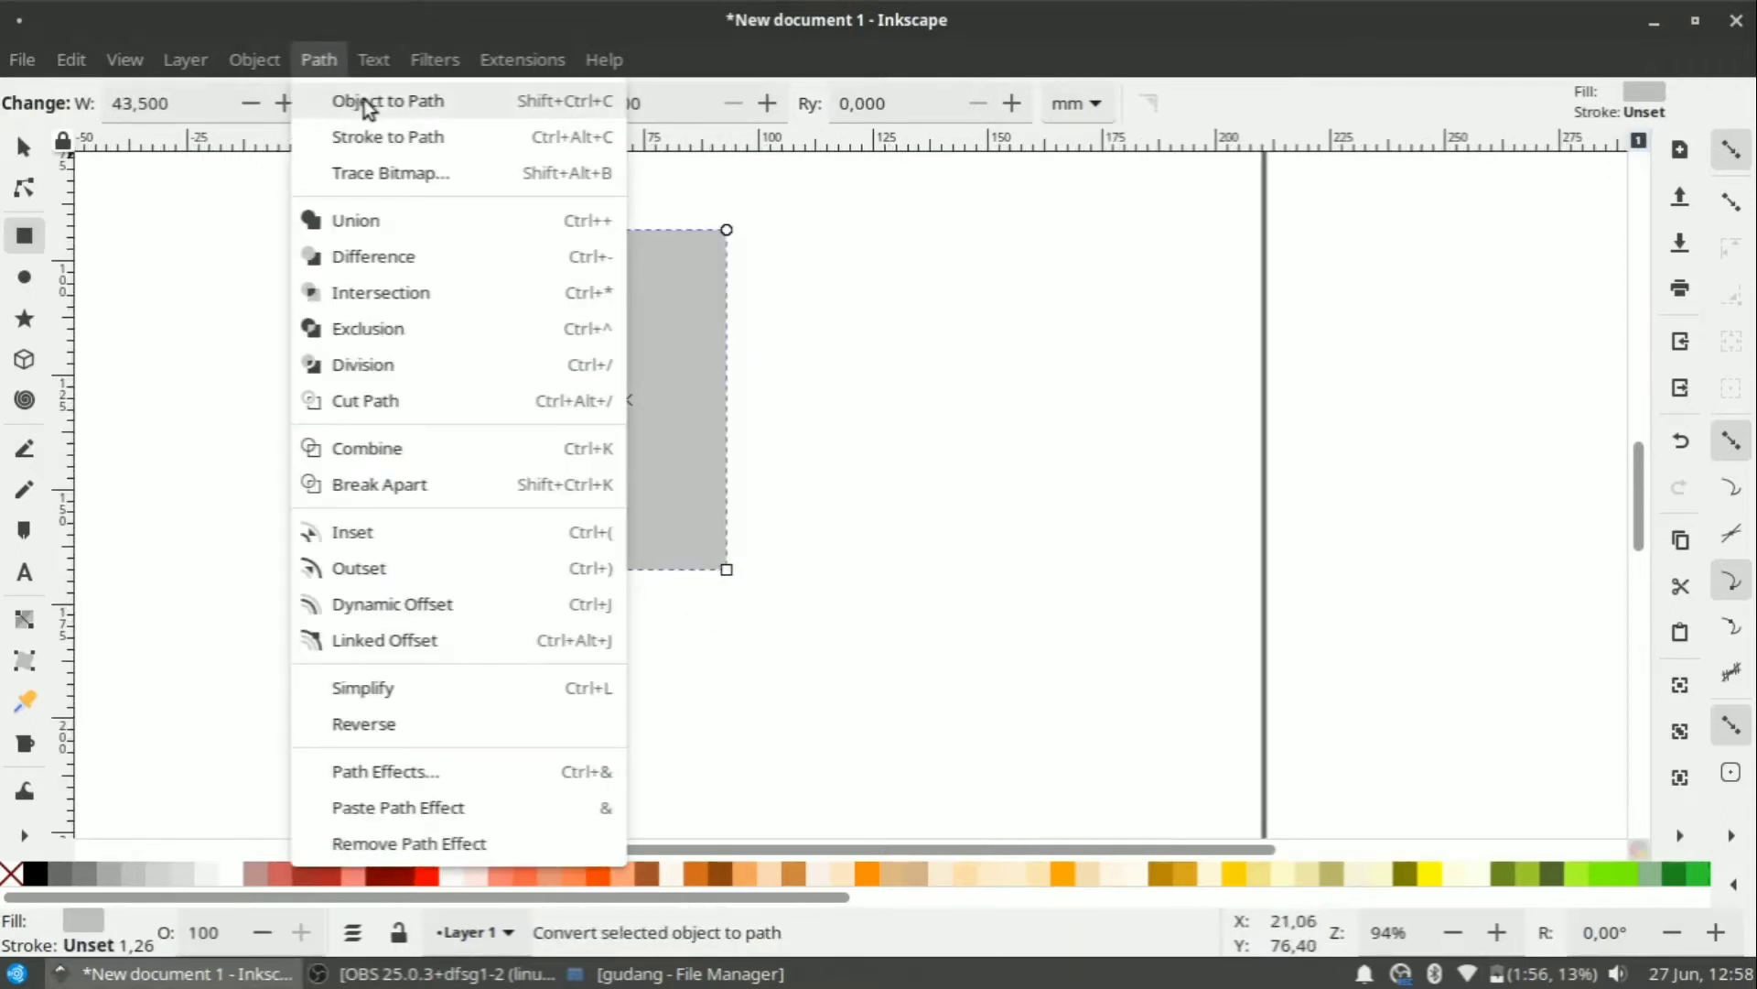
pyautogui.click(365, 103)
# Drag the corner nodes to lower the top-left corner and angle the bottom edge.
pyautogui.click(25, 190)
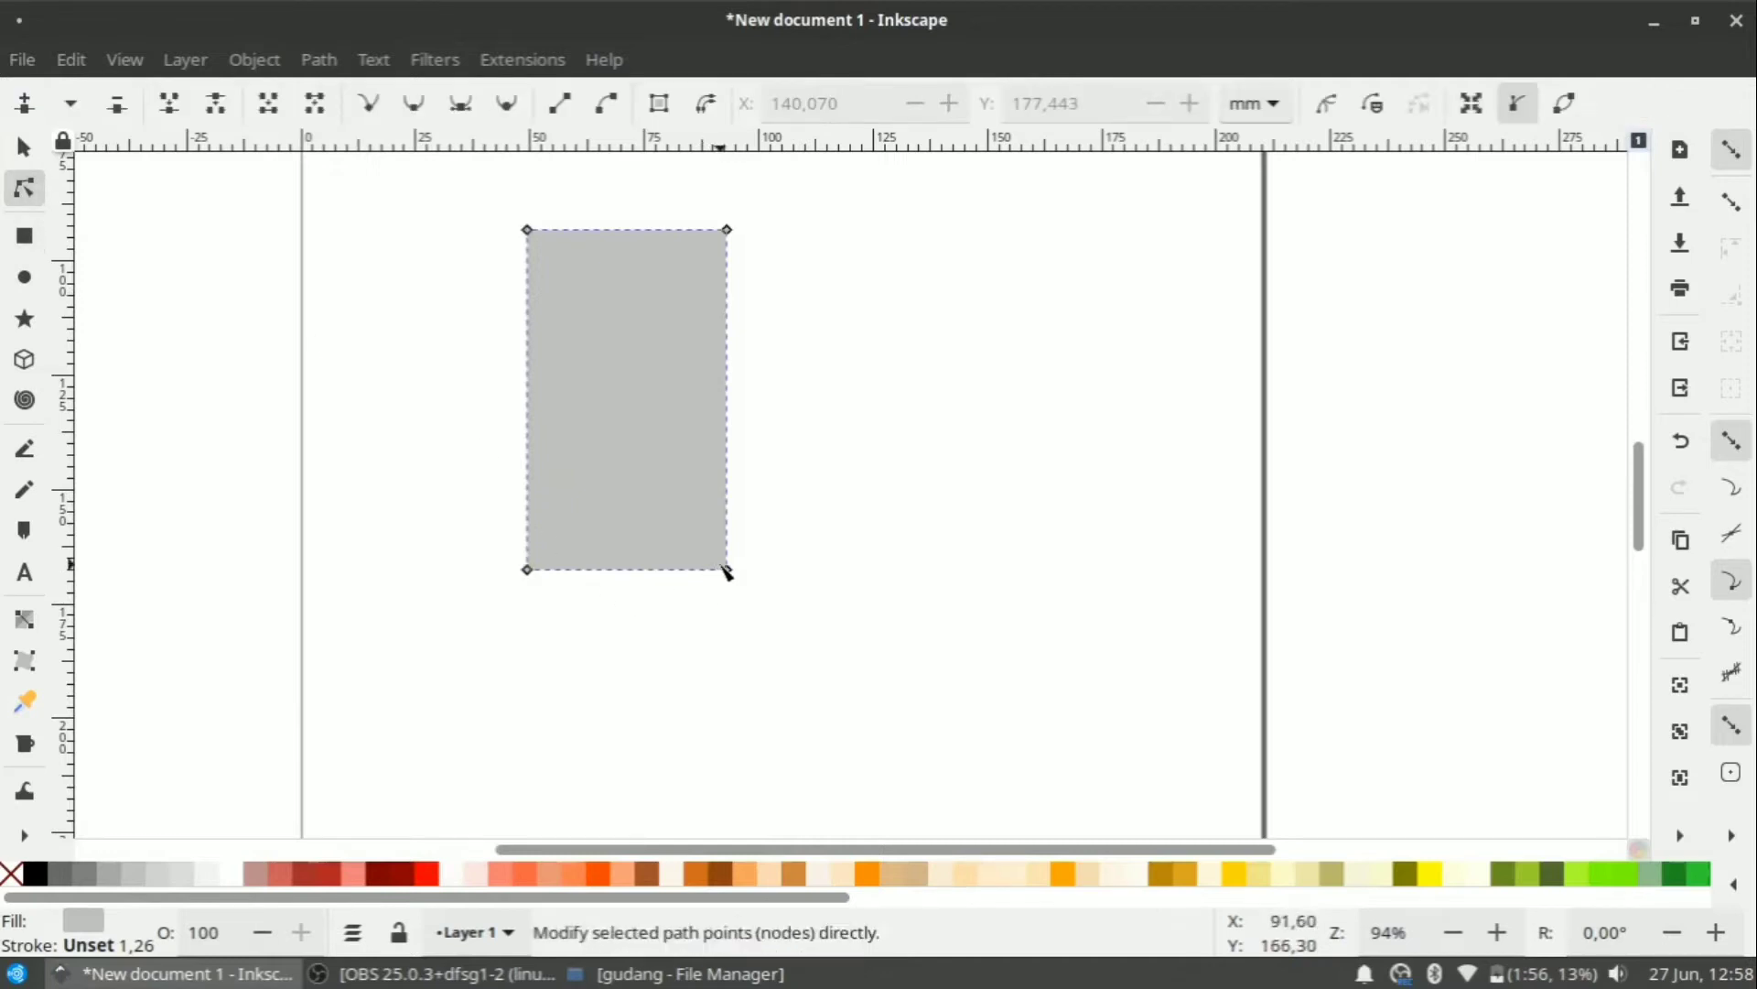
pyautogui.moveTo(730, 578); pyautogui.dragTo(729, 696)
pyautogui.moveTo(529, 231); pyautogui.dragTo(547, 289)
pyautogui.moveTo(443, 223)
pyautogui.mouseDown()
pyautogui.moveTo(580, 514)
pyautogui.moveTo(596, 594)
pyautogui.mouseUp()
pyautogui.moveTo(421, 495); pyautogui.dragTo(765, 777)
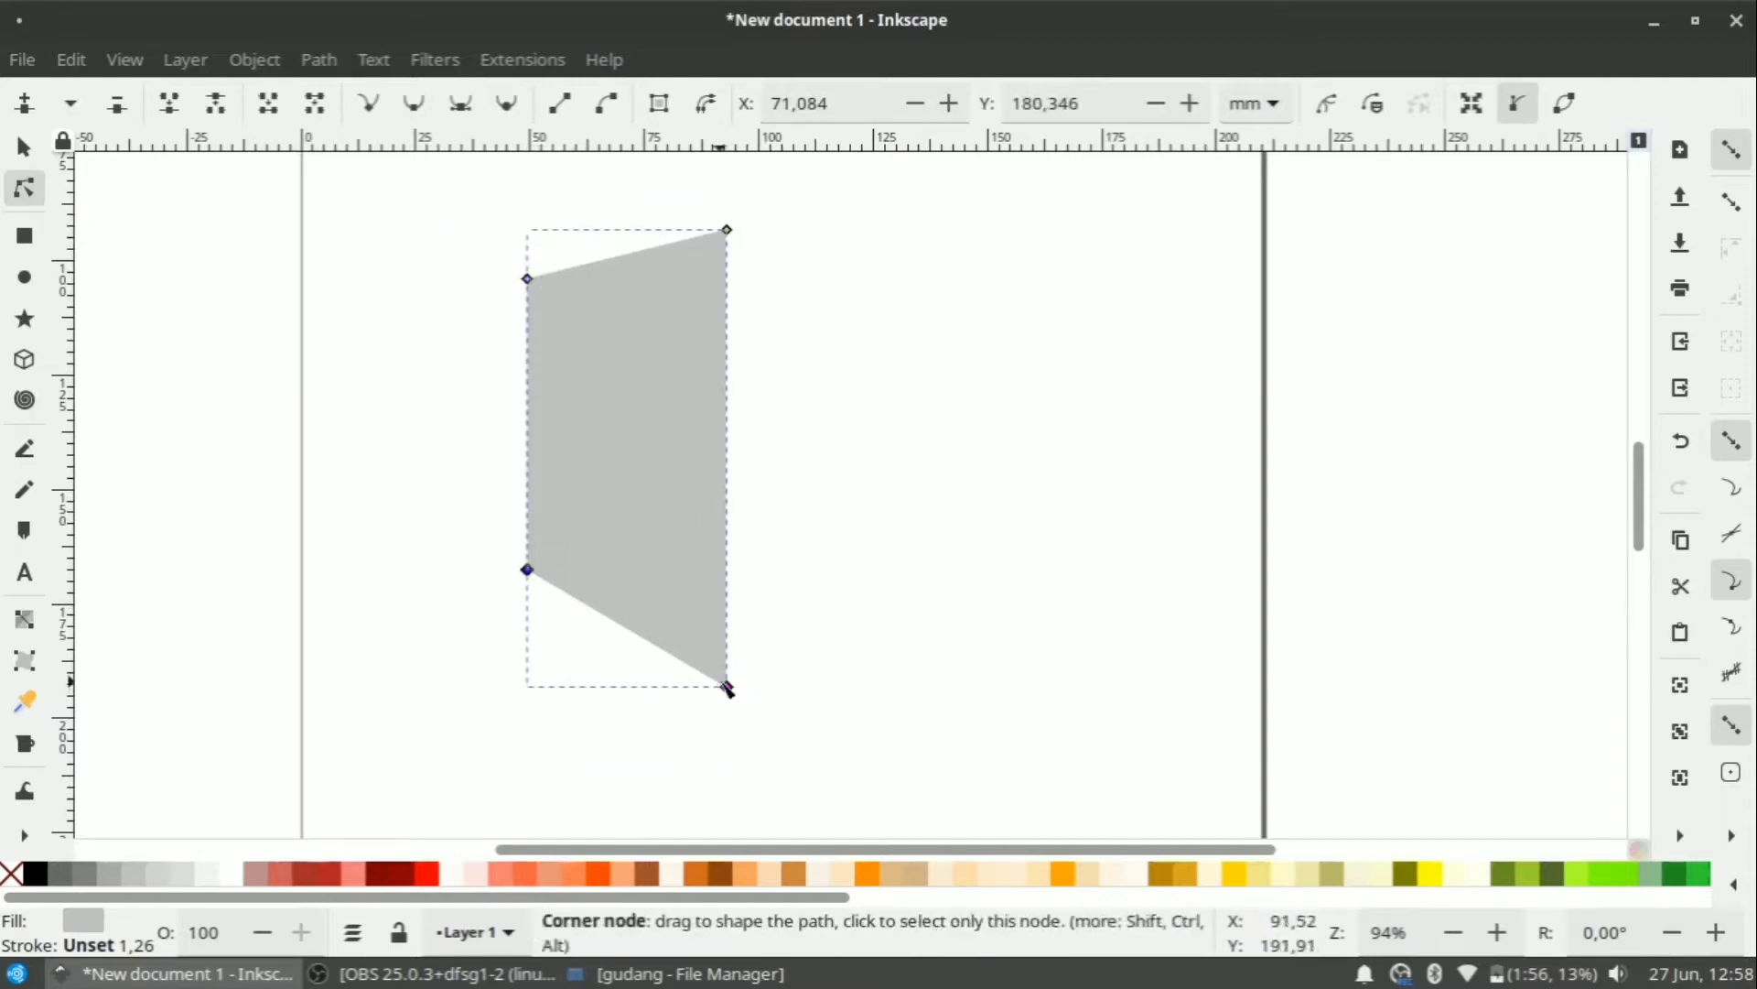
pyautogui.moveTo(726, 687); pyautogui.dragTo(726, 631)
pyautogui.hotkey('ctrl', 'z')
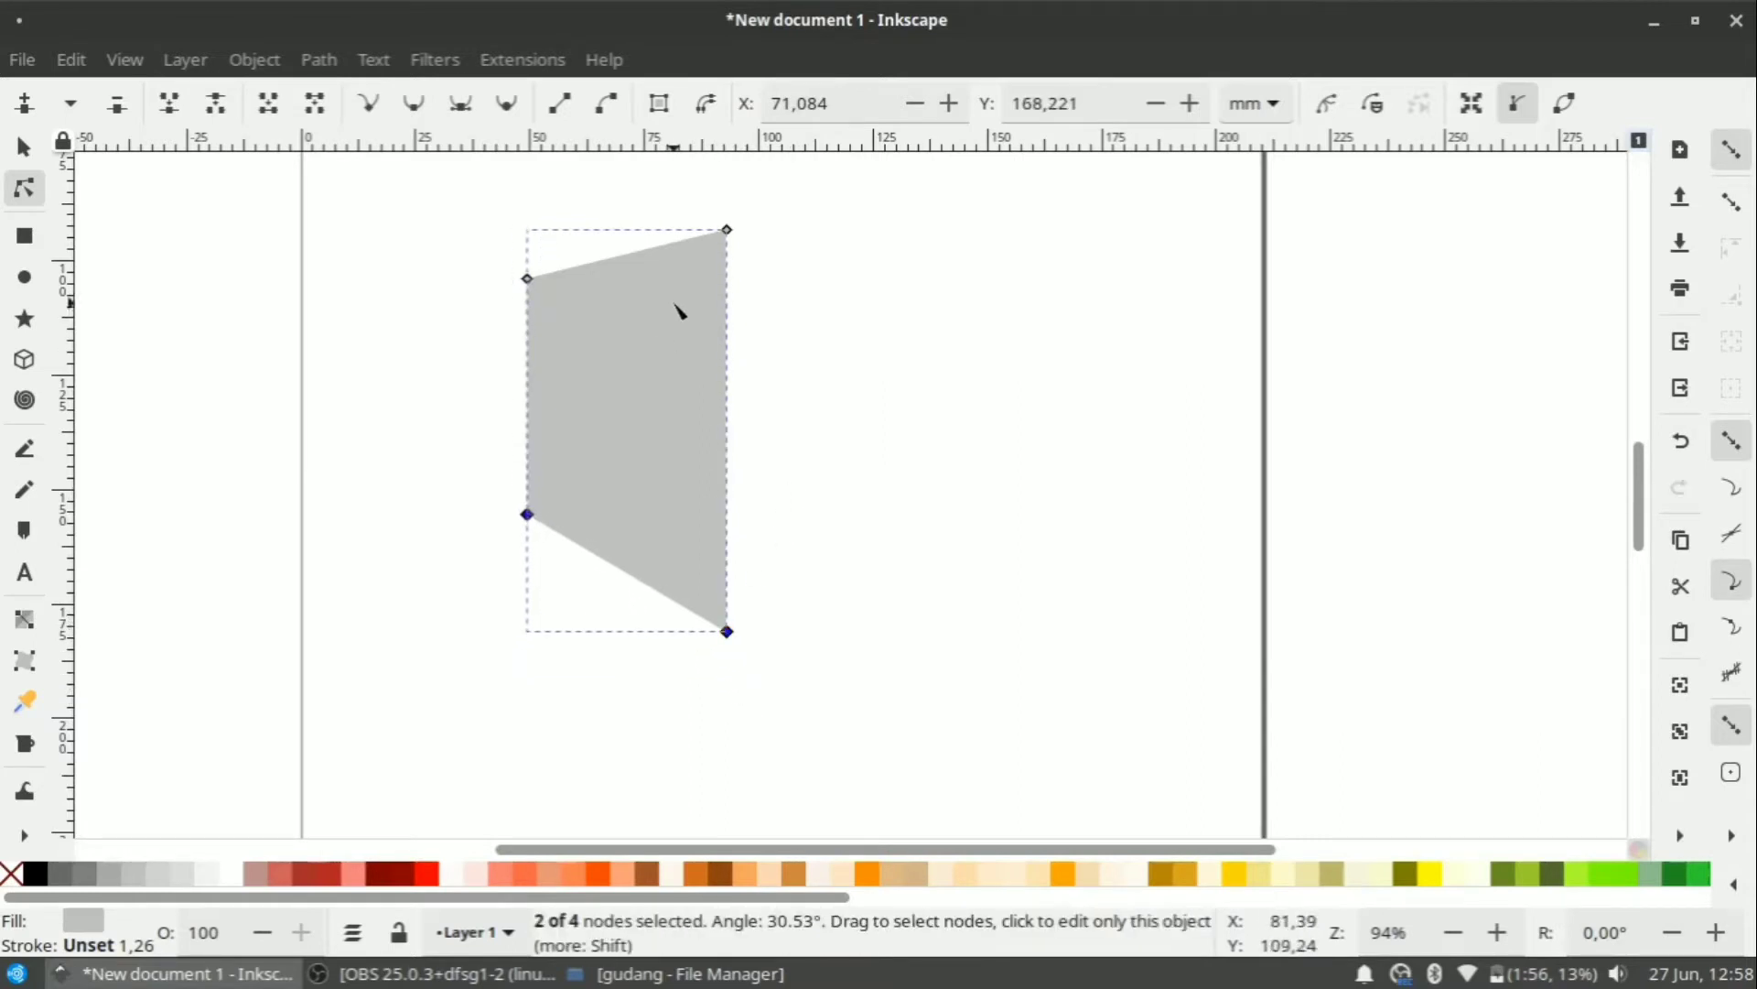
# Add a Mirror symmetry path effect so the half-shape mirrors into a hexagonal shield.
pyautogui.click(24, 148)
pyautogui.rightClick(699, 369)
pyautogui.press('Escape')
pyautogui.click(259, 61)
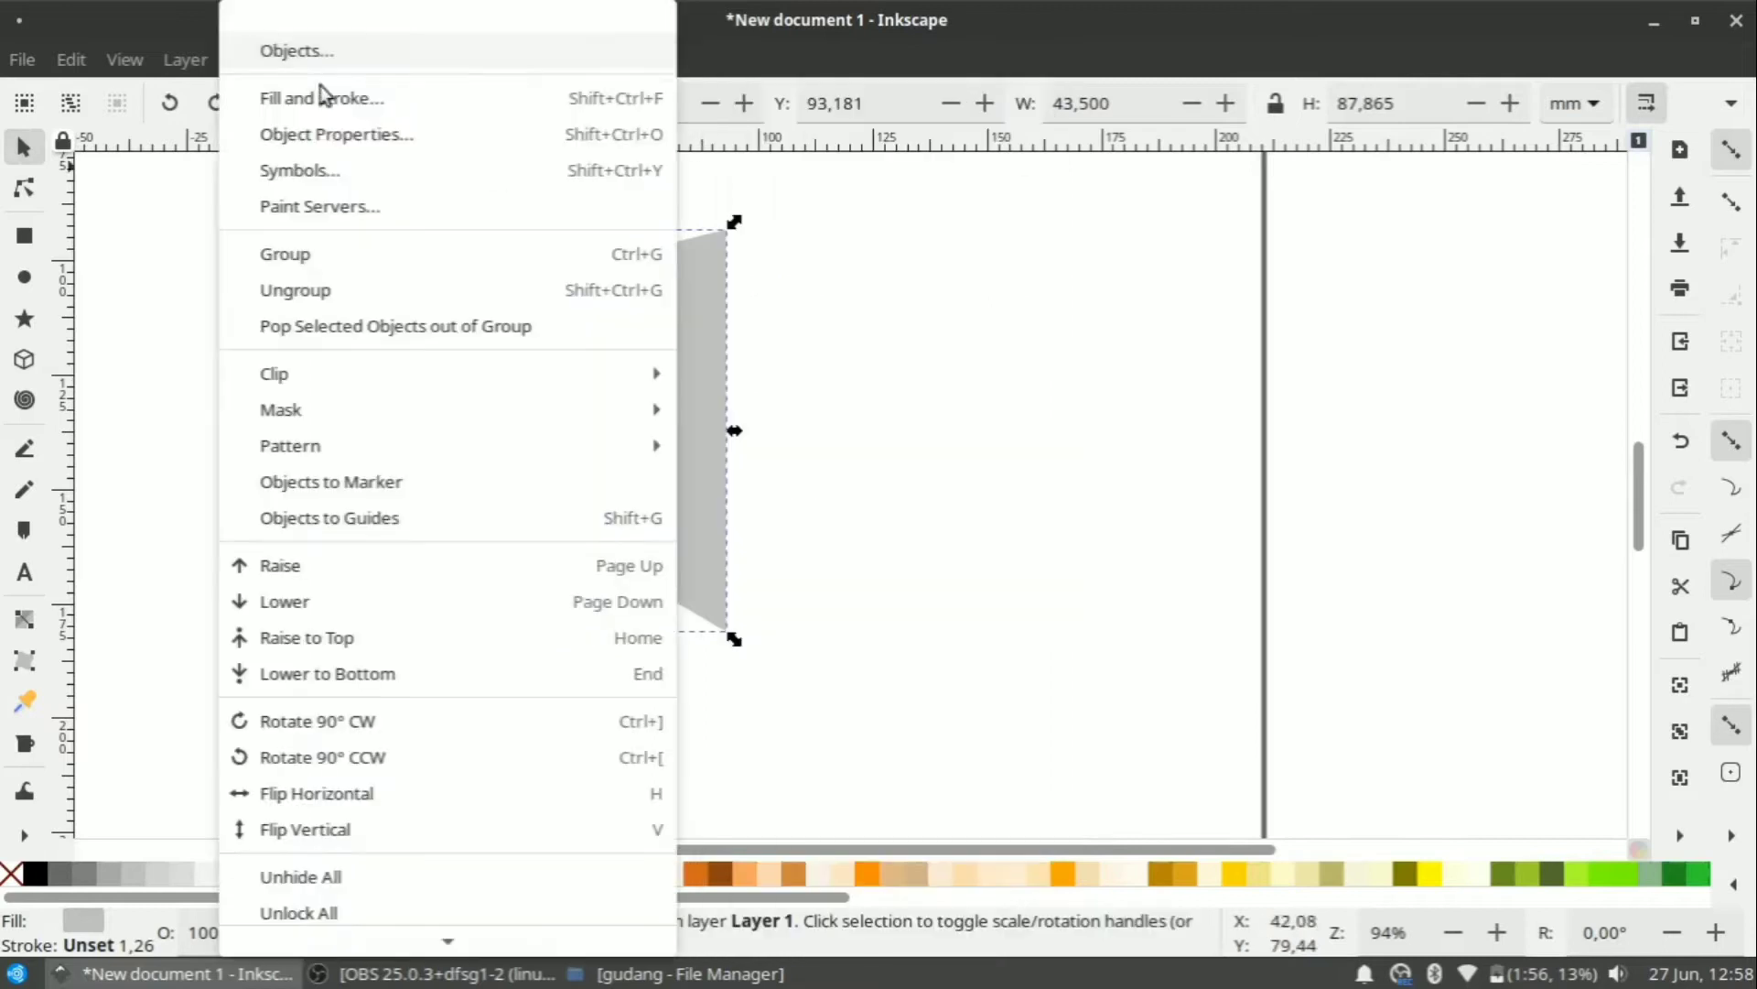
pyautogui.click(907, 7)
pyautogui.click(318, 60)
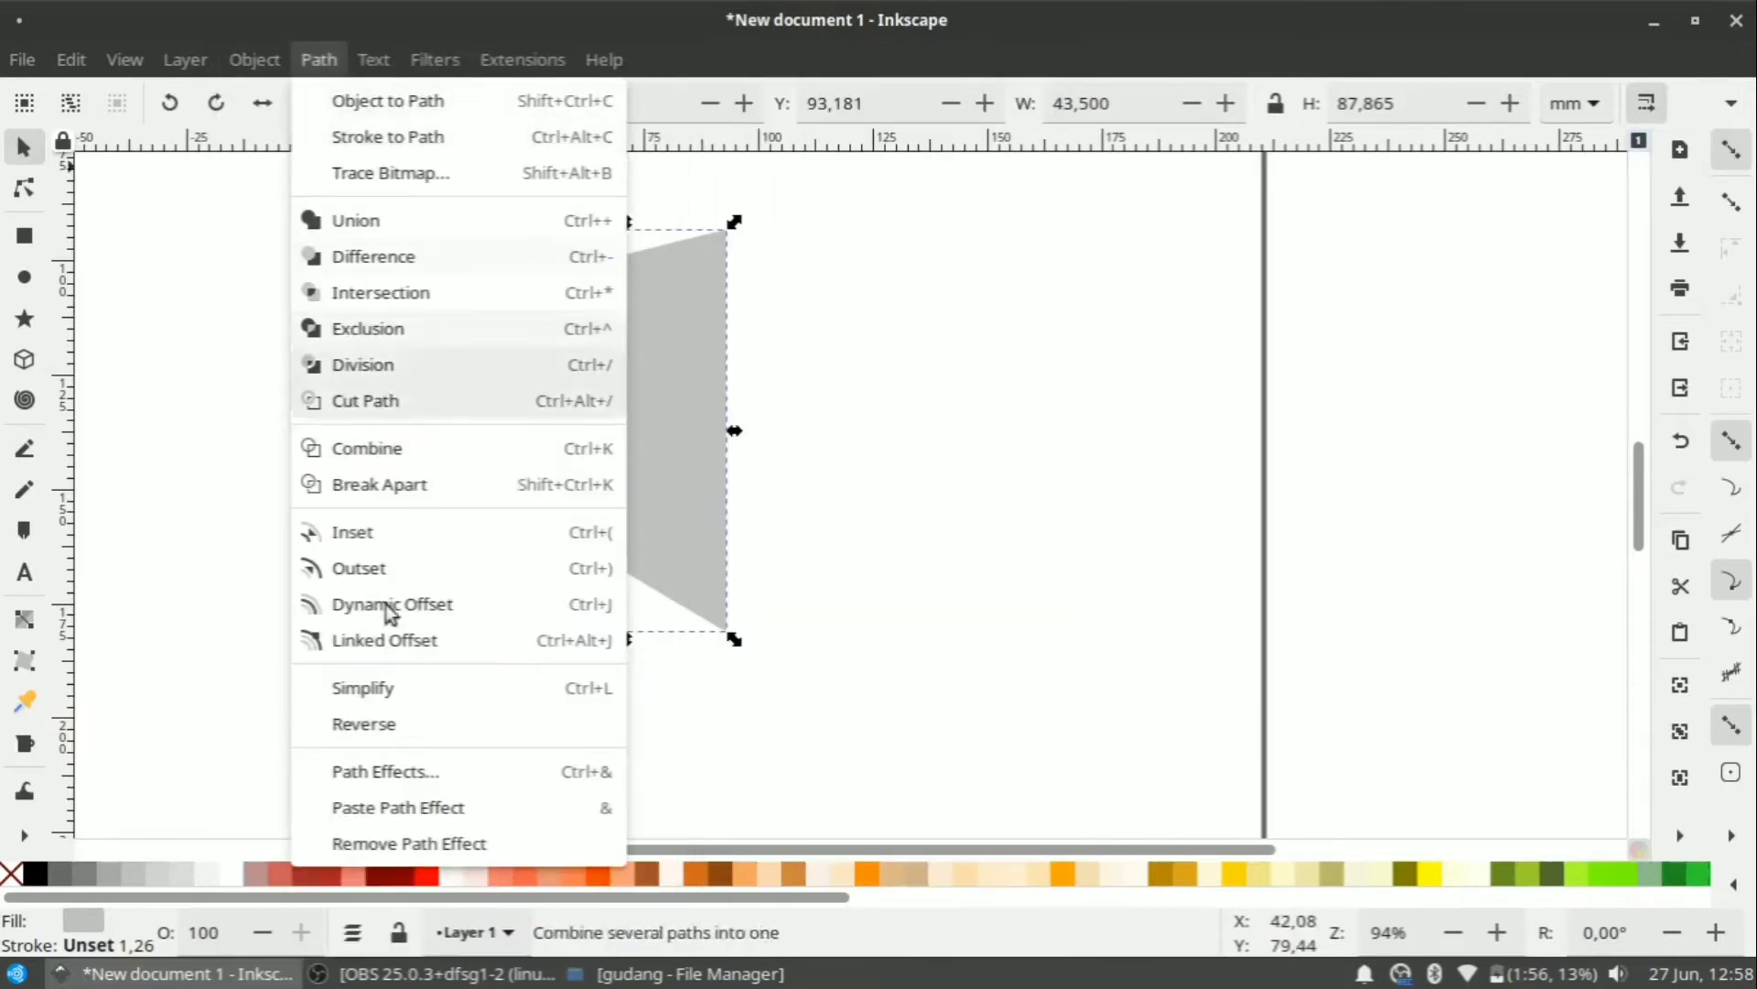
pyautogui.click(393, 771)
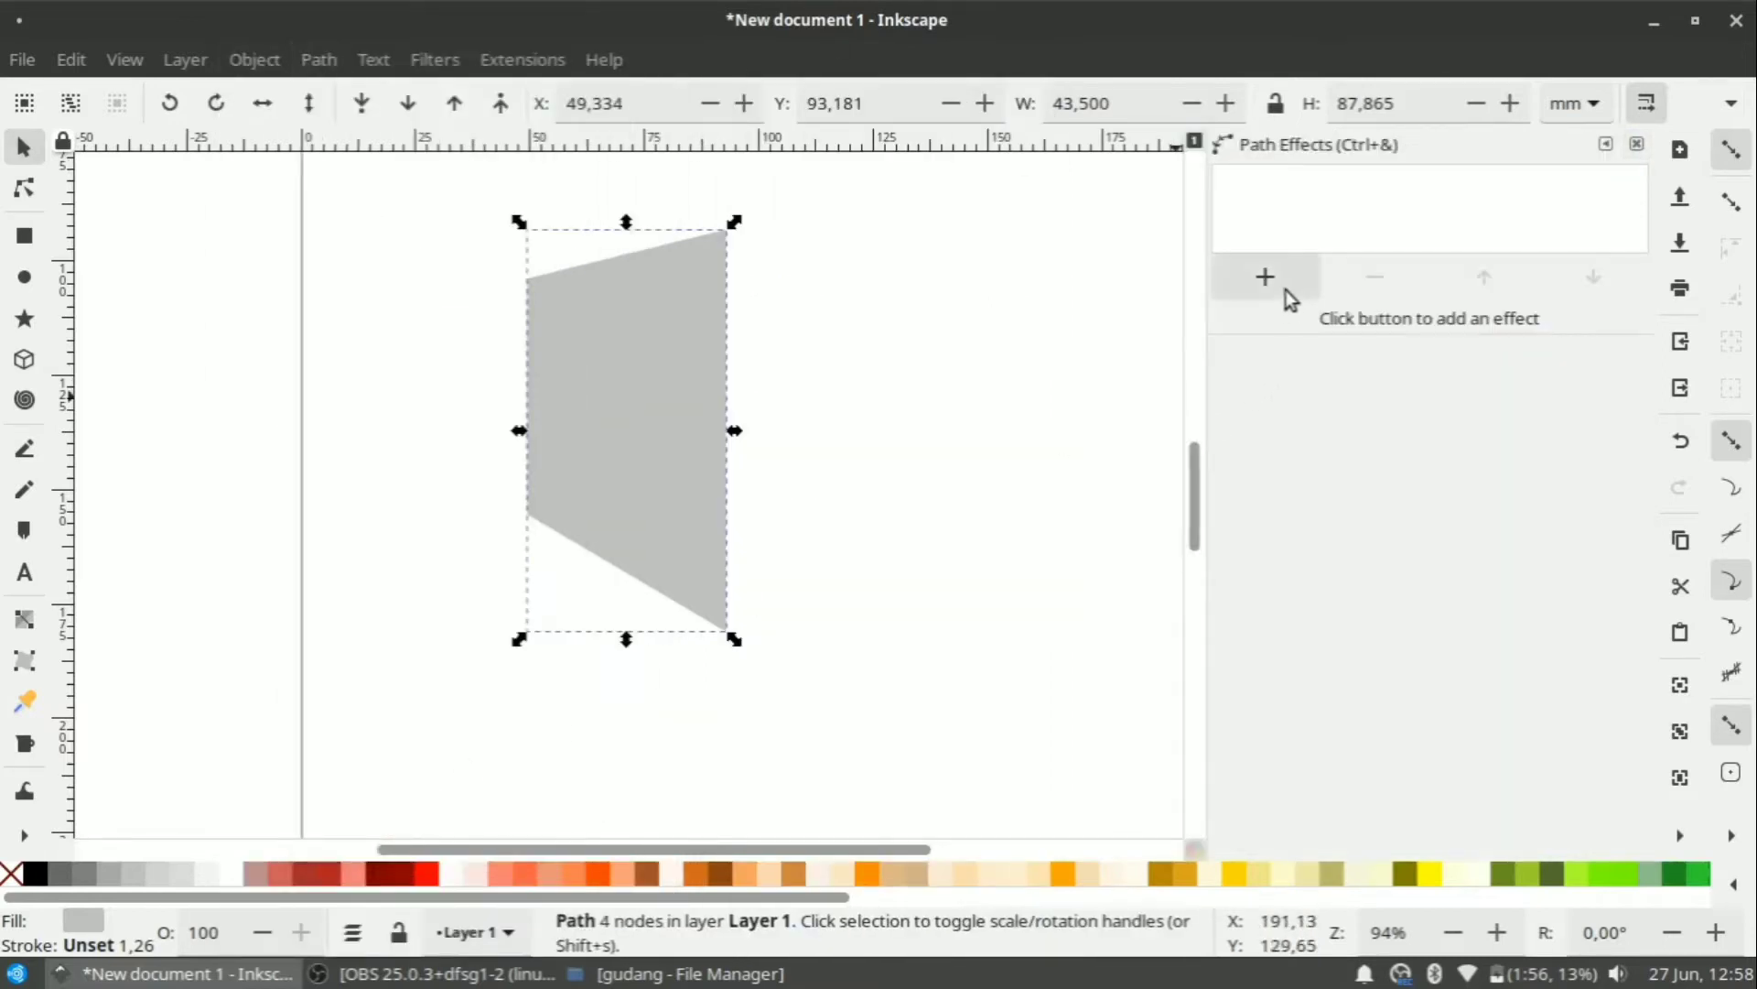
pyautogui.click(1267, 278)
pyautogui.click(607, 685)
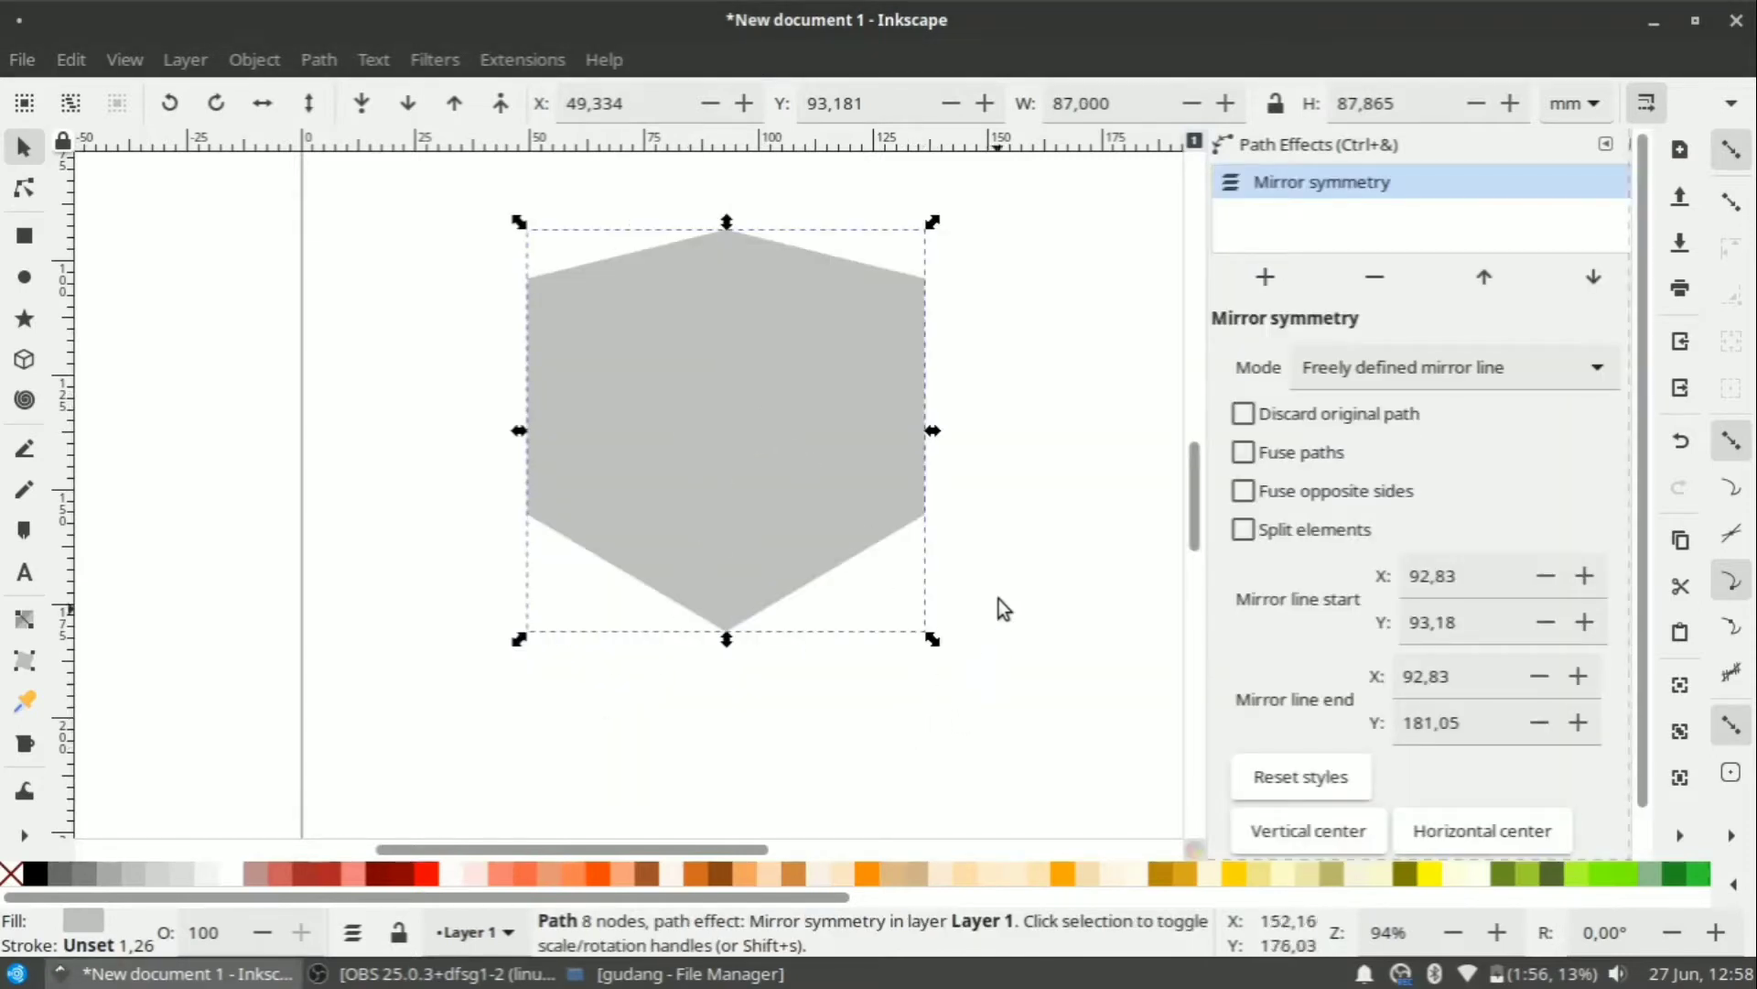
pyautogui.doubleClick(731, 422)
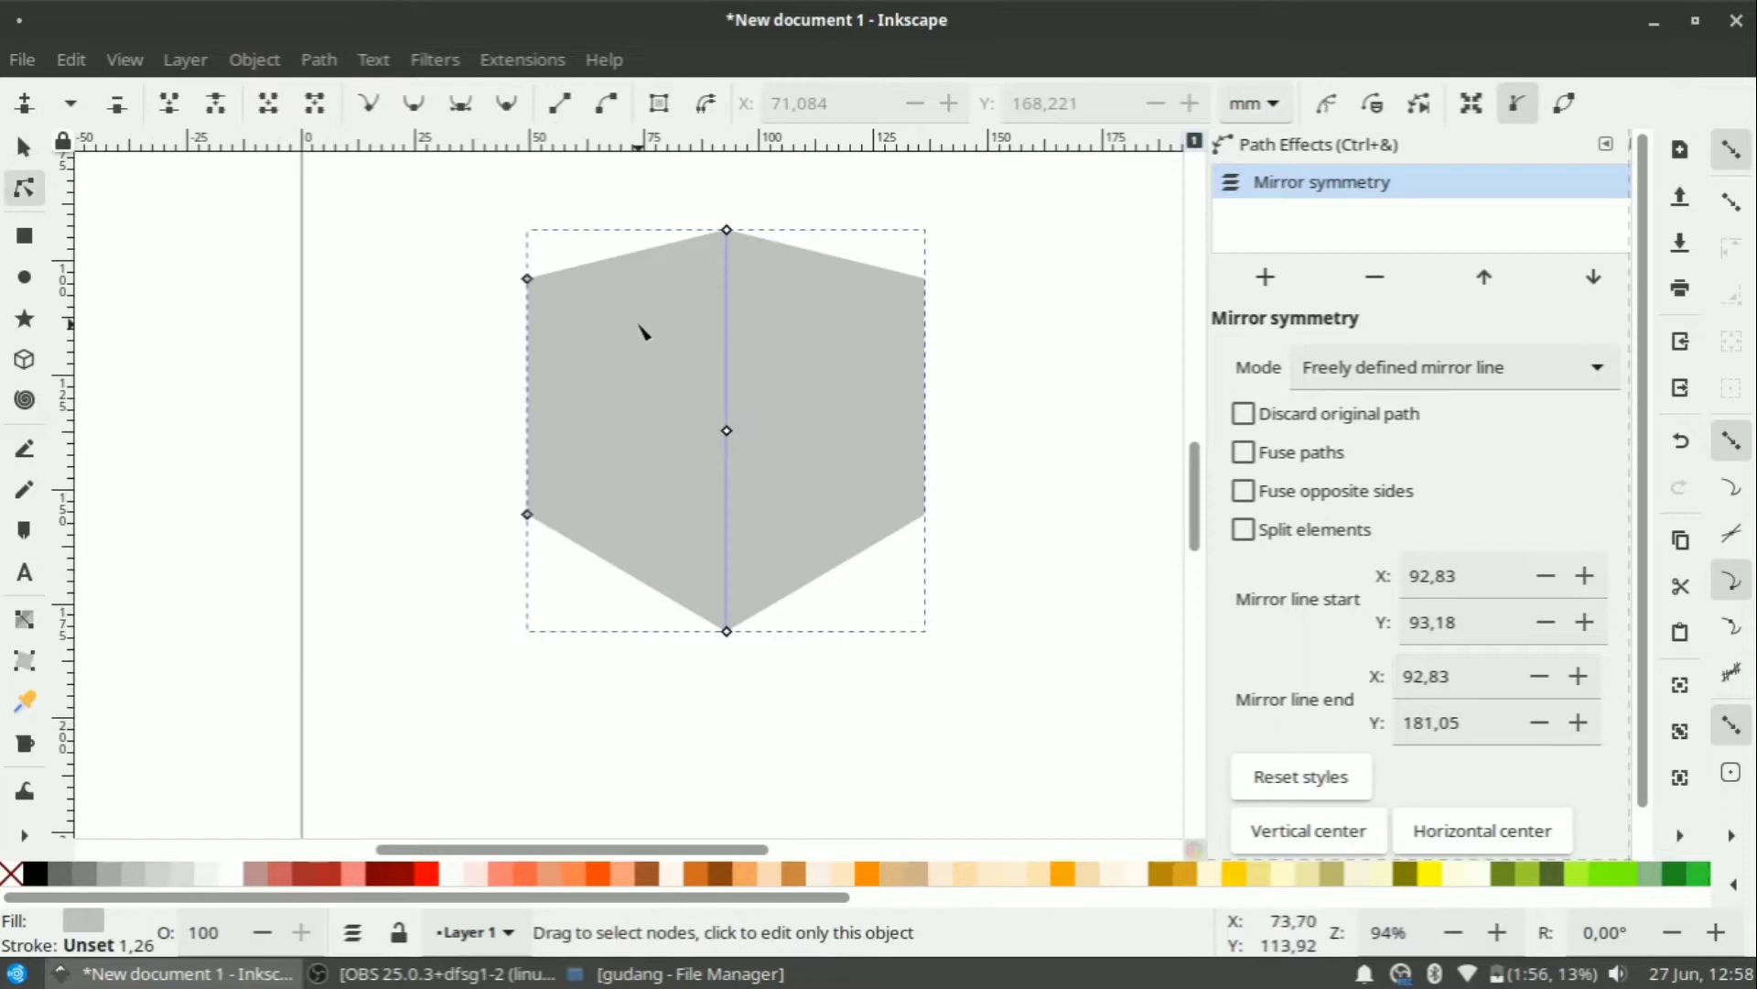
# Bend the top edge into an arc and curve the lower edges, making the lower-left node symmetric.
pyautogui.click(600, 274)
pyautogui.moveTo(600, 275); pyautogui.dragTo(651, 230)
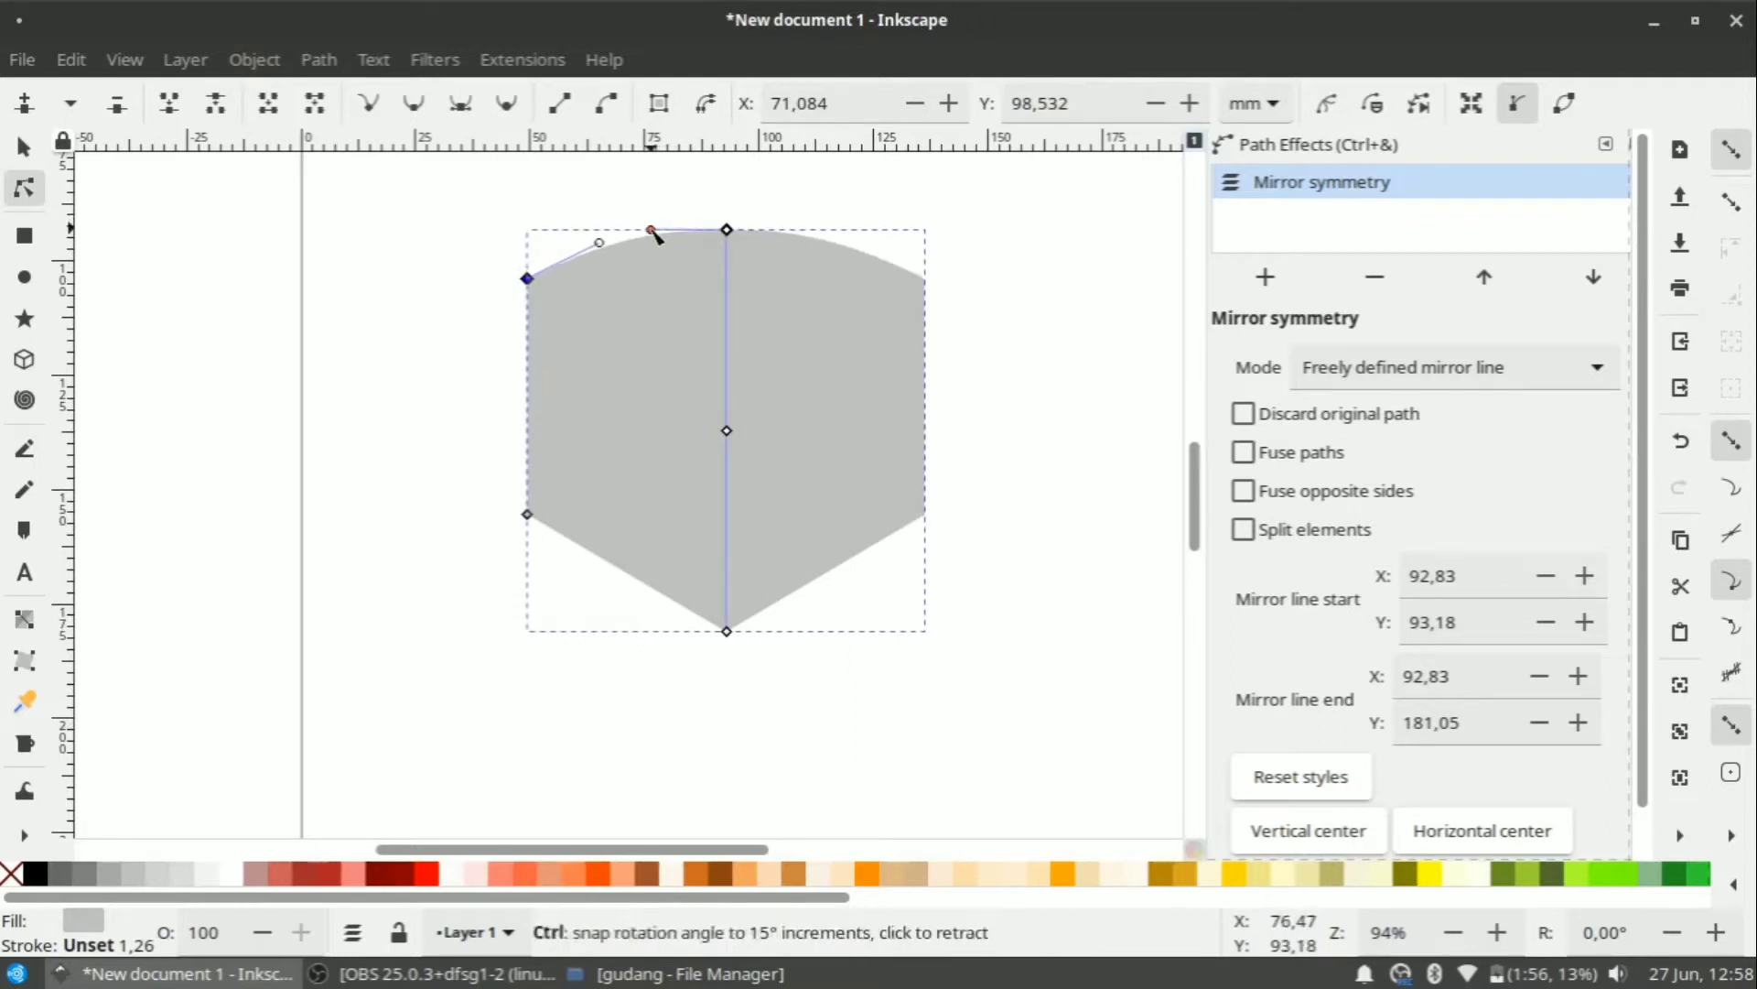
pyautogui.click(528, 515)
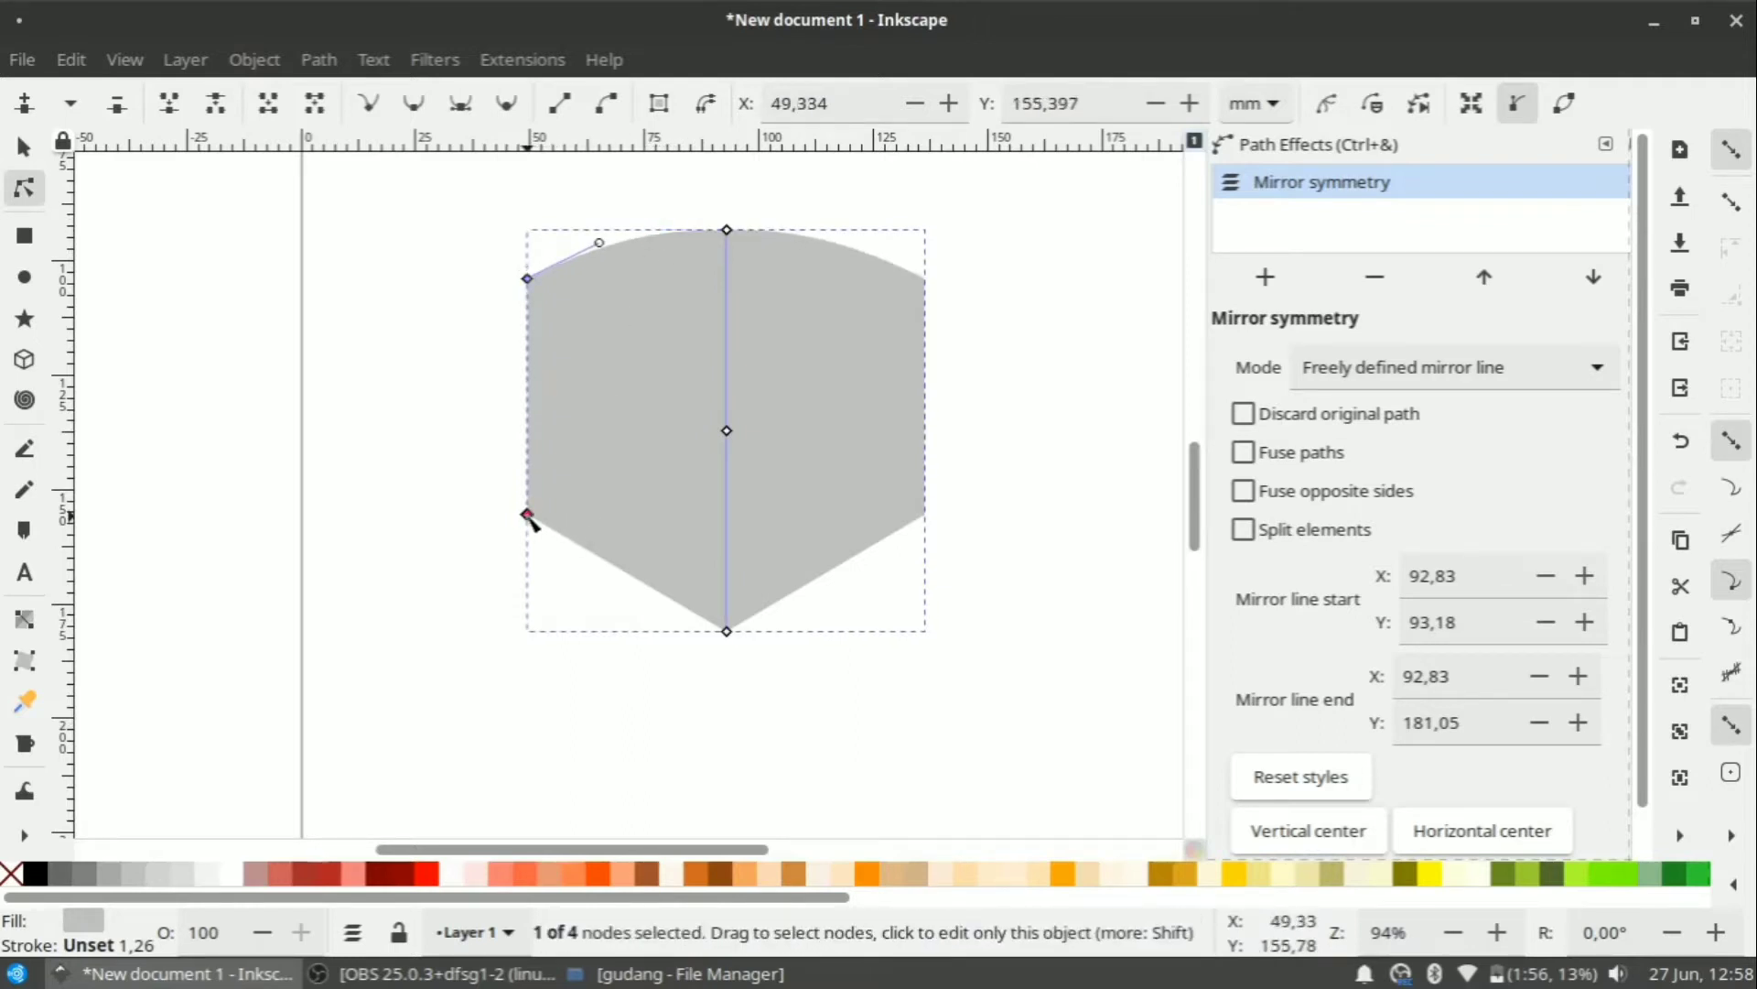
pyautogui.moveTo(569, 547)
pyautogui.mouseDown()
pyautogui.moveTo(580, 575)
pyautogui.moveTo(663, 602)
pyautogui.moveTo(644, 622)
pyautogui.moveTo(582, 616)
pyautogui.moveTo(556, 575)
pyautogui.mouseUp()
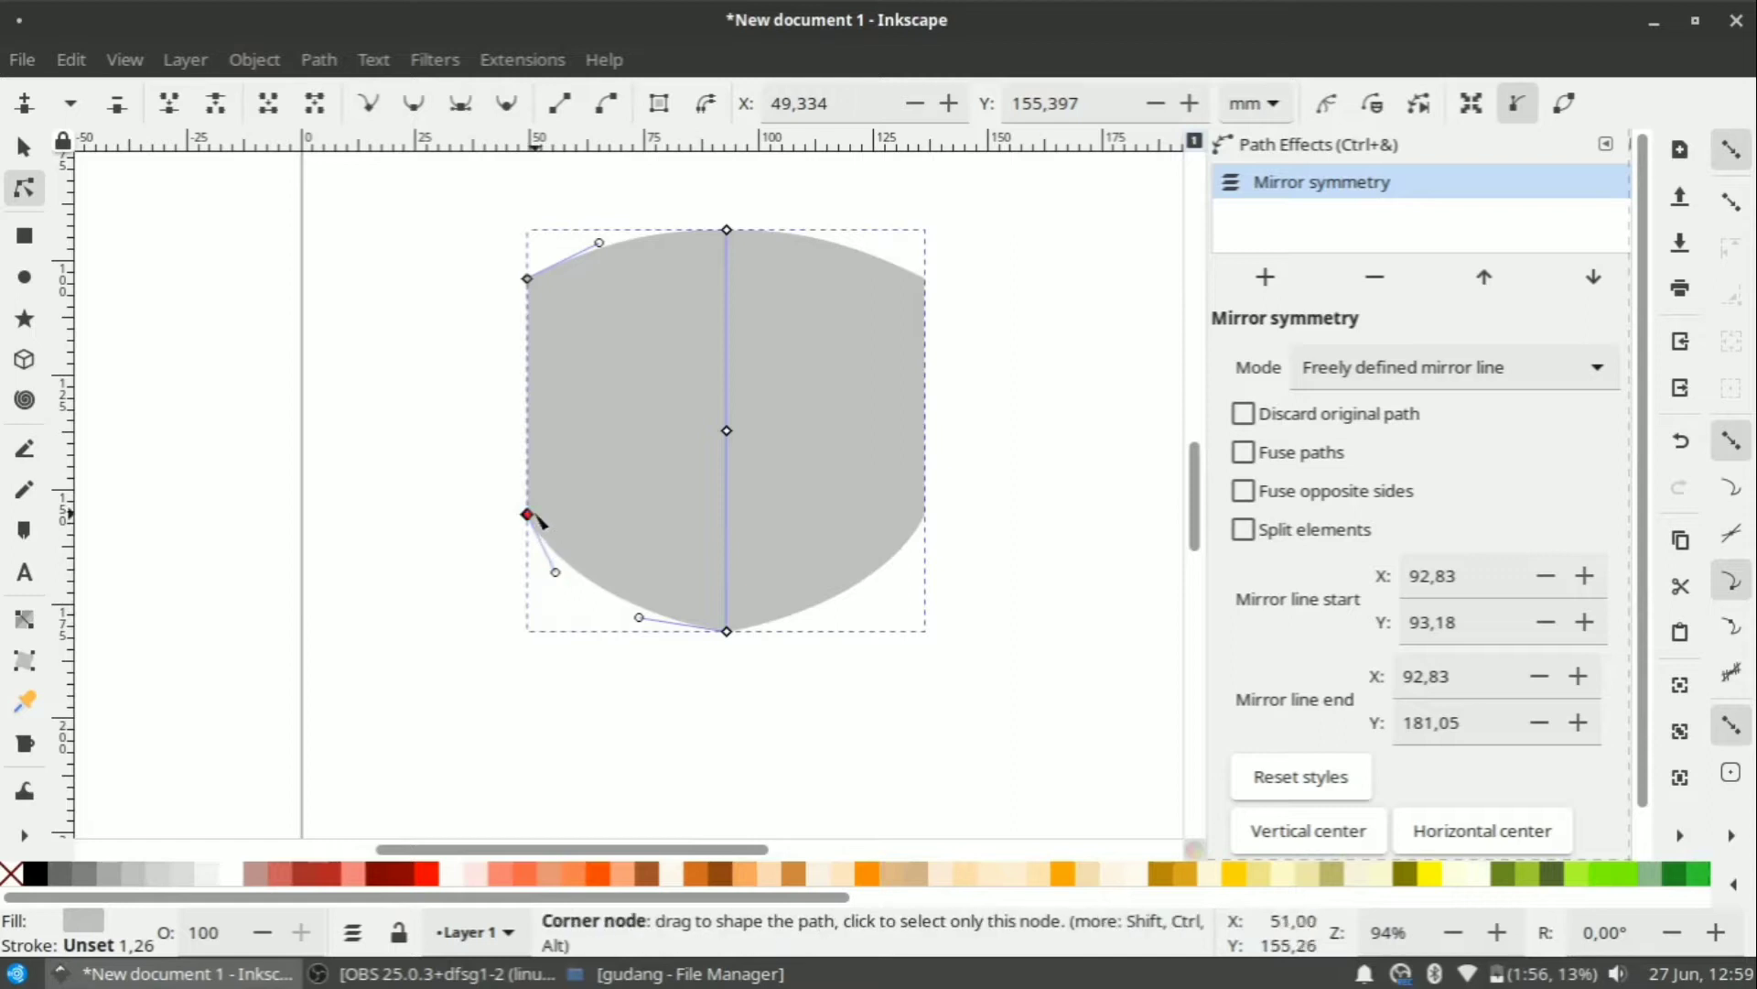
pyautogui.moveTo(527, 514); pyautogui.dragTo(556, 492)
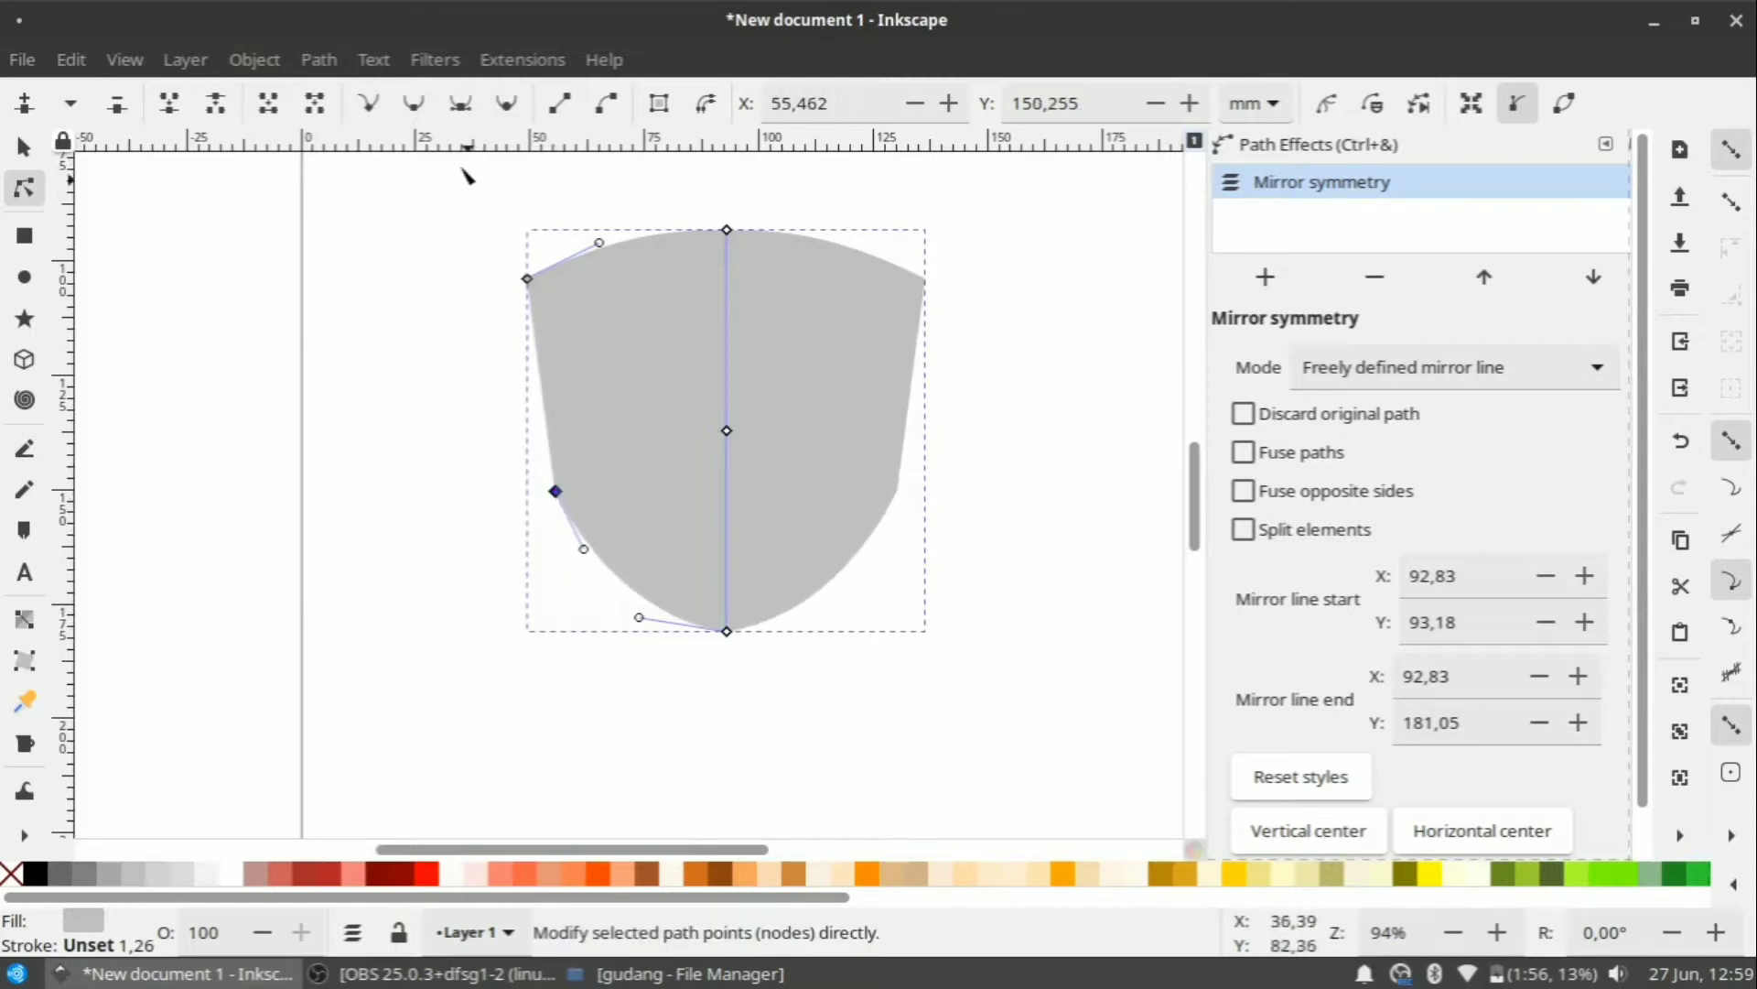
pyautogui.click(463, 111)
pyautogui.moveTo(570, 519); pyautogui.dragTo(569, 542)
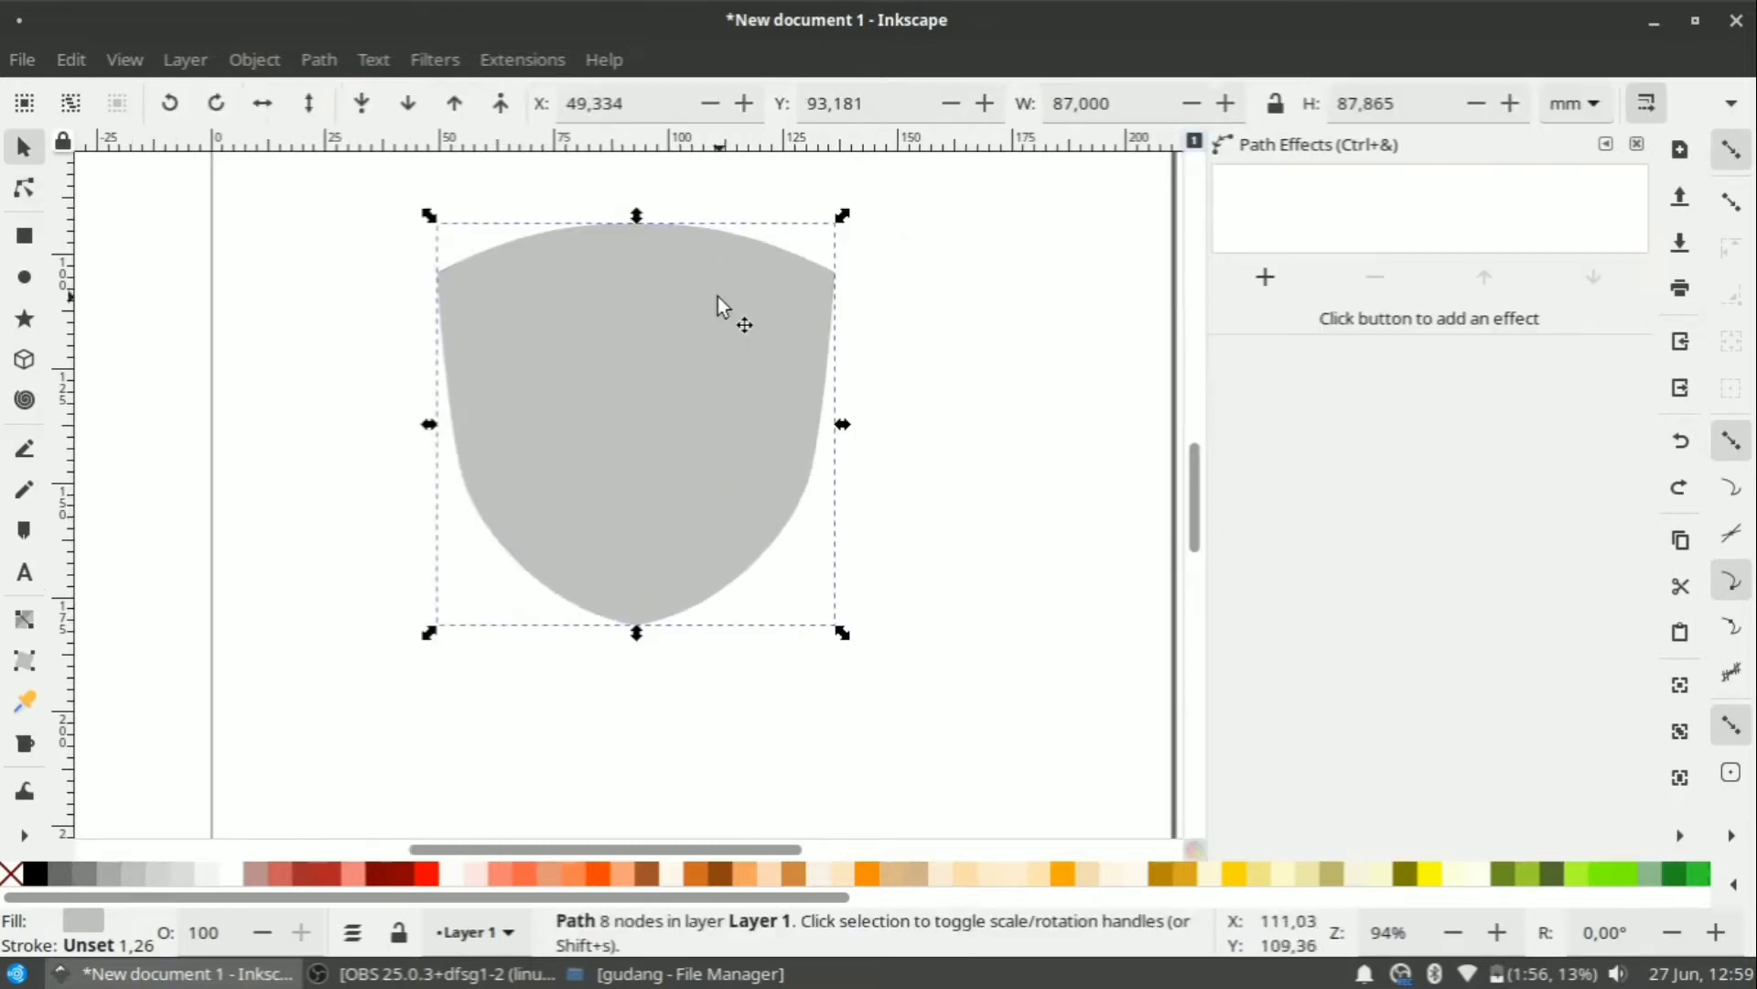
# Duplicate the shield and scale the copy down to about 87.5%.
pyautogui.scroll(1, 718, 297)
pyautogui.rightClick(677, 297)
pyautogui.click(723, 286)
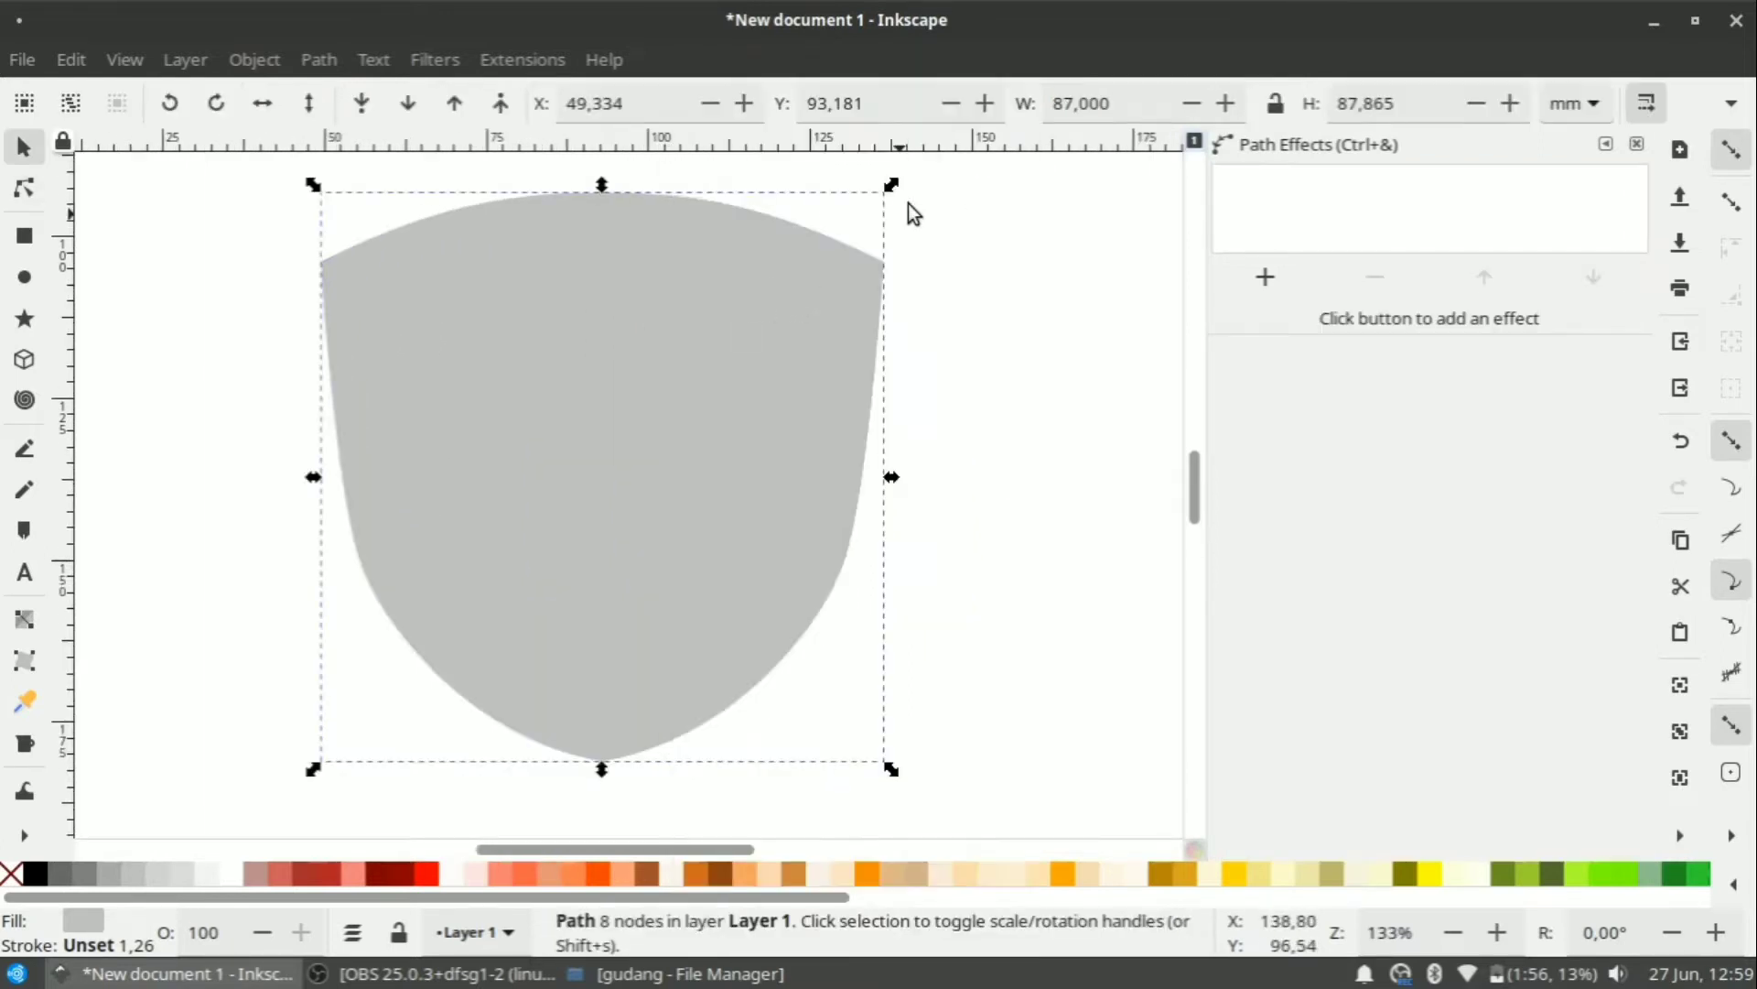
pyautogui.moveTo(894, 186); pyautogui.dragTo(860, 217)
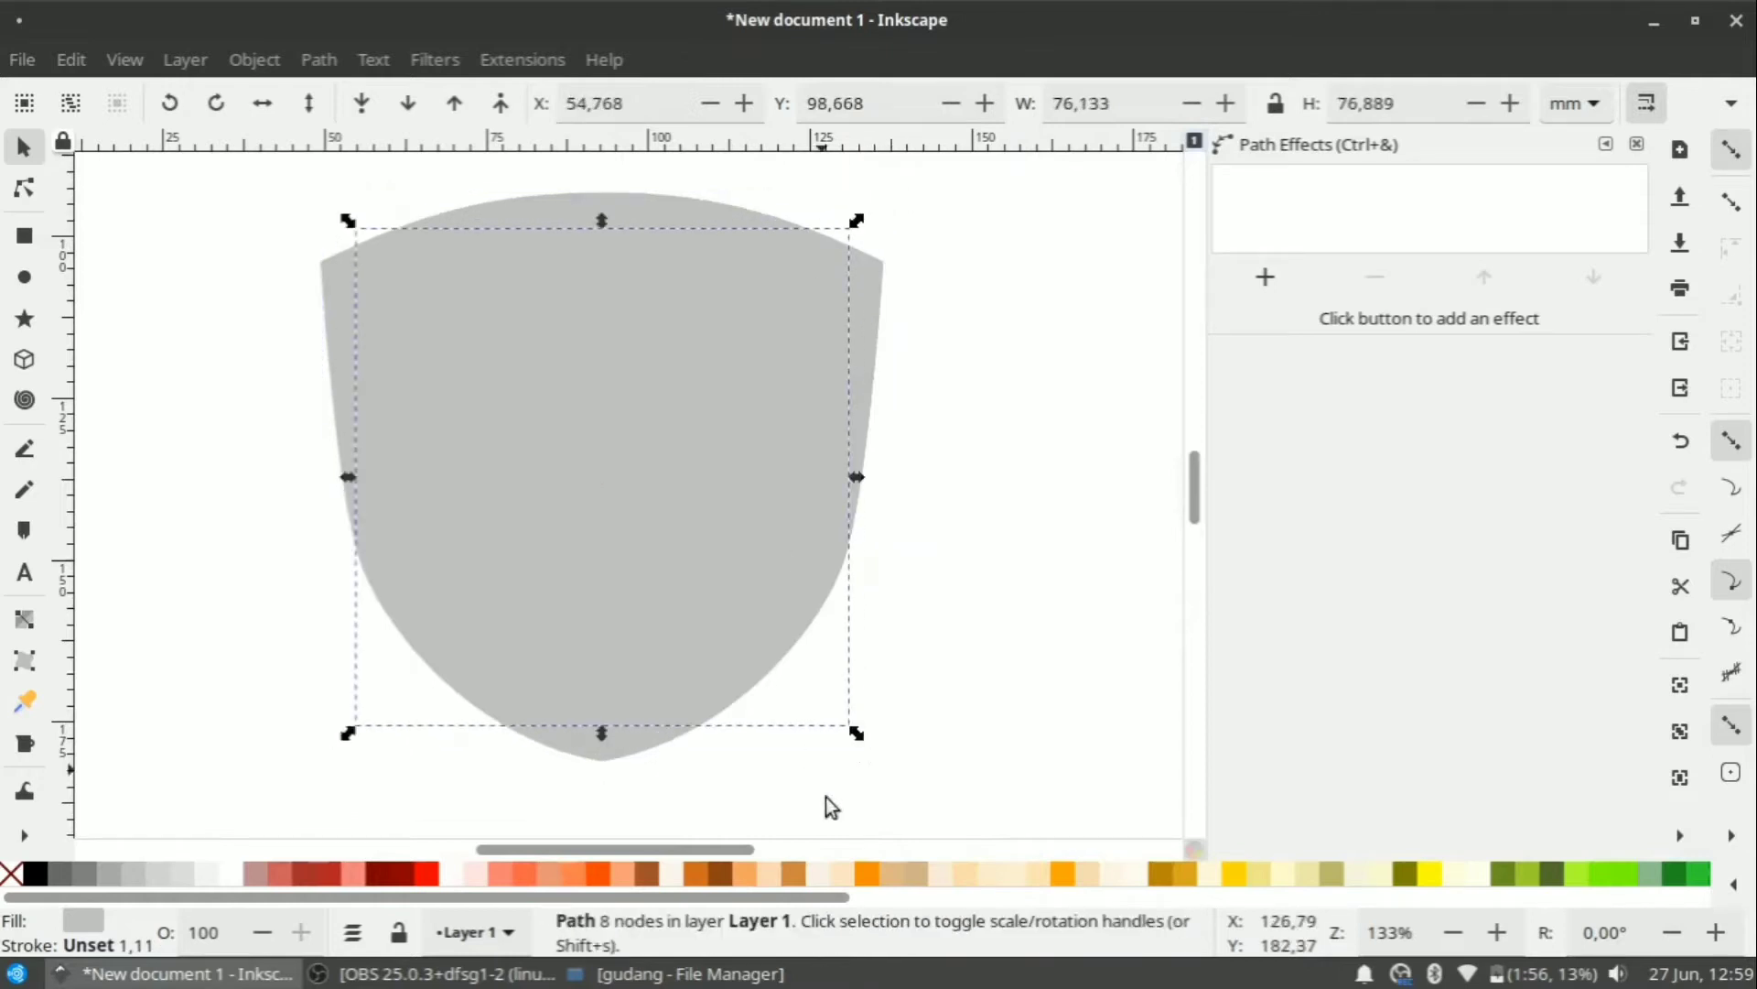
# Fill the smaller inner copy with light grey, leaving a darker grey rim.
pyautogui.click(827, 877)
pyautogui.click(968, 500)
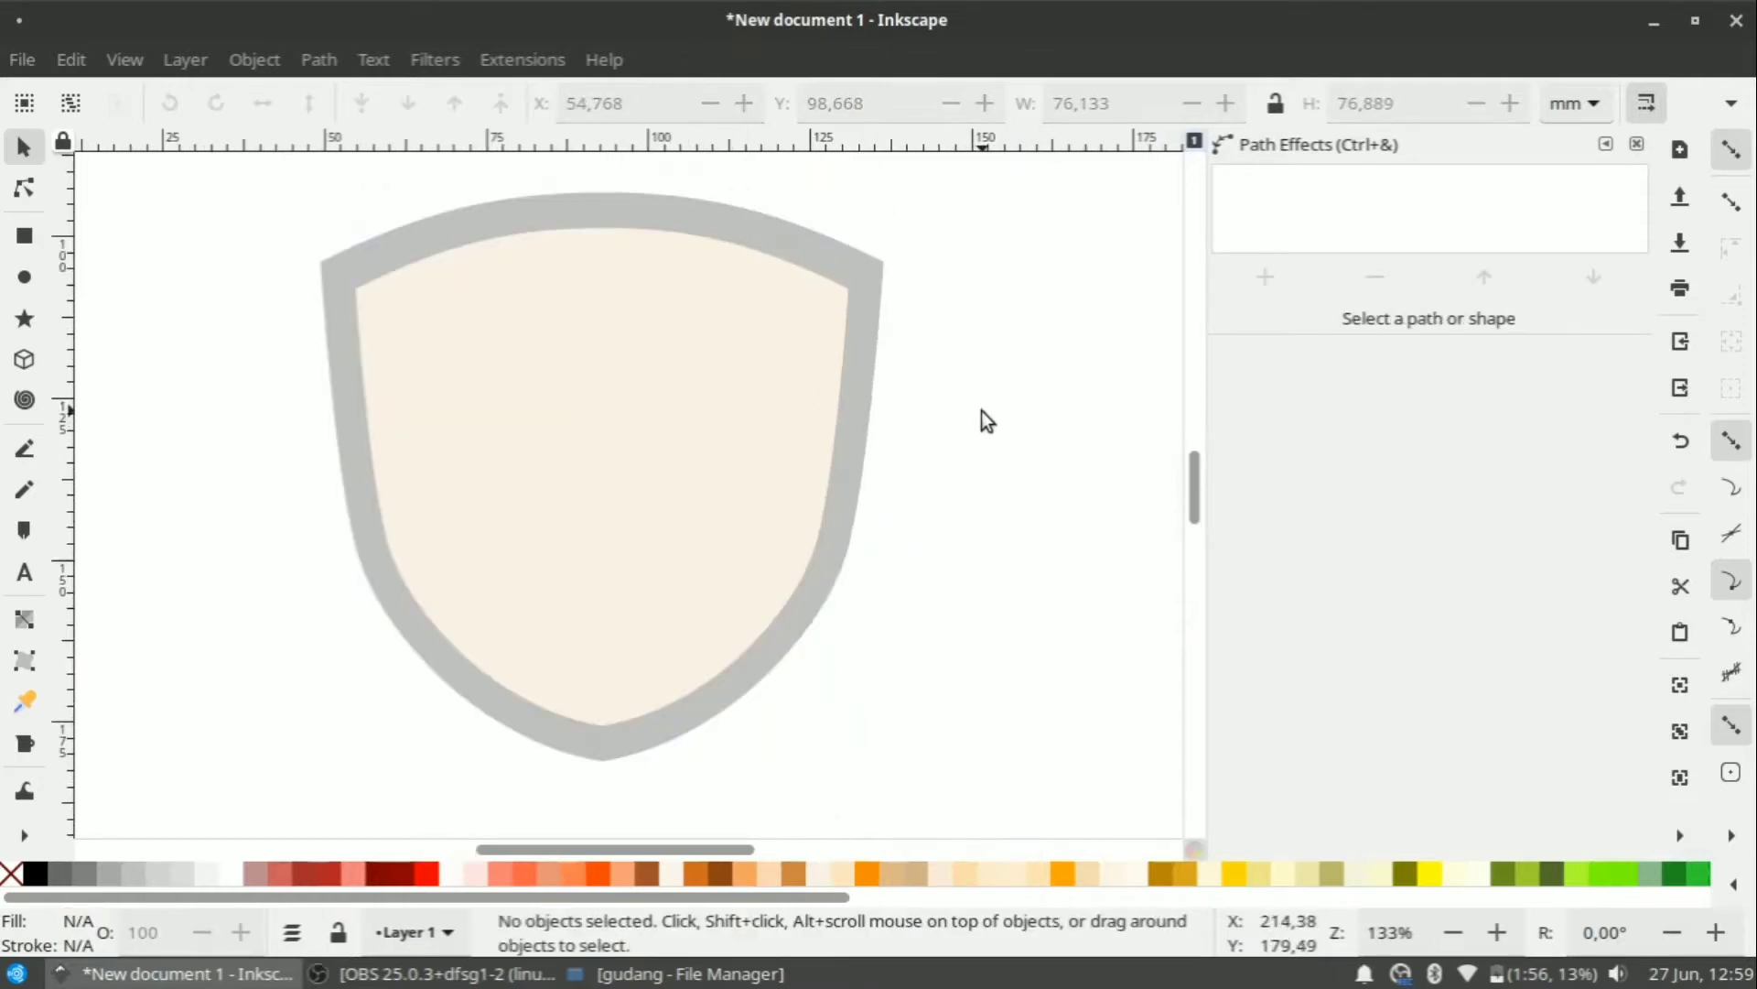
pyautogui.click(590, 476)
pyautogui.click(183, 881)
pyautogui.click(192, 881)
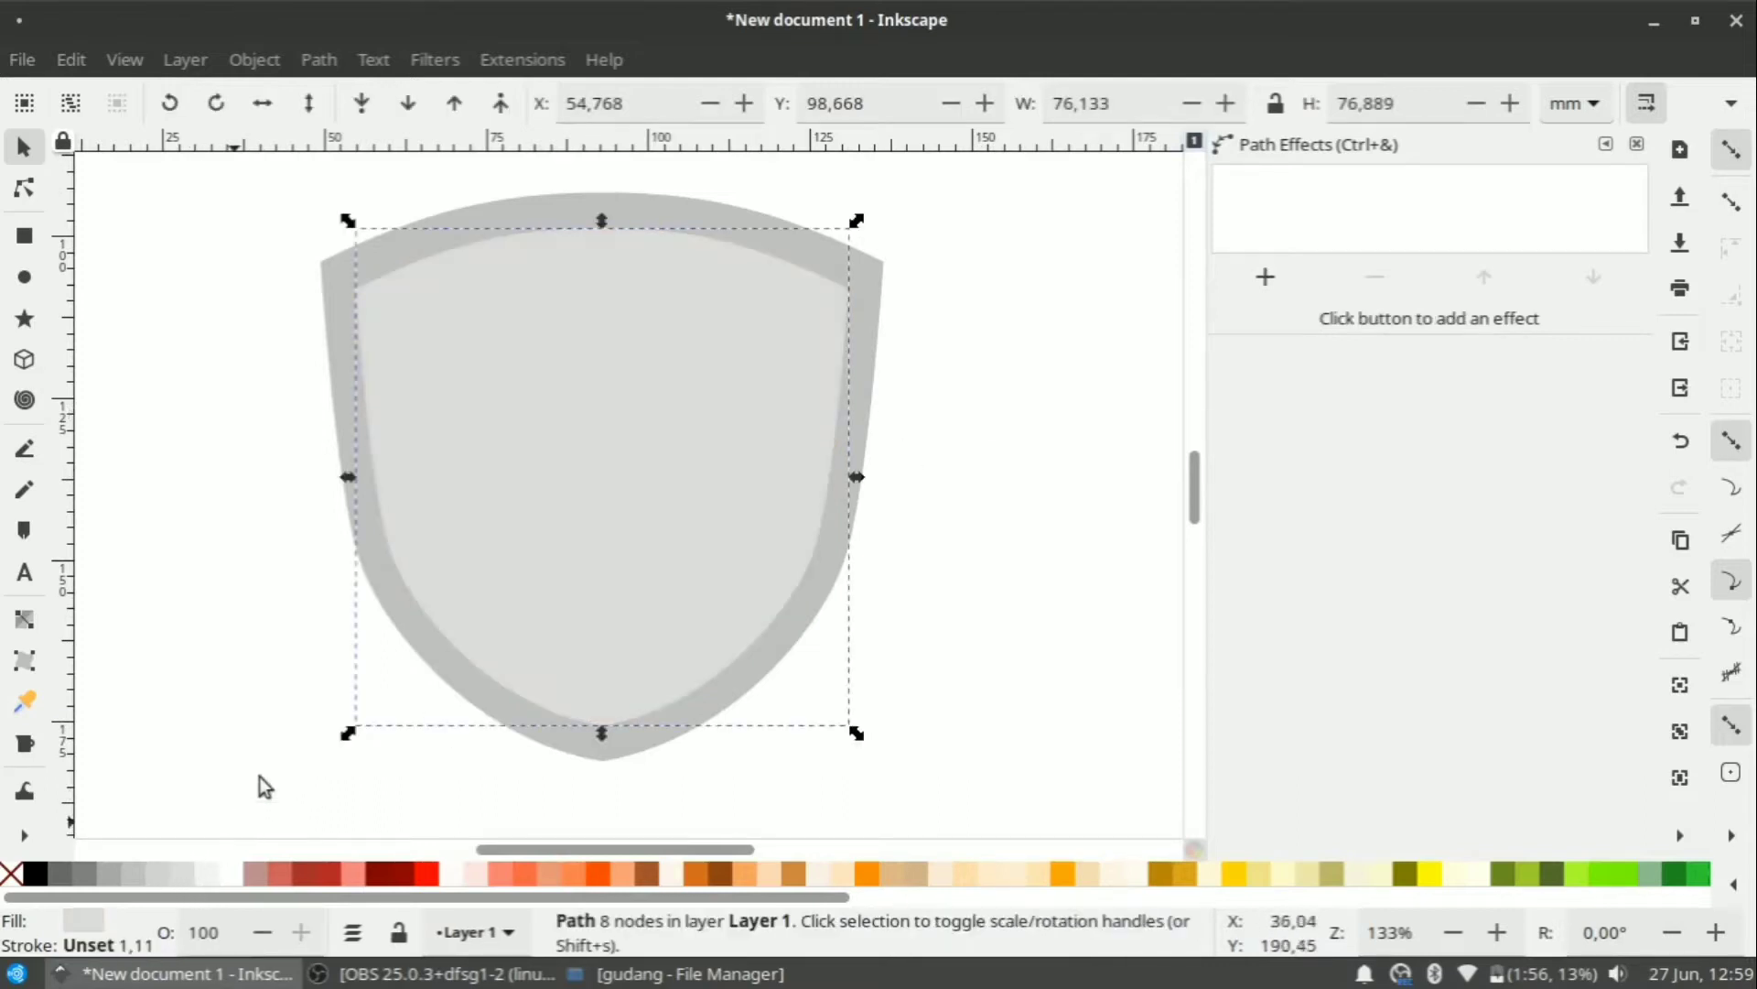
pyautogui.click(924, 551)
pyautogui.scroll(-2, 925, 540)
pyautogui.scroll(1, 789, 509)
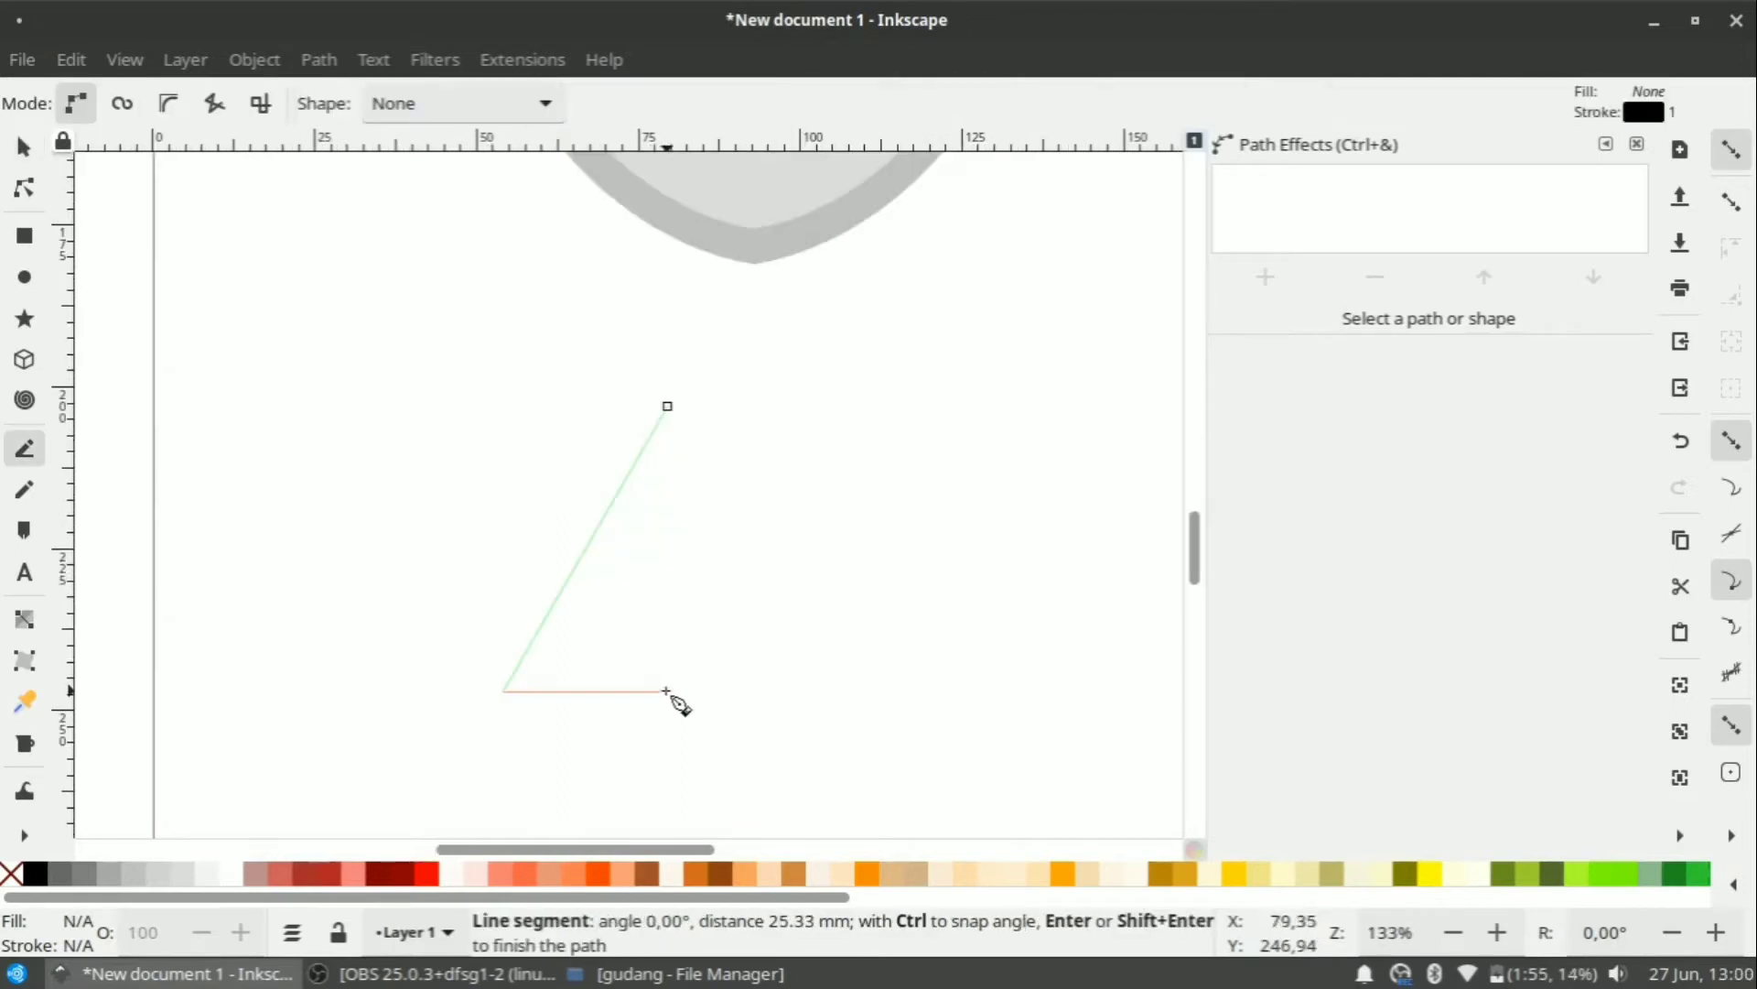
# Cancel the unfinished pen line and draw a small rectangle below the shield.
pyautogui.press('BackSpace')
pyautogui.press('Escape')
pyautogui.click(25, 236)
pyautogui.moveTo(475, 461); pyautogui.dragTo(624, 711)
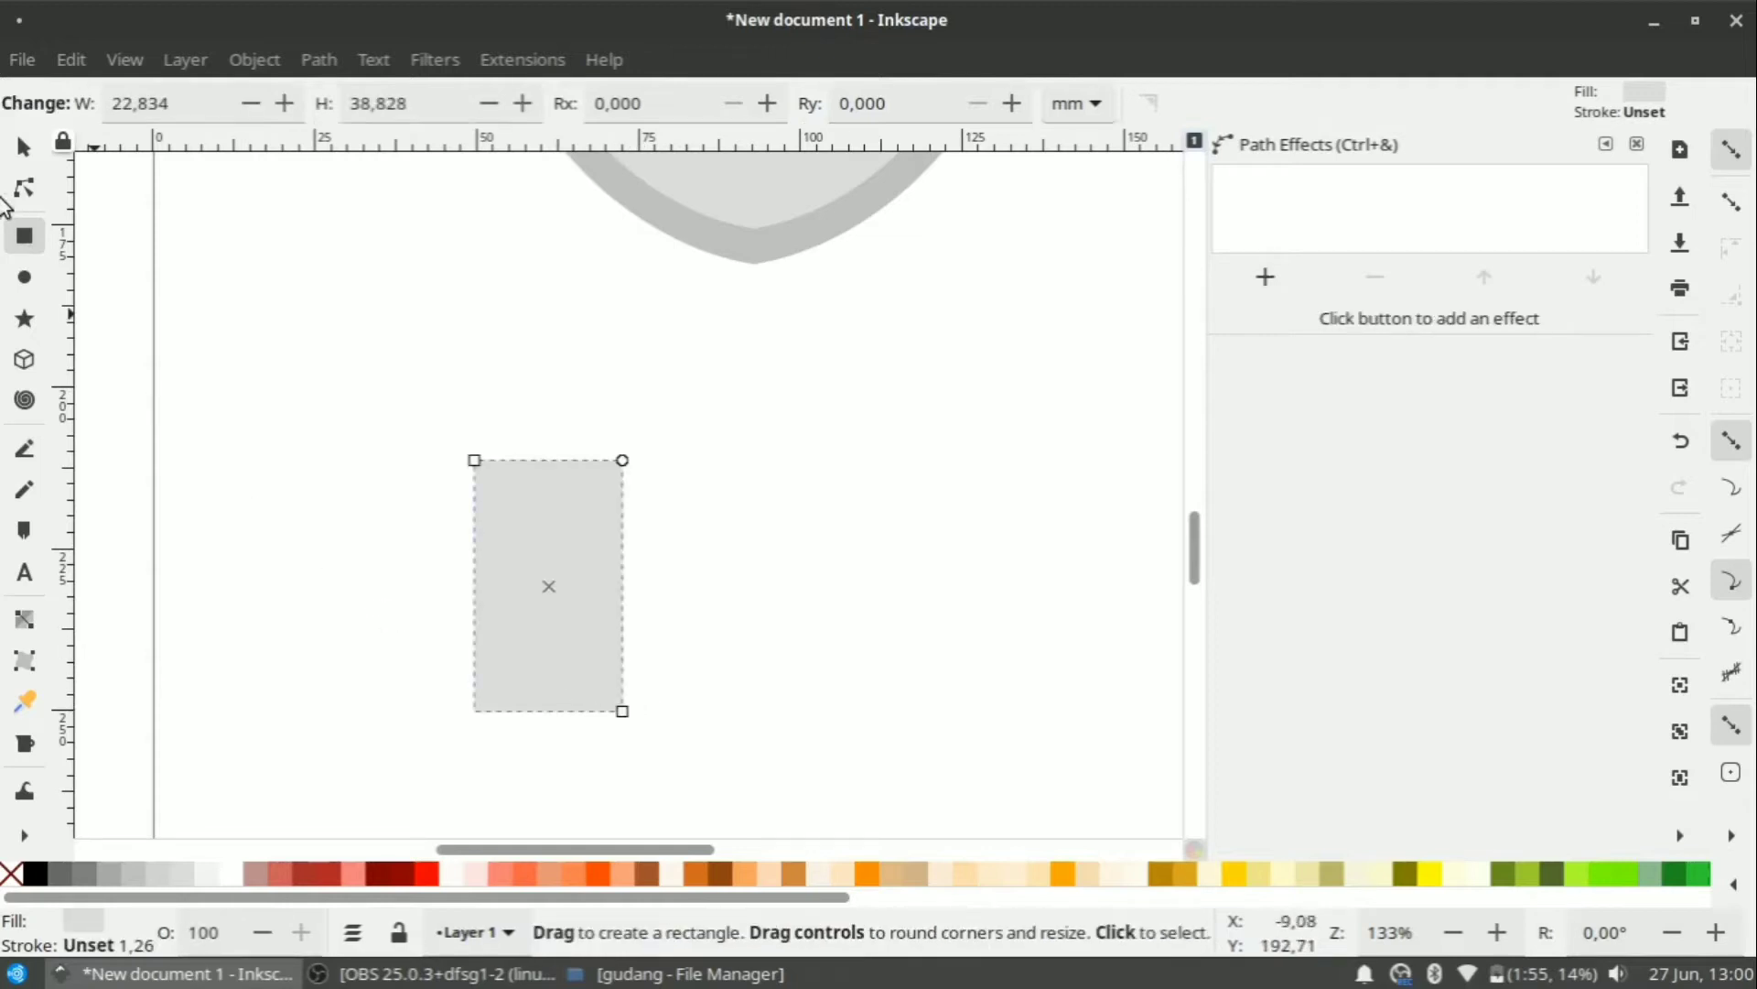
# Convert the rectangle to a path, delete its top-left node and straighten the diagonal edge.
pyautogui.click(19, 148)
pyautogui.click(319, 60)
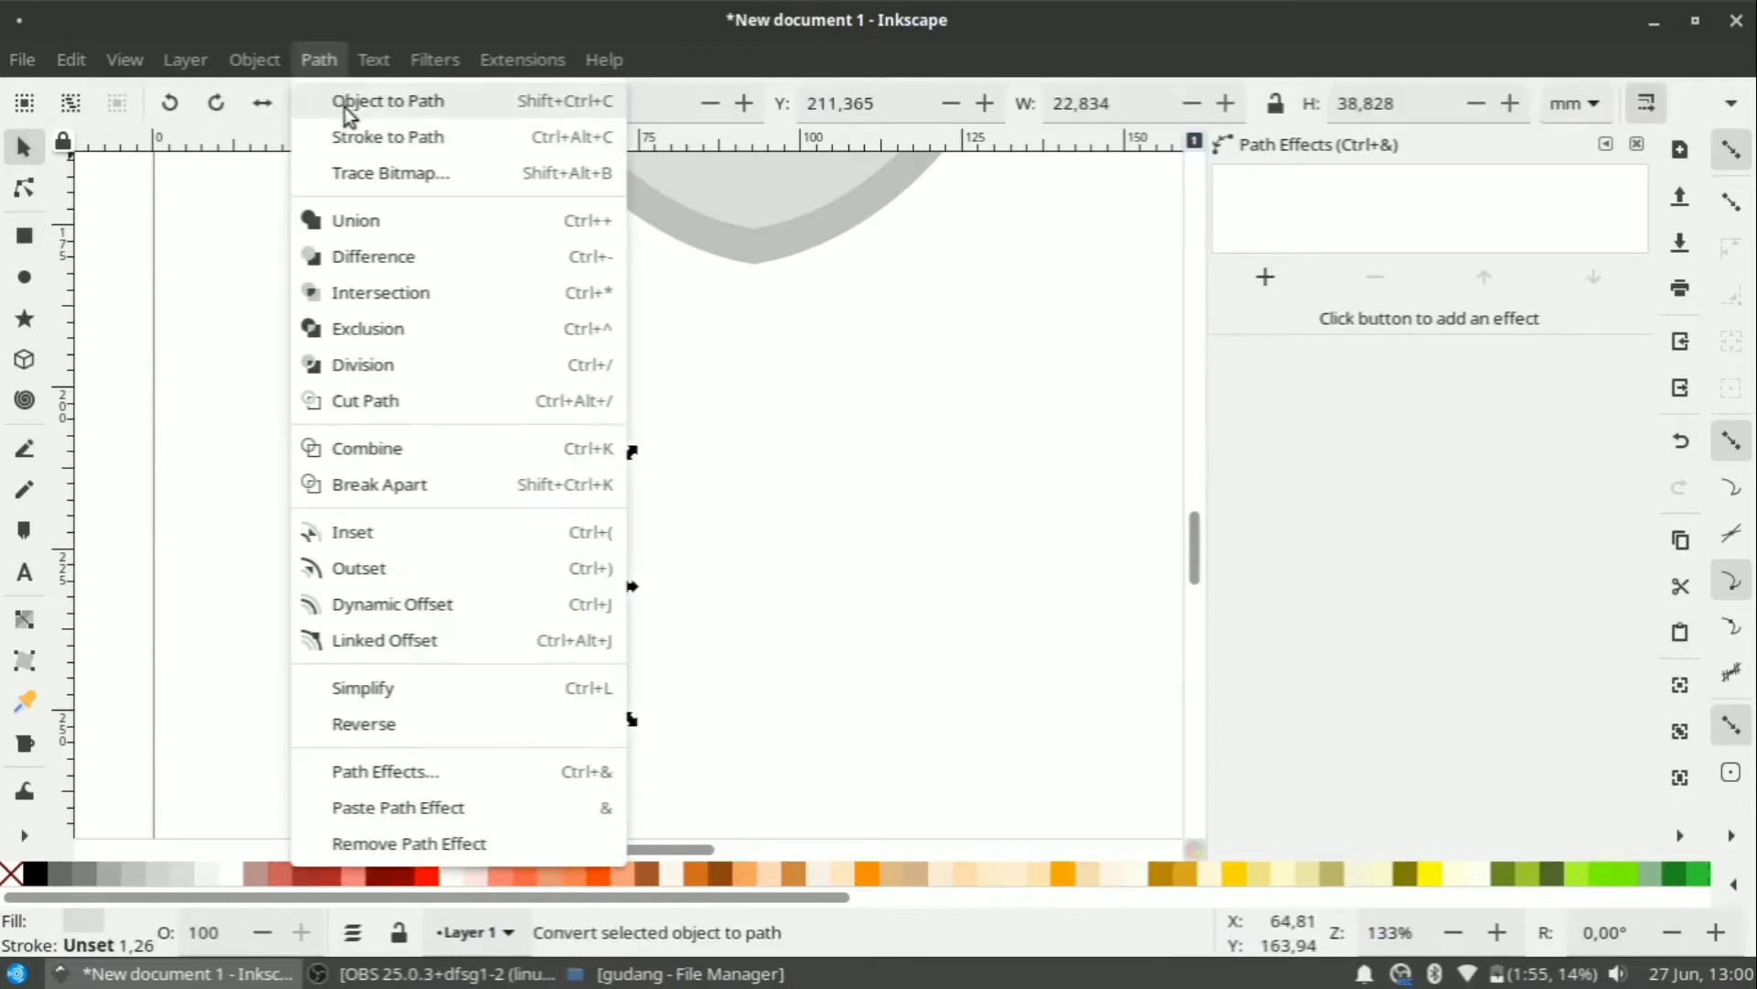
pyautogui.click(347, 103)
pyautogui.click(485, 468)
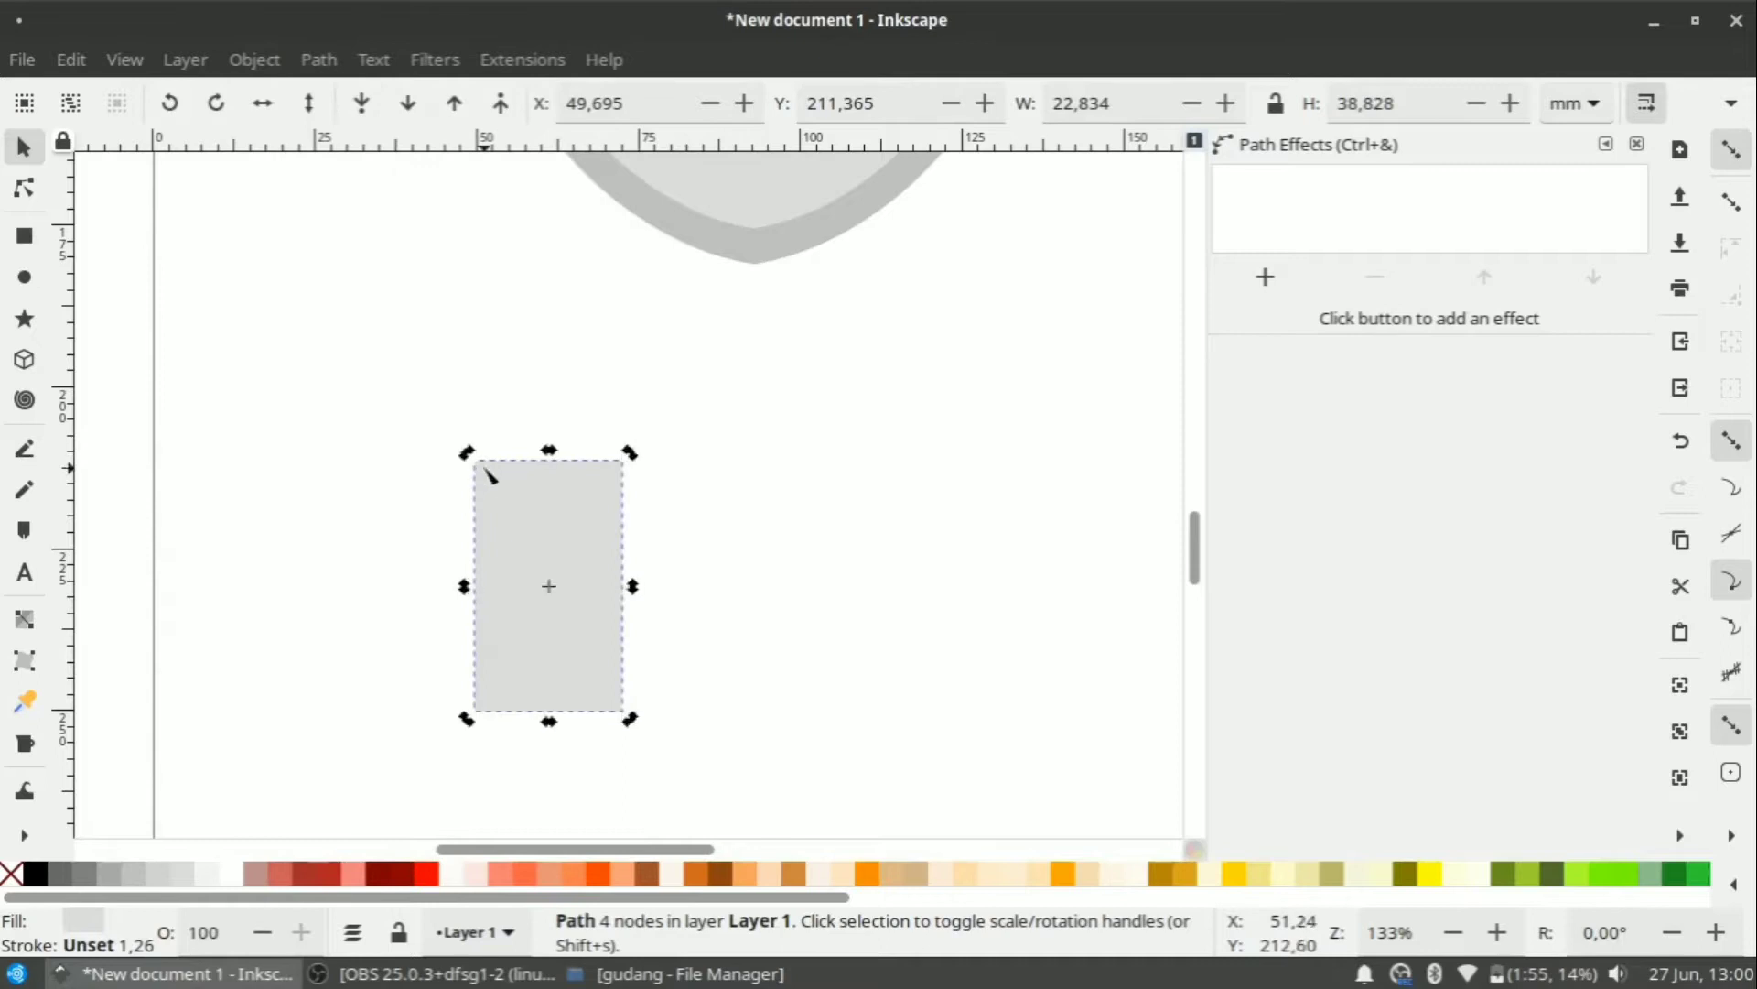
pyautogui.press('n')
pyautogui.press('Tab')
pyautogui.press('Delete')
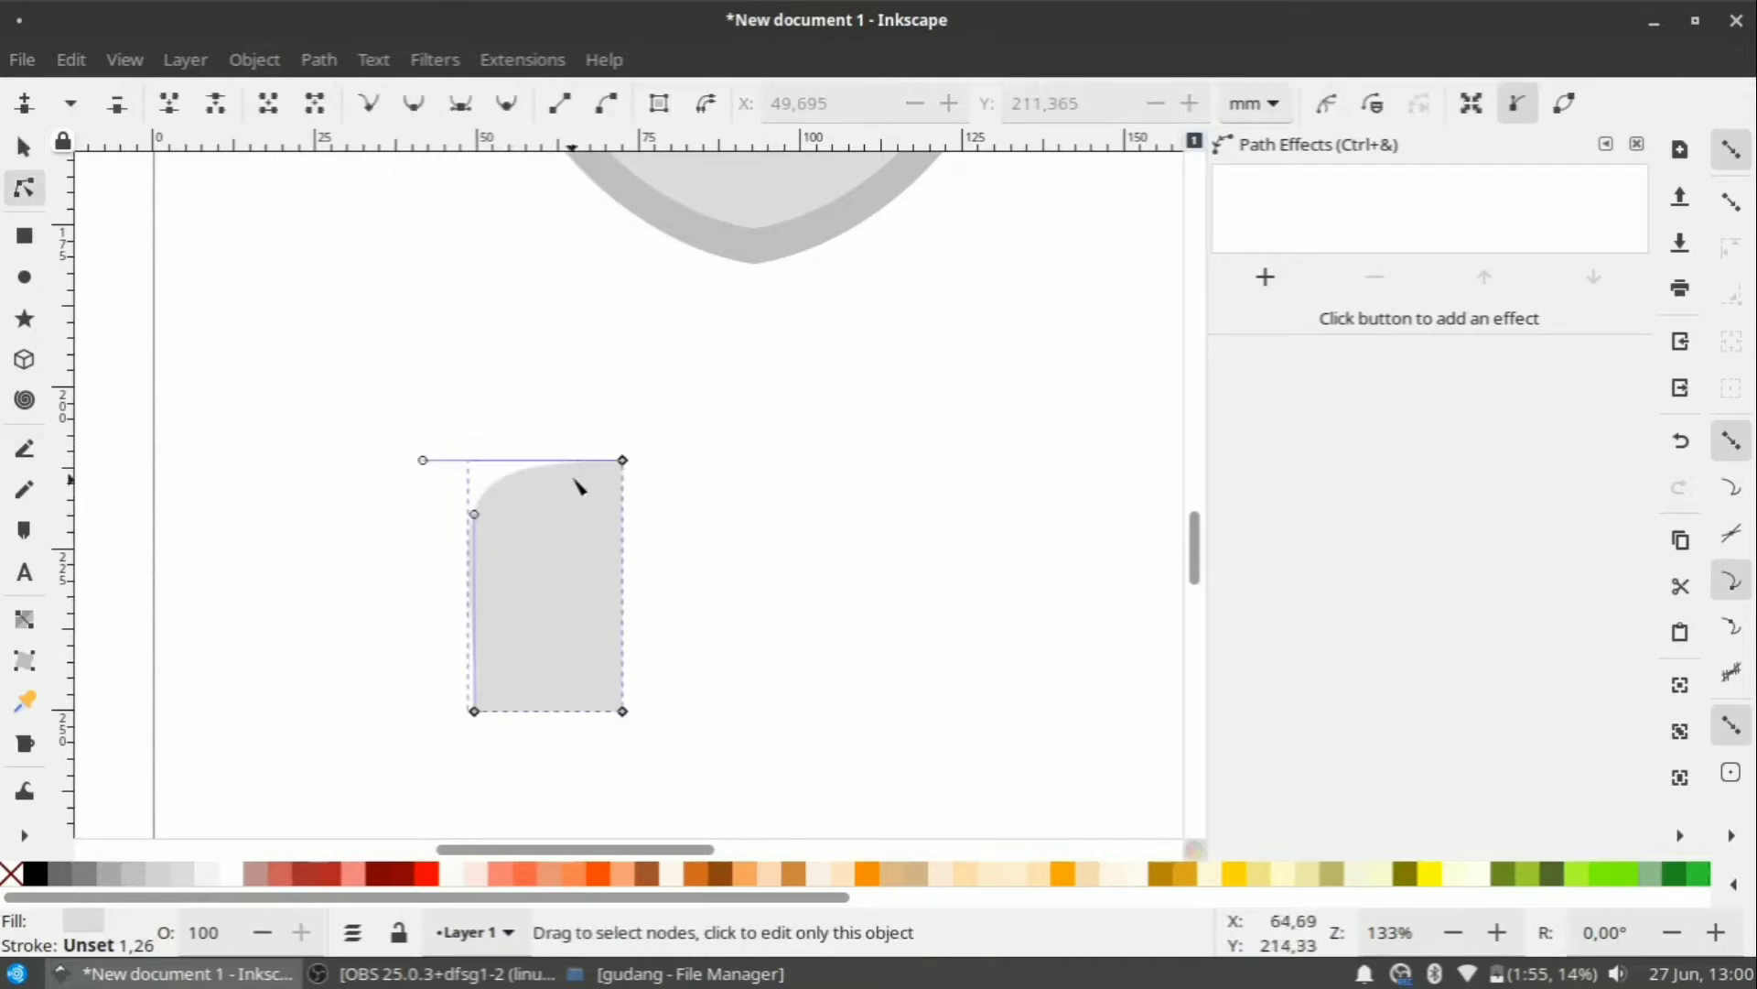
pyautogui.click(561, 103)
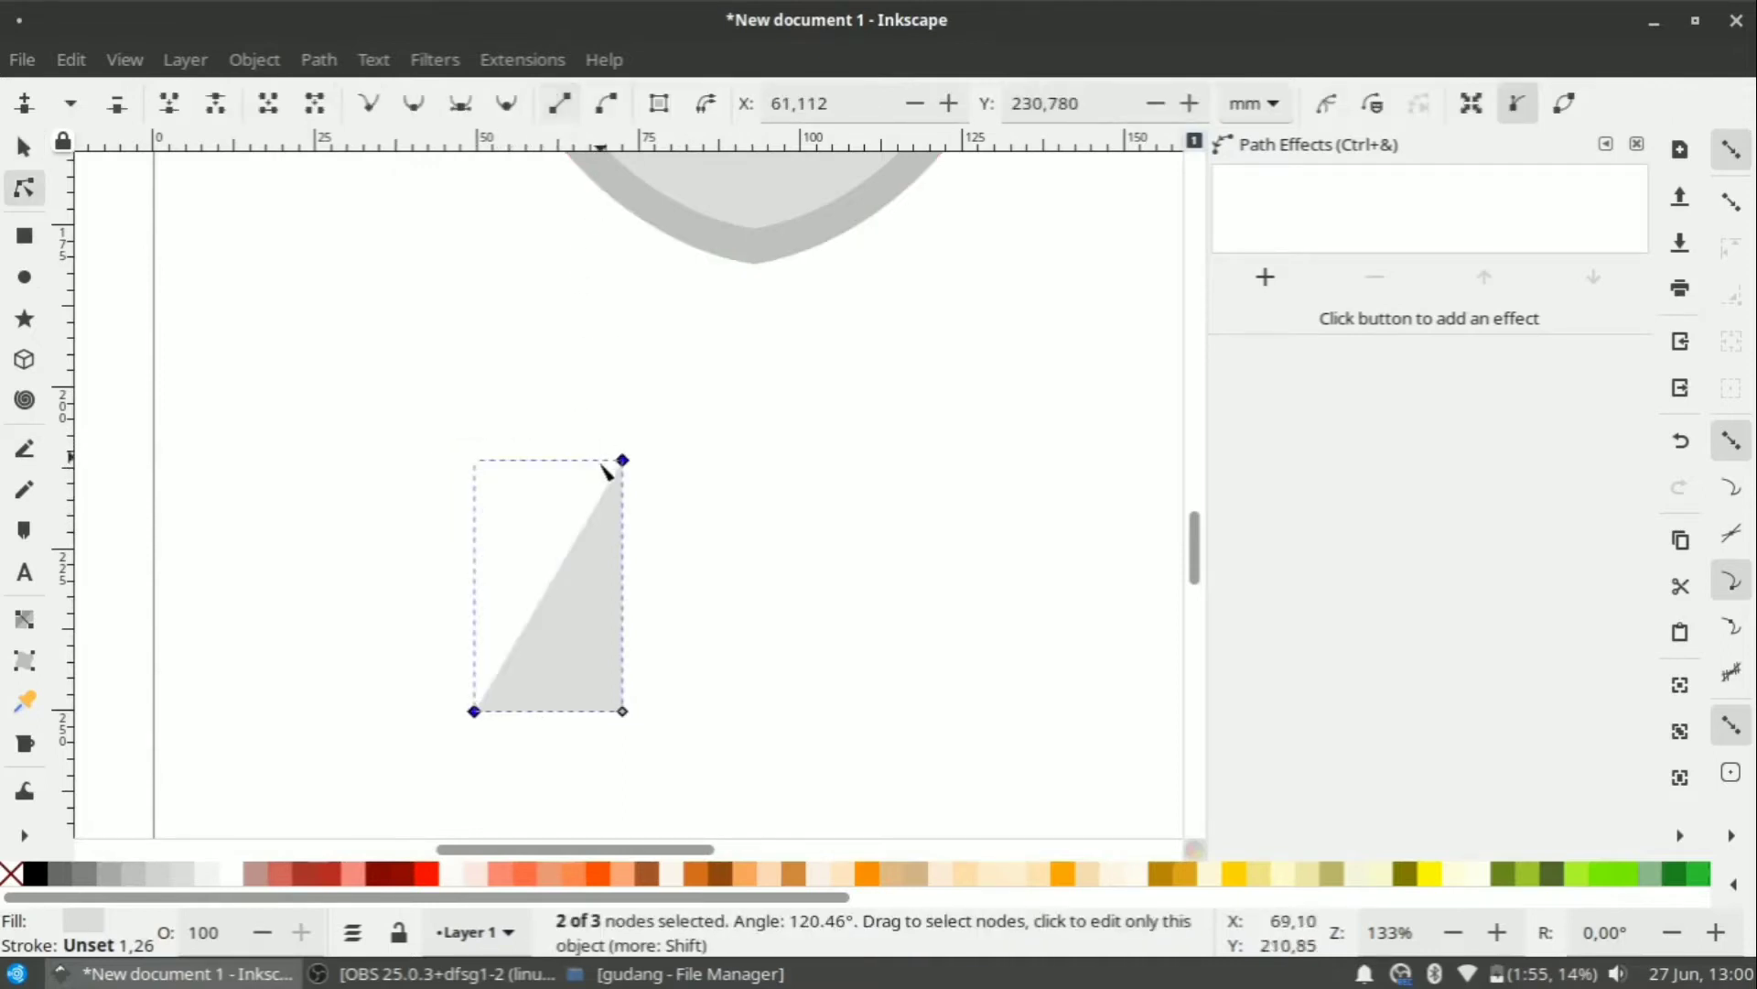
pyautogui.click(30, 144)
pyautogui.keyDown('ctrl'); pyautogui.scroll(1, 567, 577); pyautogui.keyUp('ctrl')
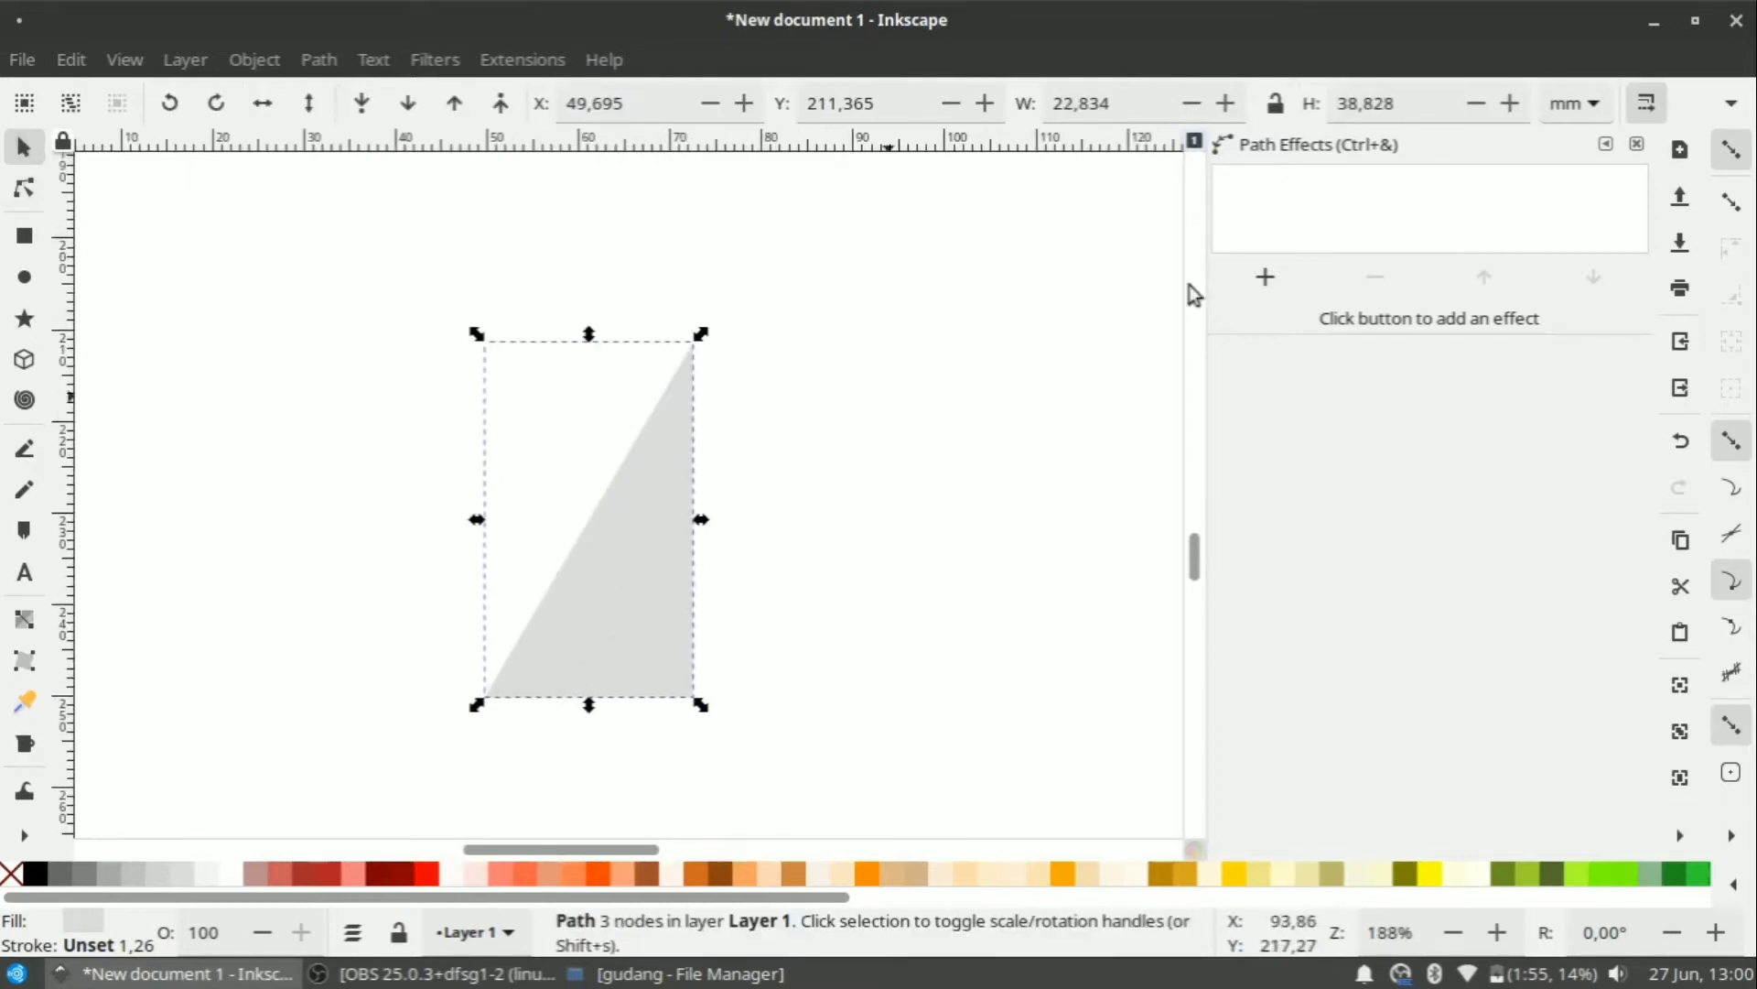
# Apply Mirror symmetry to the triangle and lower its bottom-left node slightly.
pyautogui.click(1265, 277)
pyautogui.scroll(-4, 661, 617)
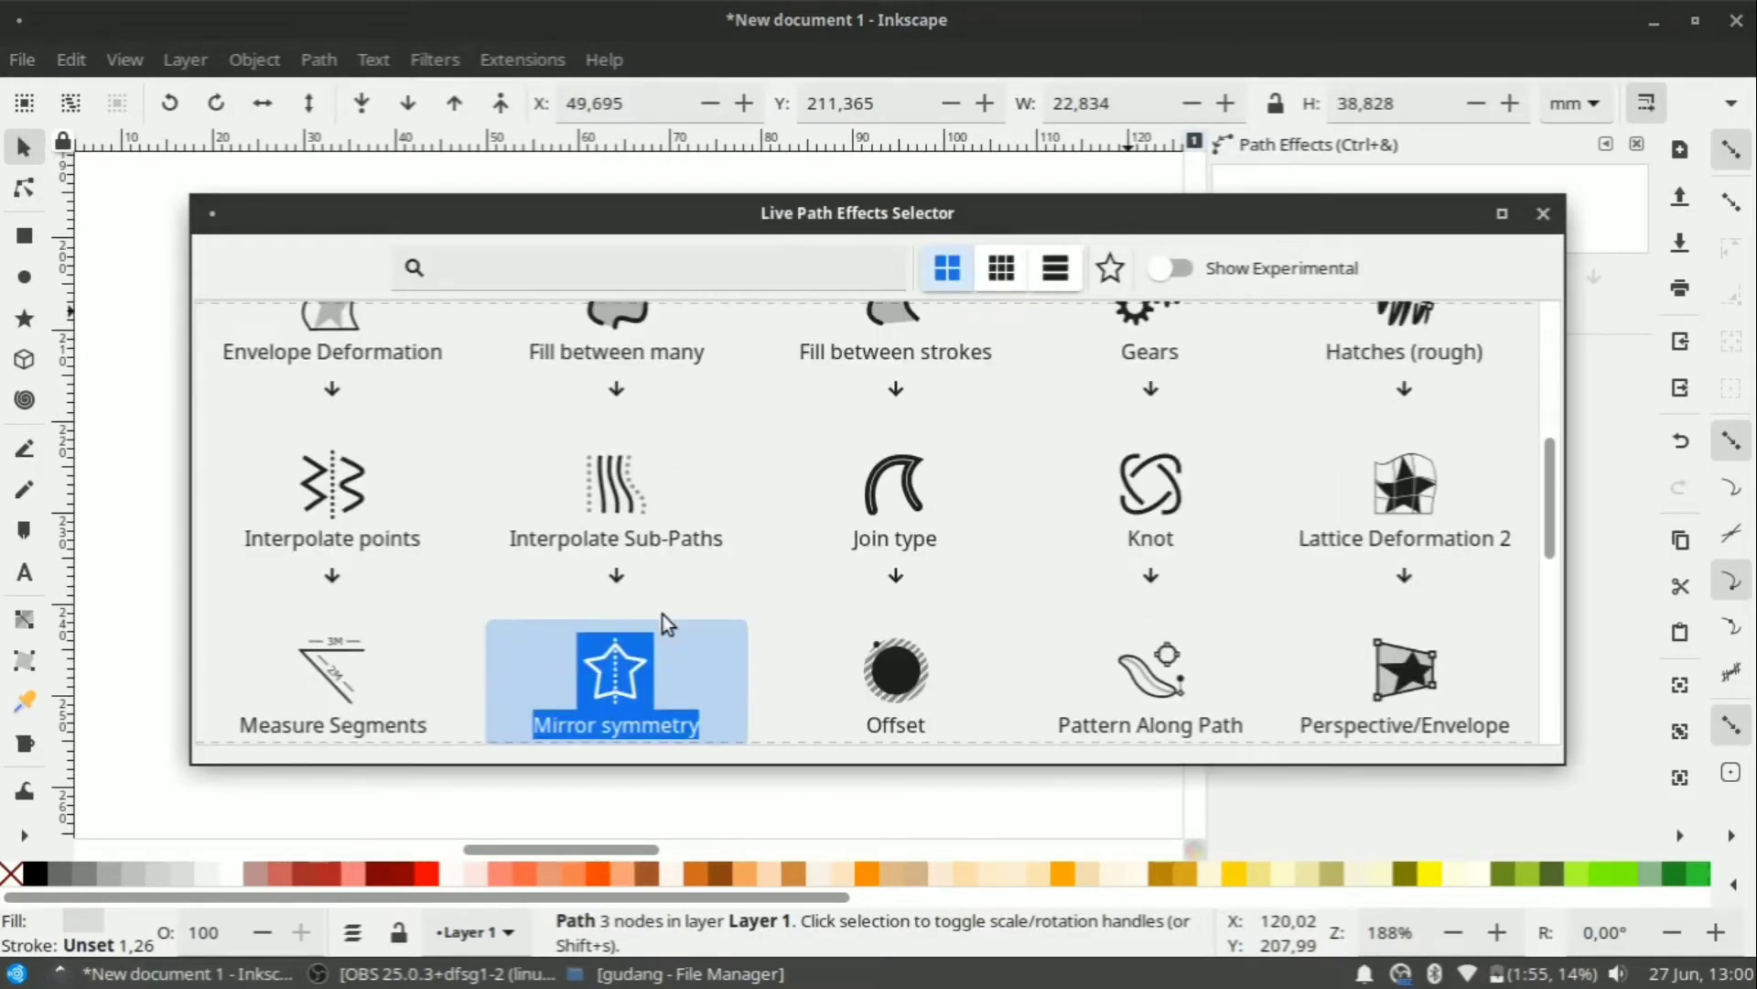
pyautogui.scroll(-1, 659, 631)
pyautogui.doubleClick(639, 611)
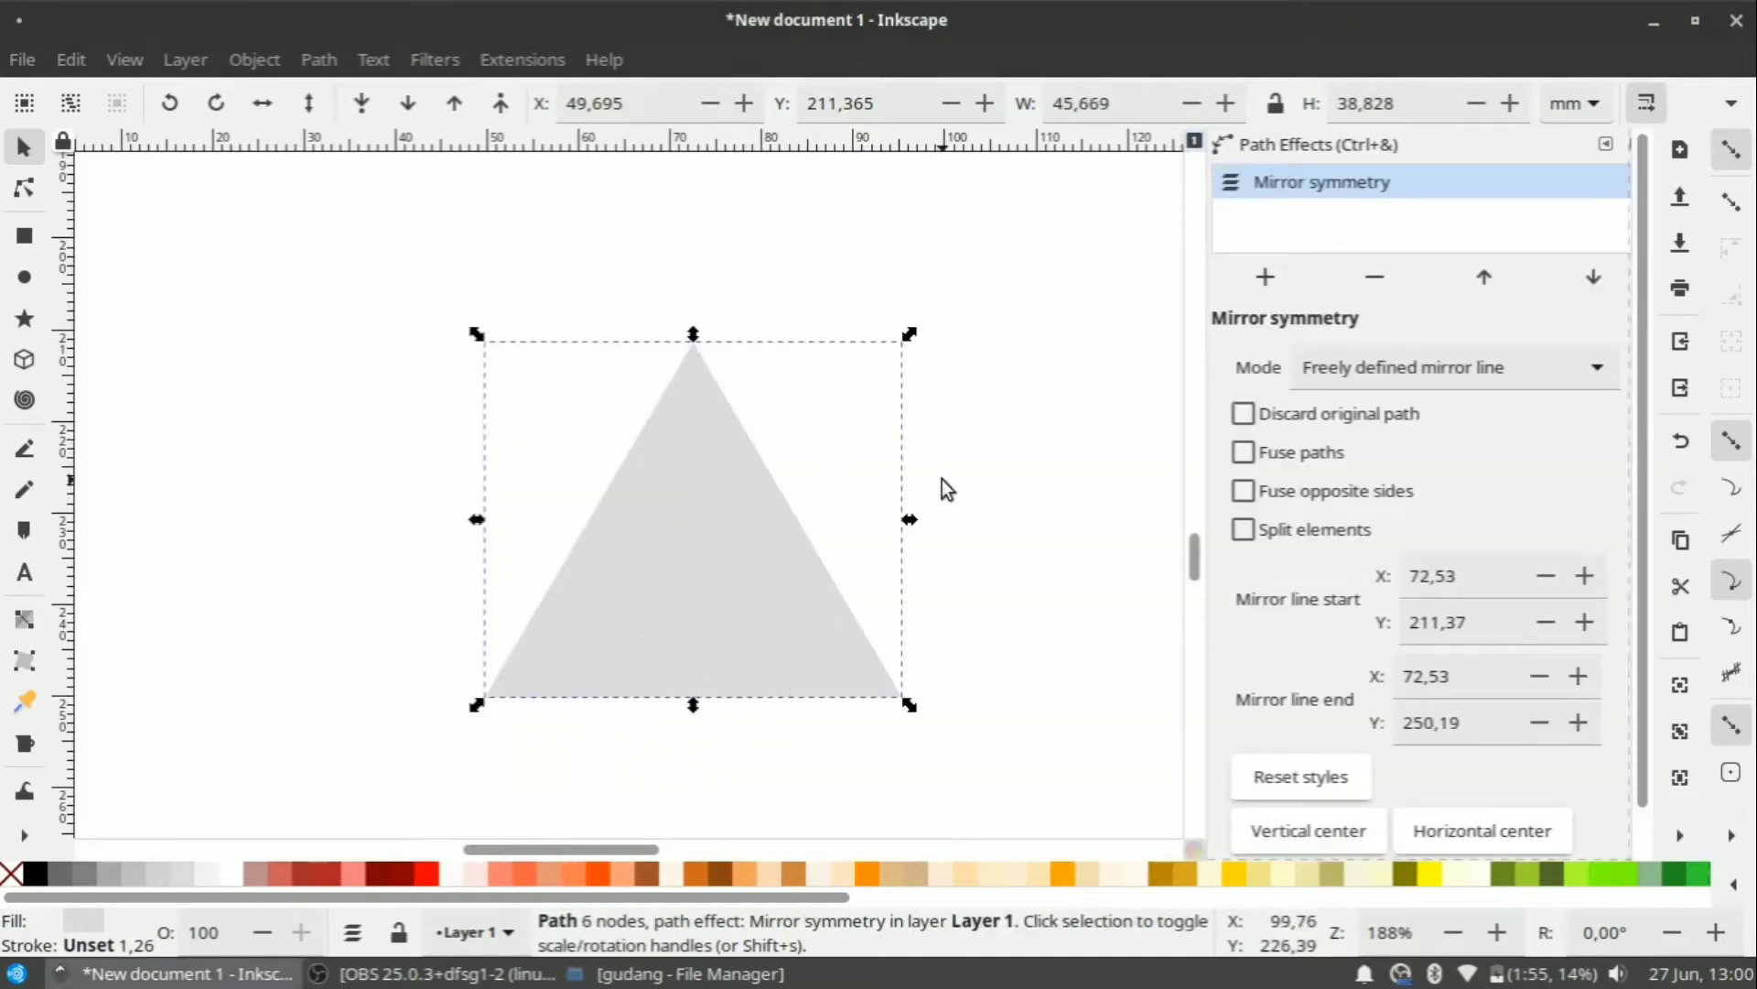
pyautogui.press('n')
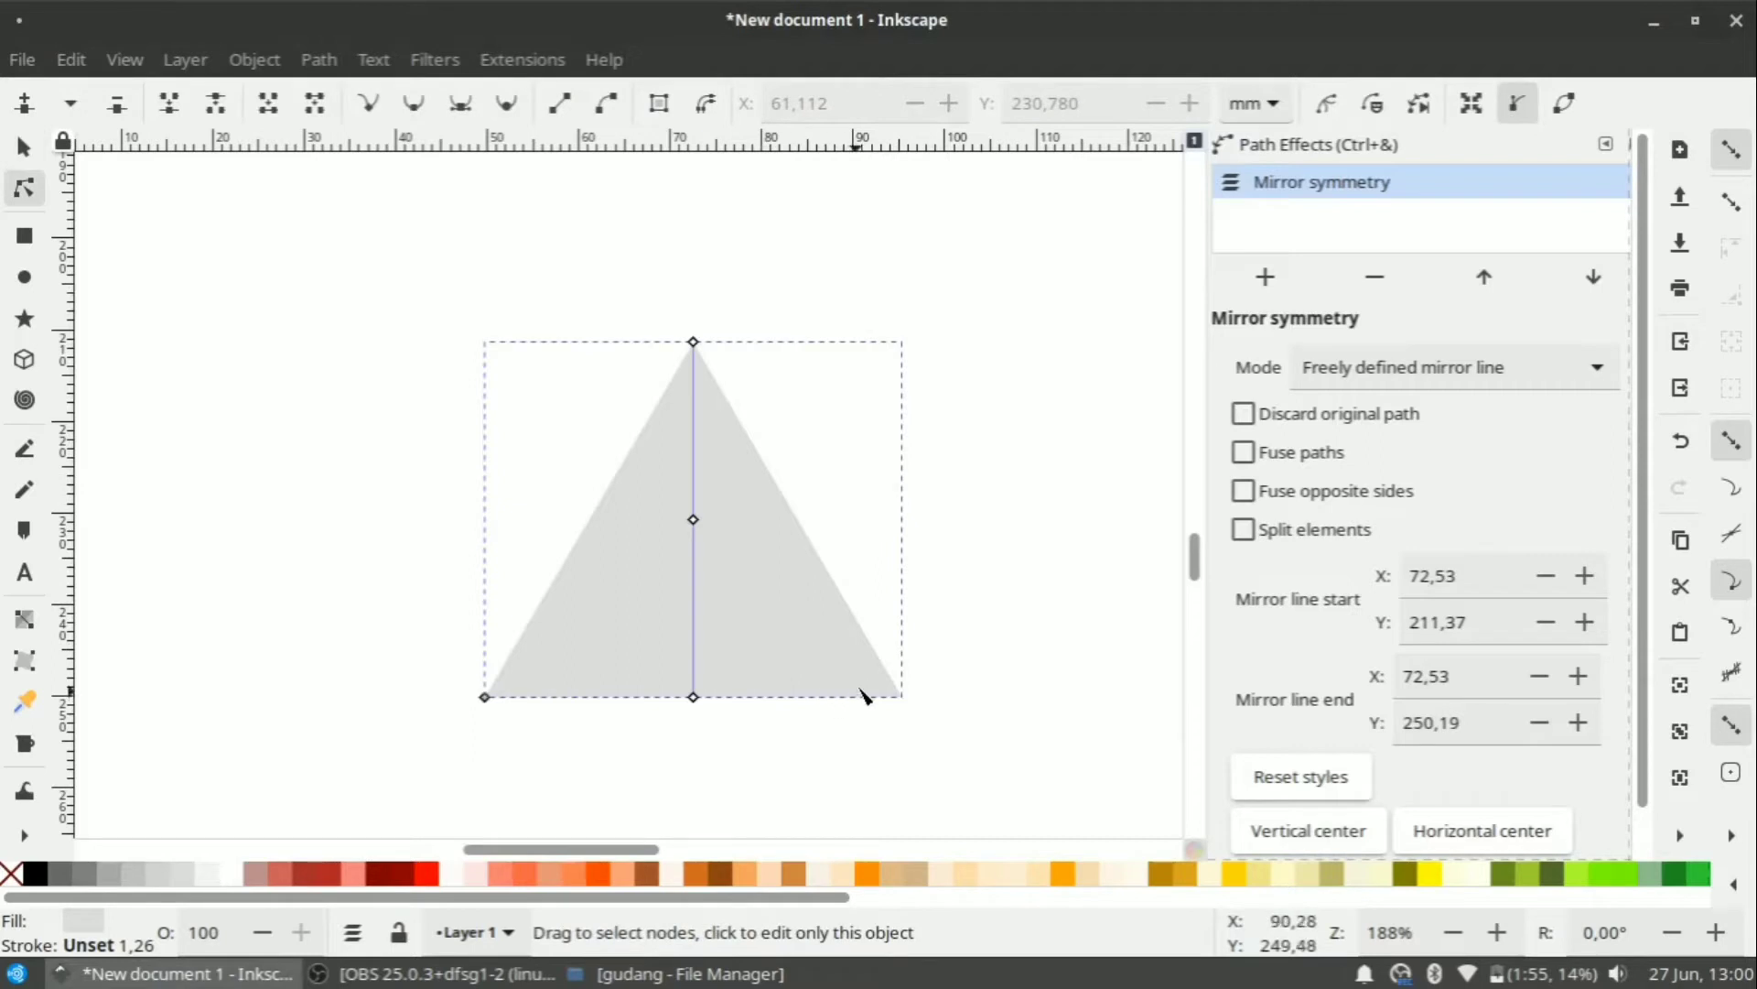
pyautogui.moveTo(484, 697); pyautogui.dragTo(484, 722)
# Bake the mirror effect into an ordinary path with Object to Path.
pyautogui.click(26, 149)
pyautogui.press('+')
pyautogui.rightClick(718, 402)
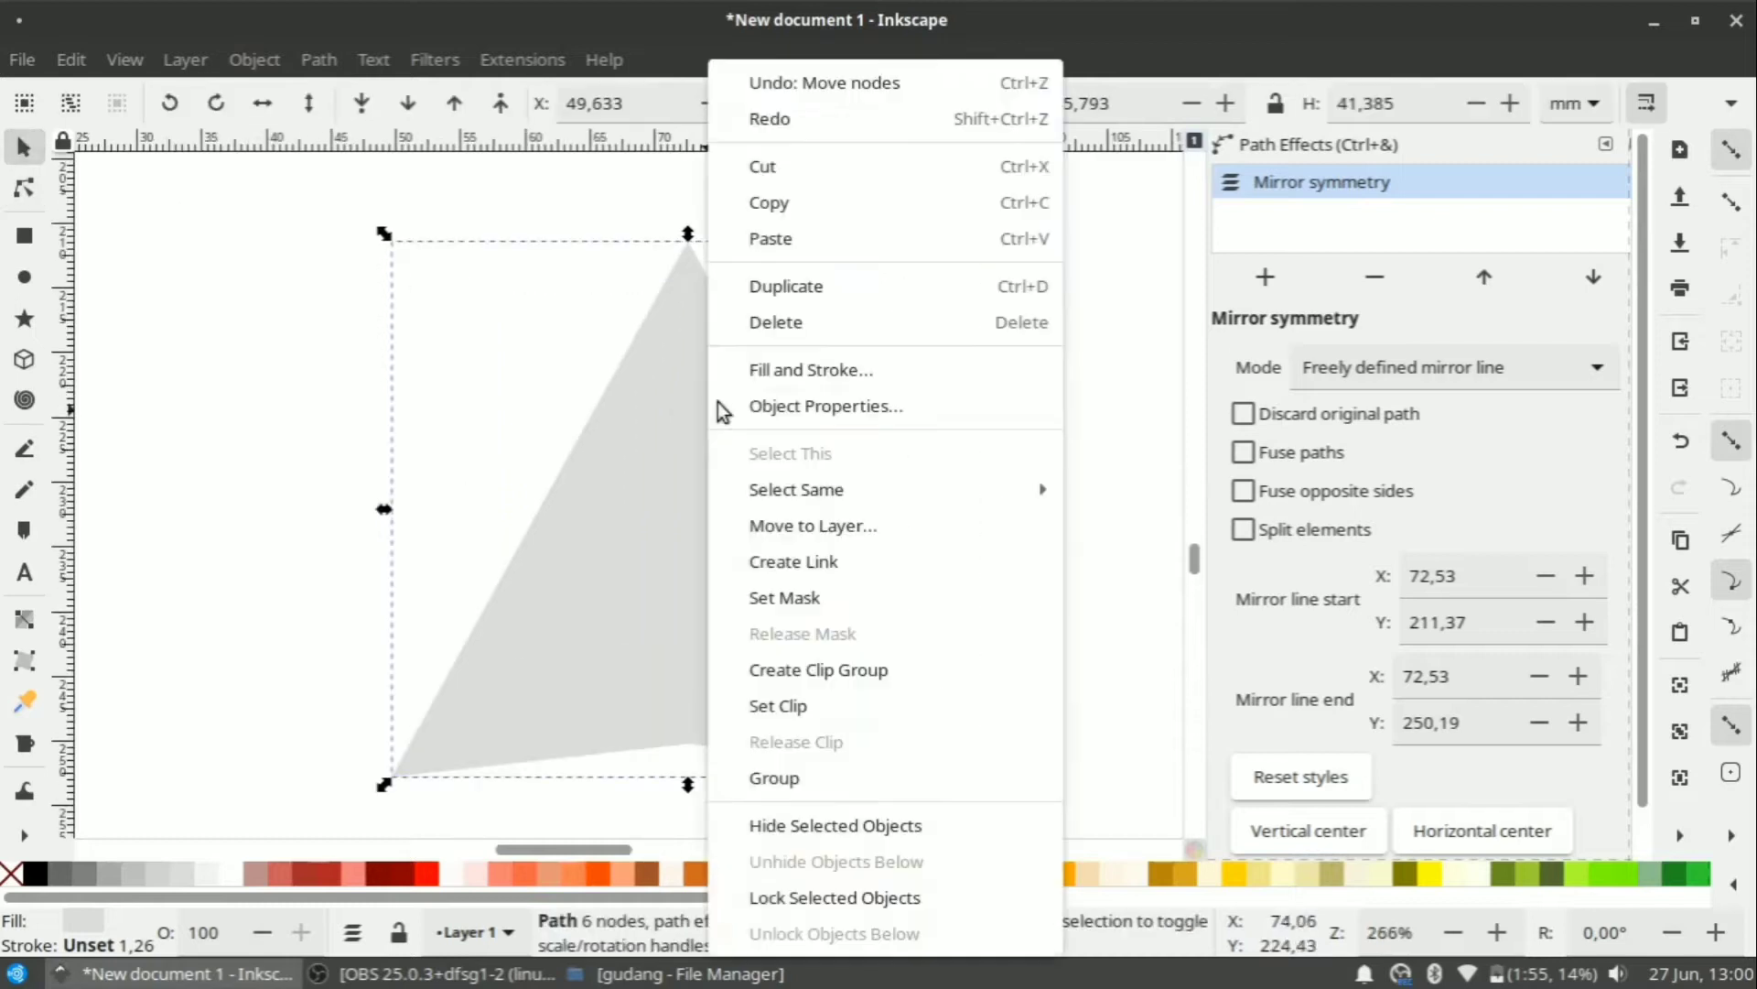
pyautogui.click(576, 349)
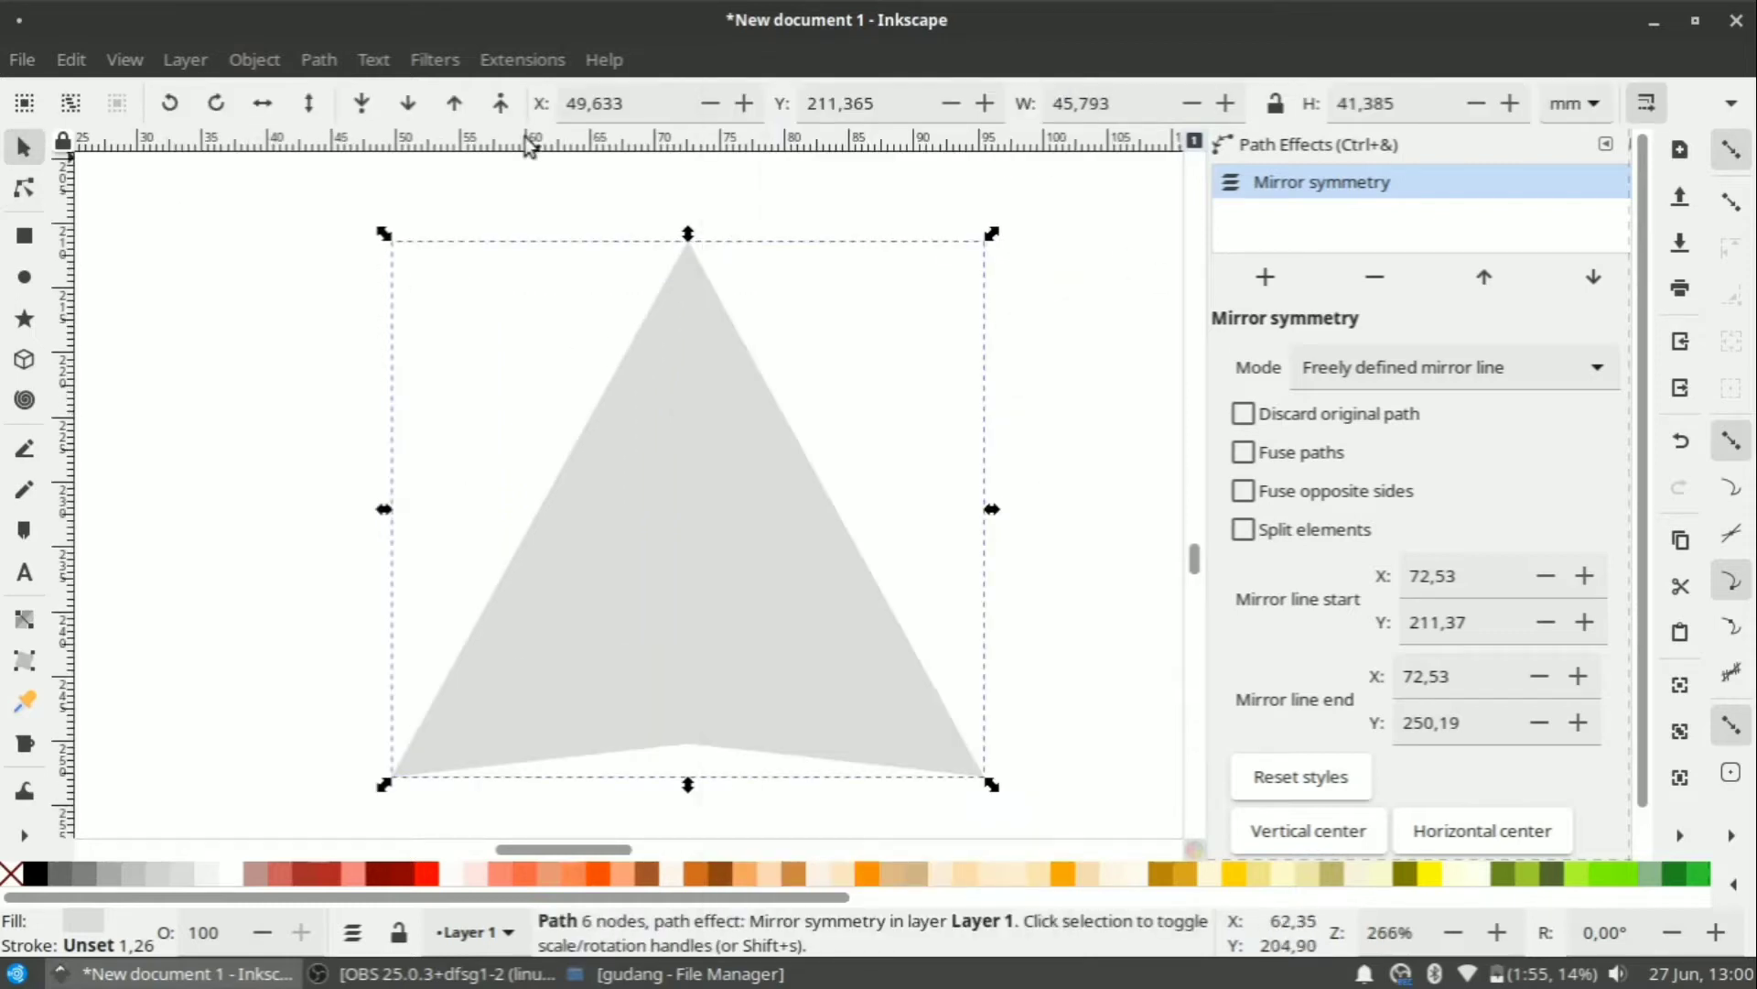
pyautogui.click(341, 62)
pyautogui.click(392, 98)
# Shrink the mirrored spike to about 21 × 19 mm.
pyautogui.click(934, 348)
pyautogui.scroll(-3, 838, 438)
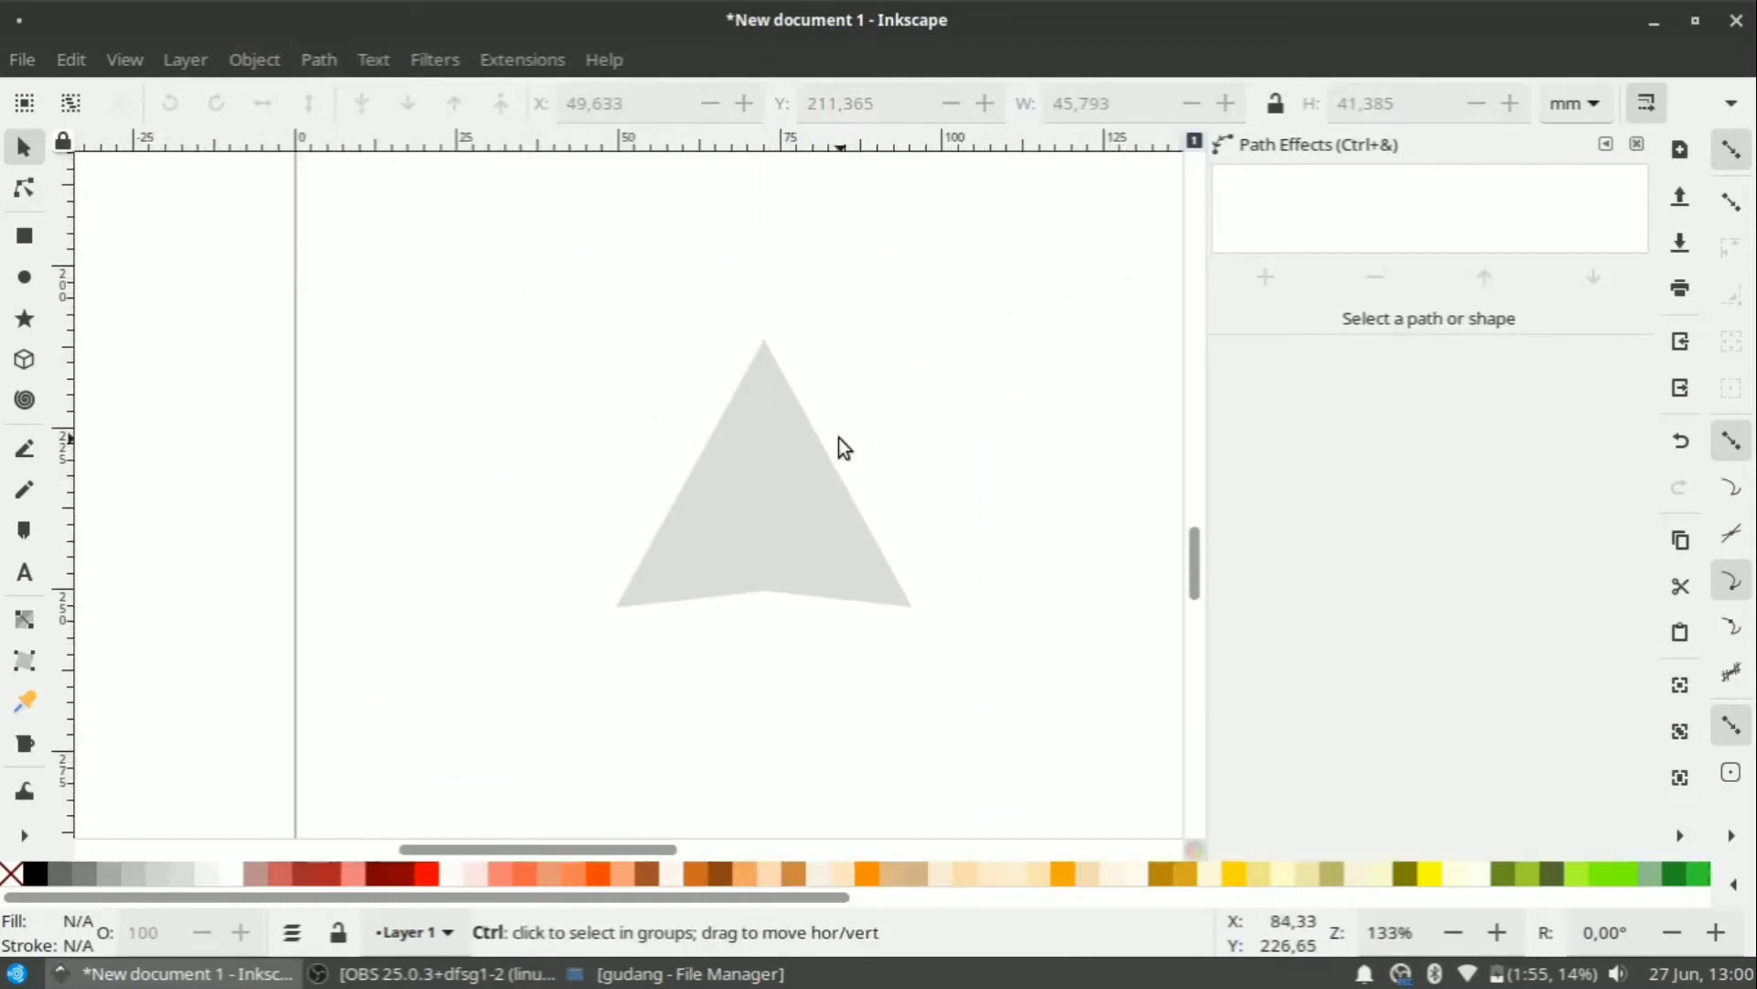
pyautogui.click(769, 542)
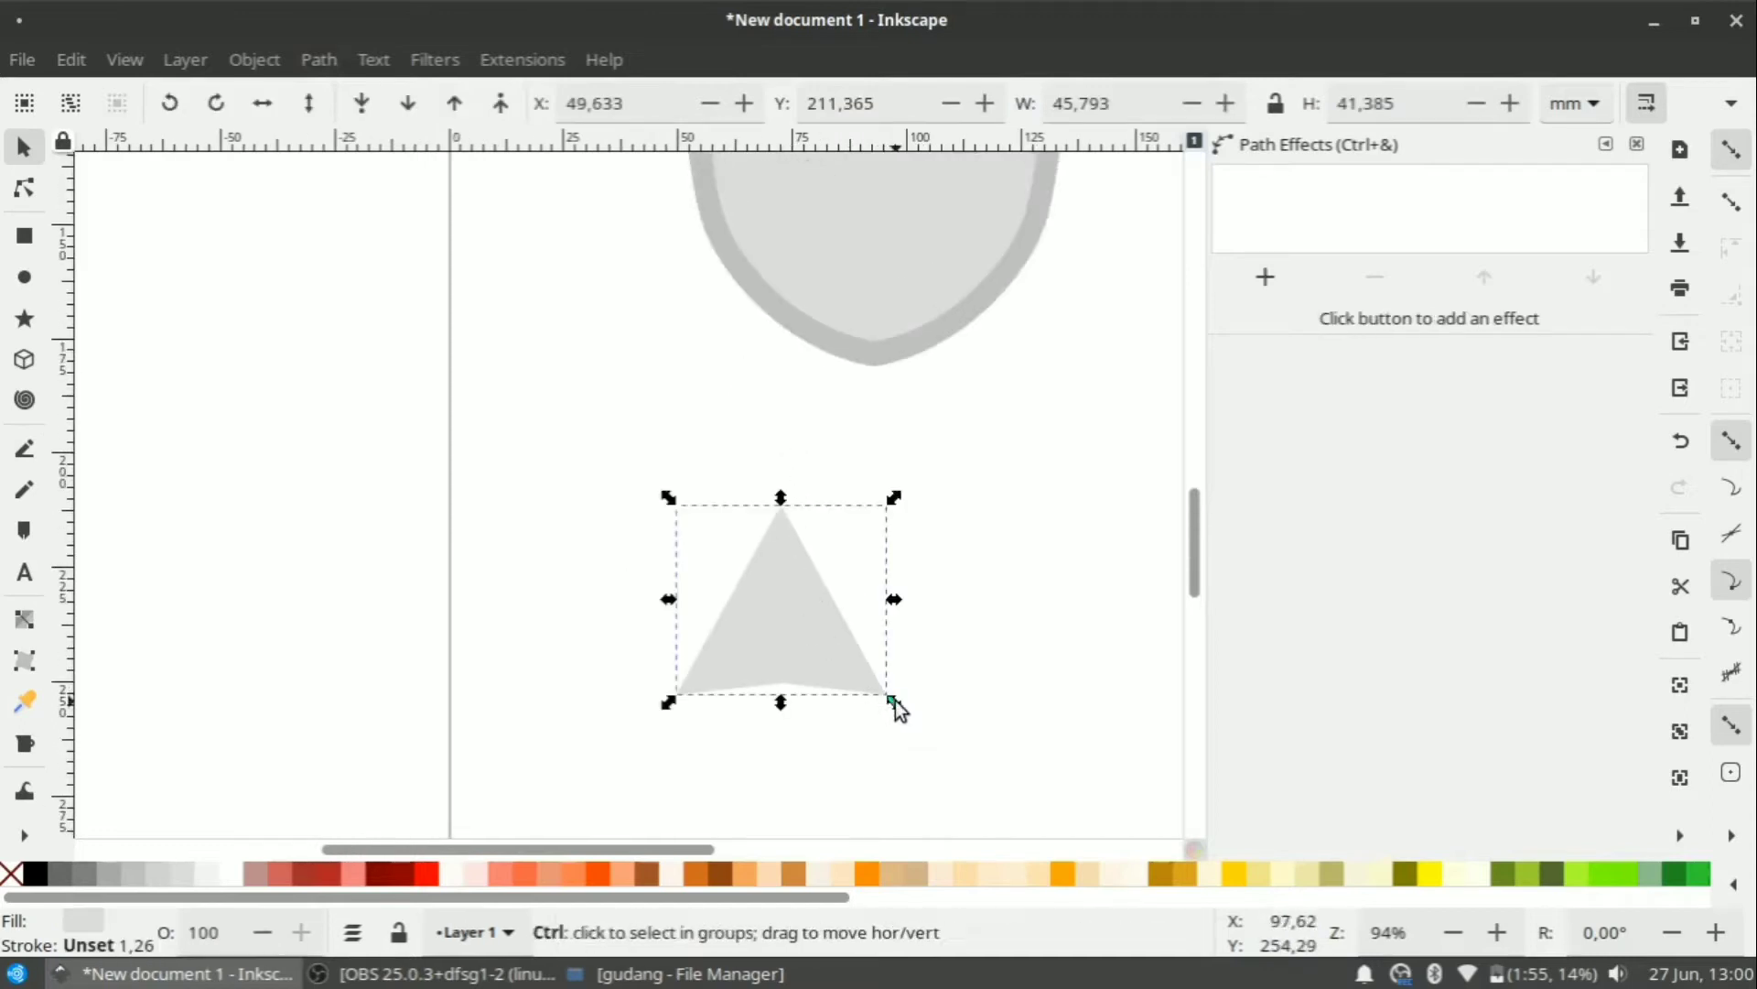
pyautogui.moveTo(895, 700); pyautogui.dragTo(840, 652)
pyautogui.scroll(2, 840, 651)
pyautogui.scroll(-4, 788, 595)
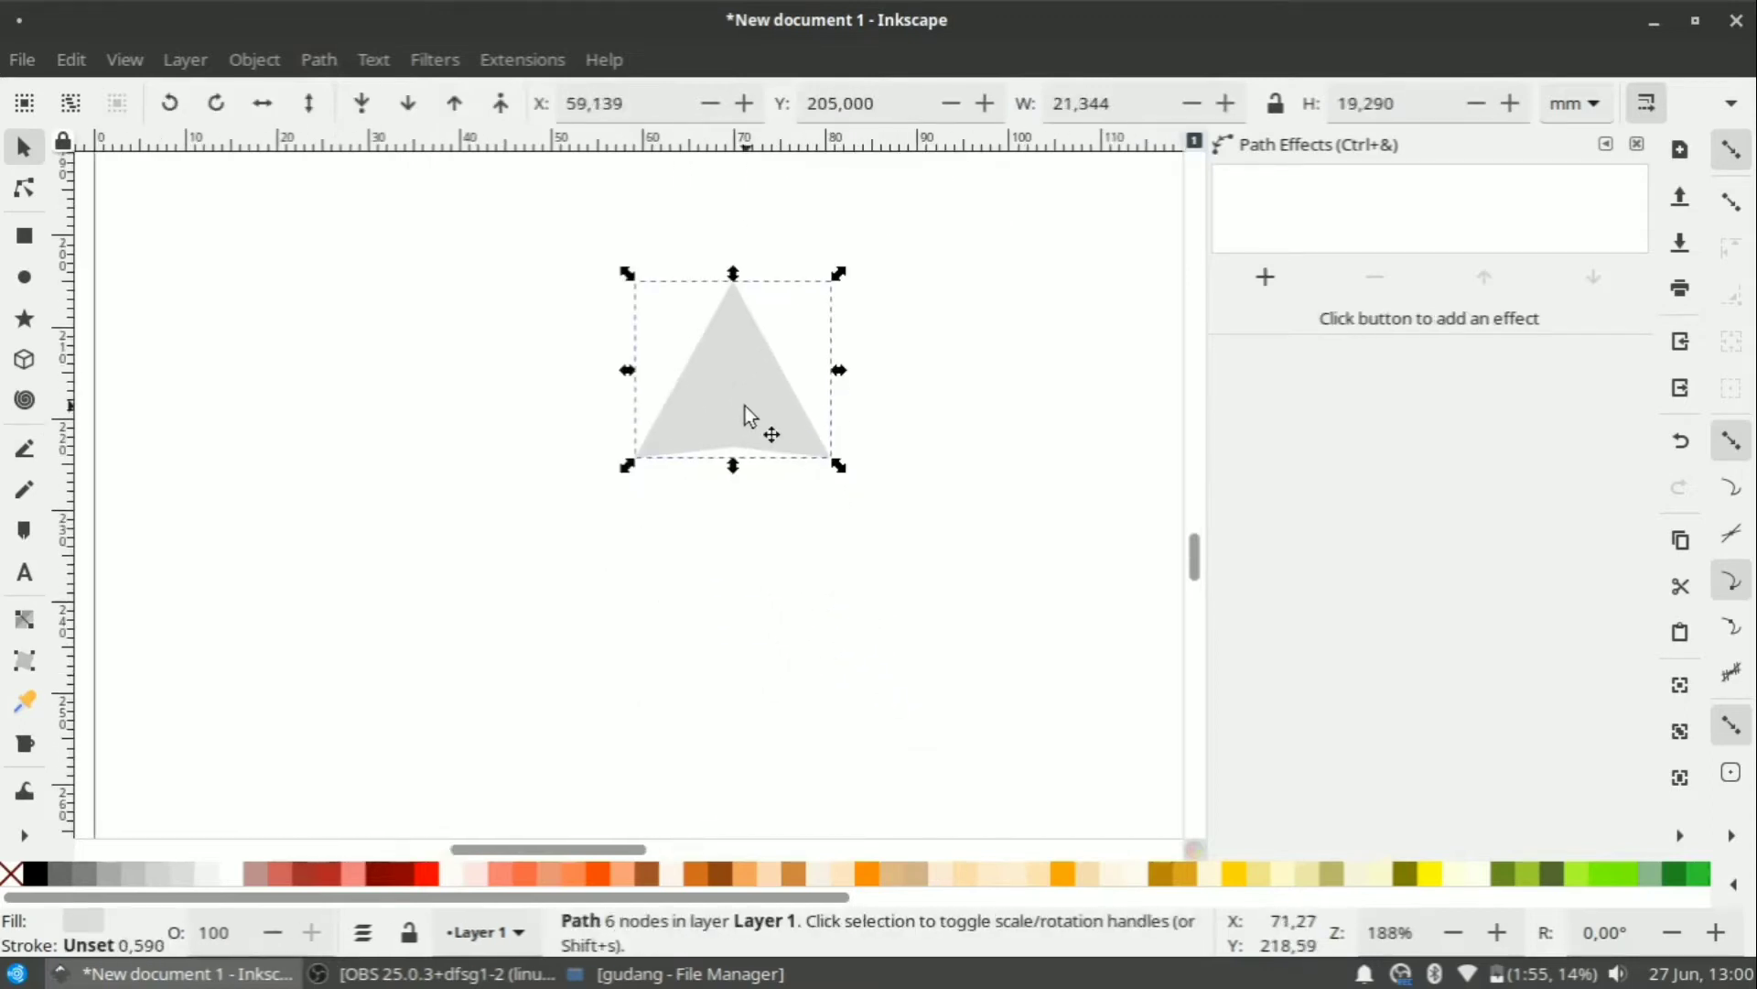
# Draw a narrow rectangle shaft and move it up under the triangle.
pyautogui.click(25, 229)
pyautogui.scroll(1, 796, 451)
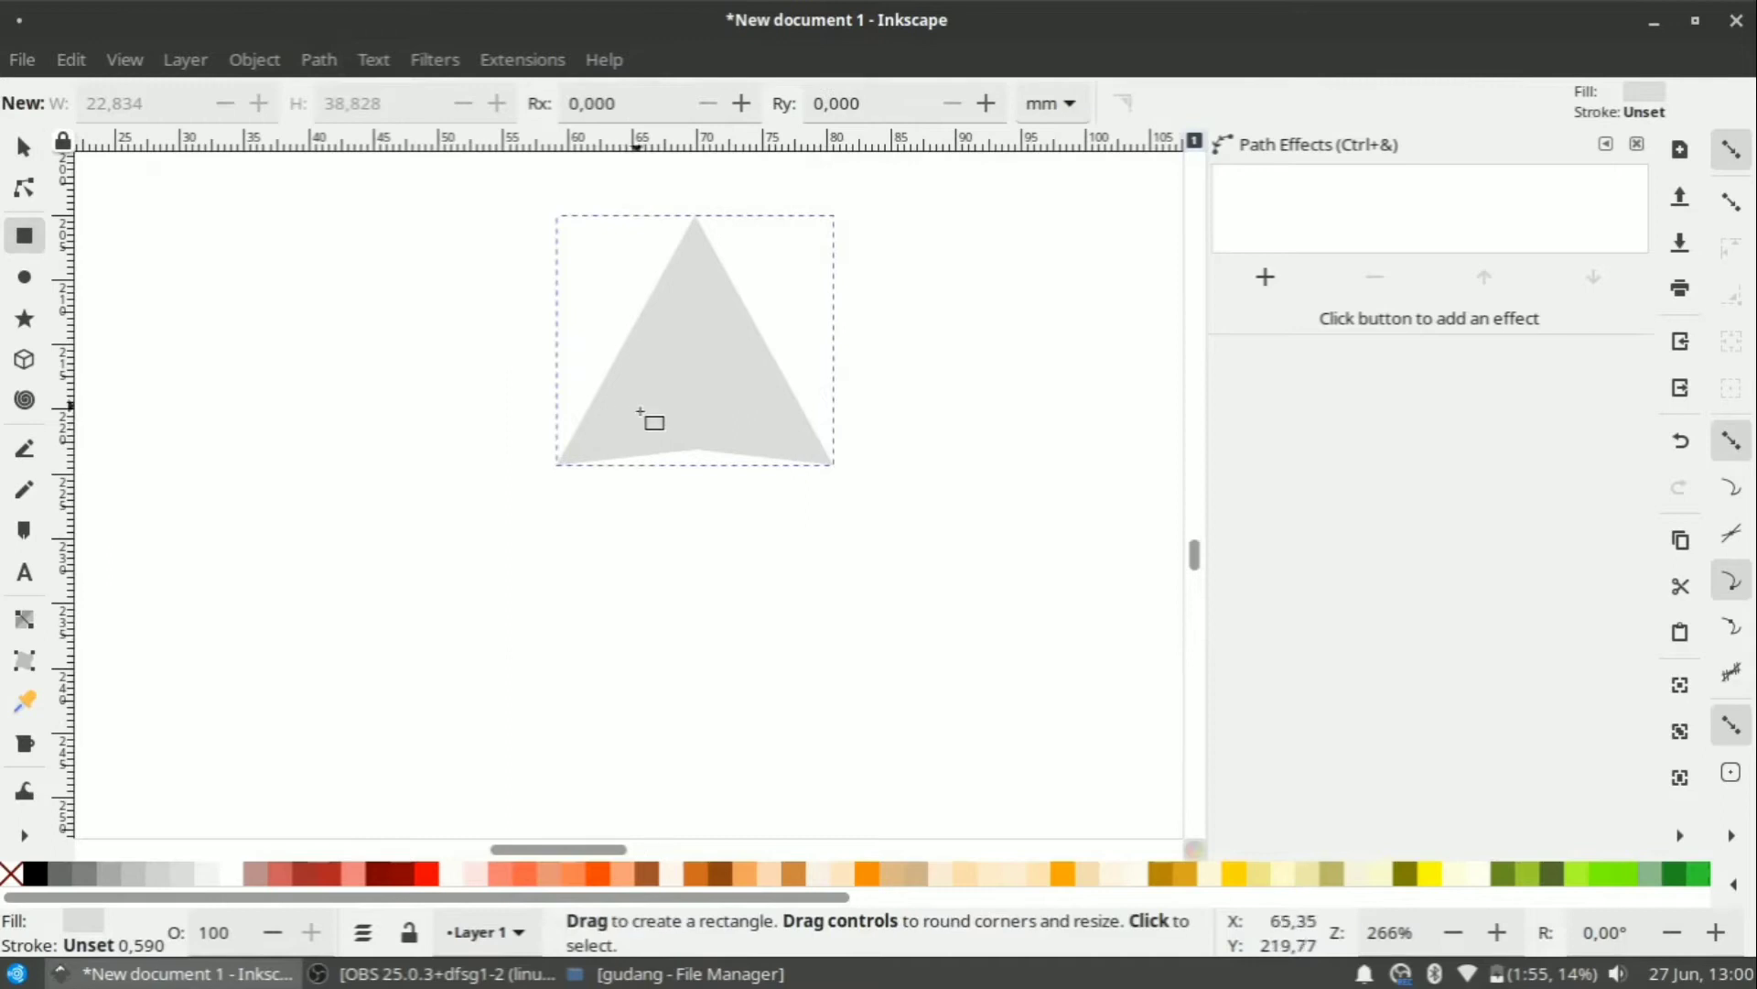
pyautogui.moveTo(694, 449); pyautogui.dragTo(649, 640)
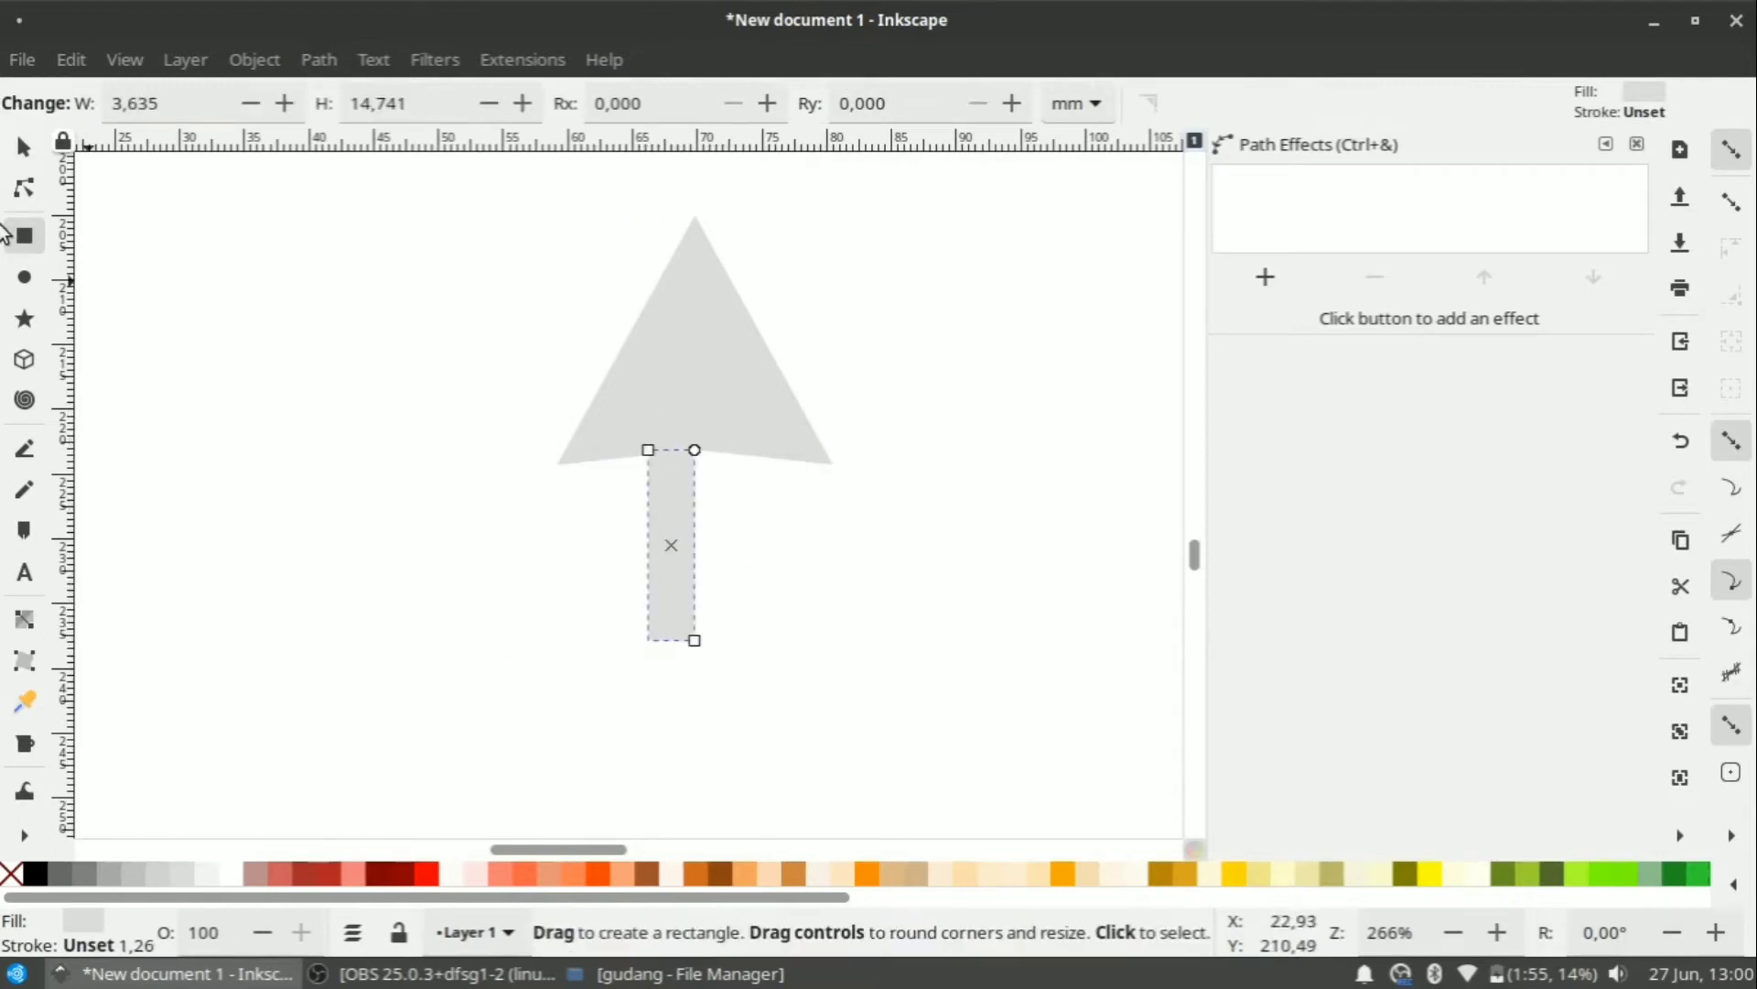
pyautogui.press('s')
pyautogui.moveTo(666, 526); pyautogui.dragTo(683, 468)
# Centre the shaft horizontally under the triangle using Align and Distribute.
pyautogui.scroll(2, 683, 469)
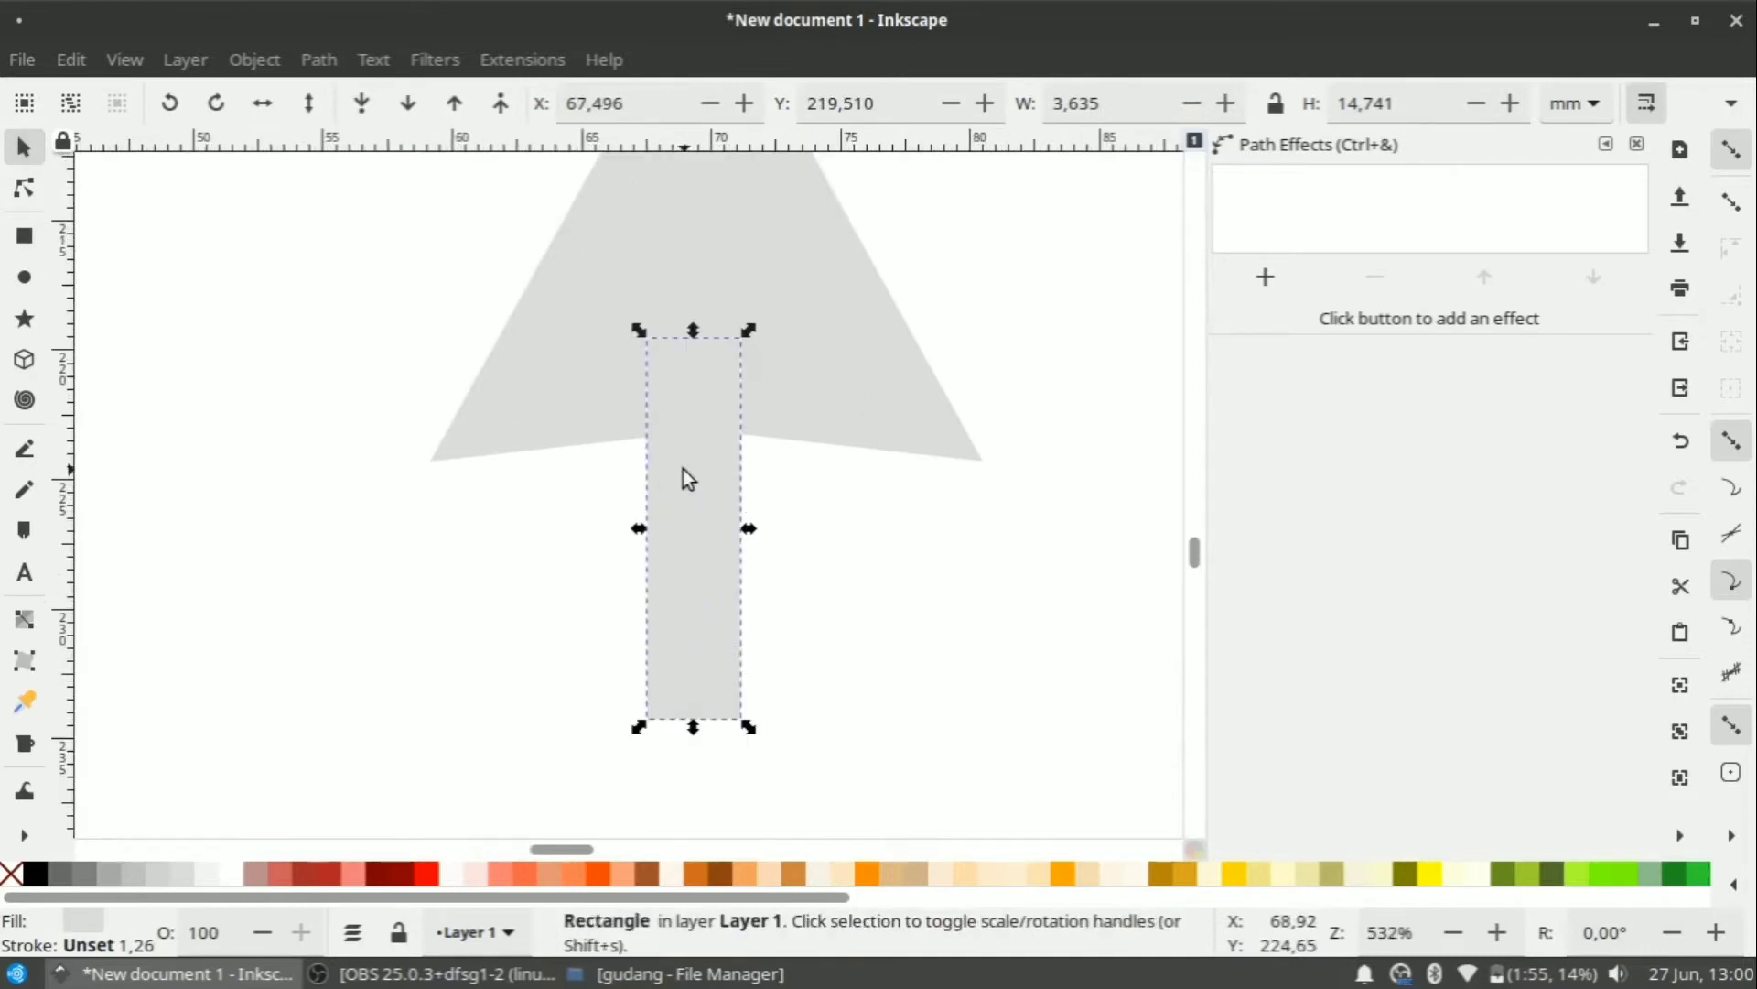
pyautogui.keyDown('shift'); pyautogui.click(760, 376); pyautogui.keyUp('shift')
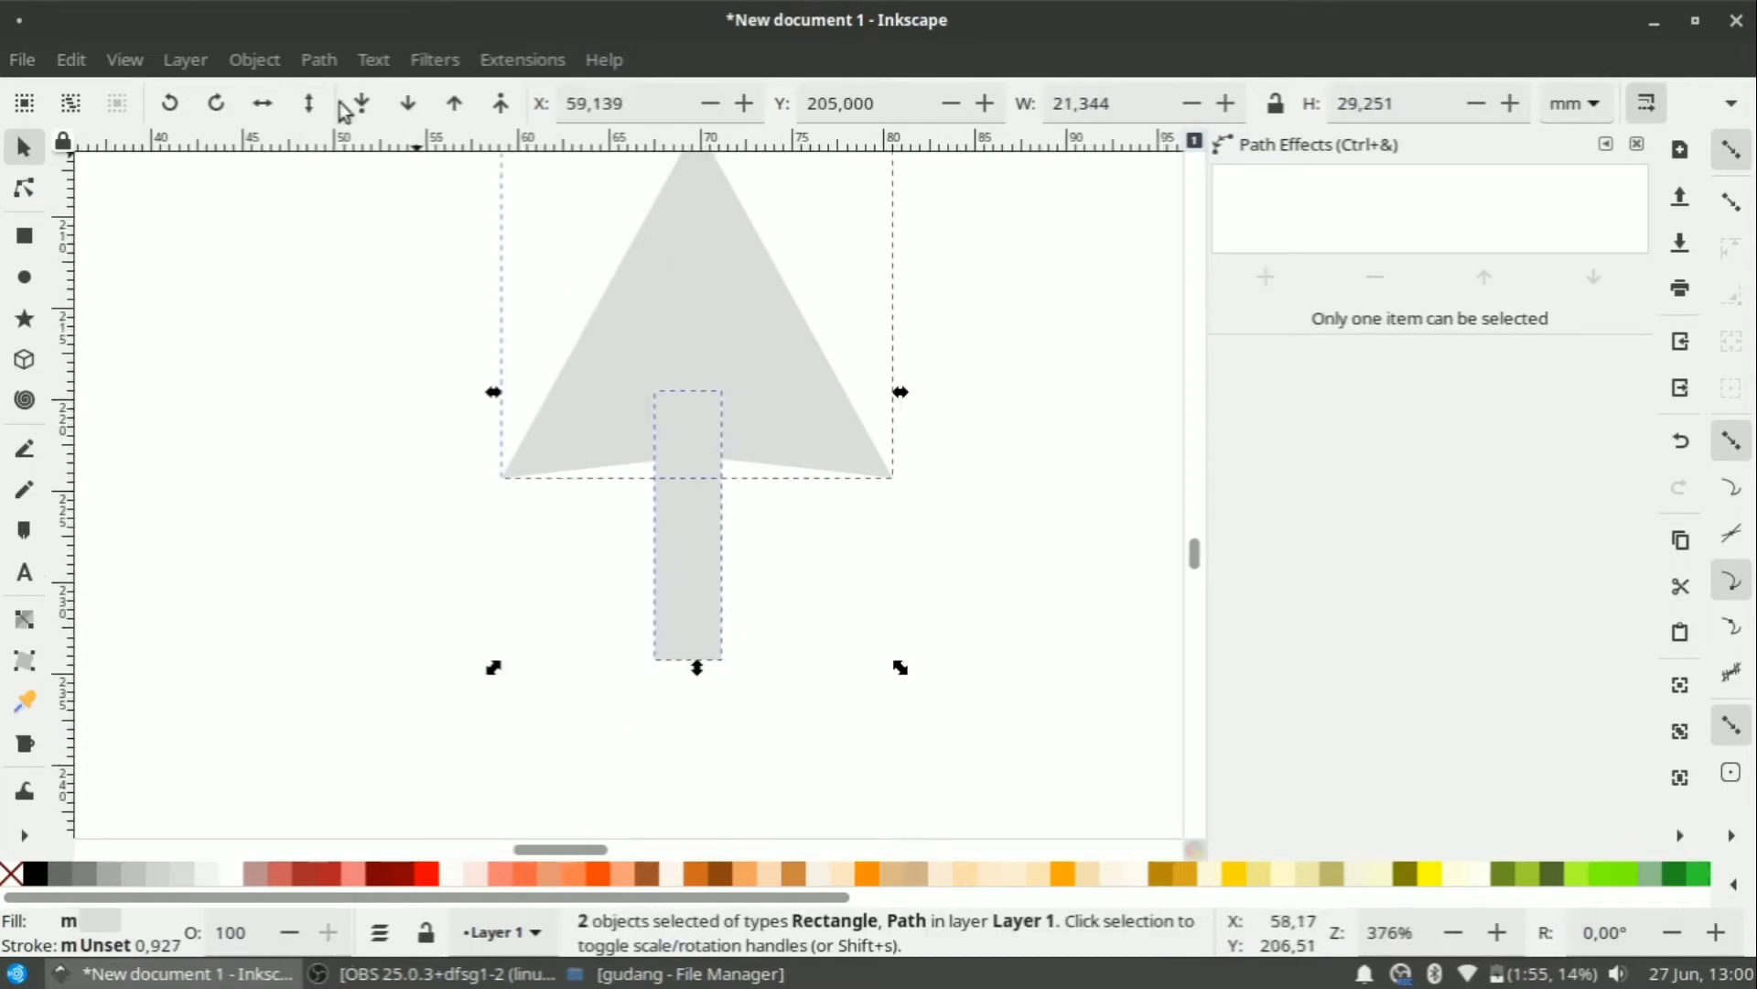
pyautogui.click(243, 61)
pyautogui.scroll(-3, 393, 631)
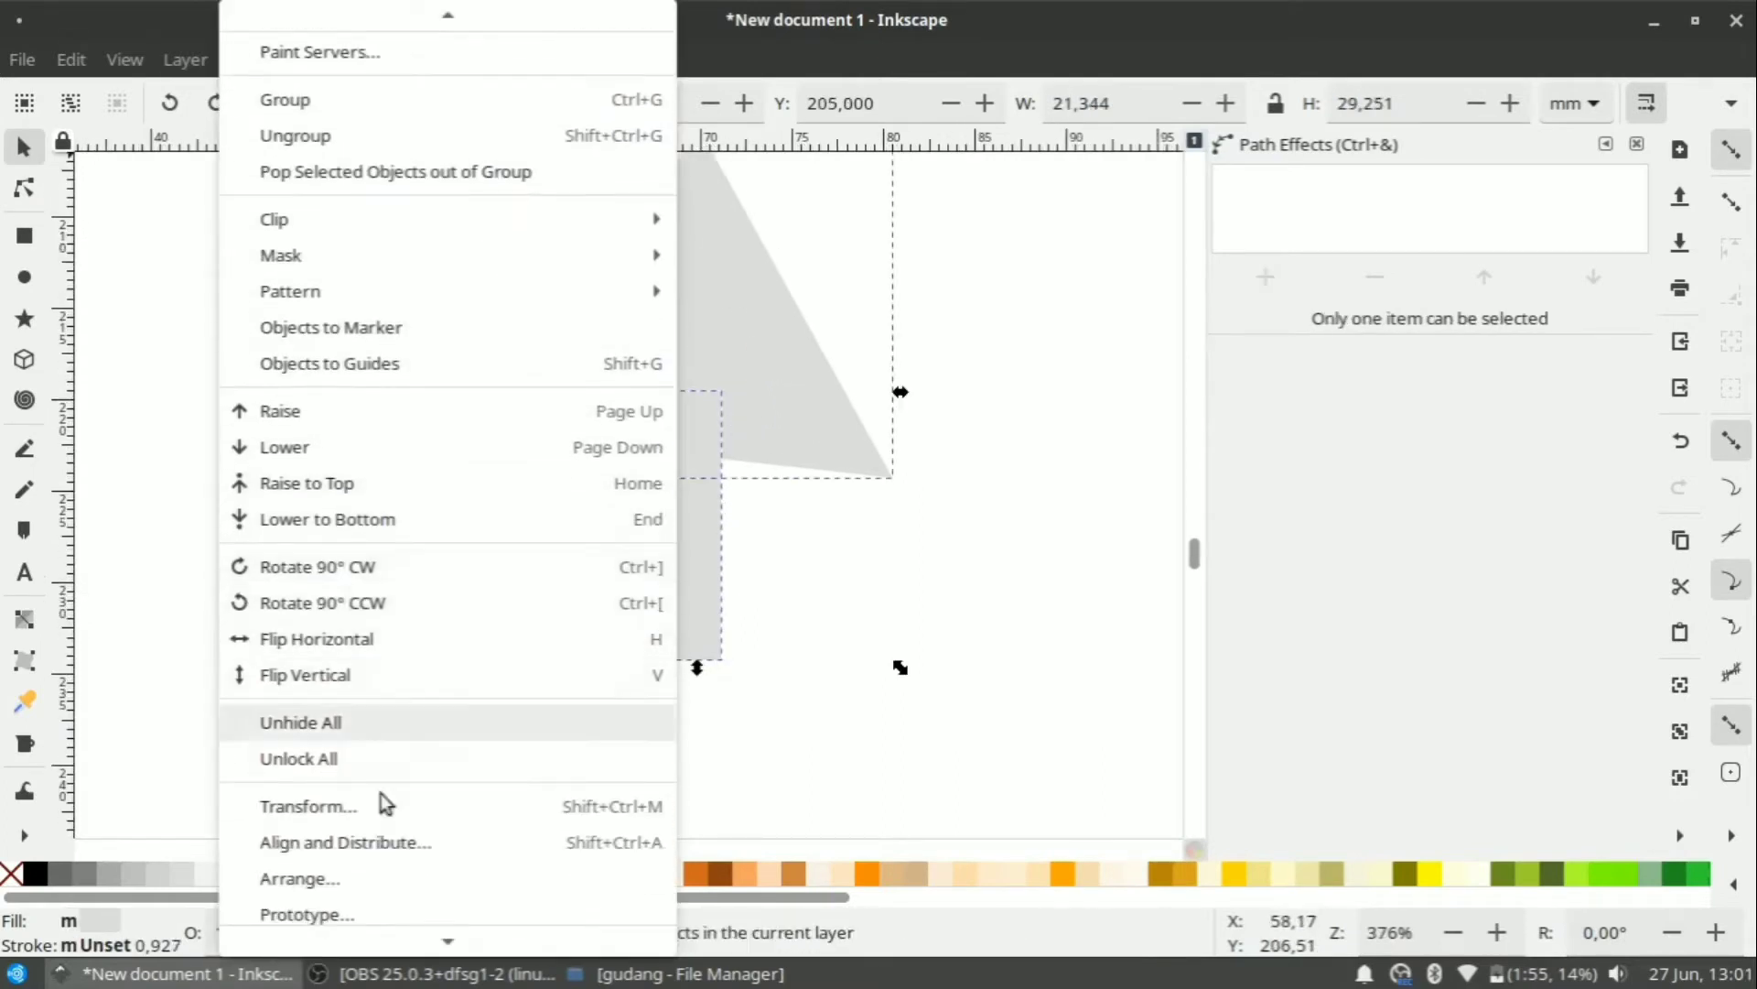
pyautogui.click(384, 844)
pyautogui.click(1451, 264)
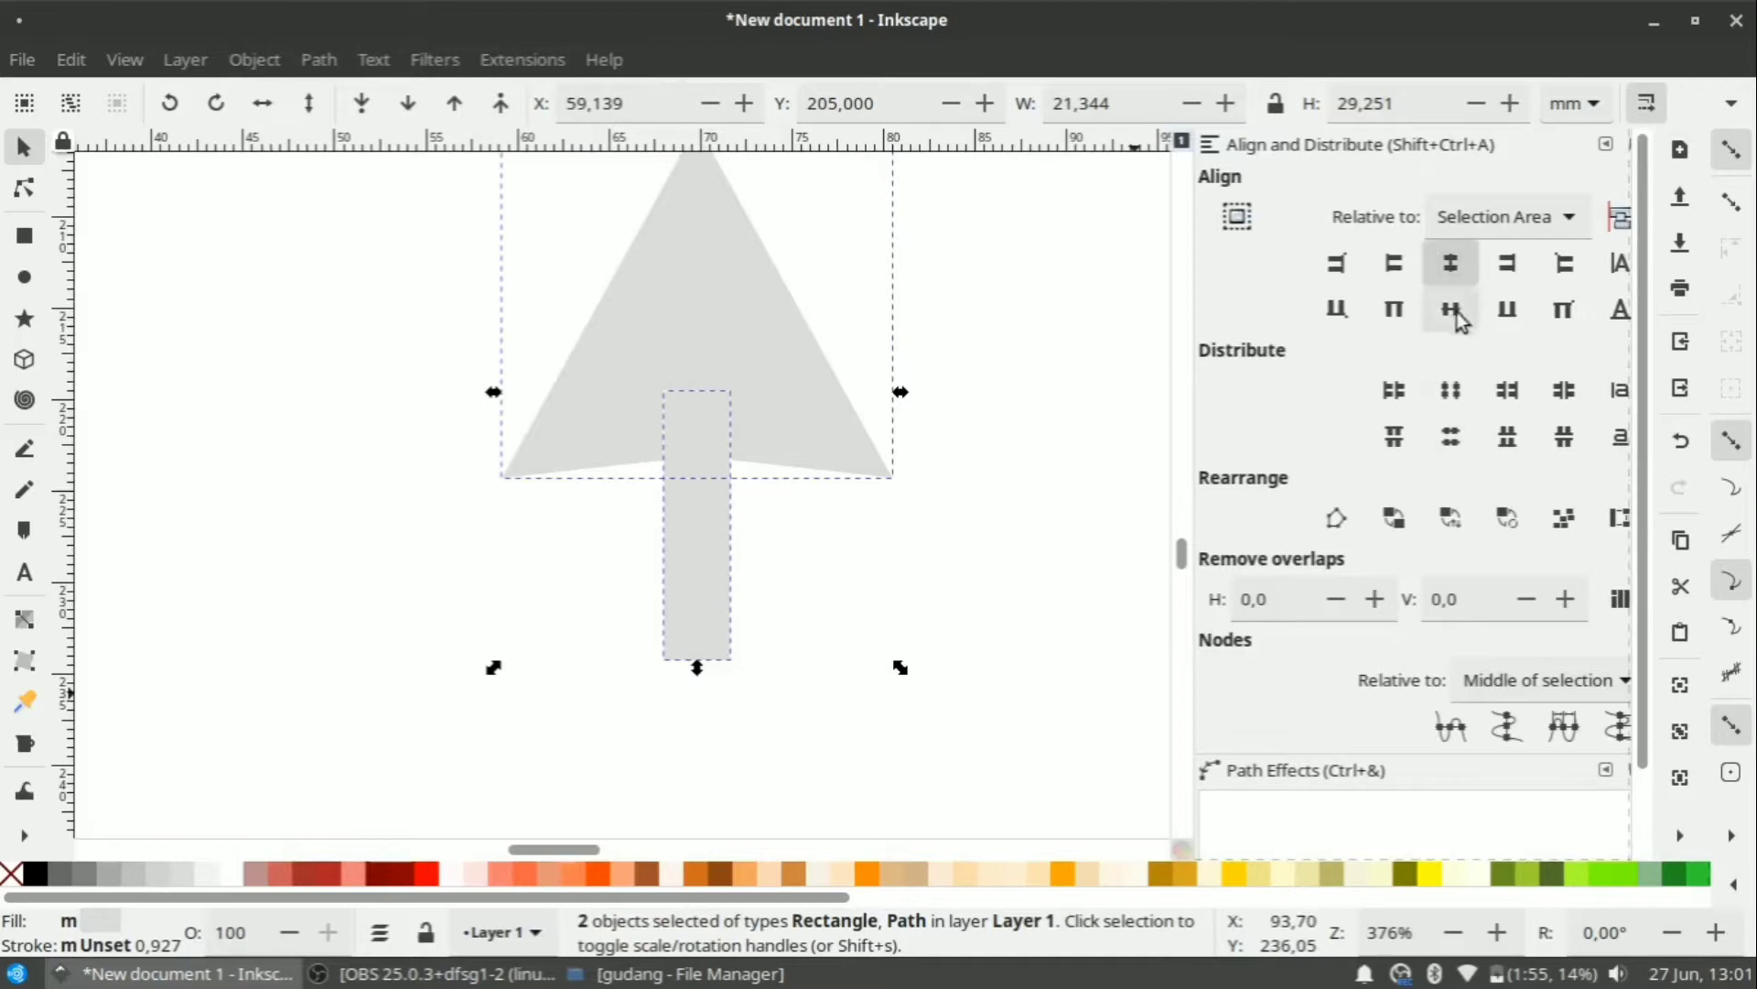
pyautogui.click(981, 551)
# Union the shaft and triangle into a single arrow path.
pyautogui.scroll(-3, 835, 530)
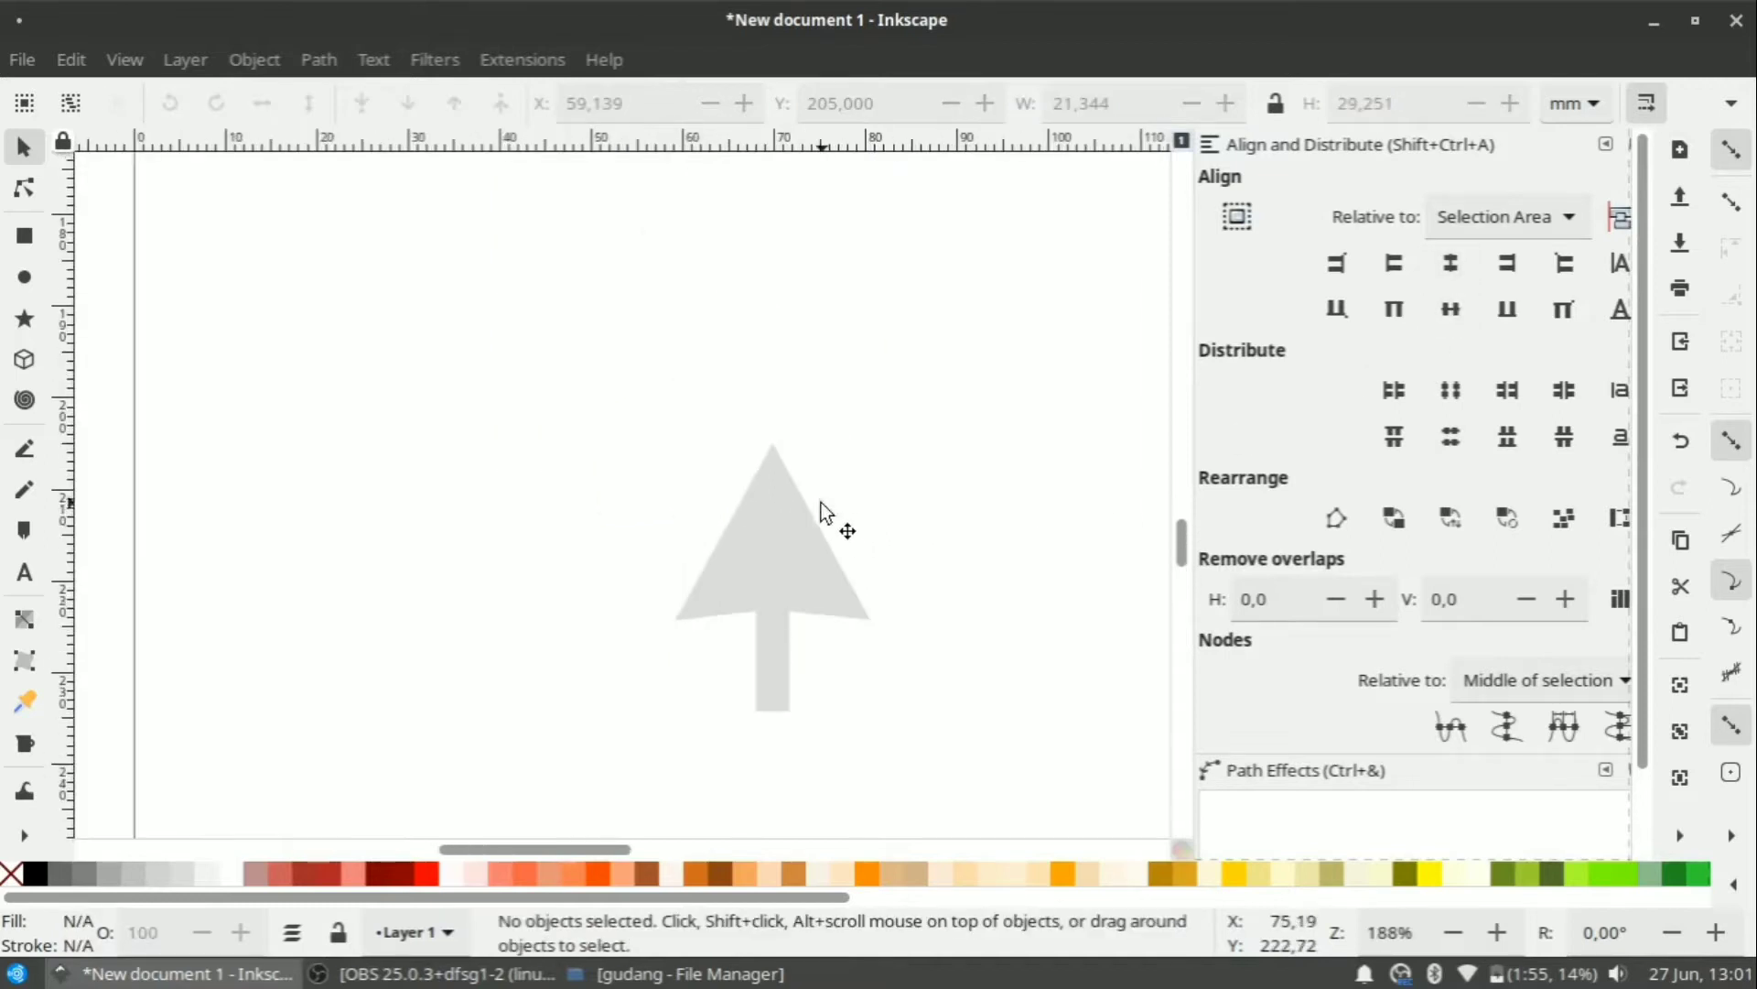
pyautogui.click(772, 636)
pyautogui.keyDown('shift'); pyautogui.click(757, 490); pyautogui.keyUp('shift')
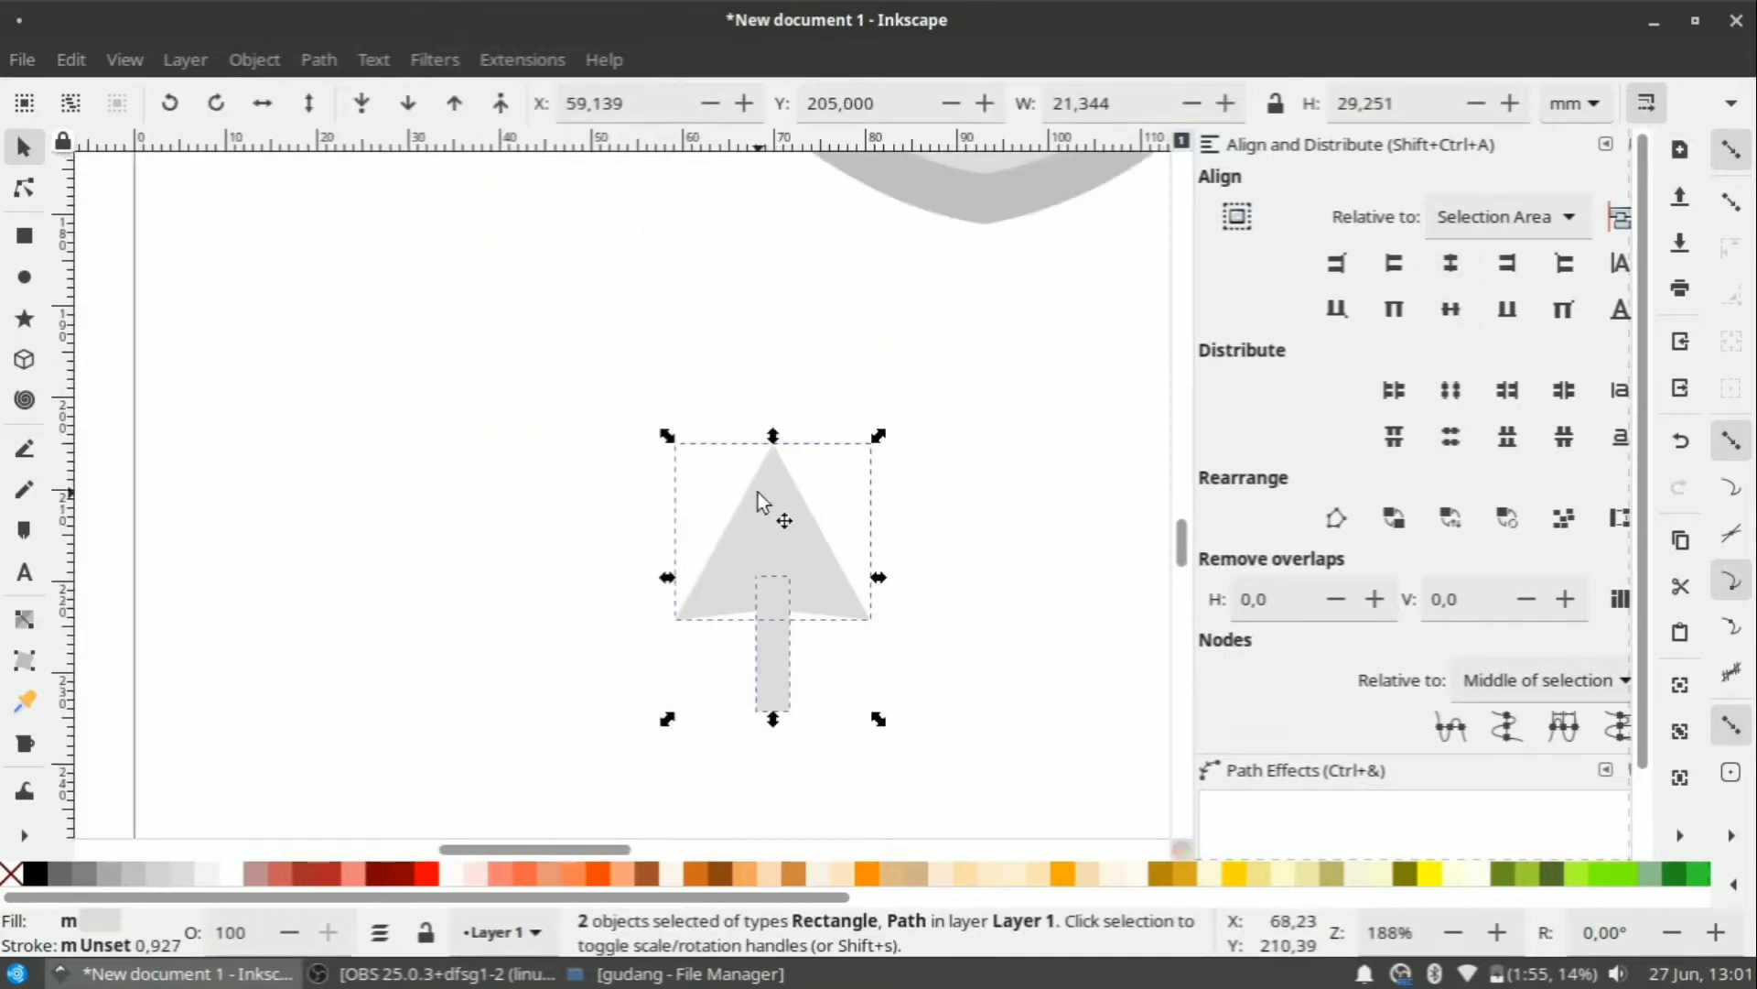
pyautogui.click(319, 59)
pyautogui.click(353, 220)
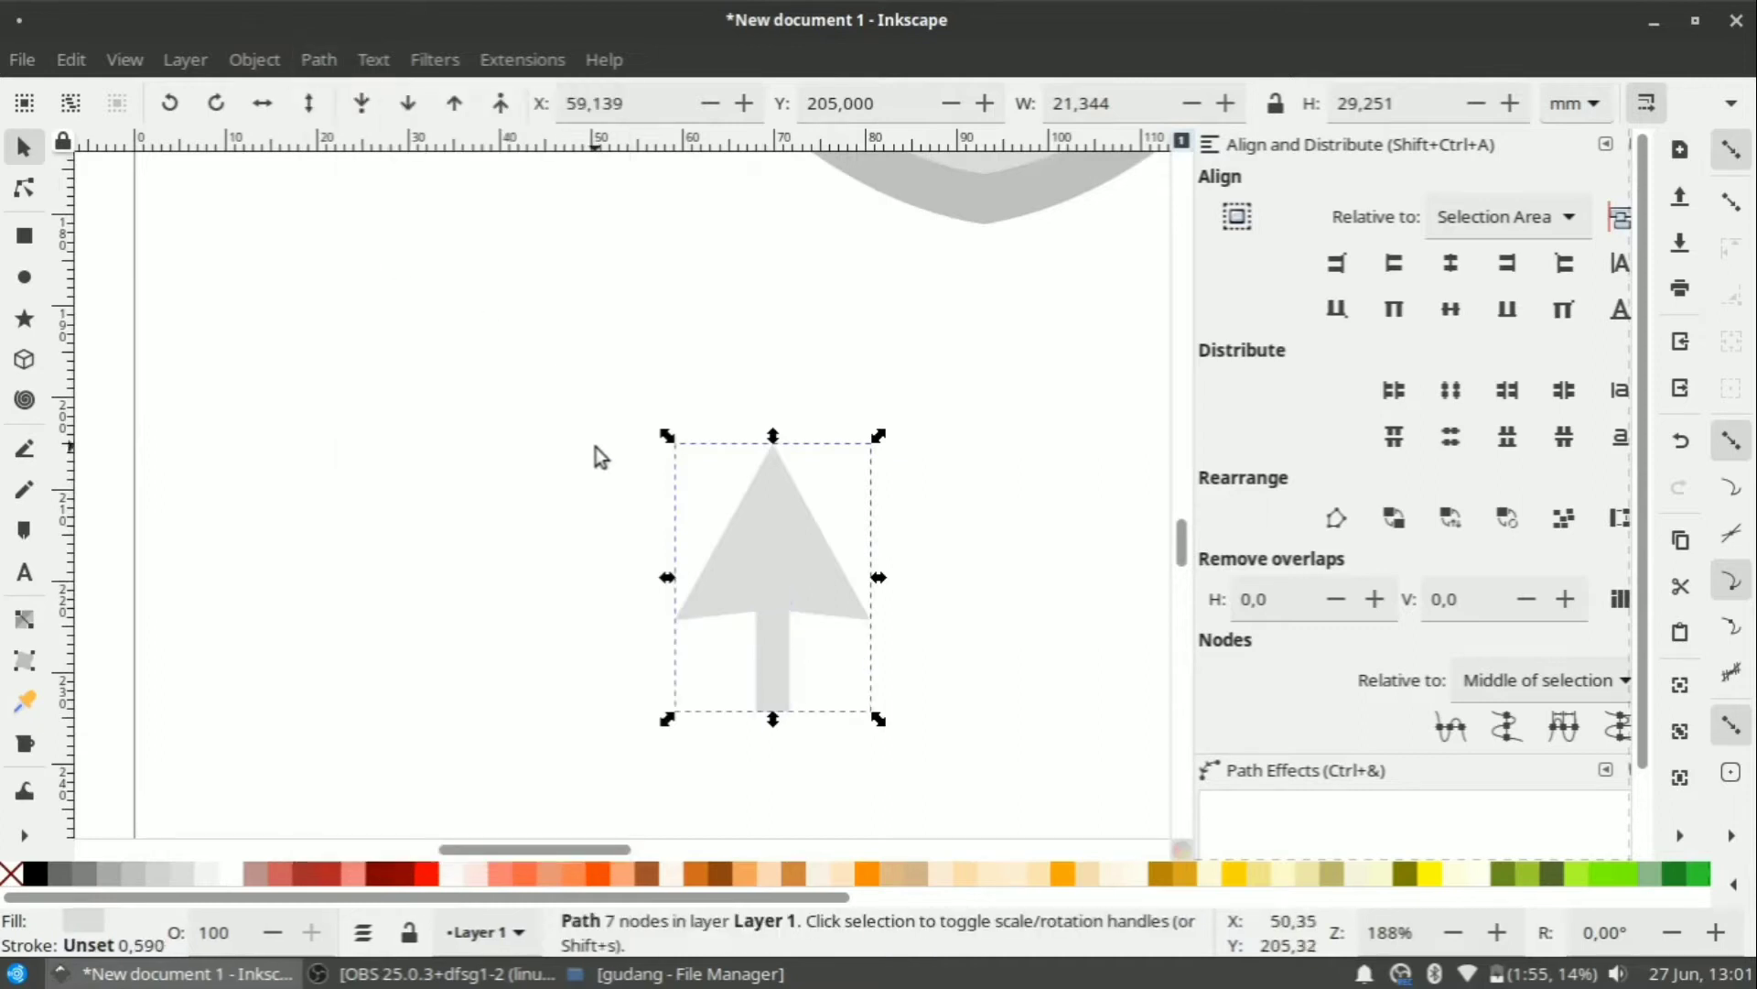
pyautogui.click(596, 455)
pyautogui.scroll(-3, 596, 455)
pyautogui.click(683, 533)
pyautogui.scroll(3, 682, 533)
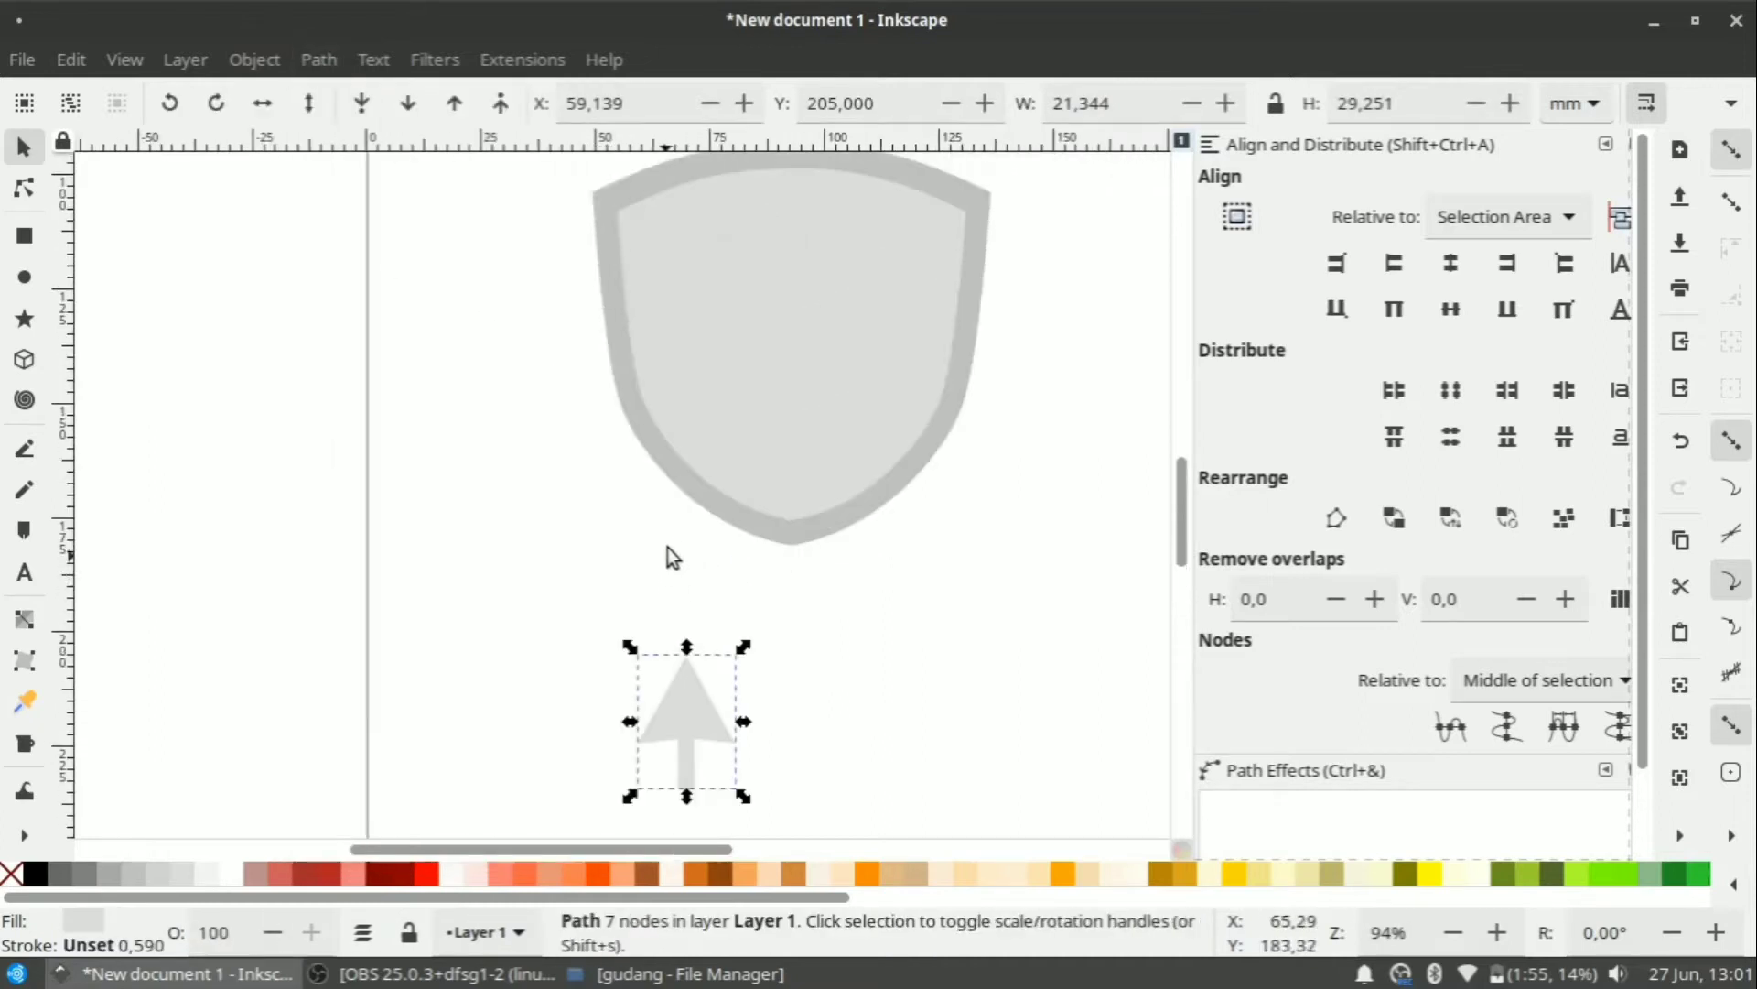
# Make the arrow white and fit it inside the shield at about 36.6 × 50.2 mm.
pyautogui.moveTo(689, 705); pyautogui.dragTo(877, 447)
pyautogui.click(233, 875)
pyautogui.moveTo(864, 353); pyautogui.dragTo(799, 316)
pyautogui.keyDown('ctrl'); pyautogui.scroll(2, 798, 317); pyautogui.keyUp('ctrl')
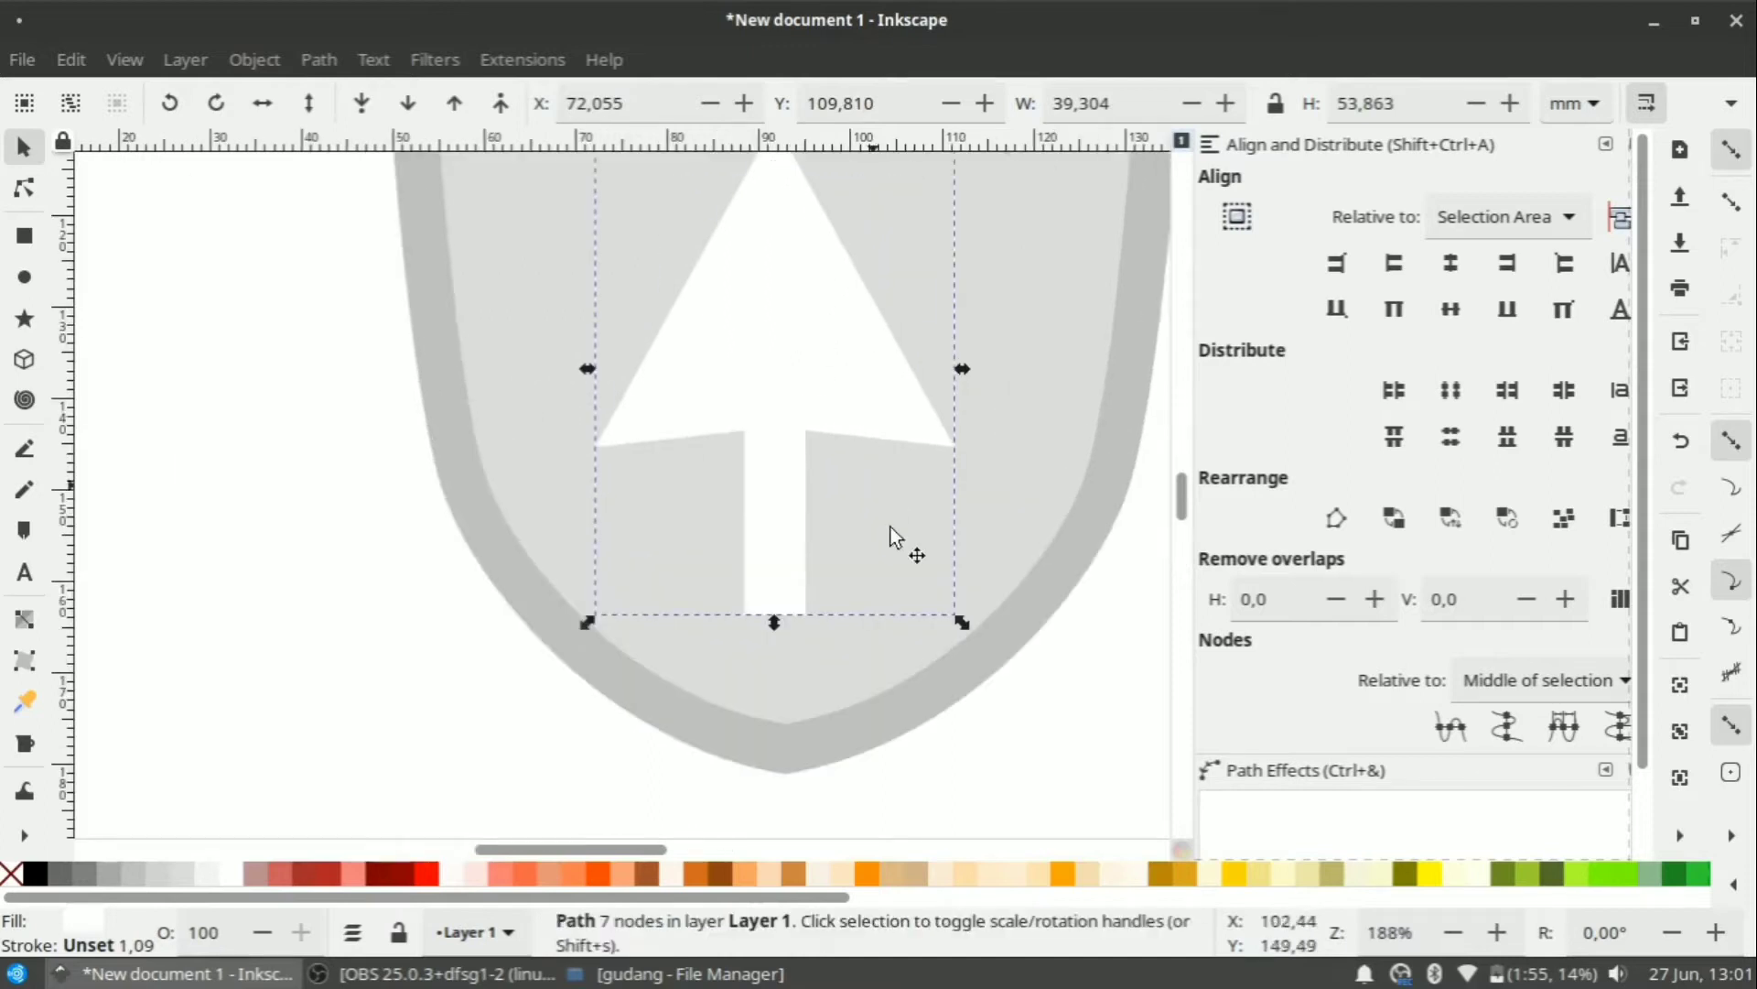
pyautogui.moveTo(772, 387)
pyautogui.mouseDown()
pyautogui.moveTo(767, 420)
pyautogui.moveTo(782, 397)
pyautogui.mouseUp()
pyautogui.keyDown('ctrl'); pyautogui.scroll(-2, 782, 397); pyautogui.keyUp('ctrl')
pyautogui.keyDown('ctrl'); pyautogui.scroll(2, 836, 269); pyautogui.keyUp('ctrl')
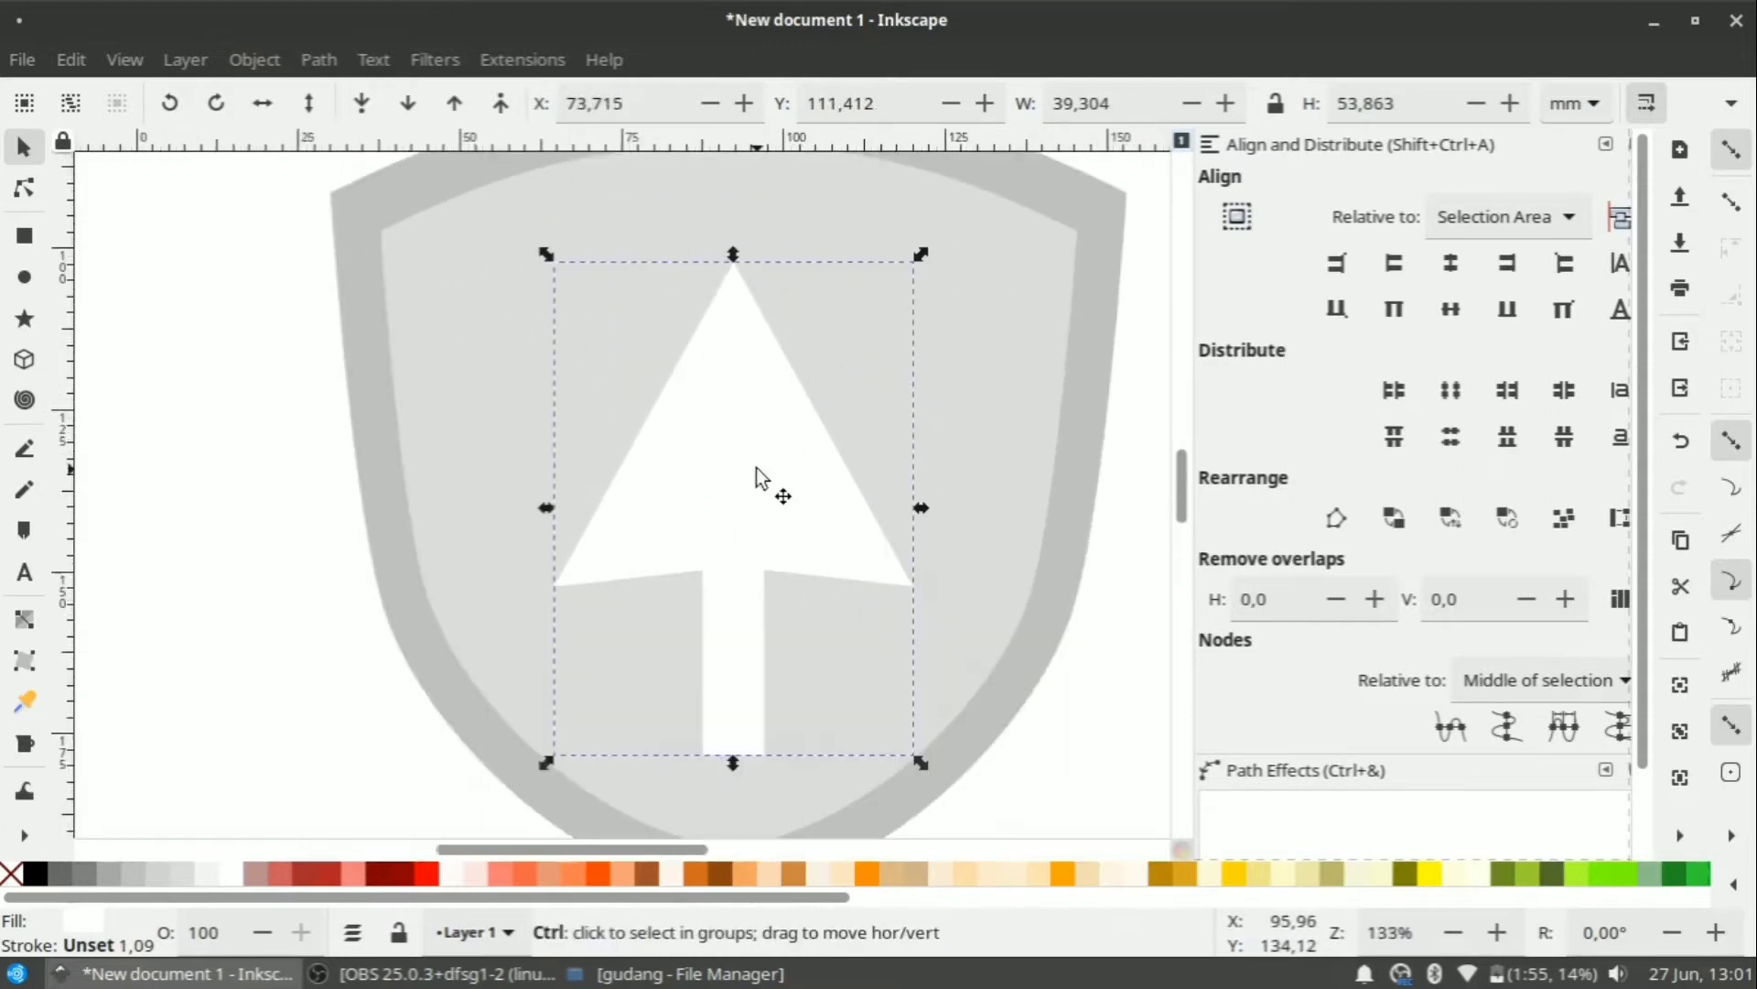
pyautogui.keyDown('ctrl'); pyautogui.scroll(-2, 753, 467); pyautogui.keyUp('ctrl')
pyautogui.keyDown('ctrl'); pyautogui.scroll(2, 740, 407); pyautogui.keyUp('ctrl')
pyautogui.moveTo(745, 497); pyautogui.dragTo(727, 496)
pyautogui.scroll(-2, 726, 496)
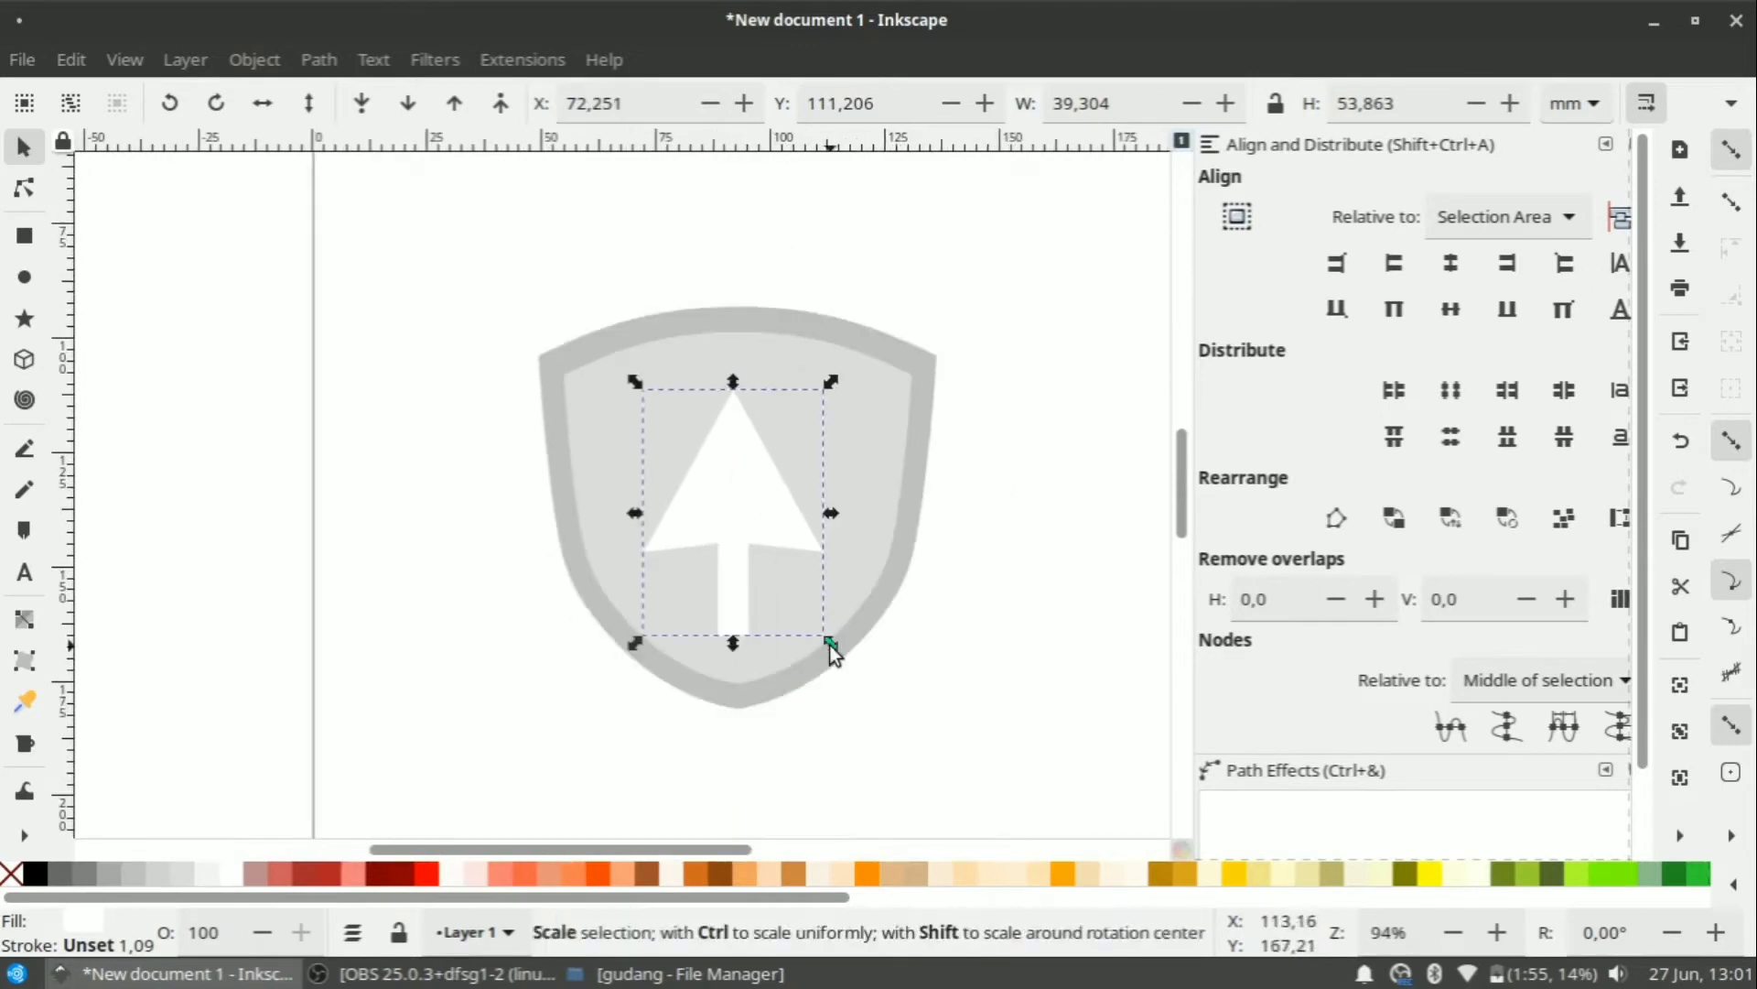
pyautogui.moveTo(827, 644); pyautogui.dragTo(826, 645)
pyautogui.keyDown('ctrl'); pyautogui.scroll(1, 723, 526); pyautogui.keyUp('ctrl')
pyautogui.moveTo(743, 494); pyautogui.dragTo(745, 490)
# Centre the arrow horizontally on the shield, aligning relative to the last selected object.
pyautogui.keyDown('shift'); pyautogui.click(990, 295); pyautogui.keyUp('shift')
pyautogui.keyDown('shift'); pyautogui.click(990, 295); pyautogui.keyUp('shift')
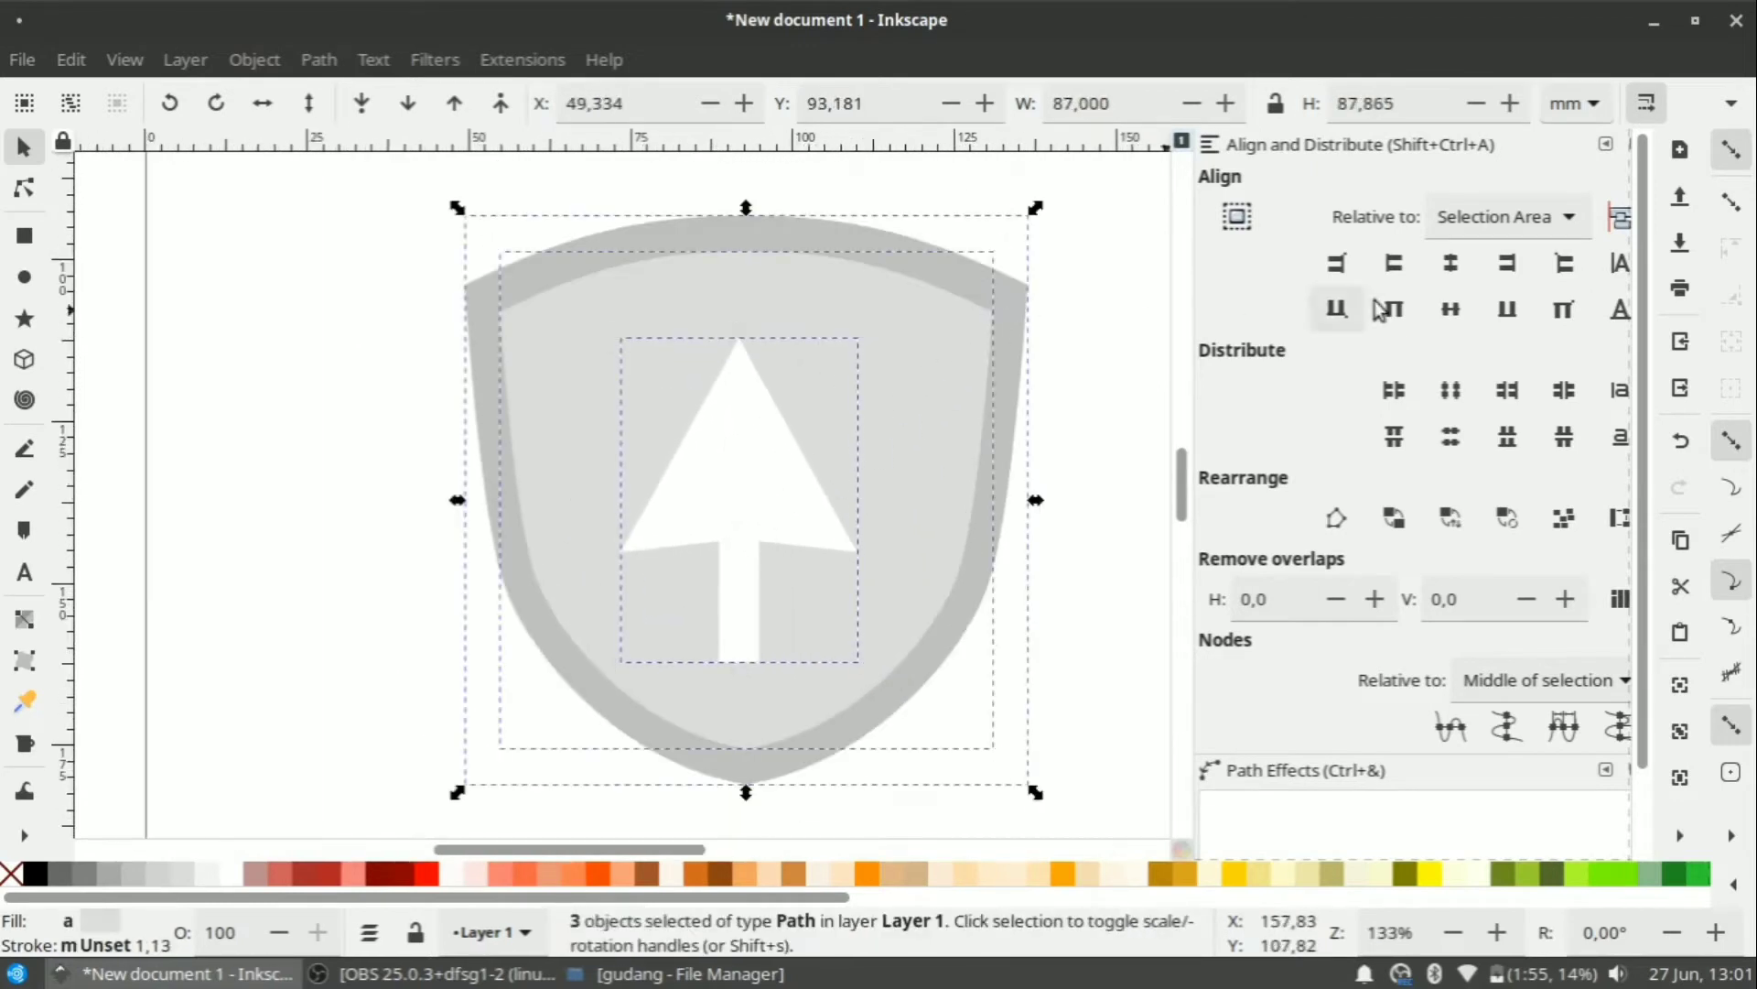
pyautogui.click(1452, 266)
pyautogui.click(1069, 508)
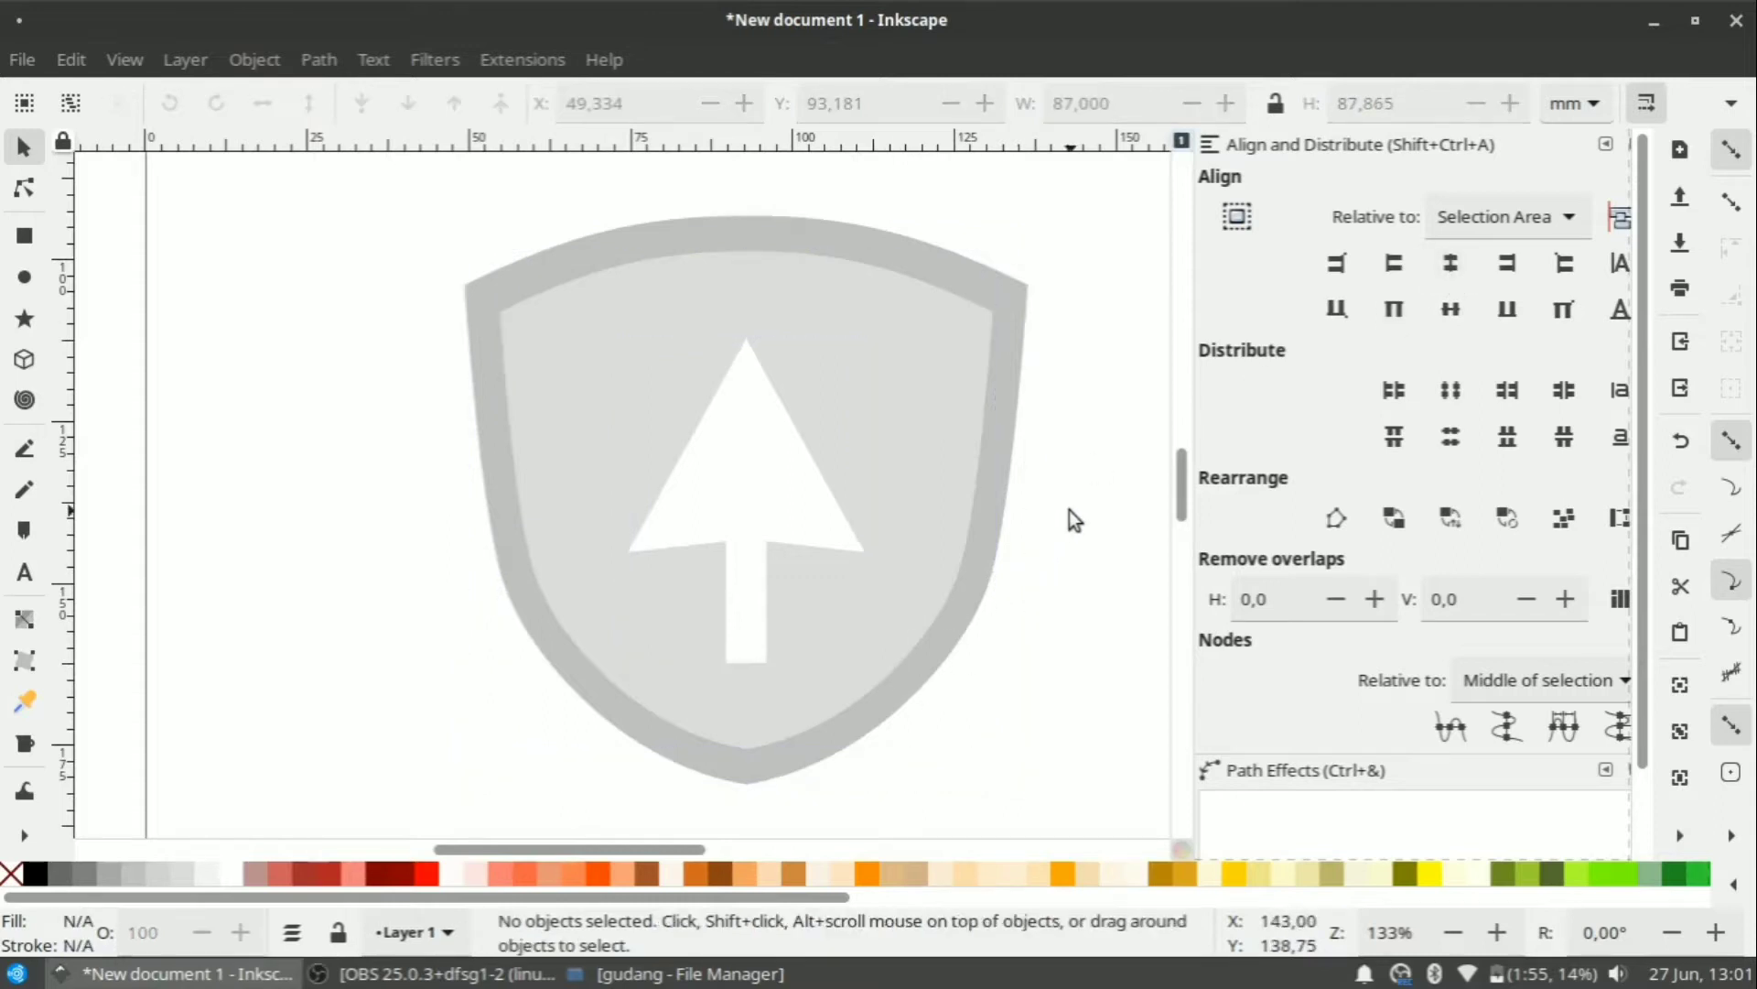
pyautogui.click(1486, 214)
pyautogui.scroll(2, 1525, 96)
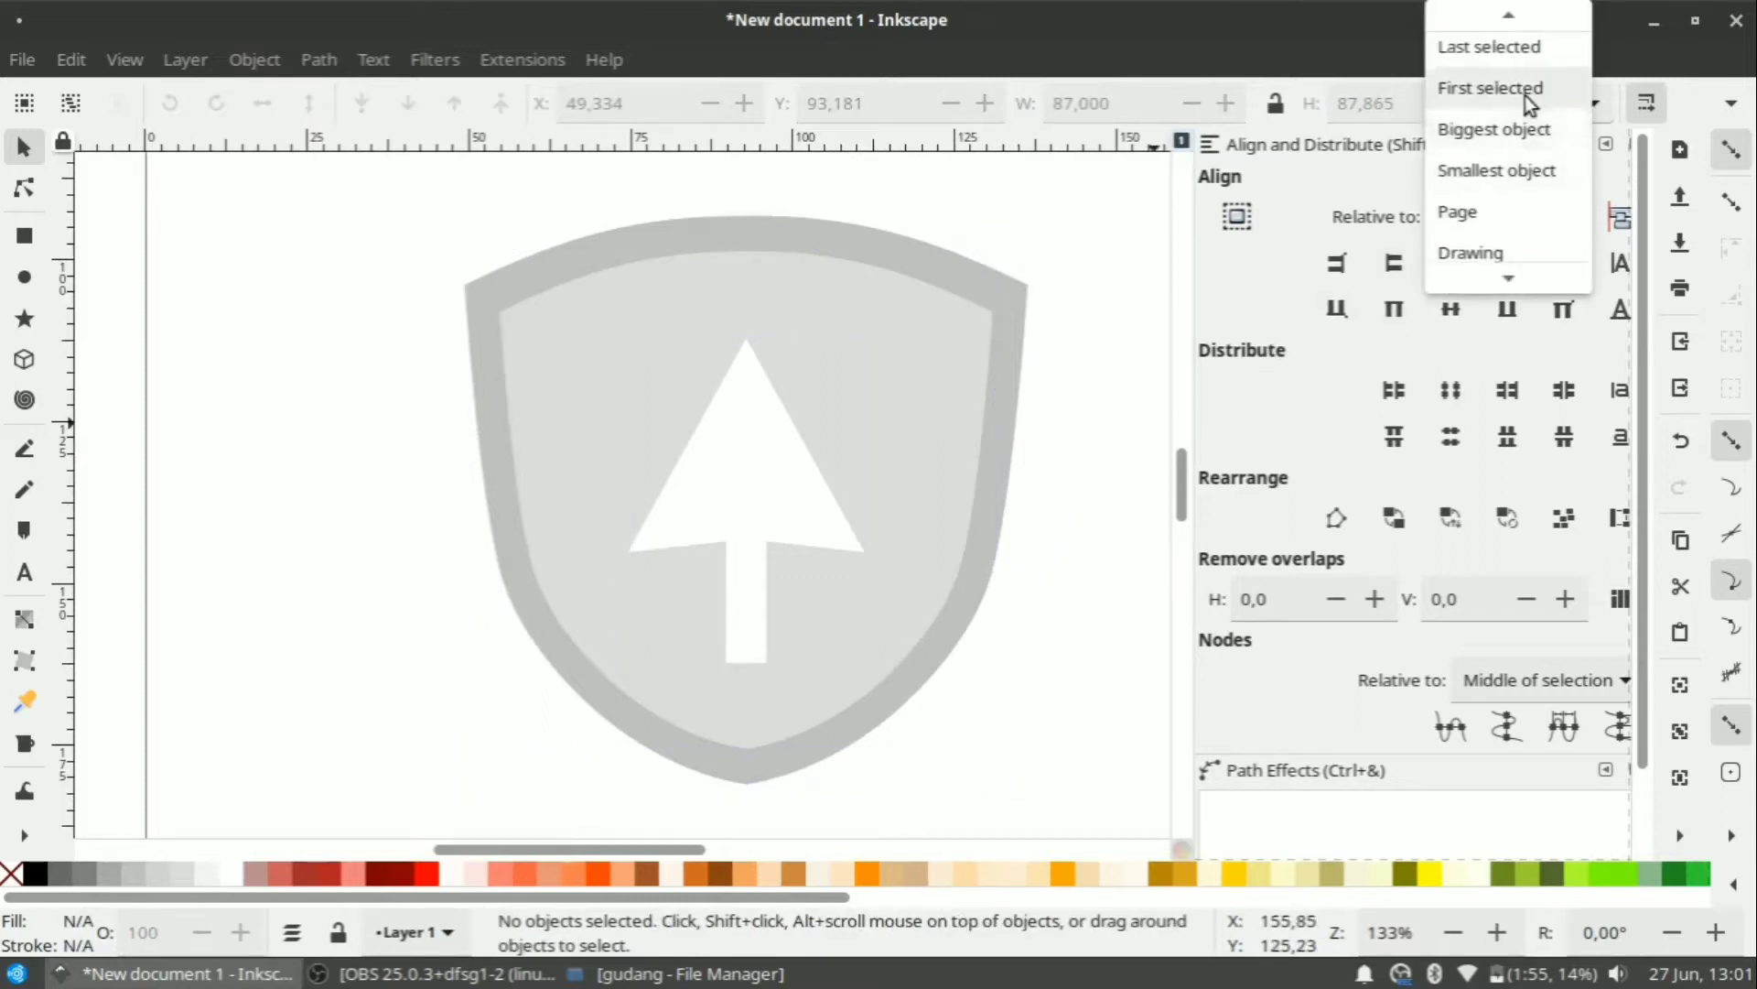
pyautogui.click(1509, 28)
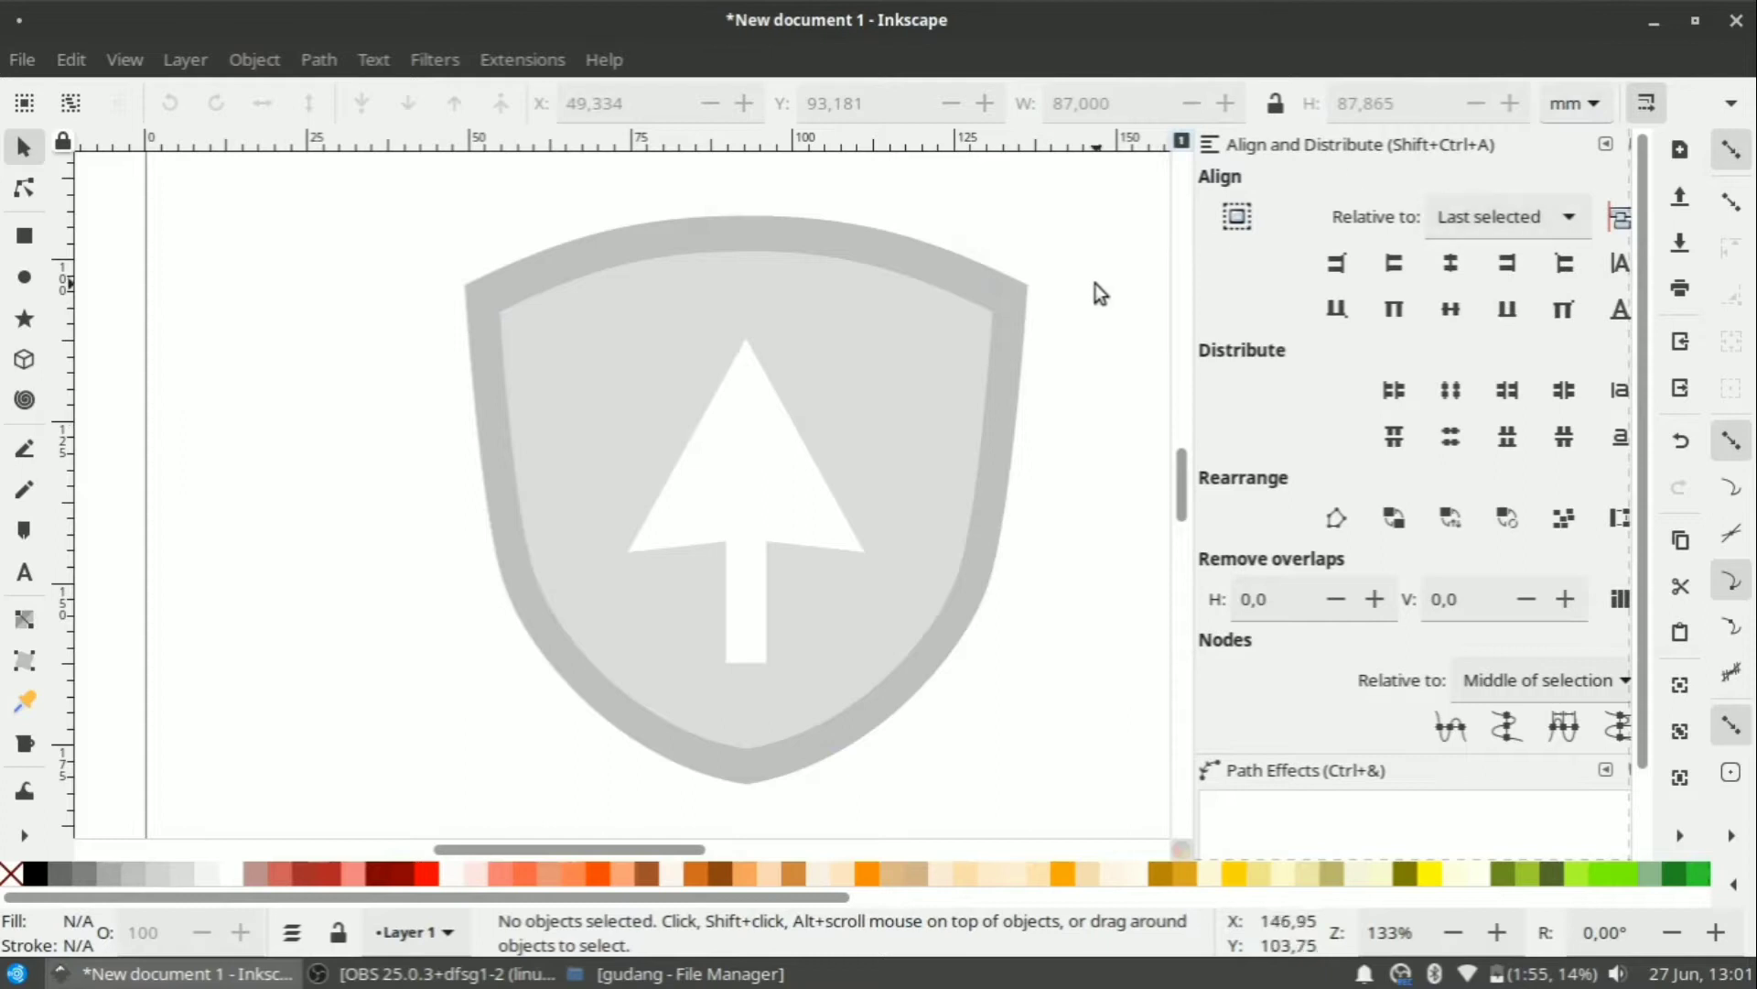
pyautogui.click(745, 481)
pyautogui.moveTo(745, 481); pyautogui.dragTo(752, 470)
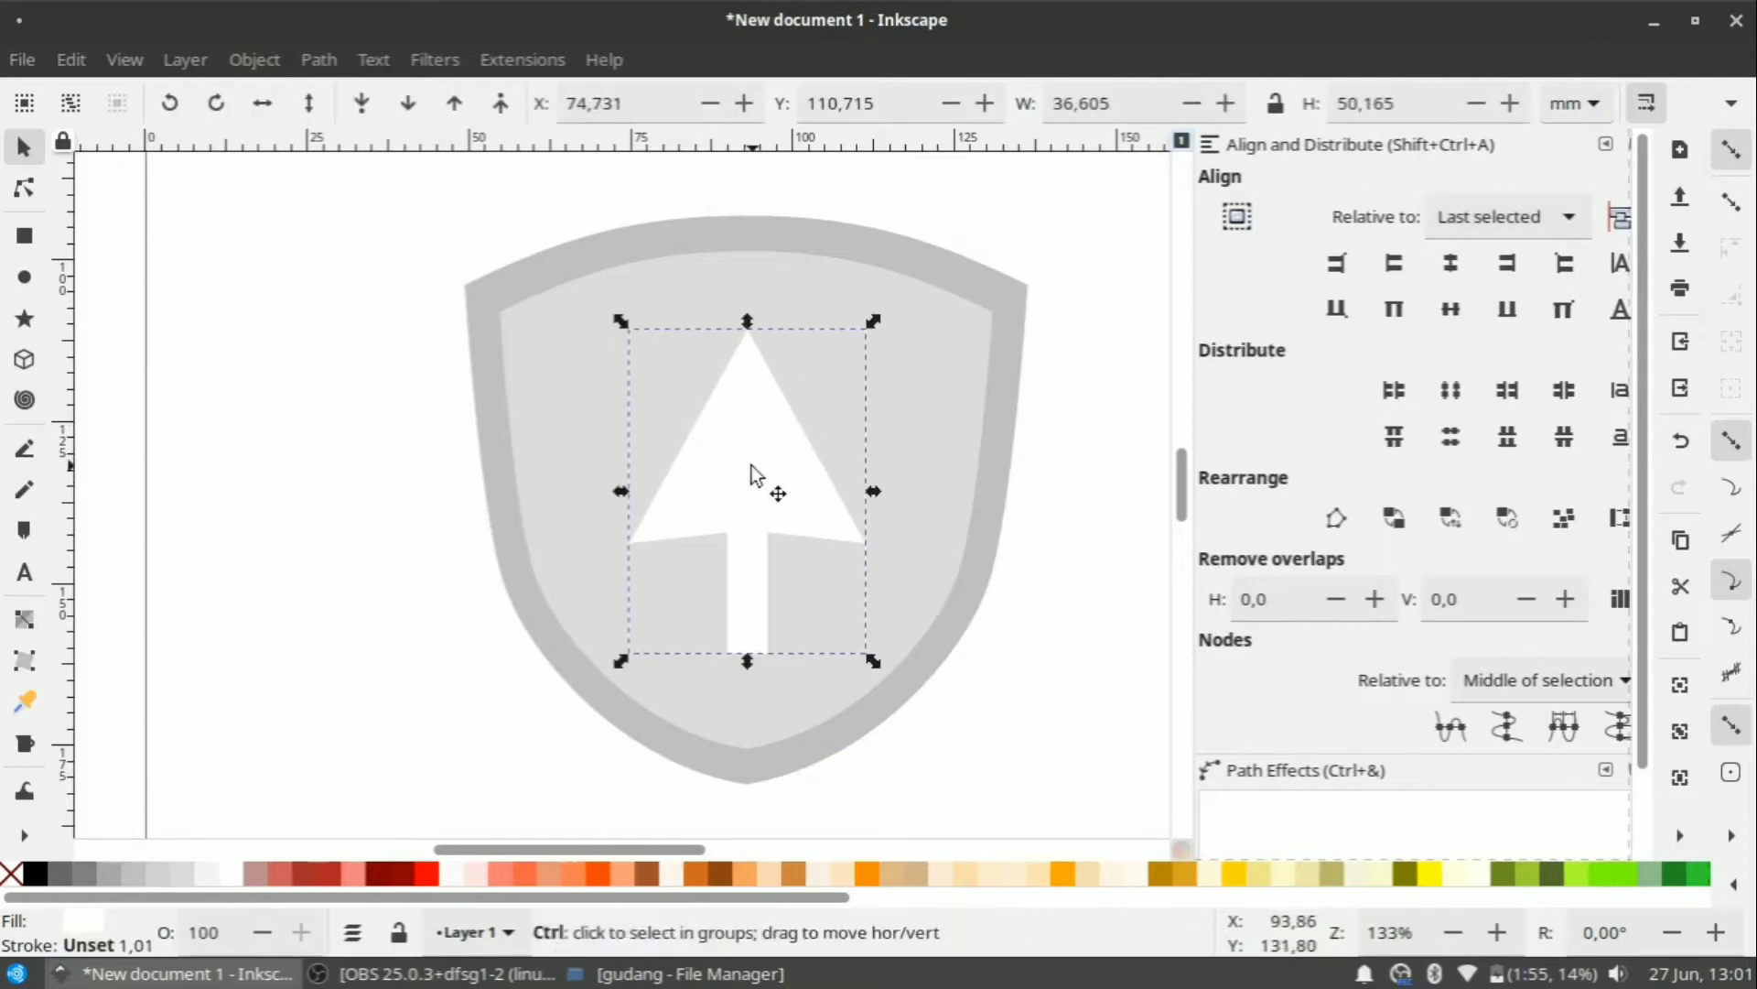
# Create an unfilled black-outlined circle and centre it horizontally on the arrow.
pyautogui.click(765, 482)
pyautogui.click(157, 482)
pyautogui.click(24, 449)
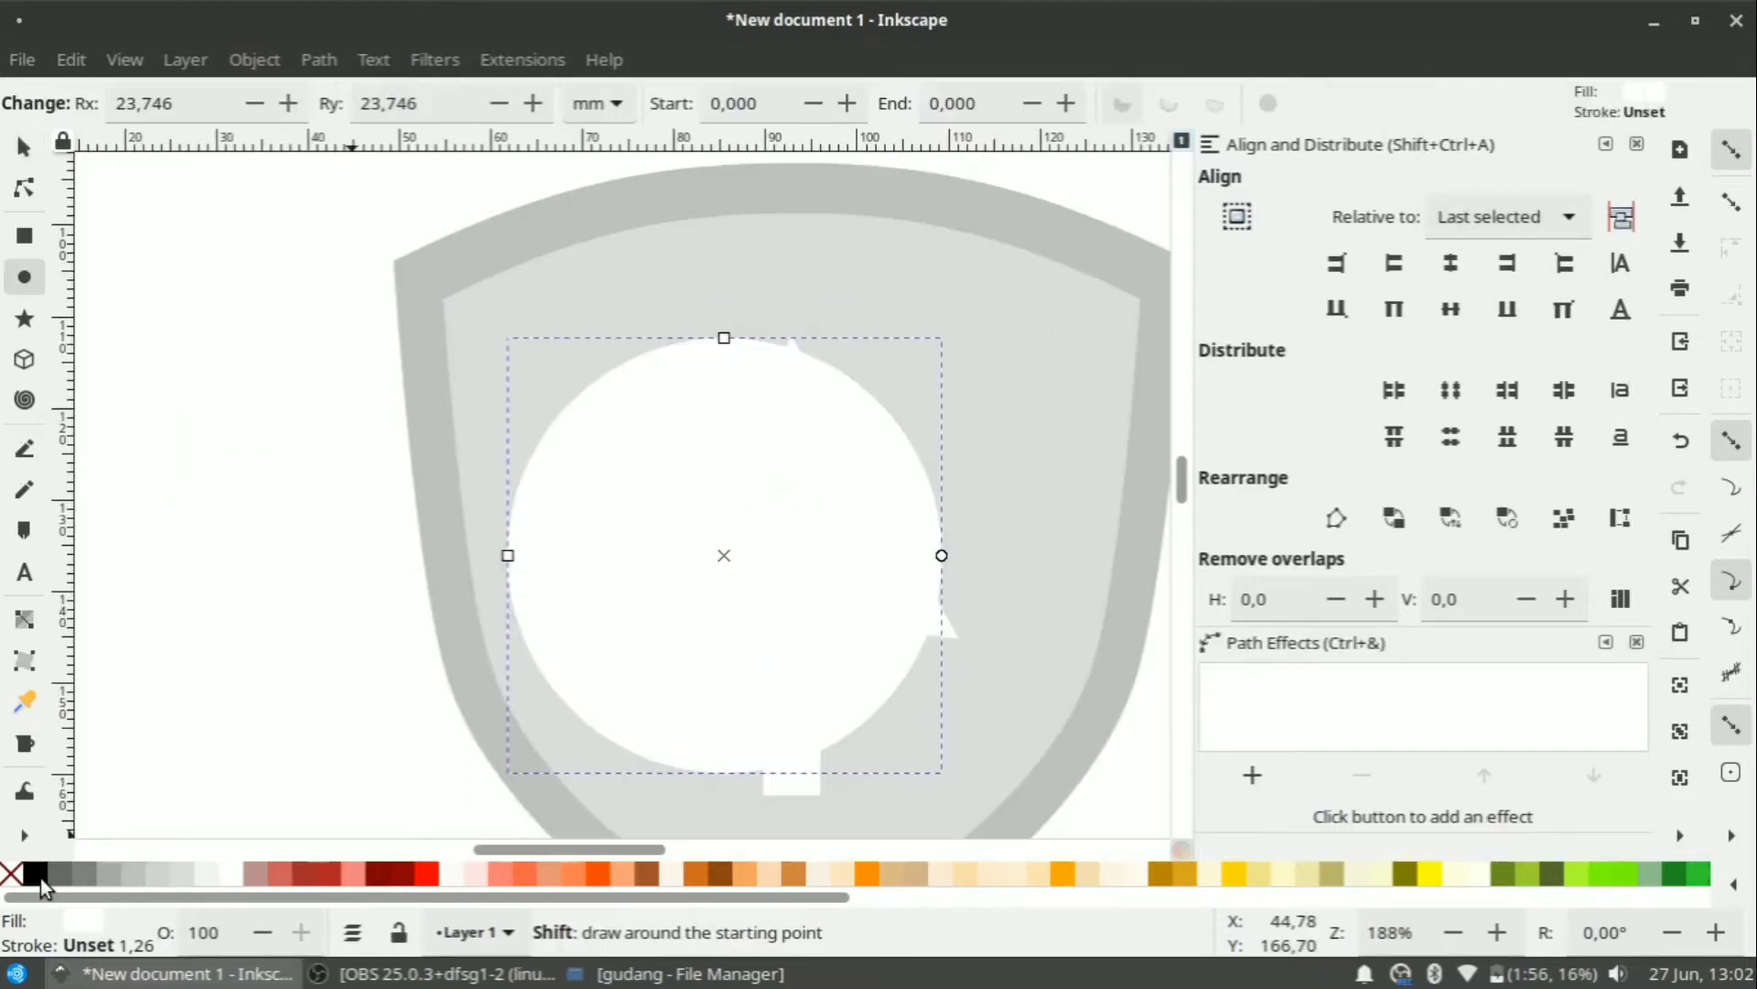
pyautogui.click(11, 874)
pyautogui.keyDown('shift'); pyautogui.click(35, 874); pyautogui.keyUp('shift')
pyautogui.click(24, 147)
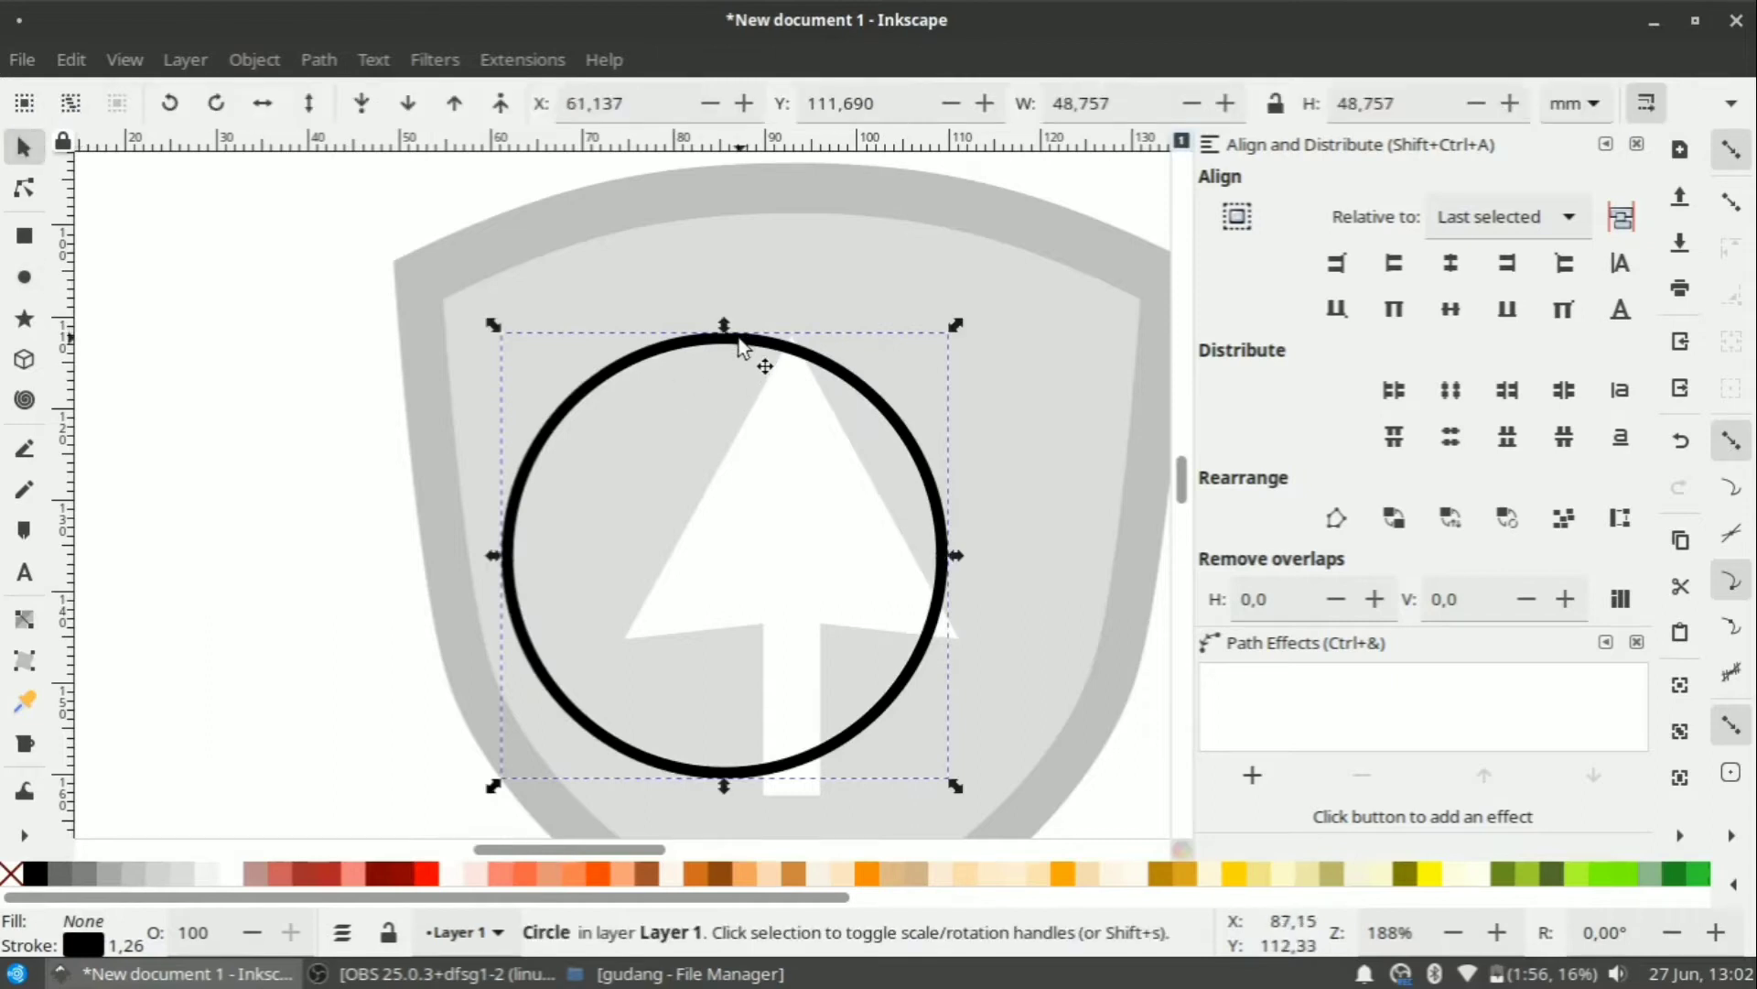
pyautogui.keyDown('shift'); pyautogui.click(860, 498); pyautogui.keyUp('shift')
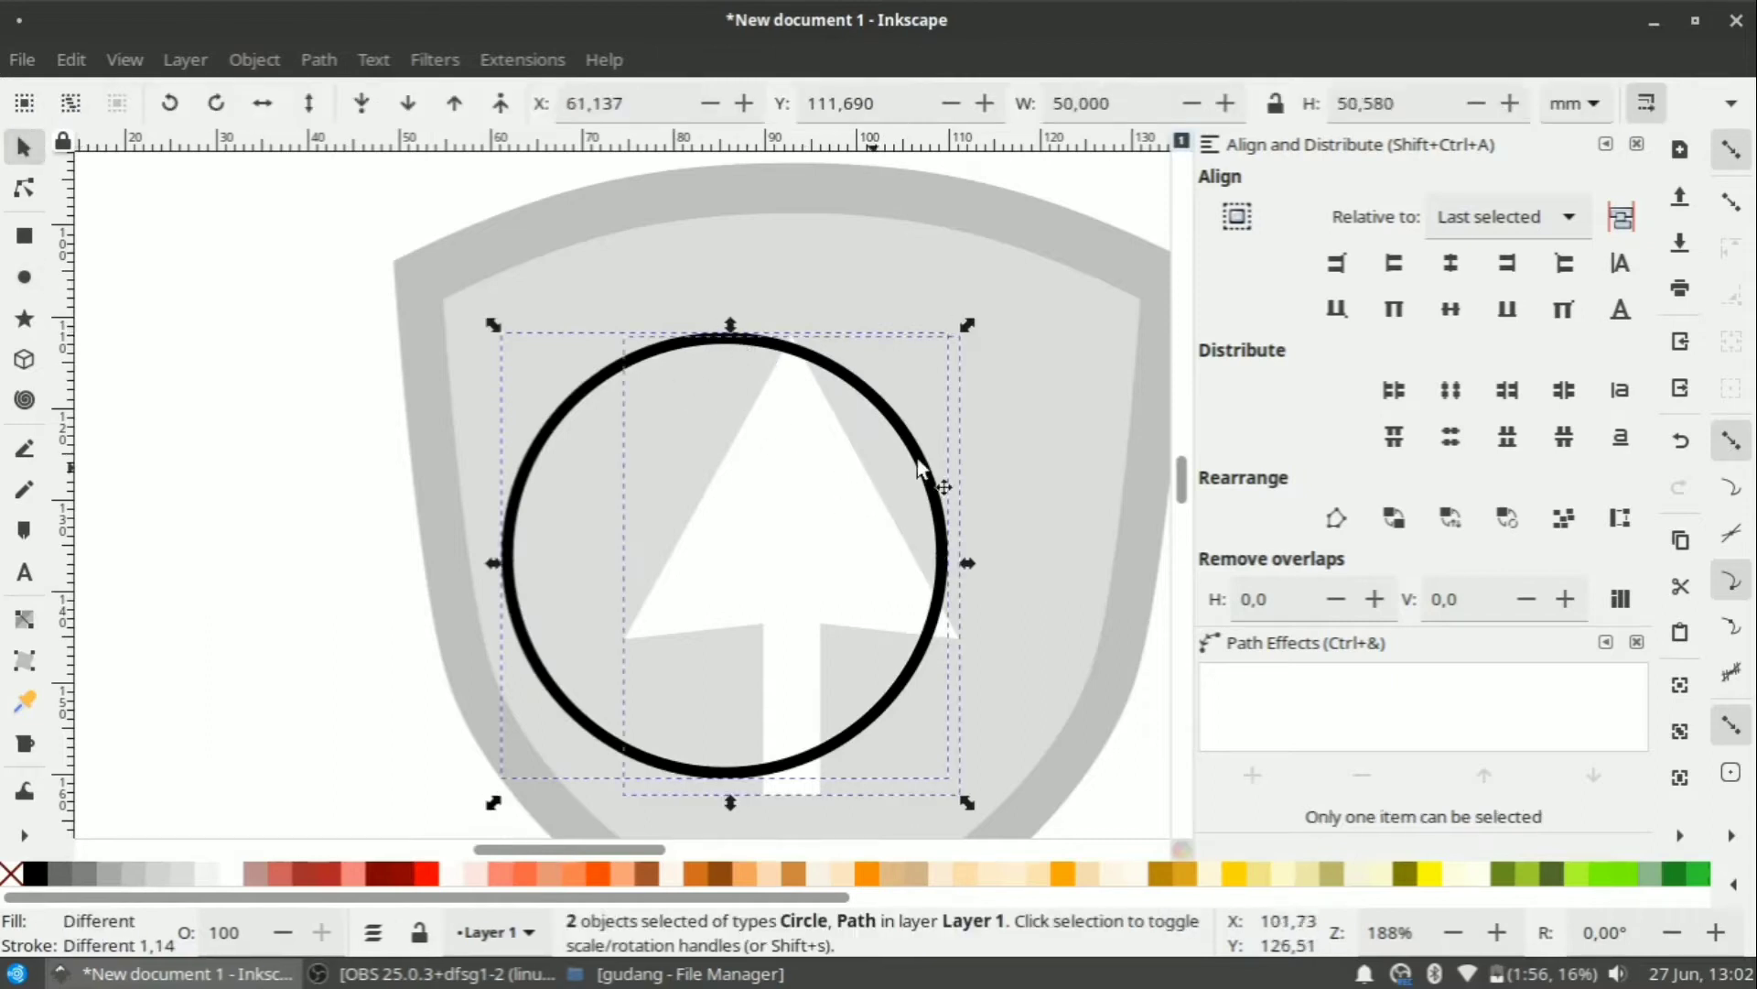
pyautogui.click(1451, 266)
# Enlarge the circle to about 69 mm and position it with the arrow inside the shield.
pyautogui.click(784, 269)
pyautogui.click(815, 339)
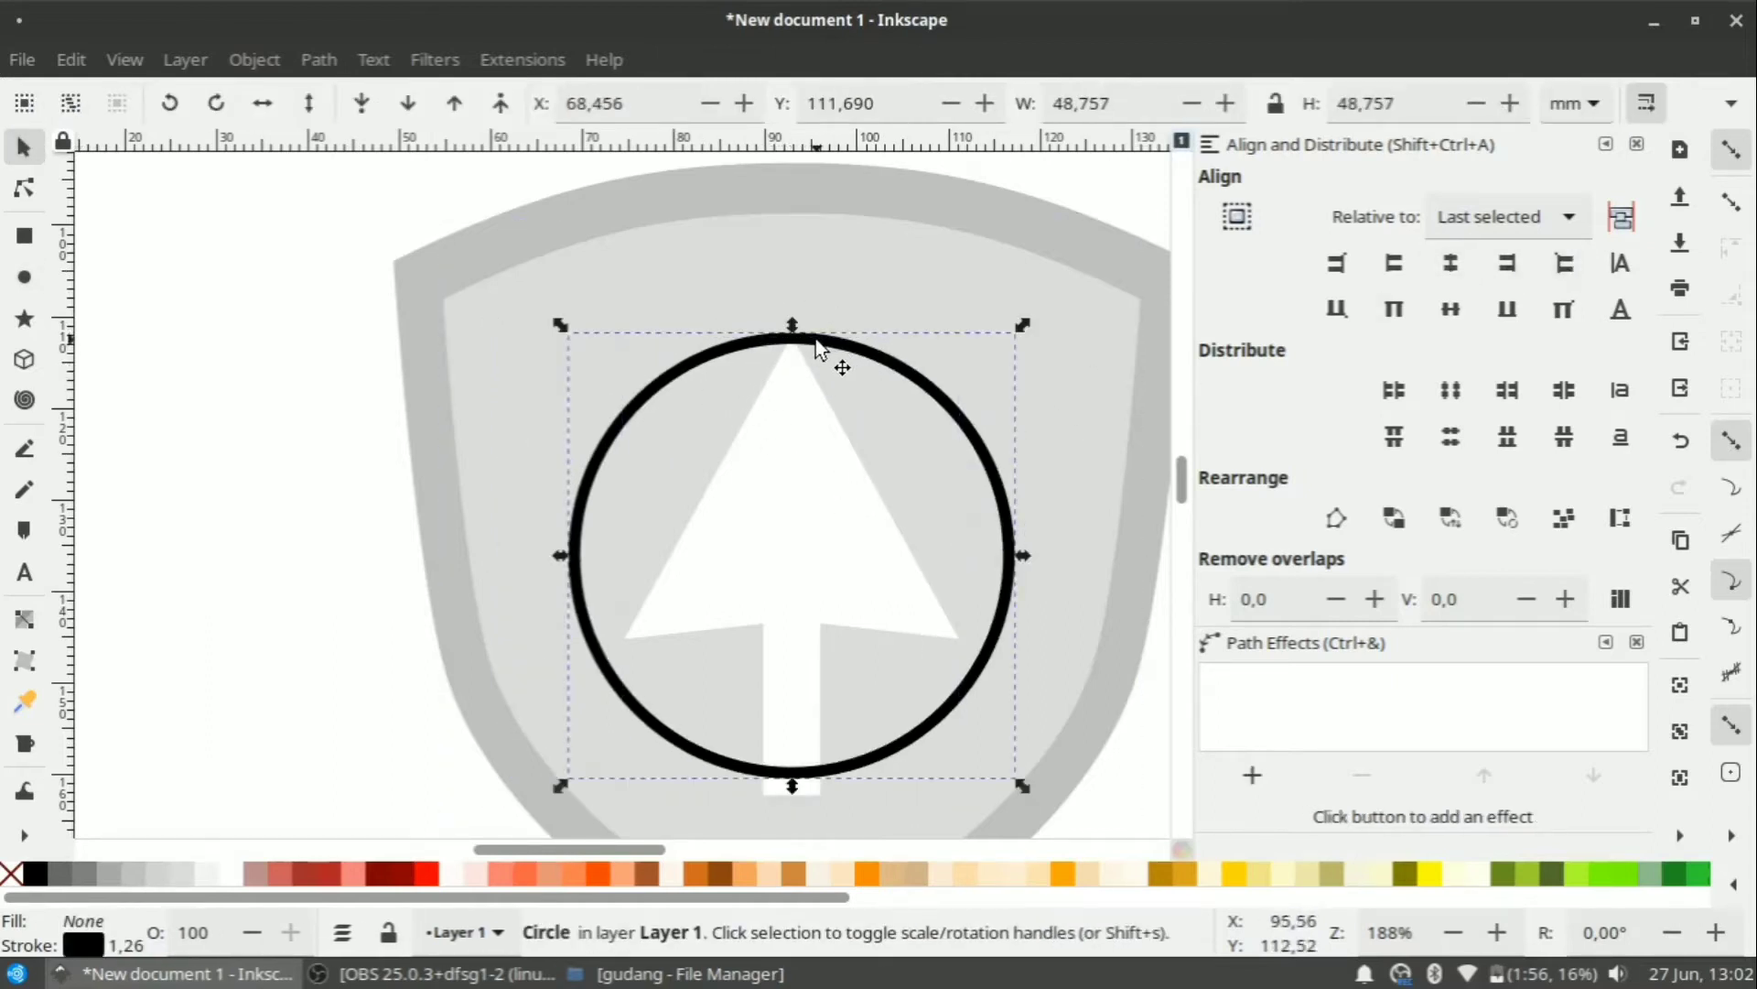
pyautogui.moveTo(1024, 327); pyautogui.dragTo(1145, 240)
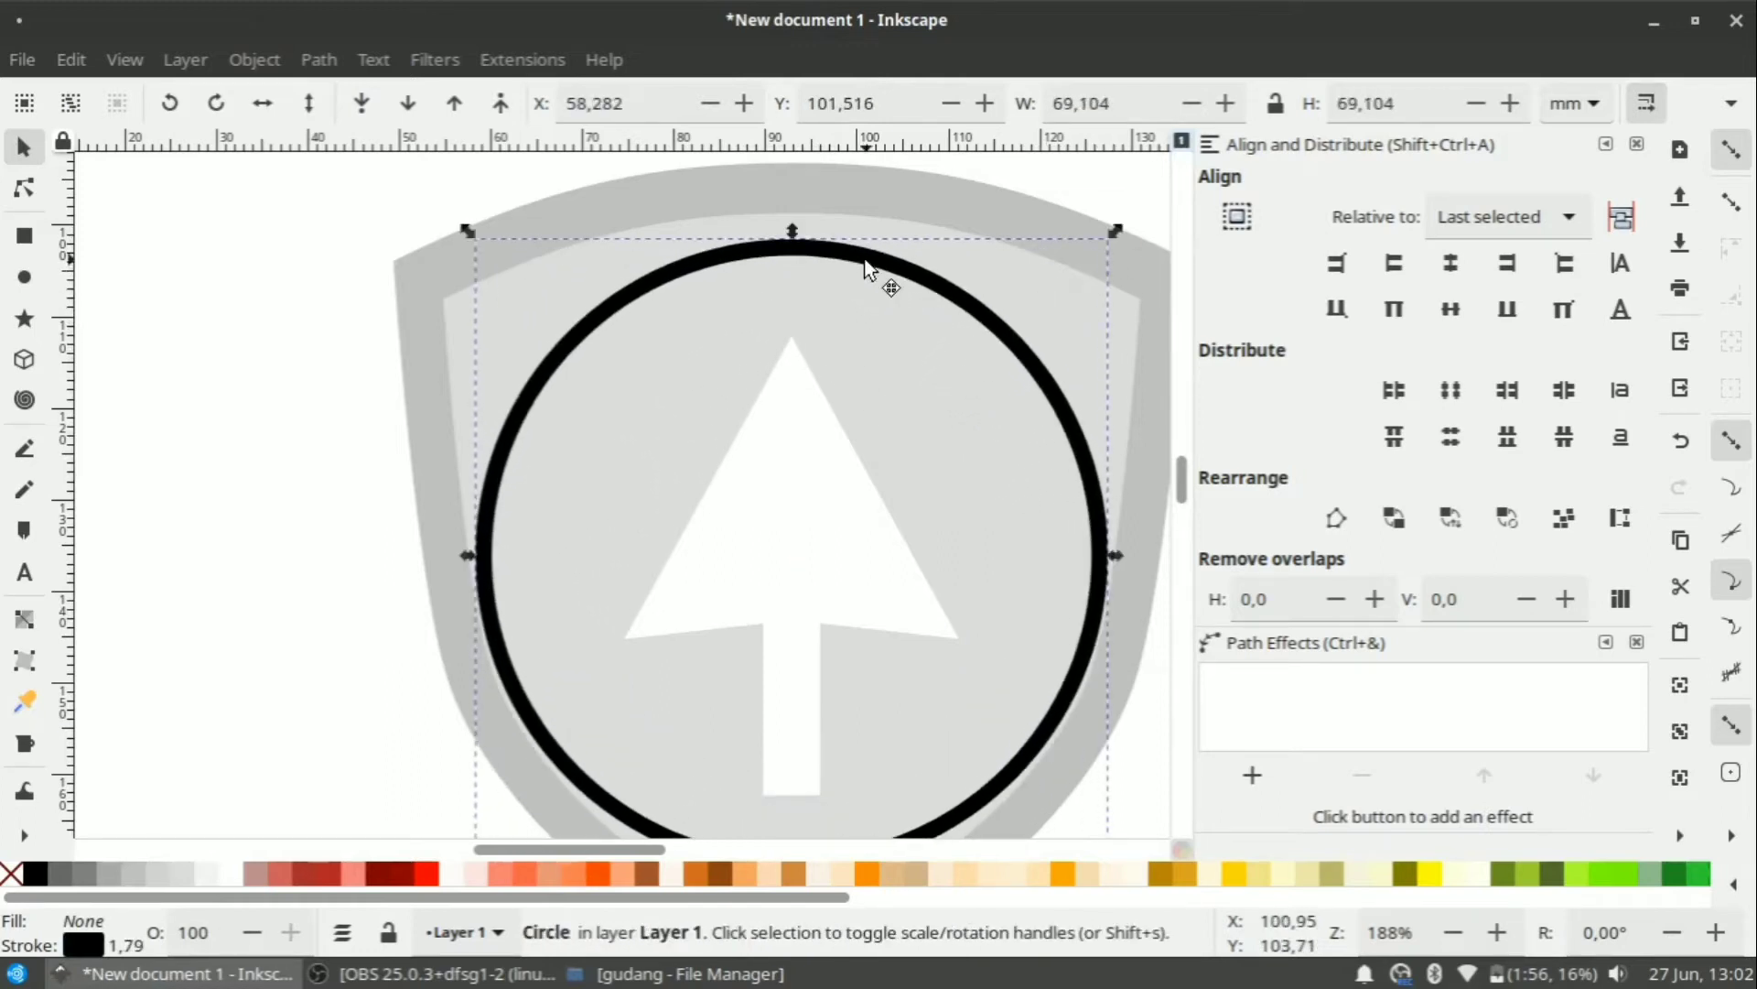
pyautogui.moveTo(864, 261); pyautogui.dragTo(864, 353)
pyautogui.keyDown('shift'); pyautogui.click(796, 492); pyautogui.keyUp('shift')
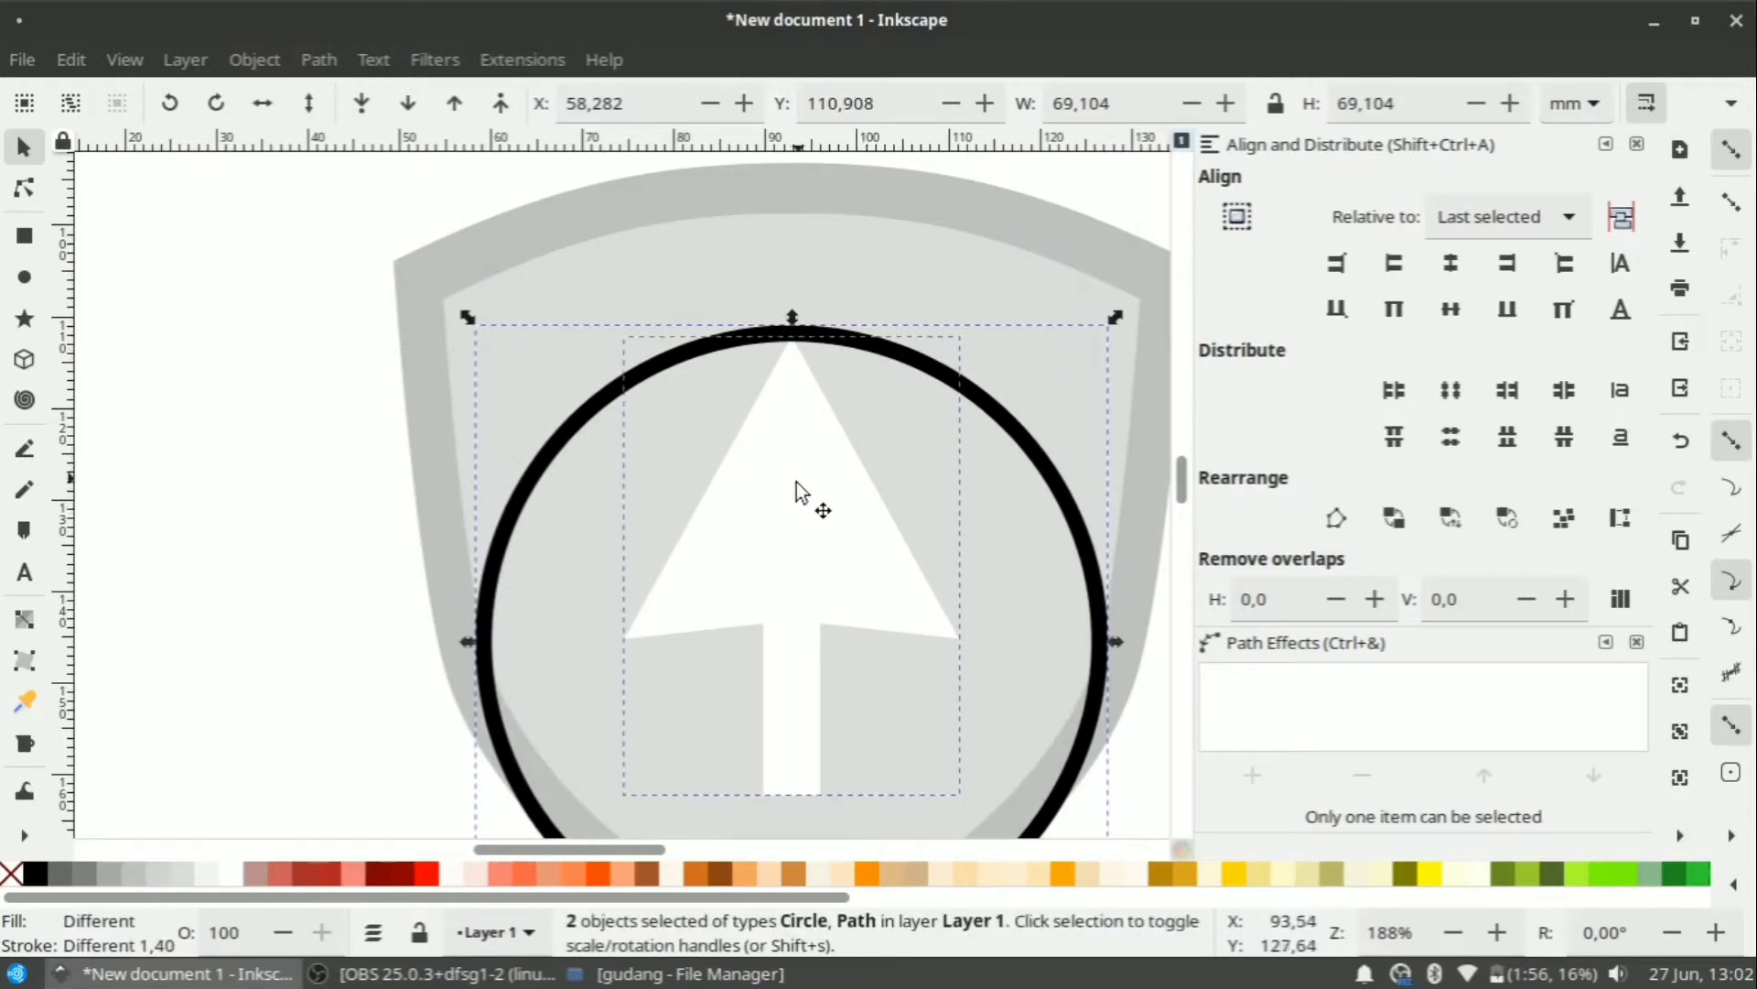
pyautogui.moveTo(795, 492); pyautogui.dragTo(792, 463)
pyautogui.keyDown('ctrl'); pyautogui.scroll(-1, 773, 403); pyautogui.keyUp('ctrl')
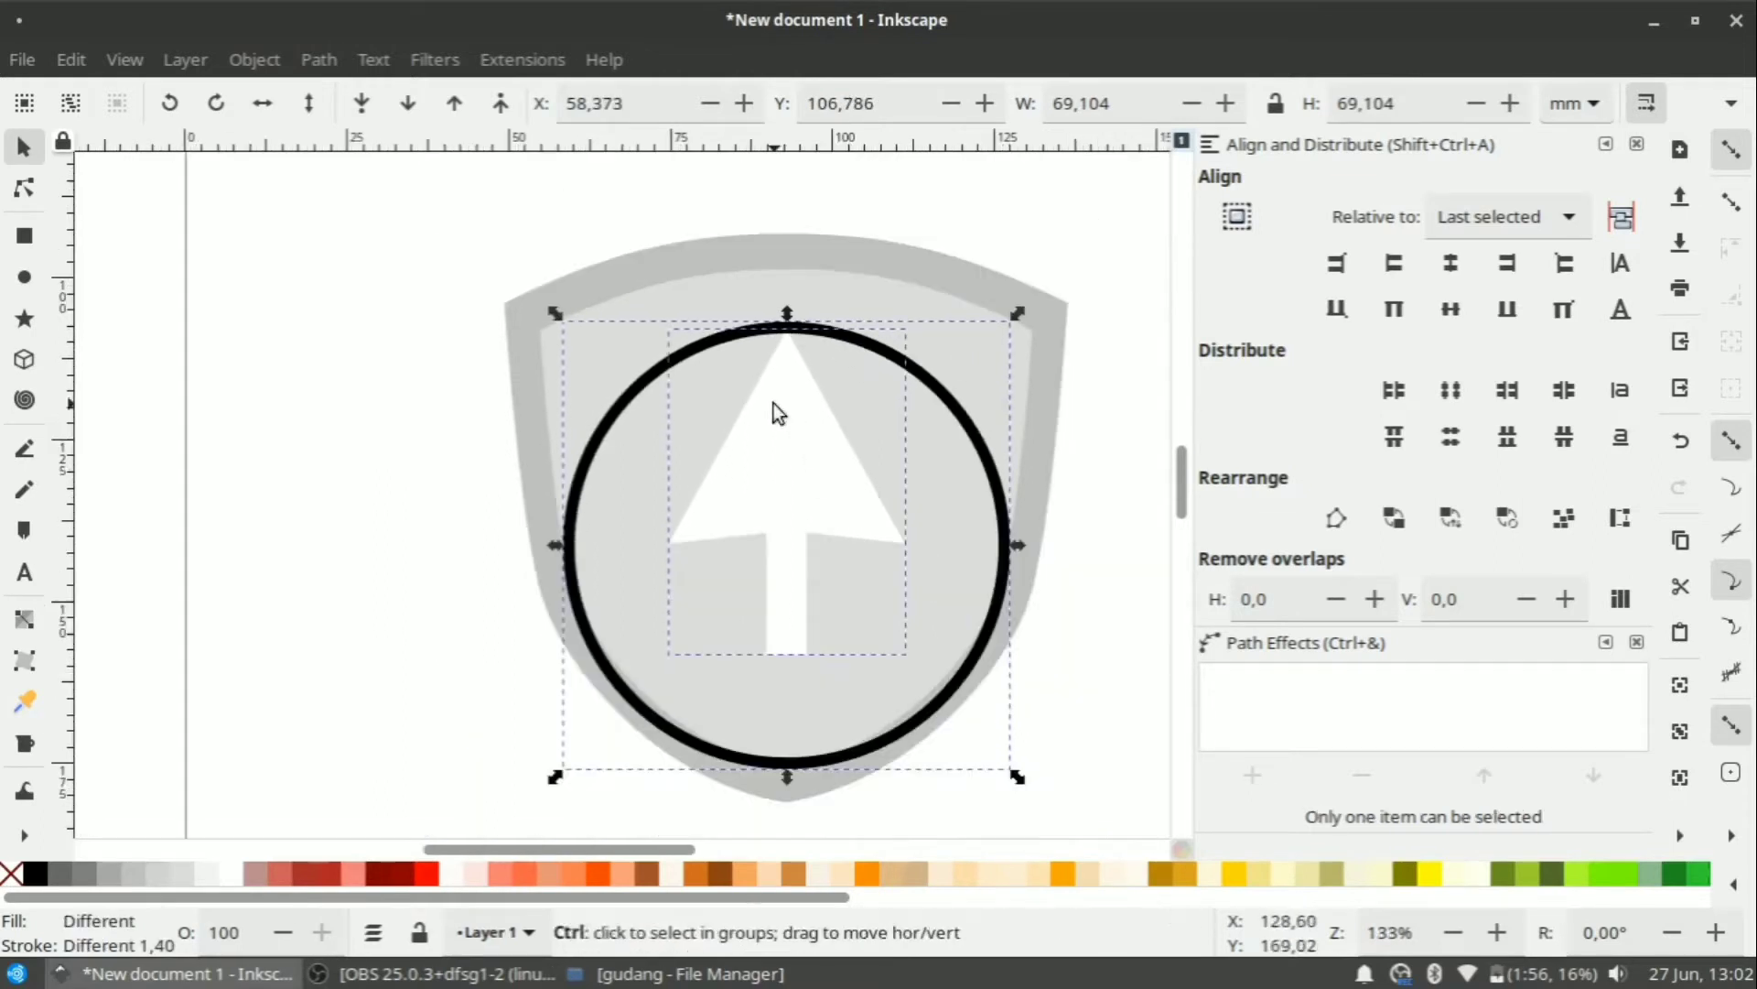
# Convert the circle to a path, break it at its side nodes and delete the lower half.
pyautogui.click(1064, 254)
pyautogui.click(317, 60)
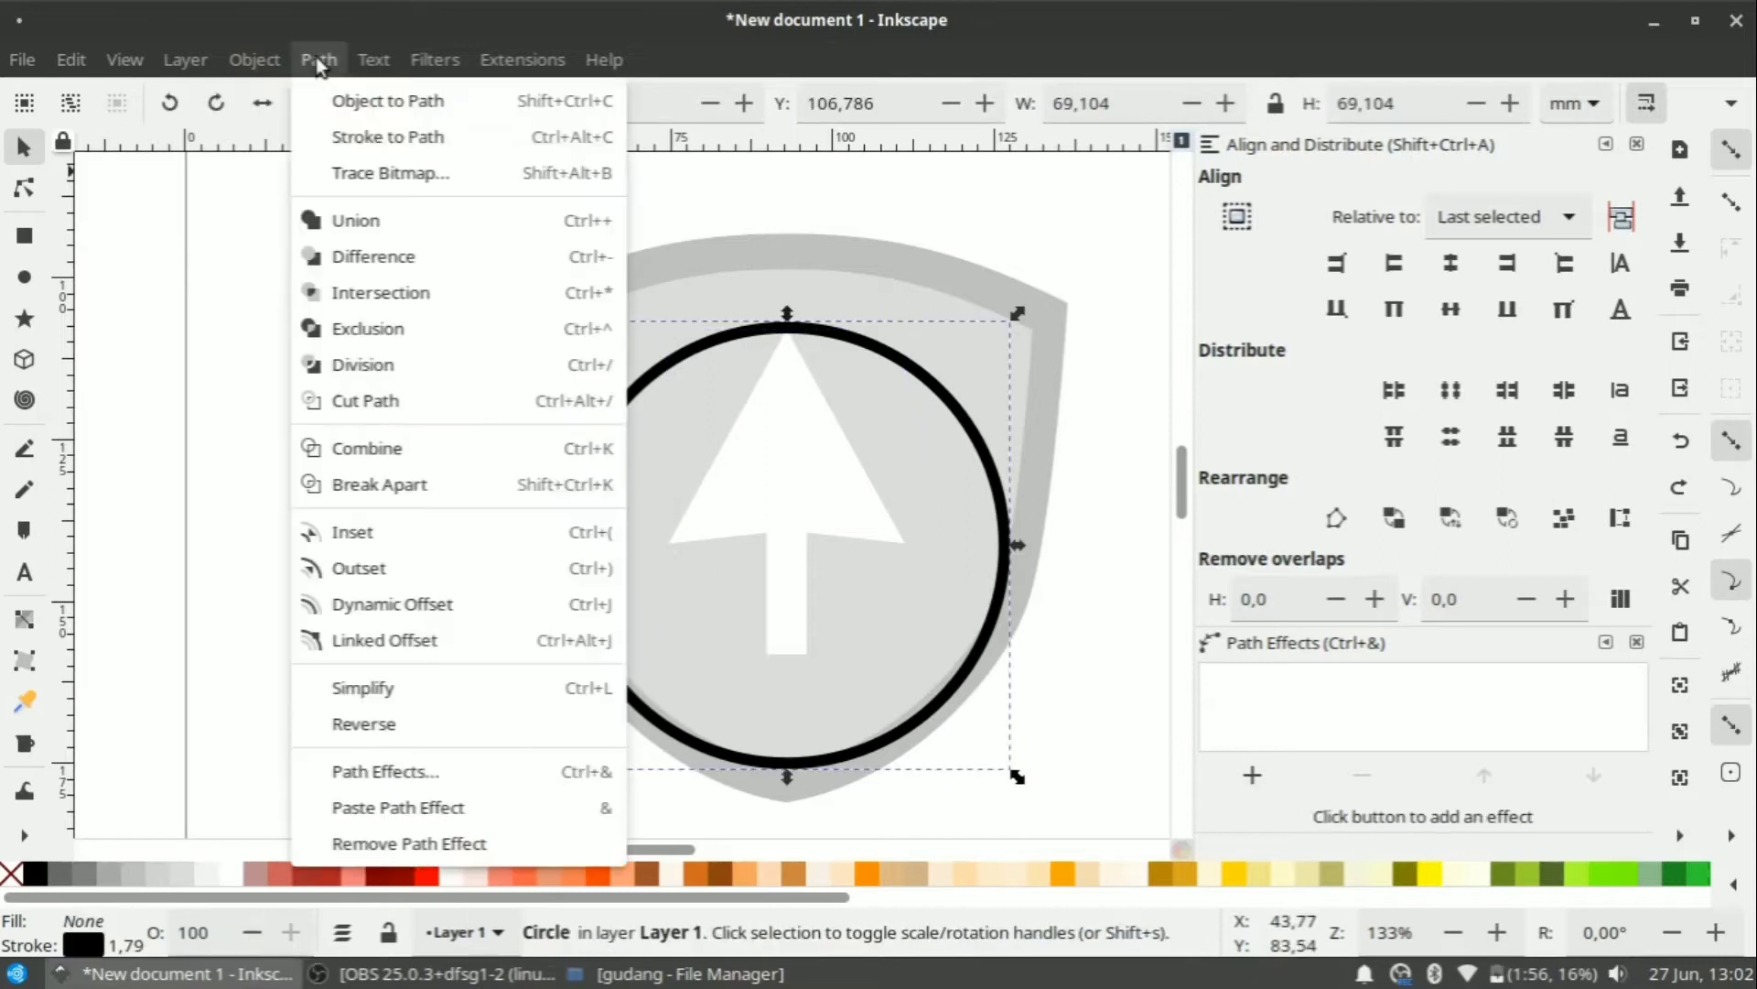
pyautogui.click(335, 99)
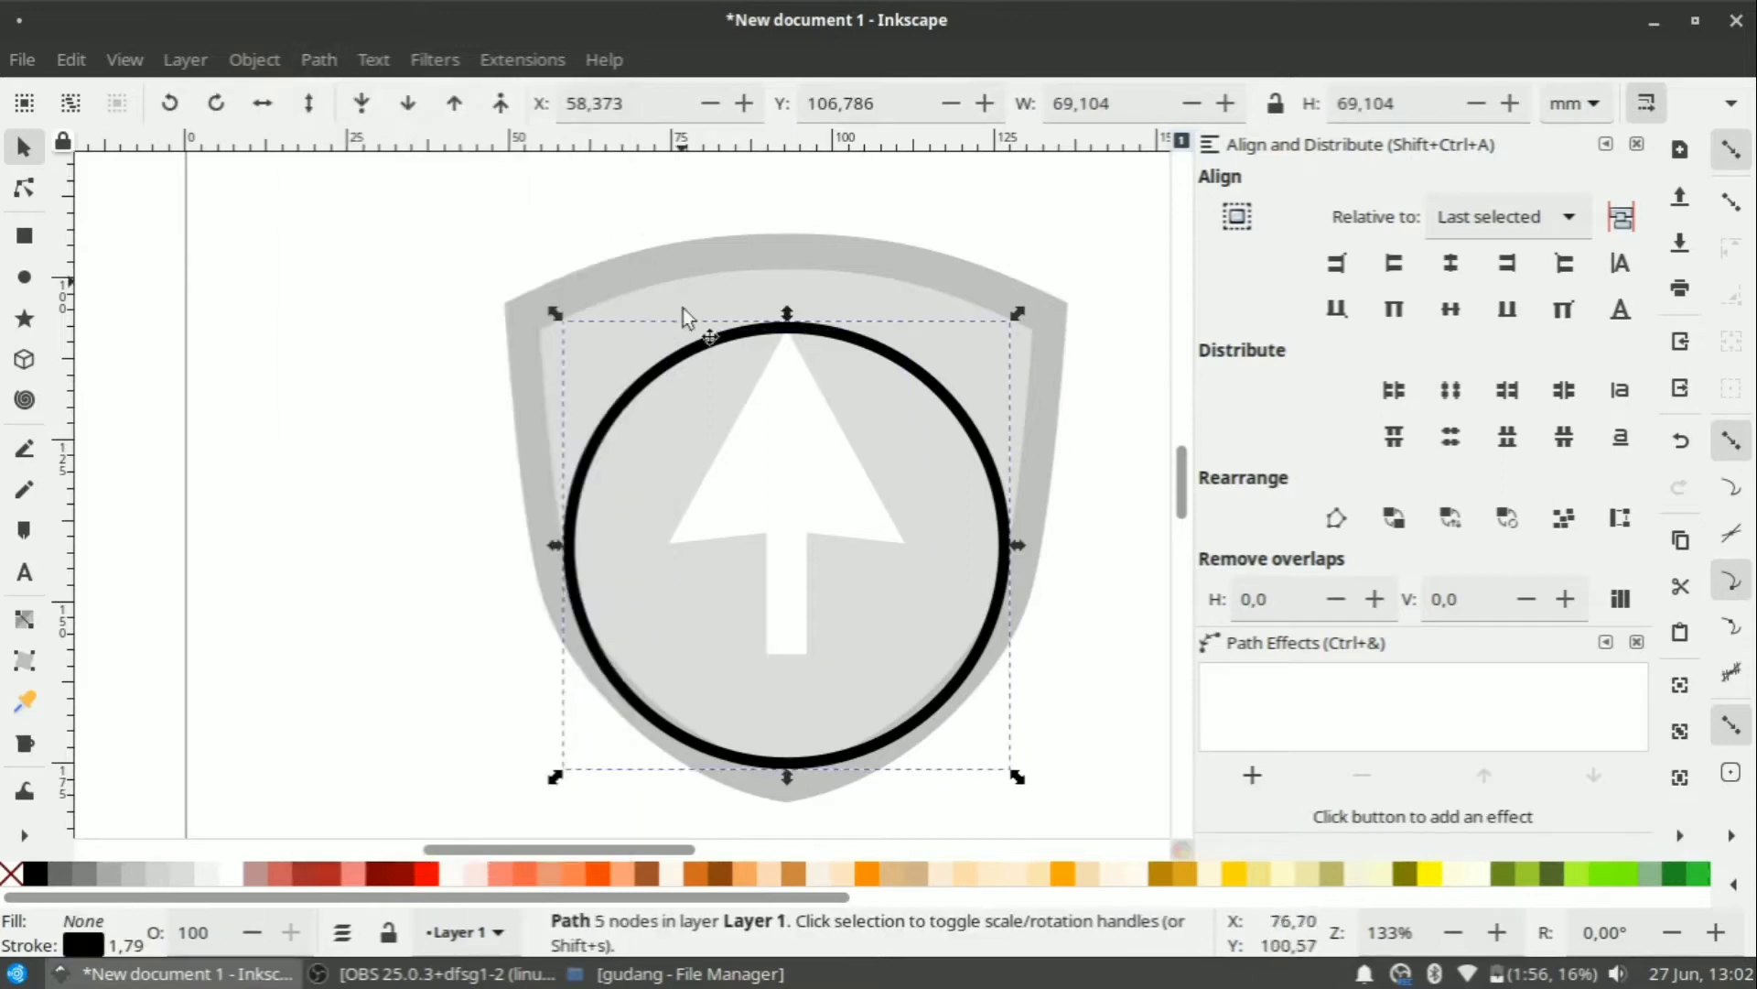
pyautogui.click(41, 195)
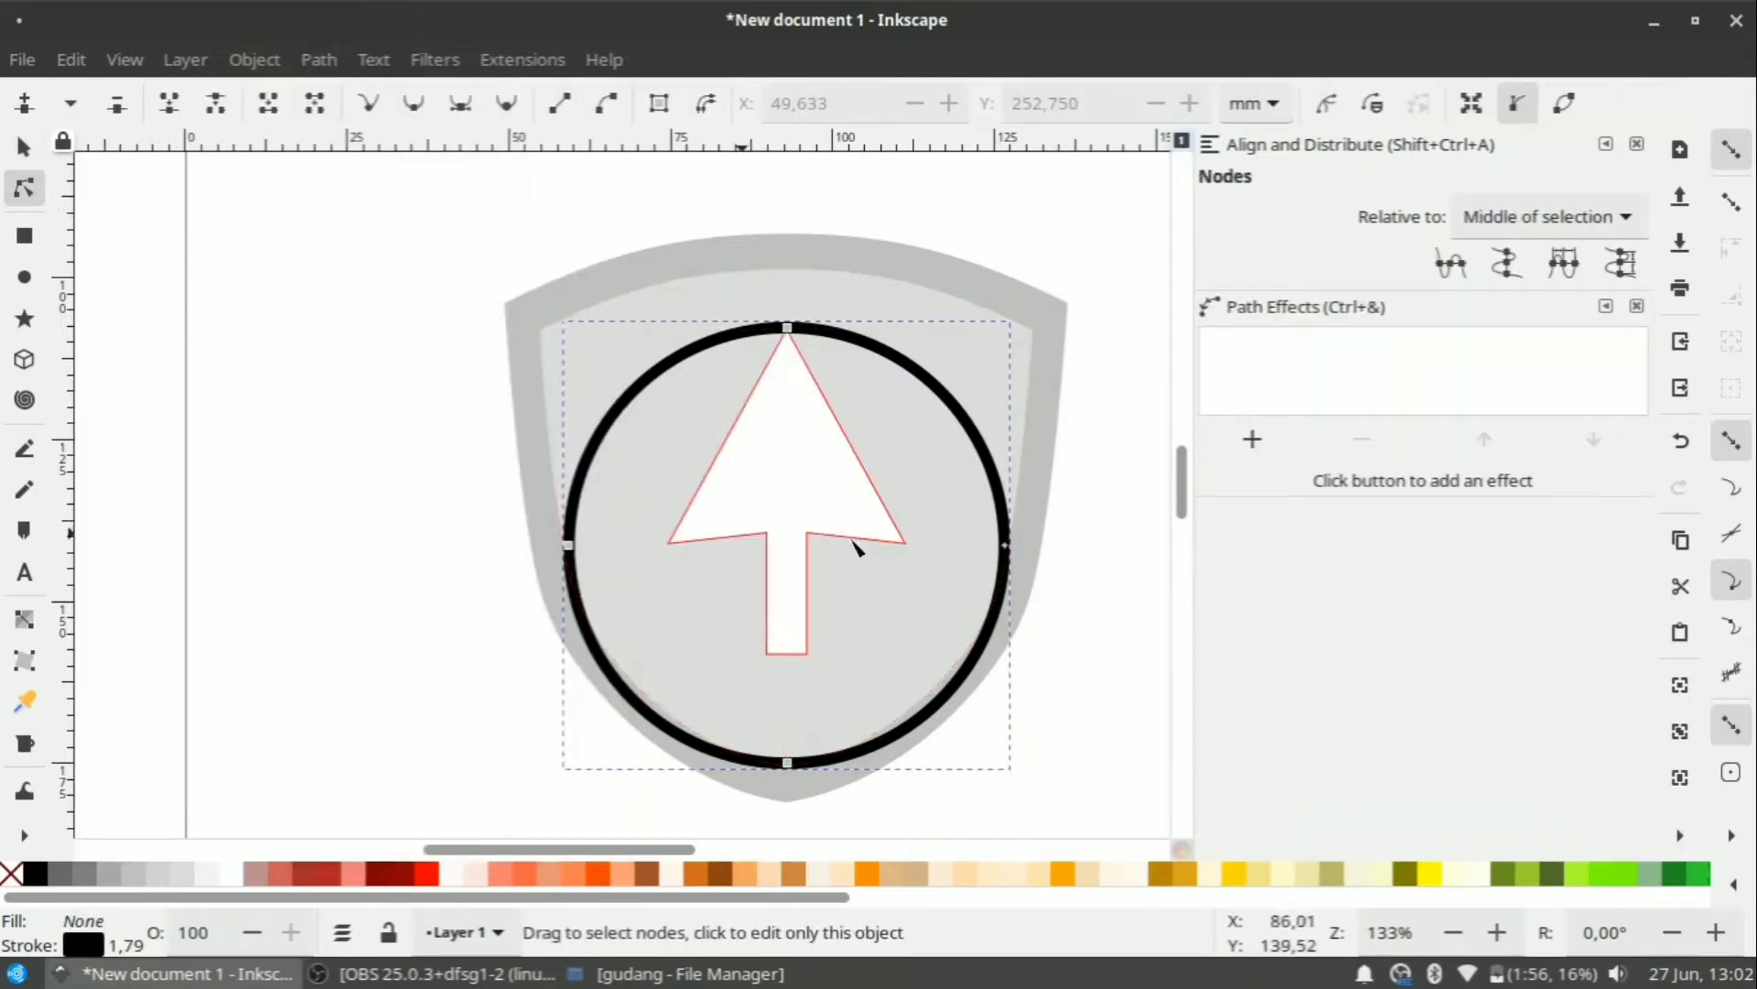
pyautogui.click(1005, 547)
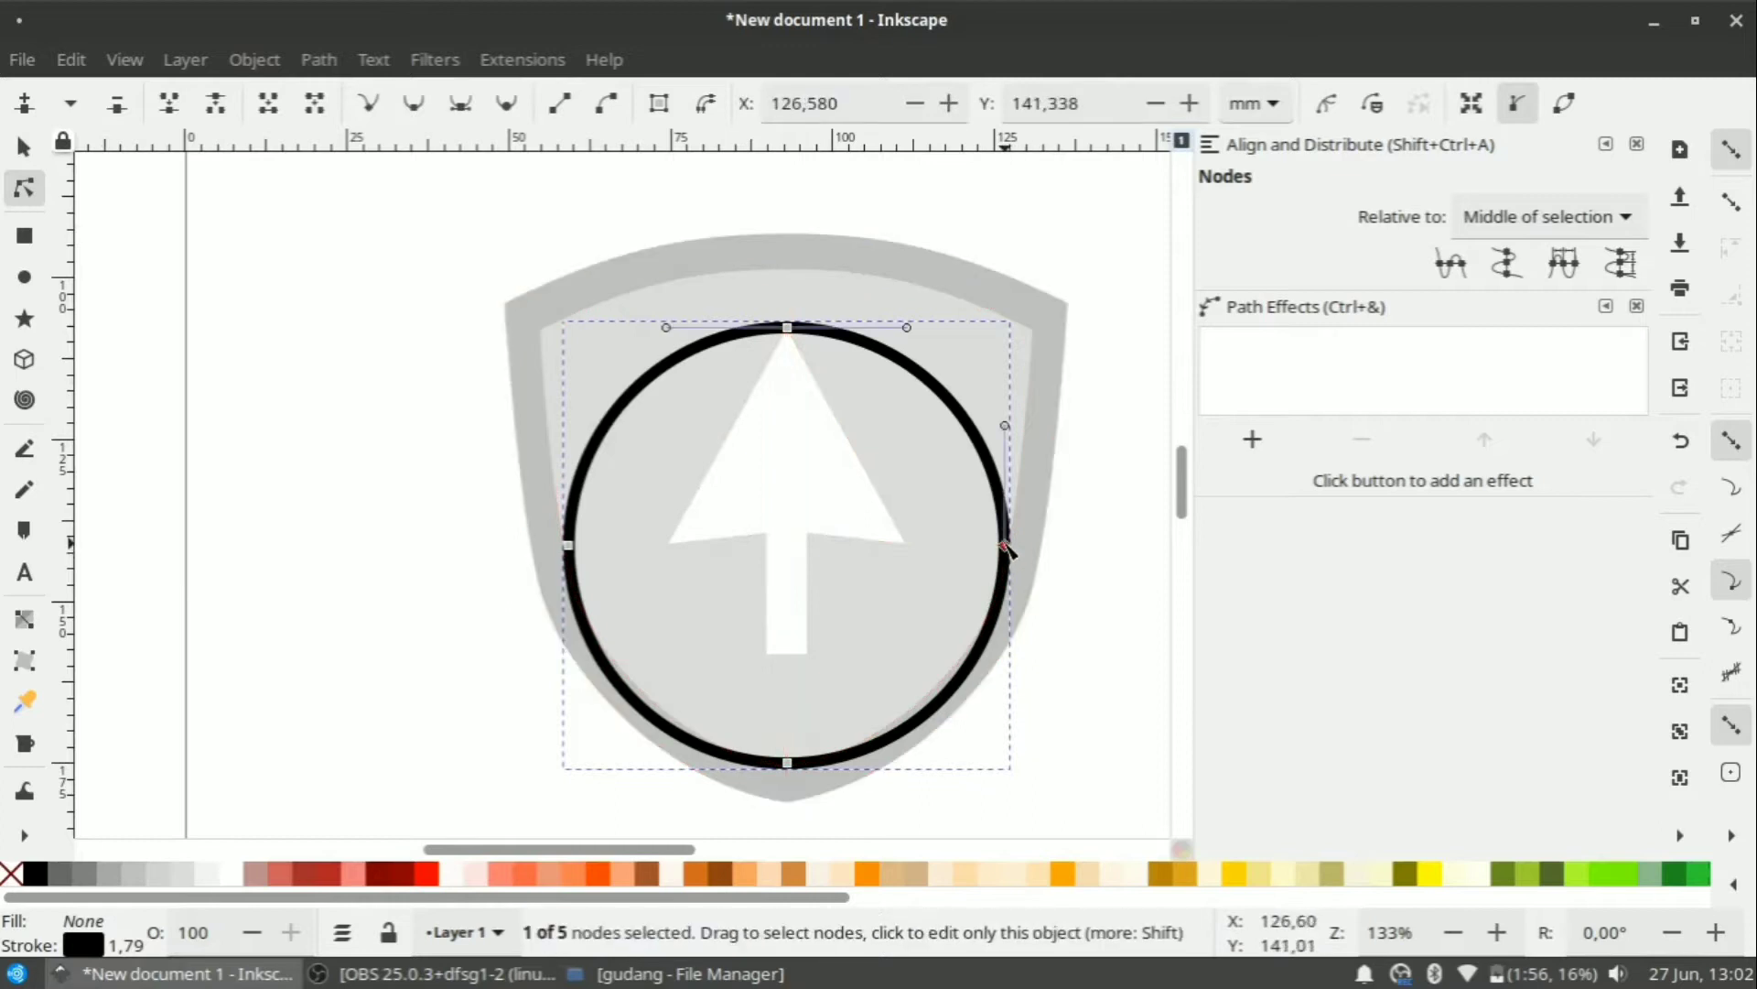
pyautogui.keyDown('shift'); pyautogui.click(568, 546); pyautogui.keyUp('shift')
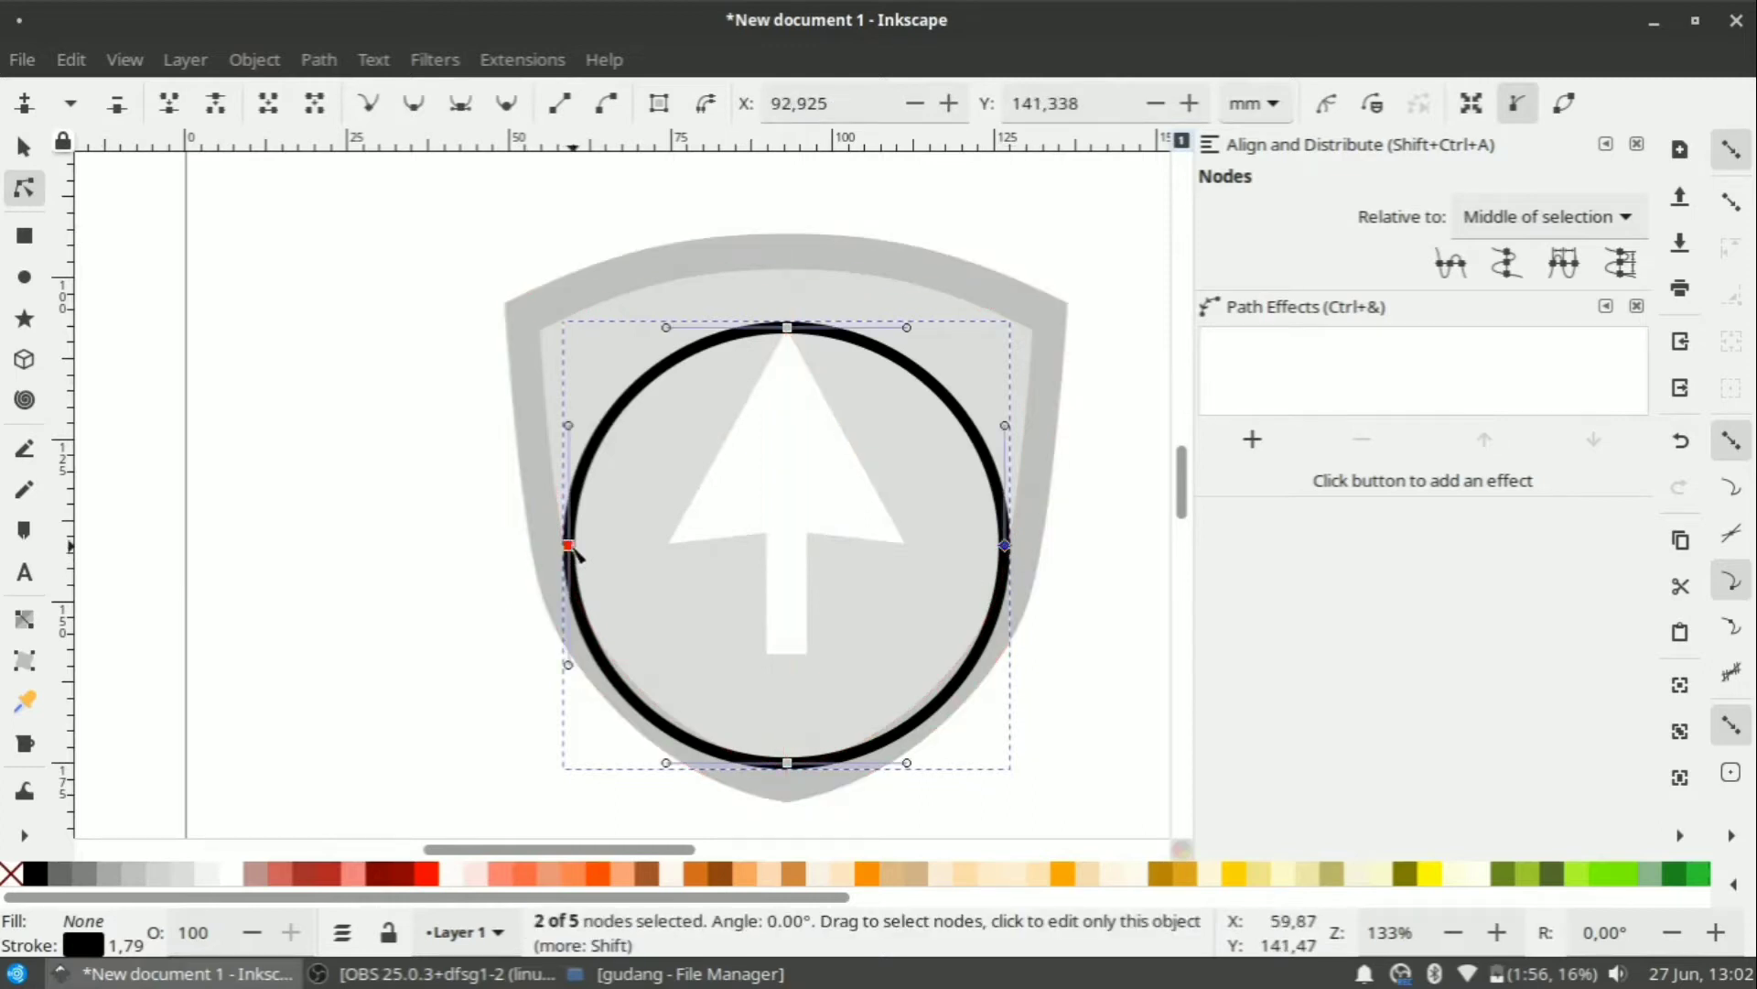
pyautogui.click(216, 104)
pyautogui.click(611, 660)
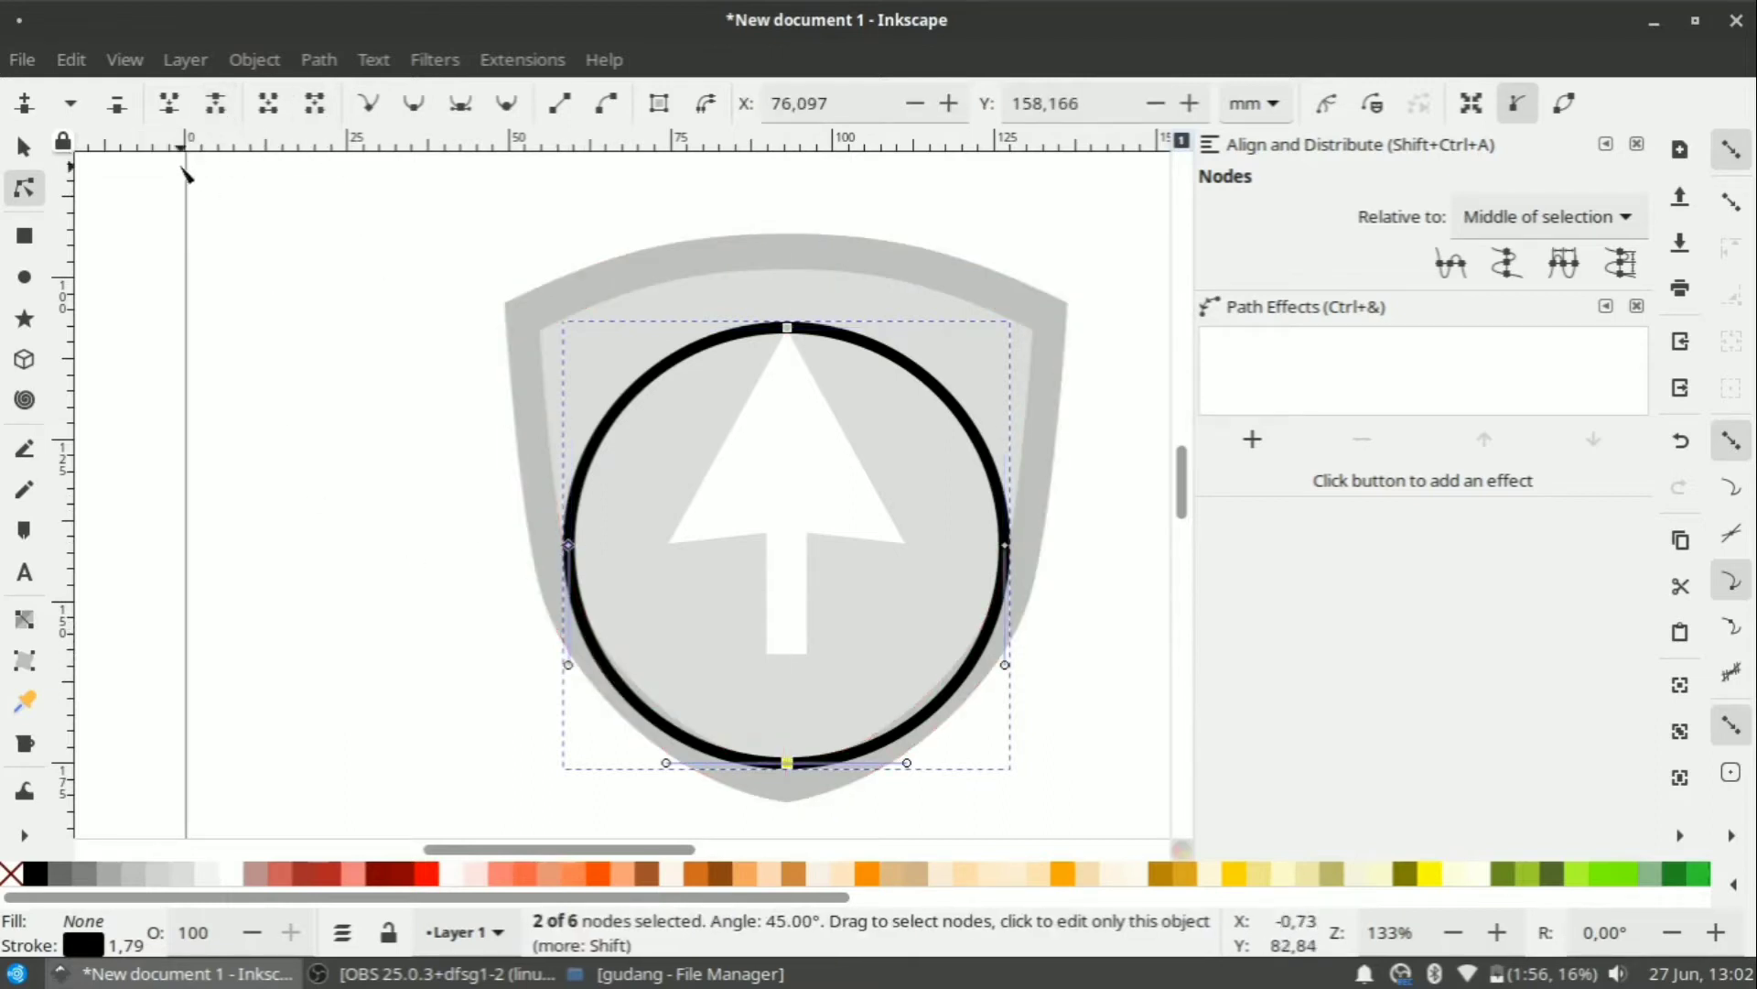
pyautogui.press('Delete')
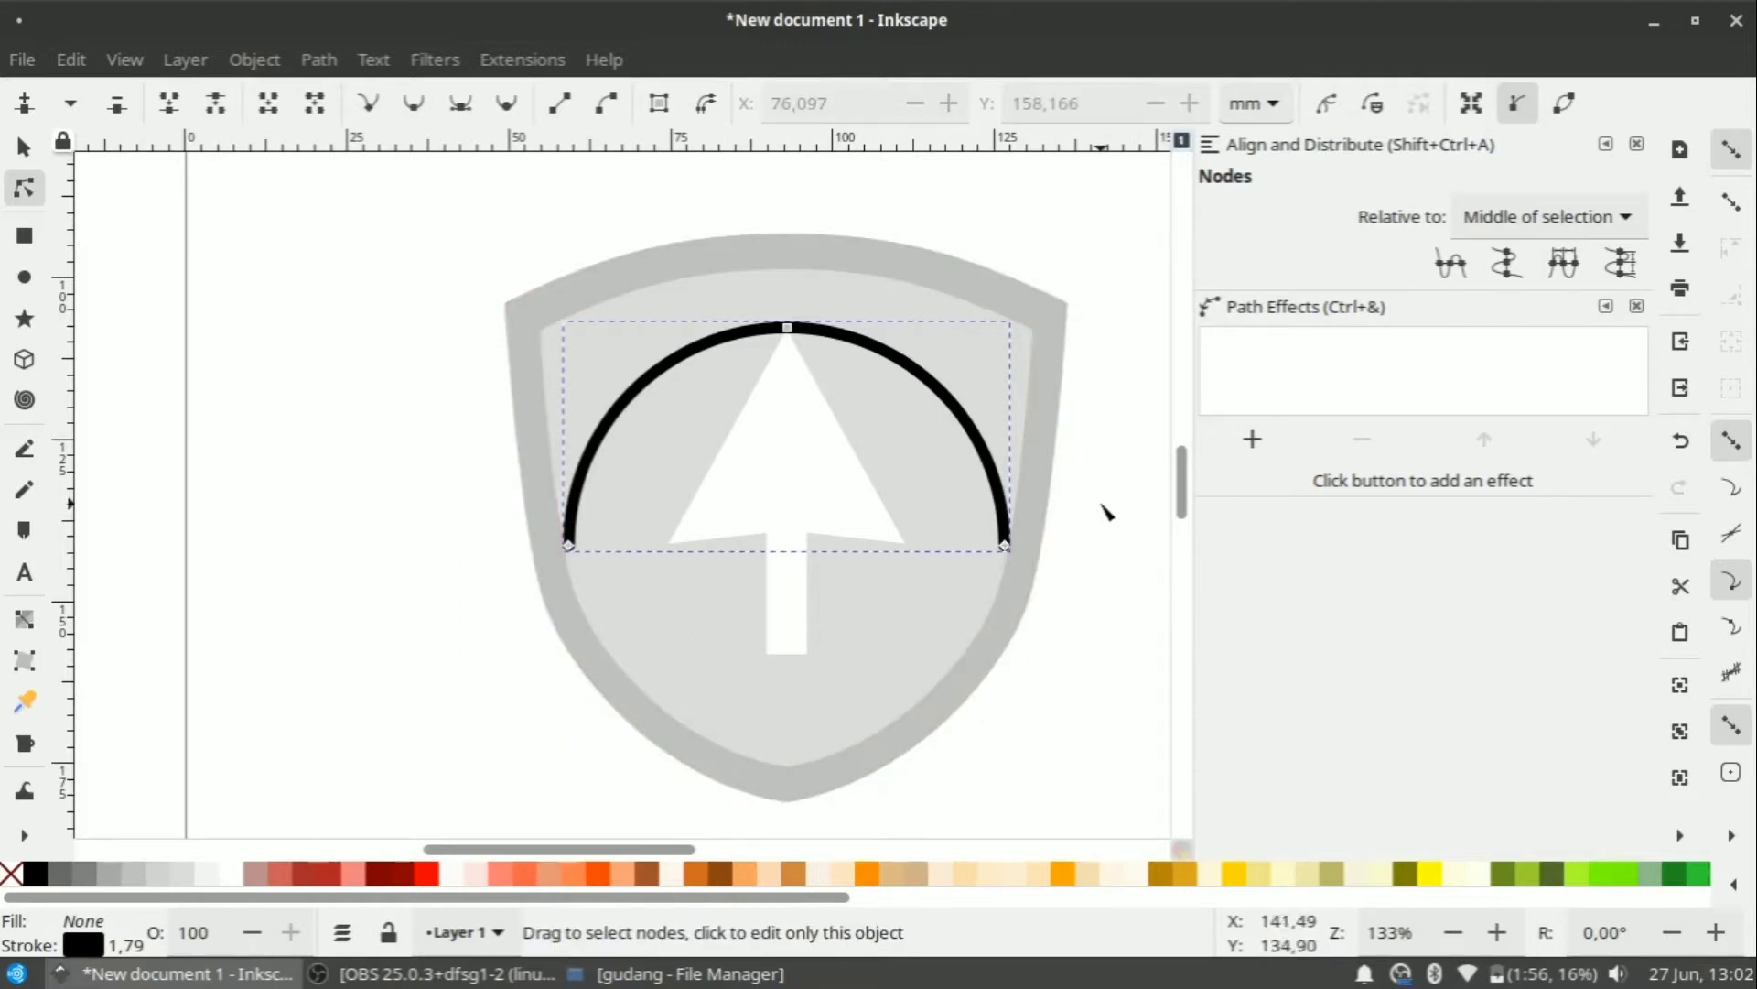
# Scale the arc to about 79% and align its top edge with the arrow tip.
pyautogui.scroll(2, 952, 452)
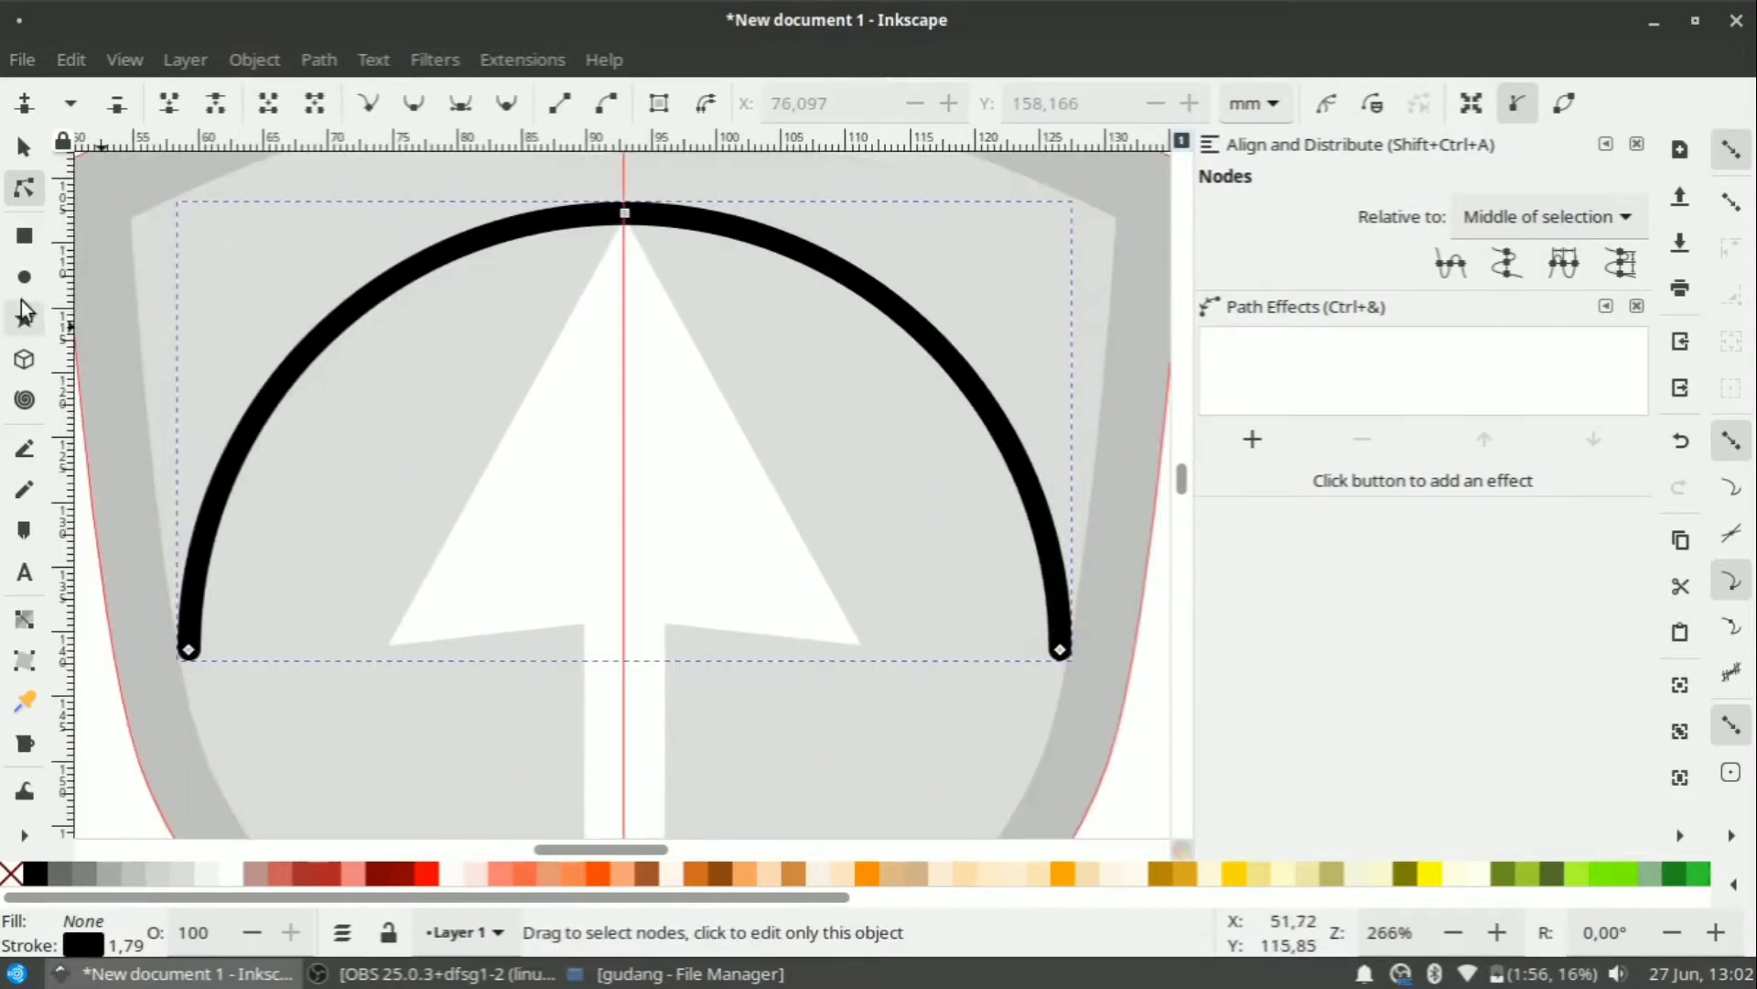
pyautogui.click(24, 147)
pyautogui.moveTo(1073, 665); pyautogui.dragTo(967, 573)
pyautogui.scroll(3, 625, 419)
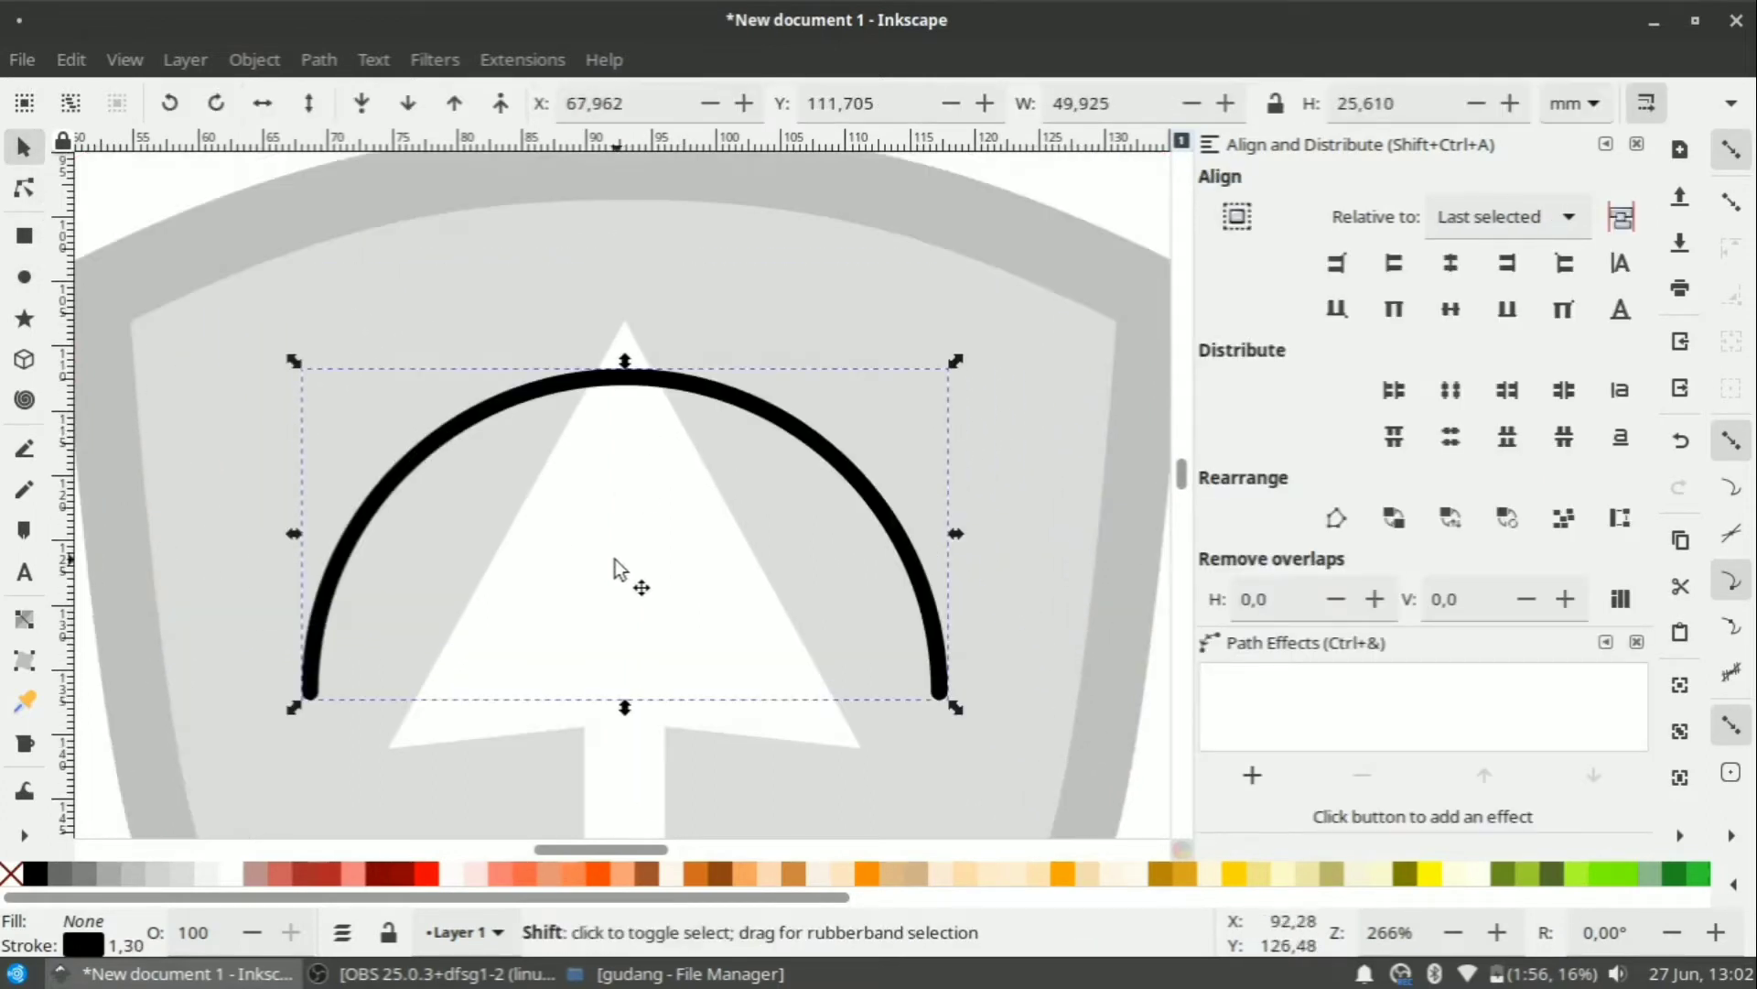
pyautogui.keyDown('shift'); pyautogui.click(616, 568); pyautogui.keyUp('shift')
pyautogui.click(1392, 310)
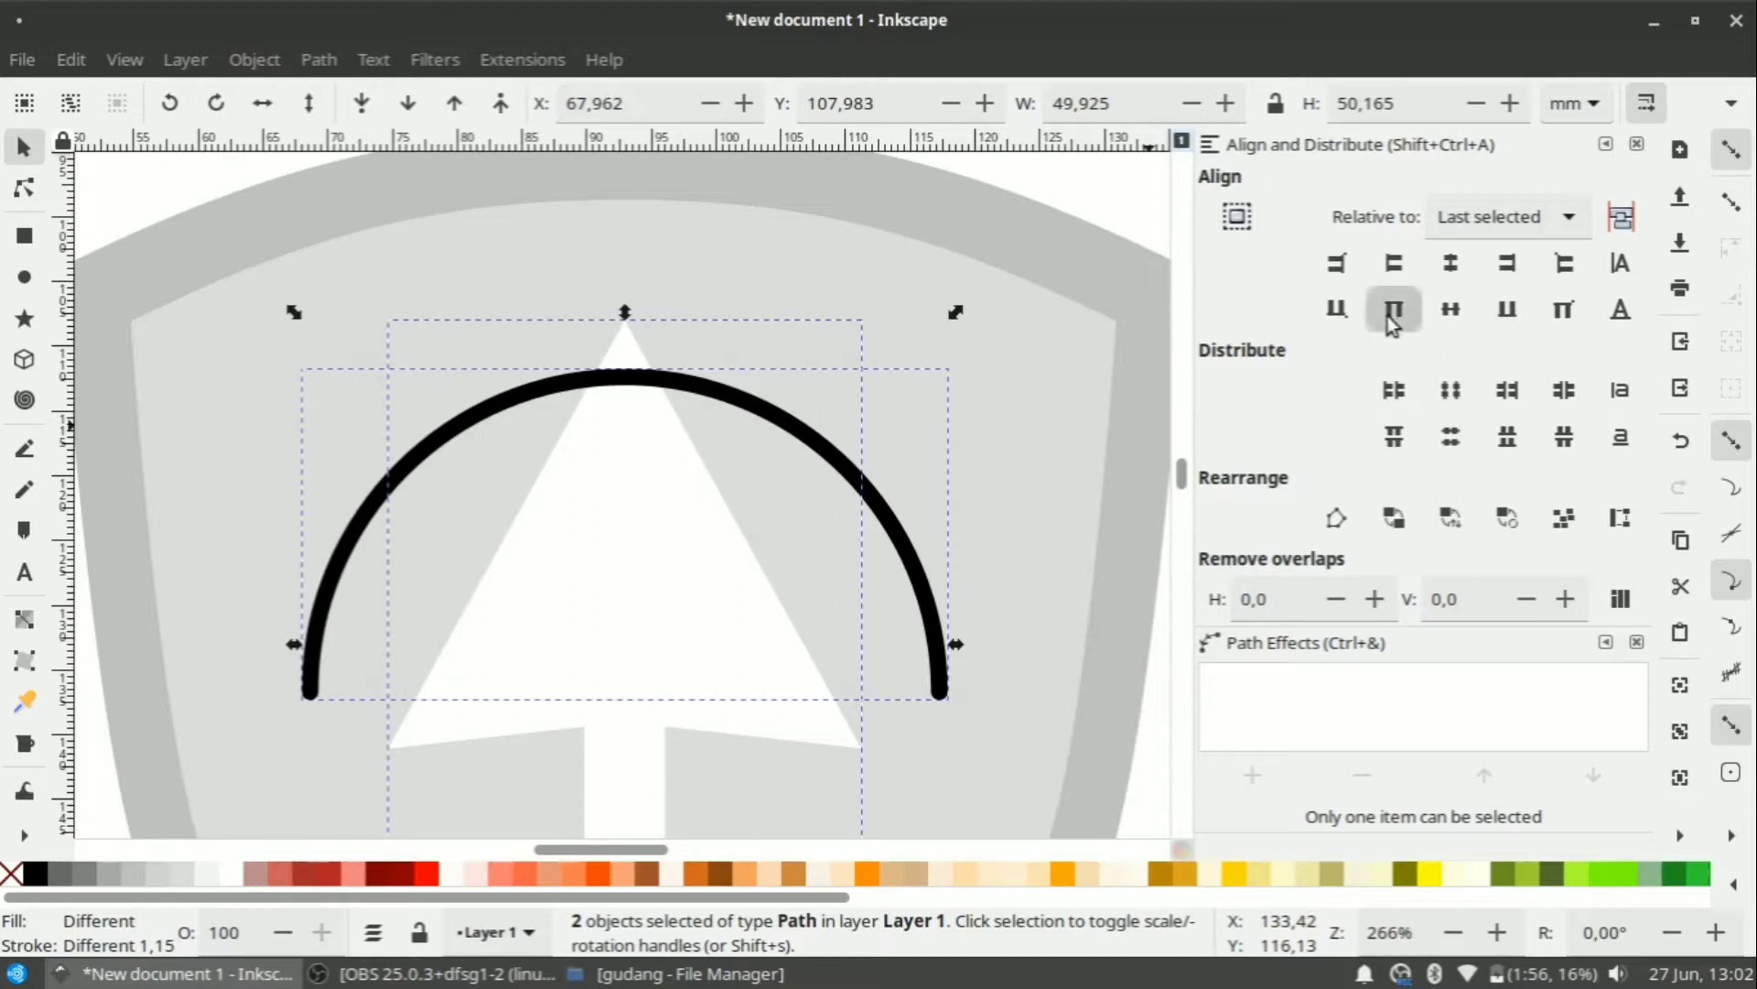
pyautogui.scroll(-2, 683, 361)
pyautogui.click(1034, 474)
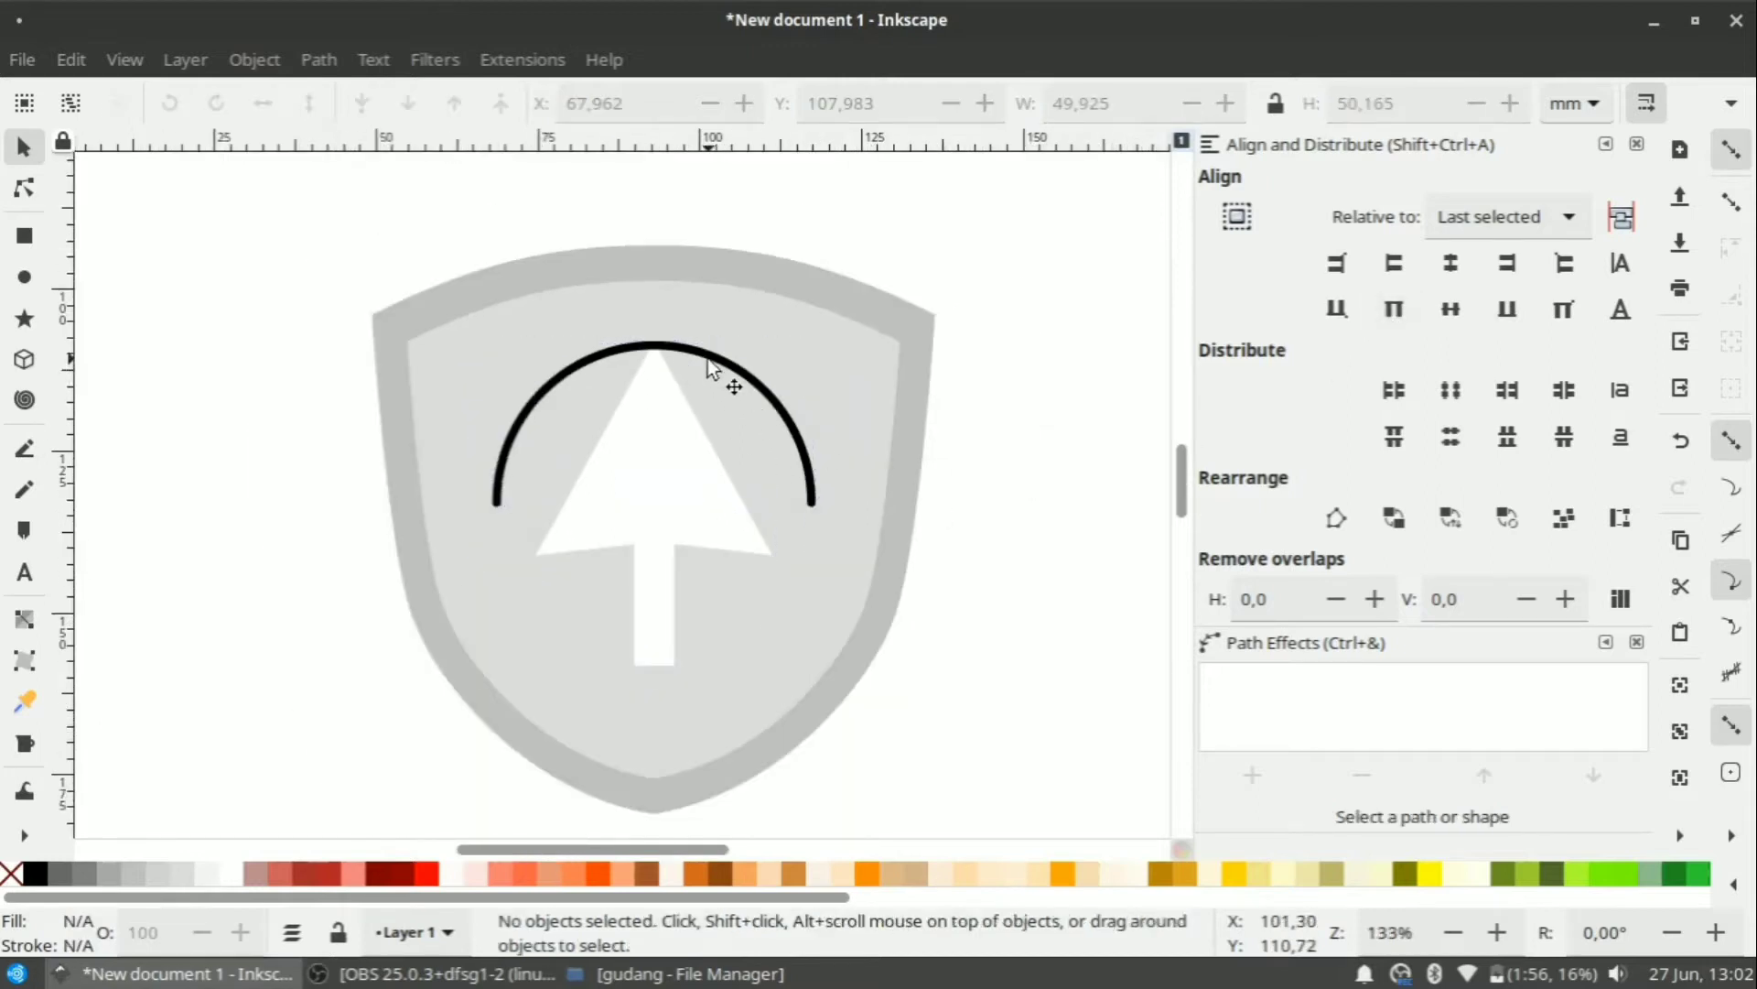
# Draw a small square beside the shield with grey fill and no outline.
pyautogui.click(24, 235)
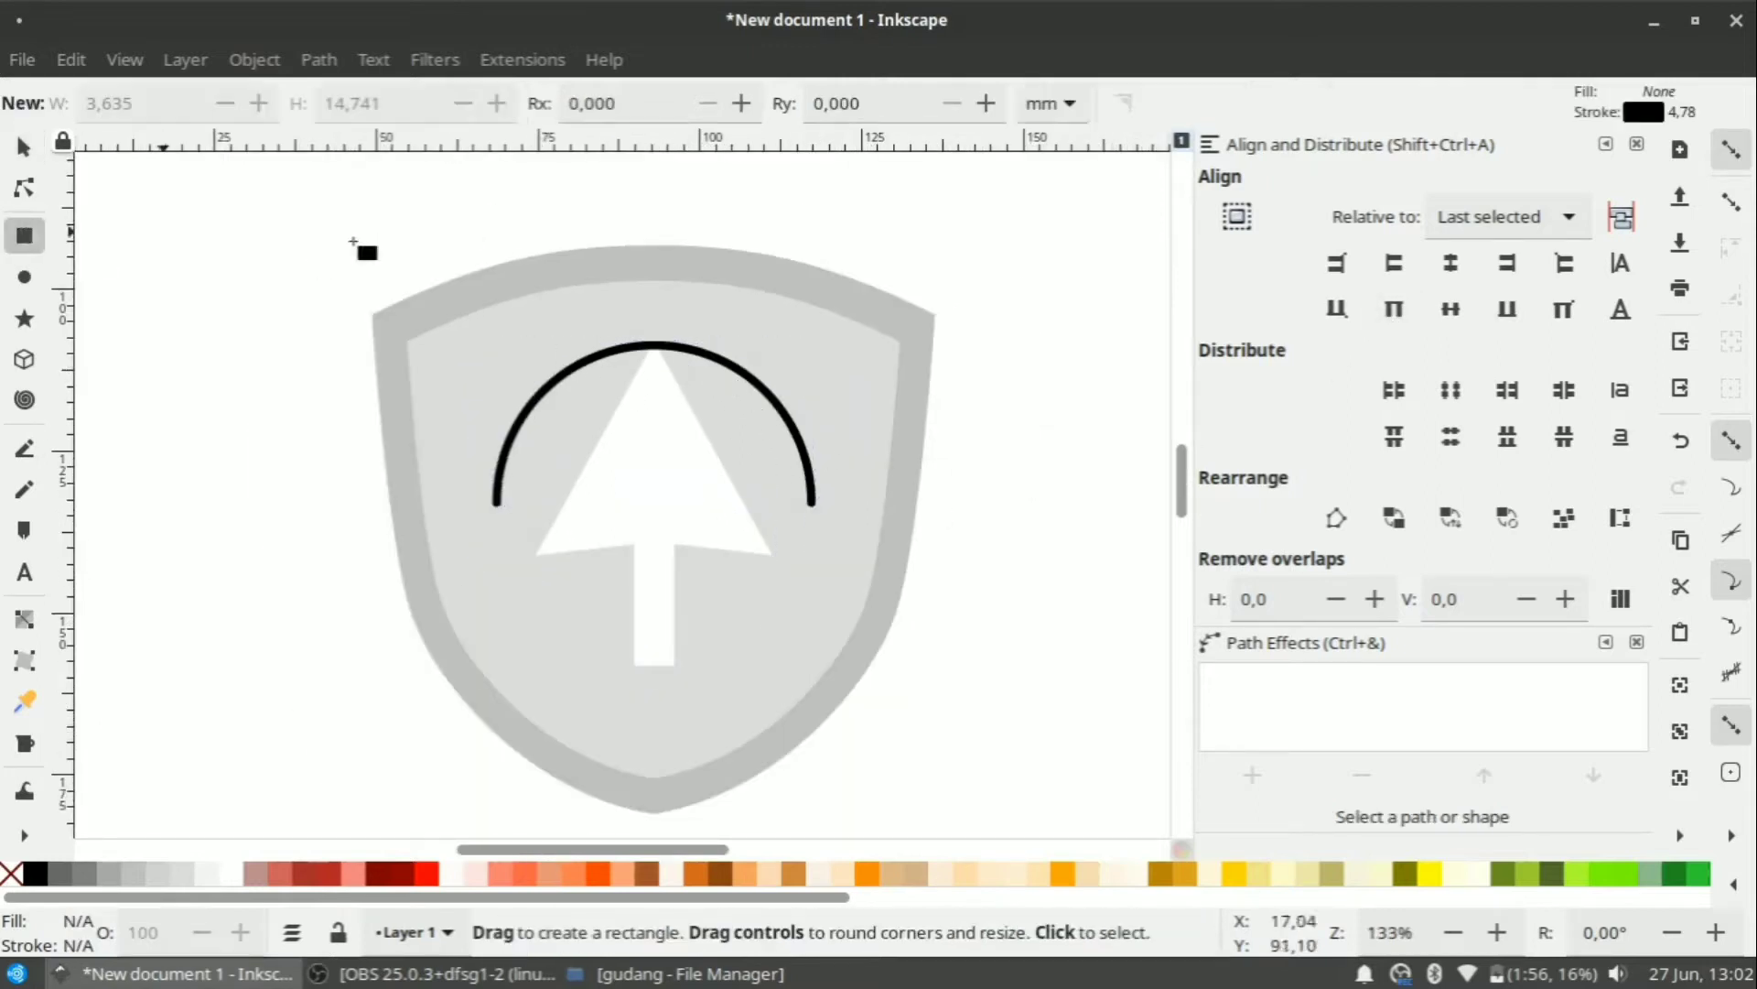
pyautogui.keyDown('ctrl'); pyautogui.scroll(2, 659, 362); pyautogui.keyUp('ctrl')
pyautogui.moveTo(645, 325)
pyautogui.mouseDown()
pyautogui.moveTo(685, 355)
pyautogui.moveTo(666, 351)
pyautogui.mouseUp()
pyautogui.keyDown('ctrl'); pyautogui.scroll(2, 661, 360); pyautogui.keyUp('ctrl')
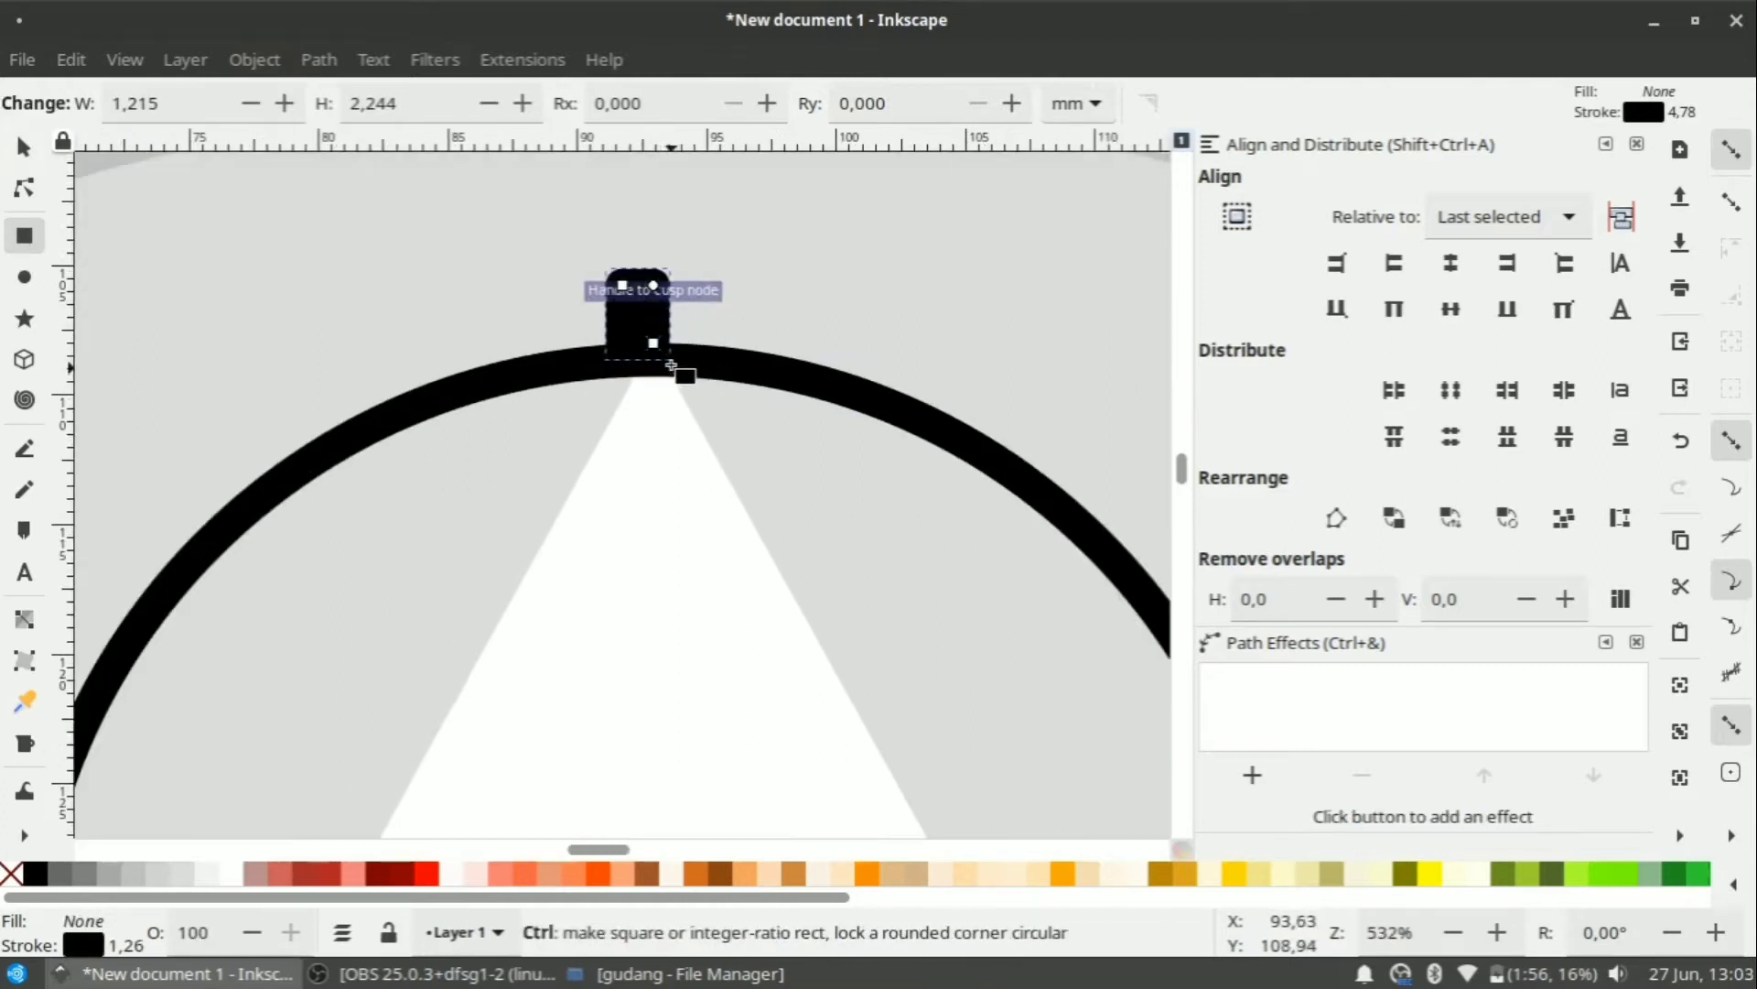
pyautogui.hotkey('ctrl', 'z')
pyautogui.keyDown('ctrl'); pyautogui.scroll(-5, 660, 353); pyautogui.keyUp('ctrl')
pyautogui.keyDown('ctrl'); pyautogui.moveTo(968, 459); pyautogui.dragTo(1003, 495); pyautogui.keyUp('ctrl')
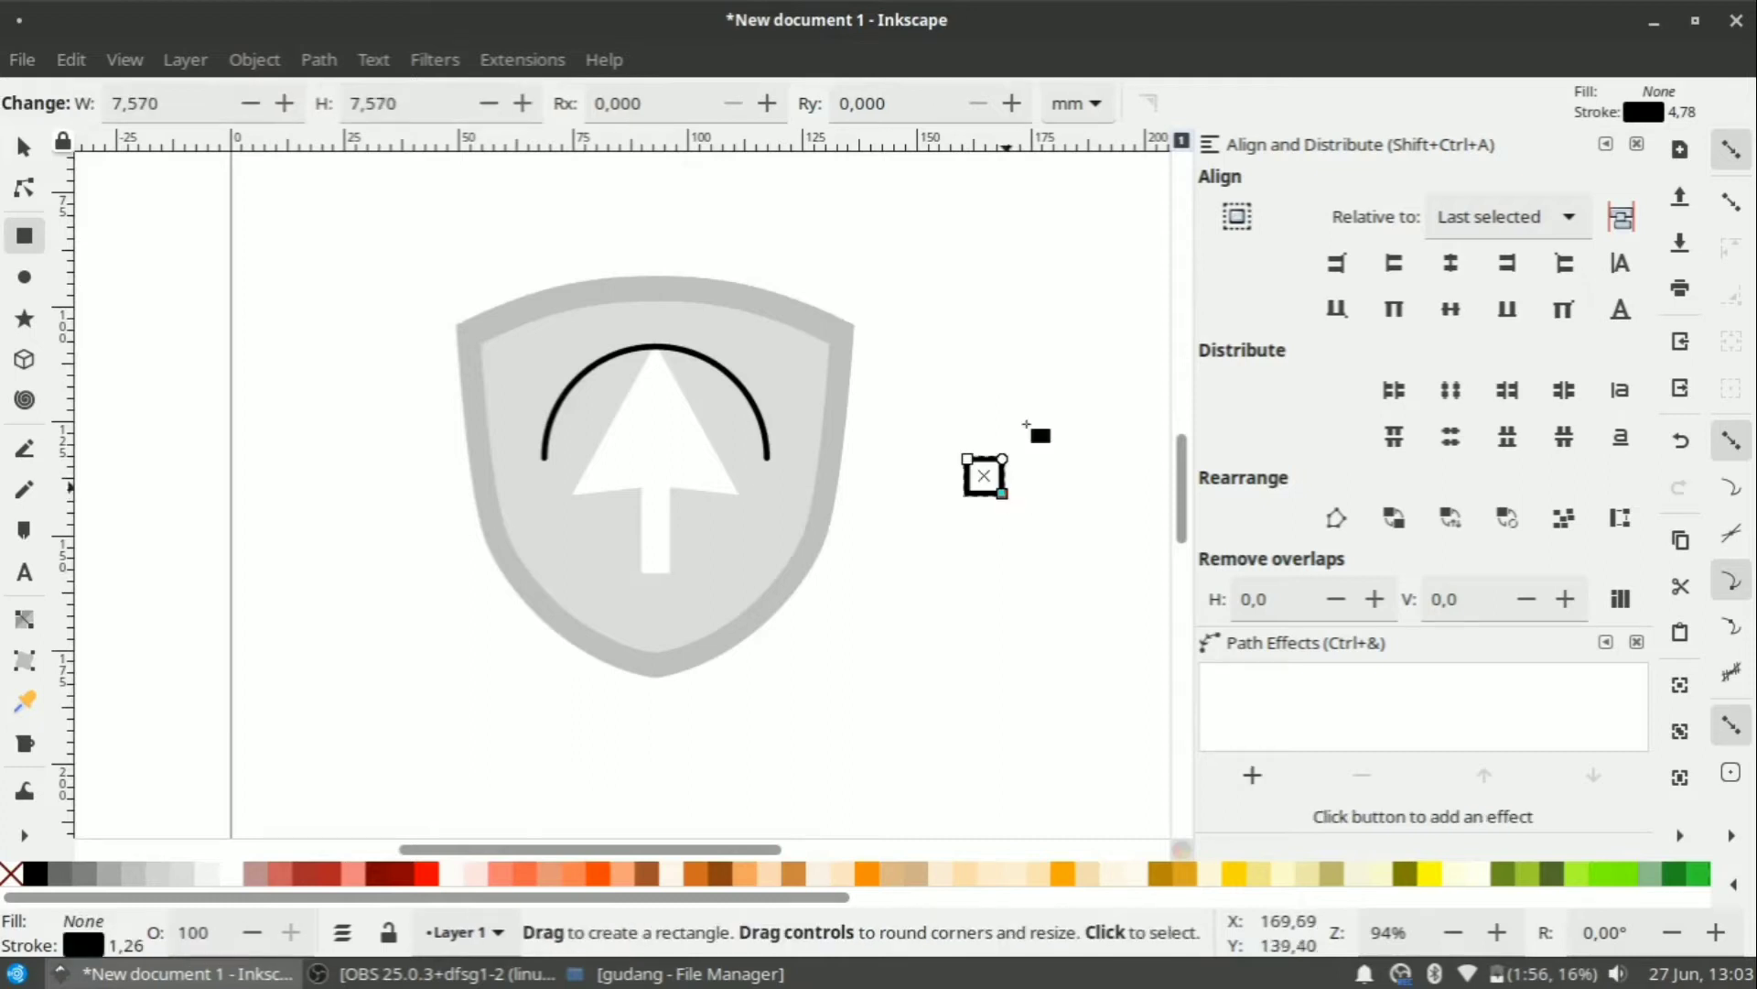
pyautogui.click(24, 147)
pyautogui.click(53, 877)
pyautogui.keyDown('shift'); pyautogui.click(11, 874); pyautogui.keyUp('shift')
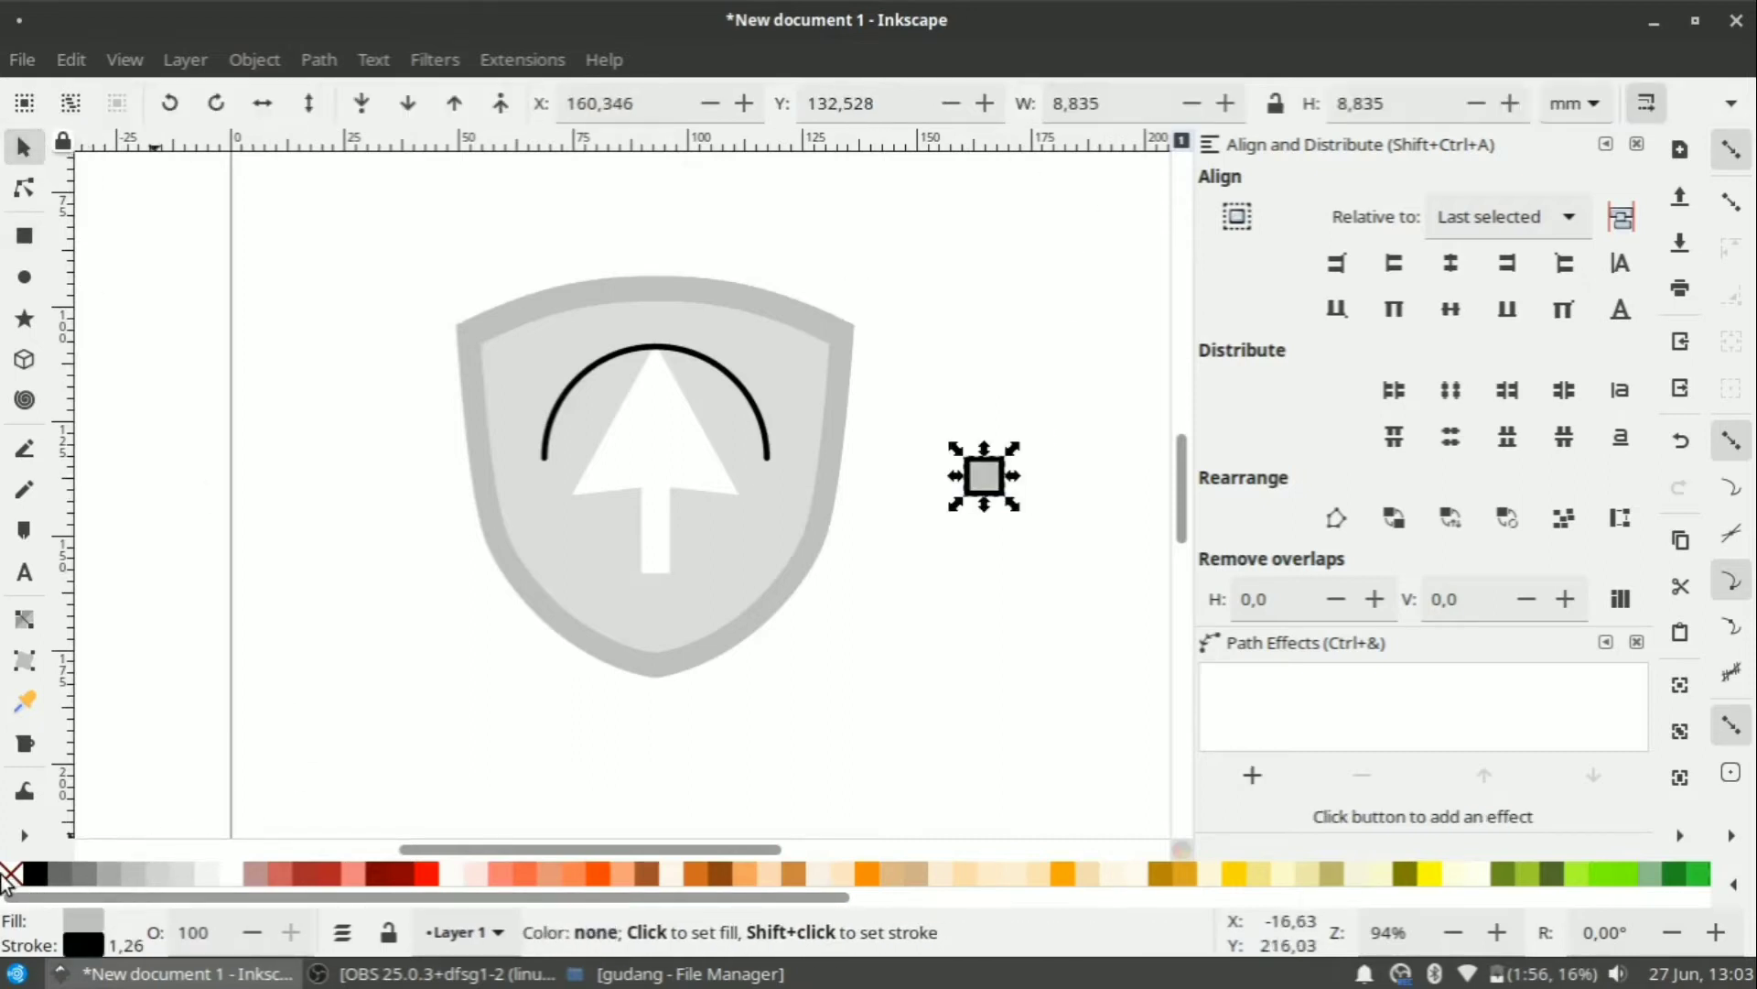
# Move the grey square onto the arc's top and shrink it to about 3.3 mm.
pyautogui.keyDown('ctrl'); pyautogui.scroll(2, 784, 524); pyautogui.keyUp('ctrl')
pyautogui.scroll(-6, 537, 274)
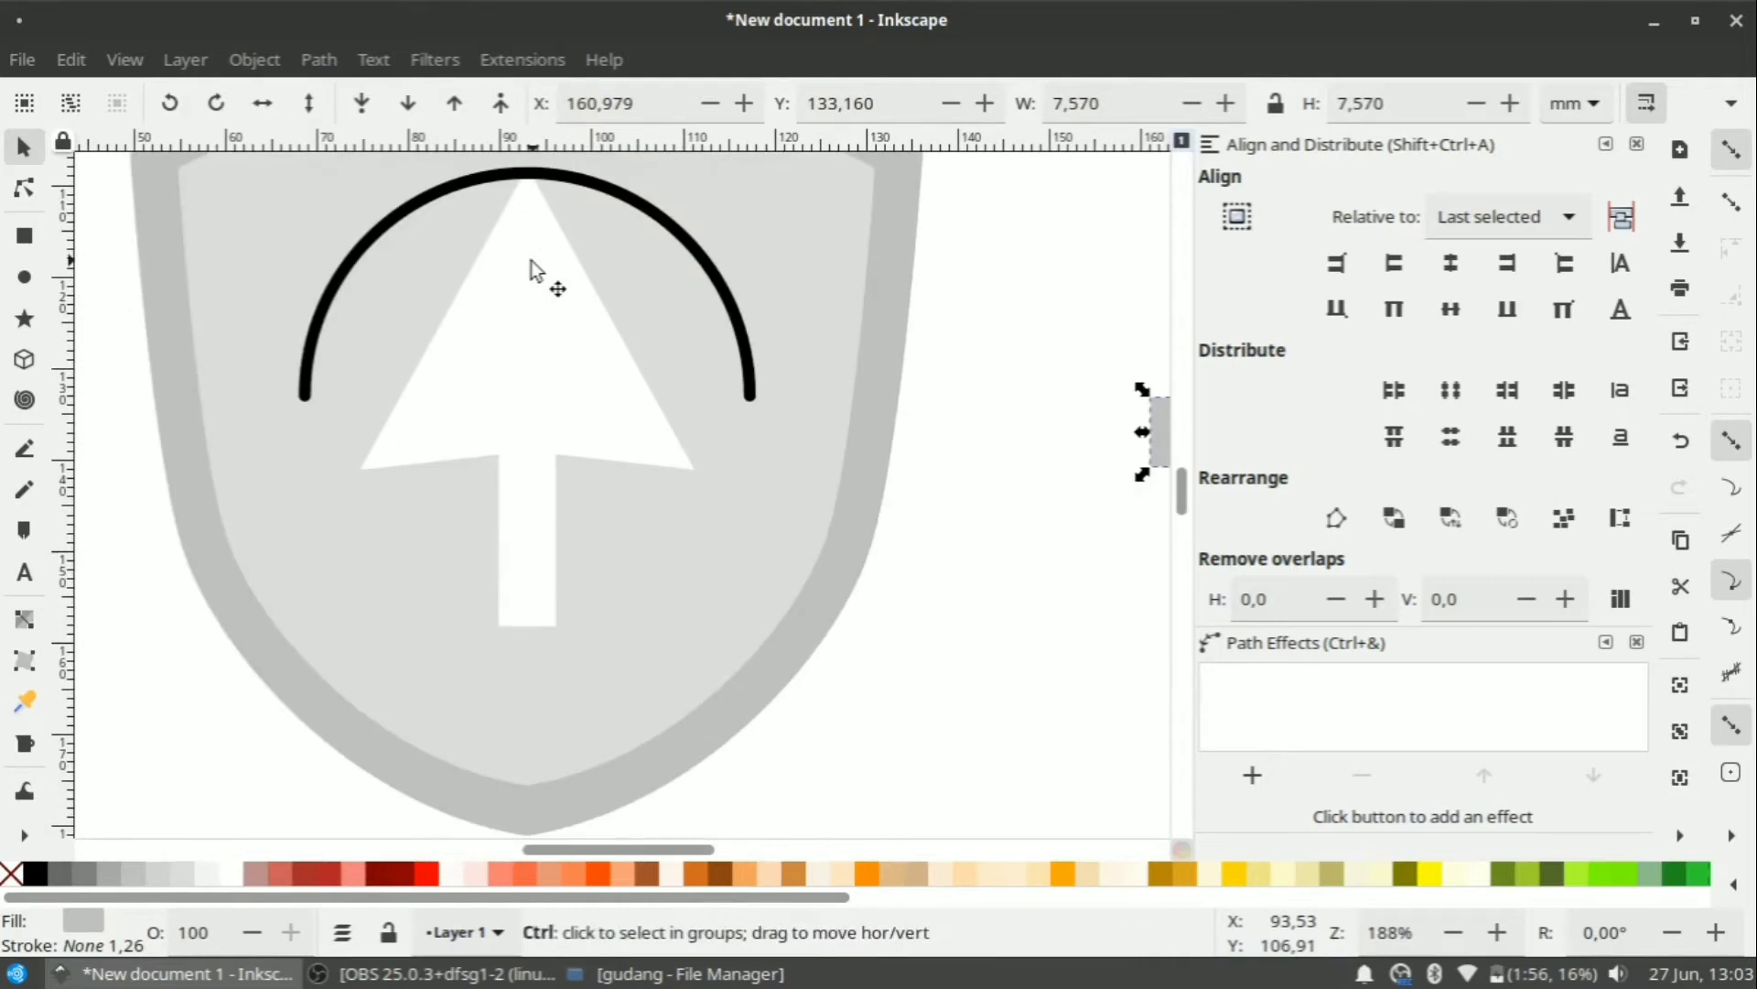
pyautogui.keyDown('ctrl'); pyautogui.scroll(-2, 639, 404); pyautogui.keyUp('ctrl')
pyautogui.moveTo(929, 469); pyautogui.dragTo(582, 351)
pyautogui.keyDown('ctrl'); pyautogui.scroll(4, 582, 351); pyautogui.keyUp('ctrl')
pyautogui.keyDown('ctrl'); pyautogui.scroll(1, 575, 334); pyautogui.keyUp('ctrl')
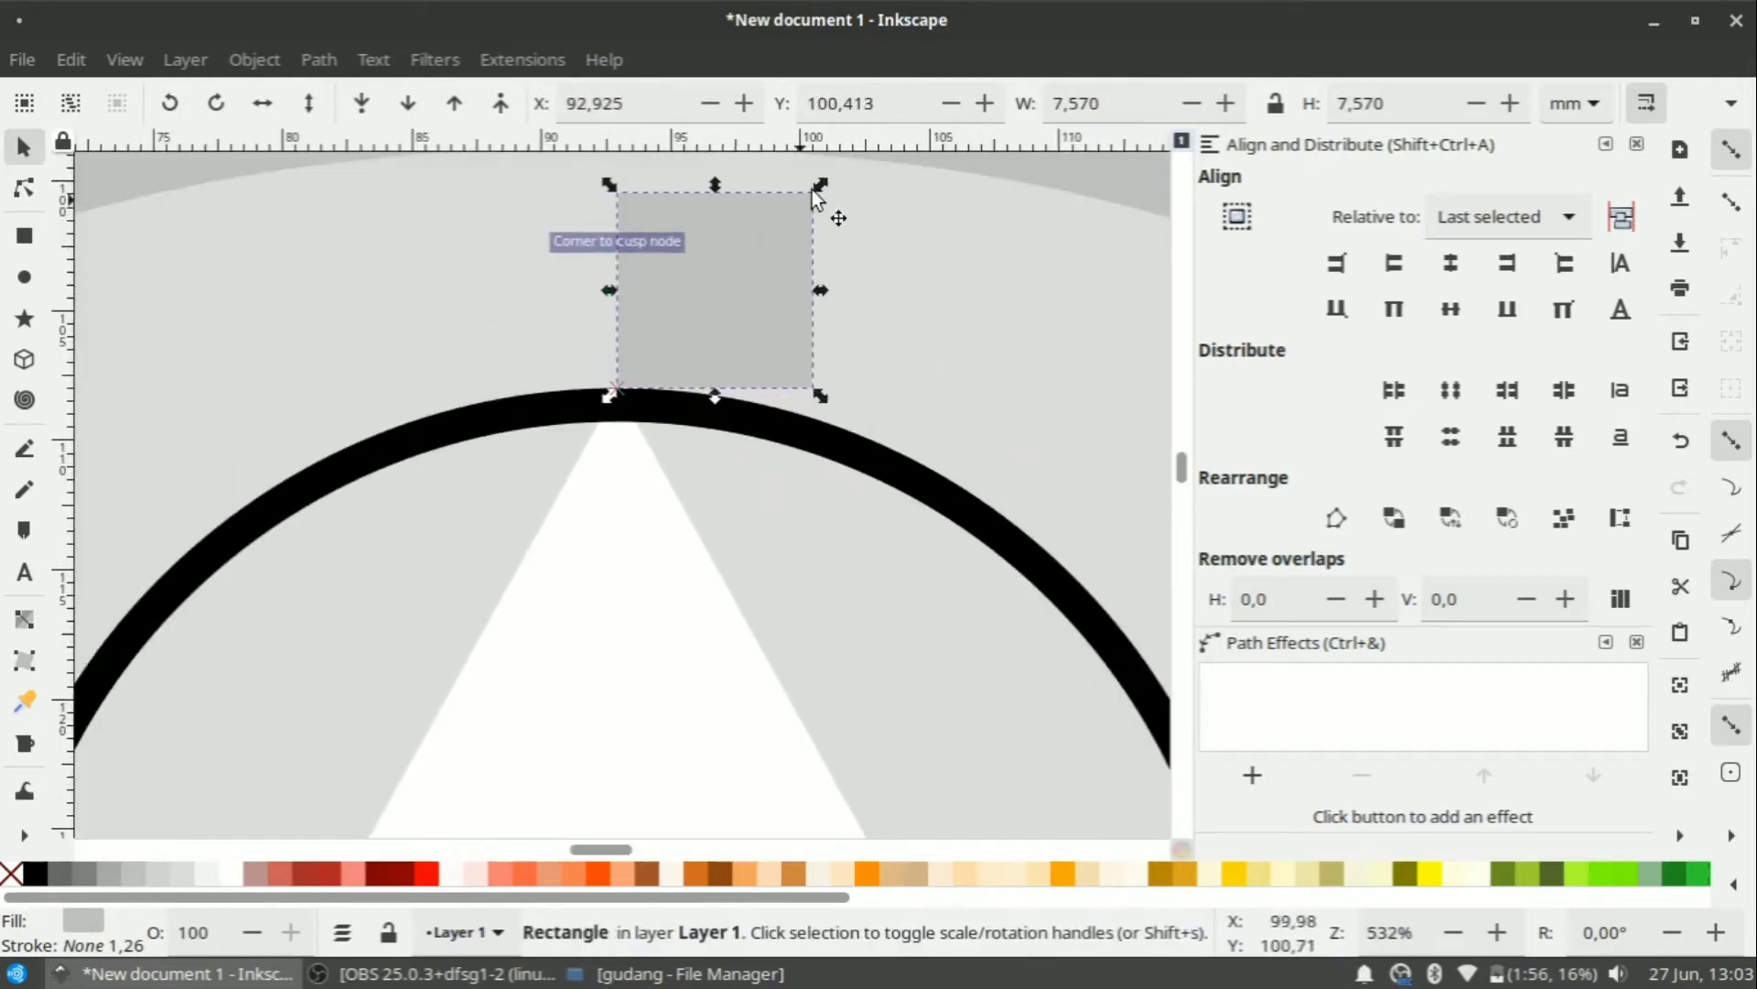
pyautogui.moveTo(815, 184); pyautogui.dragTo(765, 225)
pyautogui.moveTo(743, 296); pyautogui.dragTo(618, 414)
# Centre the grey square on the arc's vertical axis.
pyautogui.keyDown('shift'); pyautogui.click(746, 410); pyautogui.keyUp('shift')
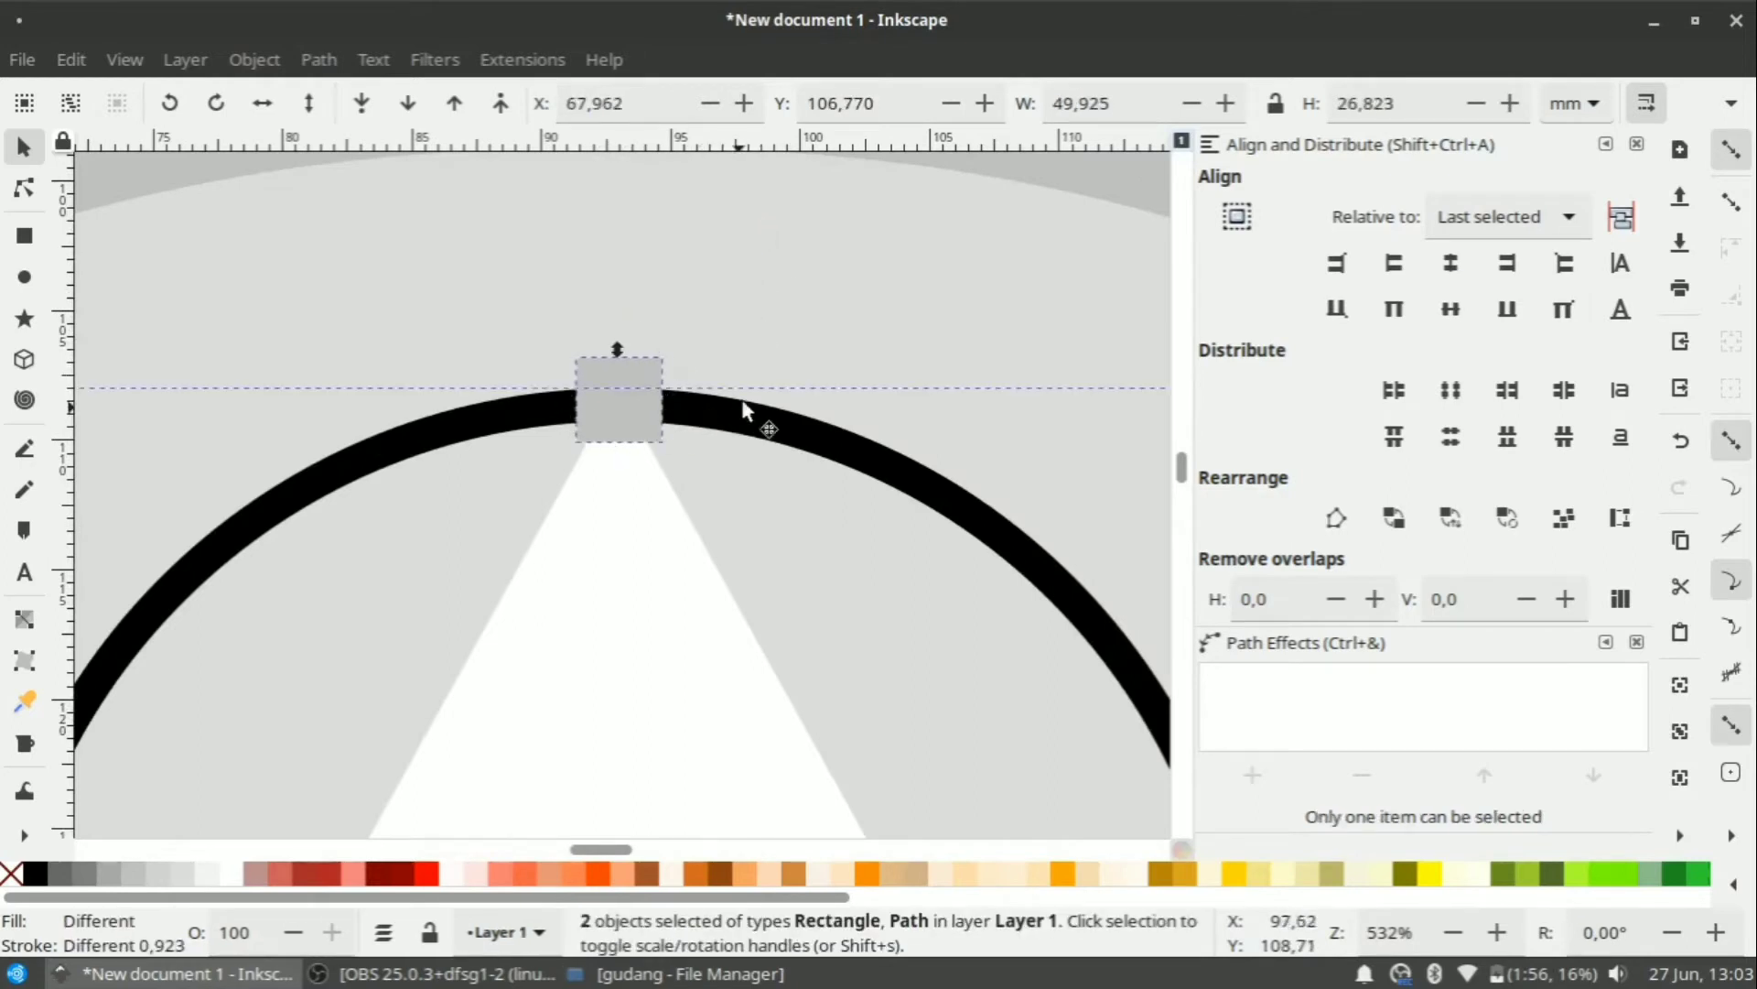
pyautogui.click(1451, 263)
pyautogui.scroll(-2, 886, 300)
pyautogui.keyDown('ctrl'); pyautogui.scroll(-3, 886, 300); pyautogui.keyUp('ctrl')
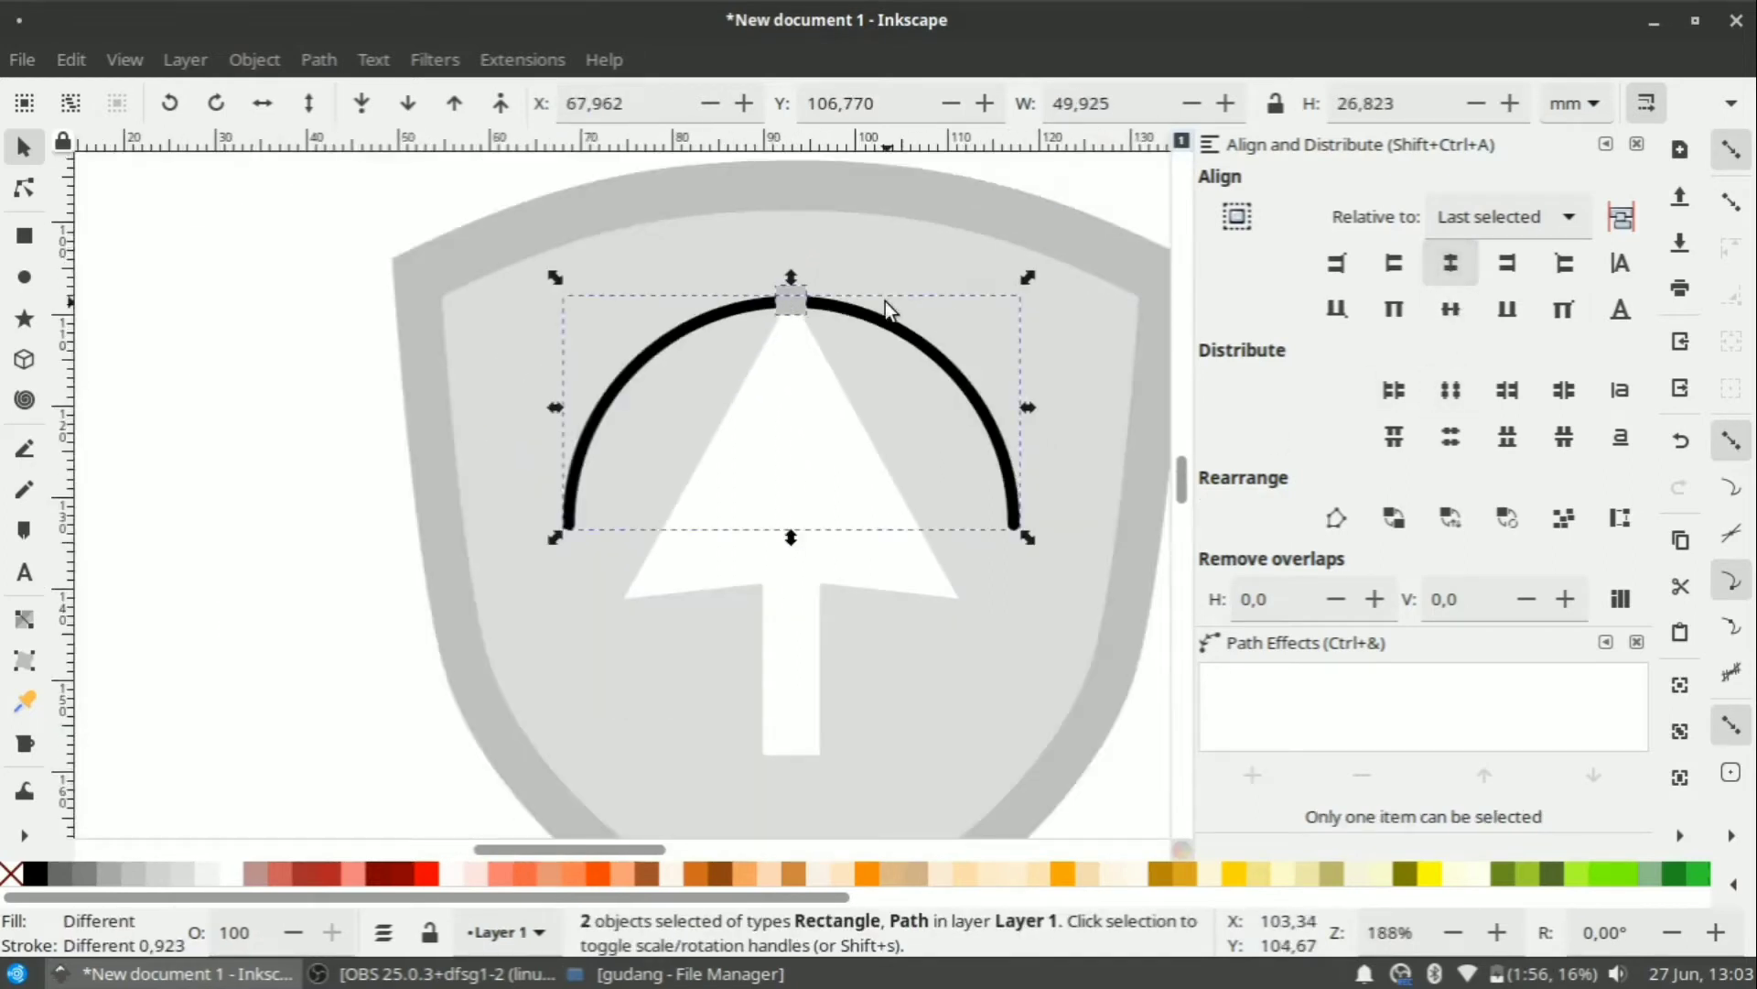
pyautogui.press('Escape')
pyautogui.click(789, 297)
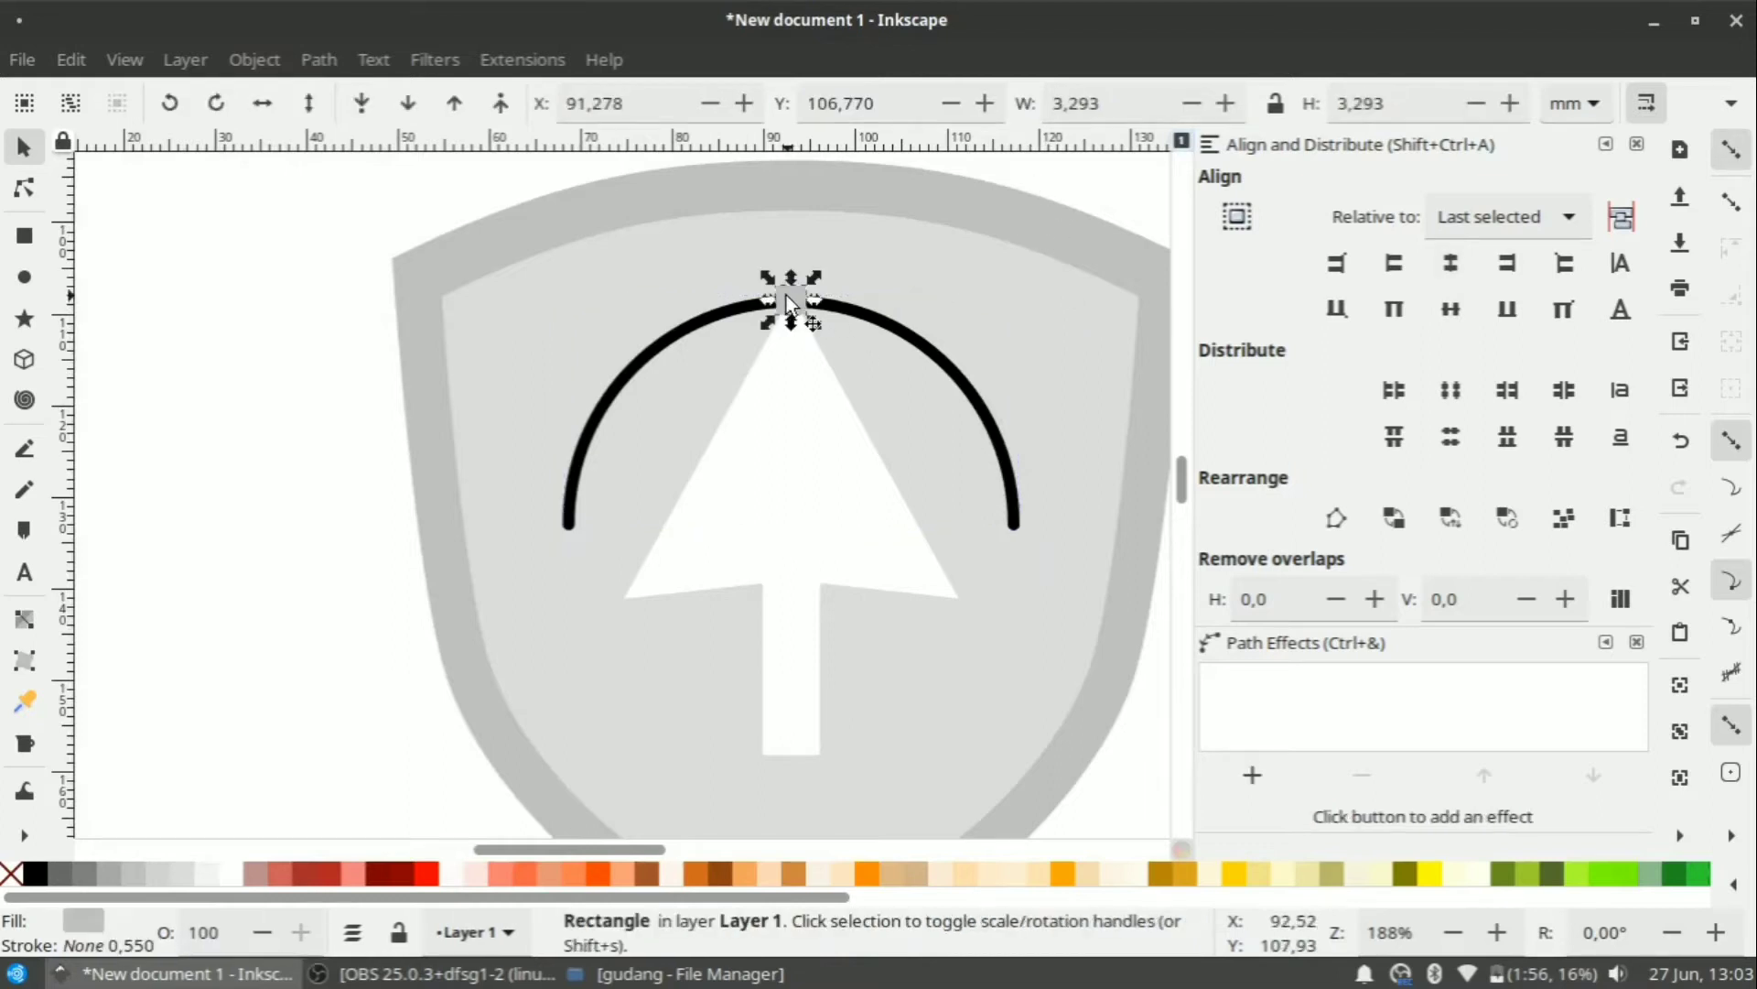
pyautogui.keyDown('ctrl'); pyautogui.scroll(-1, 784, 381); pyautogui.keyUp('ctrl')
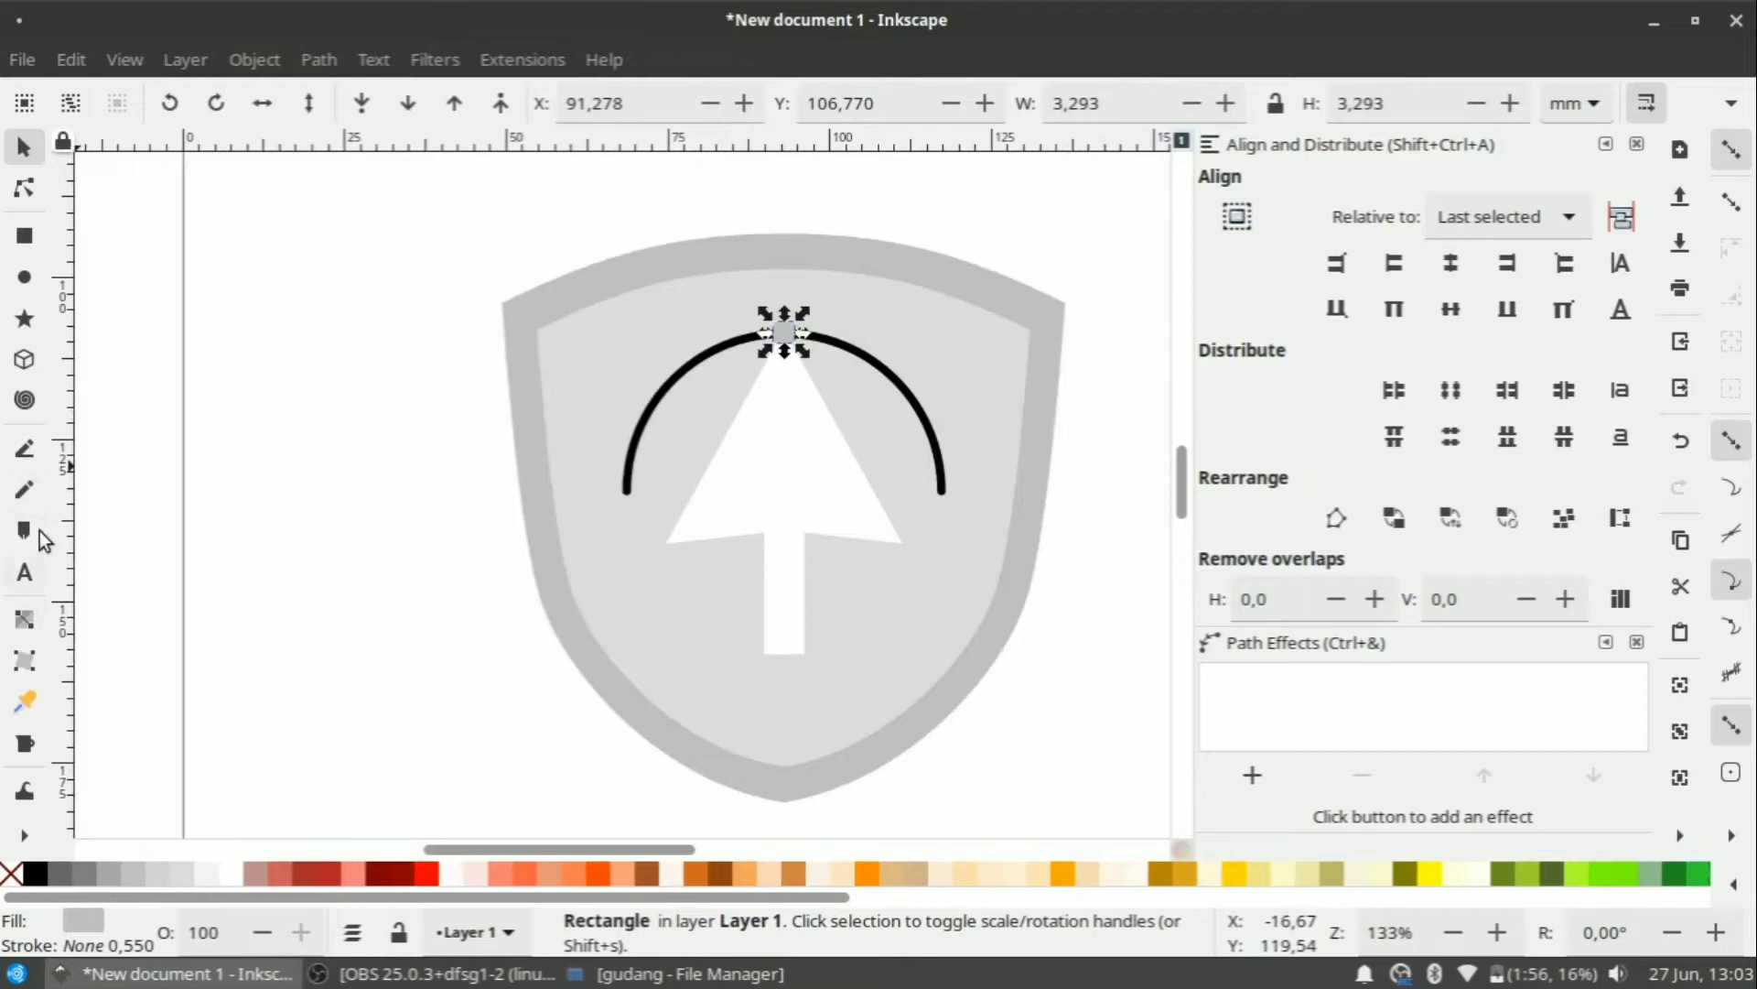
# Draw a straight horizontal line across the top of the arc.
pyautogui.click(24, 448)
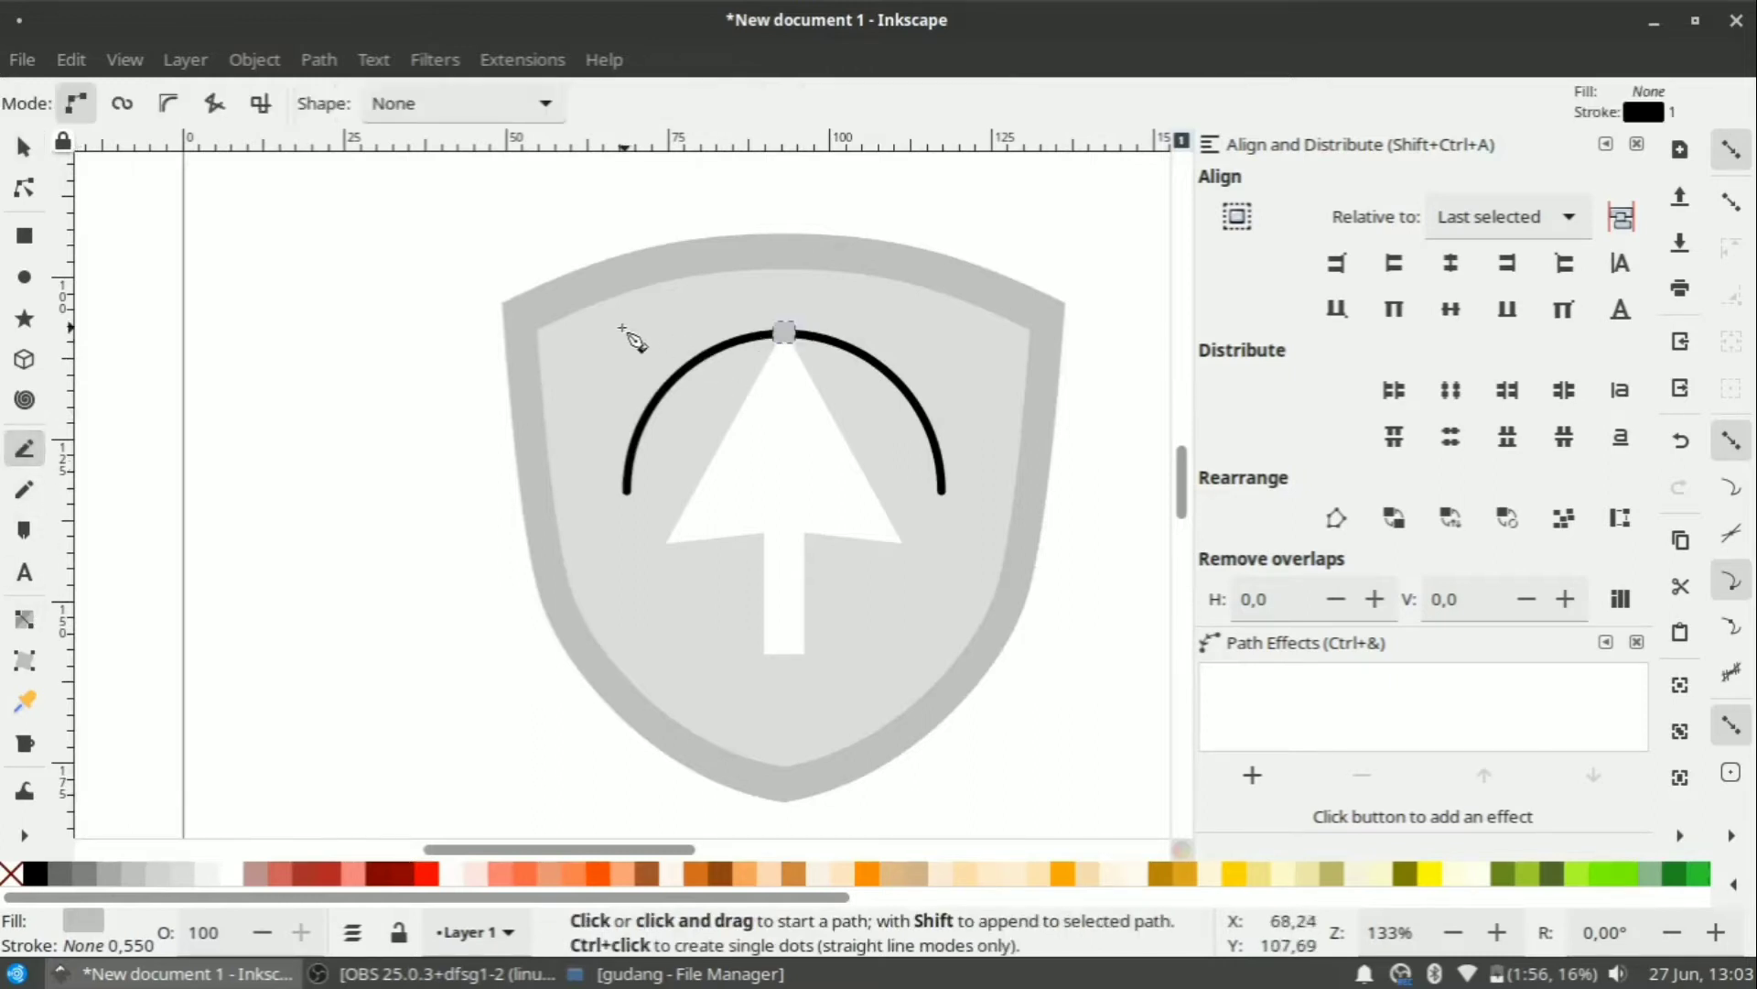
pyautogui.click(617, 335)
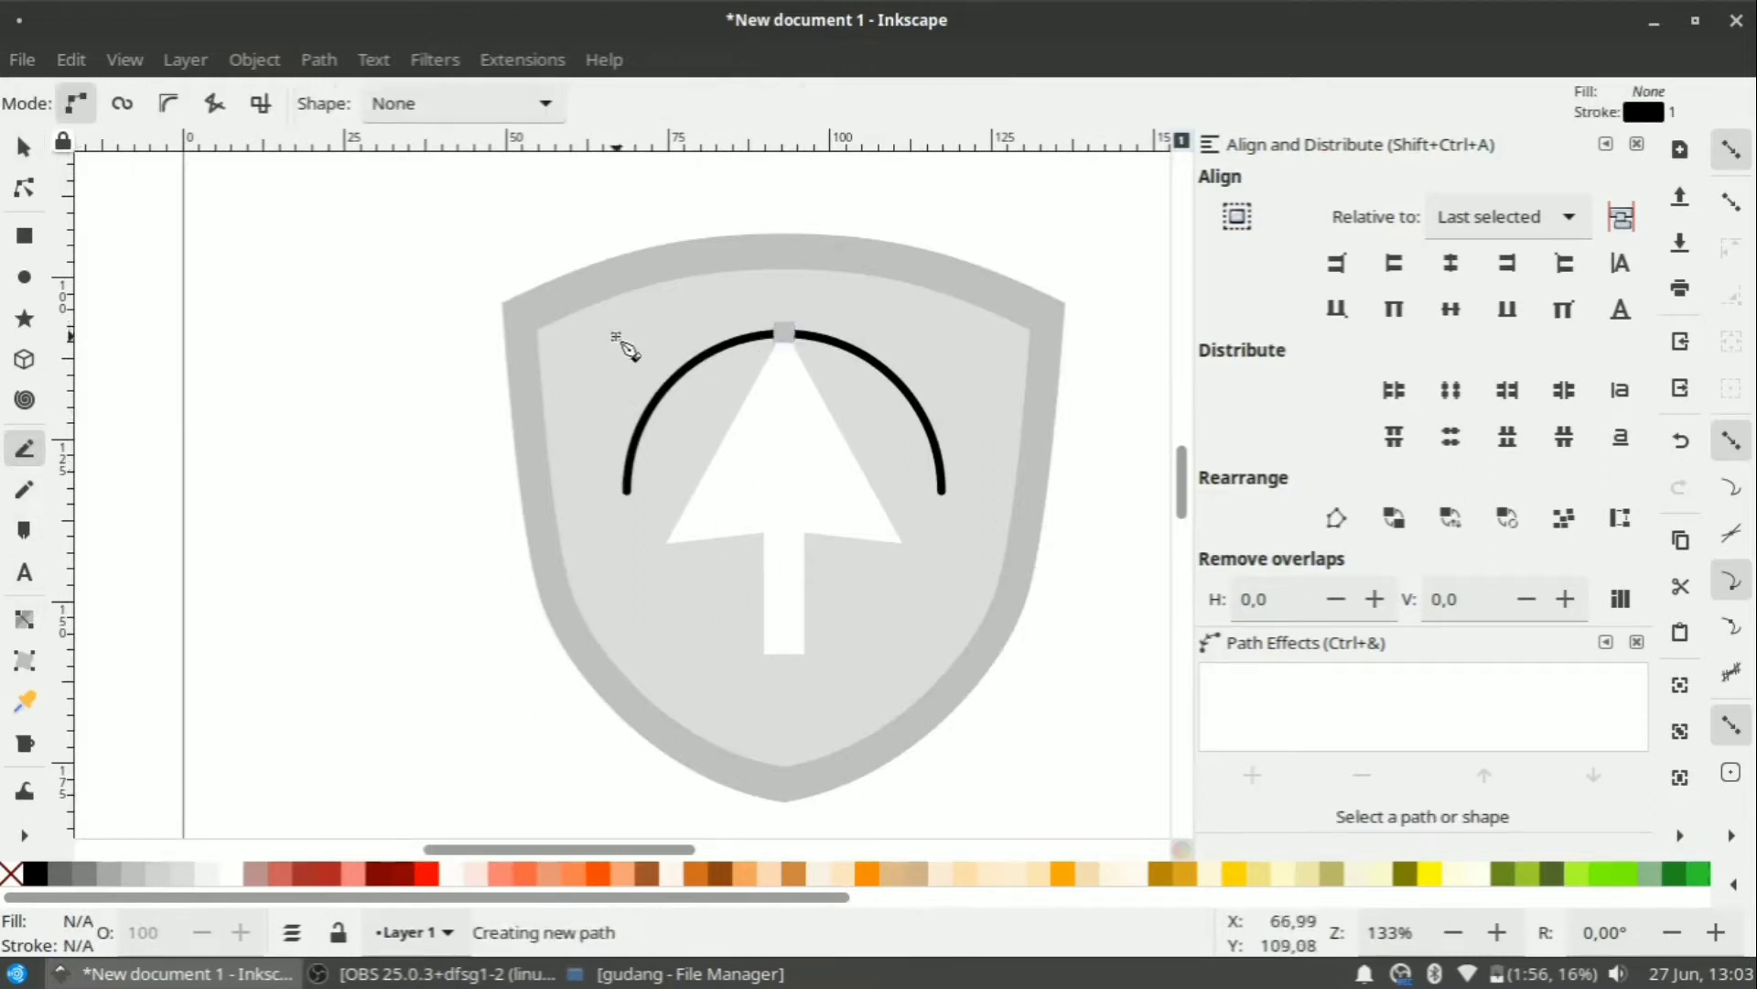
pyautogui.keyDown('ctrl'); pyautogui.click(946, 346); pyautogui.keyUp('ctrl')
pyautogui.press('Return')
pyautogui.keyDown('ctrl'); pyautogui.scroll(1, 874, 400); pyautogui.keyUp('ctrl')
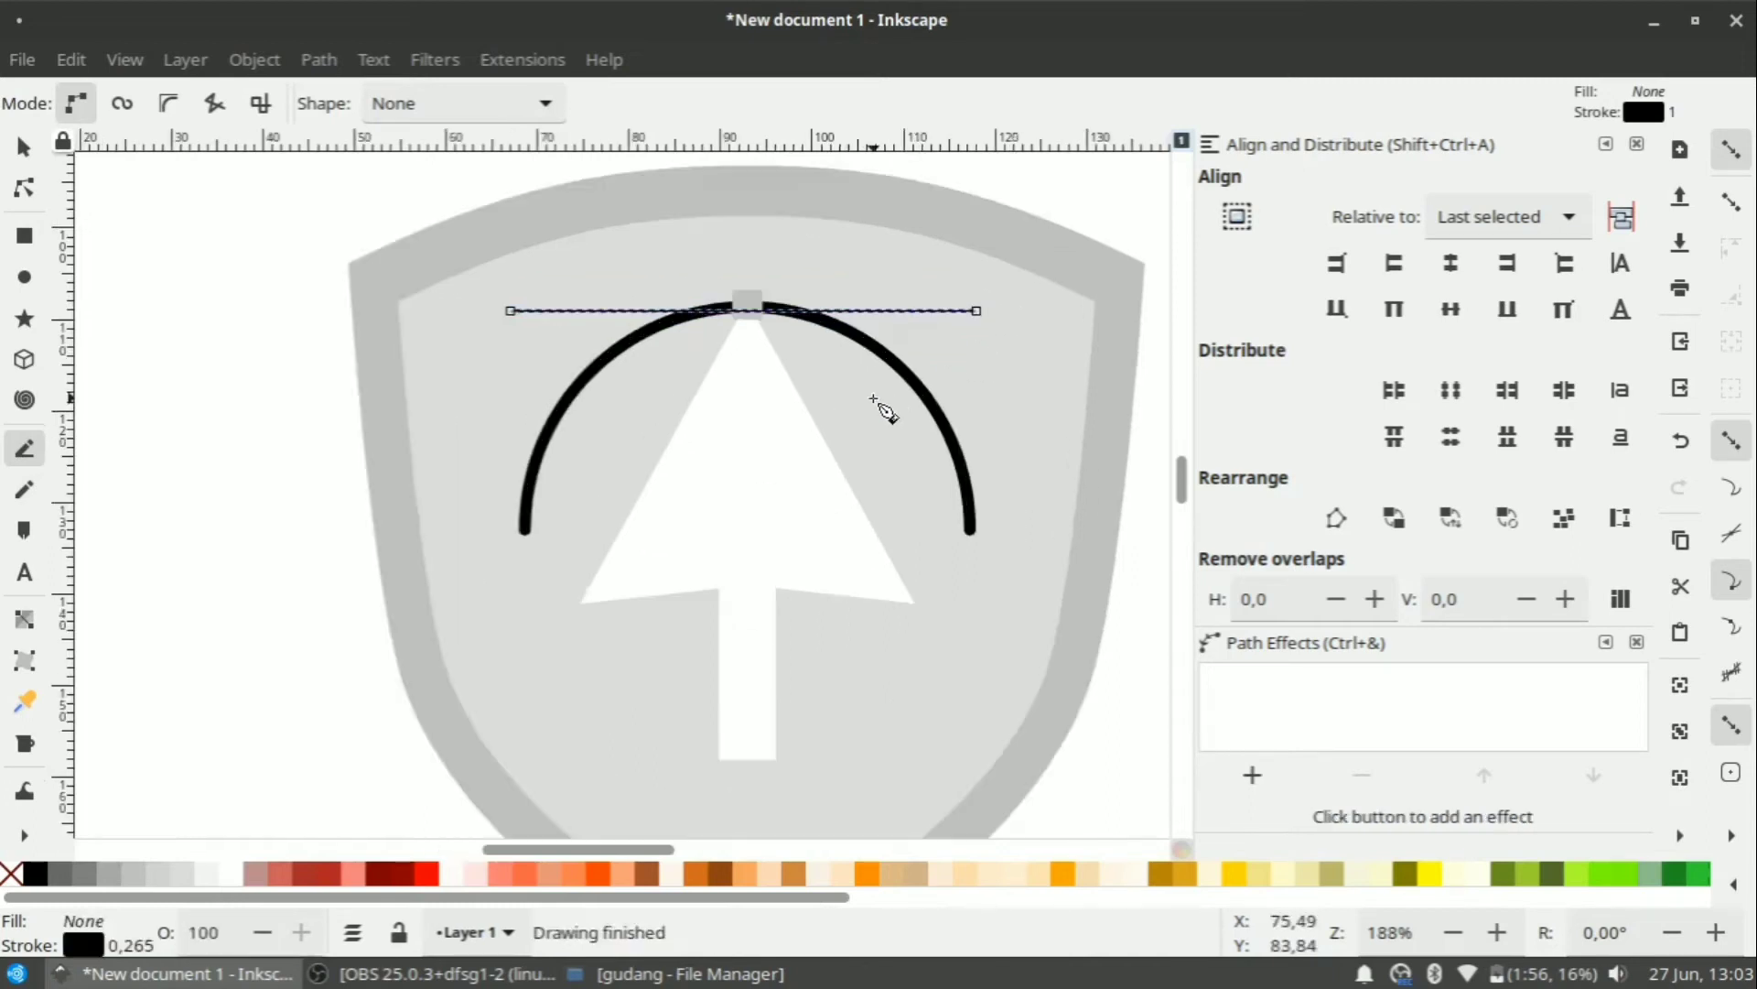
# Set the horizontal line's stroke width to 1 mm.
pyautogui.click(24, 146)
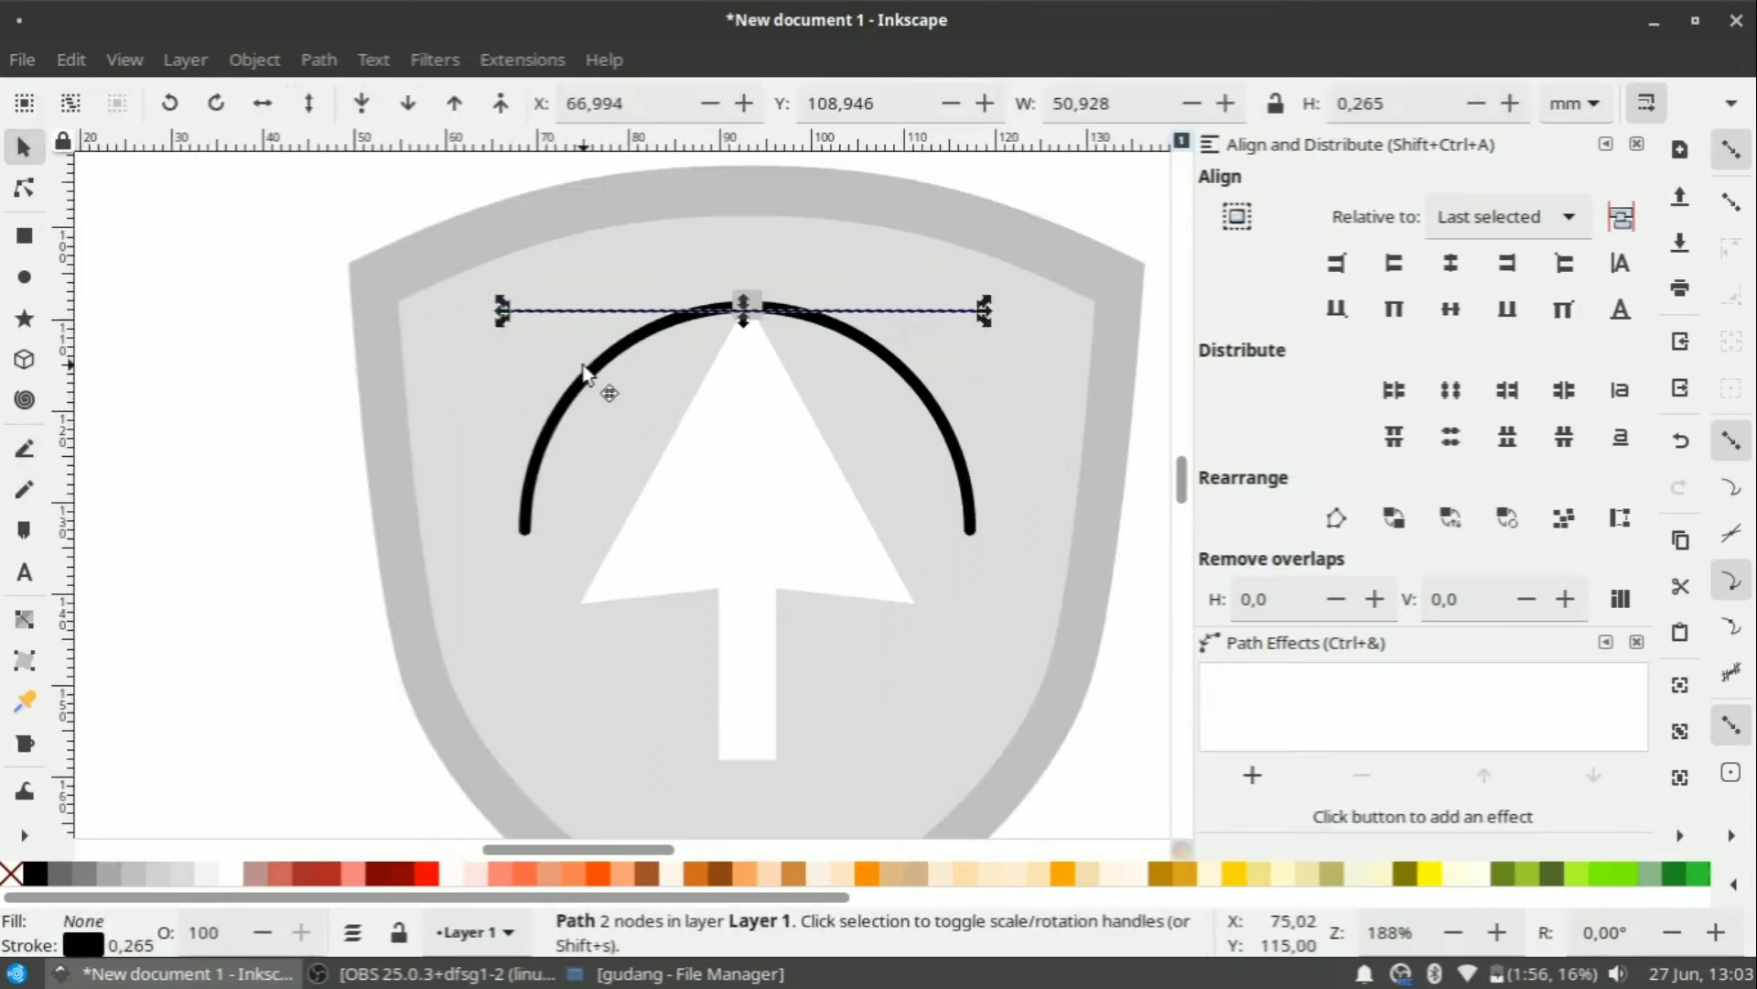
pyautogui.click(583, 368)
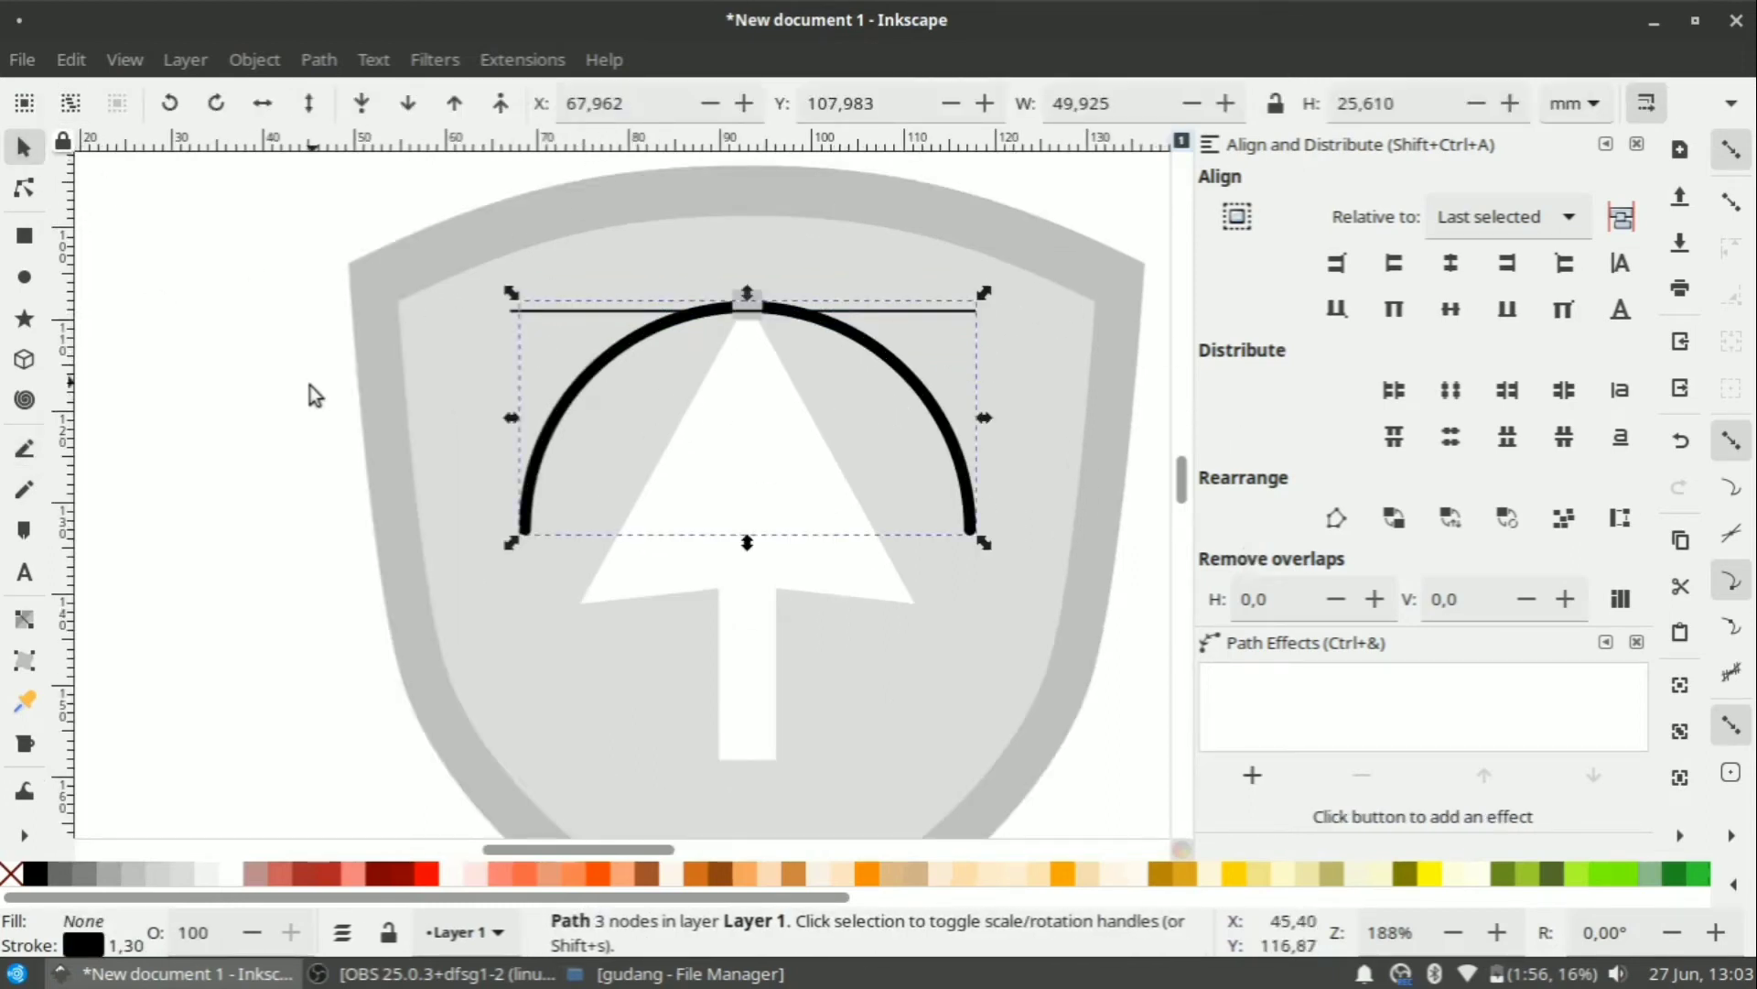
pyautogui.click(249, 424)
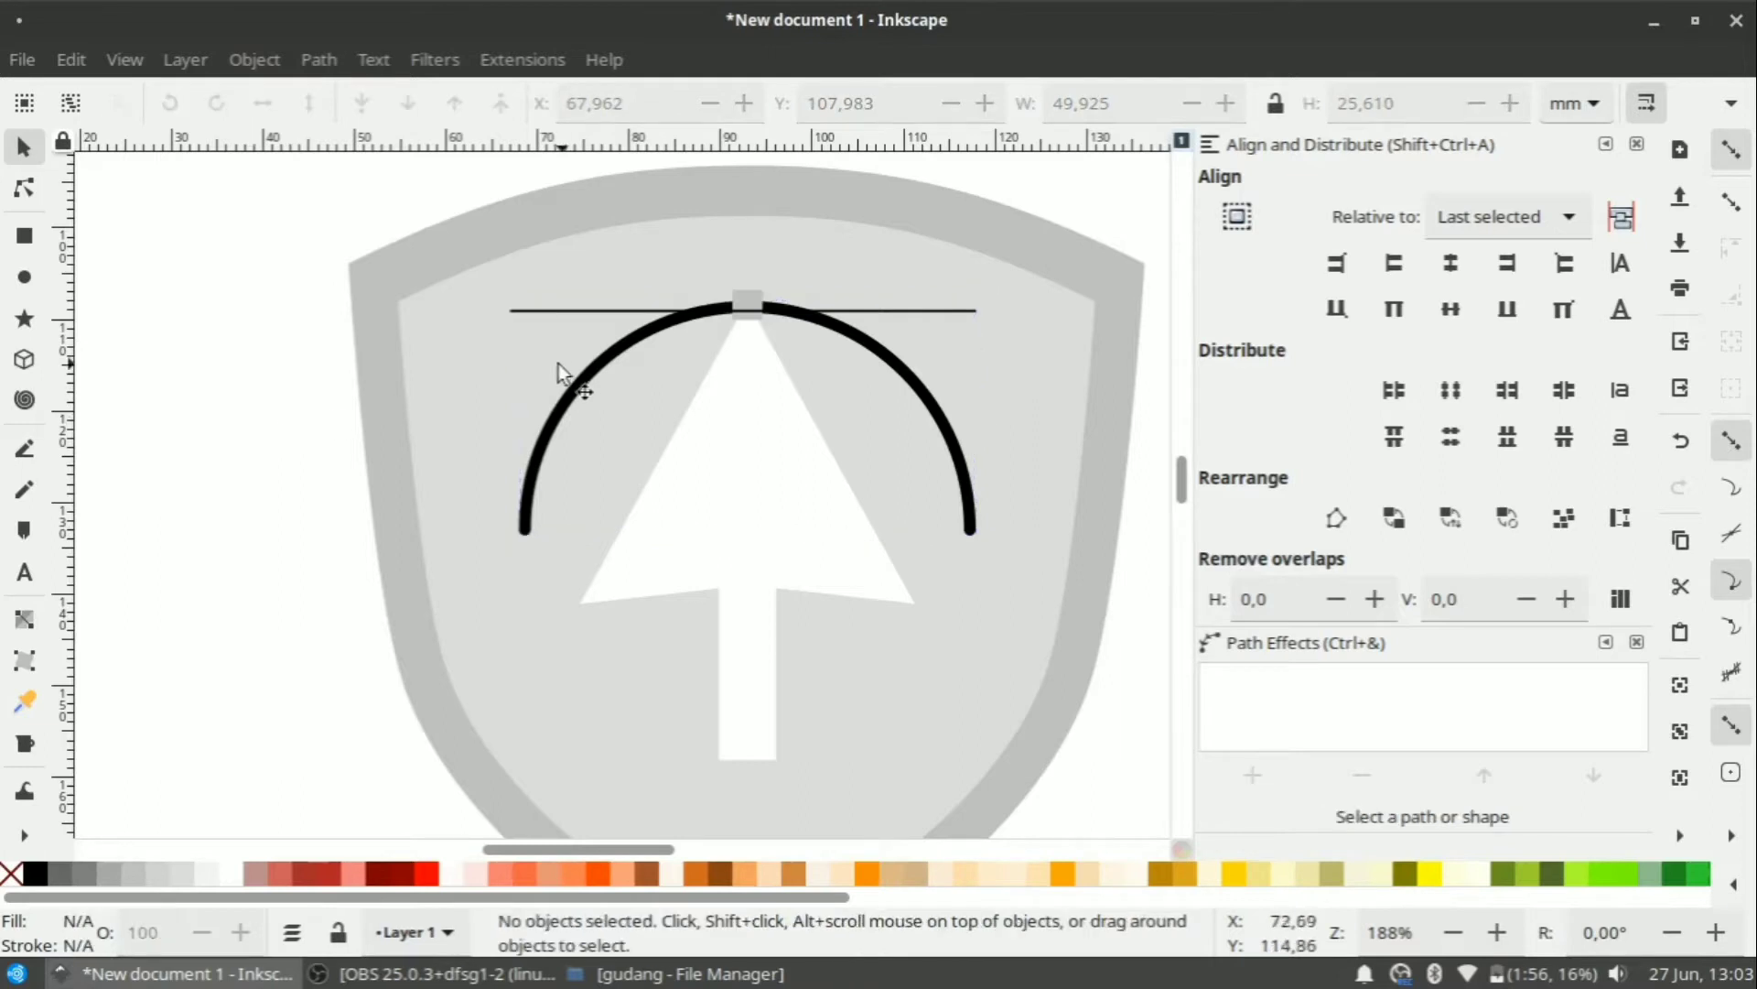
pyautogui.click(608, 348)
pyautogui.click(589, 312)
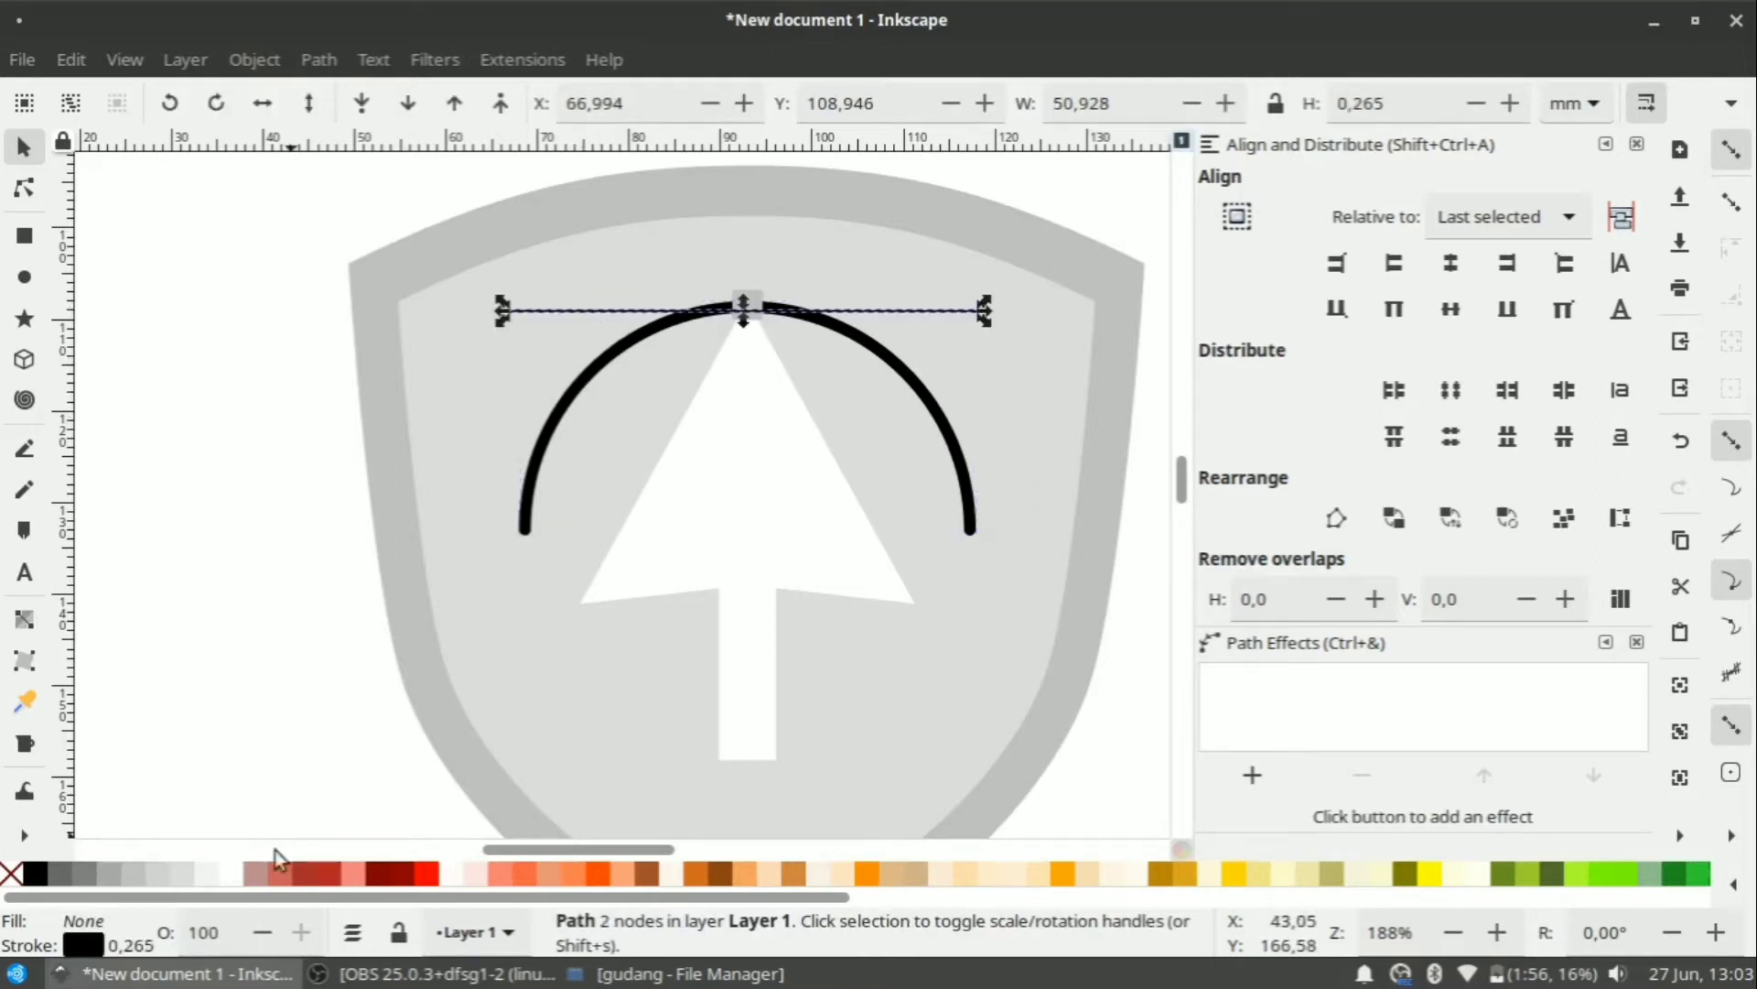
pyautogui.click(72, 943)
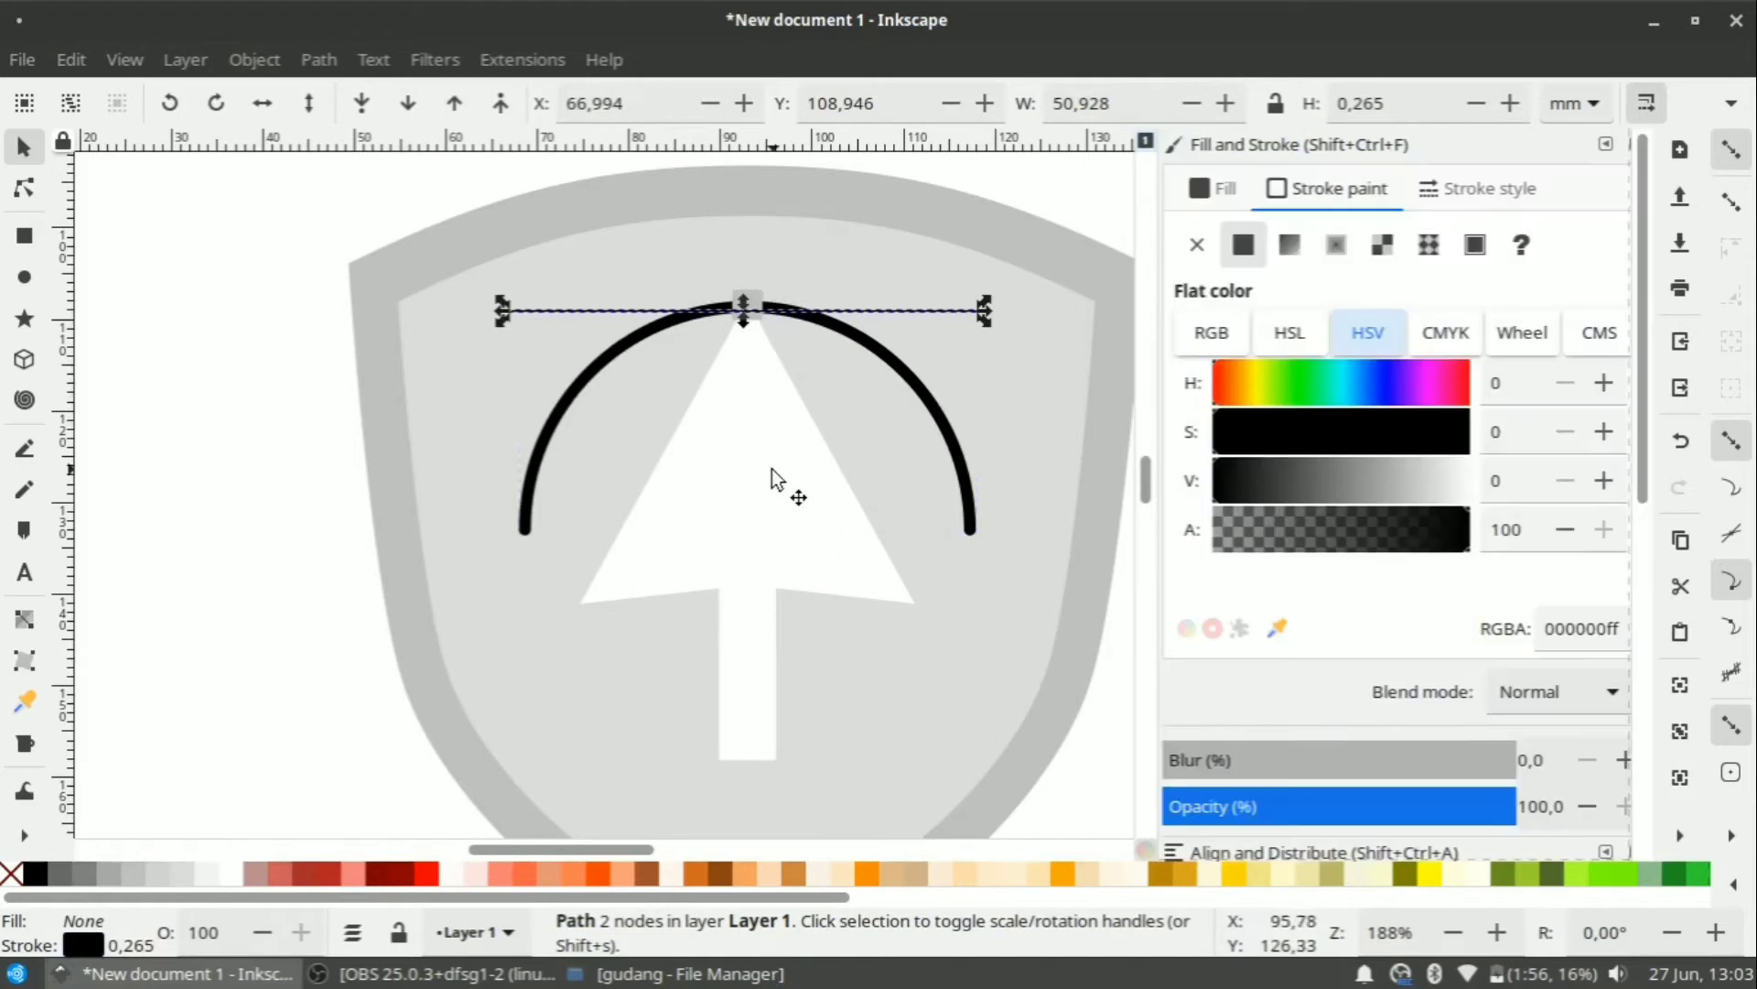
pyautogui.click(1464, 188)
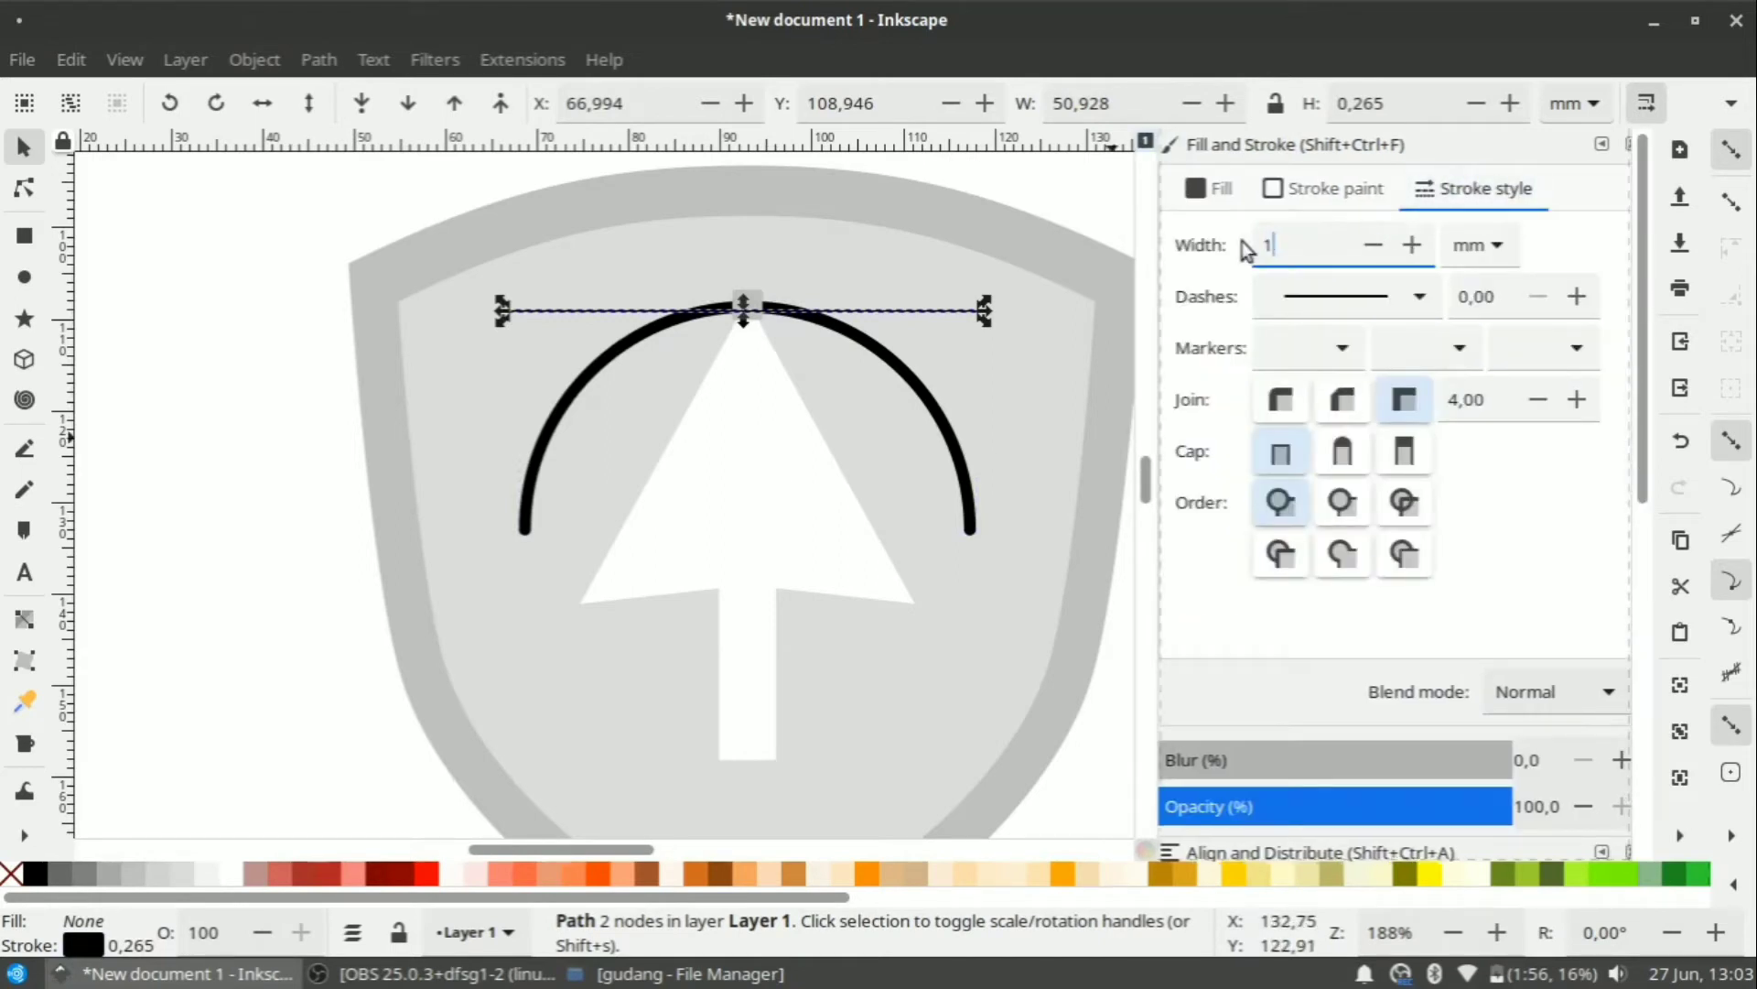
pyautogui.write('1')
pyautogui.press('Return')
pyautogui.click(31, 150)
pyautogui.click(316, 280)
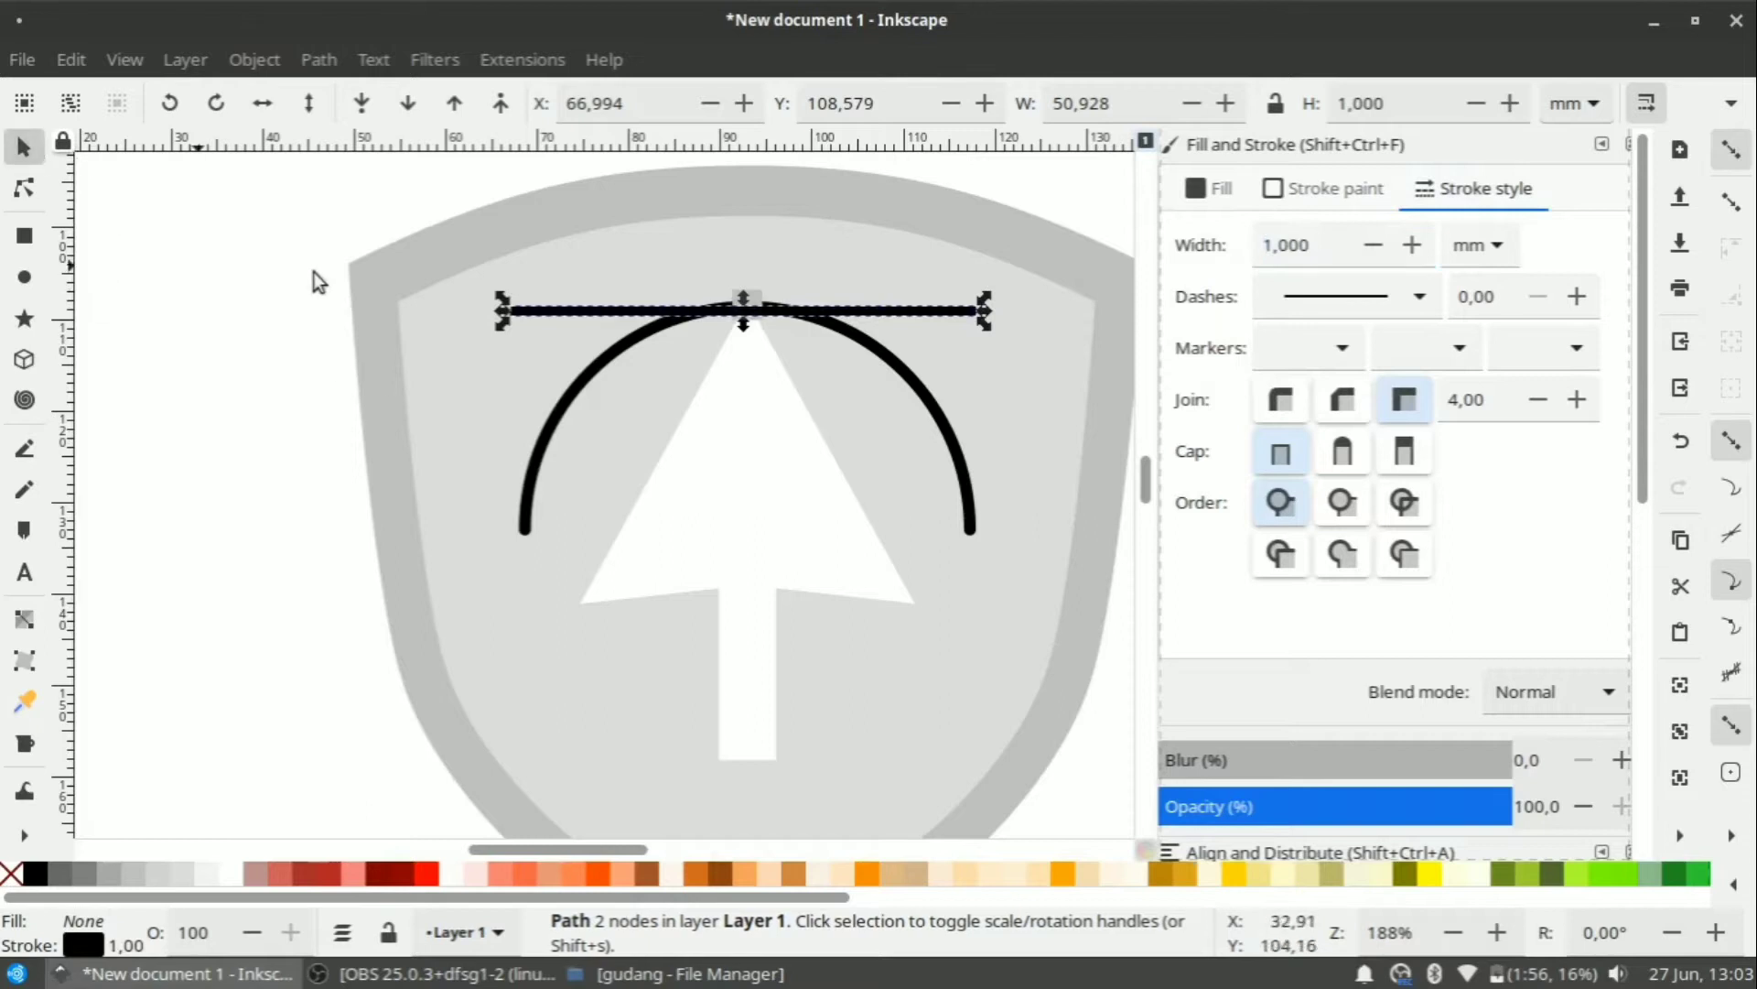
pyautogui.scroll(2, 774, 410)
pyautogui.click(765, 418)
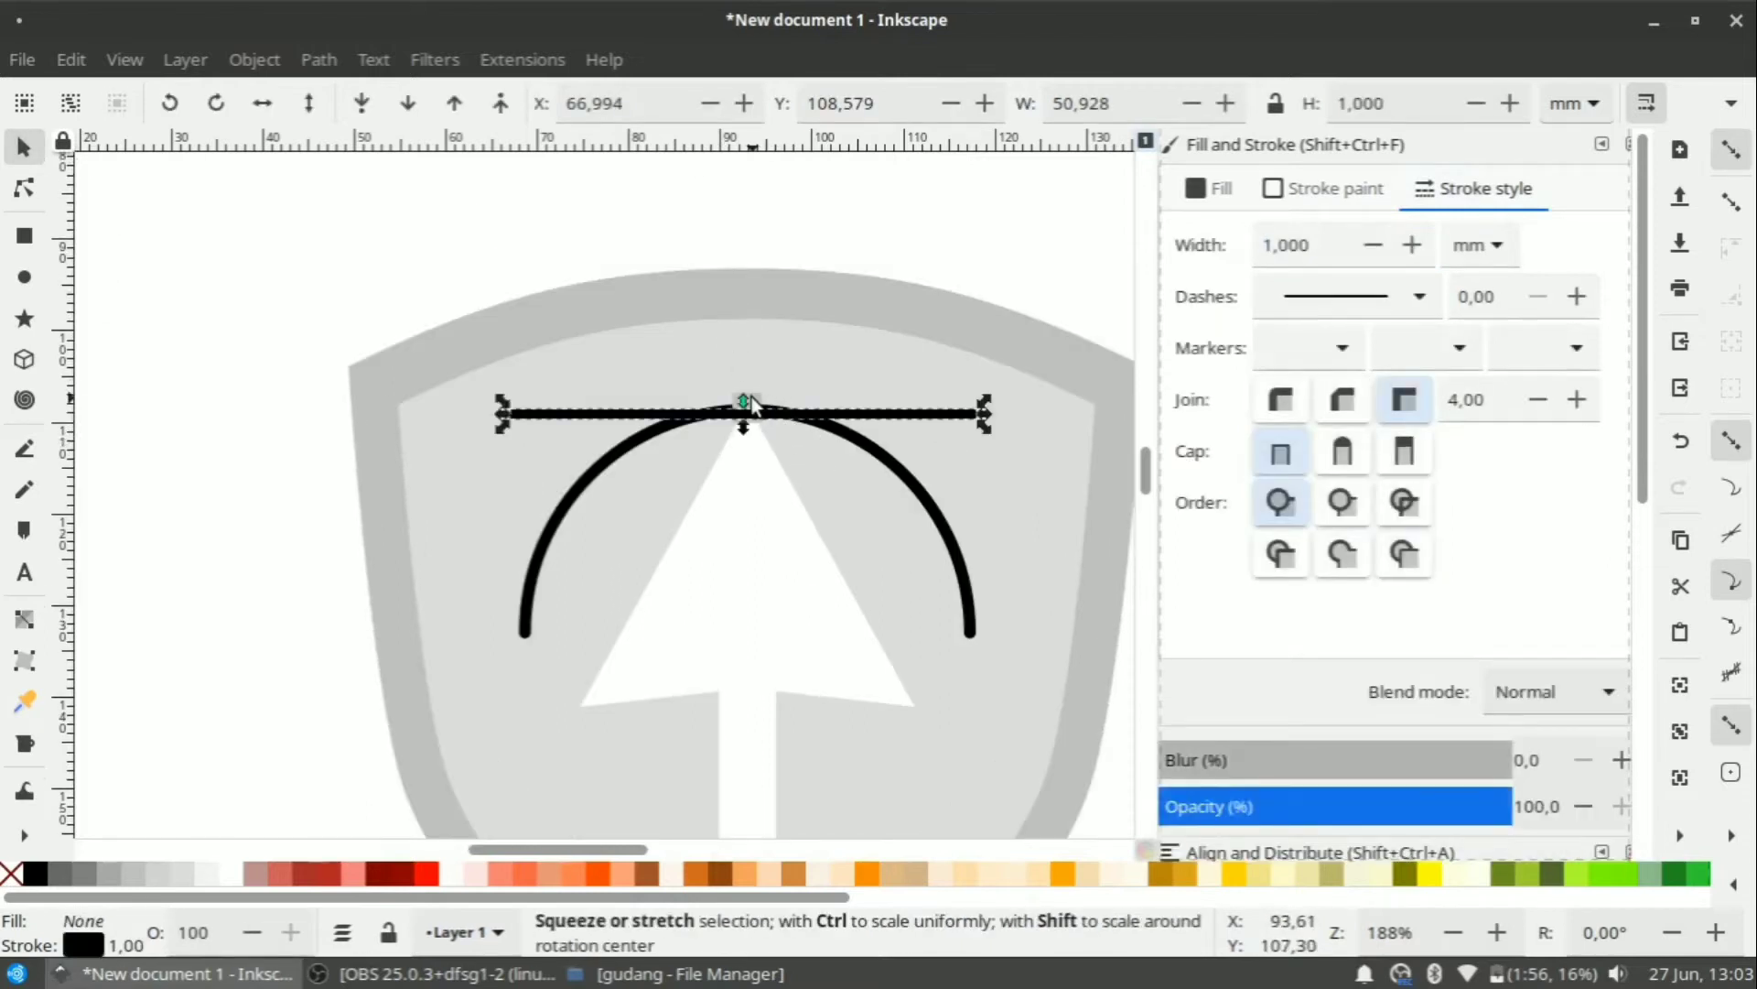
# Try centring the grey square and line on a shared horizontal axis, then undo it.
pyautogui.press('Escape')
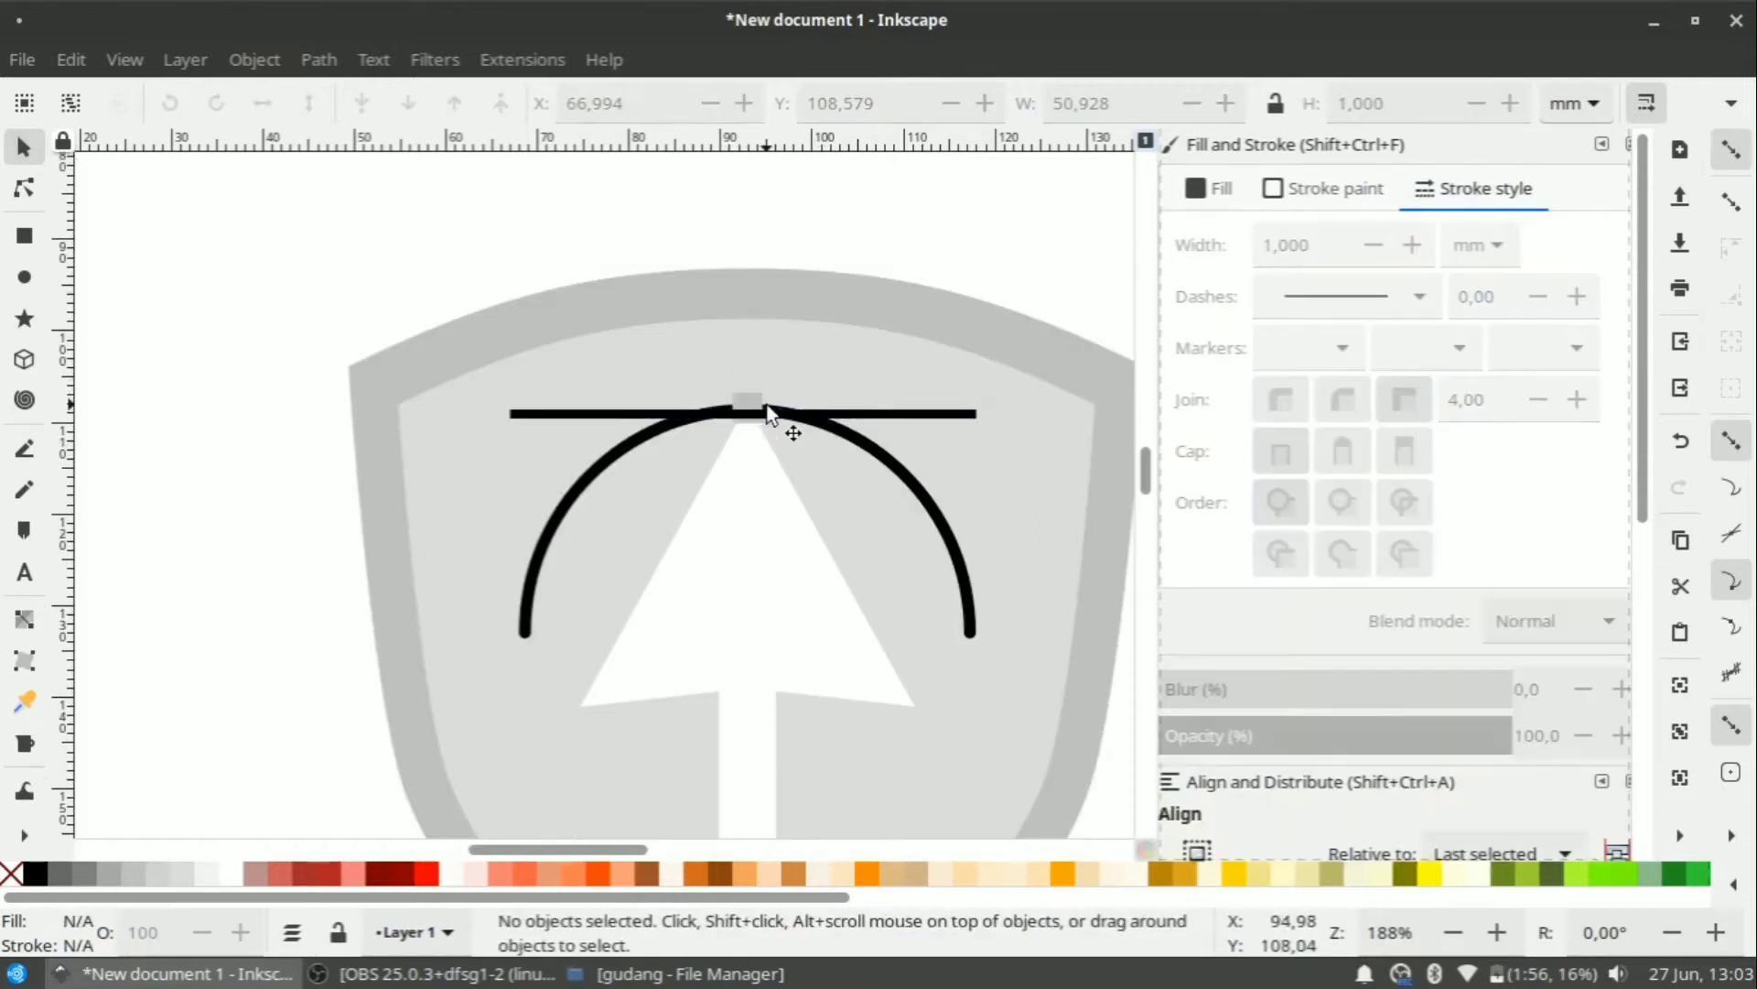
pyautogui.keyDown('ctrl'); pyautogui.scroll(3, 758, 408); pyautogui.keyUp('ctrl')
pyautogui.click(756, 403)
pyautogui.keyDown('shift'); pyautogui.click(837, 426); pyautogui.keyUp('shift')
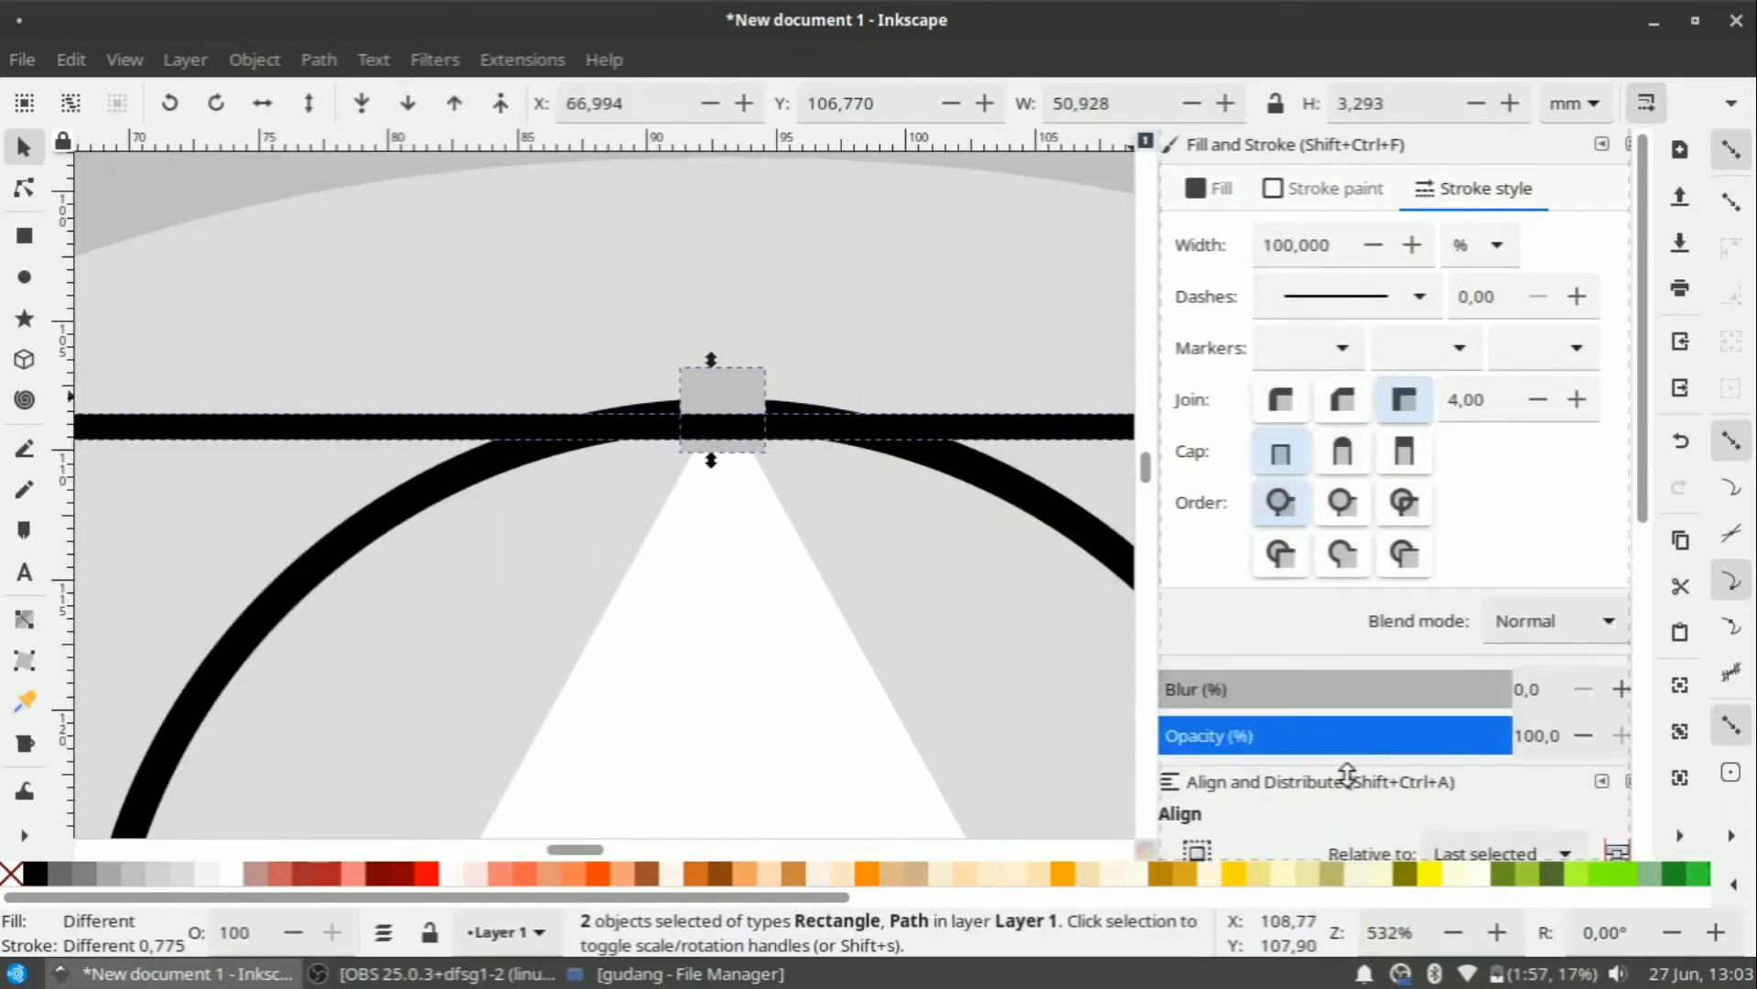
pyautogui.scroll(-5, 1335, 789)
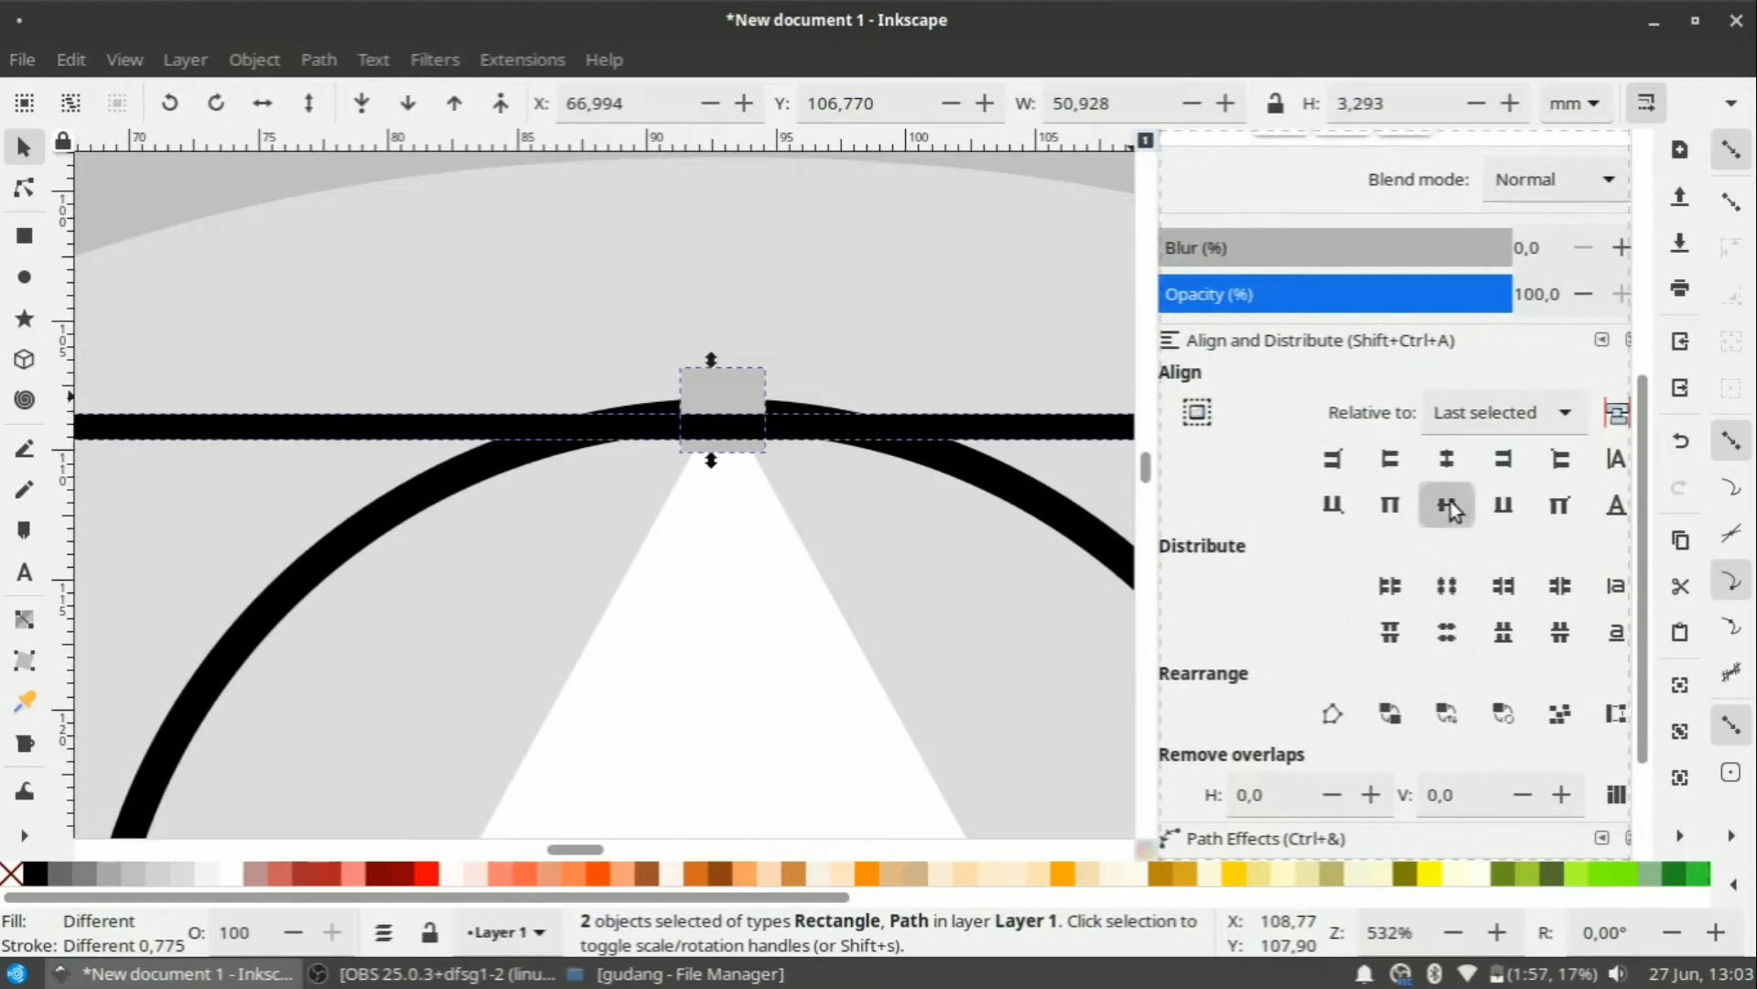
pyautogui.click(1447, 505)
pyautogui.hotkey('ctrl', 'z')
# Centre the horizontal line vertically on the small grey square.
pyautogui.click(716, 295)
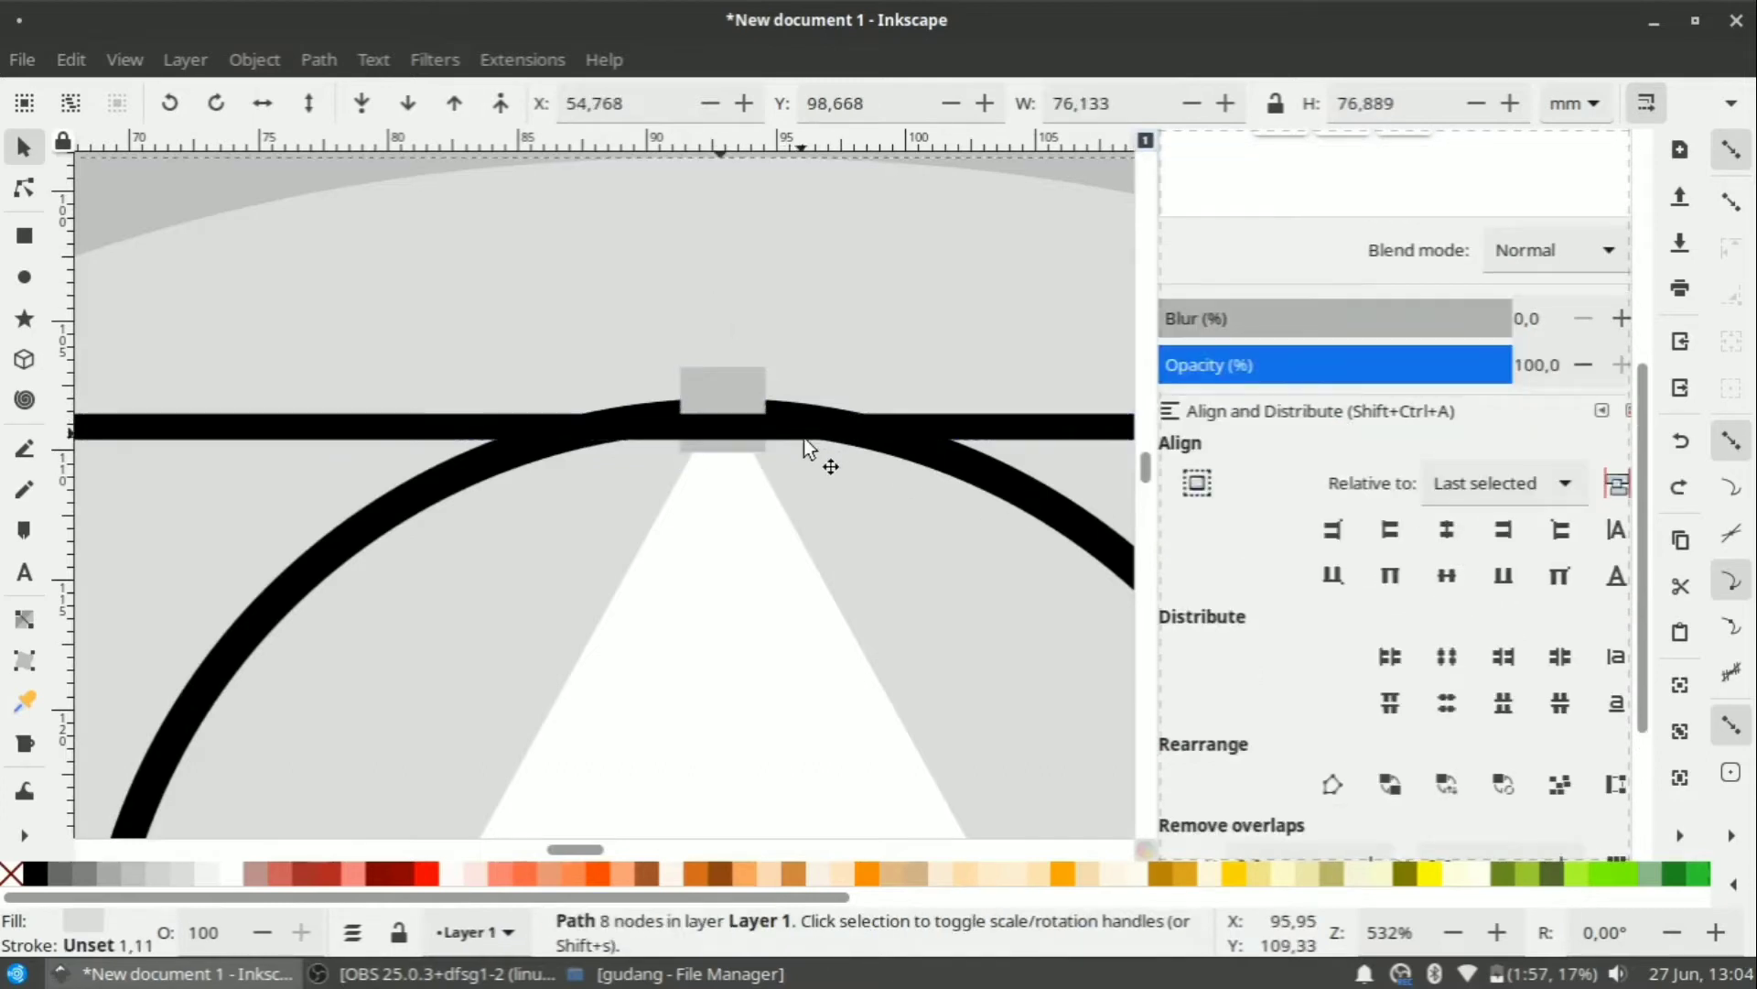
pyautogui.click(802, 431)
pyautogui.keyDown('shift'); pyautogui.click(752, 392); pyautogui.keyUp('shift')
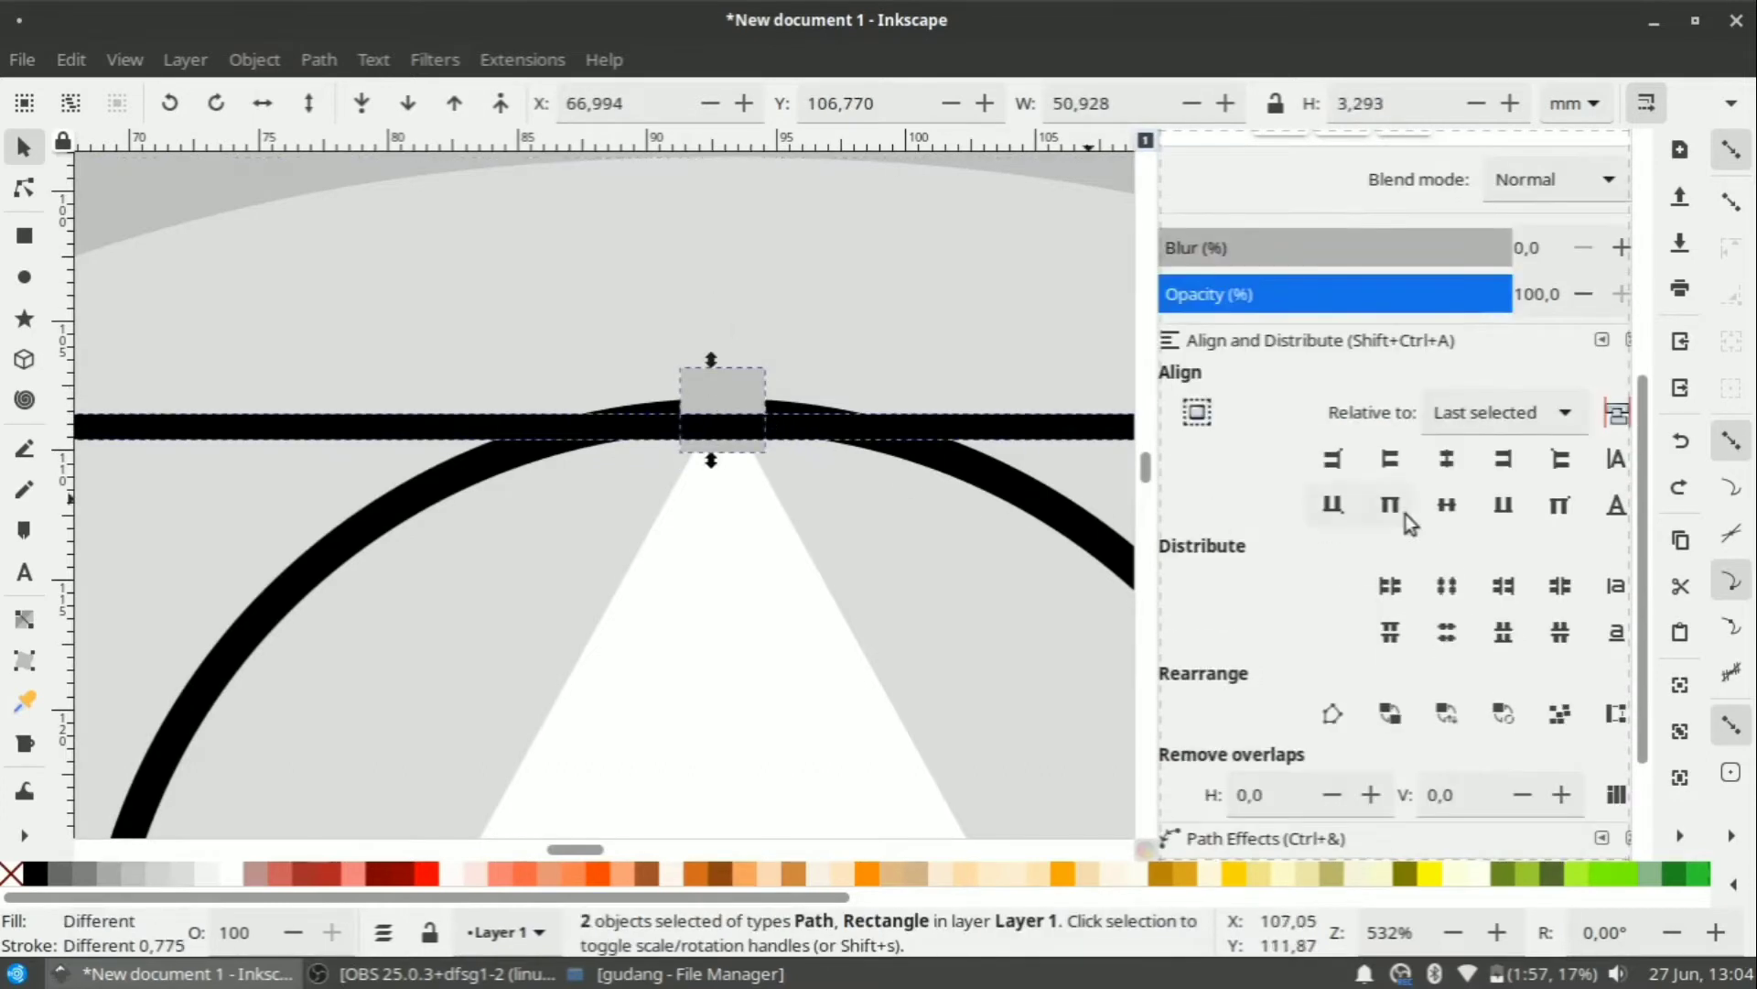
pyautogui.click(1459, 509)
pyautogui.scroll(-4, 799, 509)
pyautogui.click(1008, 321)
pyautogui.scroll(1, 966, 487)
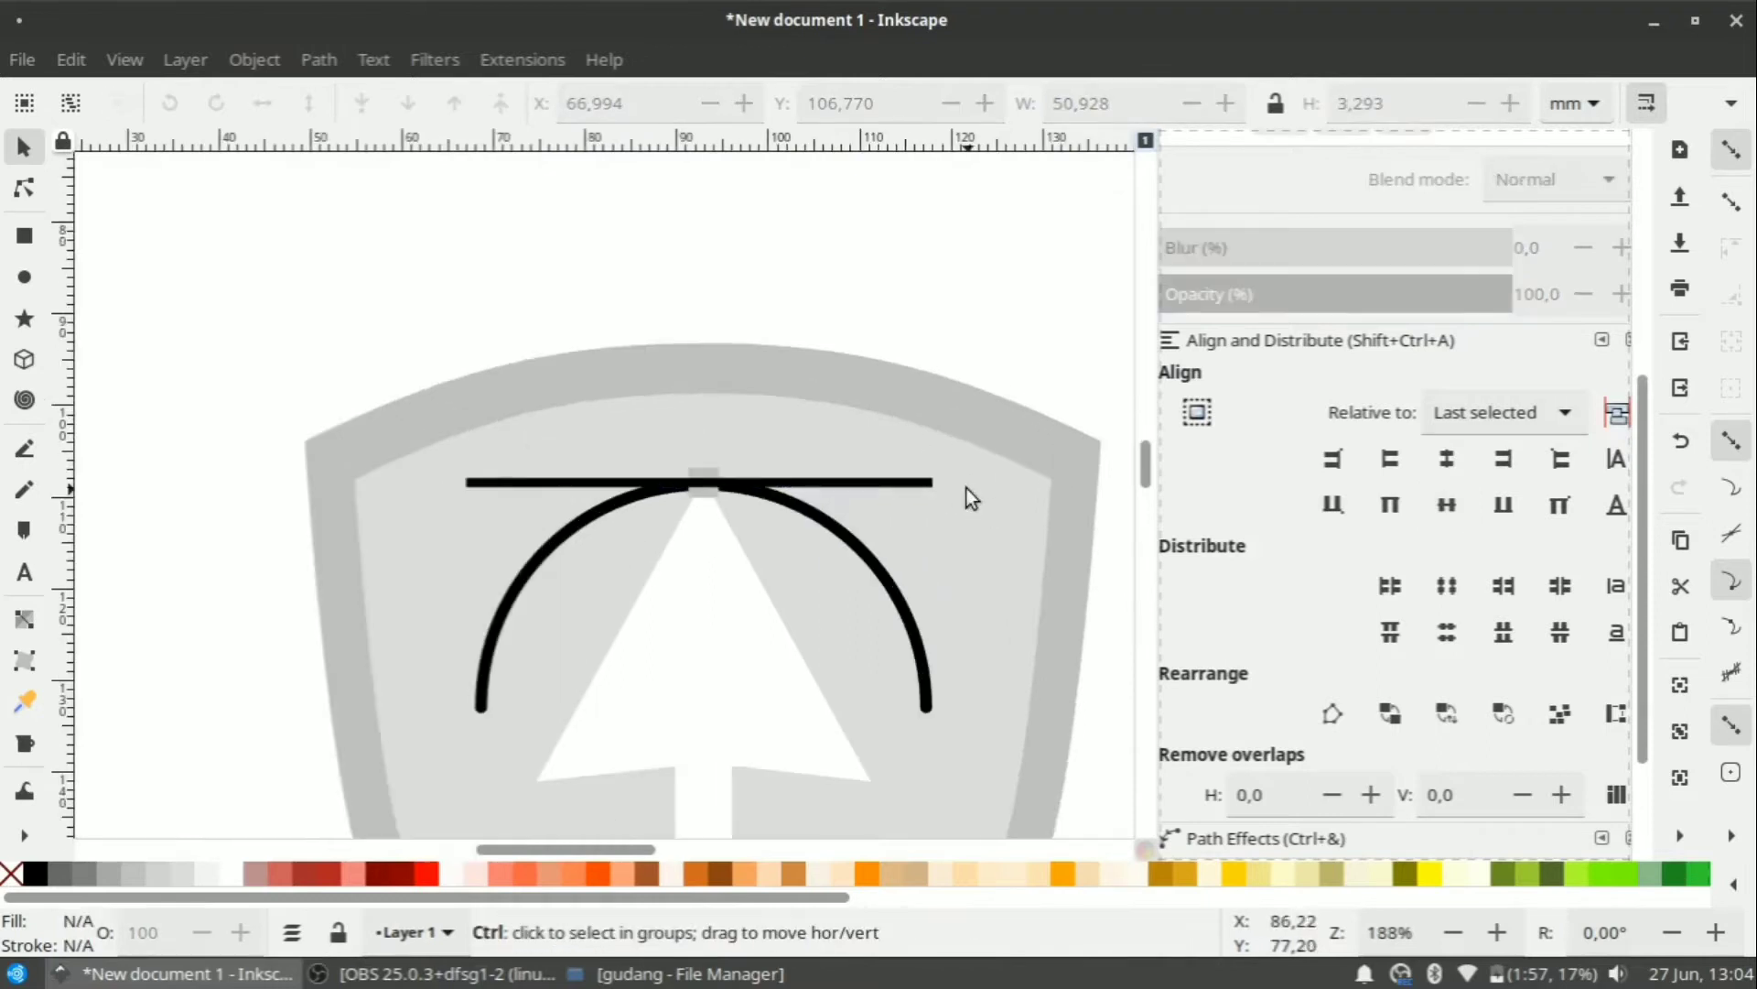
pyautogui.scroll(1, 443, 479)
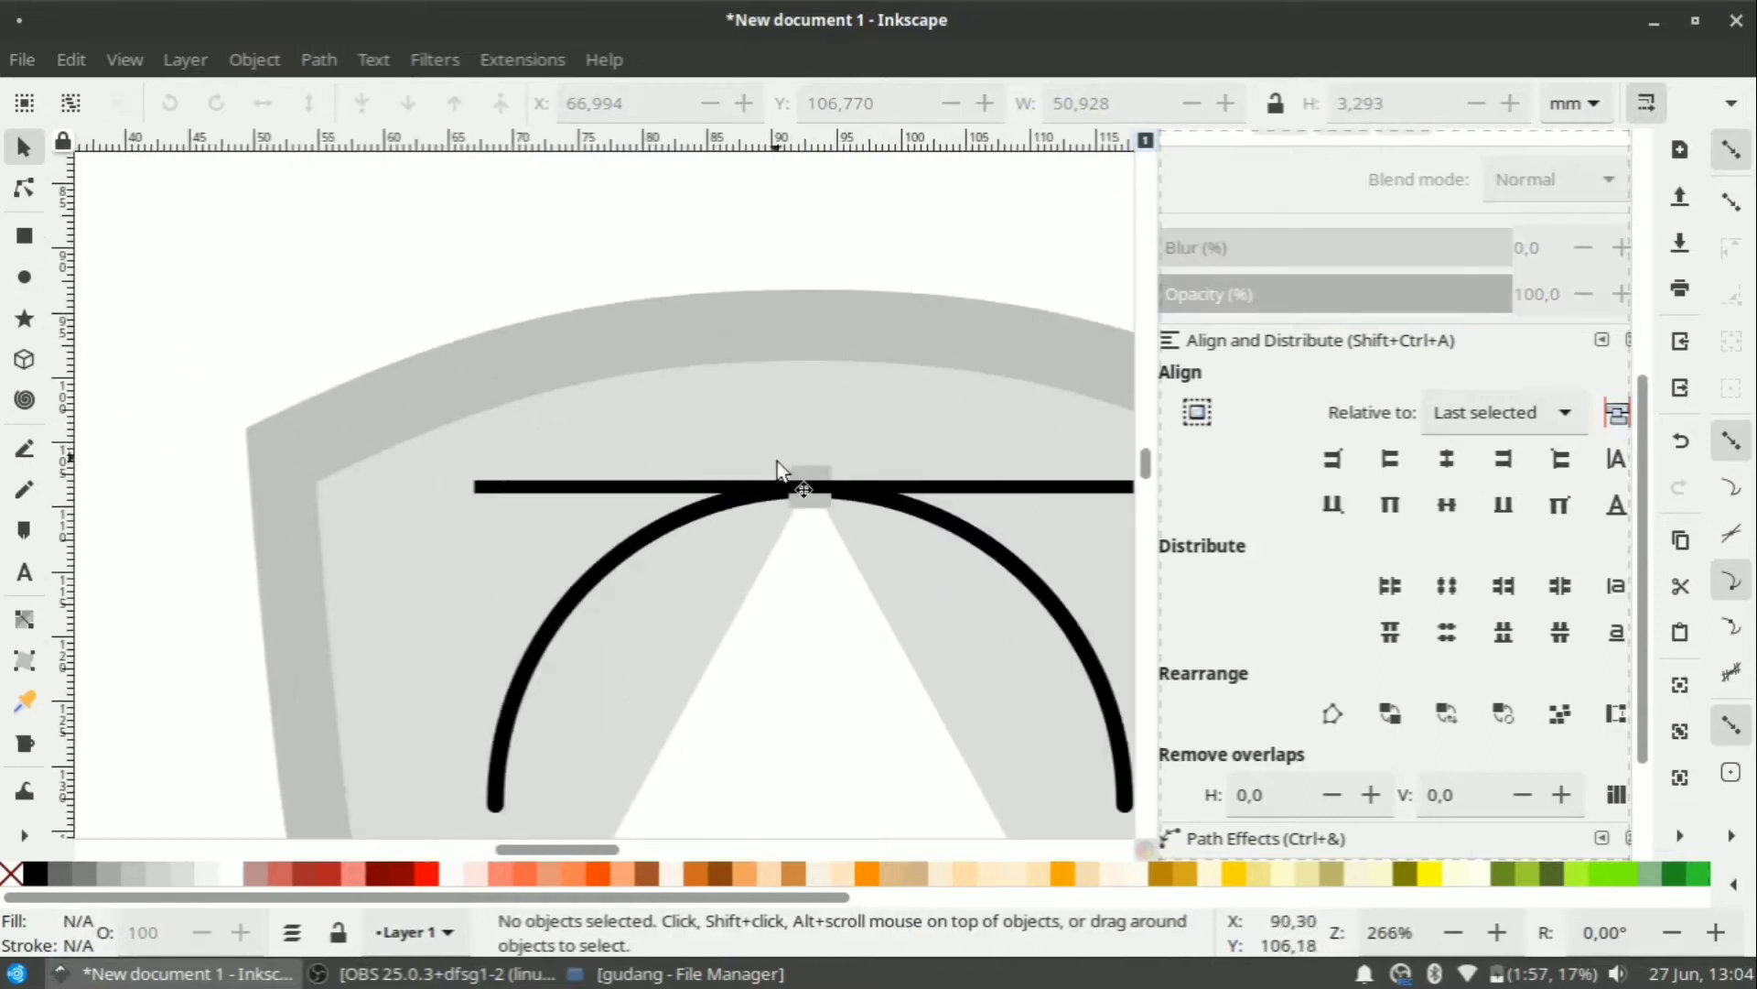
pyautogui.click(812, 485)
pyautogui.click(821, 472)
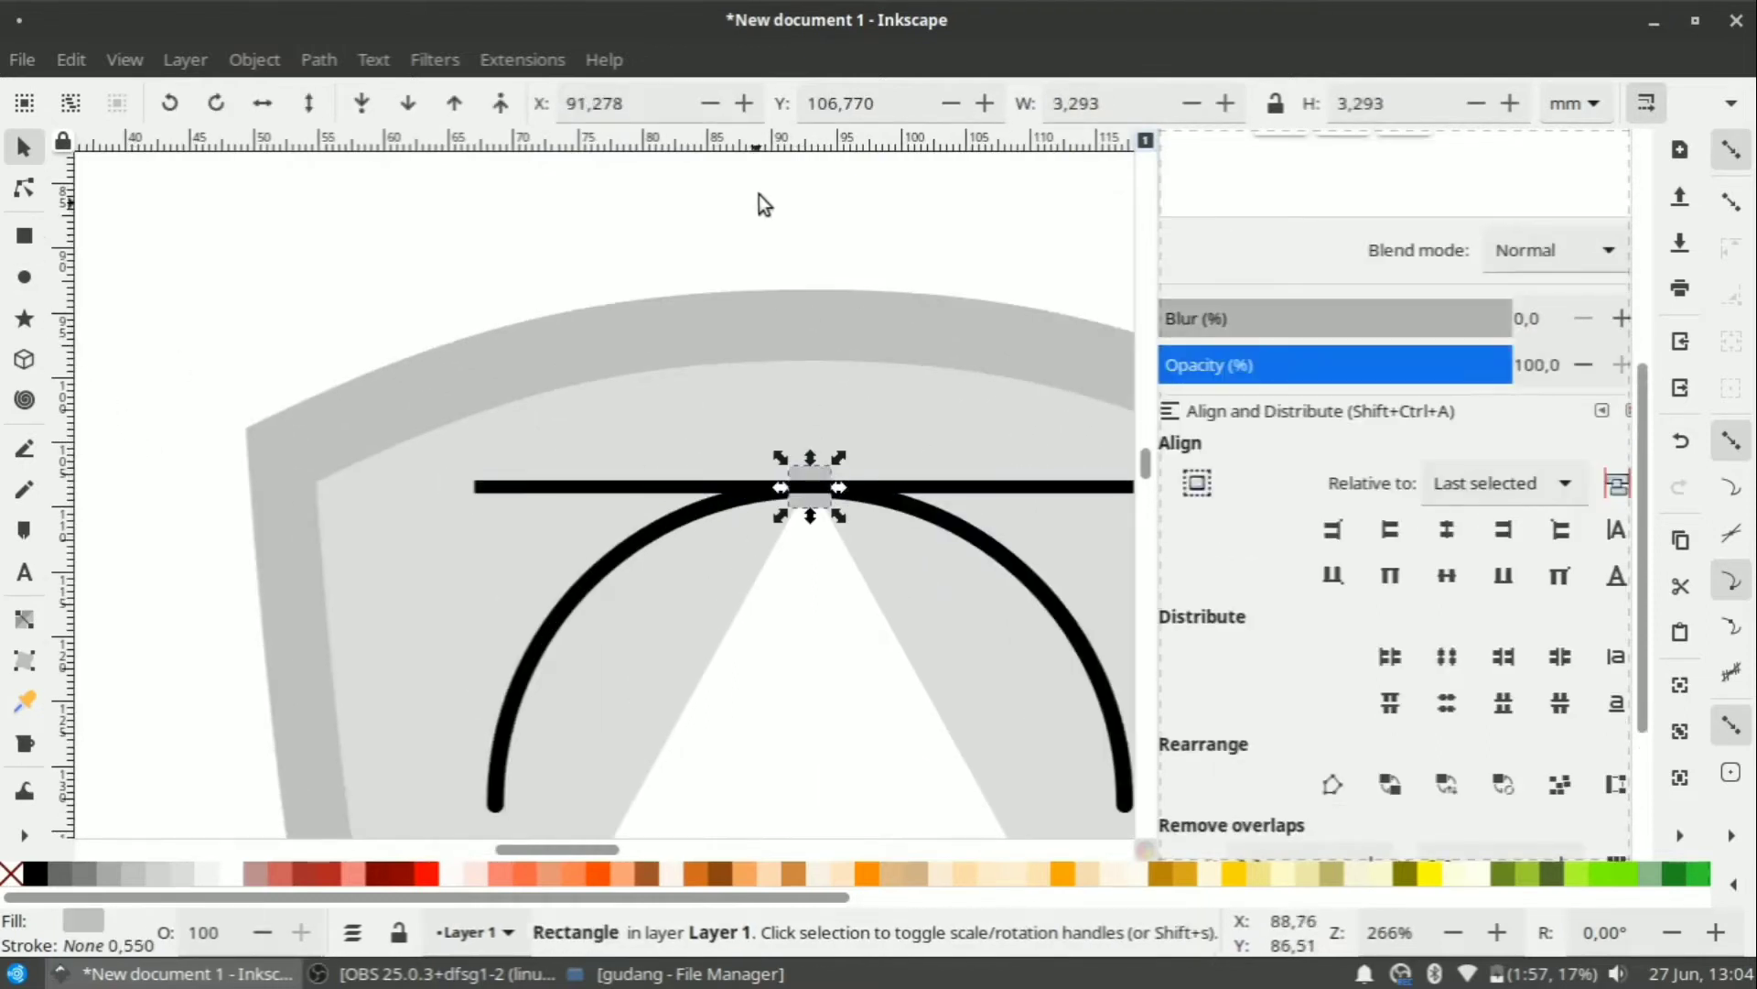
pyautogui.click(759, 194)
# Draw a small 2.836 mm grey circle at the line's left end.
pyautogui.click(28, 280)
pyautogui.moveTo(442, 472); pyautogui.dragTo(477, 520)
pyautogui.scroll(3, 478, 518)
pyautogui.click(24, 156)
pyautogui.scroll(-1, 89, 267)
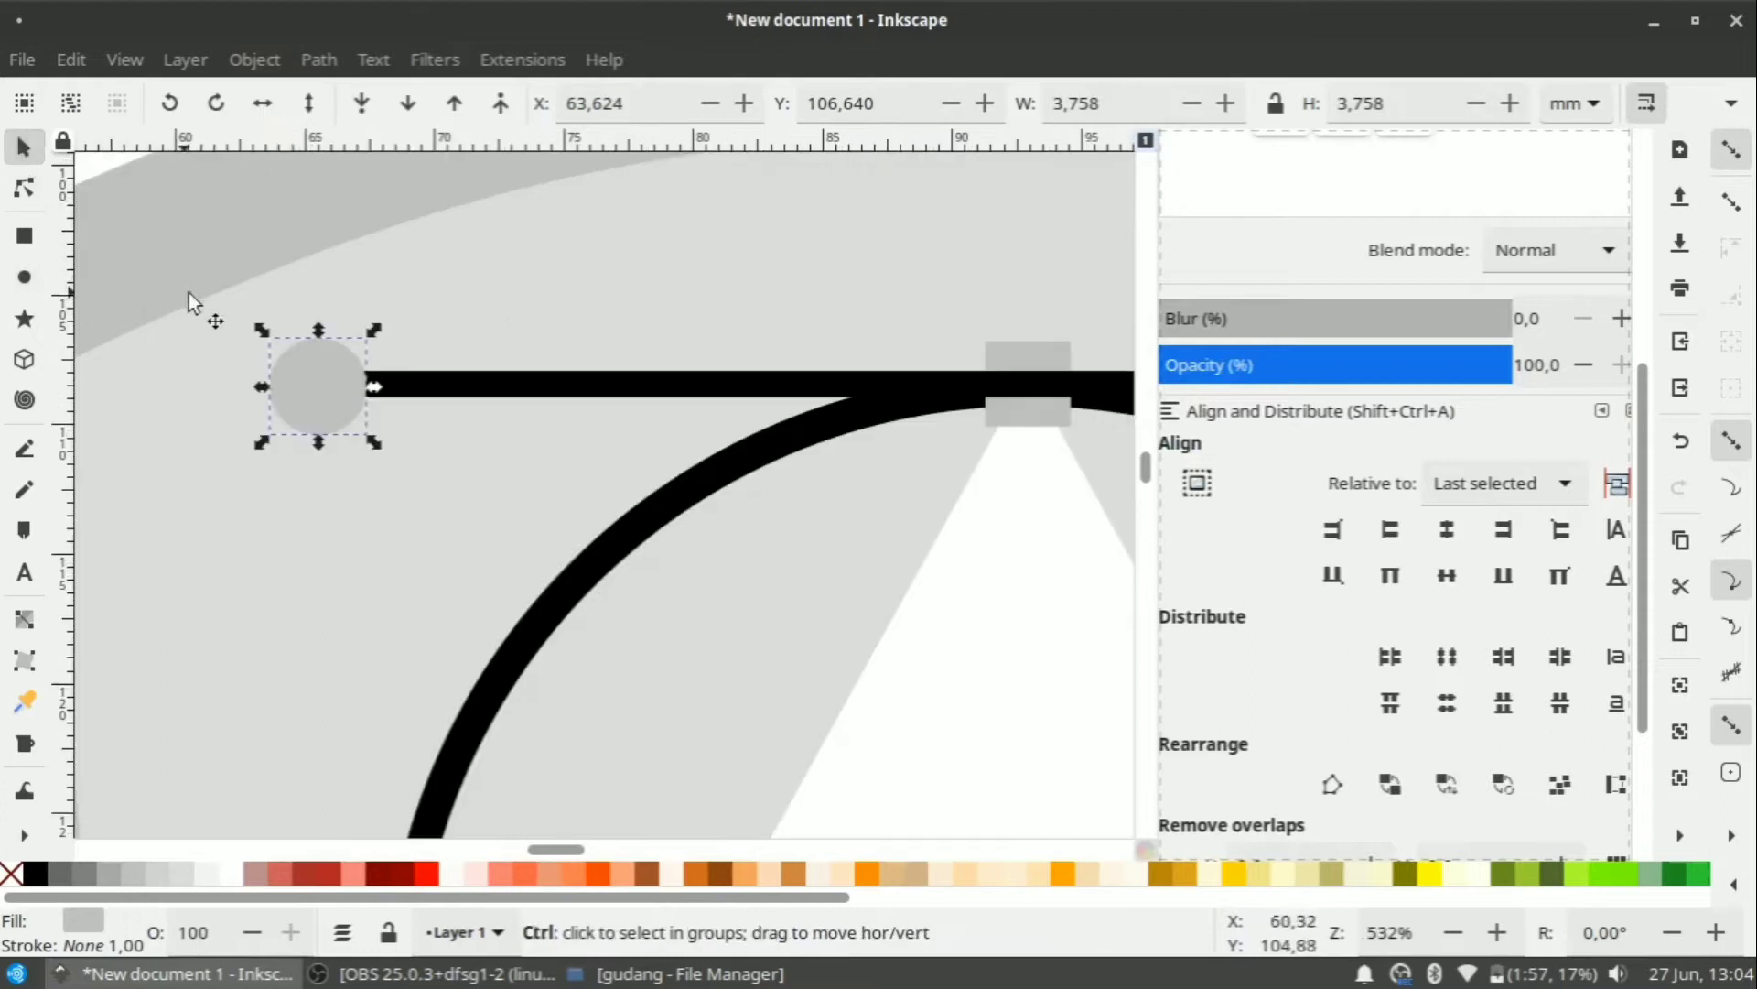
pyautogui.moveTo(321, 388); pyautogui.dragTo(349, 388)
pyautogui.scroll(-2, 290, 368)
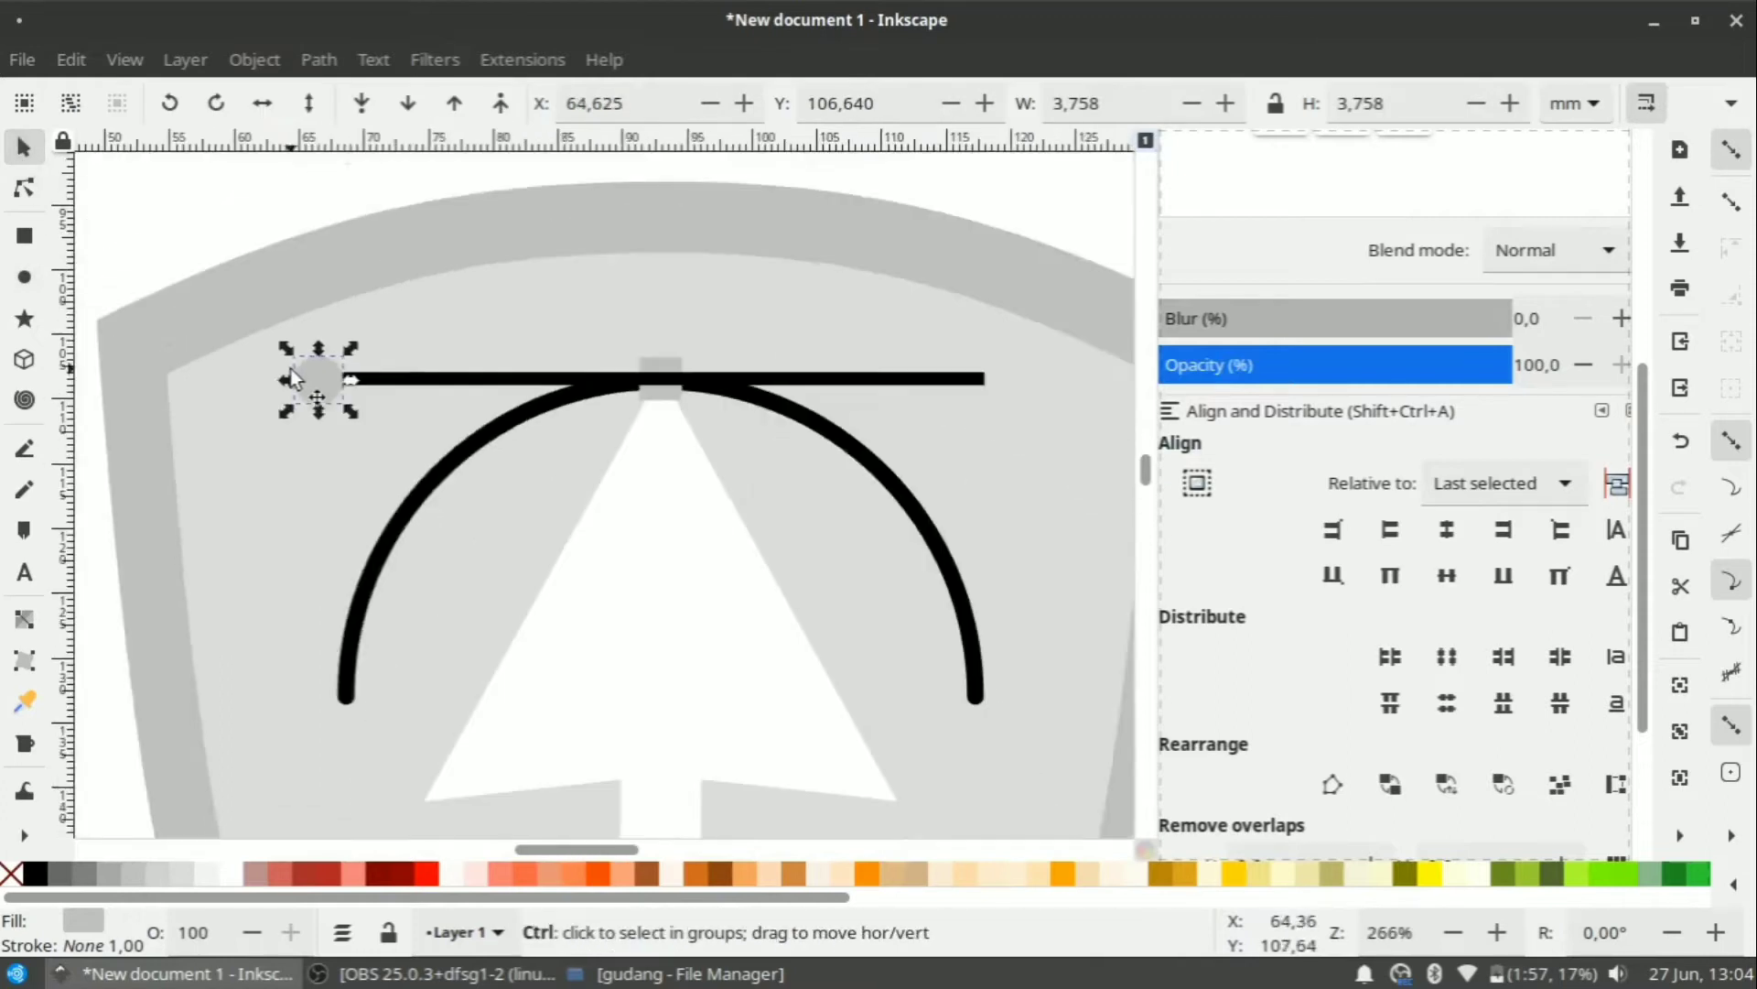
pyautogui.scroll(-1, 289, 368)
pyautogui.scroll(4, 310, 375)
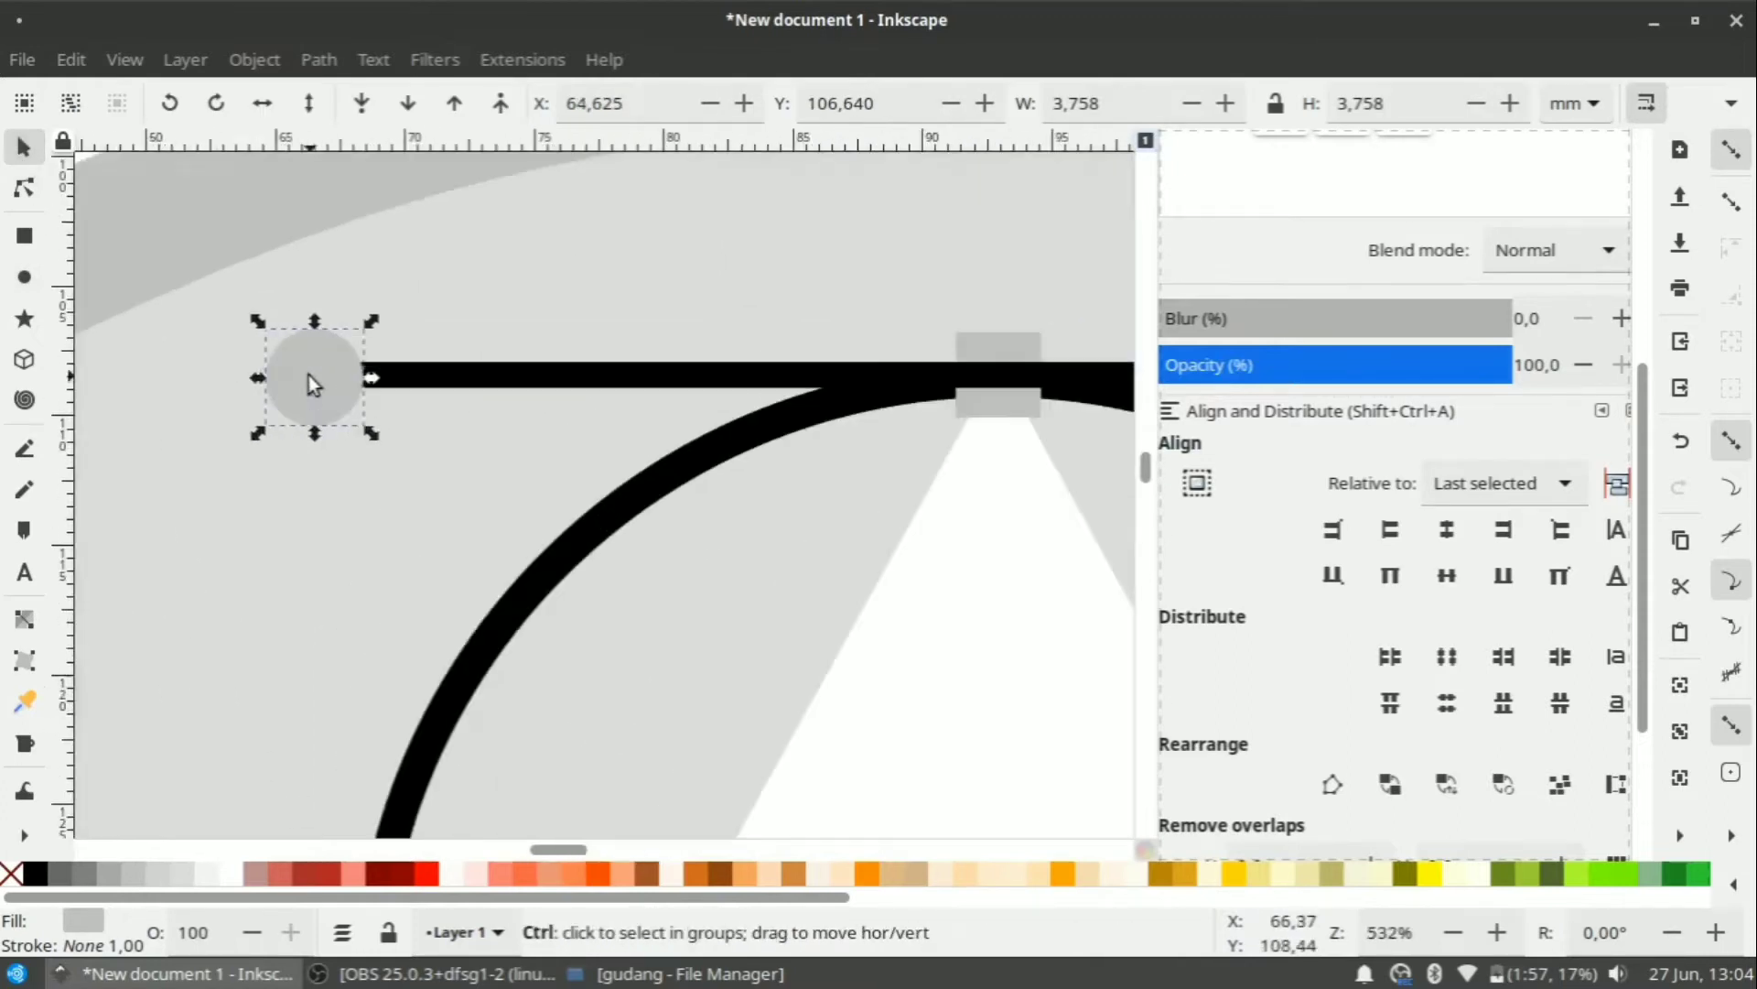
pyautogui.moveTo(391, 458); pyautogui.dragTo(377, 434)
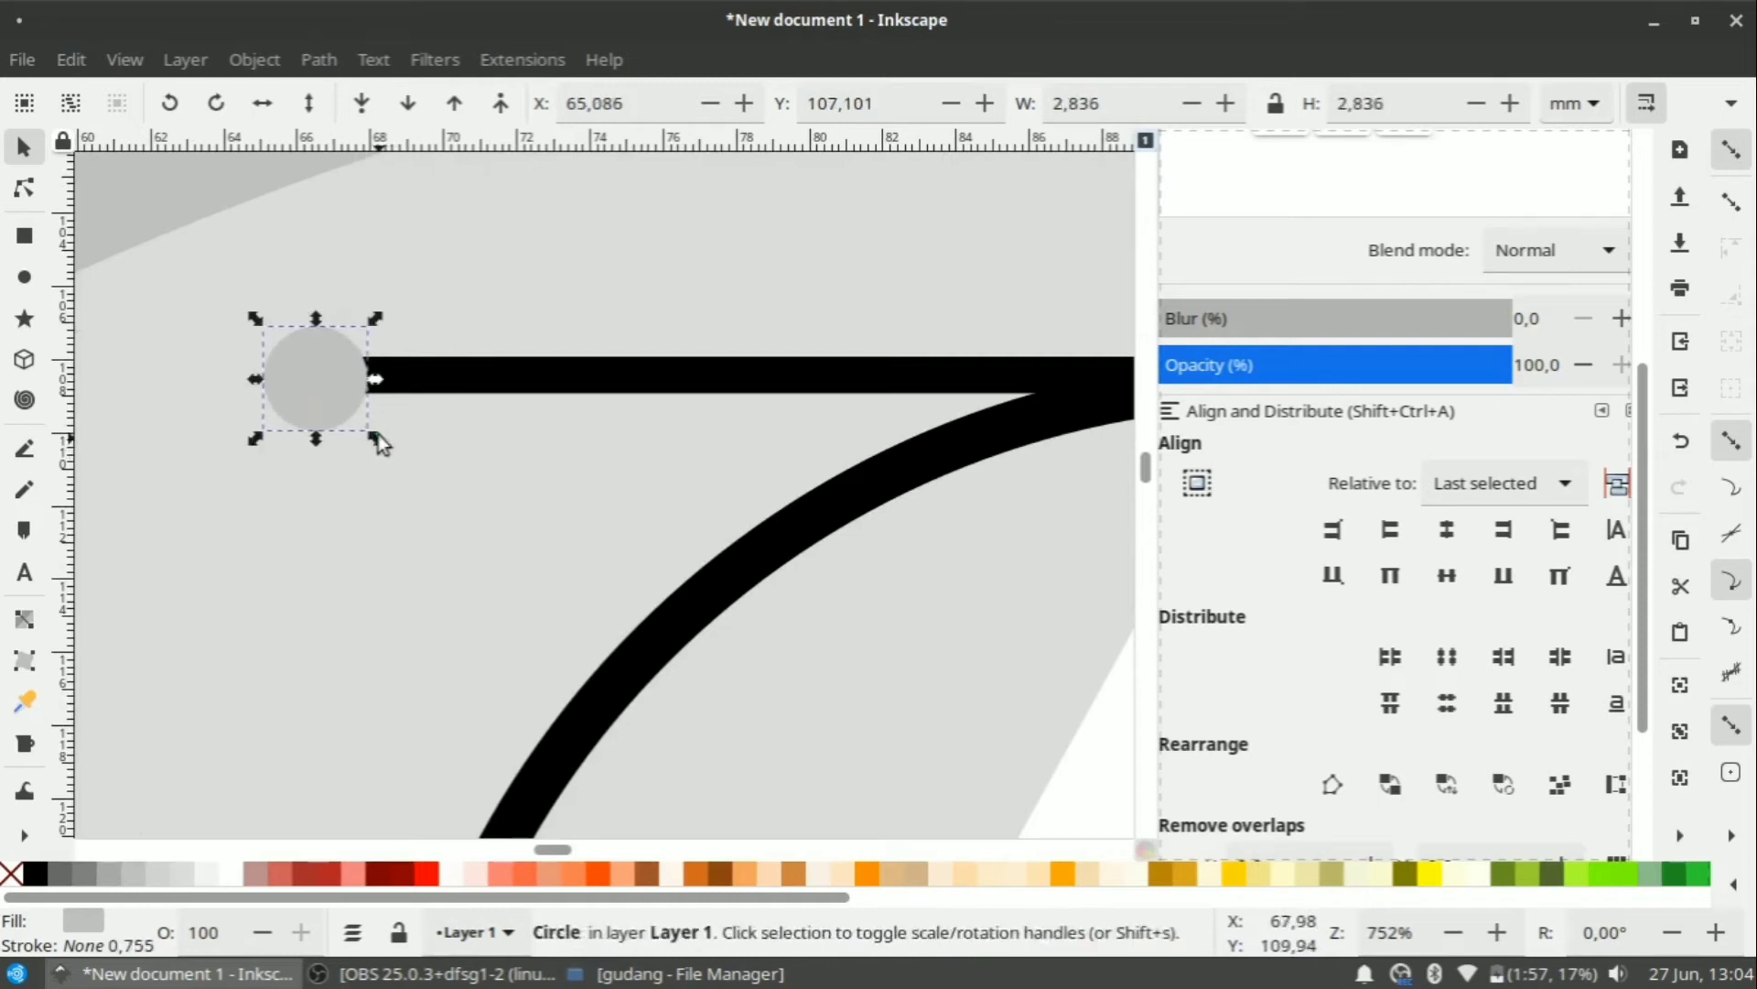
# Duplicate the small circle and move the copy right along the line.
pyautogui.rightClick(315, 361)
pyautogui.click(406, 304)
pyautogui.scroll(-2, 324, 361)
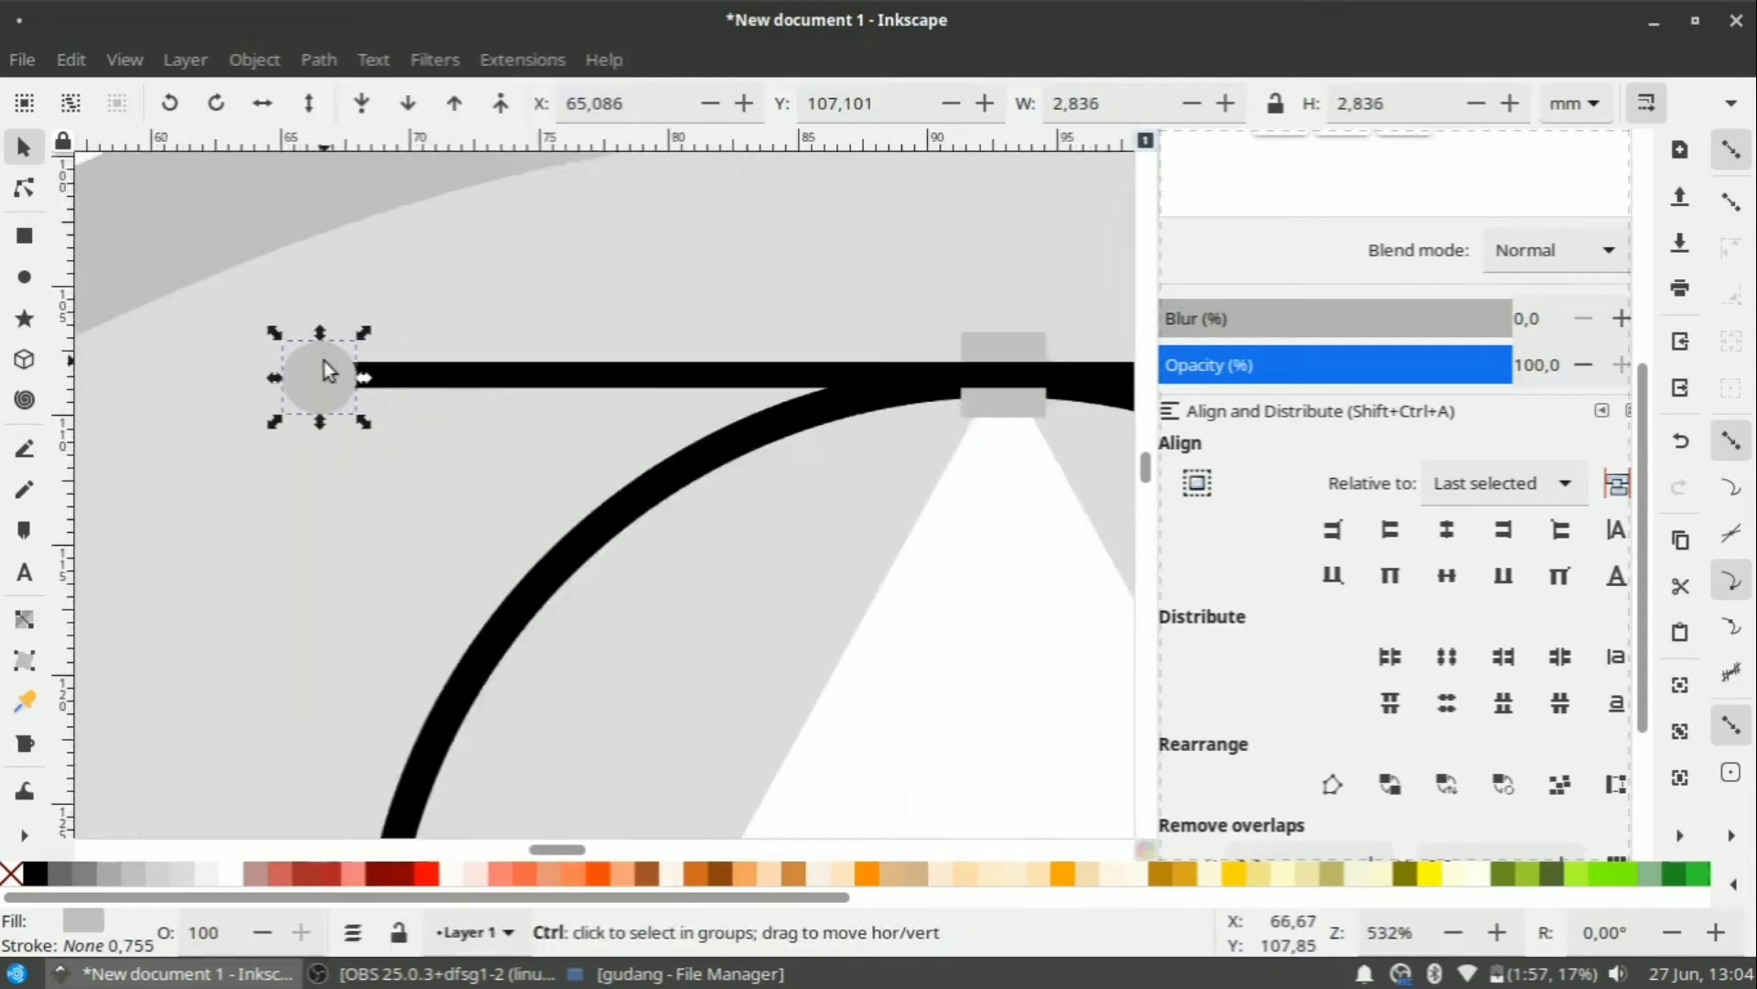
pyautogui.moveTo(331, 368); pyautogui.dragTo(1007, 369)
pyautogui.scroll(-3, 629, 369)
pyautogui.scroll(2, 629, 369)
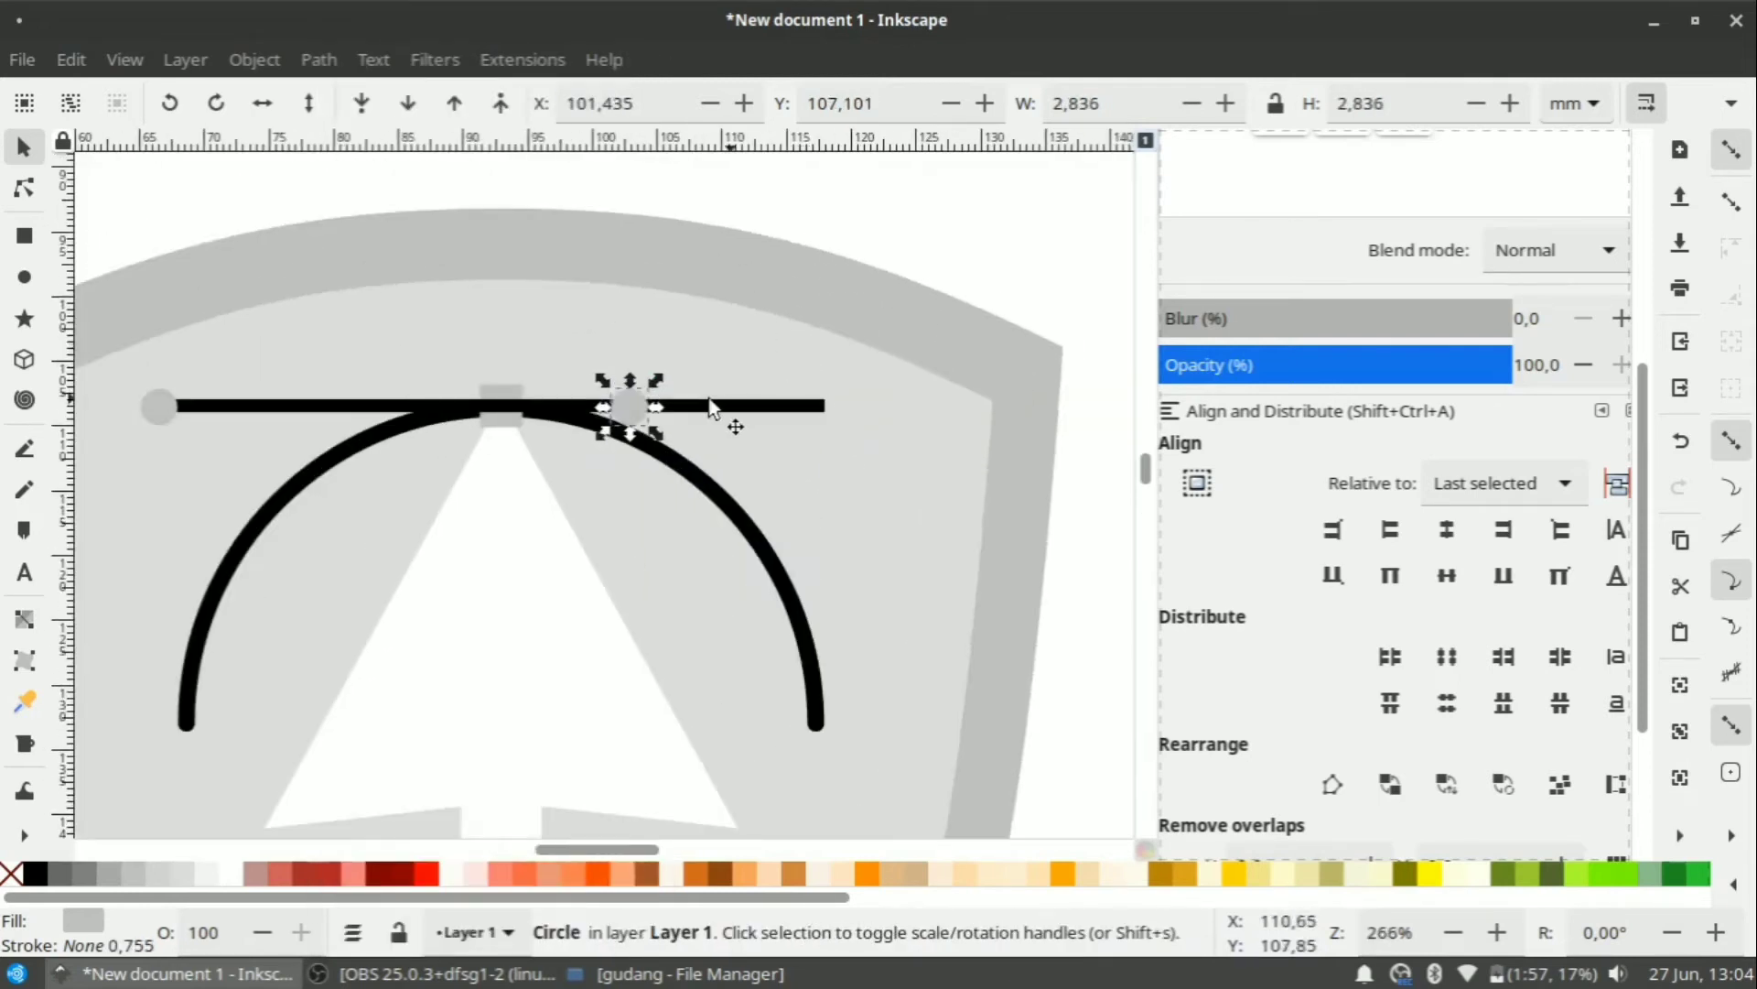
pyautogui.keyDown('shift'); pyautogui.click(789, 408); pyautogui.keyUp('shift')
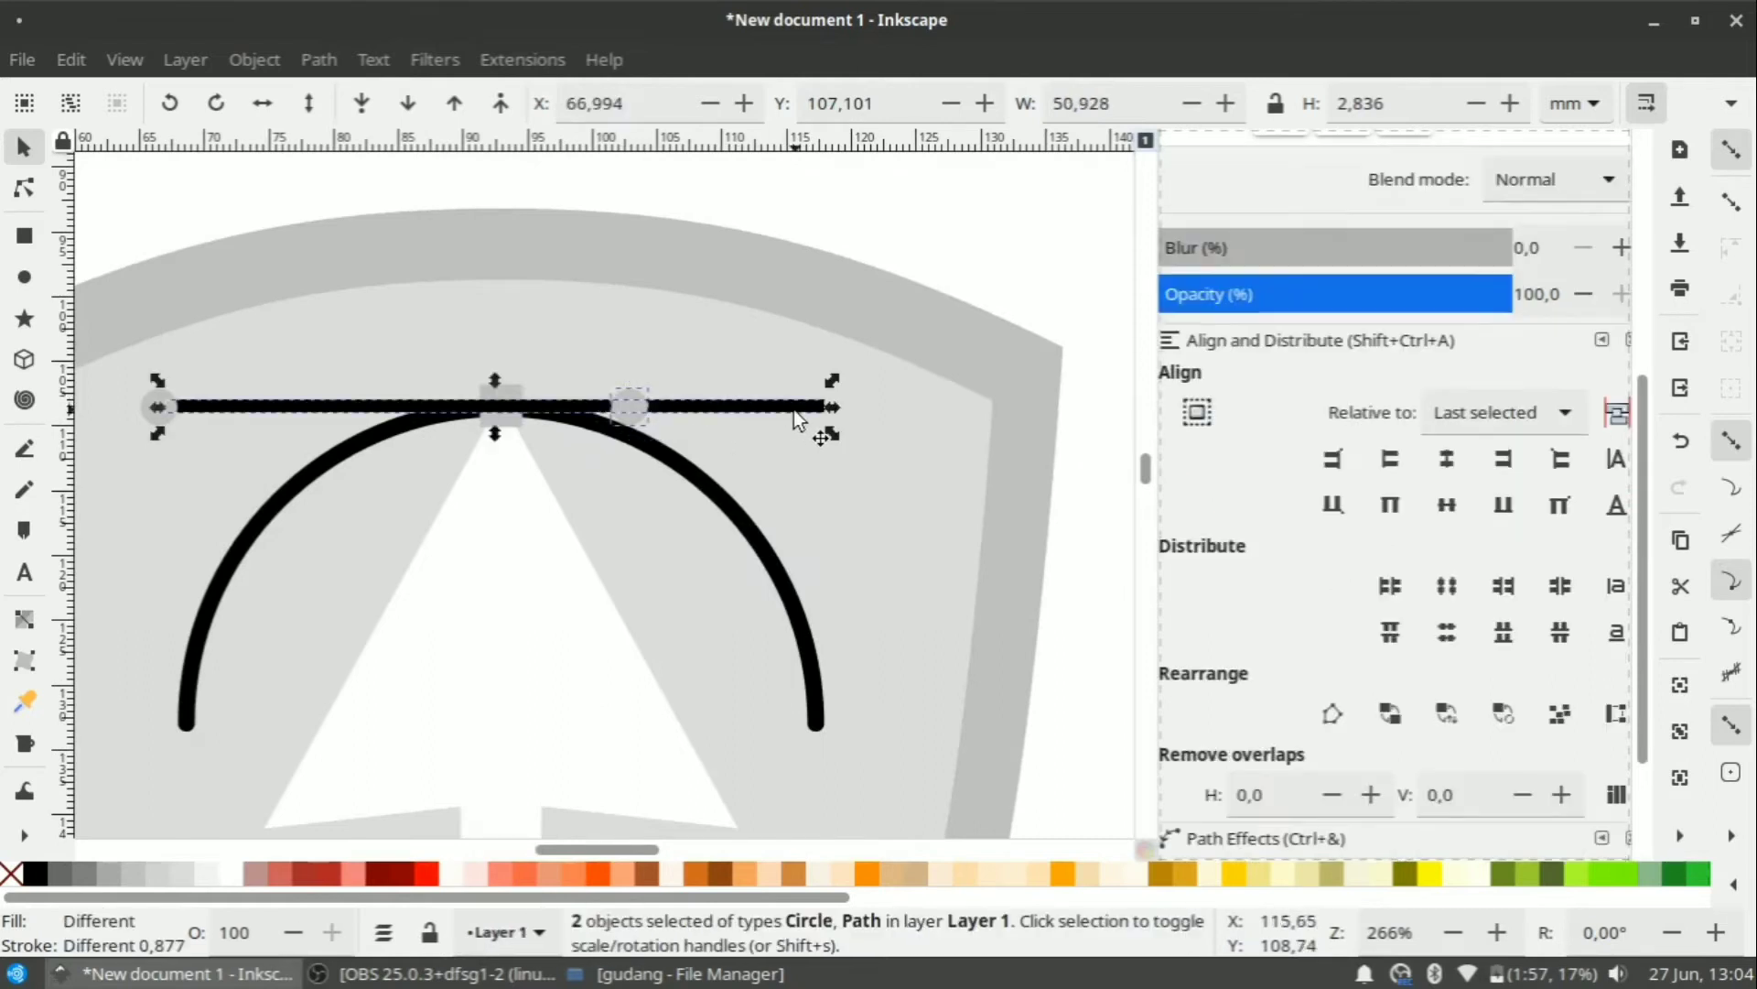
# Align the copied circle's right edge with the line's right end.
pyautogui.click(1507, 468)
pyautogui.scroll(-6, 836, 439)
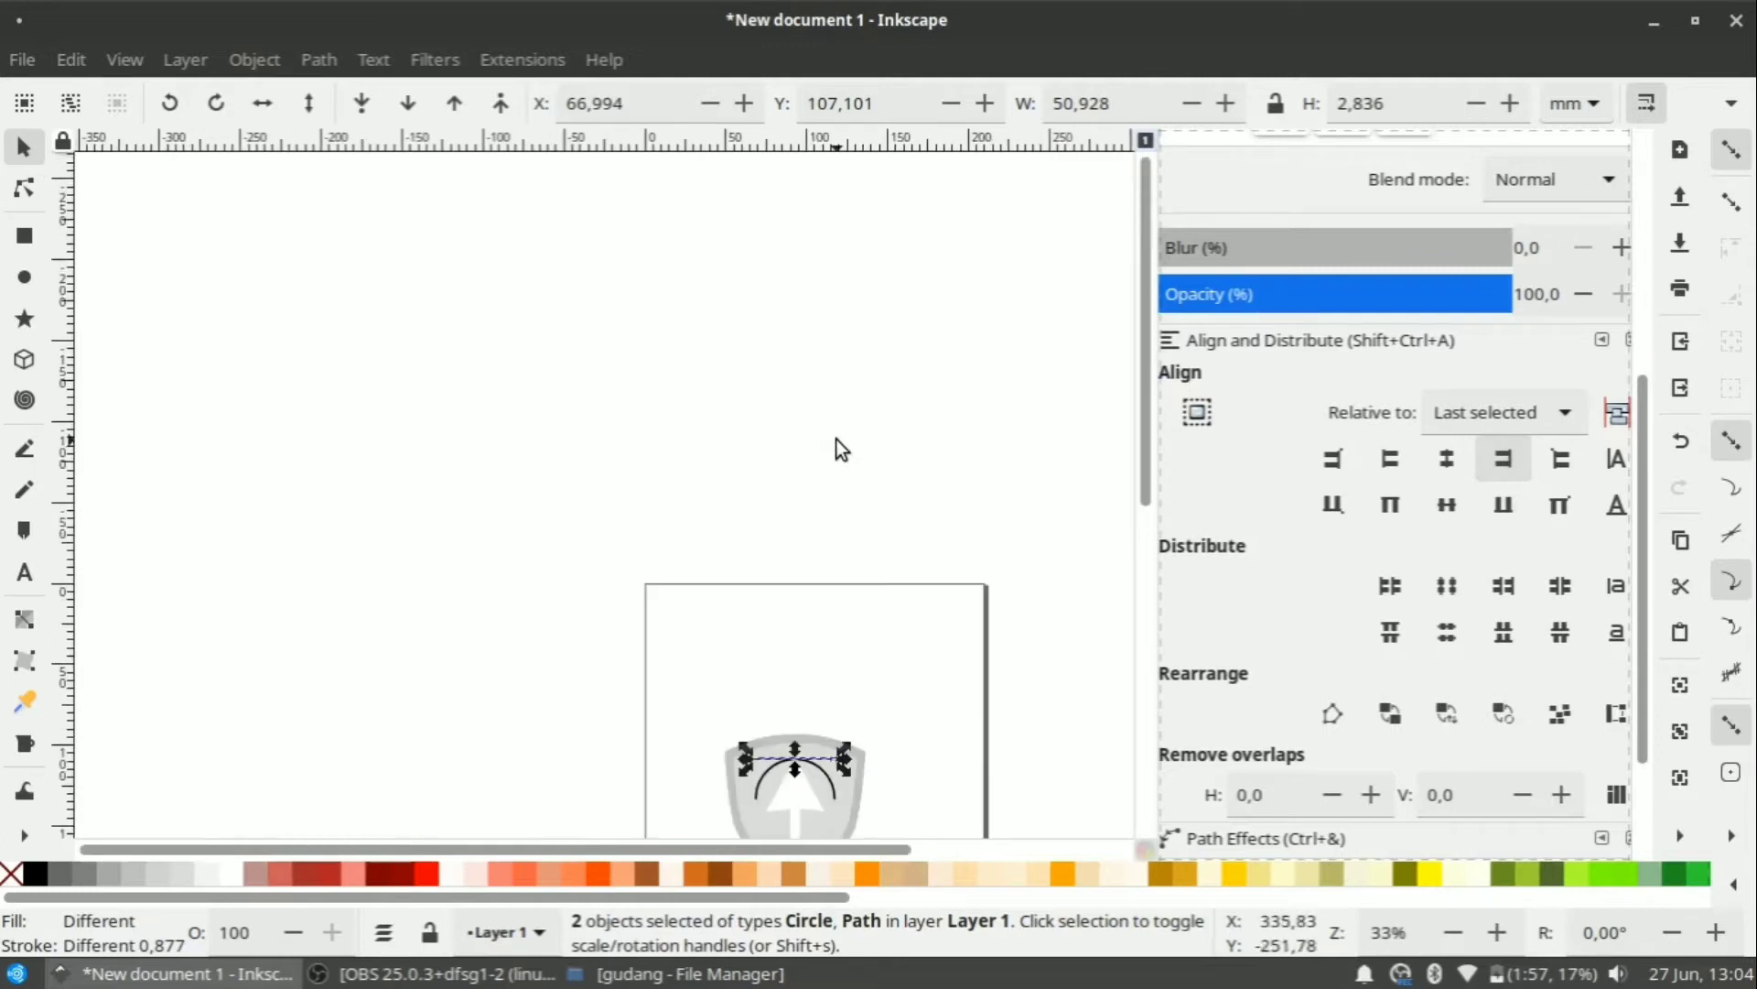
pyautogui.scroll(-1, 837, 438)
pyautogui.scroll(3, 826, 778)
pyautogui.scroll(2, 783, 387)
pyautogui.scroll(6, 772, 481)
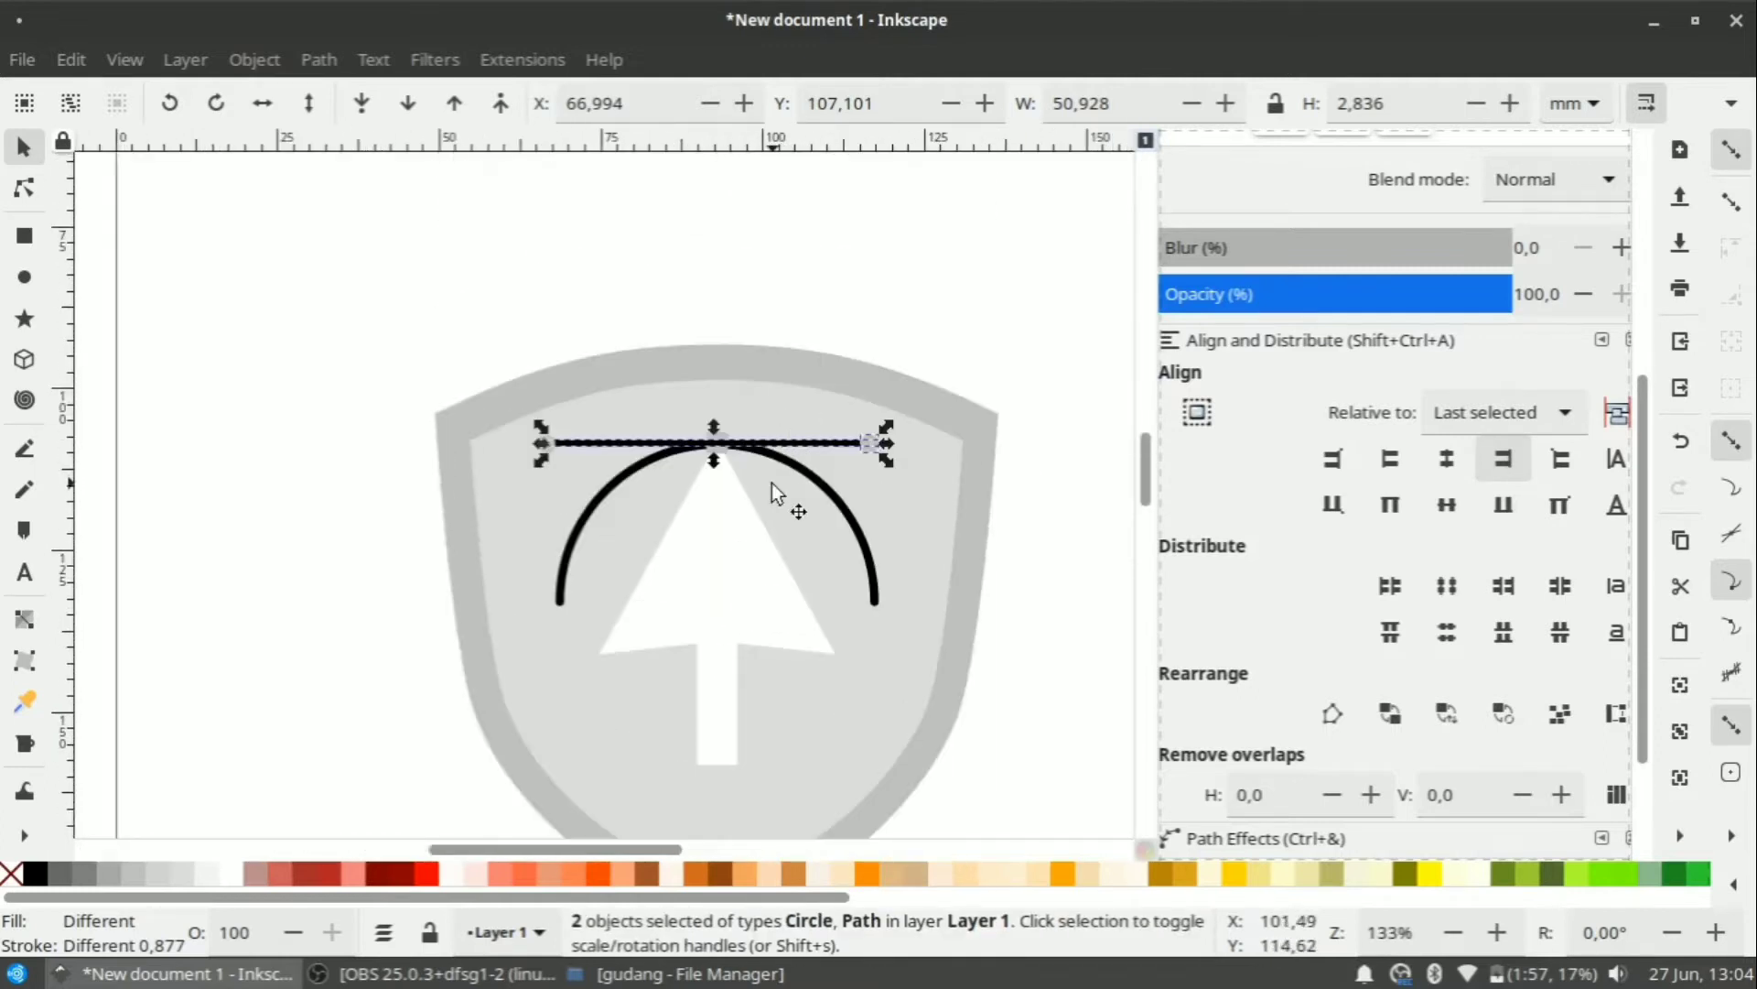
pyautogui.scroll(2, 772, 482)
# Align the left circle's left edge with the line's left end.
pyautogui.click(982, 212)
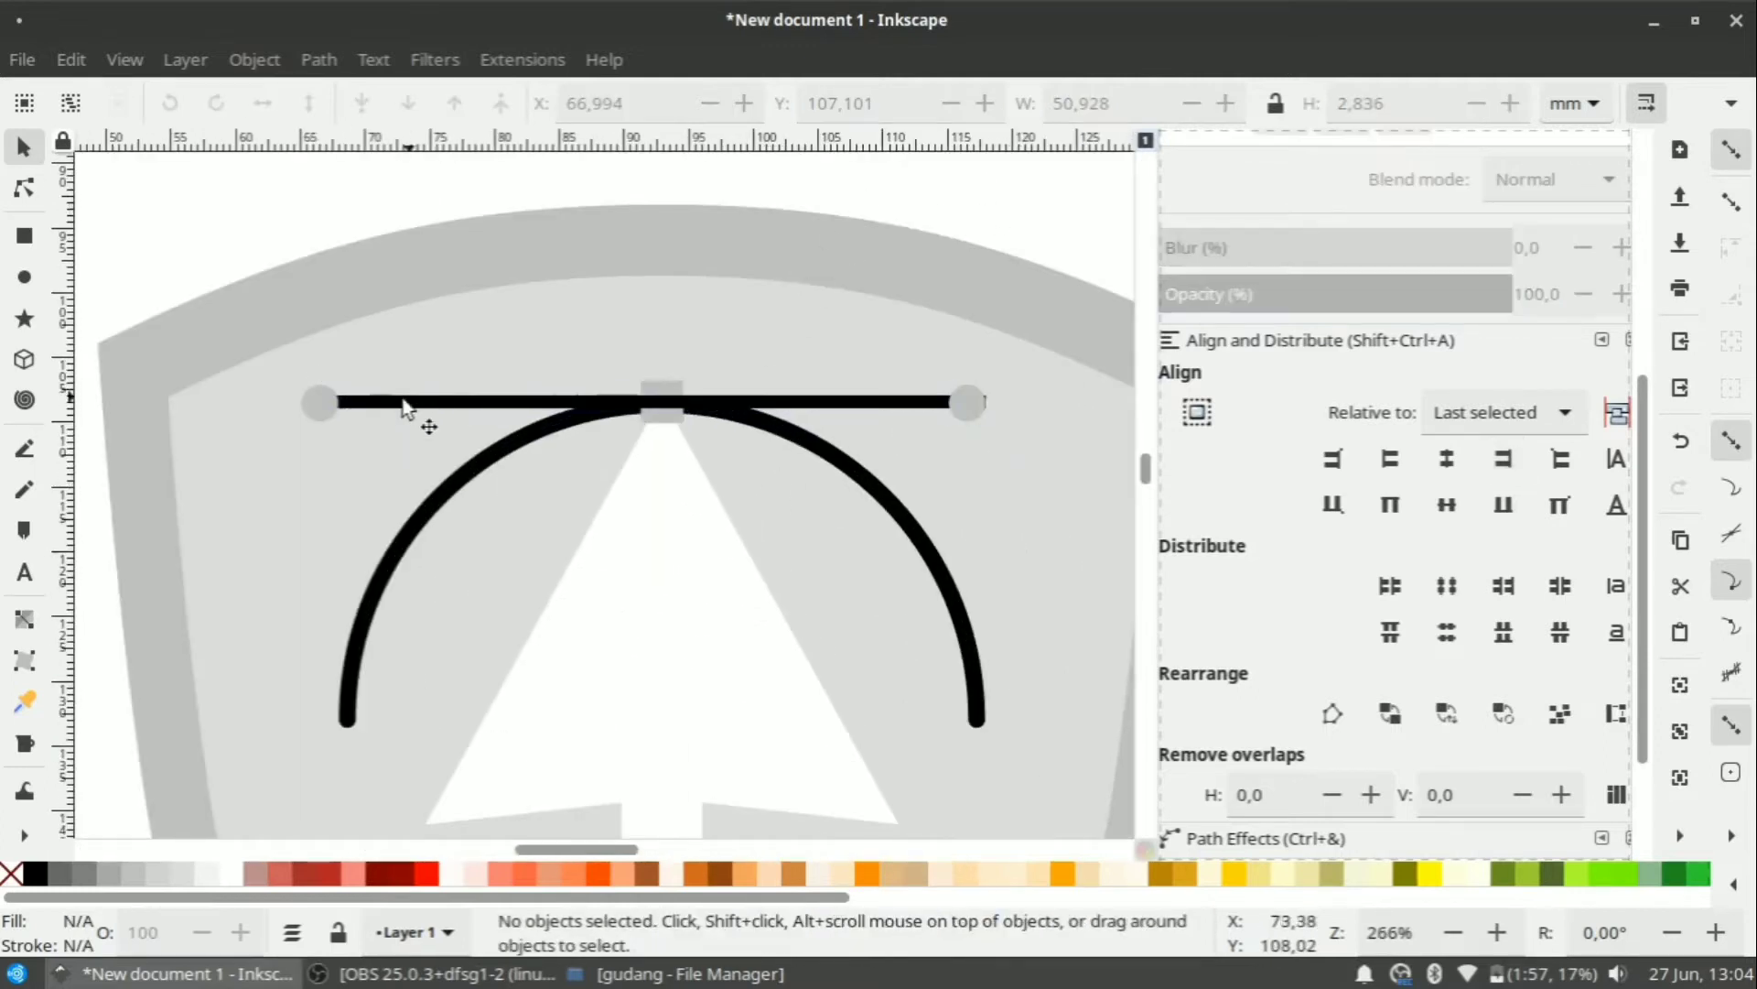
pyautogui.click(332, 412)
pyautogui.keyDown('shift'); pyautogui.click(389, 402); pyautogui.keyUp('shift')
pyautogui.click(1390, 459)
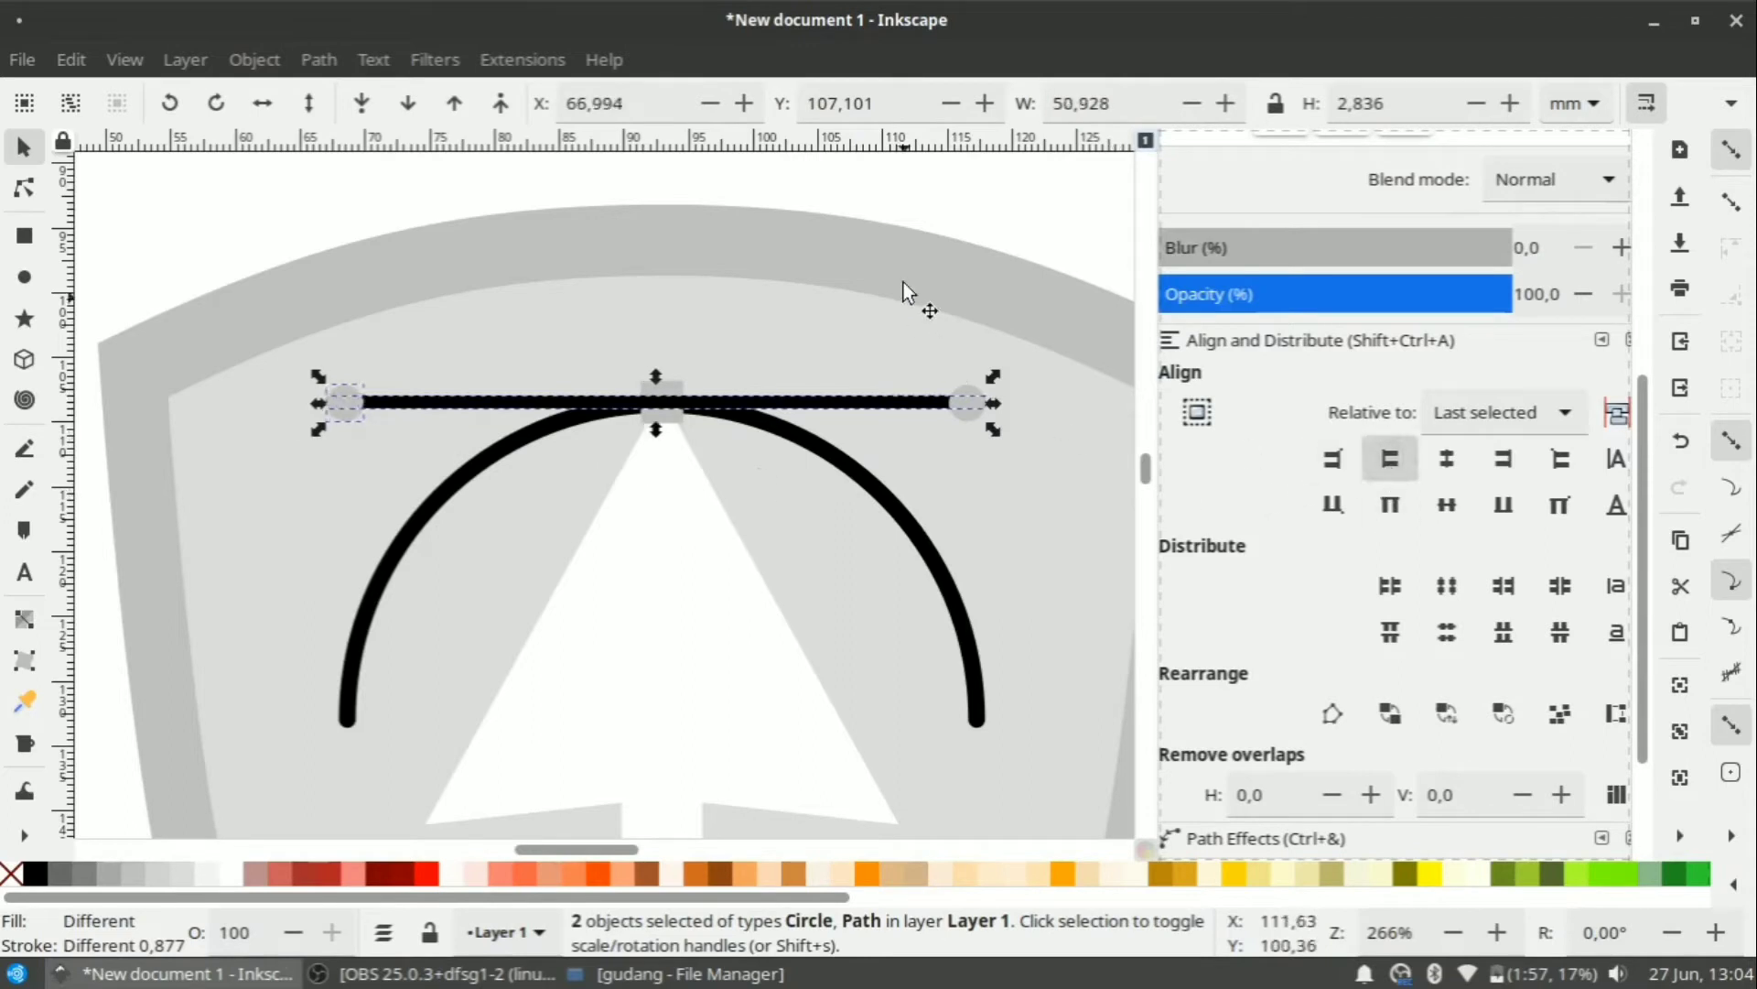
pyautogui.click(904, 283)
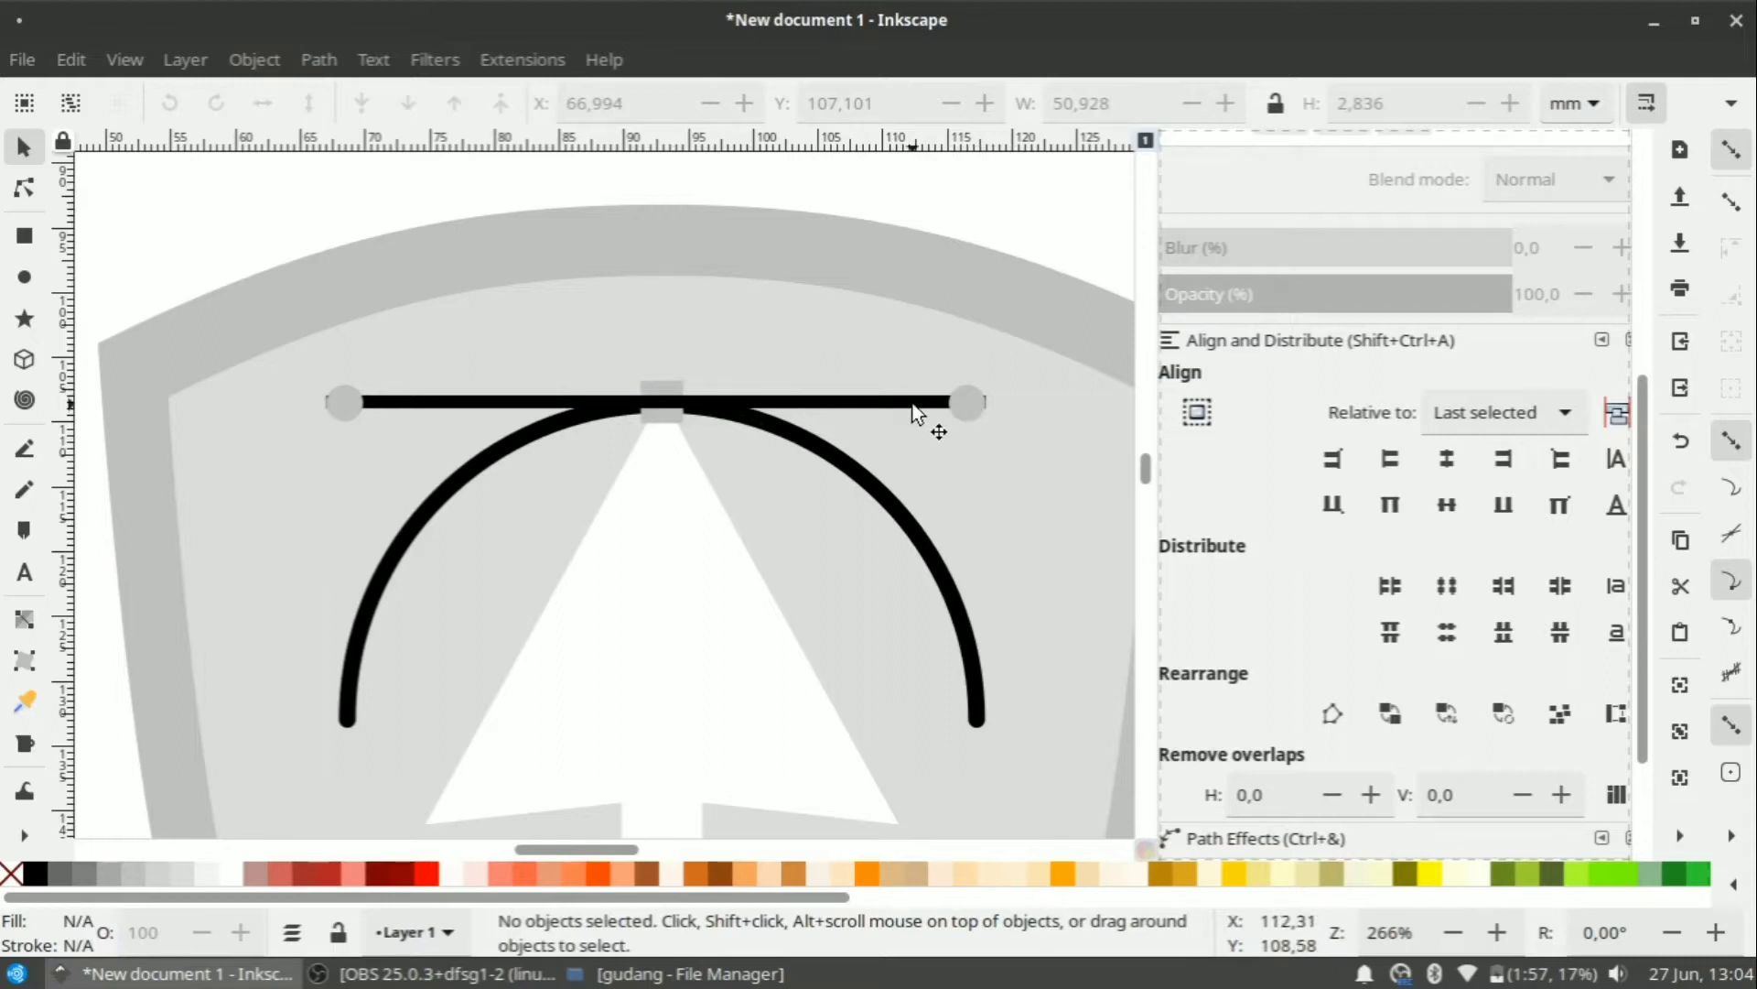
pyautogui.keyDown('ctrl'); pyautogui.scroll(4, 1008, 399); pyautogui.keyUp('ctrl')
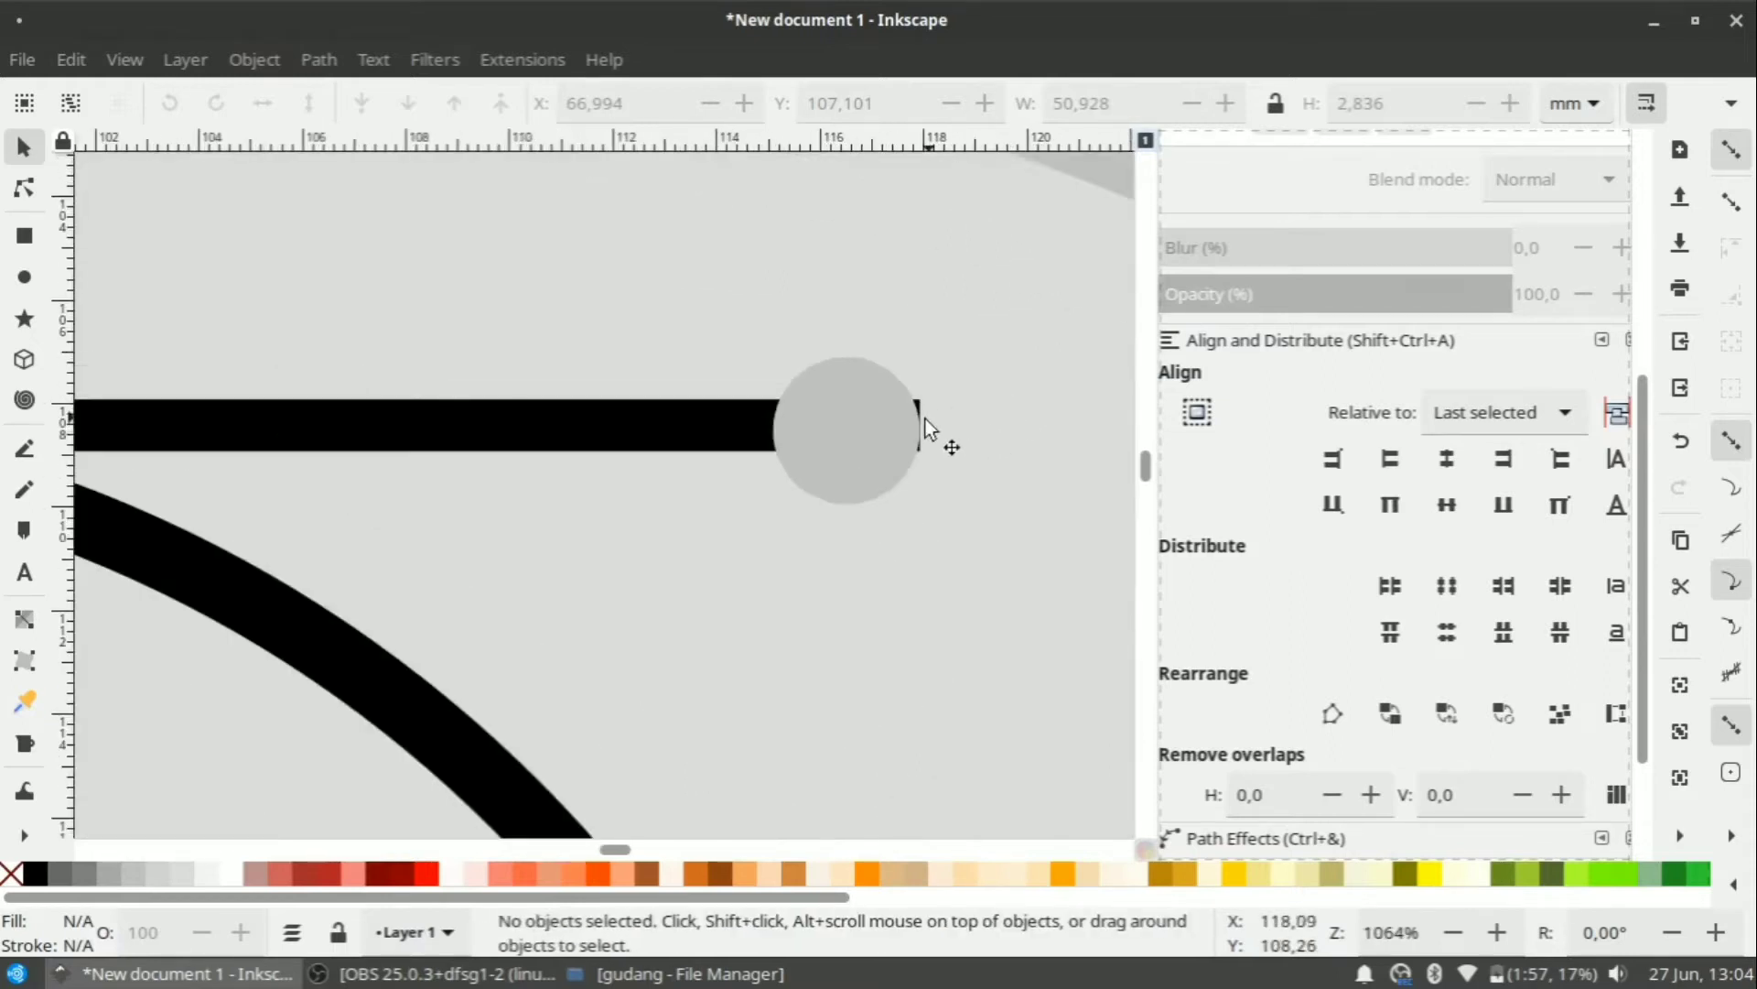
pyautogui.click(859, 419)
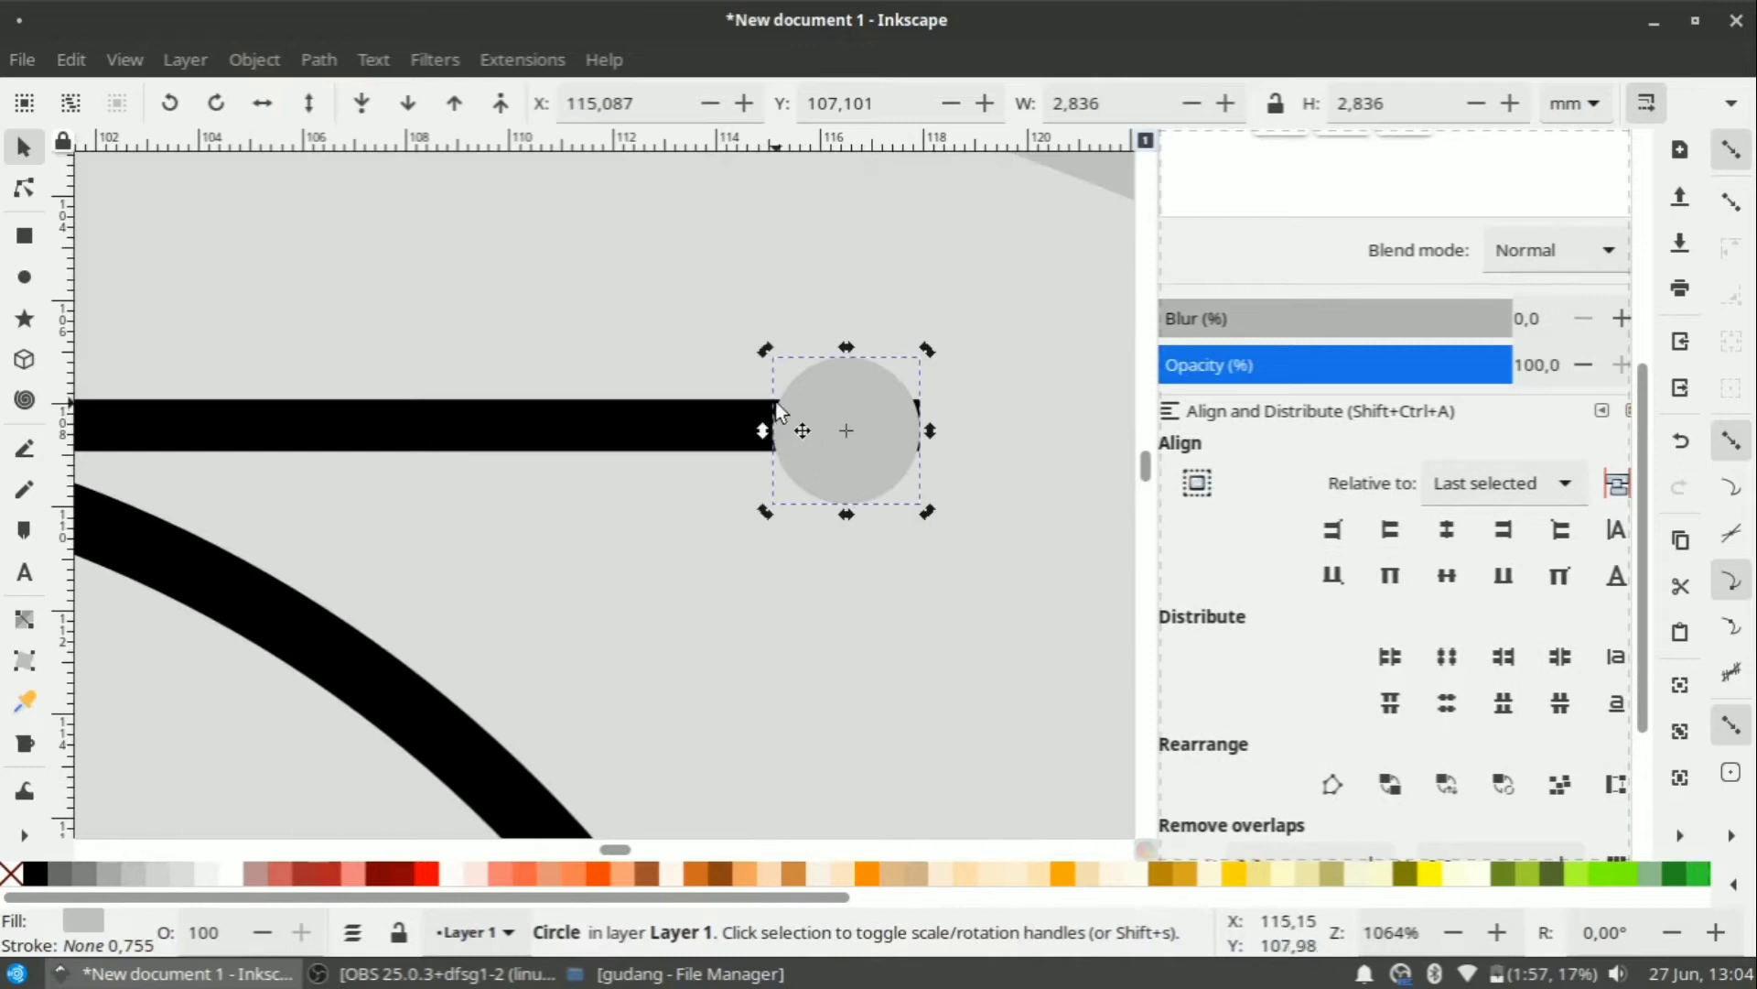
pyautogui.scroll(-2, 668, 381)
pyautogui.click(573, 337)
pyautogui.keyDown('ctrl'); pyautogui.scroll(-5, 738, 424); pyautogui.keyUp('ctrl')
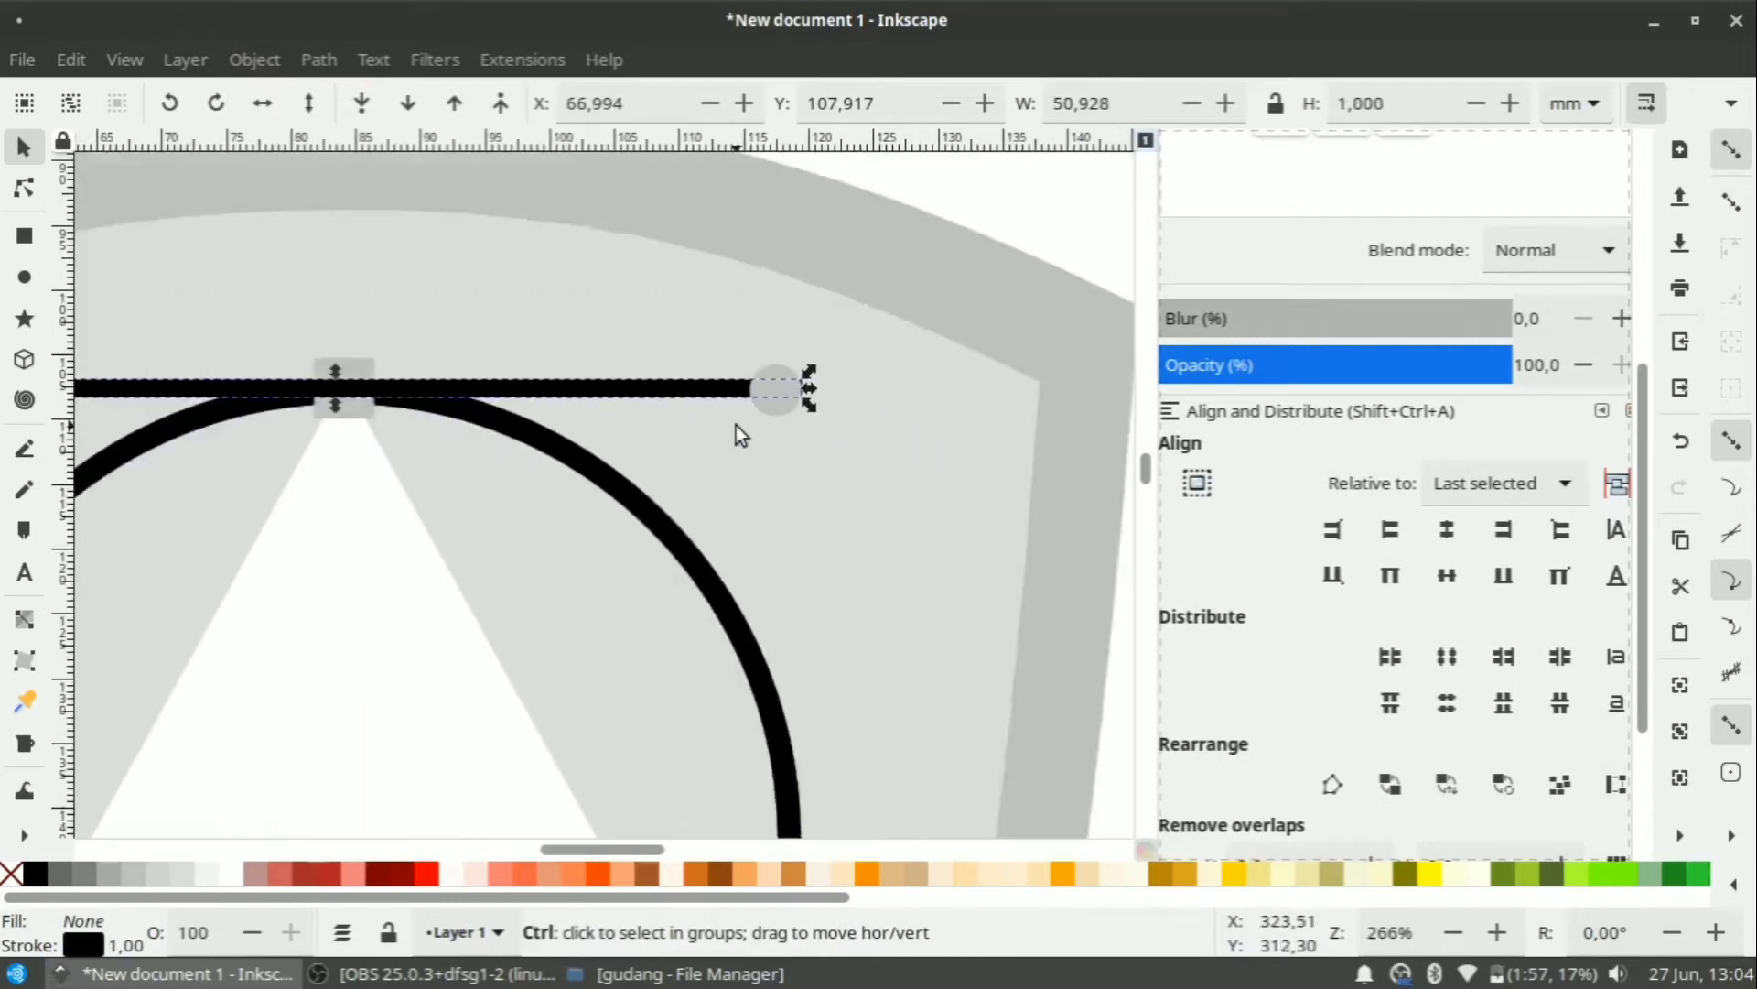
pyautogui.keyDown('ctrl'); pyautogui.scroll(5, 641, 402); pyautogui.keyUp('ctrl')
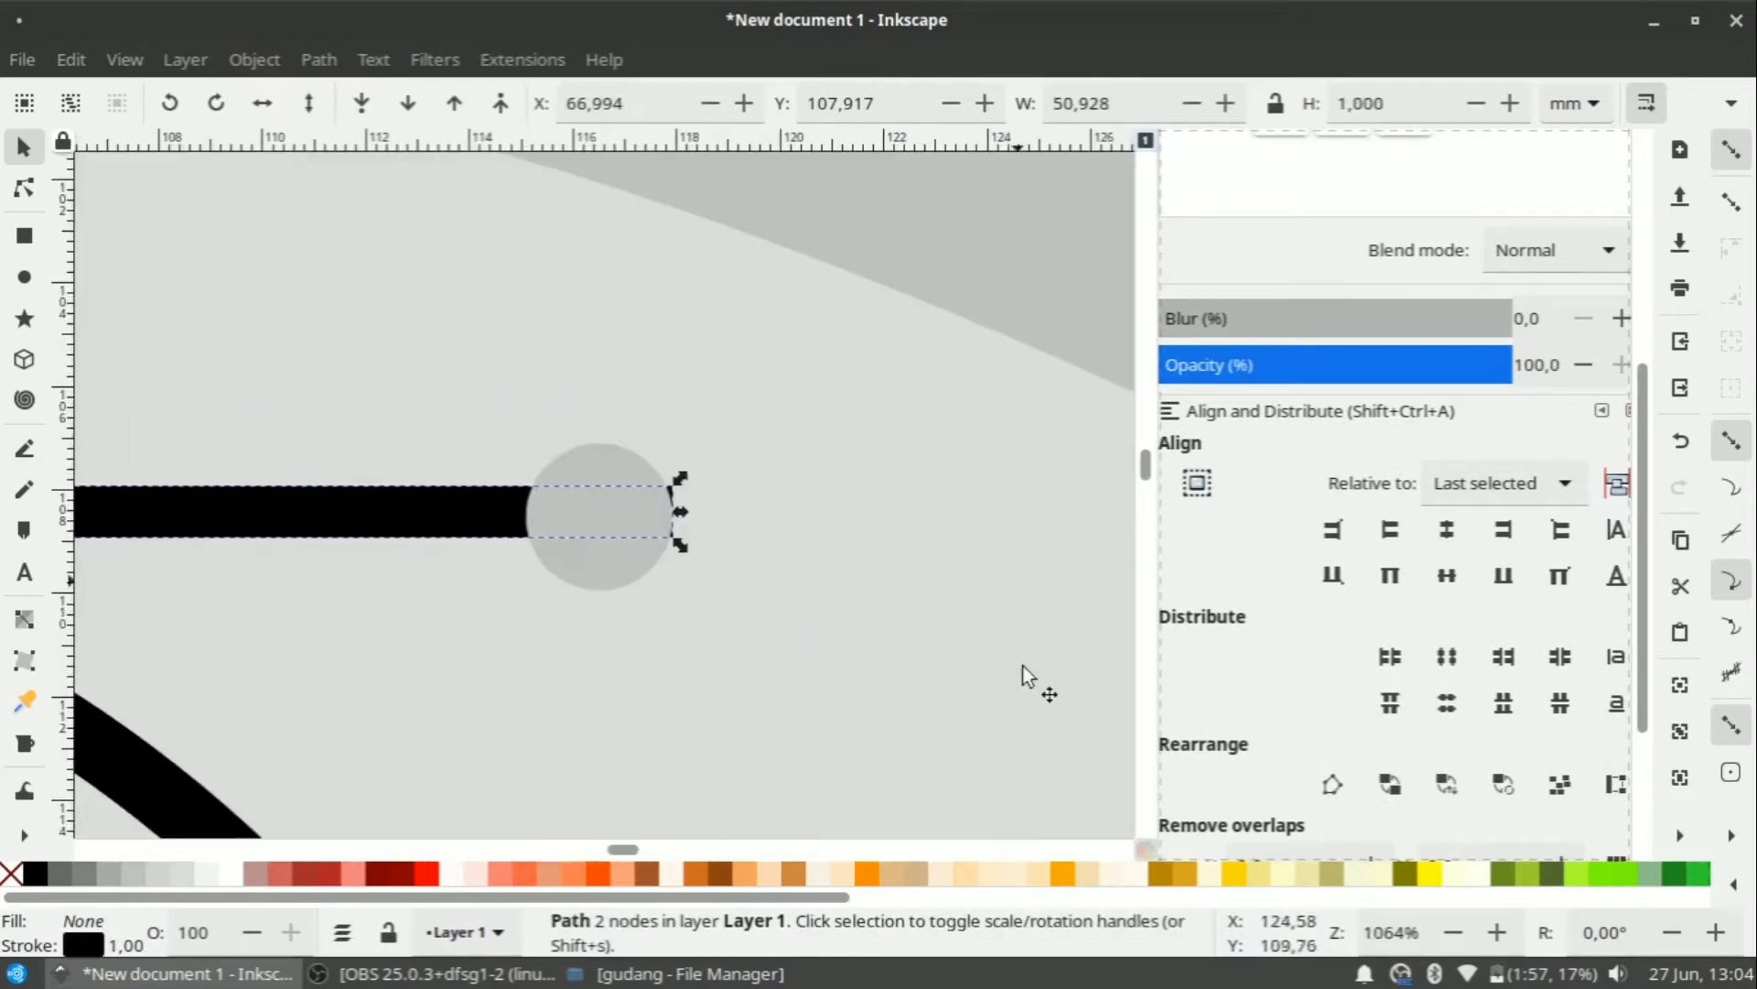
# Give the horizontal line round caps, extending it to 51.928 mm.
pyautogui.moveTo(1647, 653); pyautogui.dragTo(1651, 412)
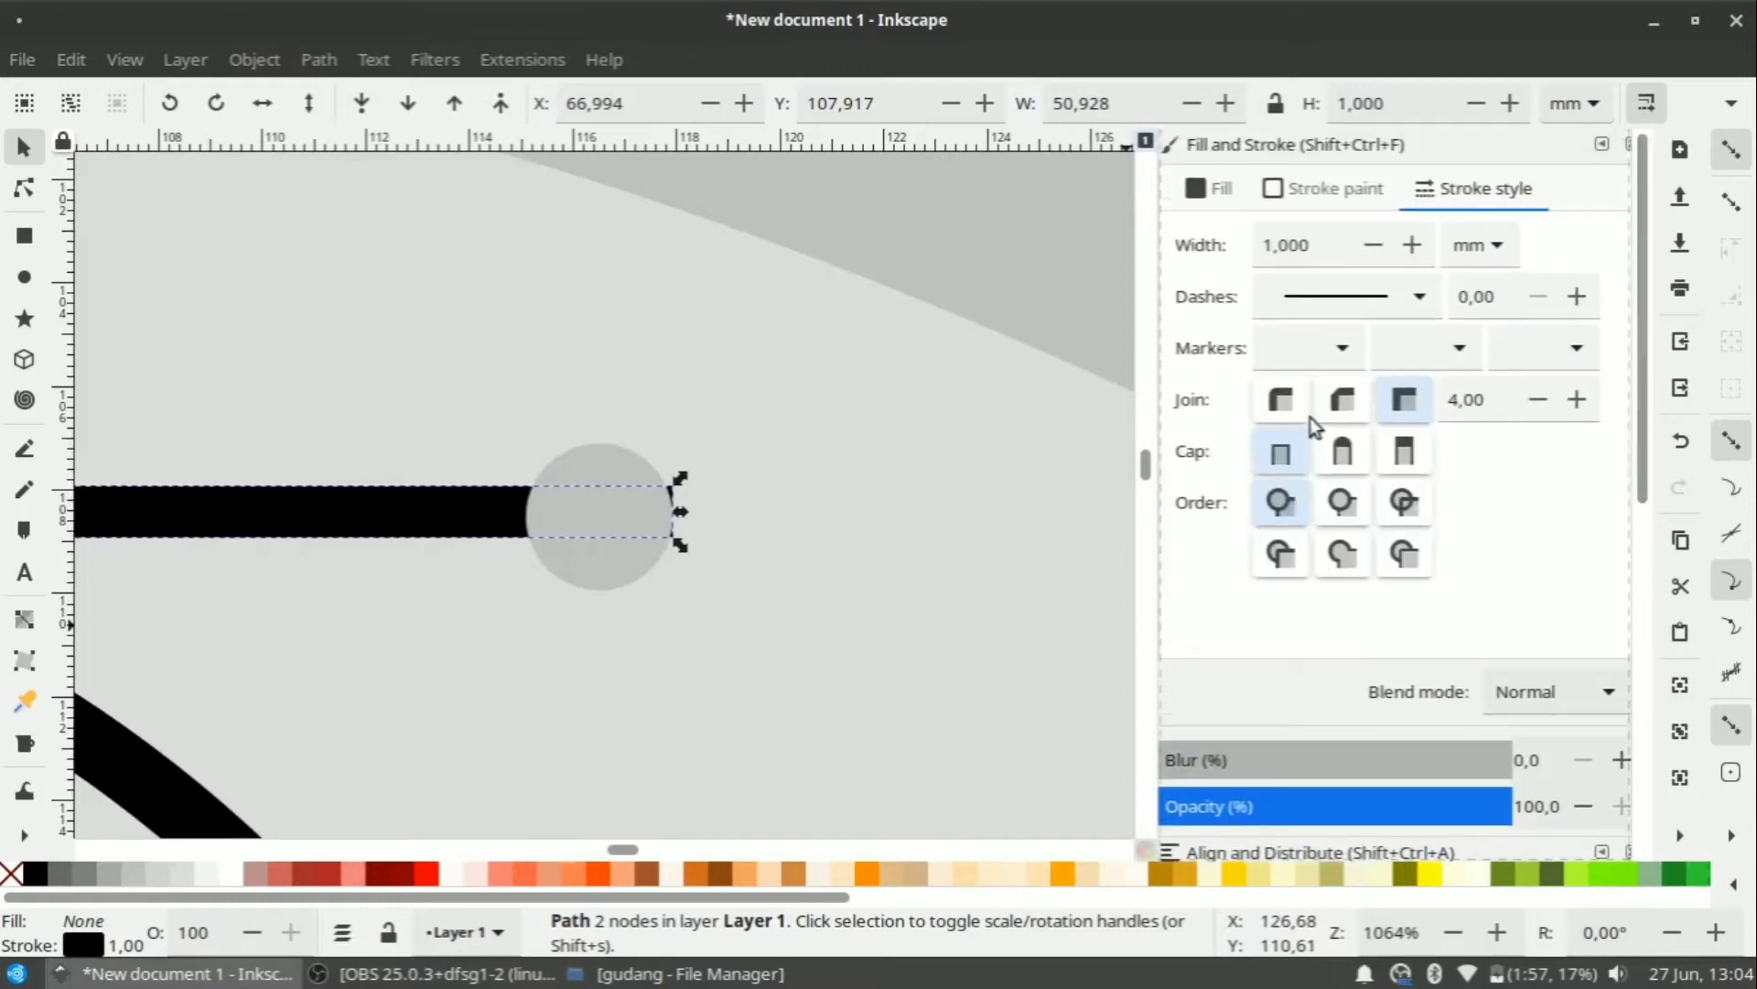
pyautogui.click(1343, 451)
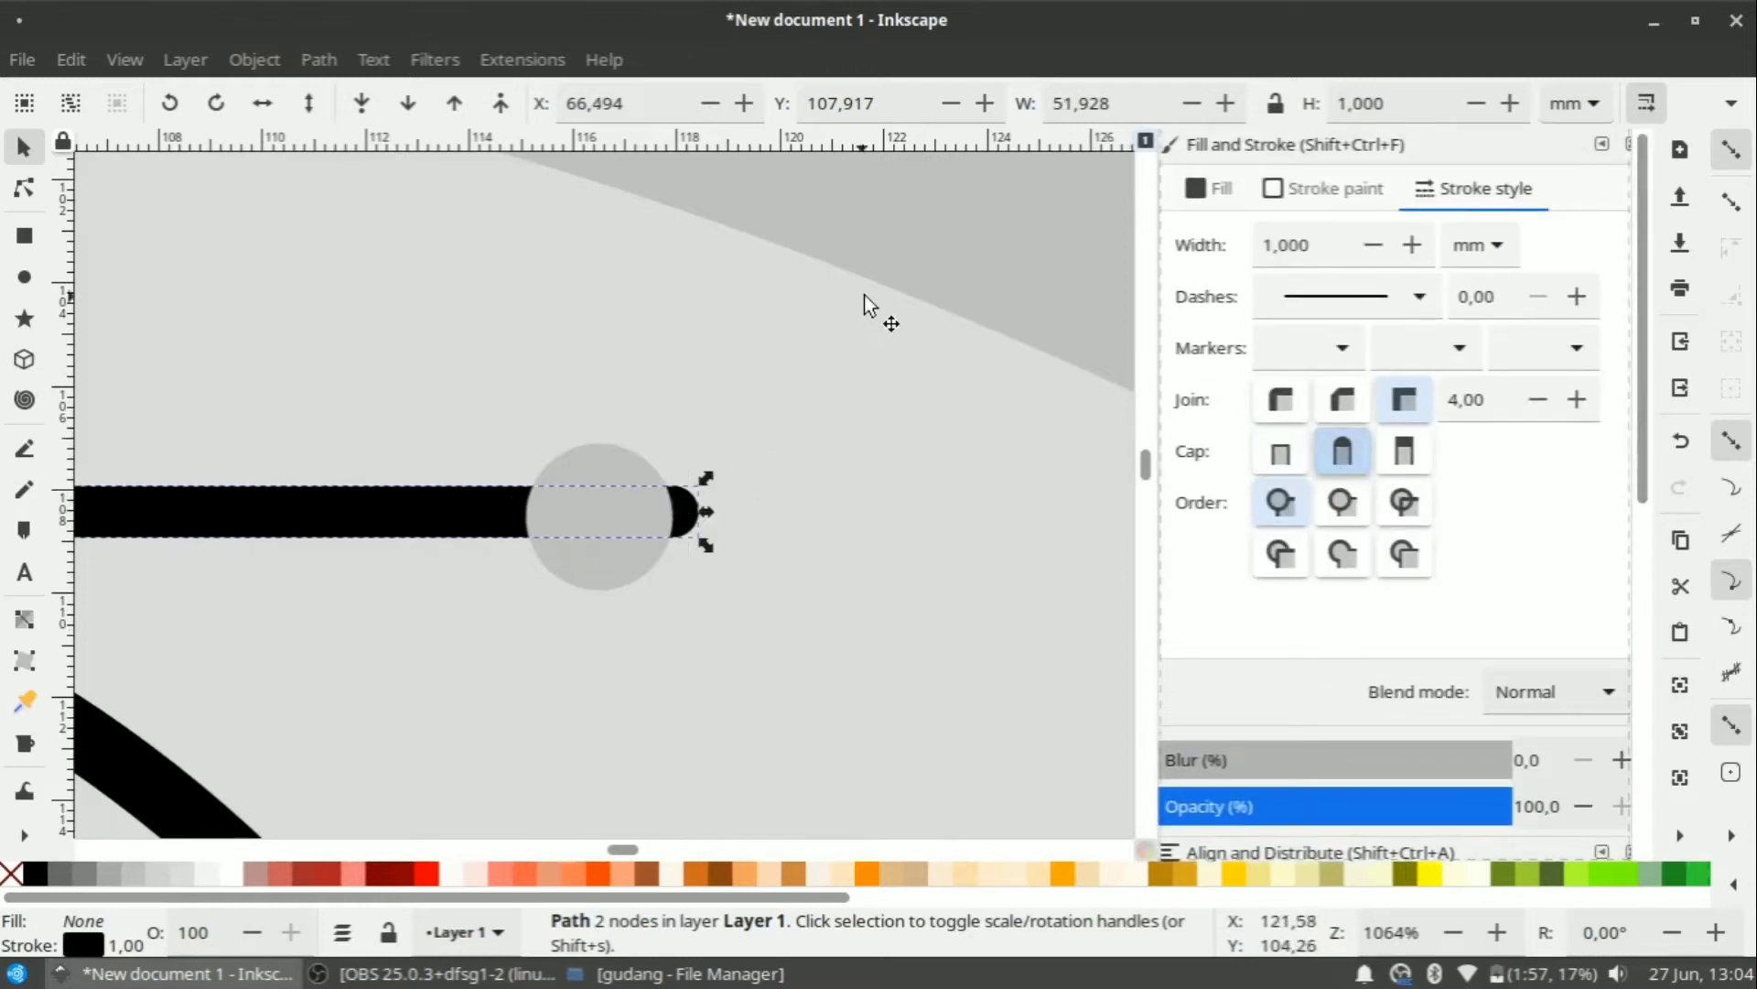
pyautogui.keyDown('ctrl'); pyautogui.scroll(-3, 730, 392); pyautogui.keyUp('ctrl')
pyautogui.click(1054, 255)
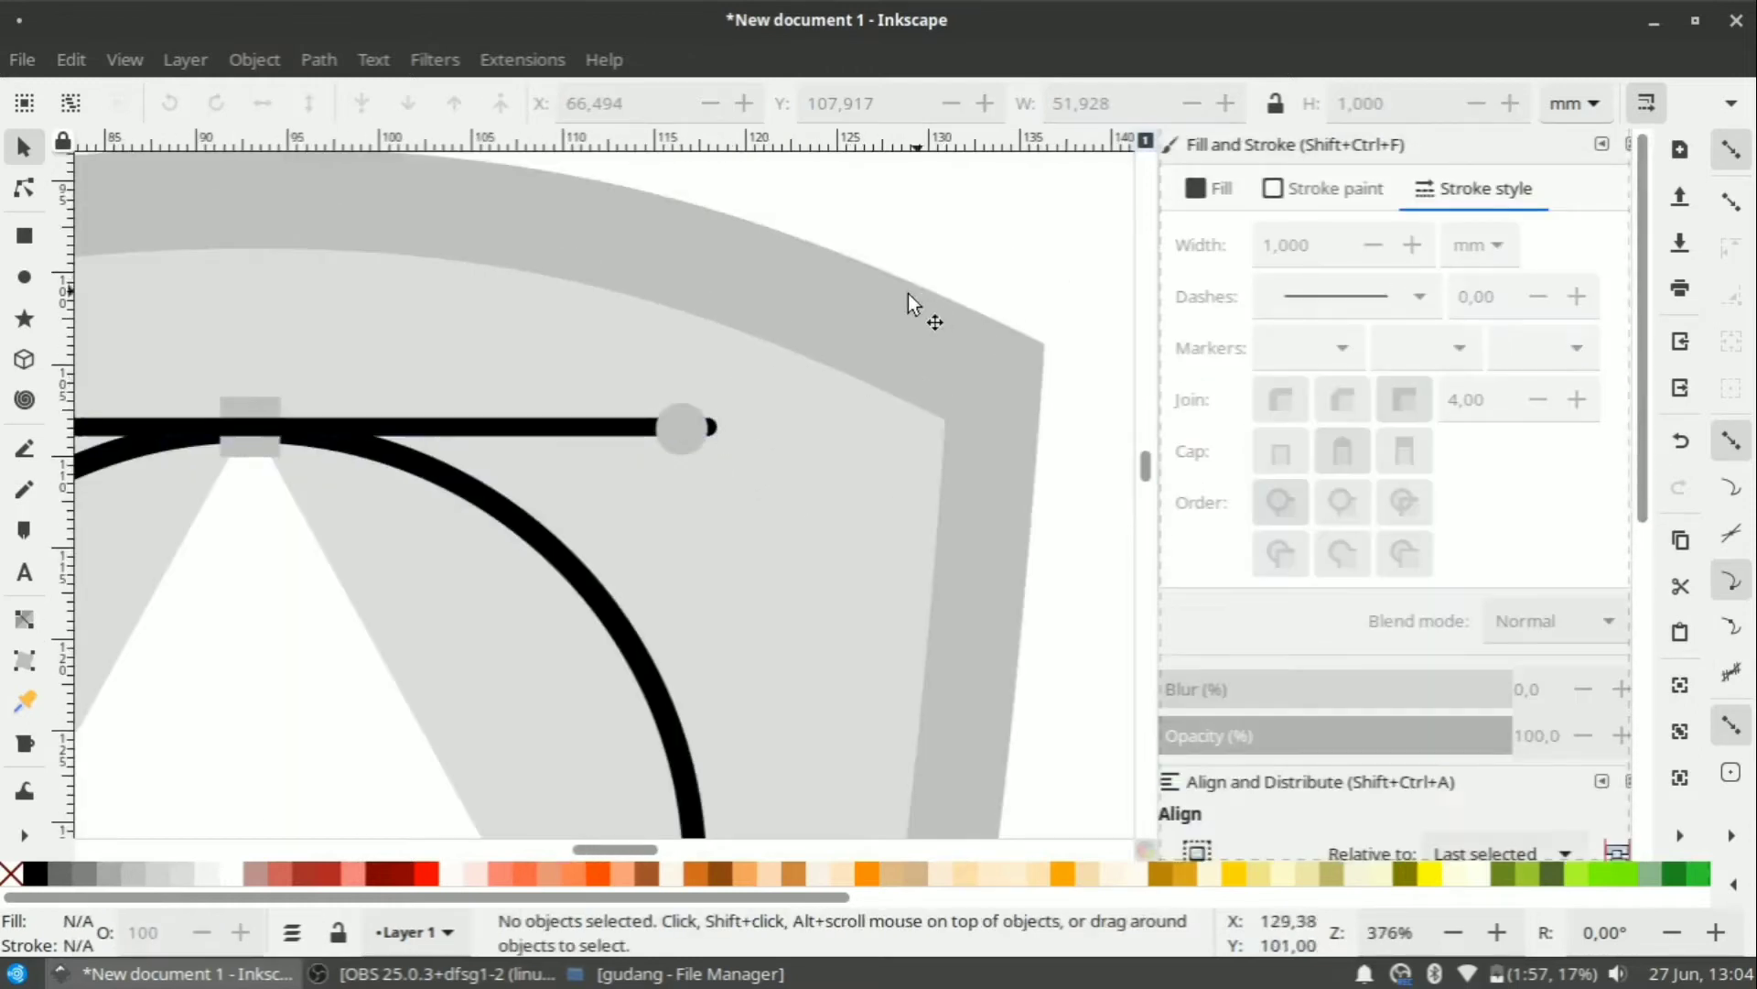
pyautogui.keyDown('ctrl'); pyautogui.scroll(-2, 908, 294); pyautogui.keyUp('ctrl')
pyautogui.keyDown('ctrl'); pyautogui.scroll(1, 505, 331); pyautogui.keyUp('ctrl')
pyautogui.click(403, 382)
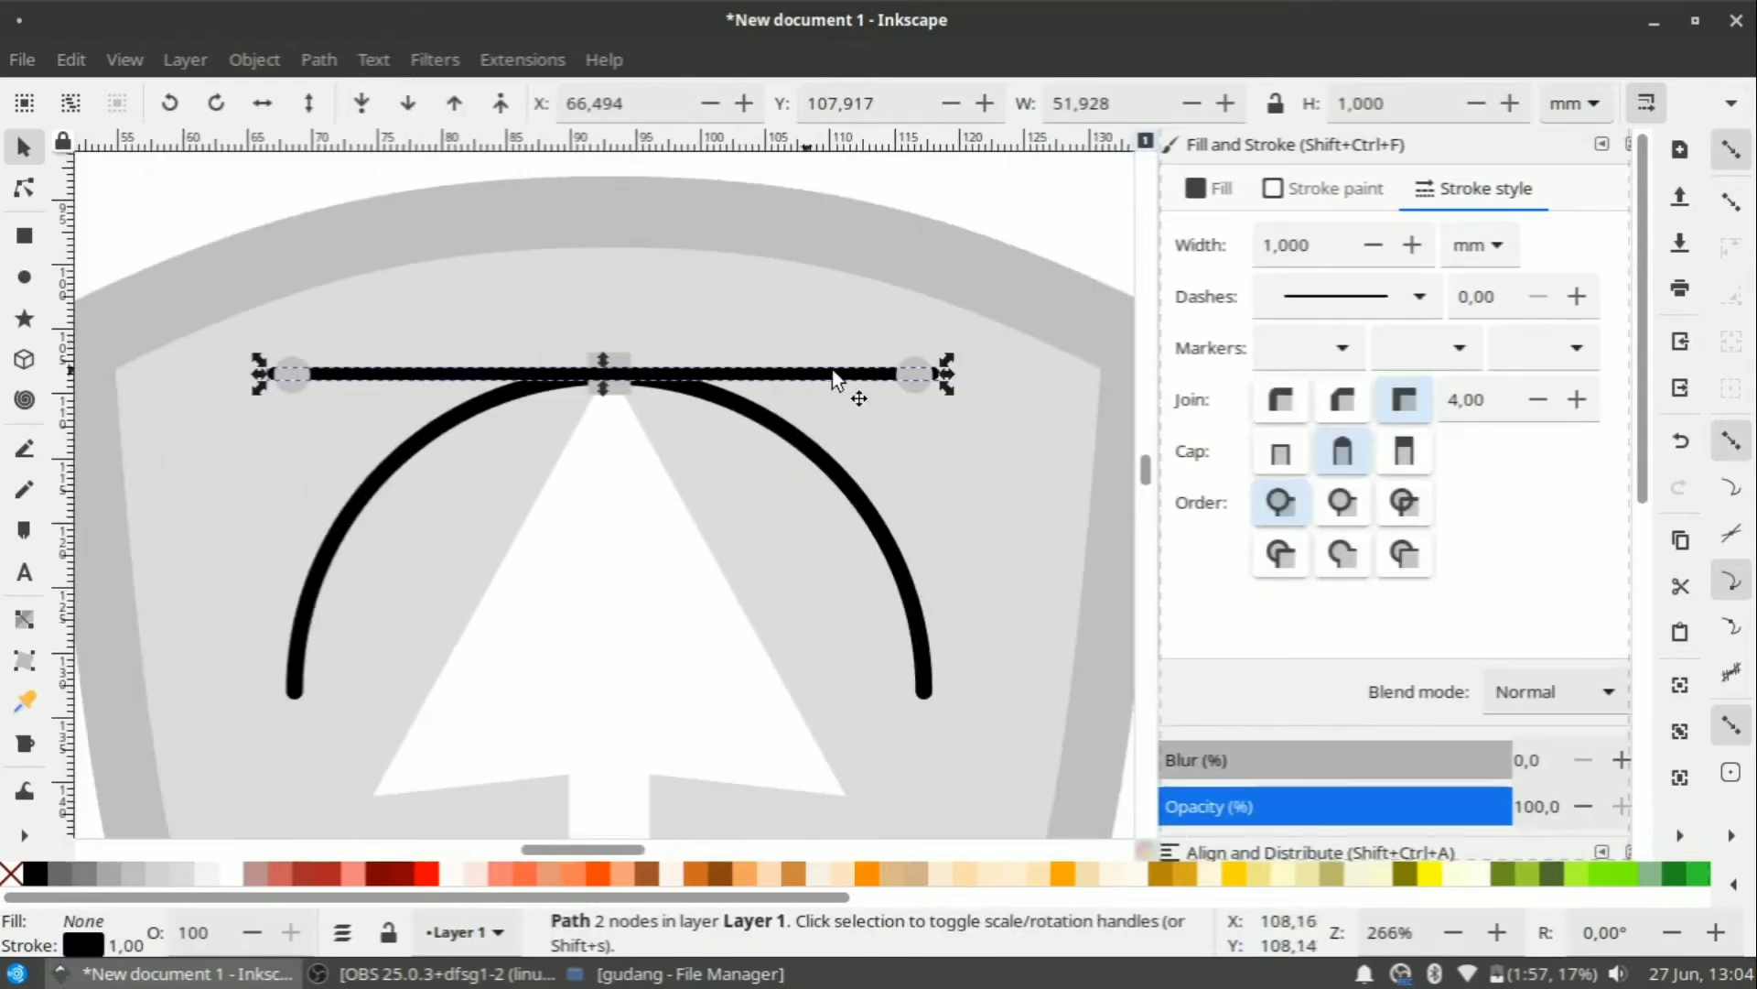
# Convert the horizontal line's and the arc's strokes to filled paths with Stroke to Path.
pyautogui.click(254, 59)
pyautogui.click(966, 224)
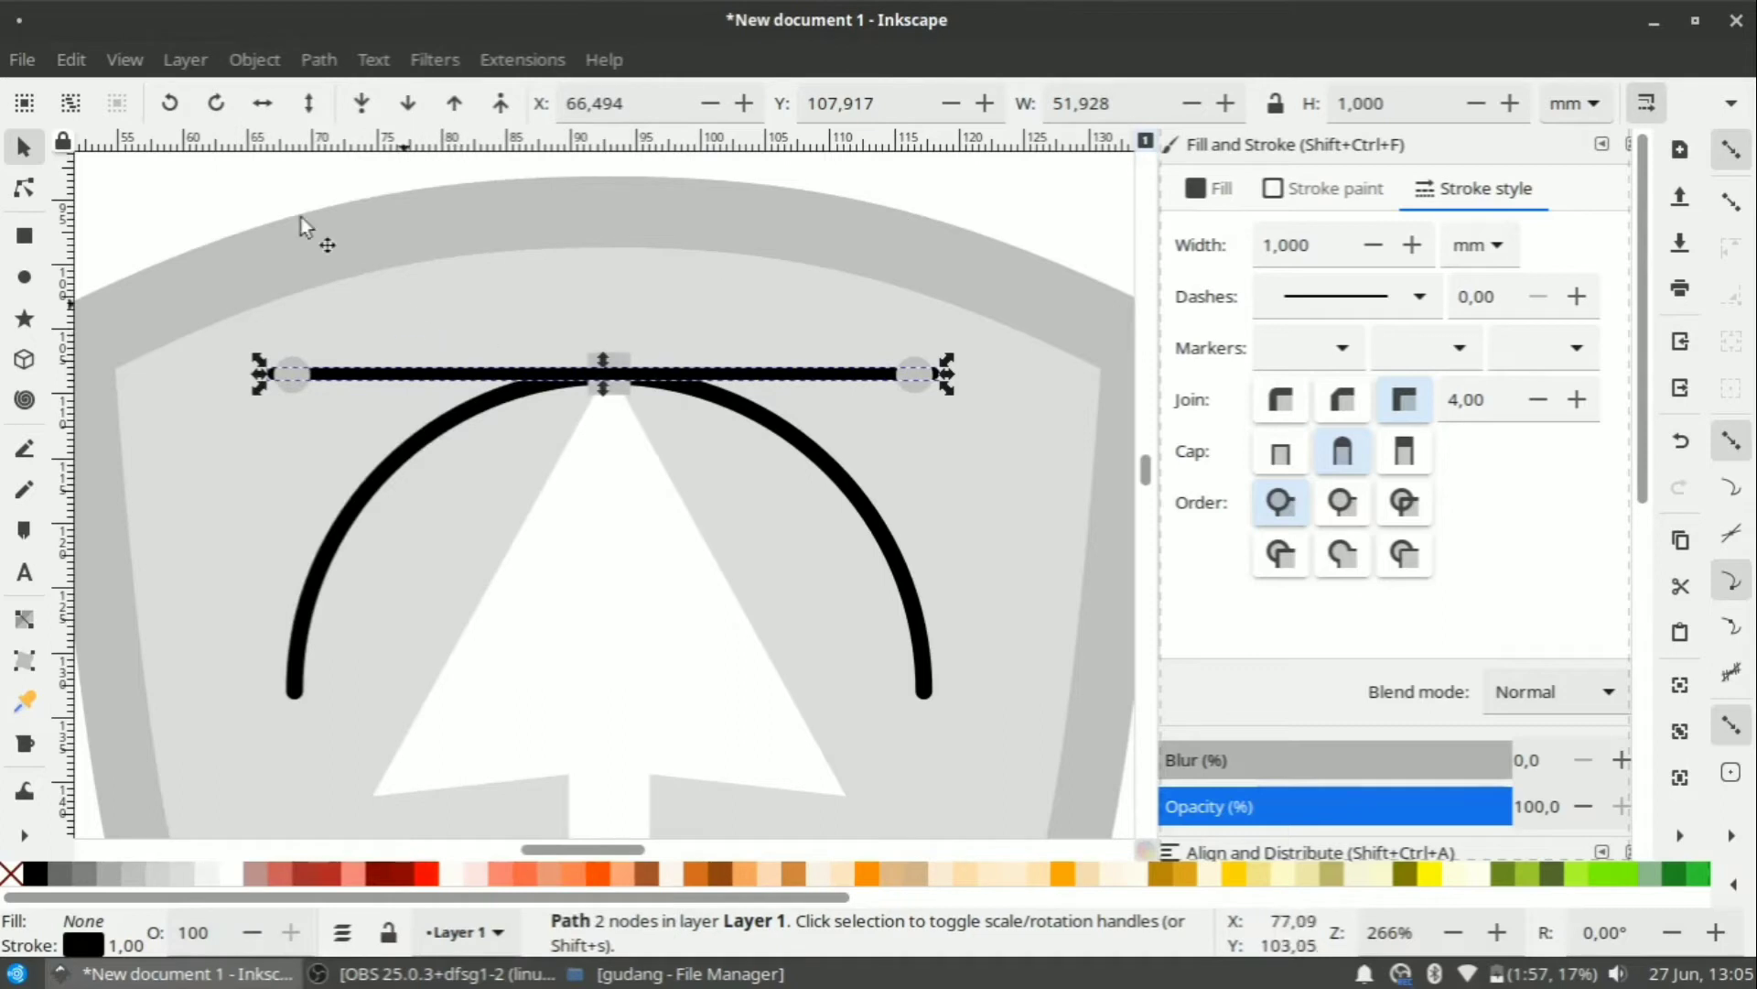
pyautogui.click(253, 59)
pyautogui.click(859, 24)
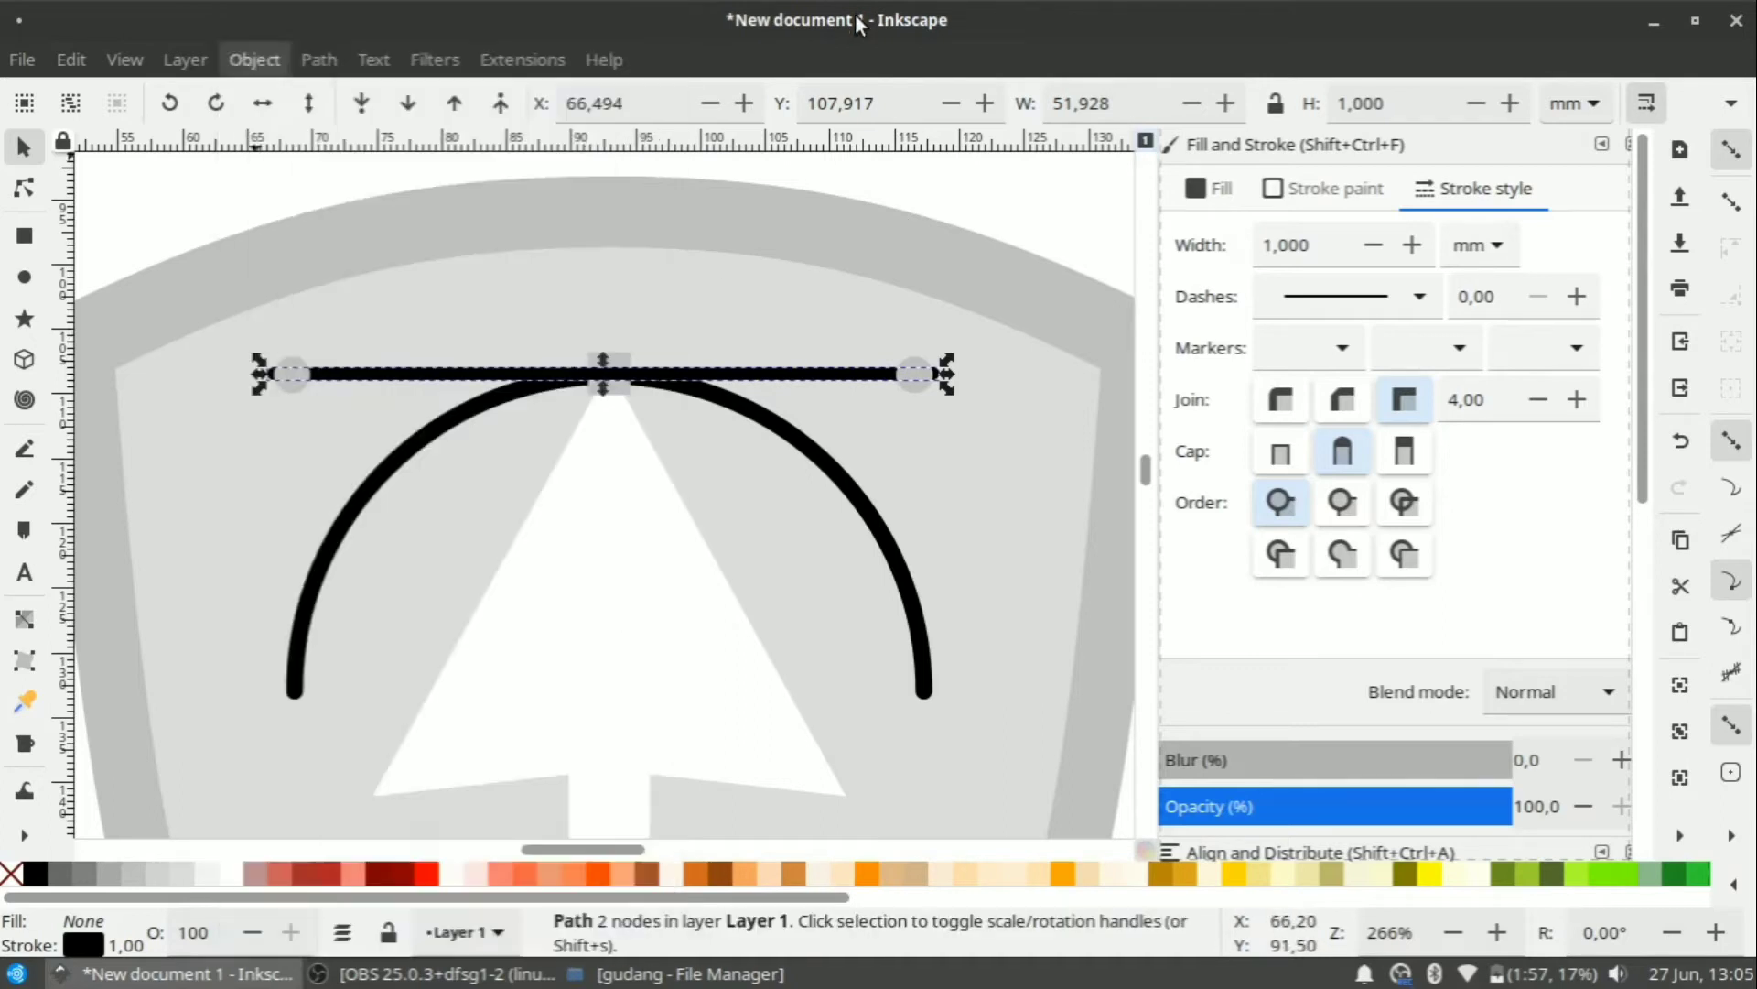
pyautogui.click(320, 60)
pyautogui.click(366, 134)
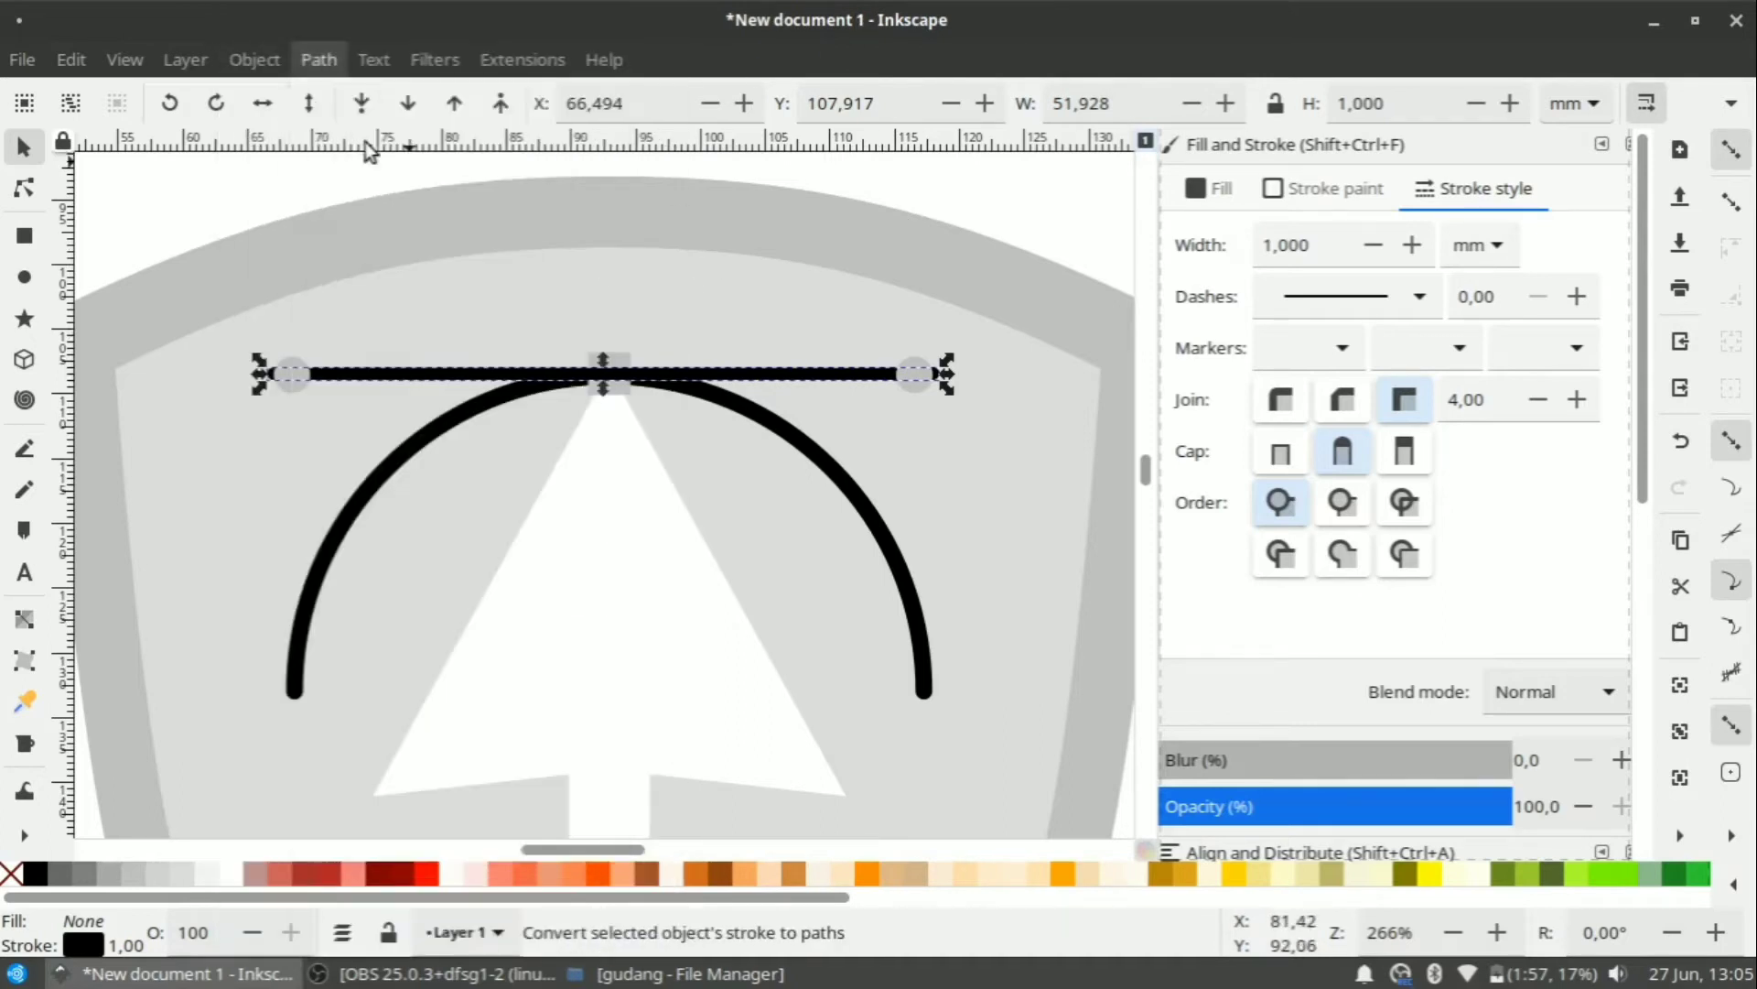
pyautogui.click(742, 419)
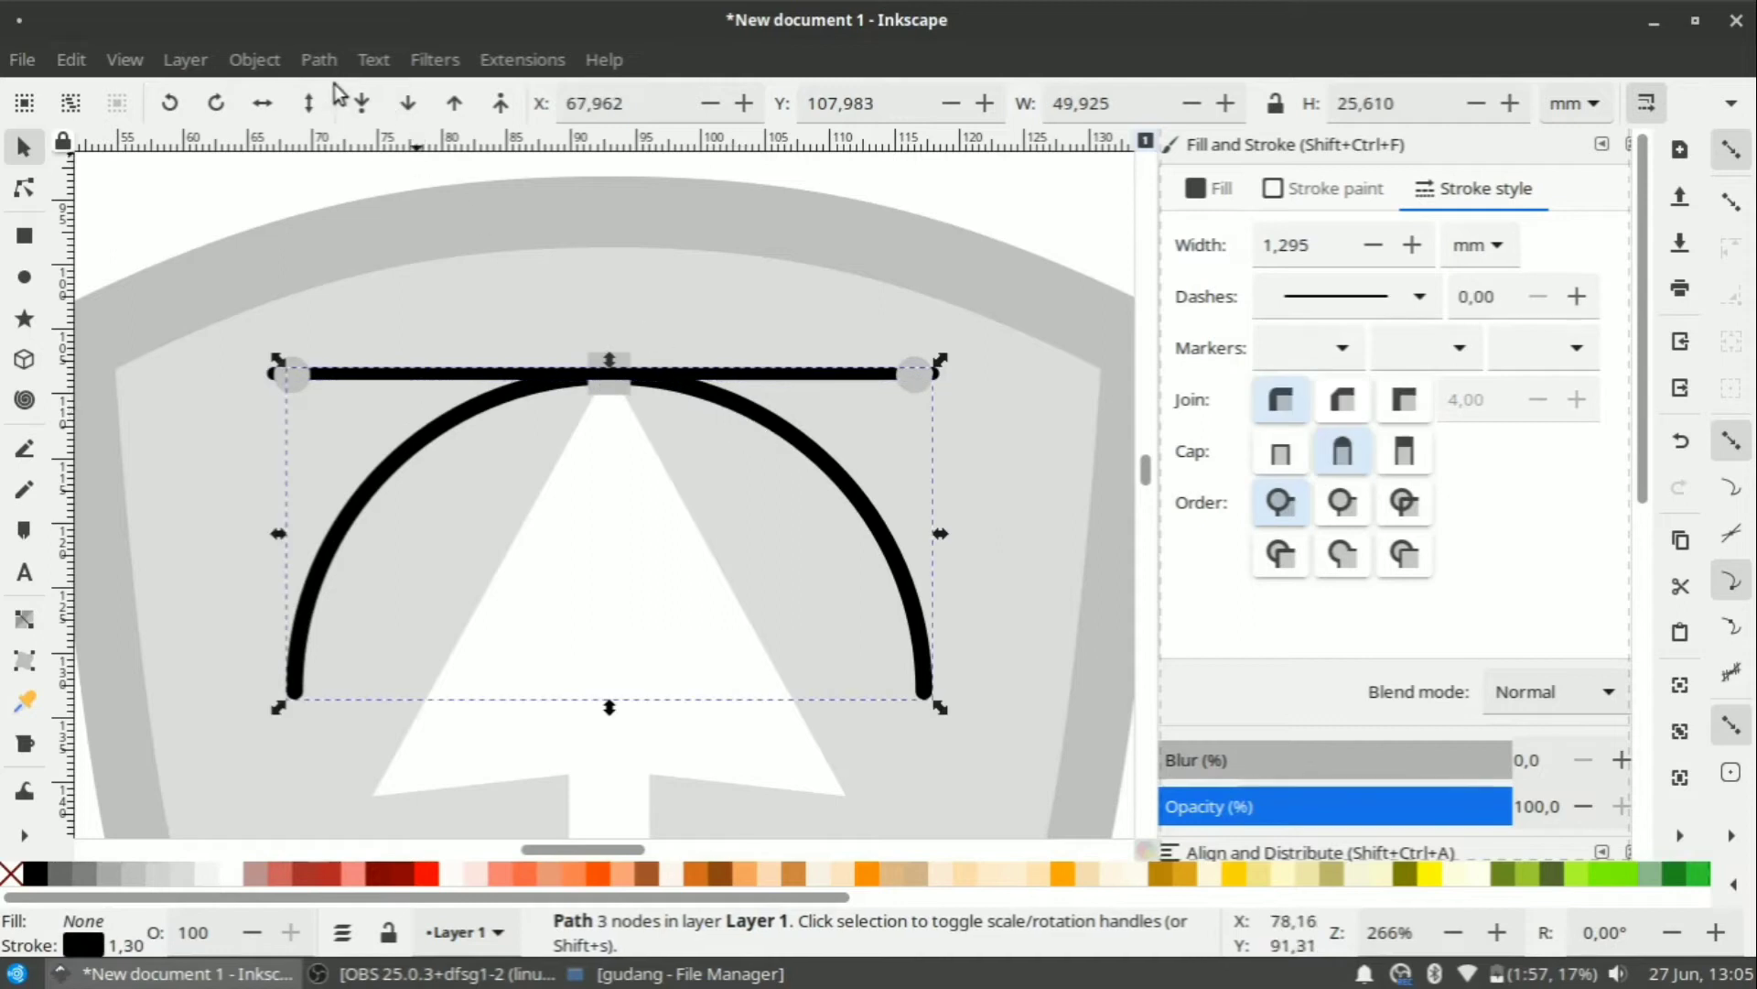
pyautogui.click(320, 60)
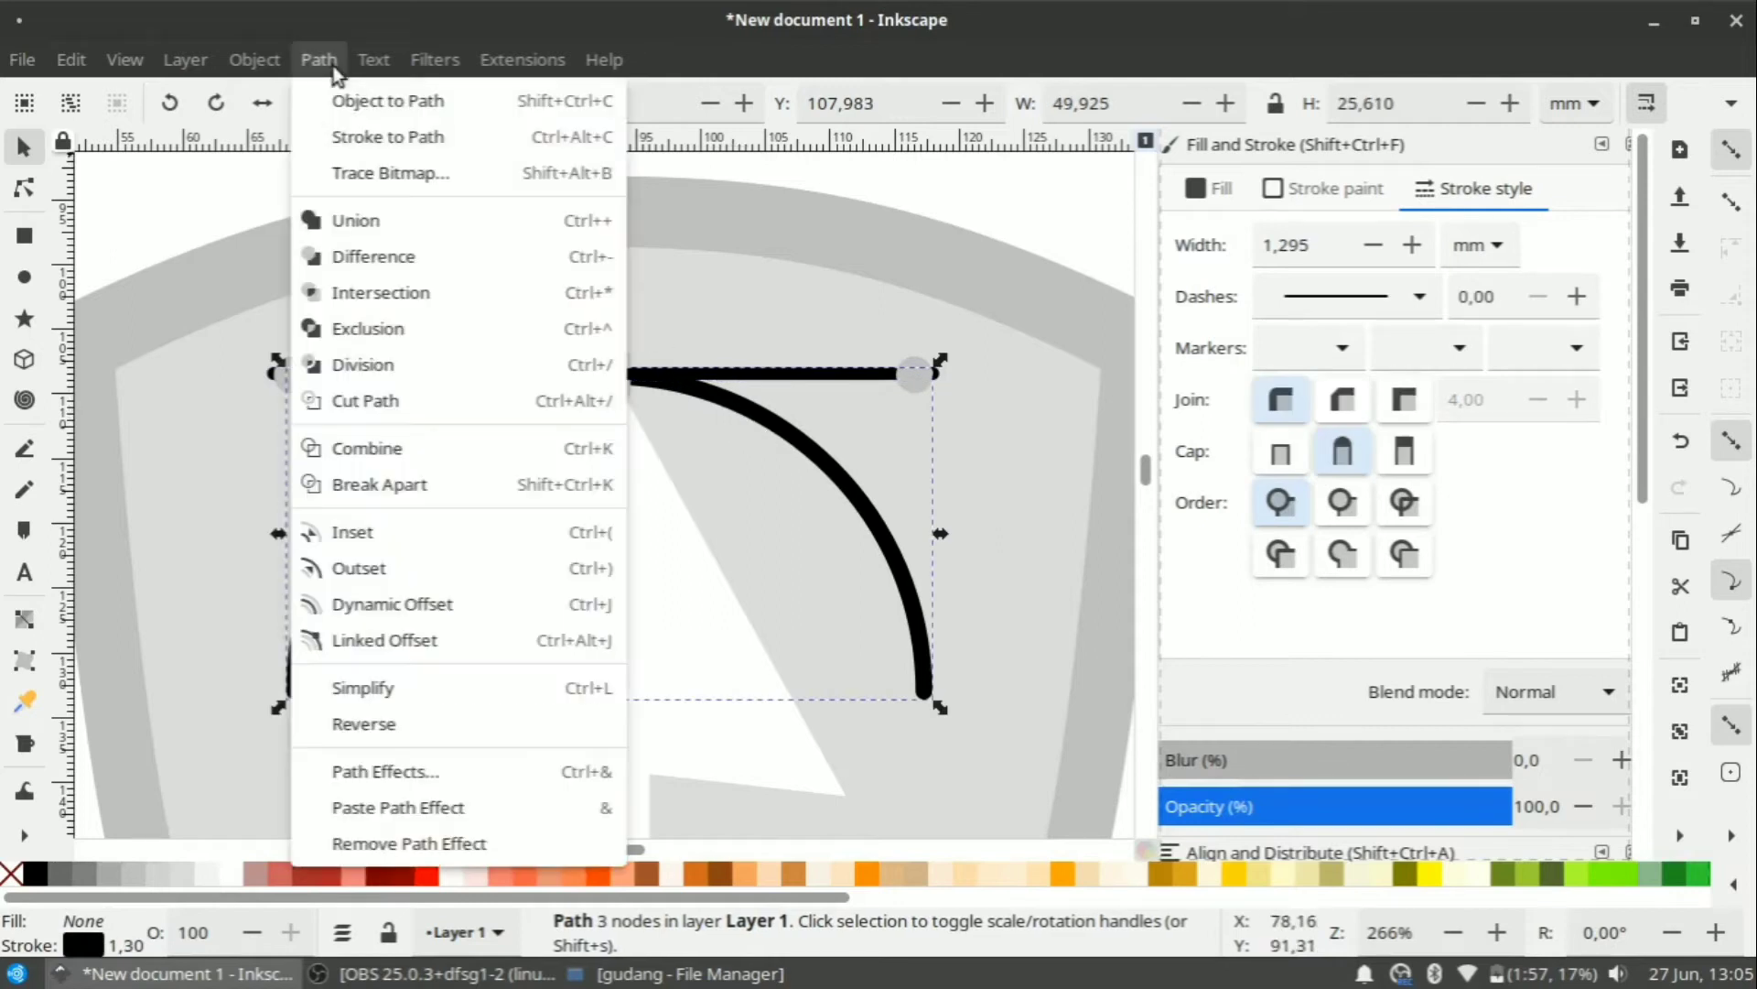
pyautogui.click(416, 136)
# Align the left circle to the line's left edge and the right circle to its right edge.
pyautogui.click(291, 361)
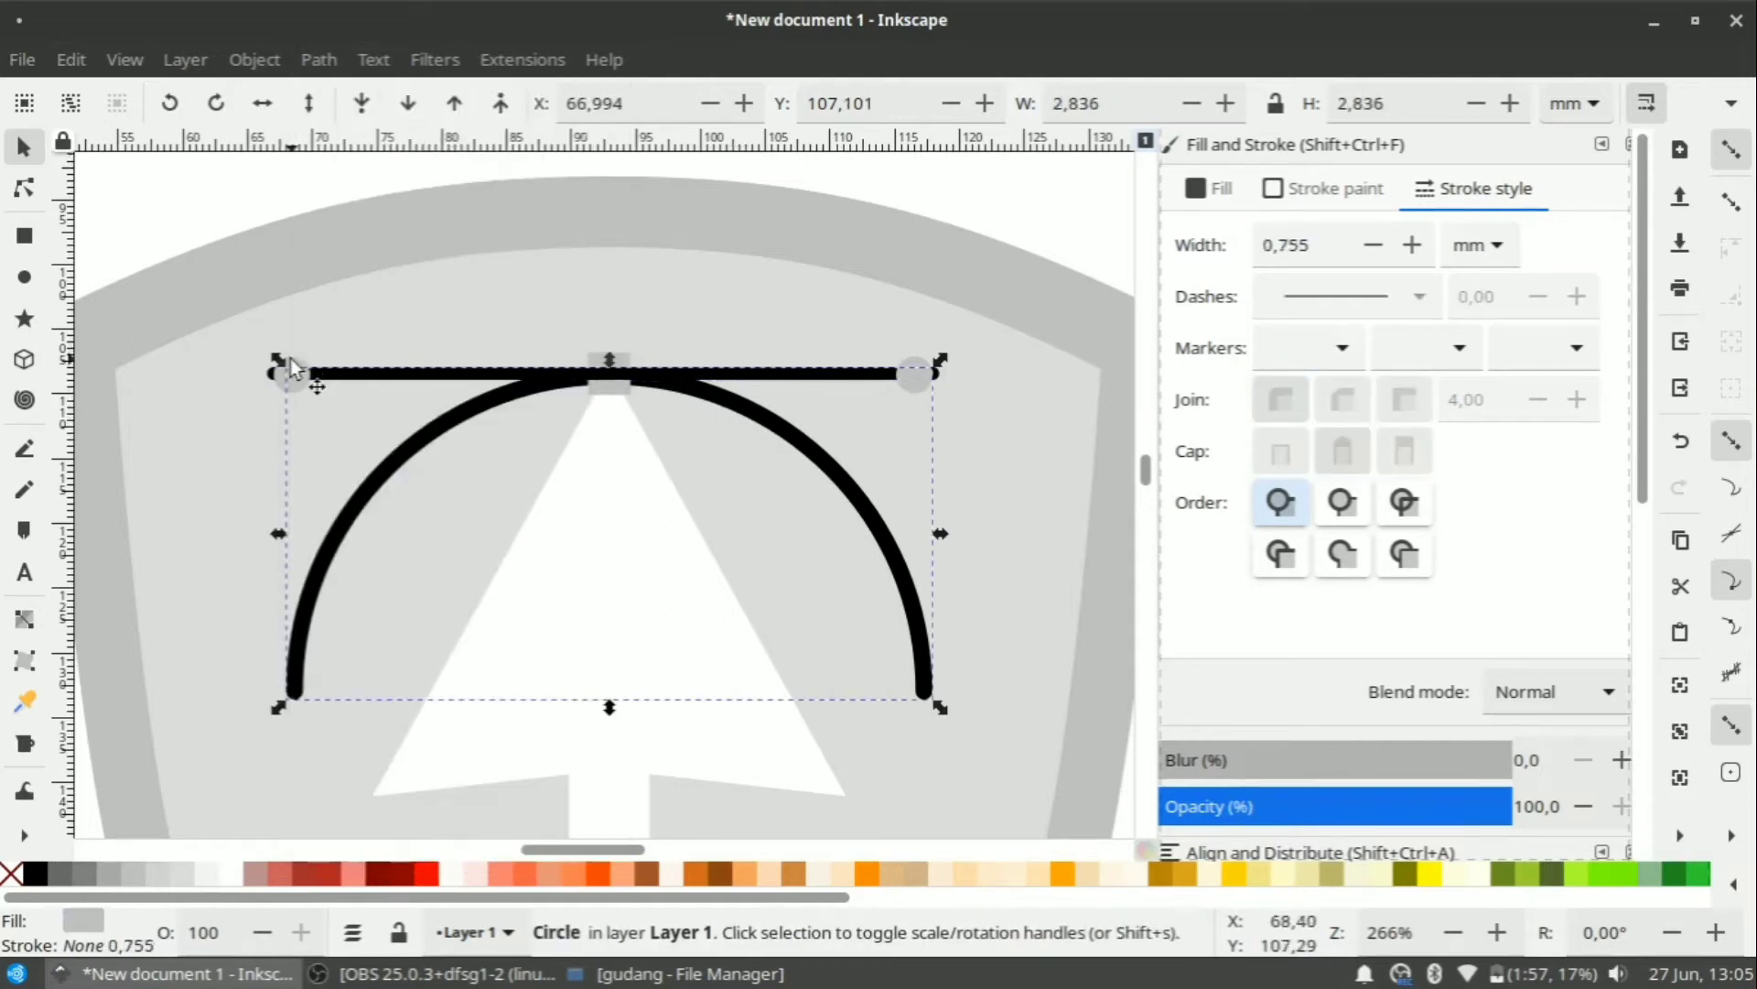
pyautogui.keyDown('shift'); pyautogui.click(339, 377); pyautogui.keyUp('shift')
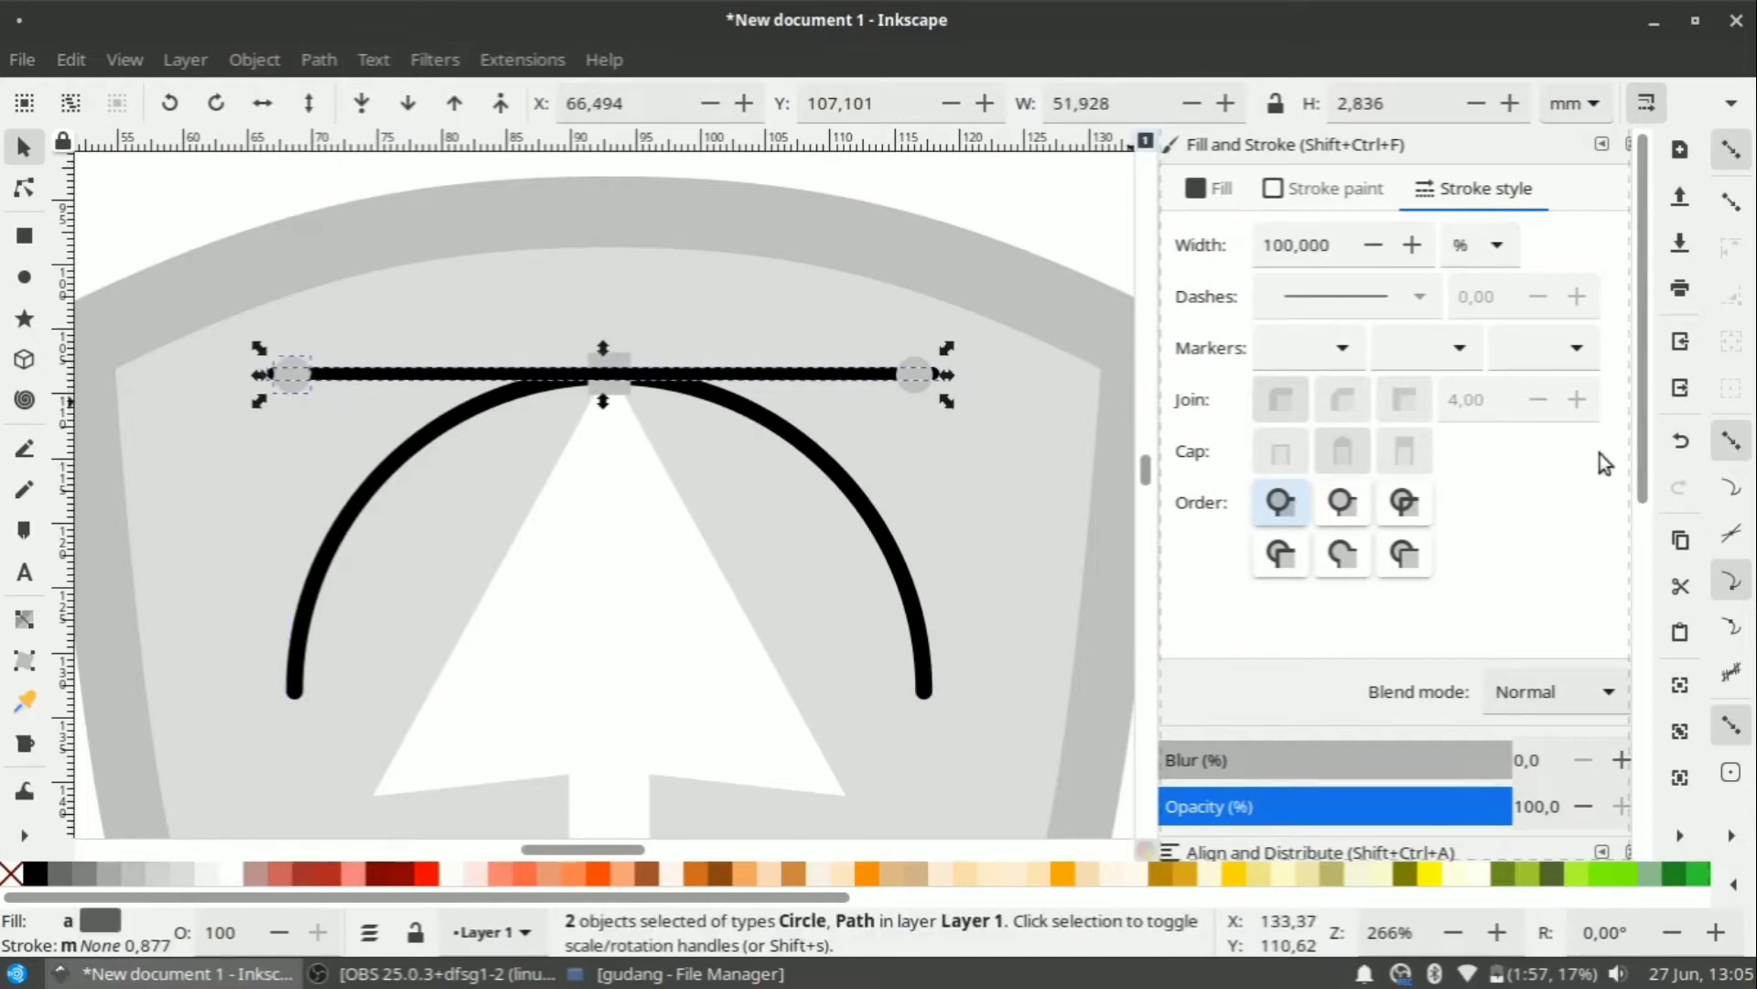
pyautogui.moveTo(1641, 448); pyautogui.dragTo(1650, 736)
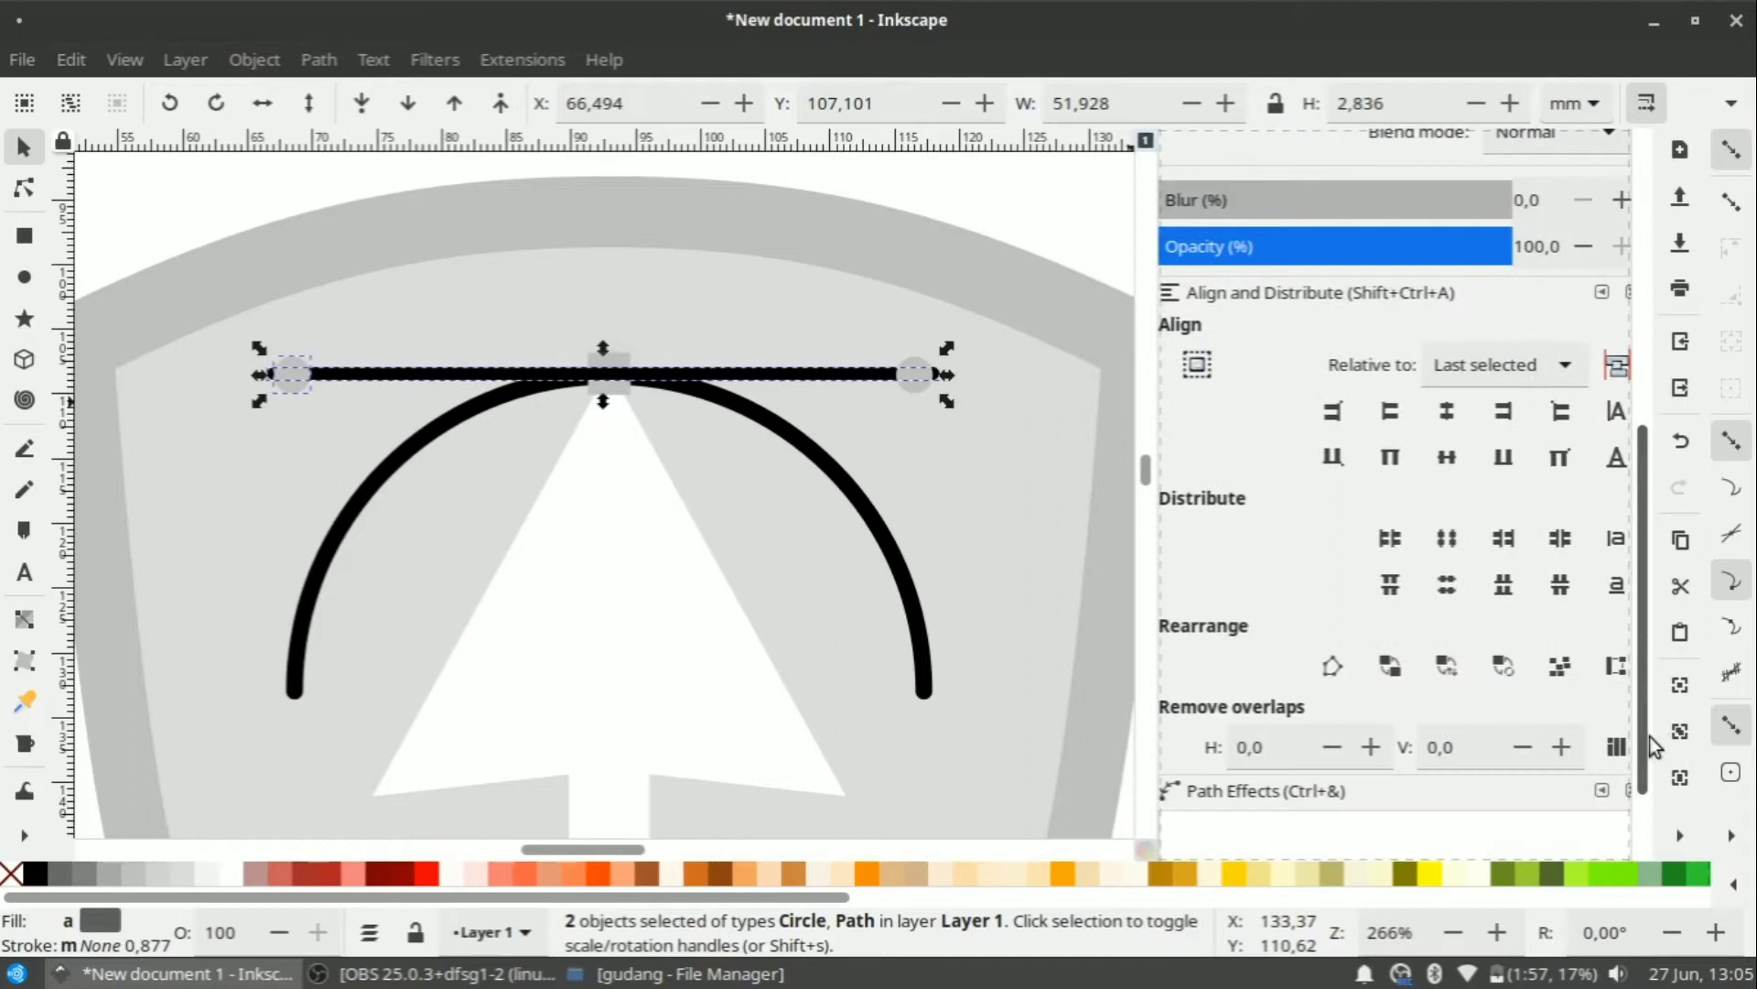
pyautogui.click(1377, 417)
pyautogui.click(983, 211)
pyautogui.keyDown('shift'); pyautogui.click(906, 377); pyautogui.keyUp('shift')
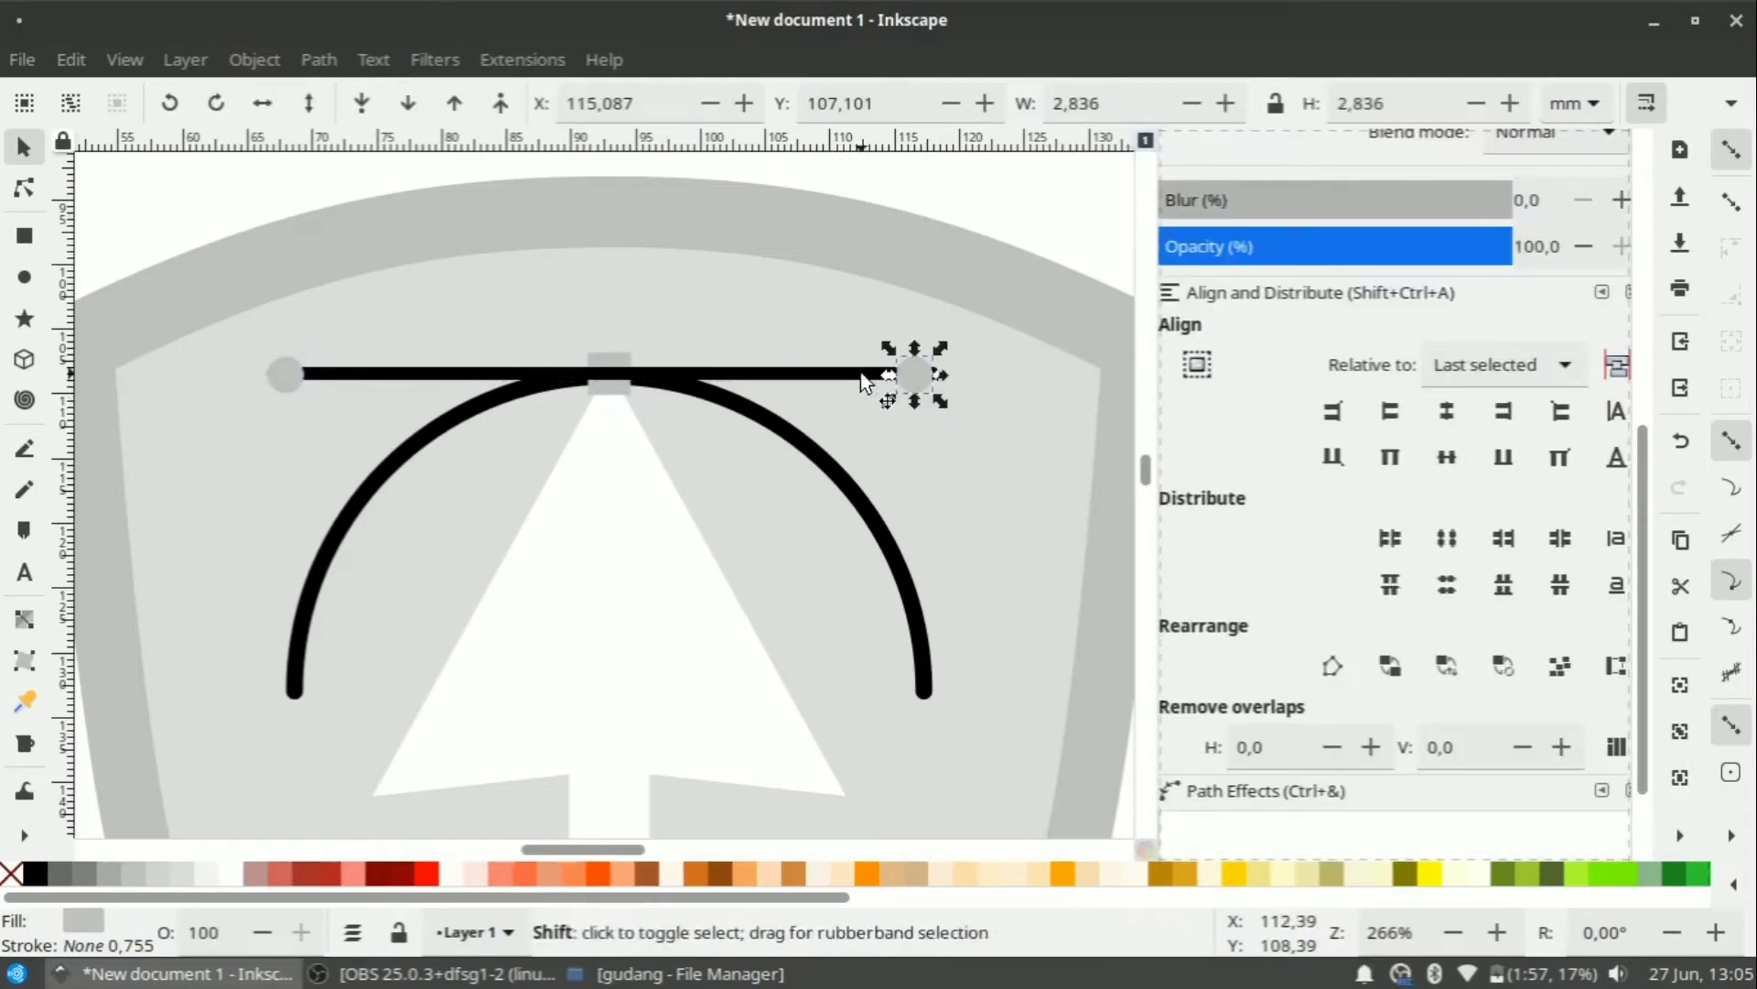
pyautogui.keyDown('shift'); pyautogui.click(863, 377); pyautogui.keyUp('shift')
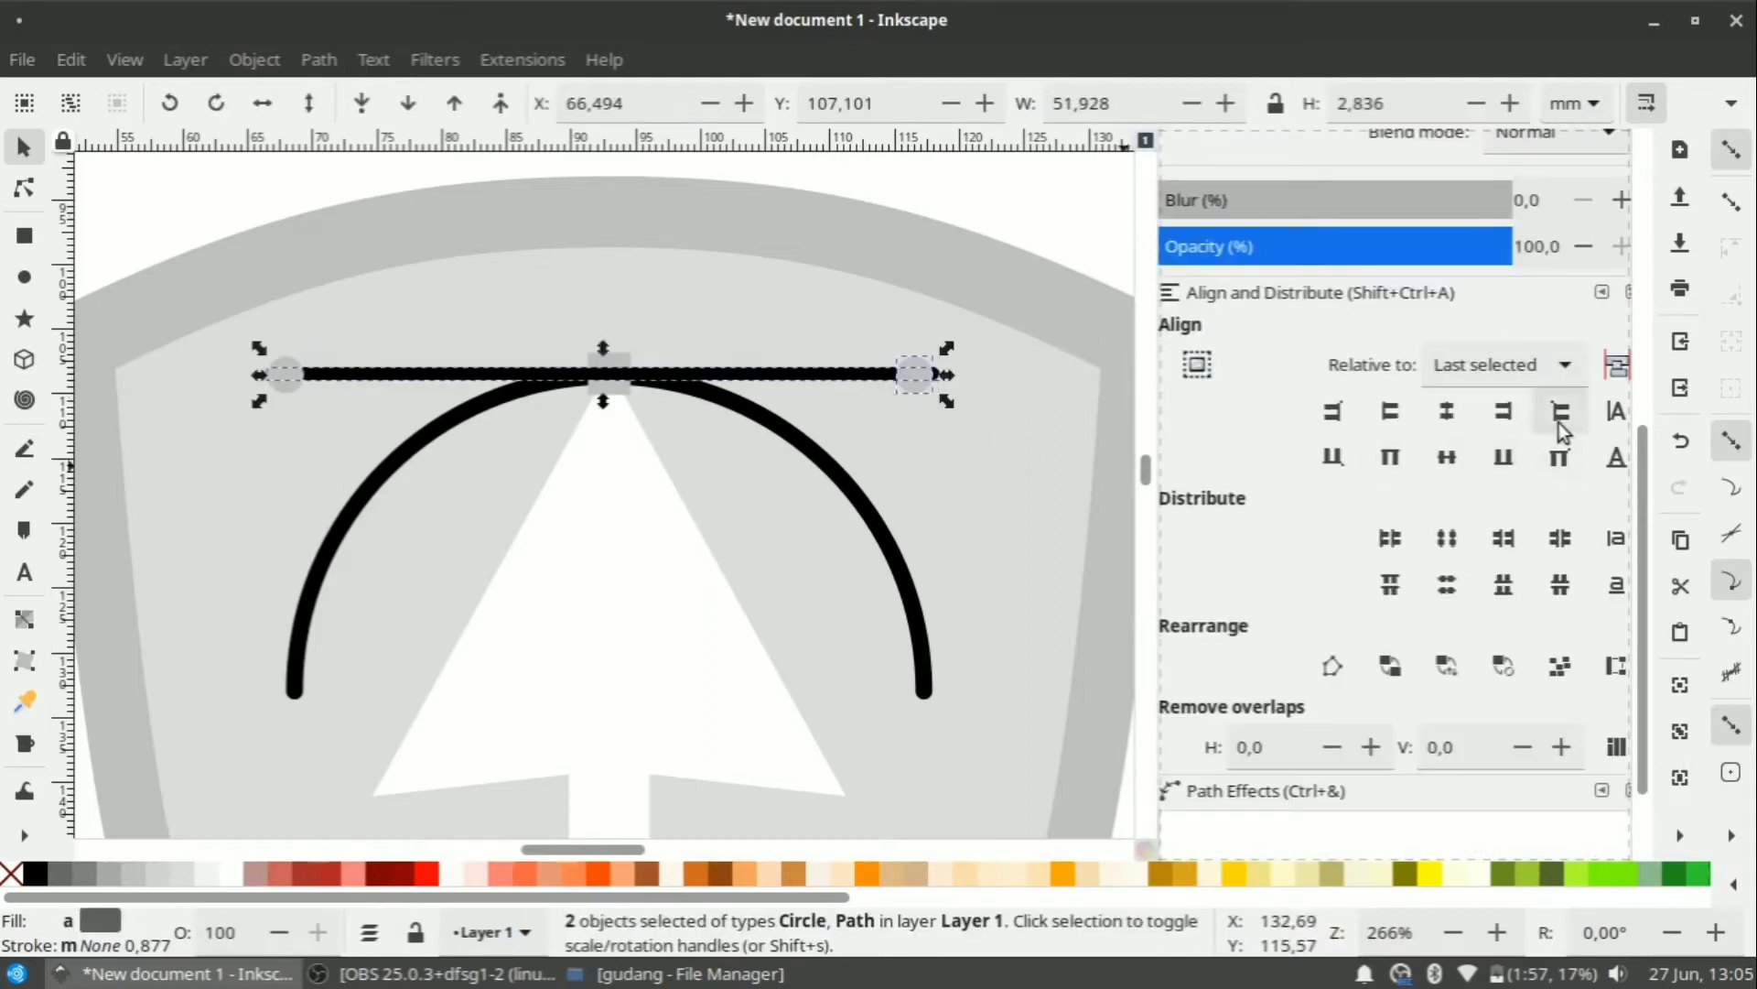
pyautogui.click(1507, 411)
pyautogui.click(838, 274)
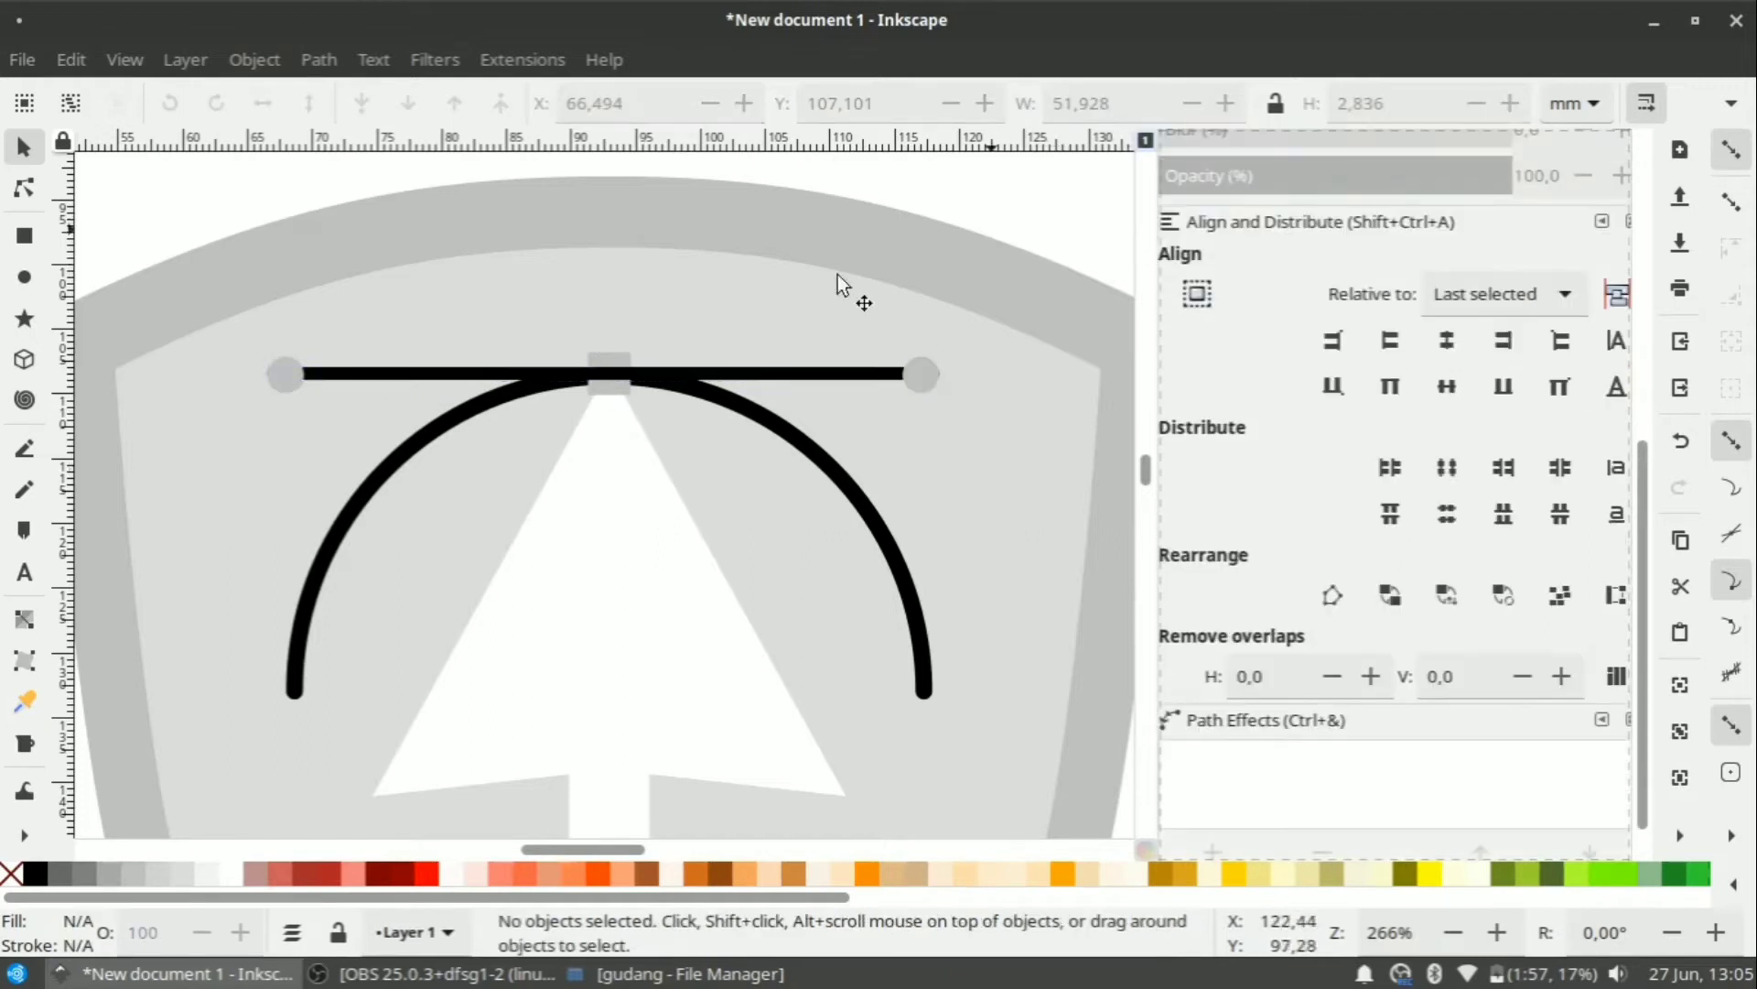
# Convert the arc's stroke to a path, then enlarge the arc-and-arrow group and lower it slightly.
pyautogui.scroll(-3, 802, 434)
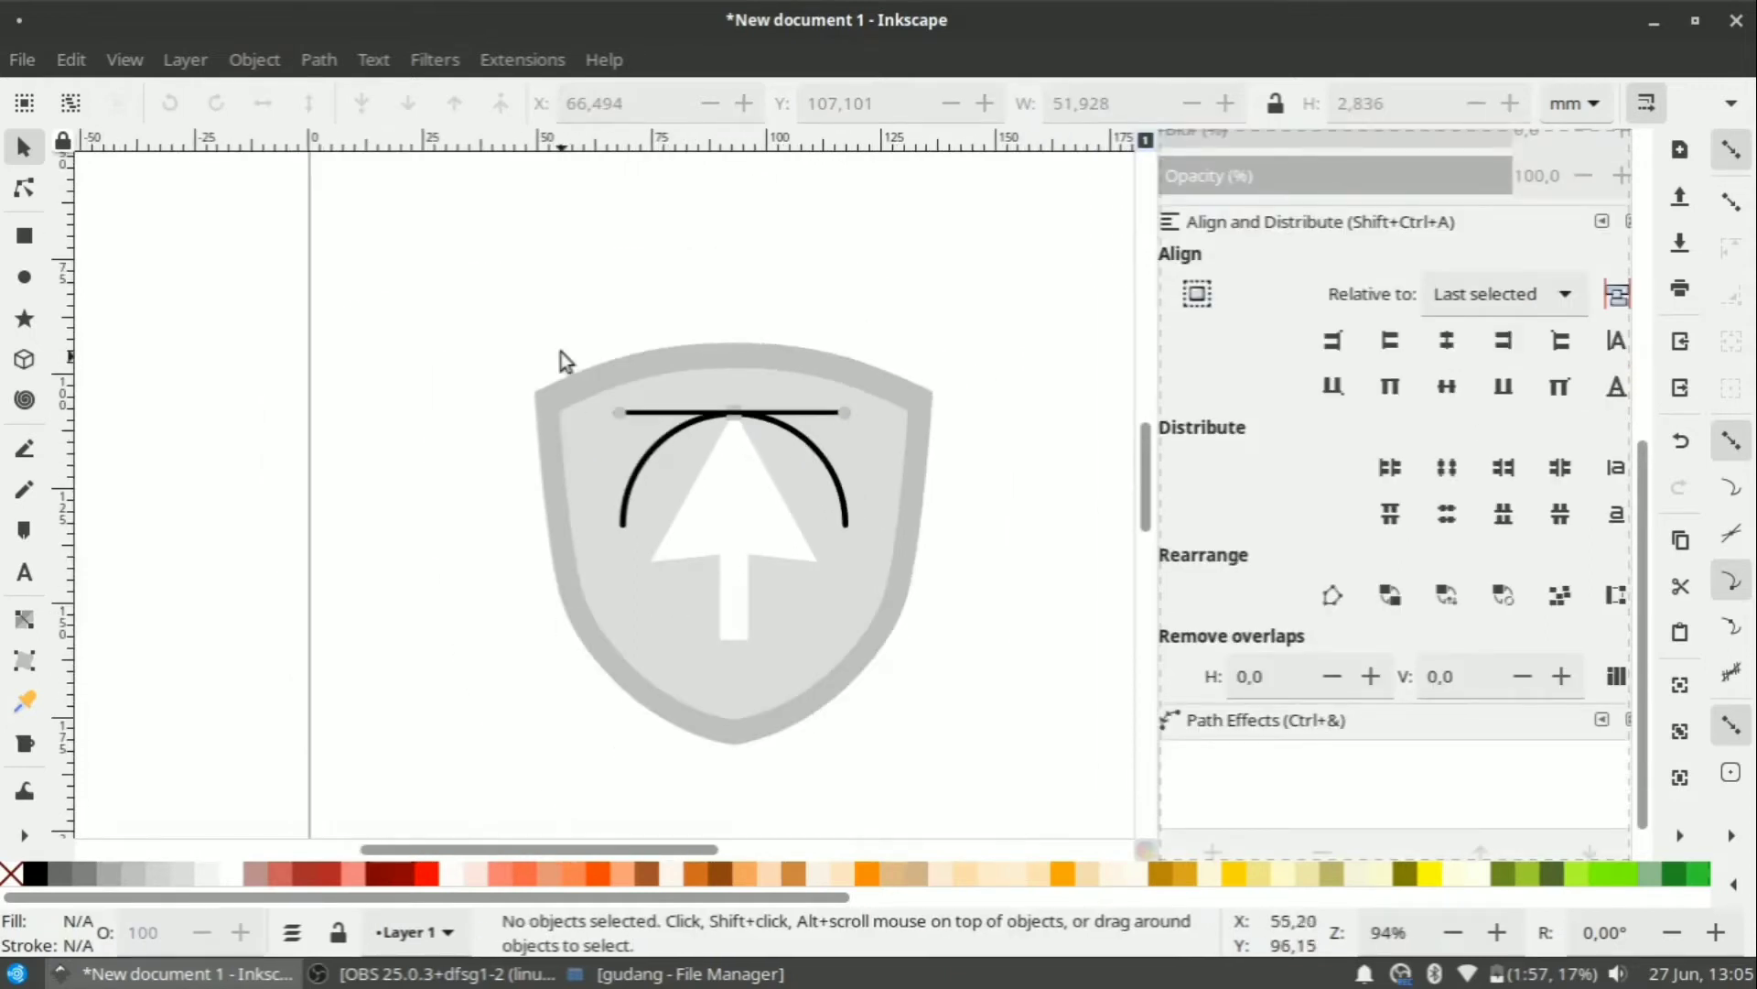
pyautogui.click(657, 460)
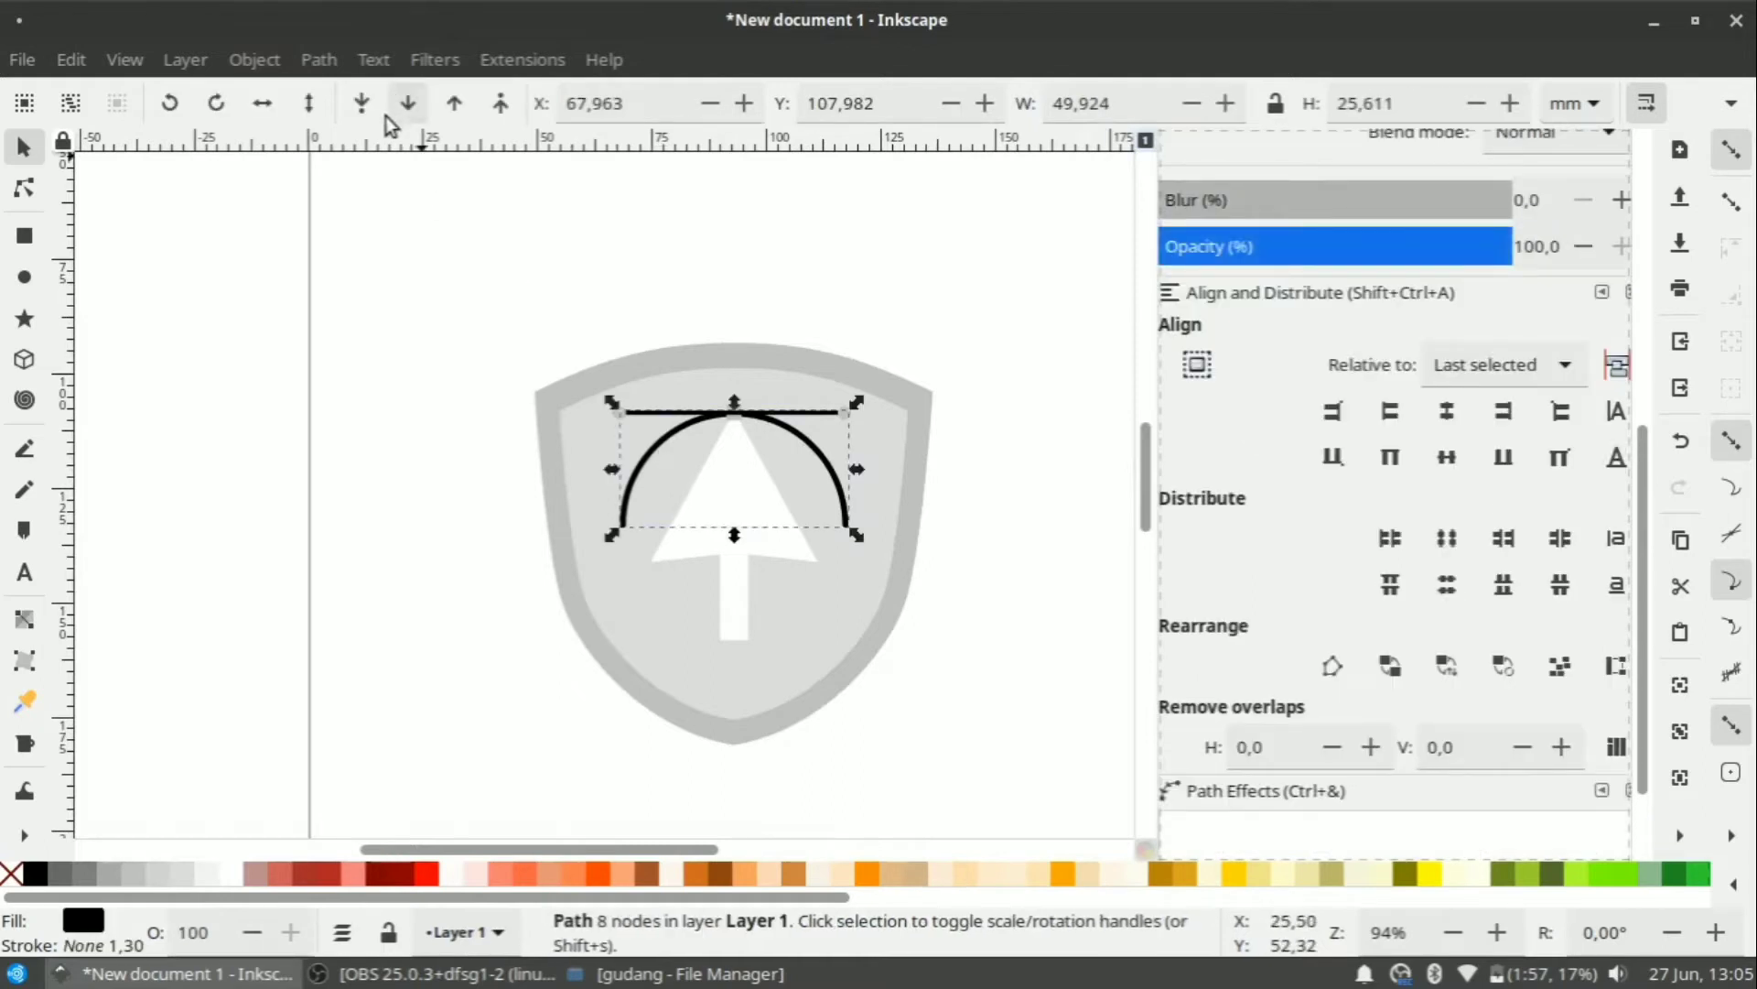
pyautogui.click(318, 60)
pyautogui.click(350, 137)
pyautogui.click(530, 290)
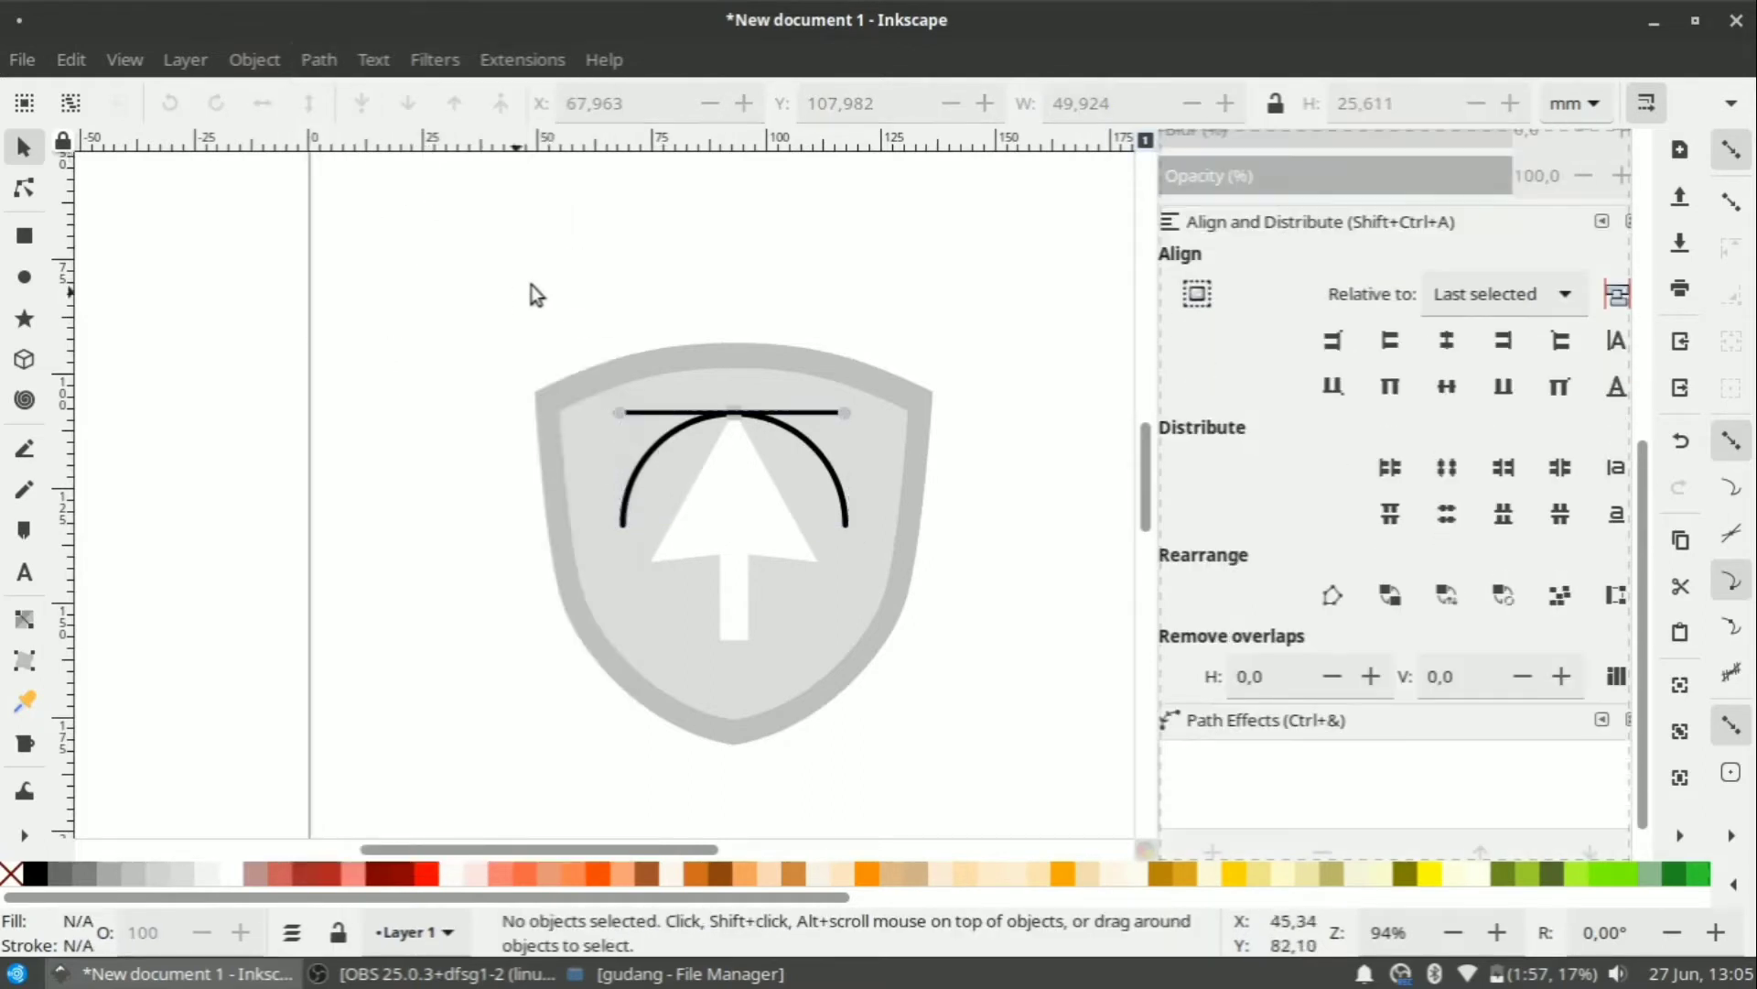
pyautogui.moveTo(553, 272)
pyautogui.mouseDown()
pyautogui.moveTo(895, 691)
pyautogui.moveTo(881, 679)
pyautogui.mouseUp()
pyautogui.moveTo(759, 510); pyautogui.dragTo(765, 531)
pyautogui.click(961, 595)
# Select the horizontal line, black arc and white arrow in turn, ending on the white arrow.
pyautogui.scroll(2, 707, 437)
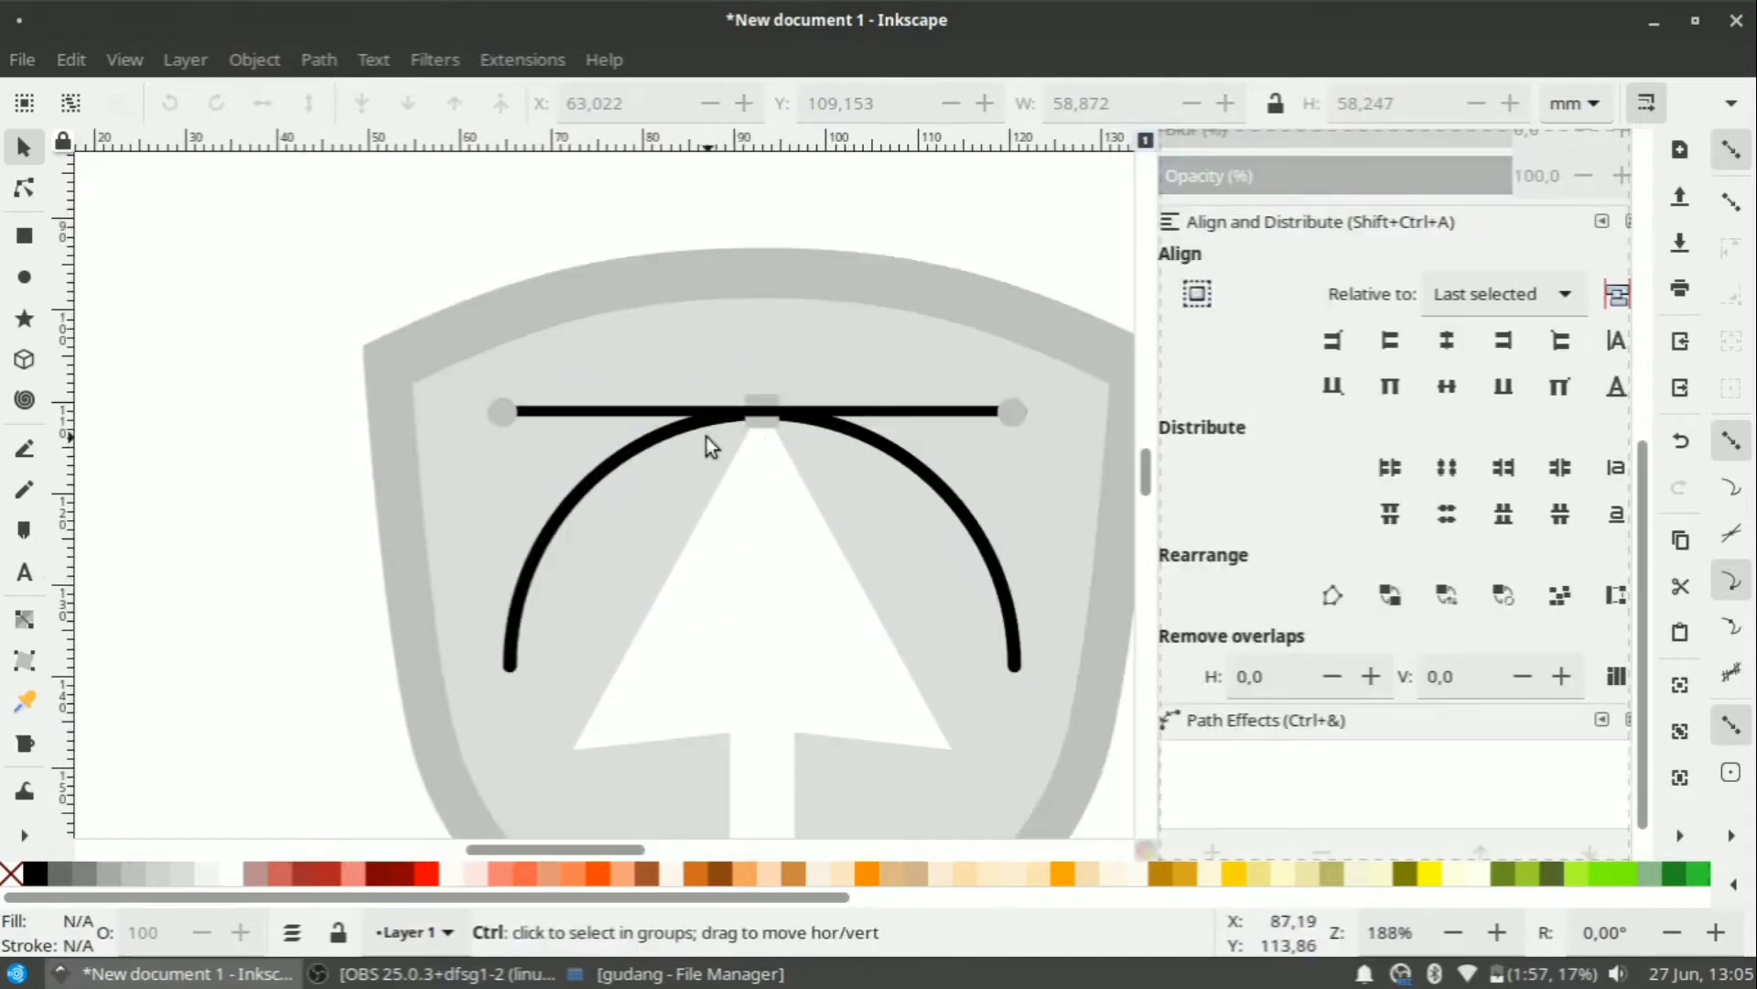
pyautogui.click(773, 423)
pyautogui.click(854, 436)
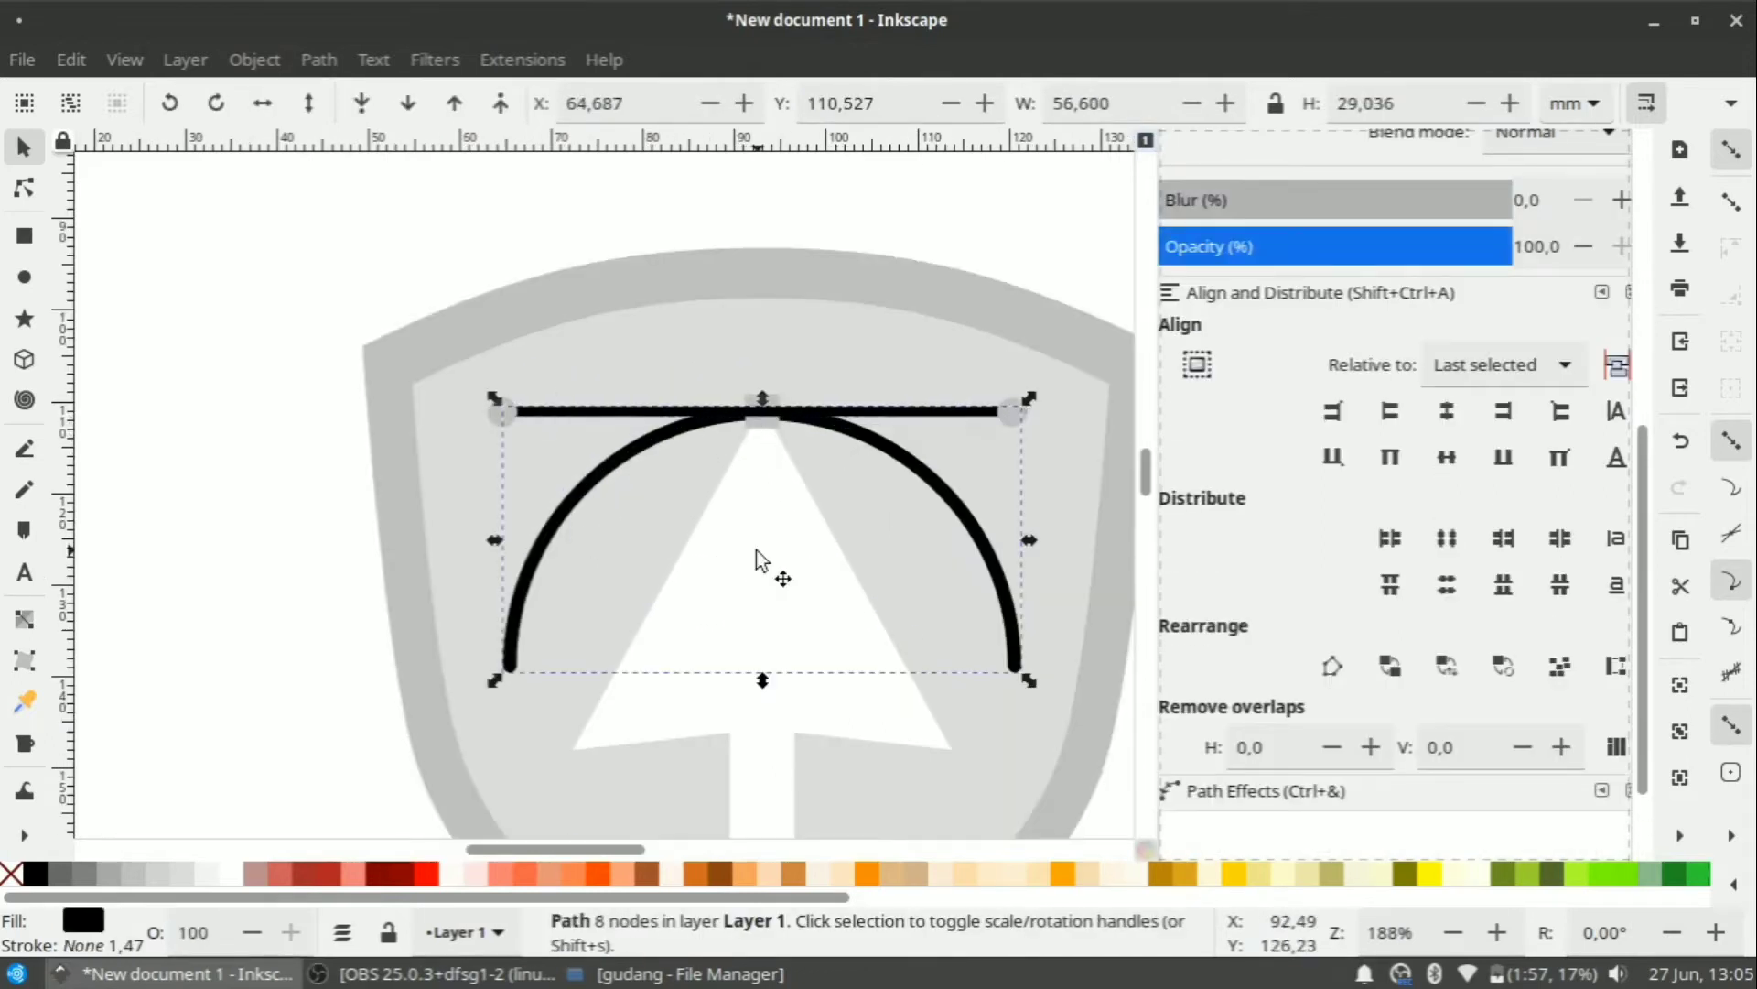
pyautogui.click(756, 549)
pyautogui.scroll(-2, 756, 538)
pyautogui.click(946, 664)
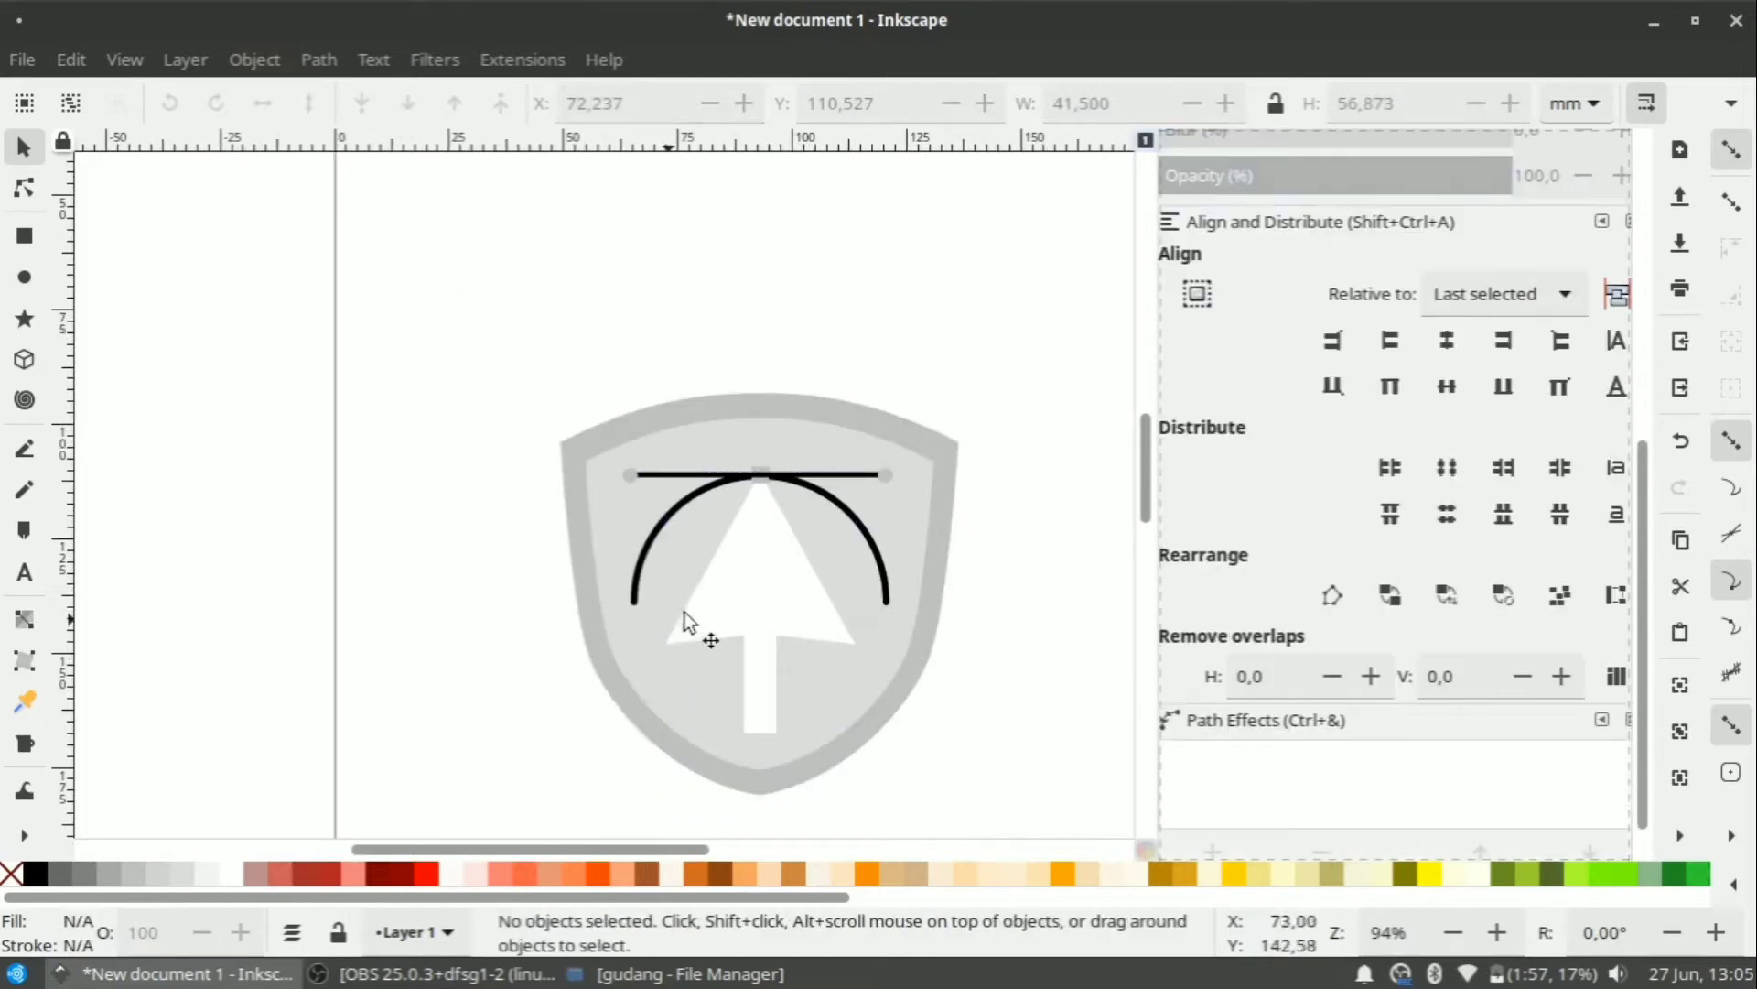
pyautogui.click(753, 598)
# Draw a grey rectangle of about 25.8 × 39.1 mm below-left of the shield.
pyautogui.press('r')
pyautogui.scroll(-2, 365, 486)
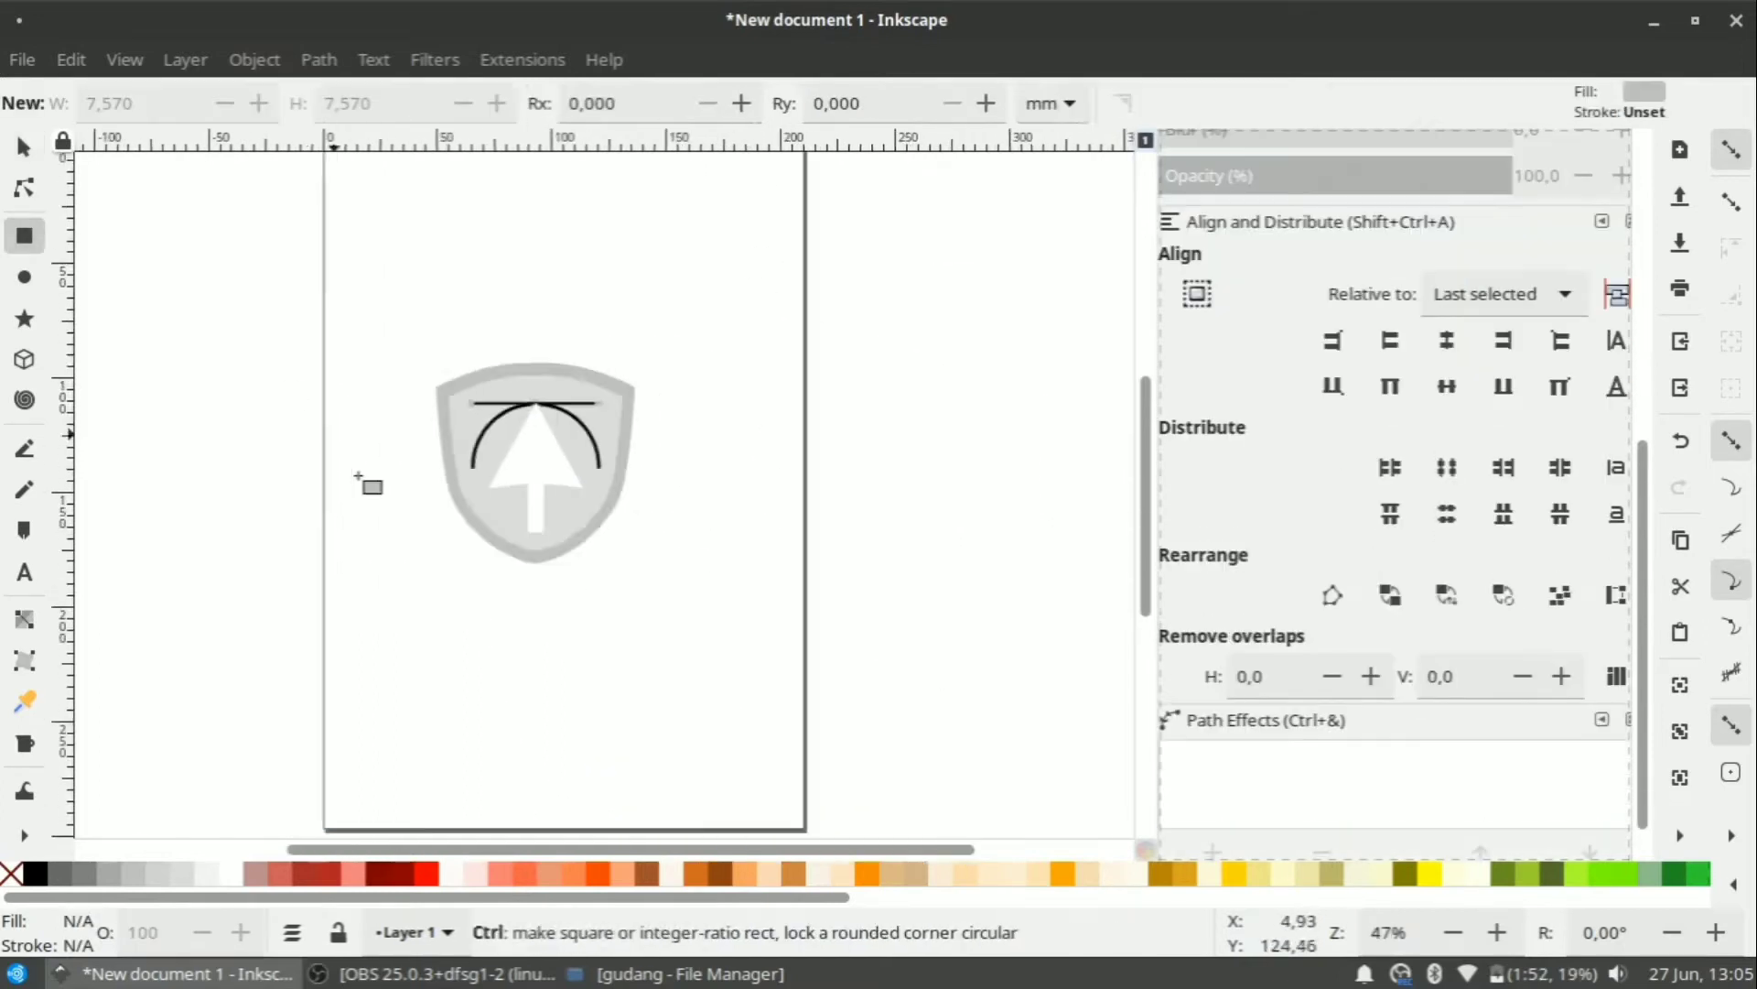
pyautogui.scroll(1, 350, 552)
pyautogui.moveTo(349, 551); pyautogui.dragTo(434, 680)
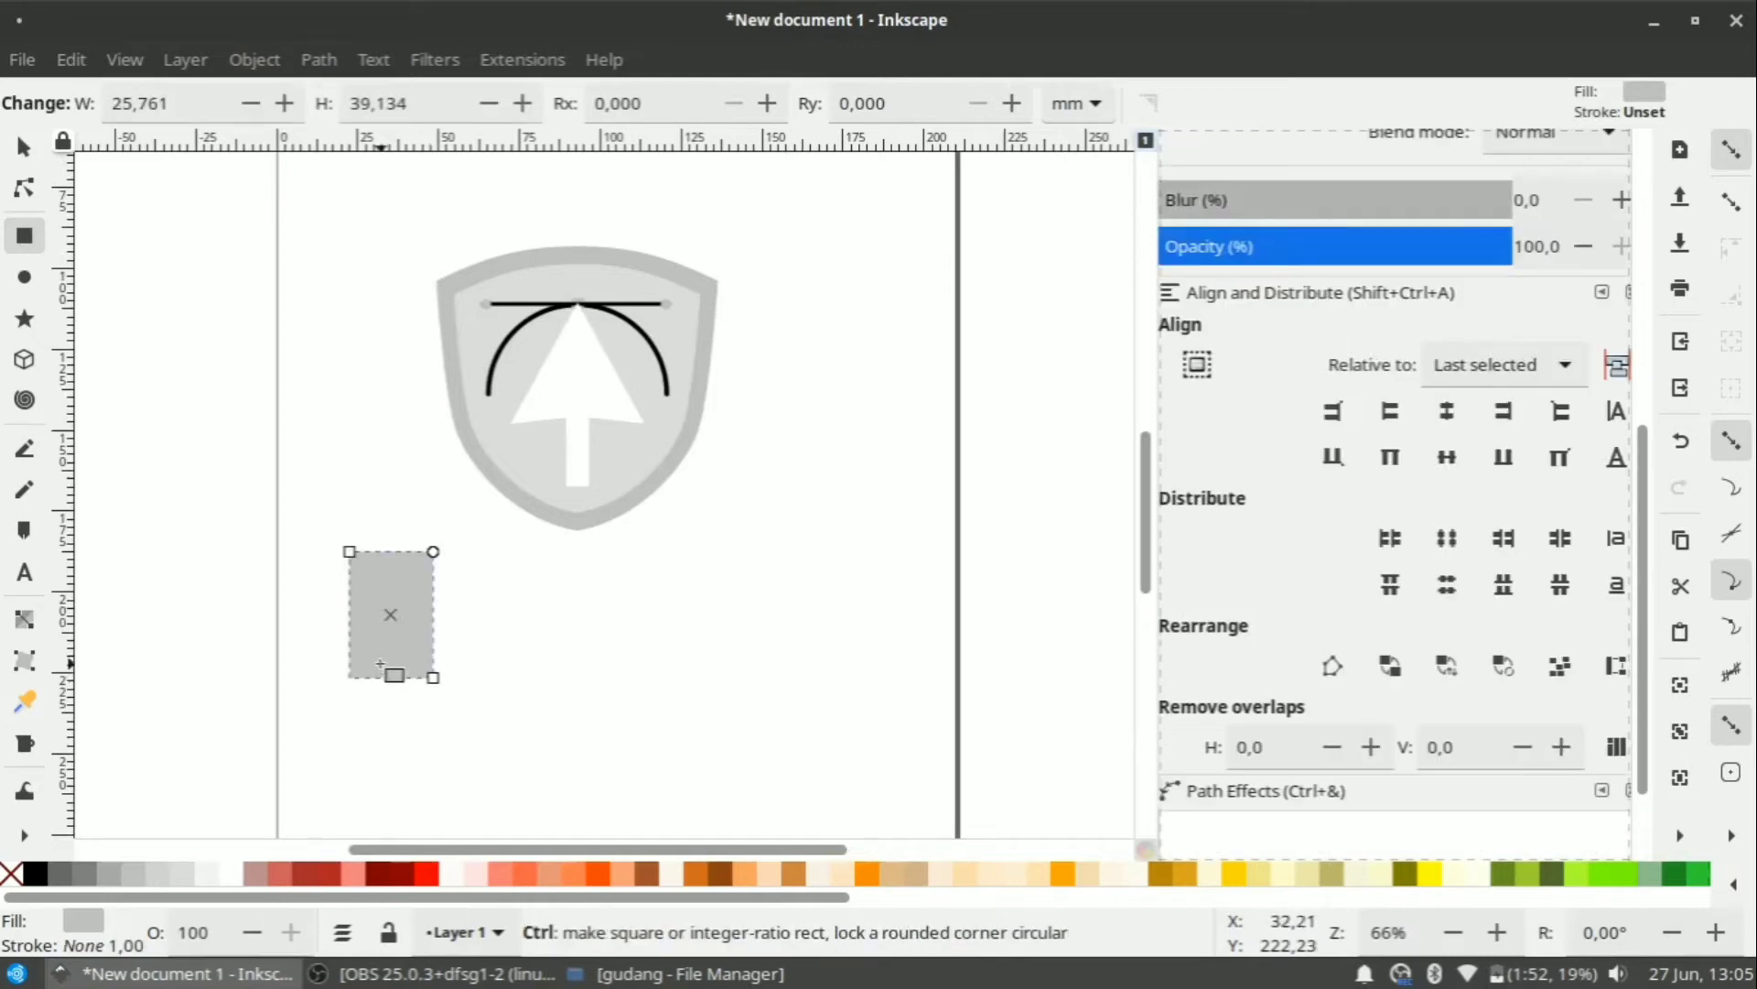
# Convert the grey rectangle into an editable path with Object to Path.
pyautogui.scroll(3, 393, 655)
pyautogui.click(25, 146)
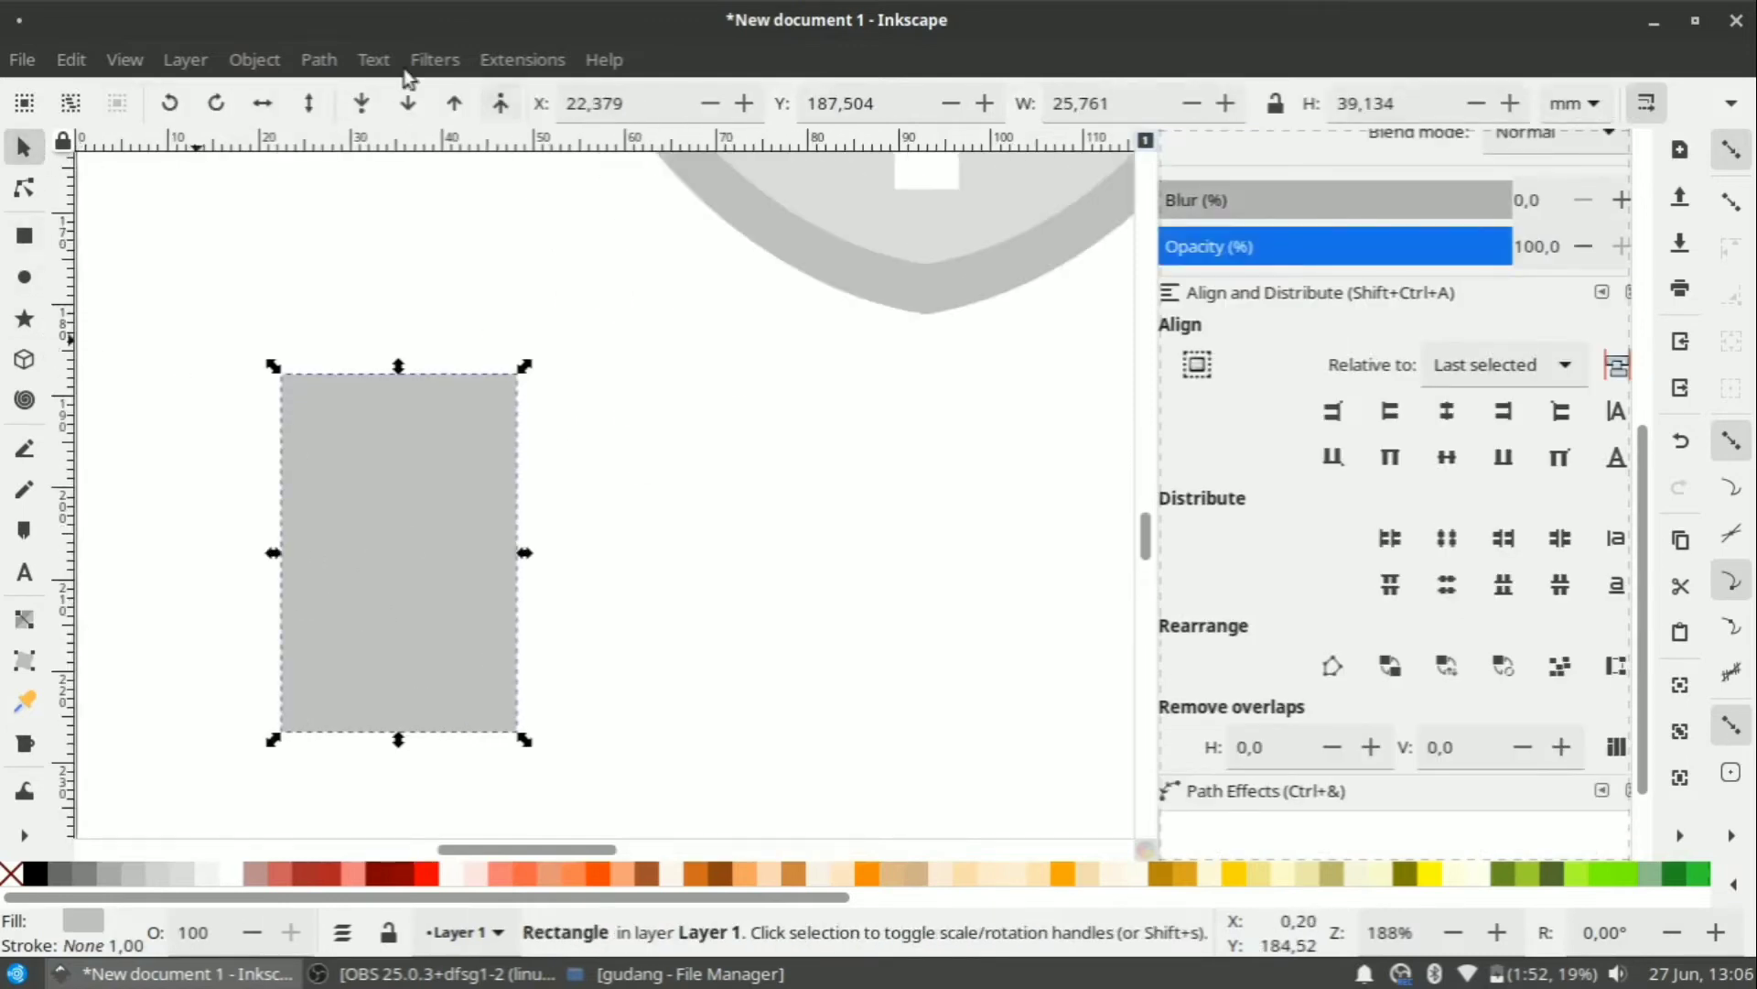
pyautogui.click(319, 59)
pyautogui.click(354, 104)
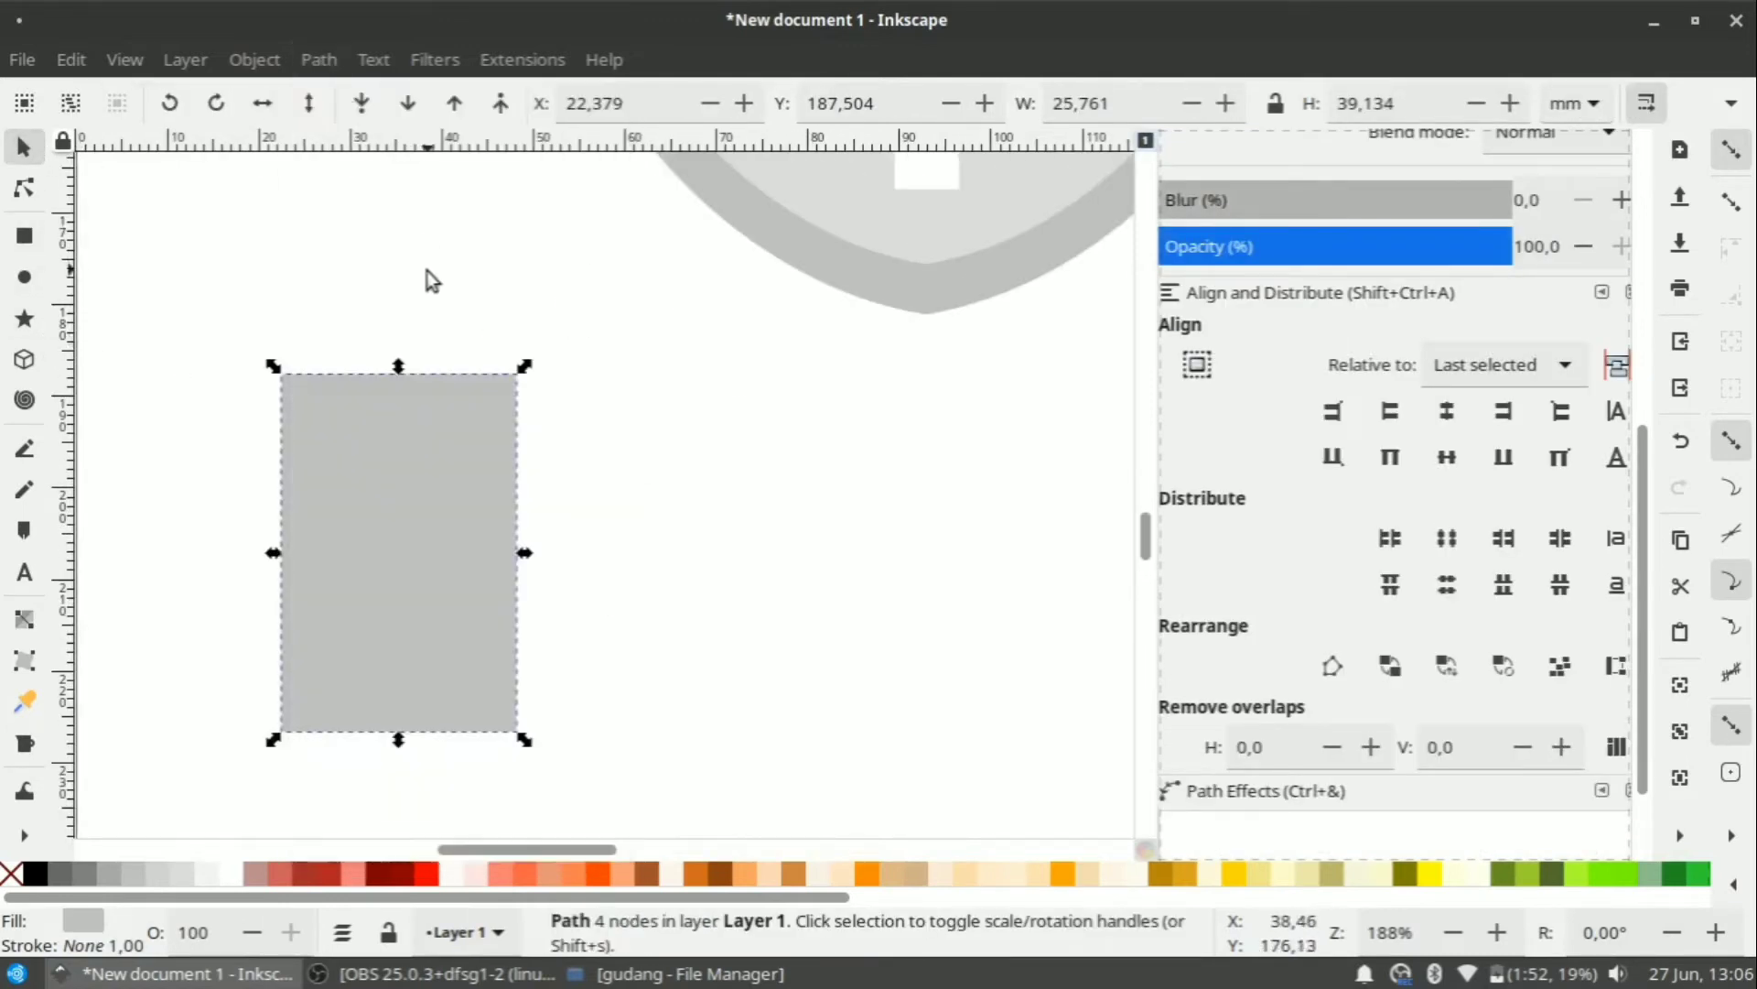
pyautogui.scroll(1, 368, 344)
pyautogui.scroll(1, 416, 436)
# Add a top node, slant the left side inward, and draw a thin 3.566 × 28.251 mm rectangle beside it.
pyautogui.press('n')
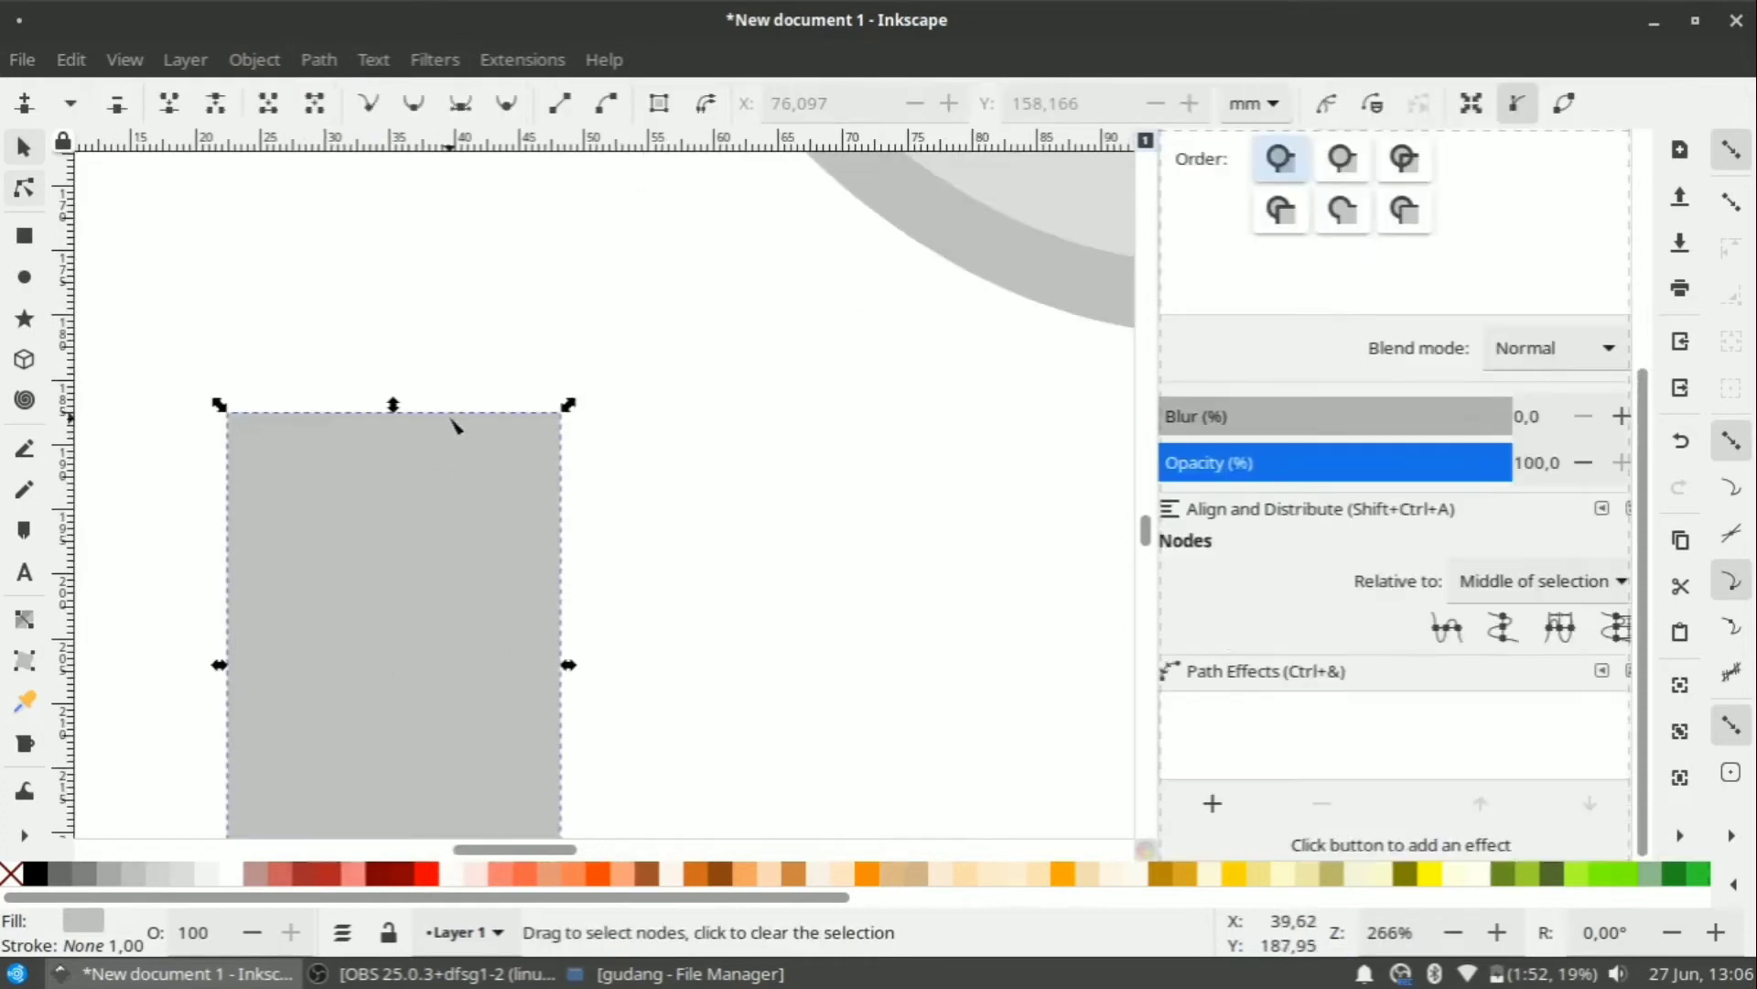
pyautogui.click(448, 417)
pyautogui.doubleClick(438, 413)
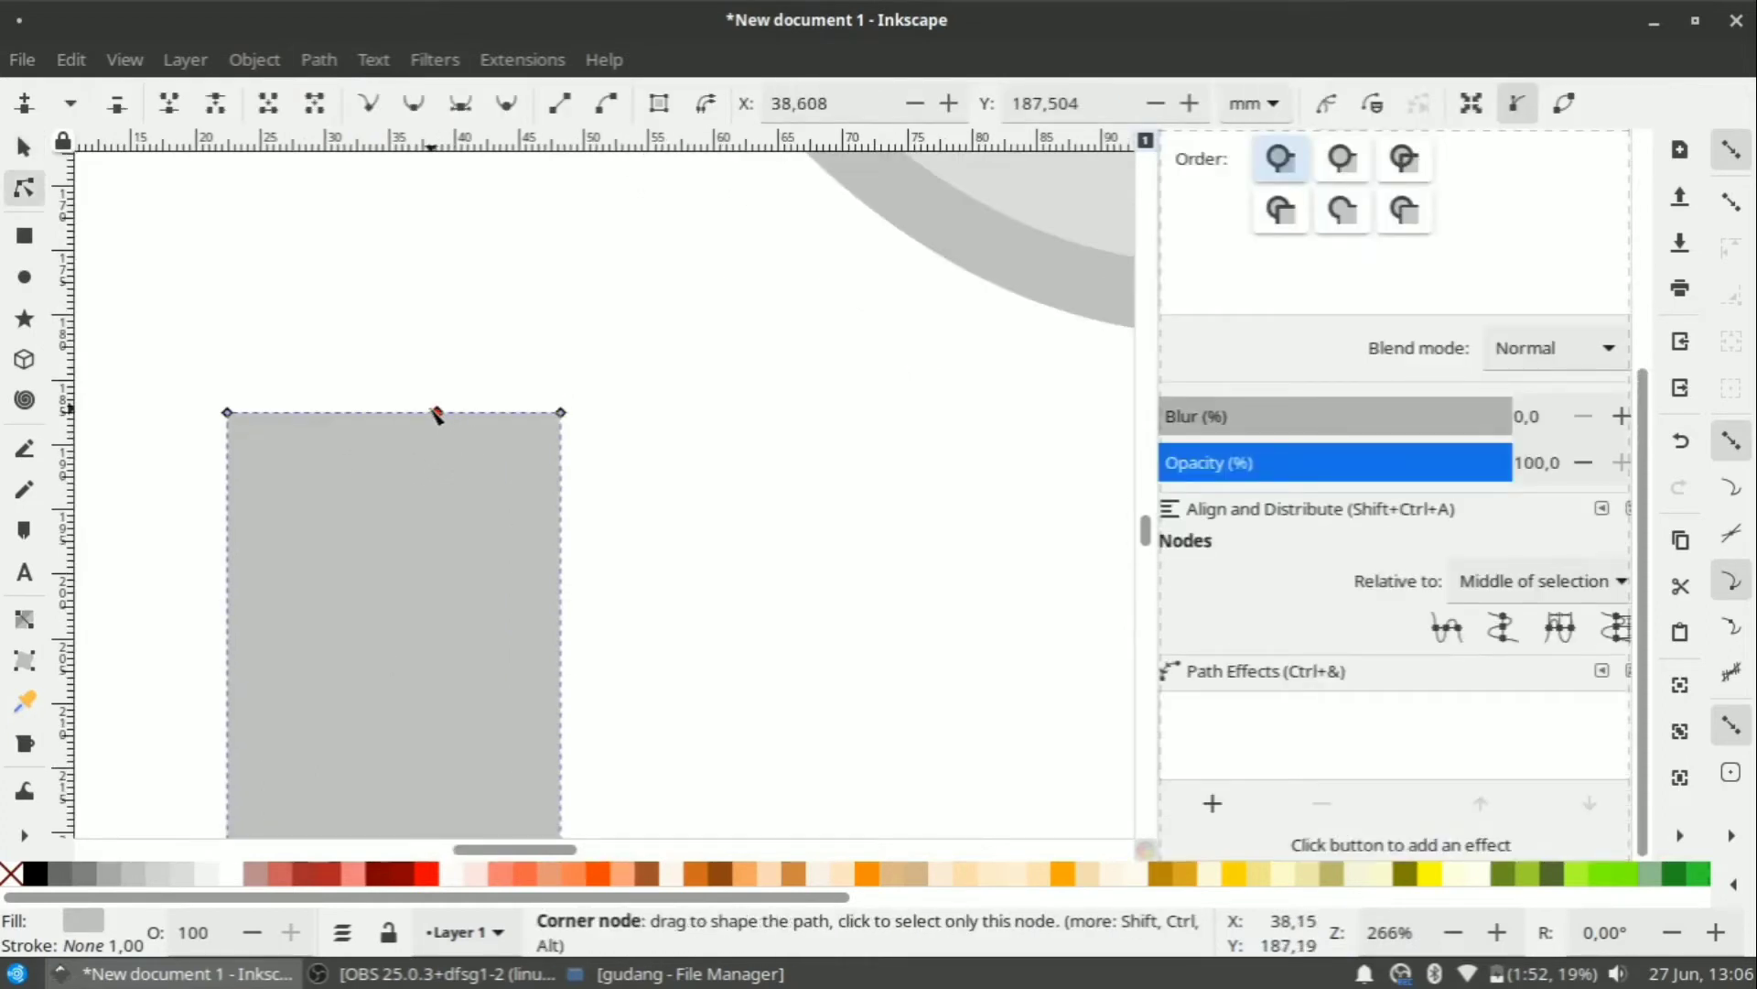
pyautogui.moveTo(439, 415)
pyautogui.mouseDown()
pyautogui.moveTo(485, 417)
pyautogui.moveTo(471, 413)
pyautogui.mouseUp()
pyautogui.hotkey('ctrl', 'z')
pyautogui.press('-')
pyautogui.press('-')
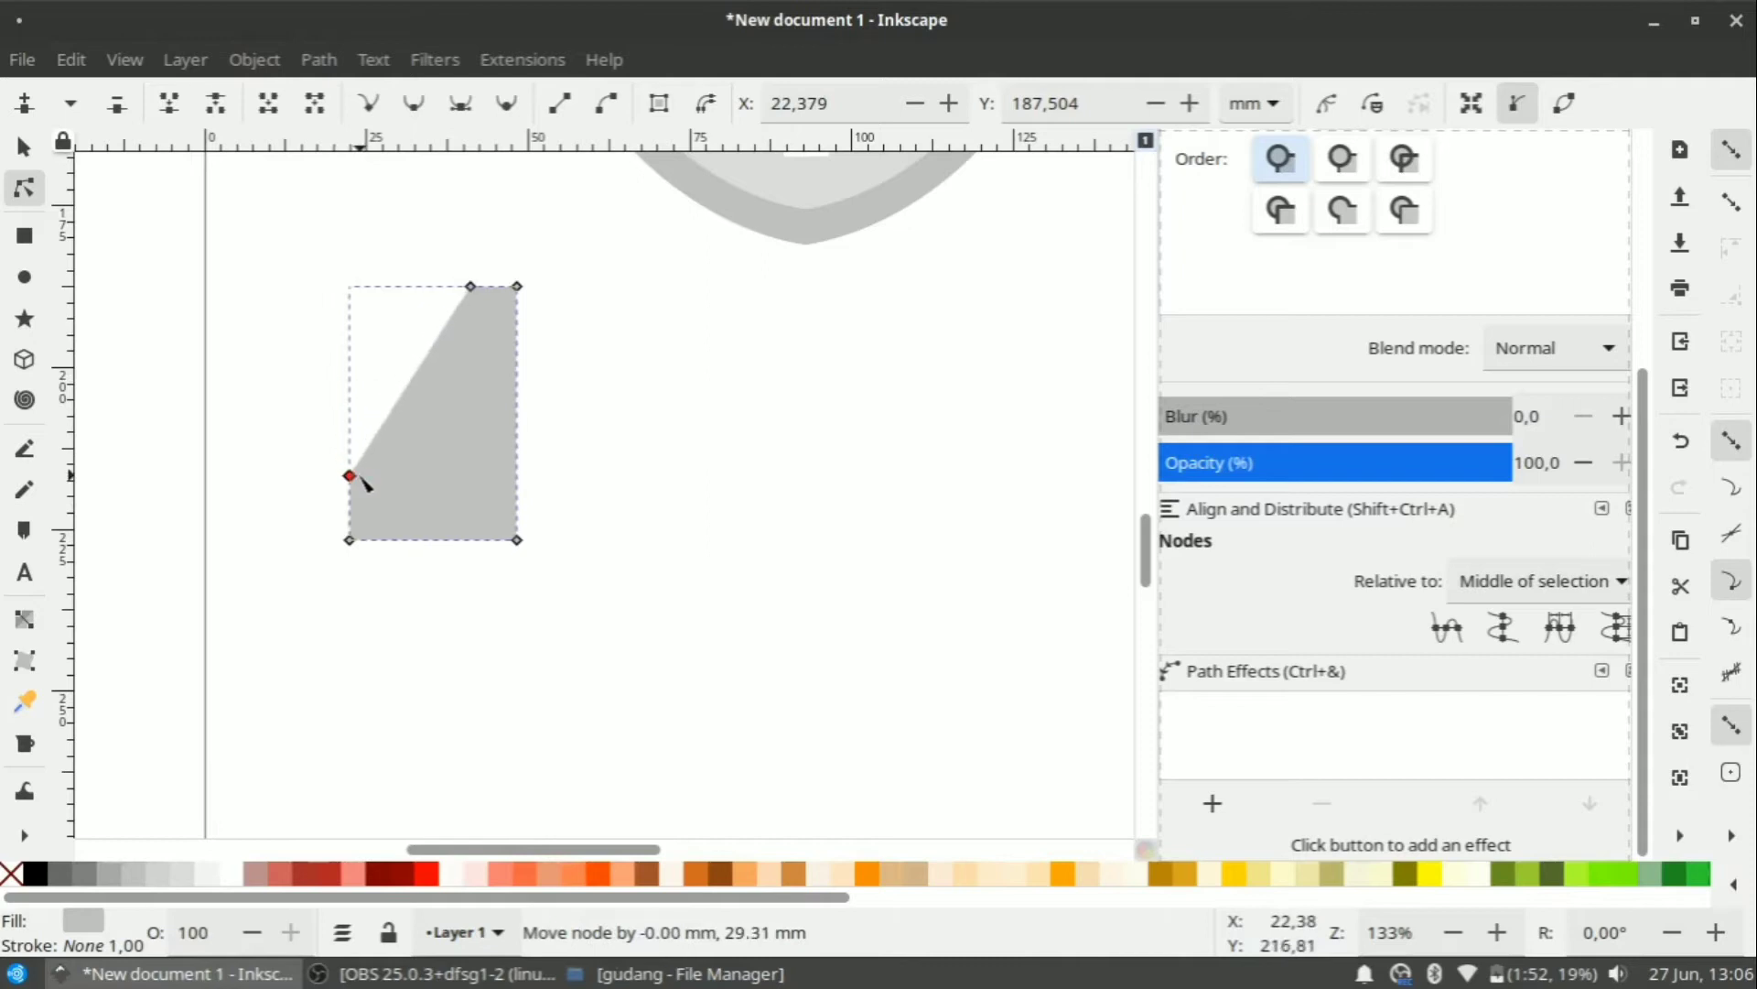
pyautogui.moveTo(352, 438); pyautogui.dragTo(382, 438)
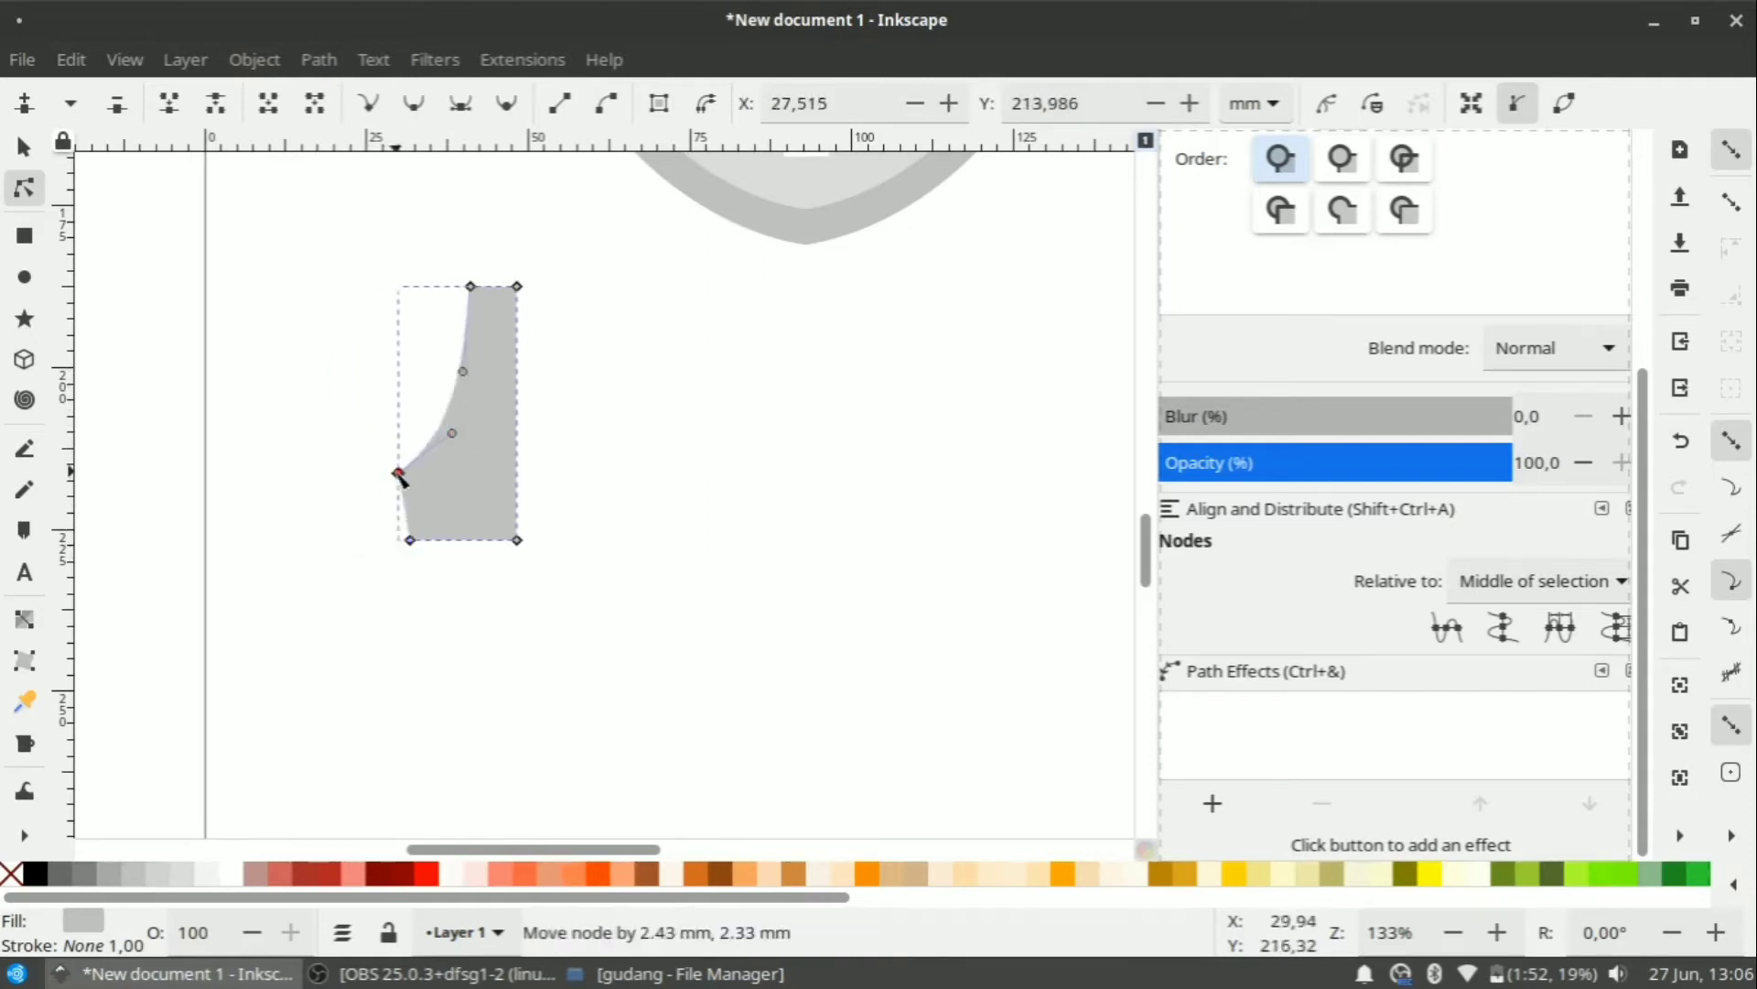
pyautogui.scroll(3, 493, 310)
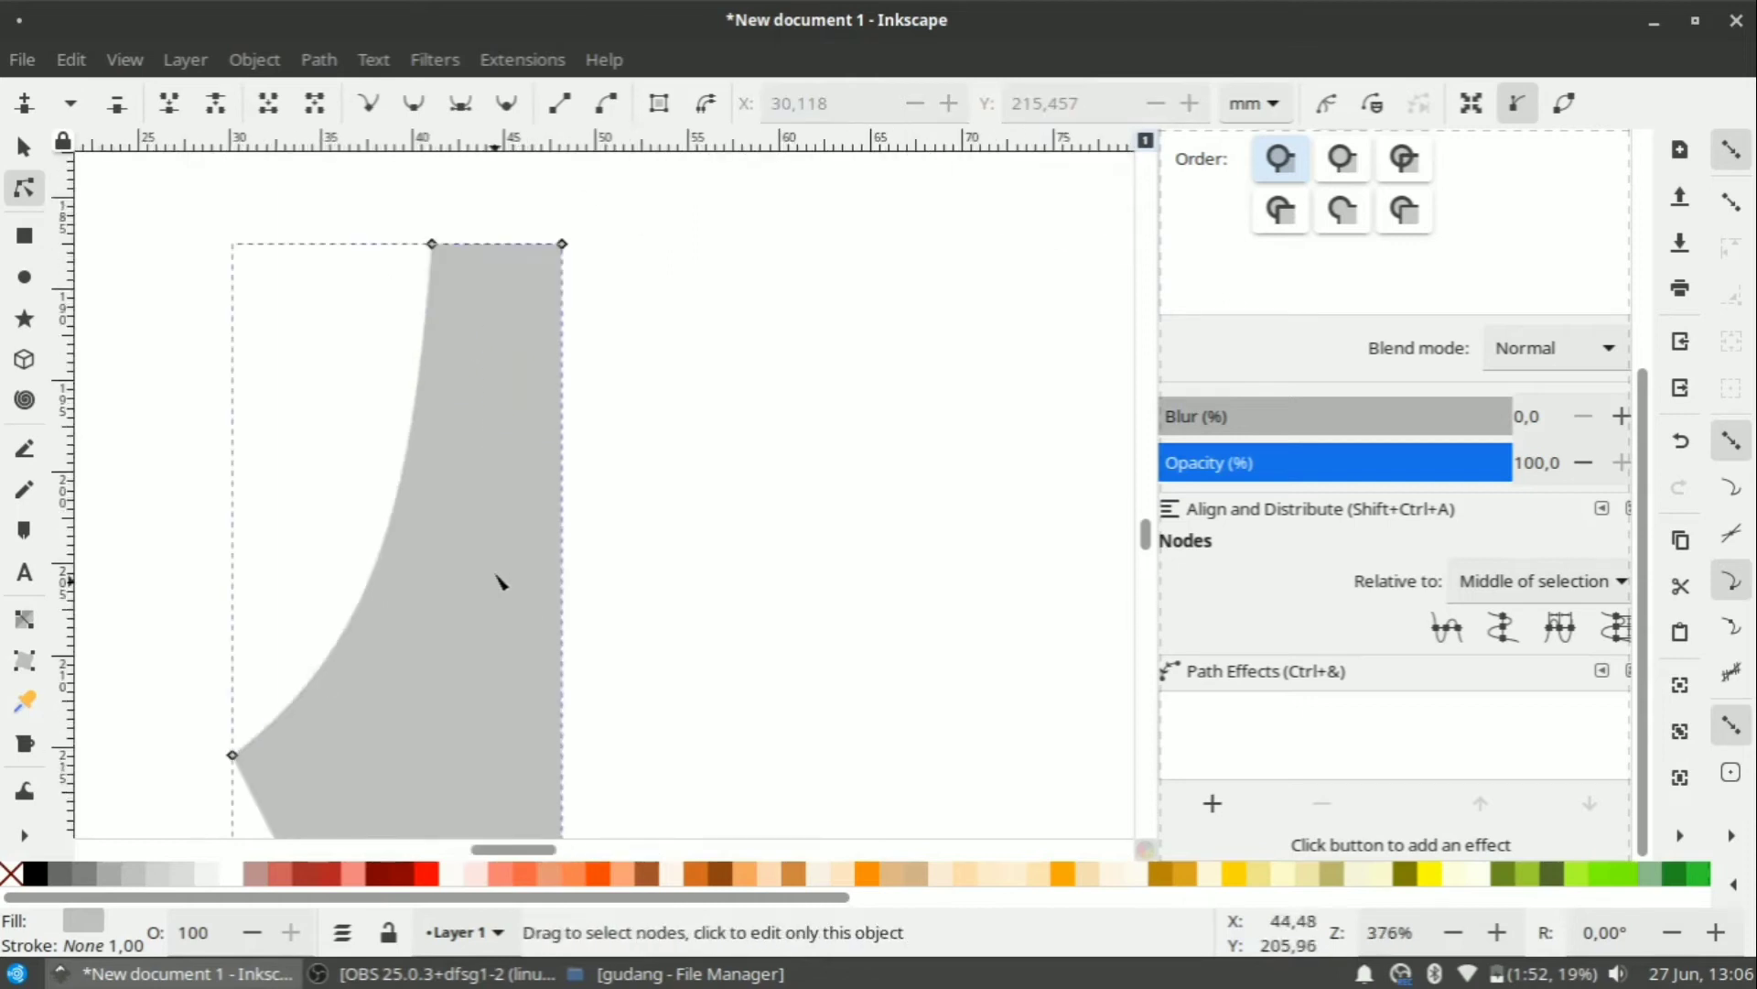
pyautogui.scroll(-1, 497, 574)
pyautogui.click(28, 237)
pyautogui.moveTo(534, 296); pyautogui.dragTo(581, 661)
# Round the thin rectangle's ends, resize it and place it on the nib half's right edge.
pyautogui.press('s')
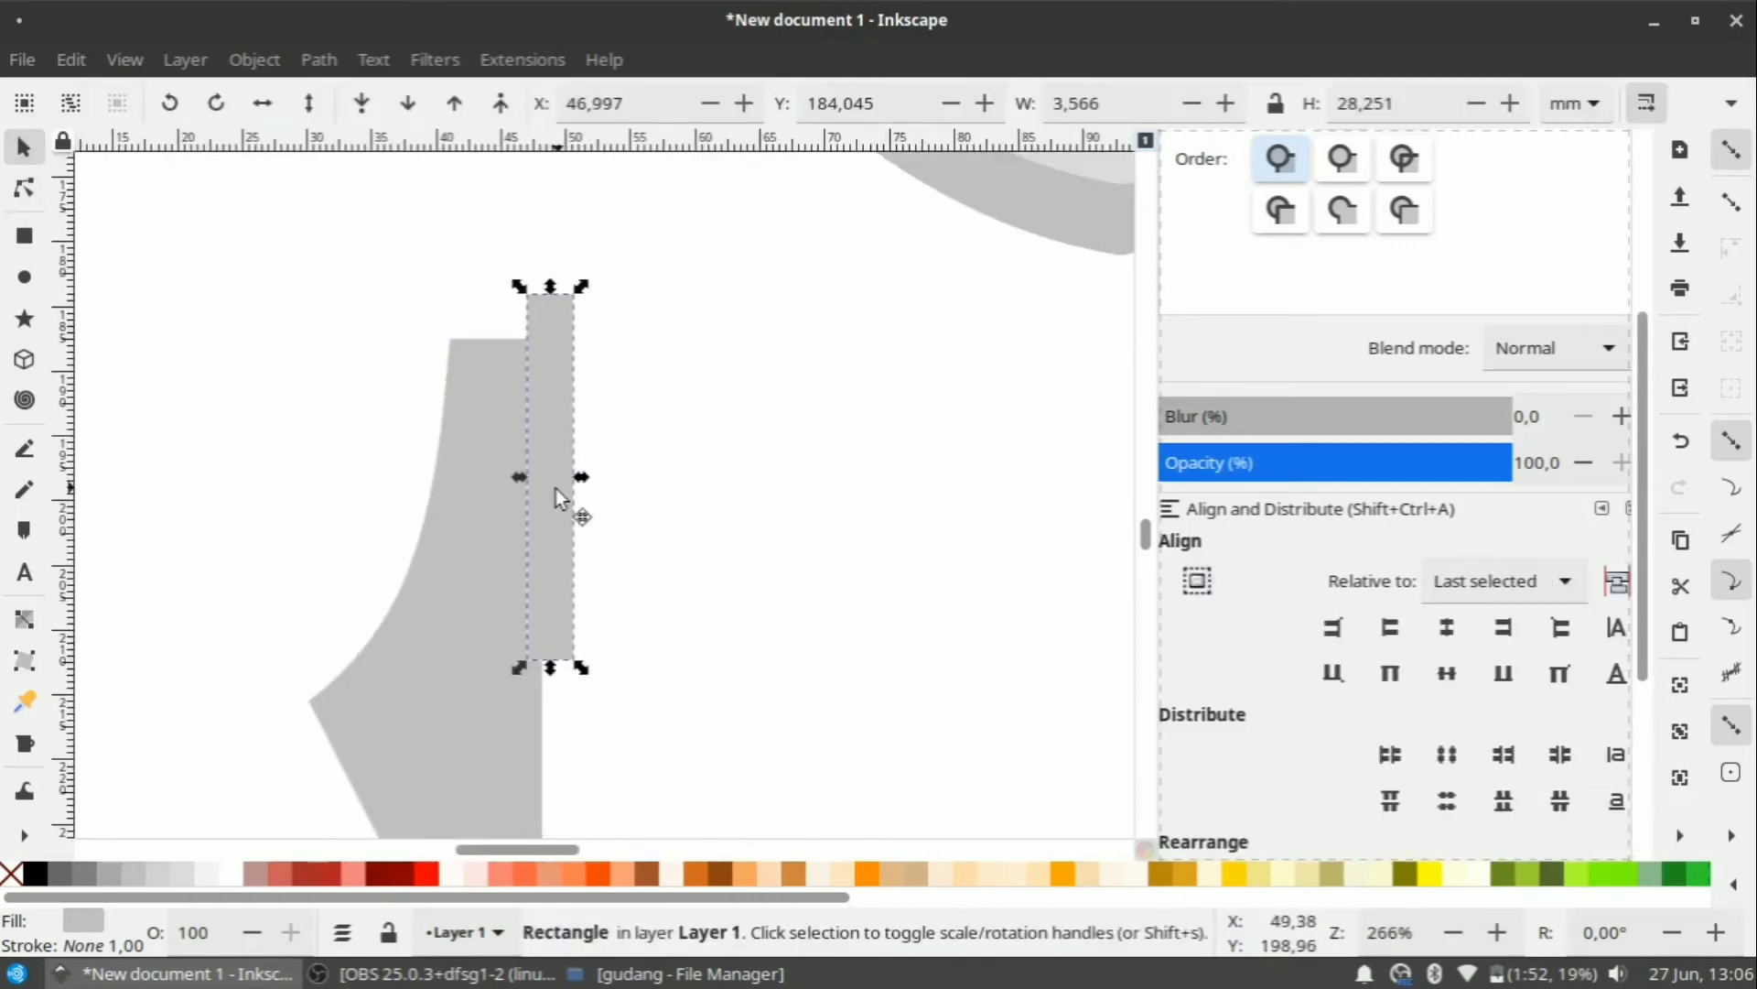
pyautogui.click(25, 189)
pyautogui.moveTo(565, 293); pyautogui.dragTo(569, 321)
pyautogui.scroll(-1, 579, 287)
pyautogui.click(25, 148)
pyautogui.moveTo(556, 399); pyautogui.dragTo(554, 402)
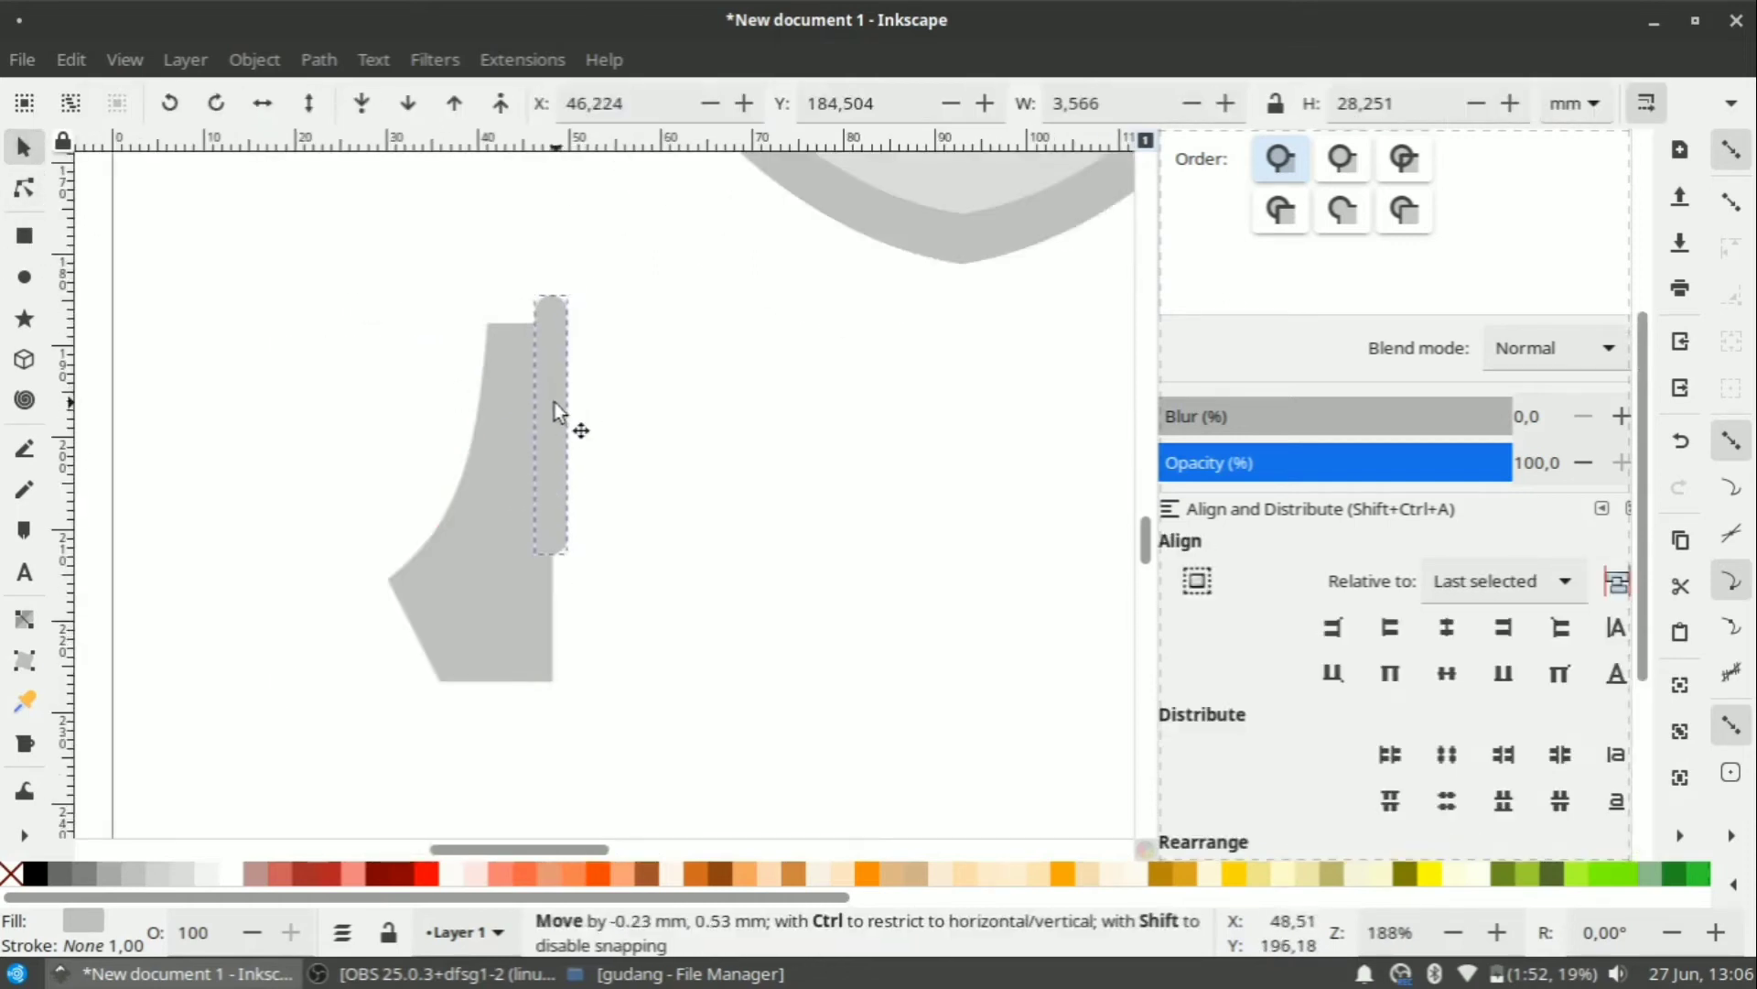
pyautogui.moveTo(594, 577); pyautogui.dragTo(596, 583)
pyautogui.scroll(4, 530, 603)
pyautogui.moveTo(615, 441); pyautogui.dragTo(610, 441)
pyautogui.scroll(-4, 612, 435)
# Subtract the thin rectangle from the nib half with Path > Difference.
pyautogui.keyDown('shift'); pyautogui.click(566, 449); pyautogui.keyUp('shift')
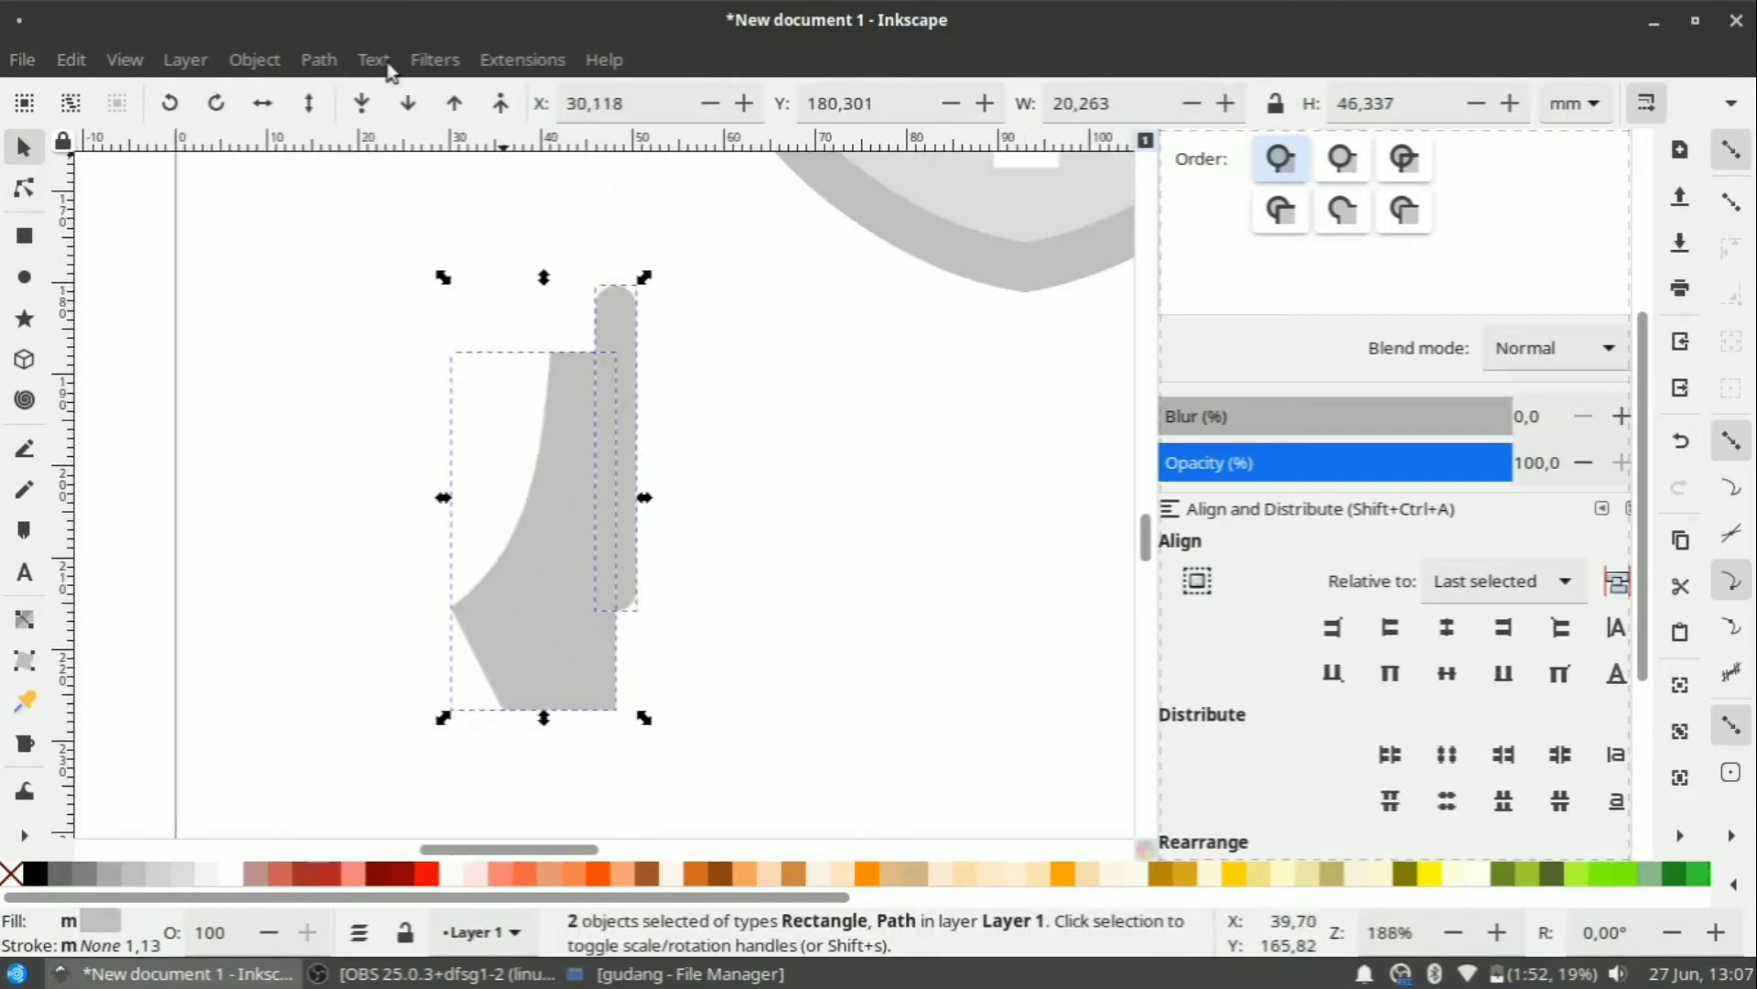
pyautogui.click(329, 60)
pyautogui.click(382, 274)
pyautogui.click(592, 431)
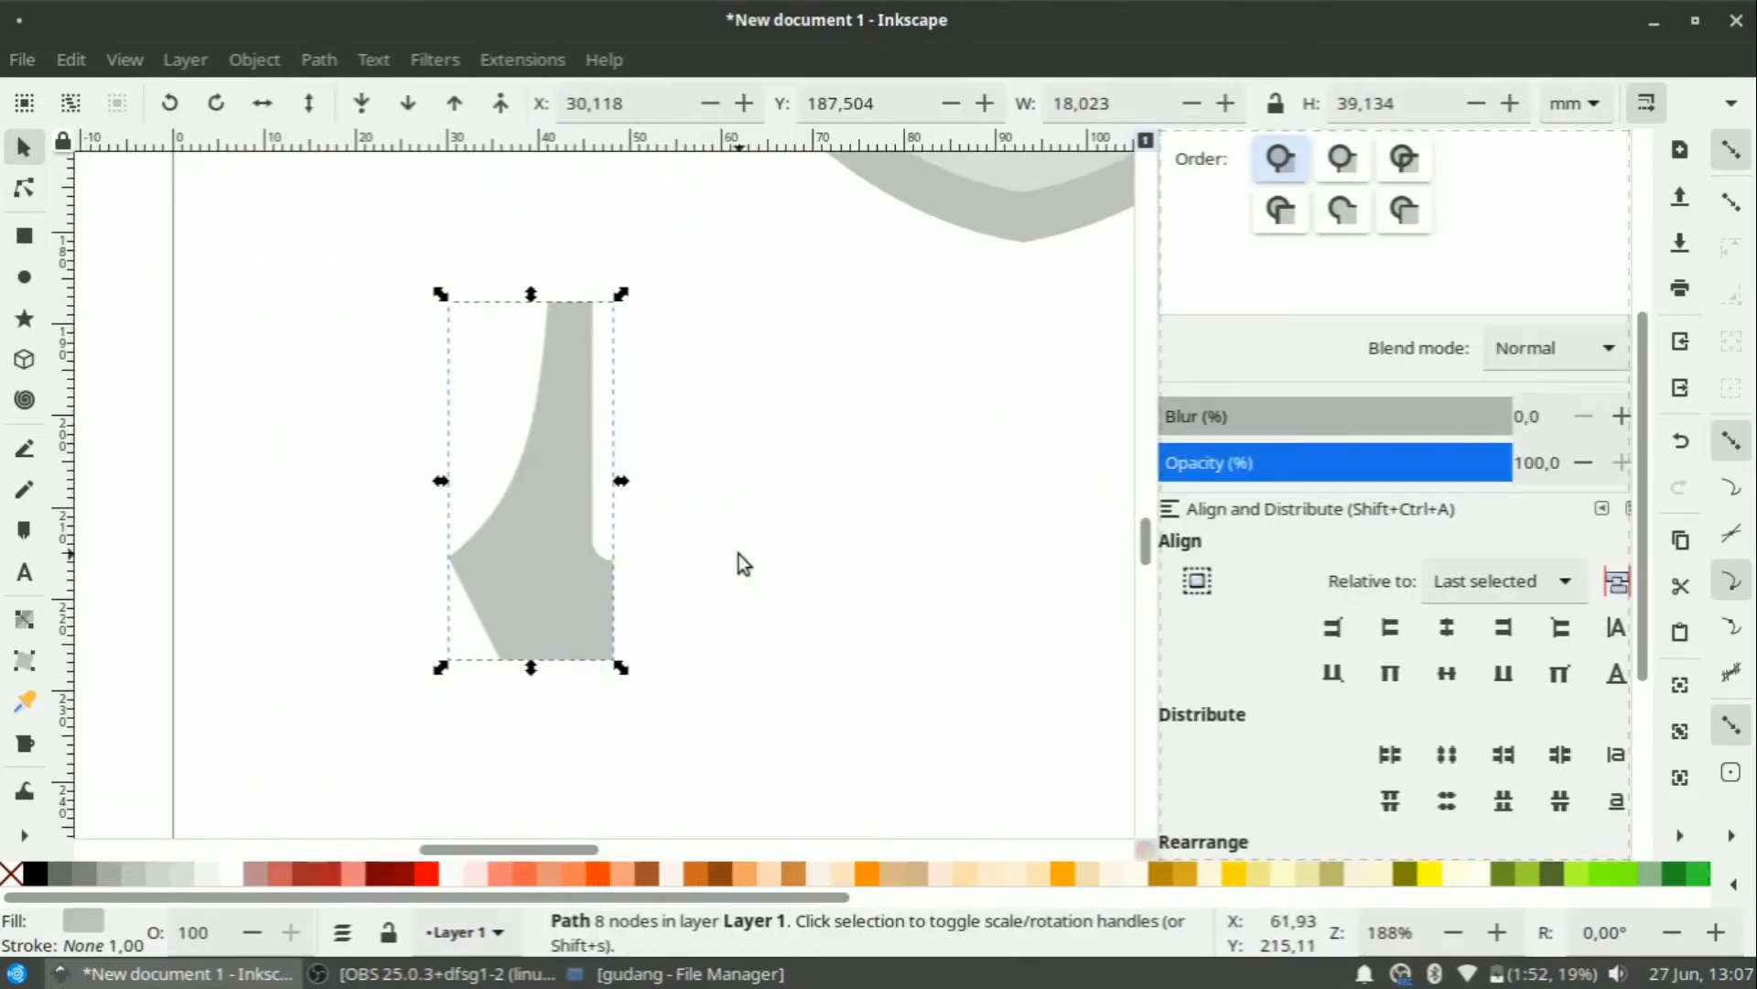
# Apply the Mirror symmetry path effect to make the full nib.
pyautogui.scroll(-5, 1375, 499)
pyautogui.click(1213, 803)
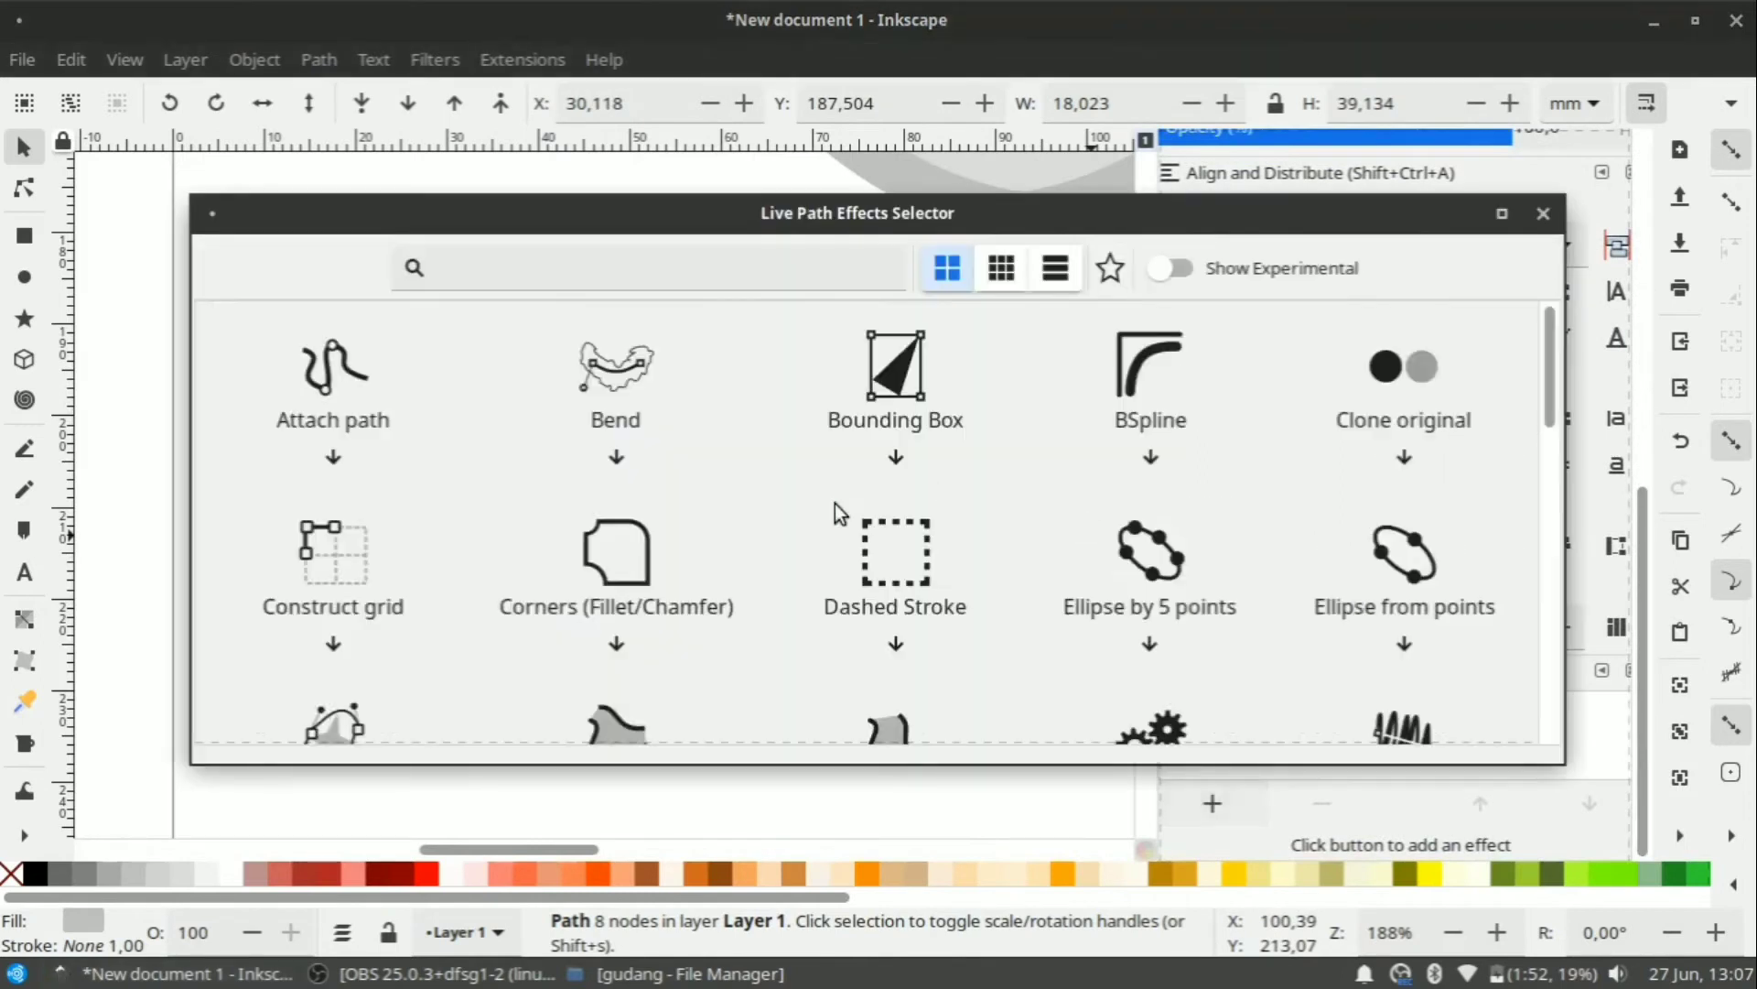
pyautogui.scroll(-5, 732, 549)
pyautogui.click(598, 682)
pyautogui.click(805, 440)
pyautogui.scroll(-4, 805, 439)
pyautogui.click(784, 465)
pyautogui.scroll(3, 798, 487)
# Scale the mirrored pen nib down and deselect it.
pyautogui.moveTo(801, 509); pyautogui.dragTo(723, 464)
pyautogui.scroll(2, 684, 339)
pyautogui.scroll(2, 699, 421)
pyautogui.scroll(-2, 699, 430)
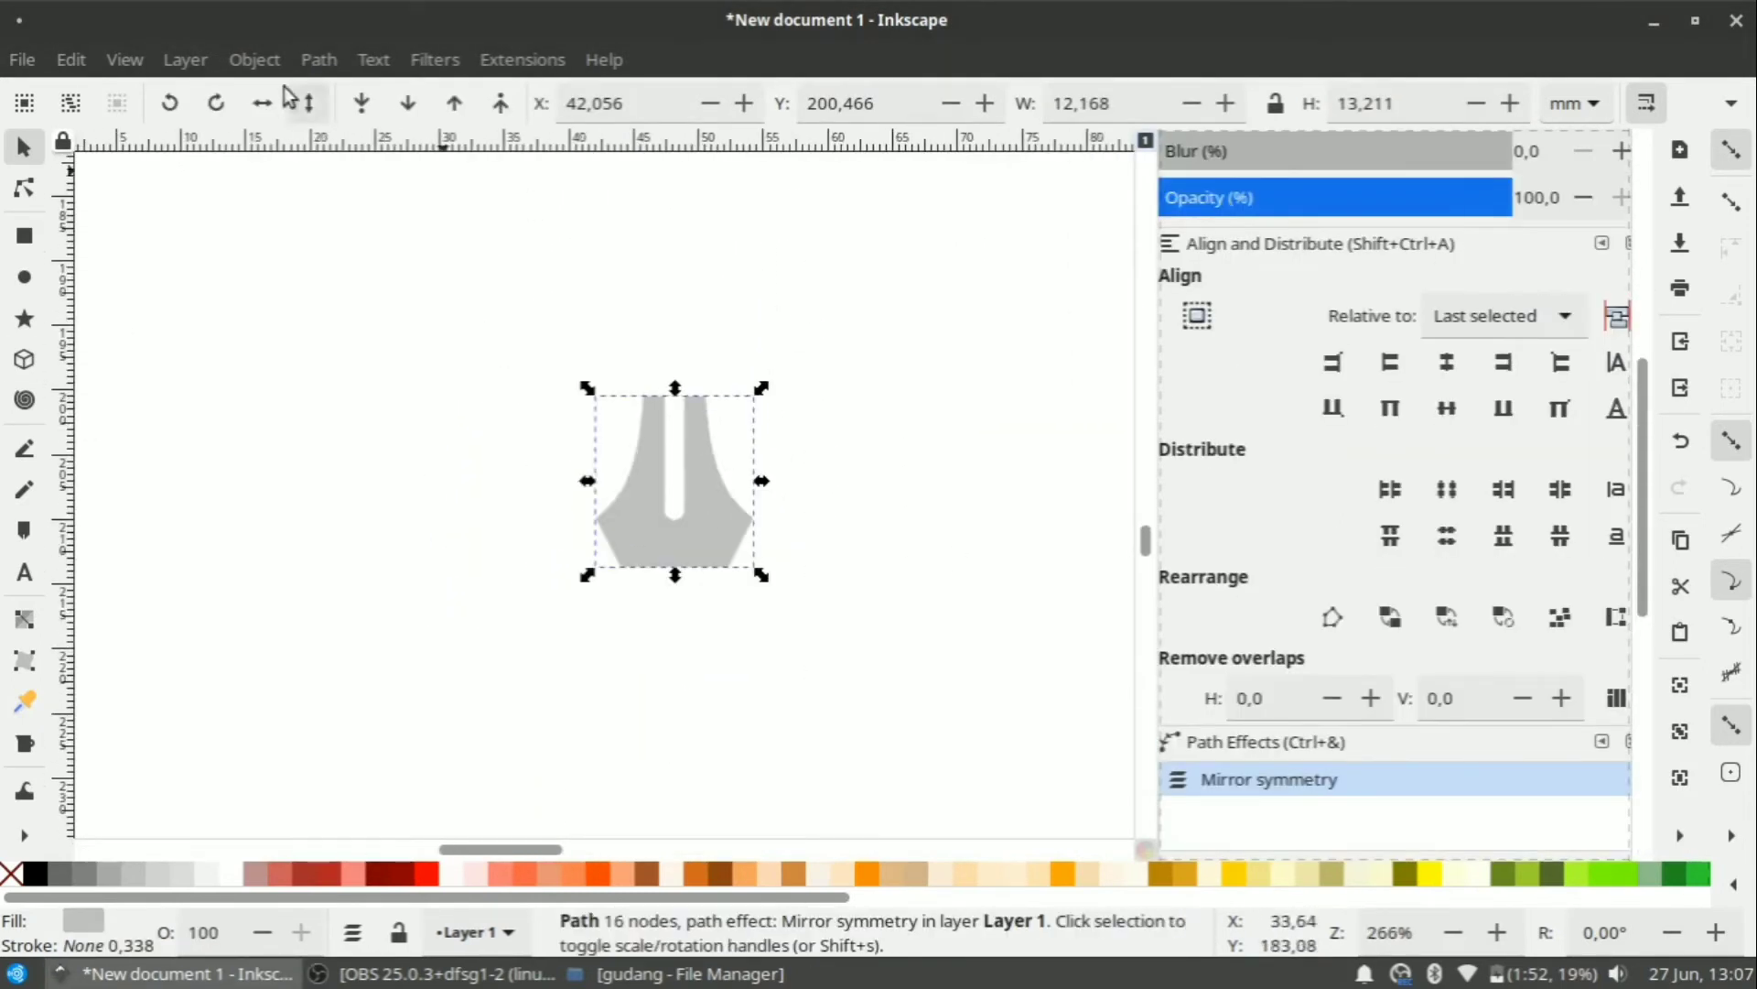
pyautogui.click(319, 60)
pyautogui.click(716, 590)
pyautogui.scroll(1, 716, 589)
pyautogui.click(24, 236)
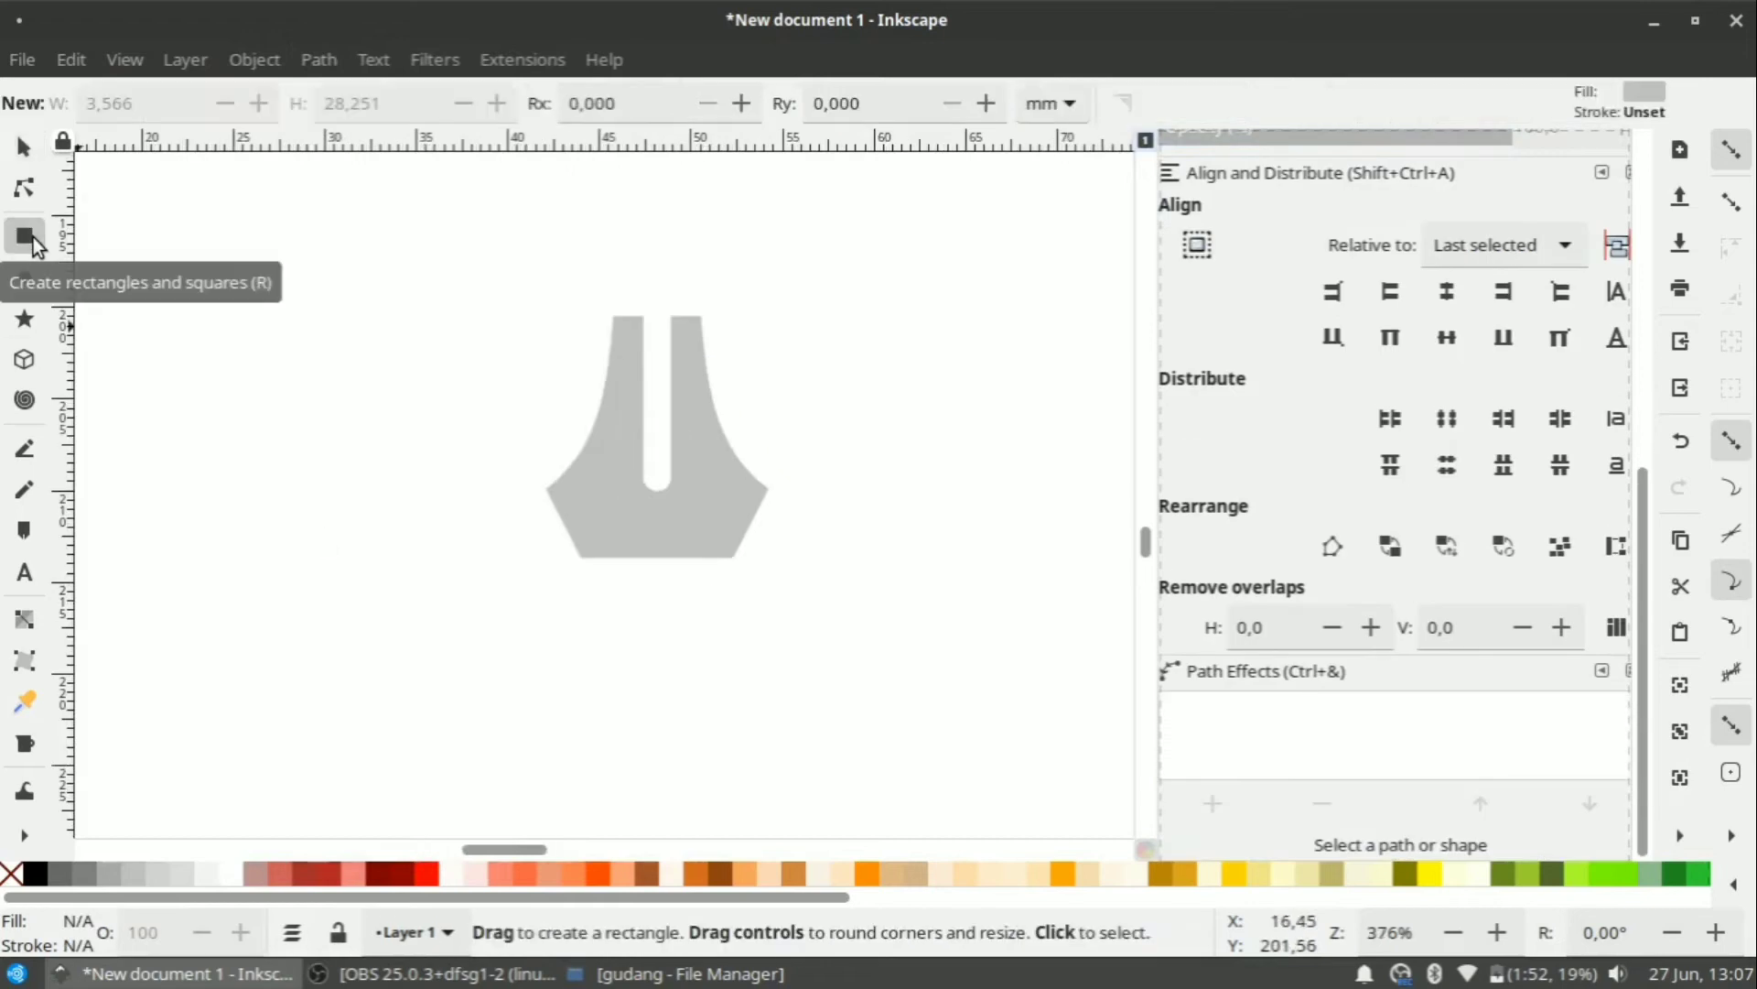
# Draw a collar block under the nib and a wider band with rounded ends beneath it.
pyautogui.moveTo(592, 562); pyautogui.dragTo(745, 608)
pyautogui.scroll(3, 745, 608)
pyautogui.scroll(-2, 738, 546)
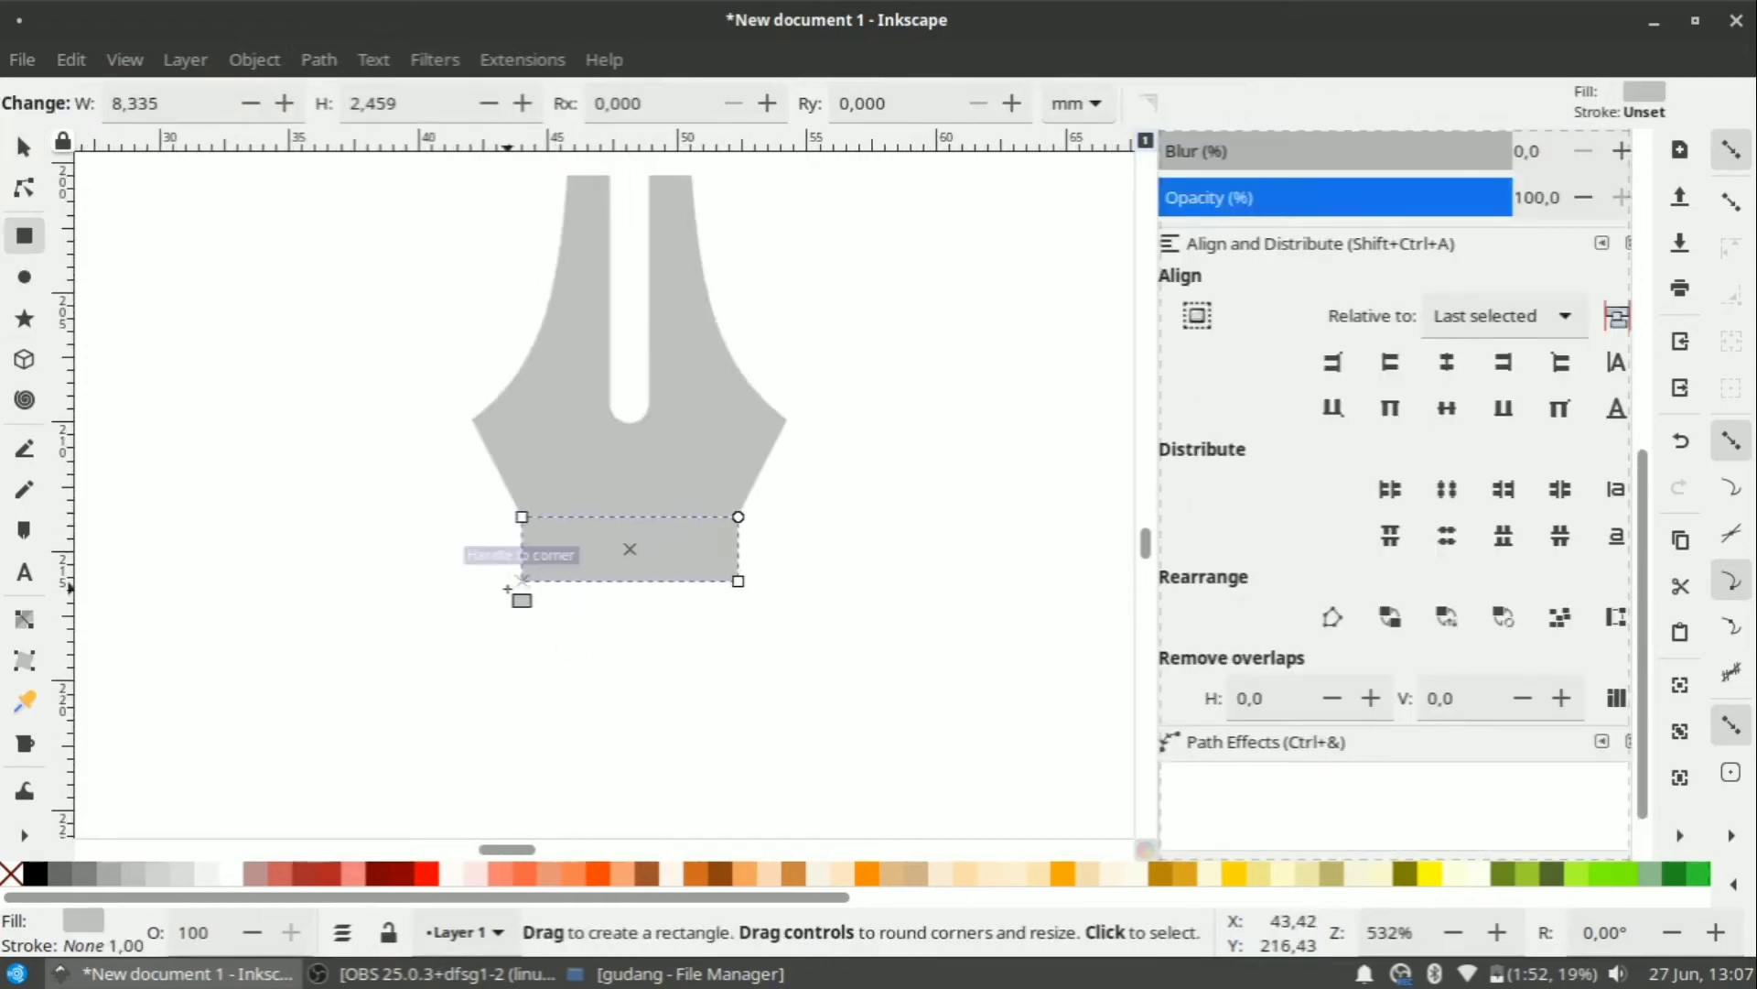
pyautogui.moveTo(509, 589)
pyautogui.mouseDown()
pyautogui.moveTo(751, 764)
pyautogui.moveTo(788, 655)
pyautogui.mouseUp()
pyautogui.moveTo(781, 581); pyautogui.dragTo(854, 668)
# Draw a tall 8.142 × 27.978 mm barrel rectangle below the nib.
pyautogui.press('s')
pyautogui.scroll(1, 742, 631)
pyautogui.hotkey('ctrl', 'a')
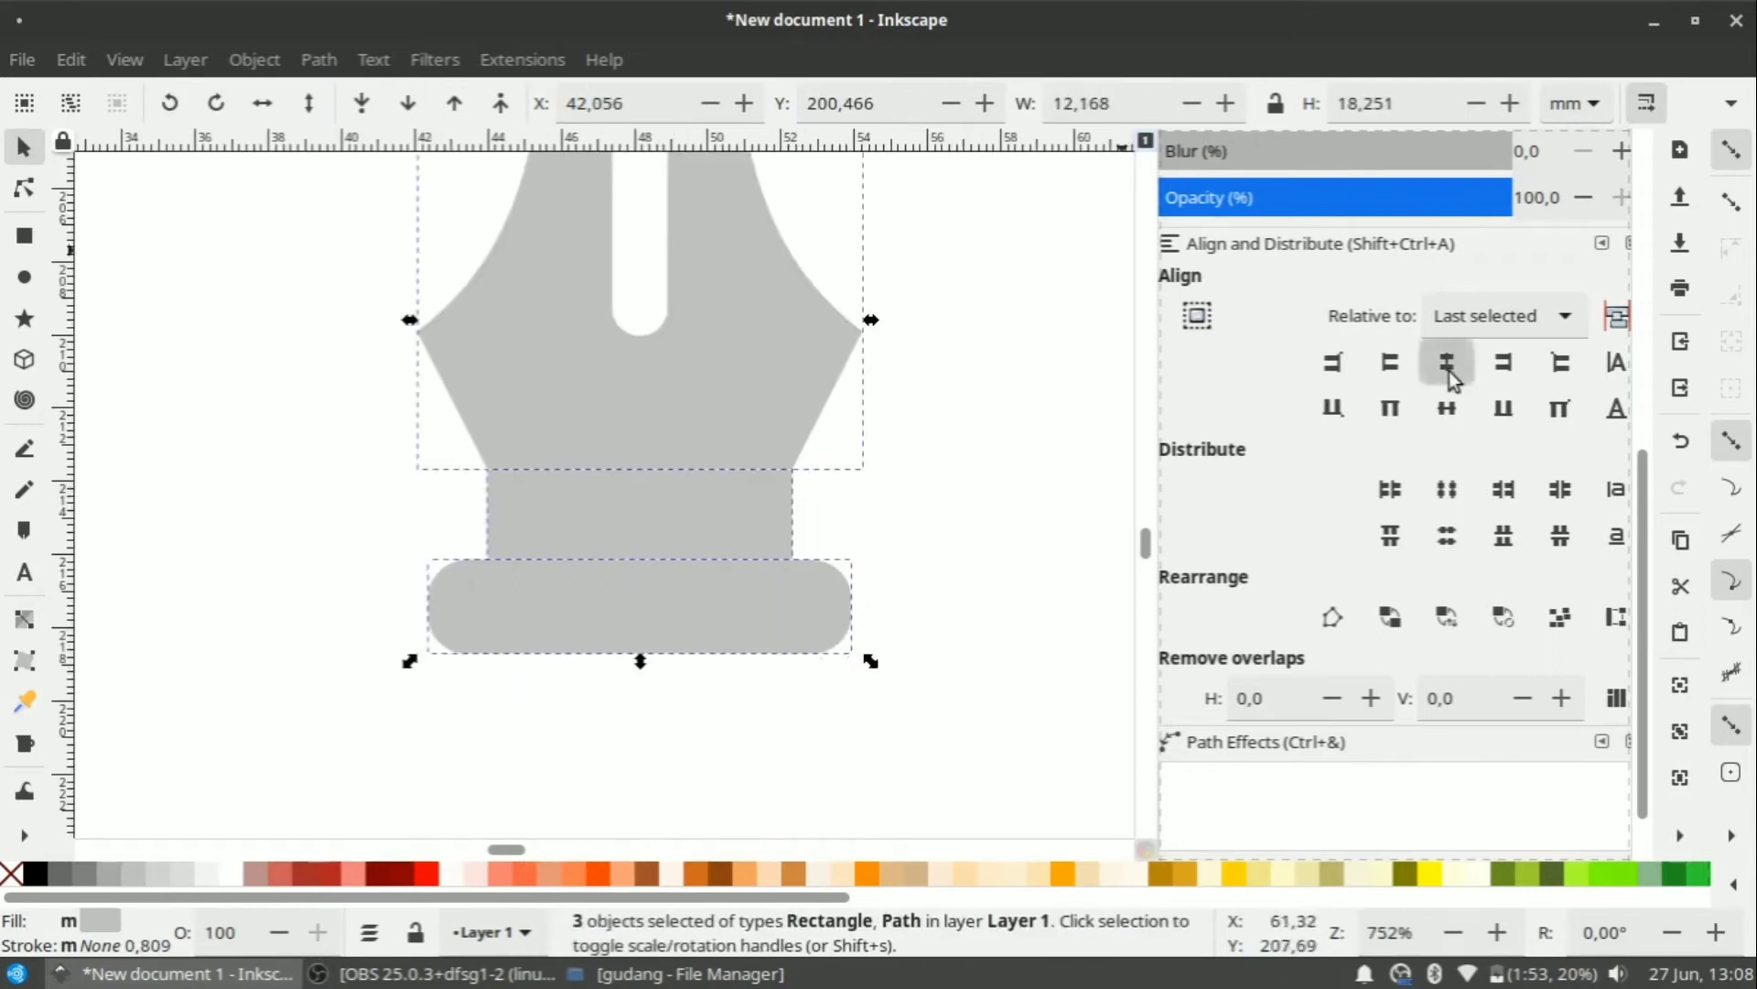
pyautogui.press('Escape')
pyautogui.scroll(-5, 737, 380)
pyautogui.press('r')
pyautogui.scroll(2, 722, 441)
pyautogui.moveTo(643, 414); pyautogui.dragTo(750, 779)
pyautogui.scroll(-2, 632, 329)
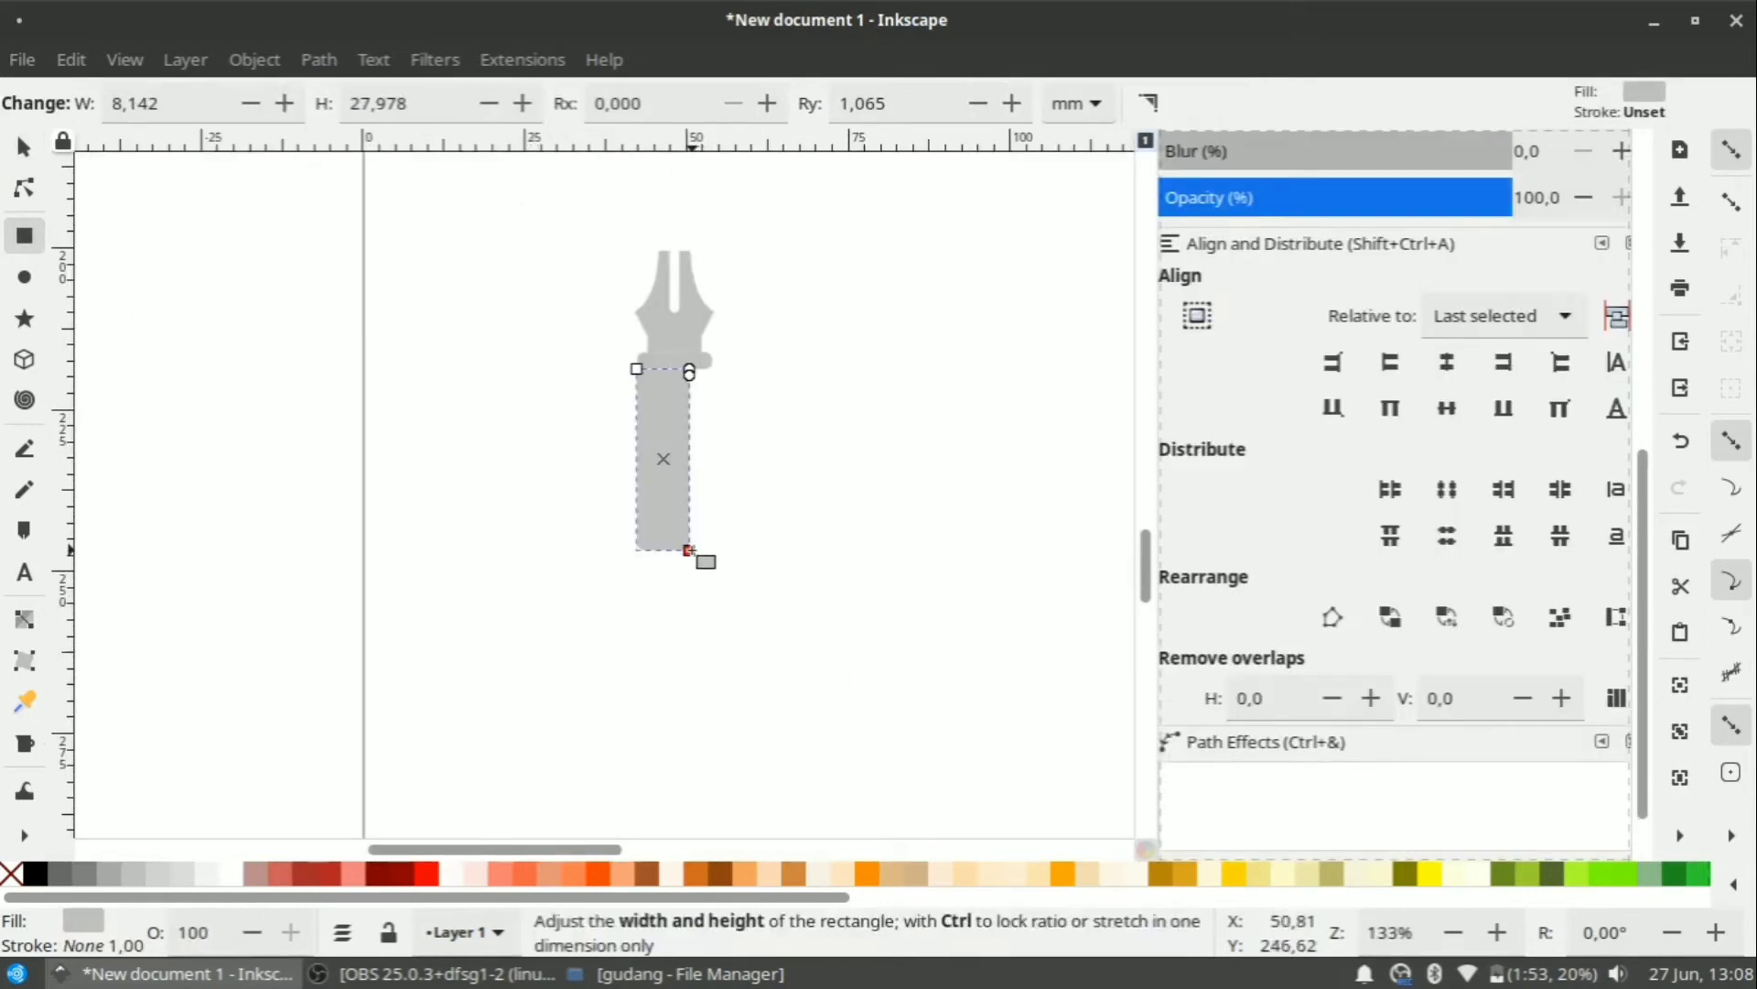
# Make the body rectangle taller and narrower and remove its corner rounding.
pyautogui.moveTo(689, 550); pyautogui.dragTo(695, 669)
pyautogui.moveTo(689, 353); pyautogui.dragTo(691, 353)
pyautogui.scroll(1, 759, 426)
pyautogui.scroll(1, 695, 377)
pyautogui.scroll(-2, 668, 358)
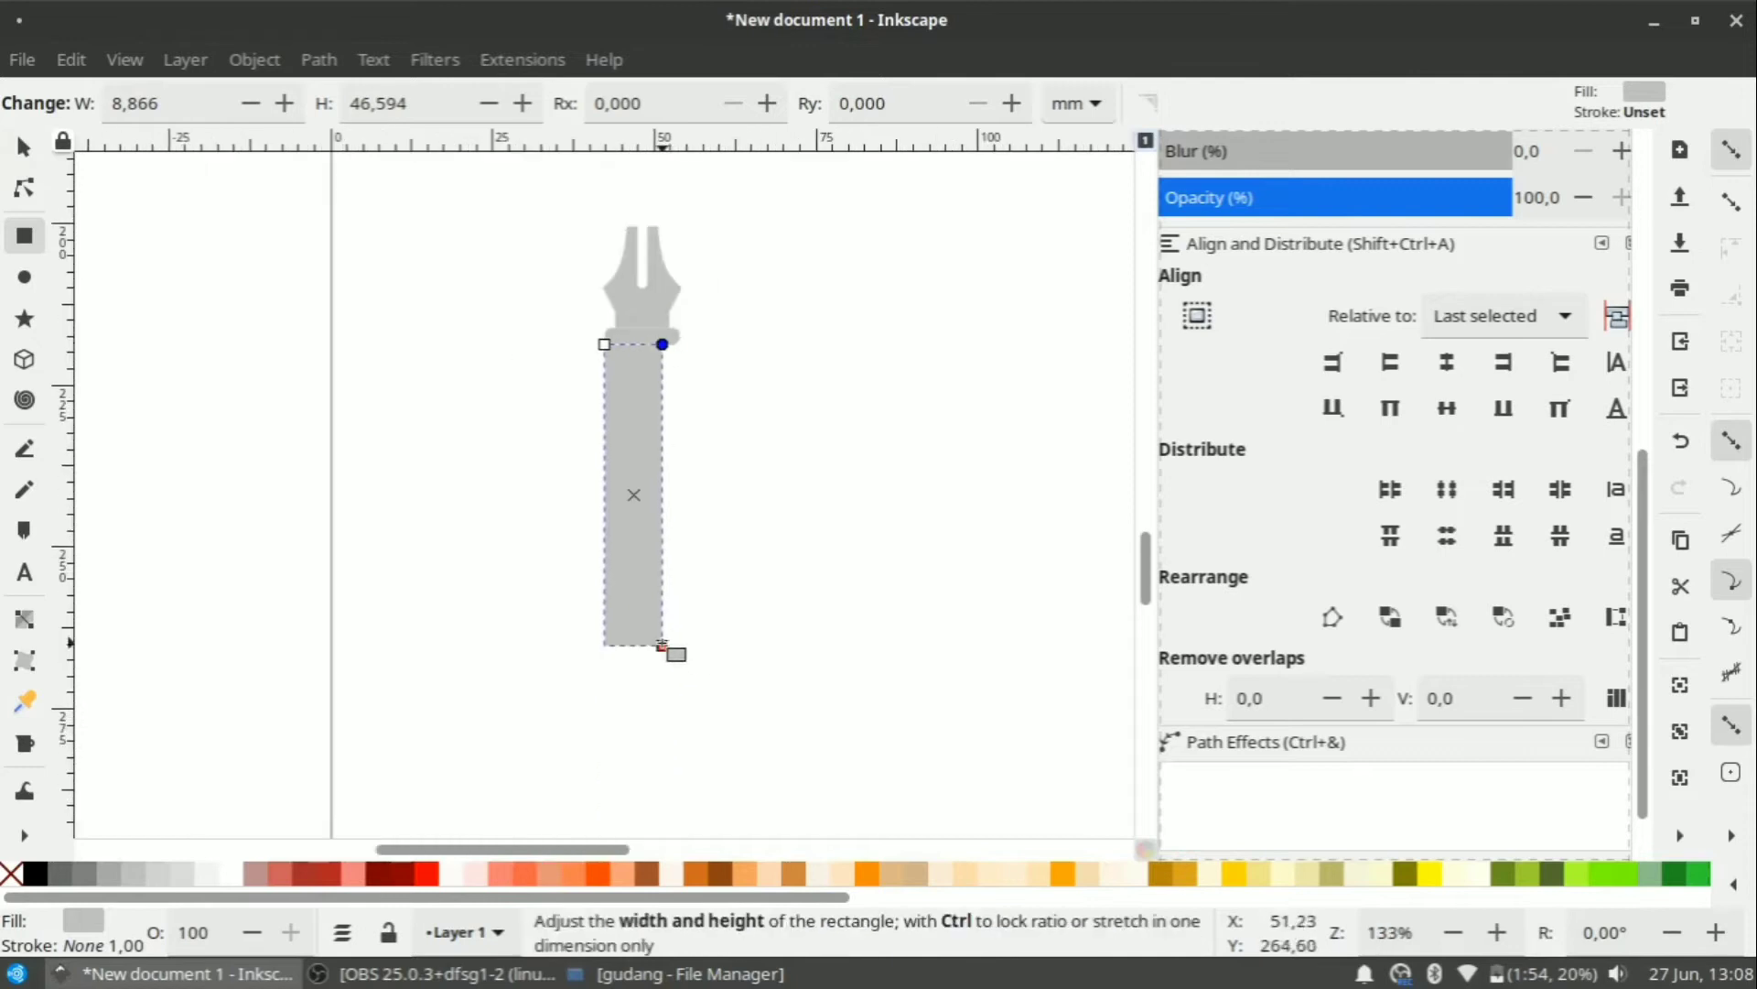
pyautogui.moveTo(661, 646)
pyautogui.mouseDown()
pyautogui.moveTo(649, 678)
pyautogui.moveTo(685, 629)
pyautogui.mouseUp()
# Centre all four pen pieces on one vertical axis.
pyautogui.click(27, 148)
pyautogui.hotkey('ctrl', 'a')
pyautogui.click(1451, 368)
pyautogui.scroll(2, 677, 389)
pyautogui.click(618, 550)
# Set the body rectangle's width to about 8.7 mm.
pyautogui.scroll(1, 658, 470)
pyautogui.moveTo(700, 698); pyautogui.dragTo(674, 698)
pyautogui.scroll(-1, 739, 471)
pyautogui.scroll(-3, 740, 471)
pyautogui.click(740, 471)
pyautogui.scroll(2, 708, 732)
pyautogui.scroll(2, 709, 750)
pyautogui.scroll(-2, 655, 478)
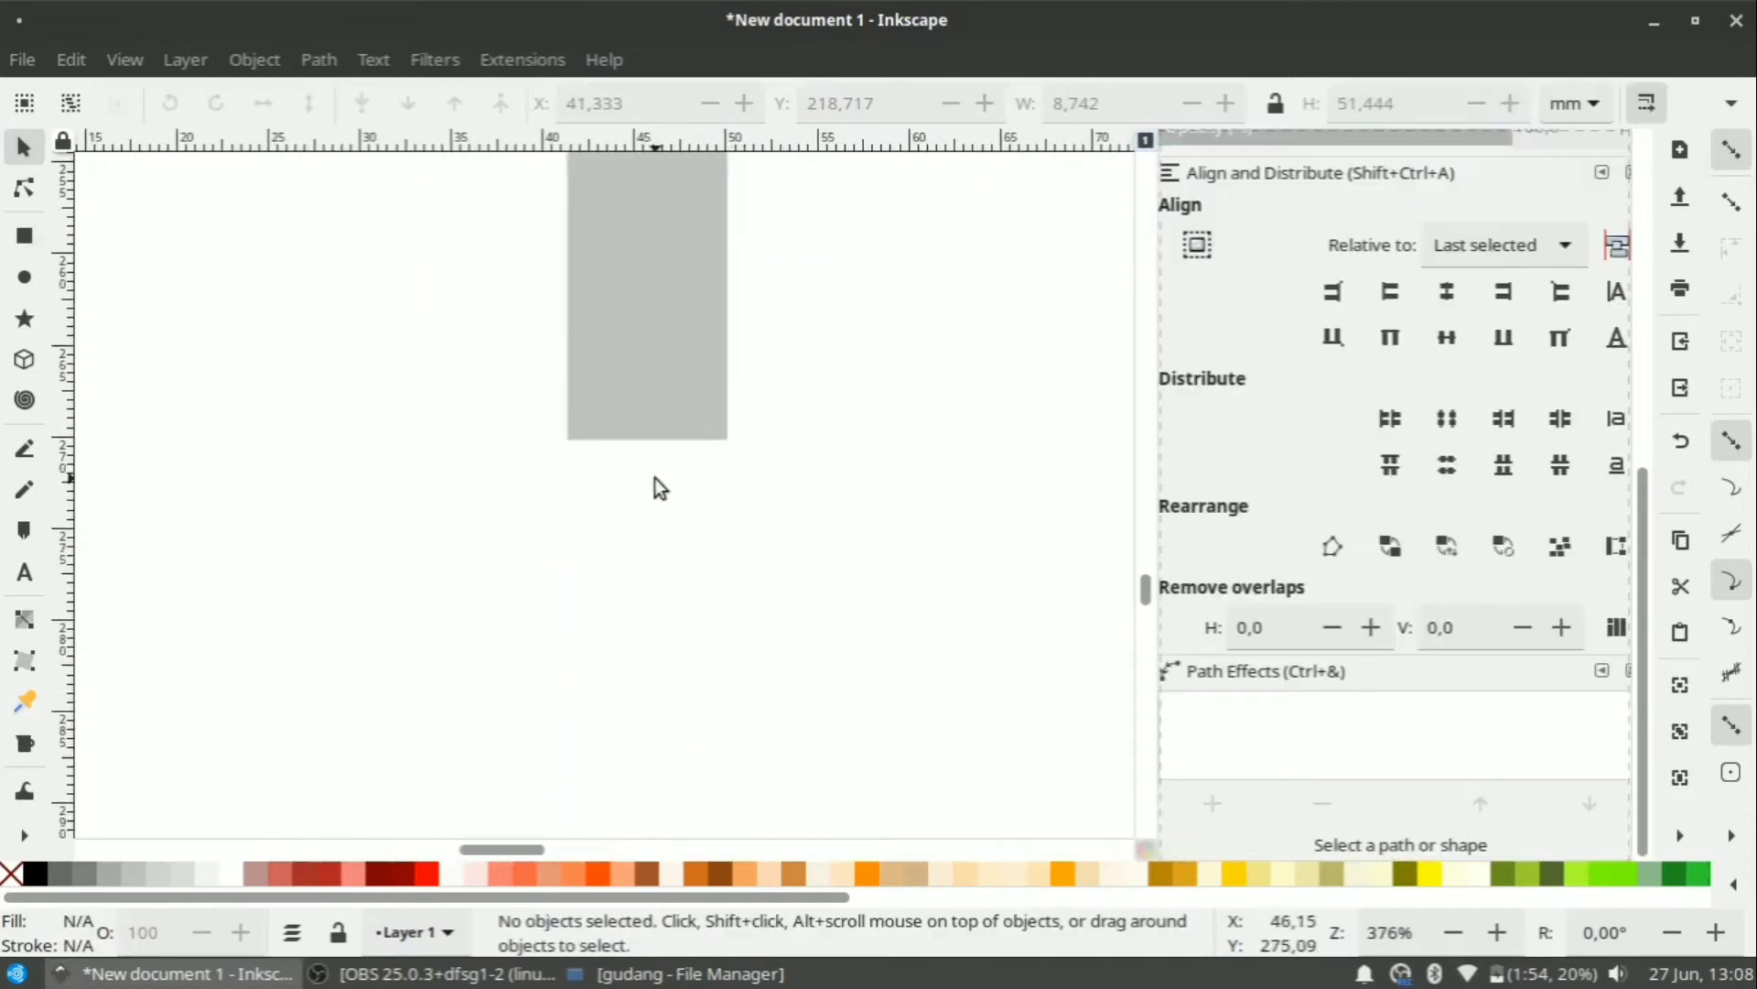
pyautogui.click(655, 462)
pyautogui.scroll(6, 657, 549)
# Convert the body to a path and add the Perspective/Envelope path effect.
pyautogui.click(320, 62)
pyautogui.click(338, 99)
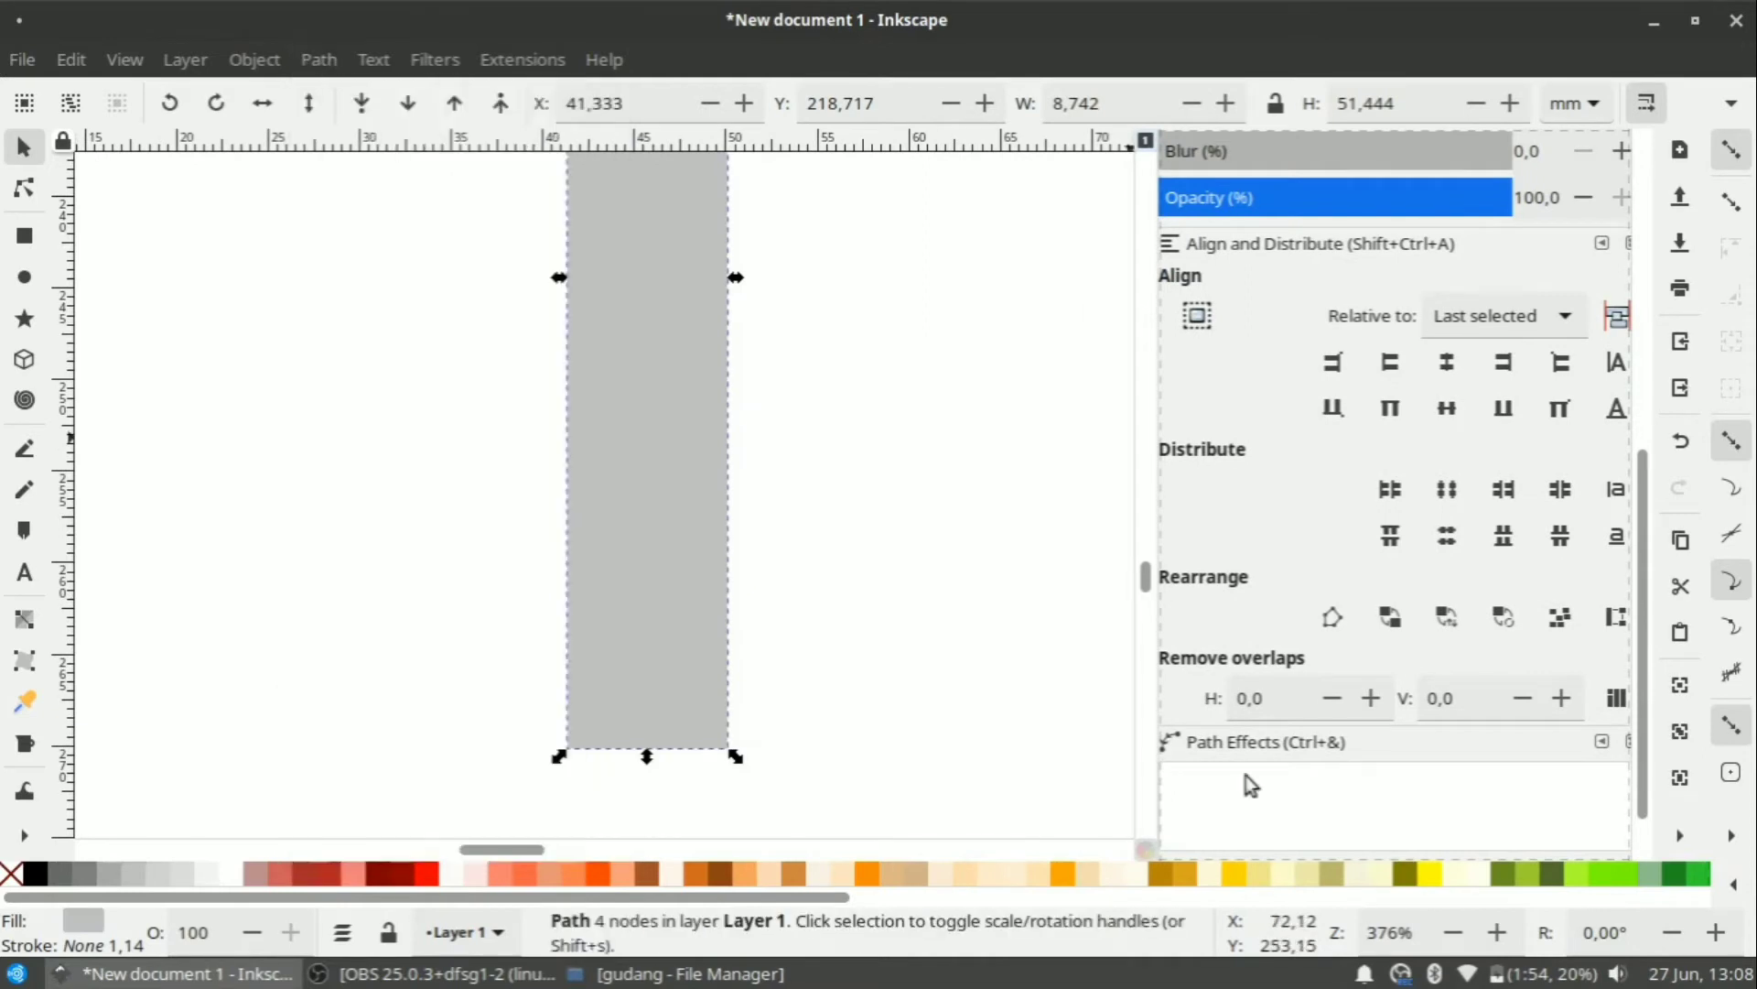
pyautogui.press('n')
pyautogui.scroll(-2, 667, 723)
pyautogui.click(1212, 803)
pyautogui.click(703, 669)
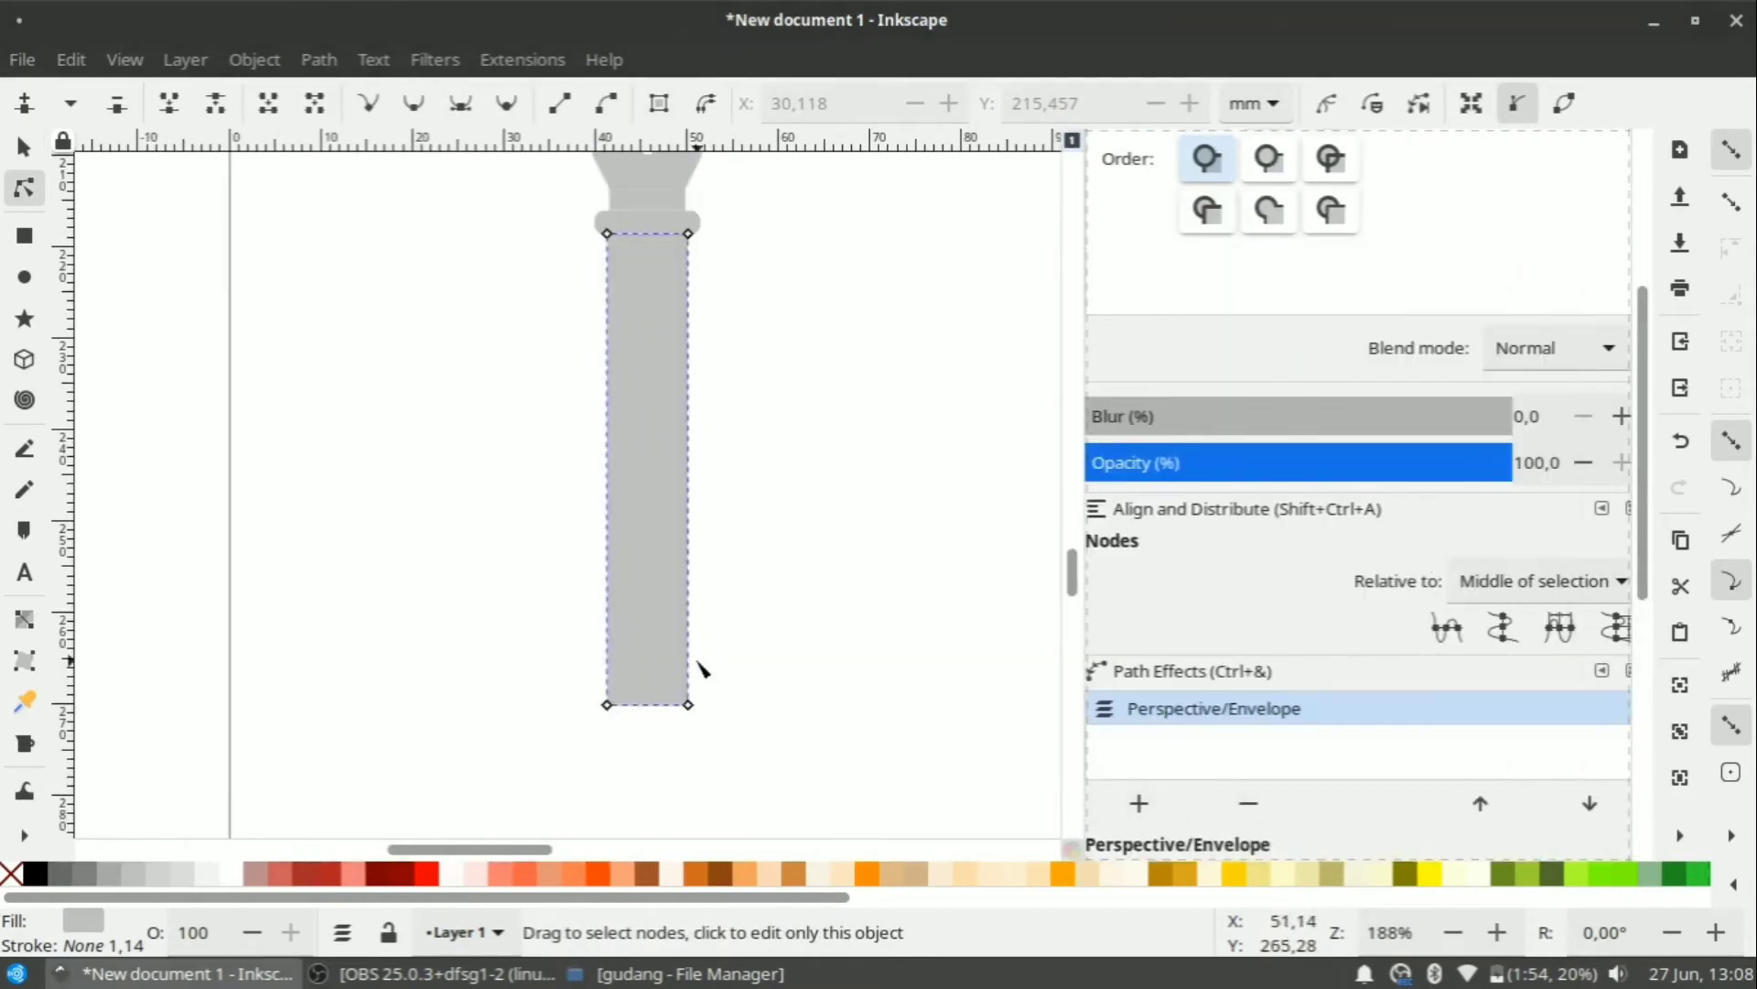
# Pull the body's bottom corners inward so it tapers, extending the bottom slightly lower.
pyautogui.scroll(-5, 1236, 718)
pyautogui.click(1118, 547)
pyautogui.hotkey('ctrl', 'z')
pyautogui.scroll(2, 673, 720)
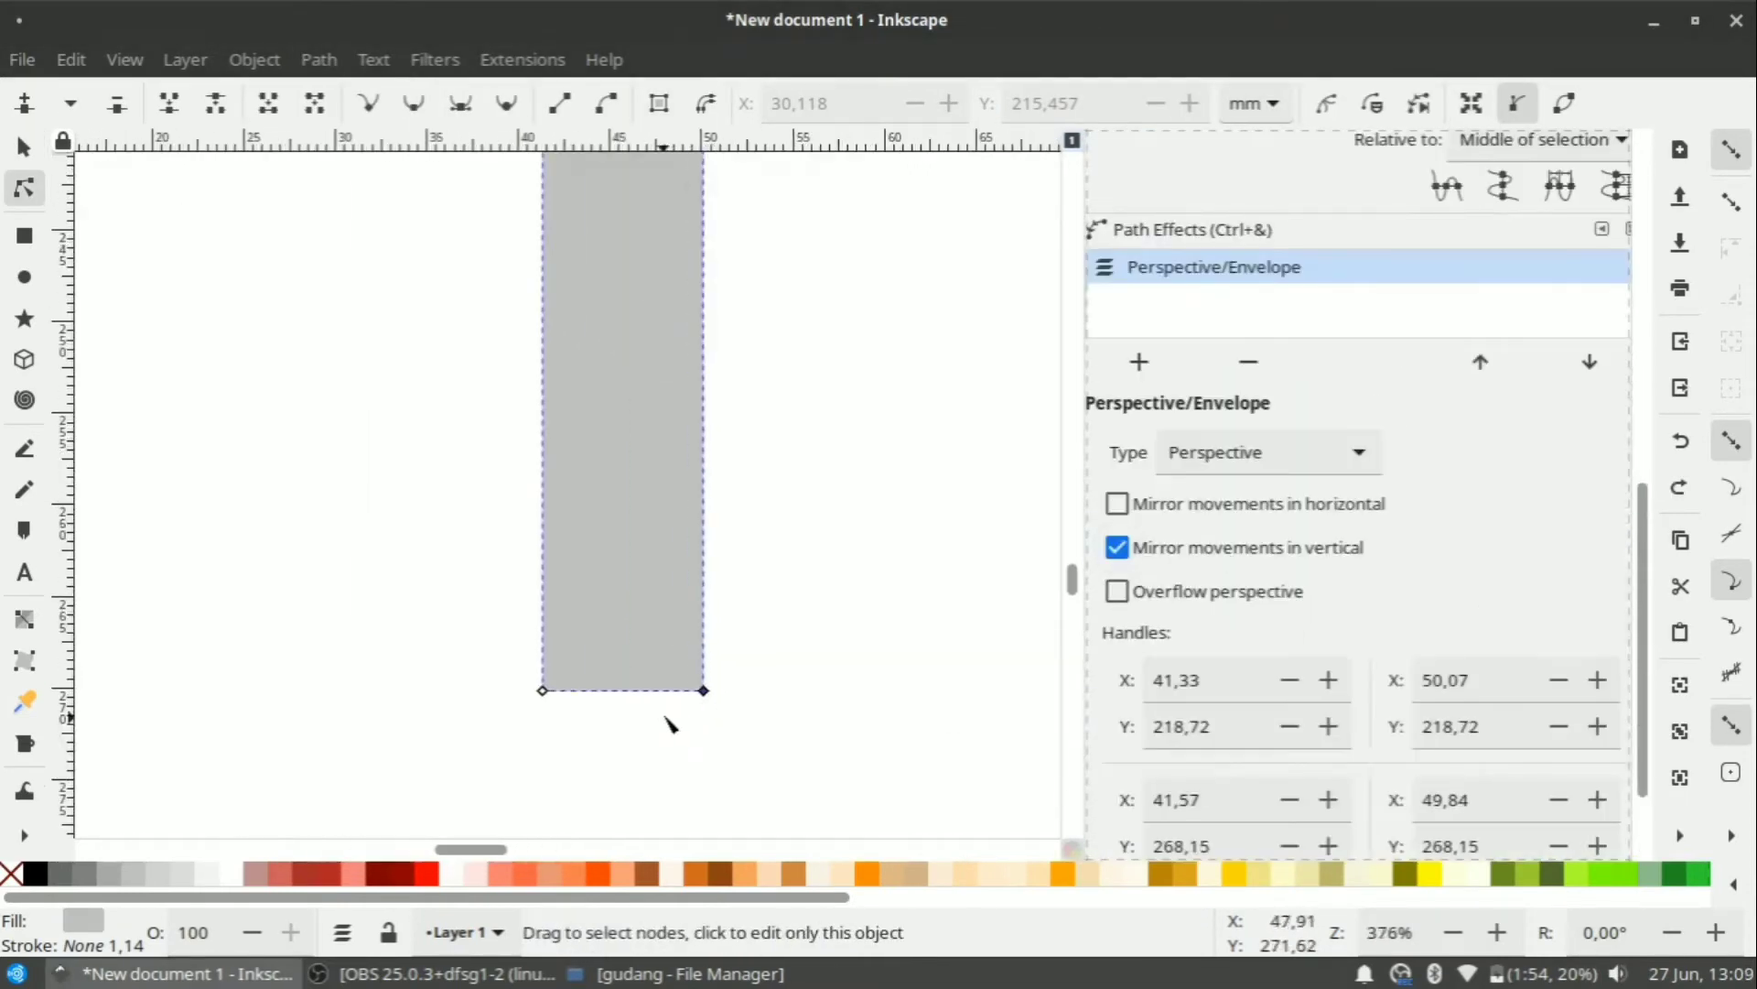
pyautogui.moveTo(705, 599); pyautogui.dragTo(671, 606)
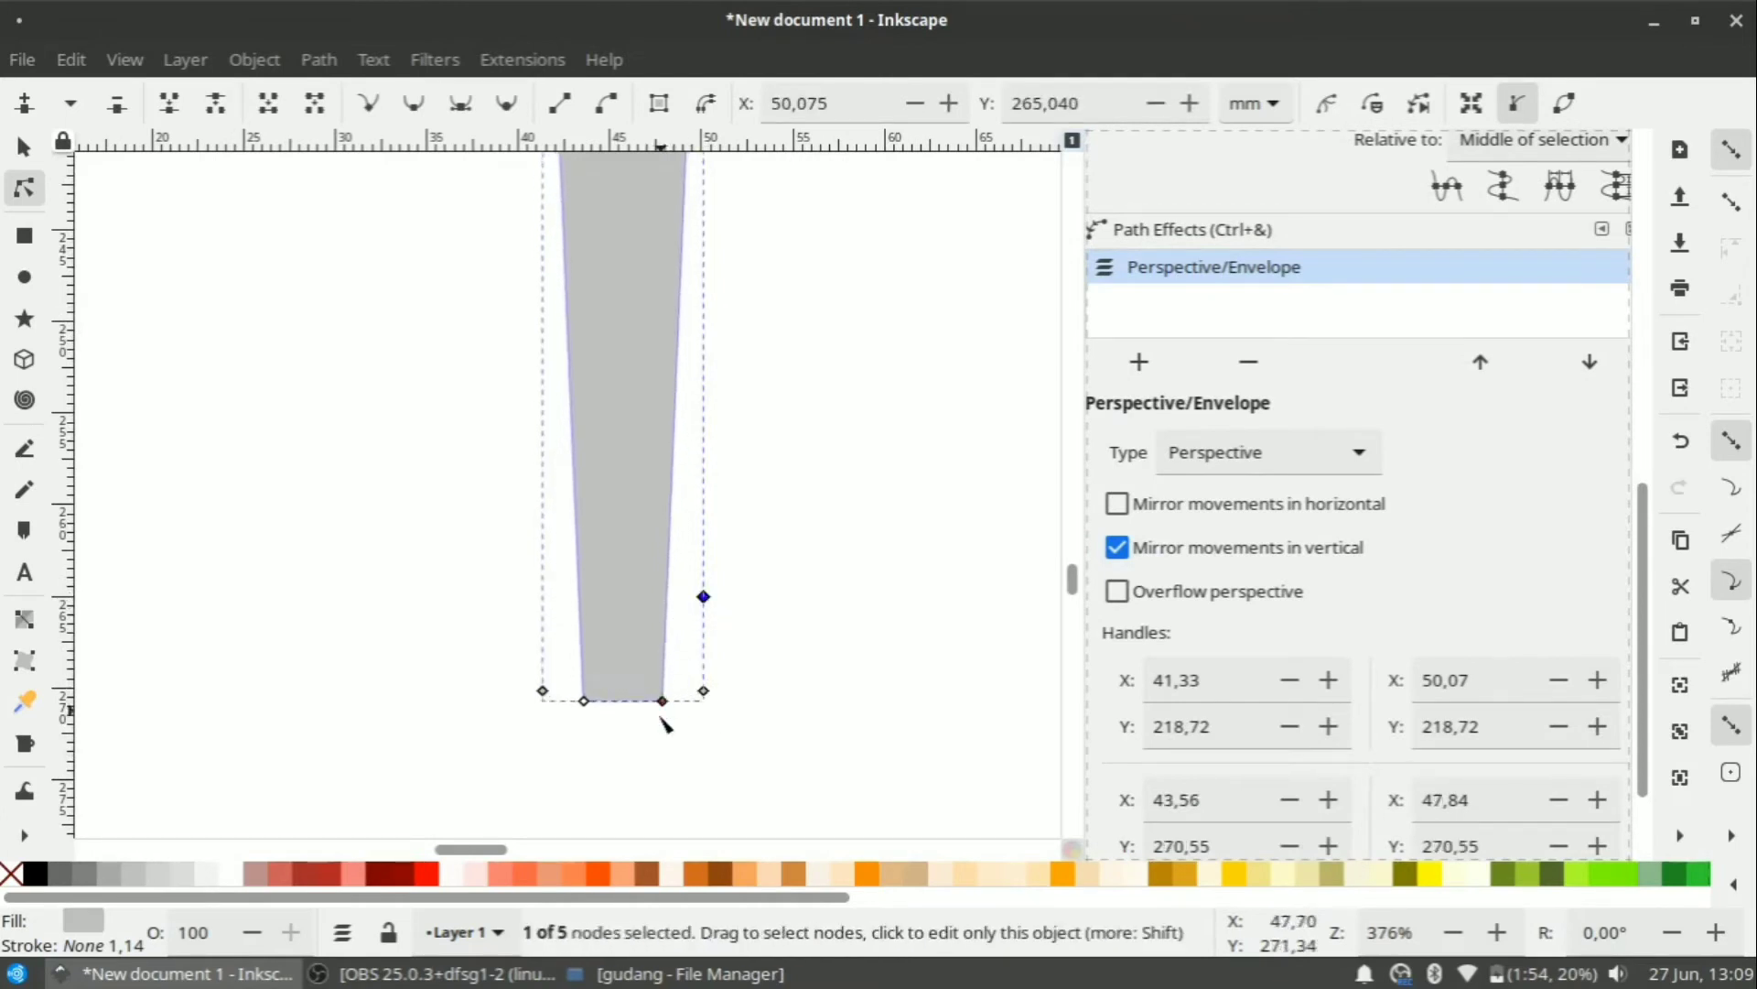
pyautogui.moveTo(662, 705); pyautogui.dragTo(656, 751)
pyautogui.scroll(-2, 686, 735)
pyautogui.scroll(5, 694, 611)
pyautogui.click(24, 149)
pyautogui.scroll(-1, 586, 366)
pyautogui.scroll(1, 696, 540)
pyautogui.click(327, 68)
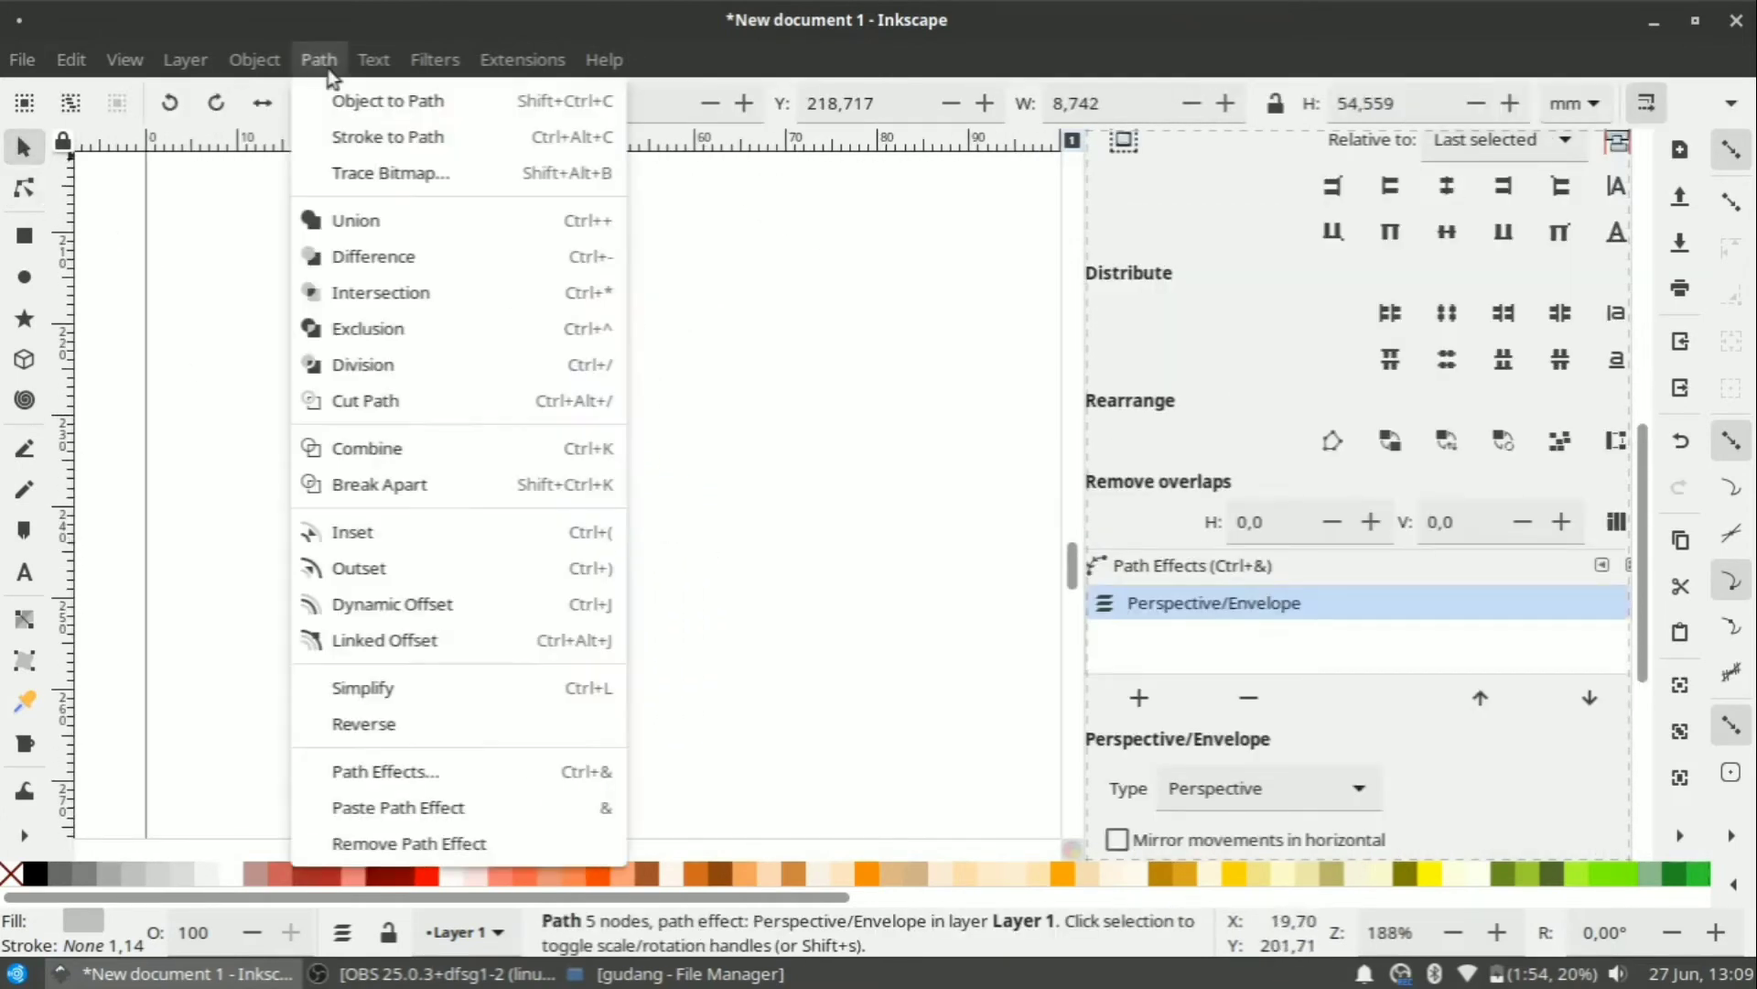
# Flatten the tapered body into a plain path and add a Corners (Fillet/Chamfer) effect to it.
pyautogui.click(388, 101)
pyautogui.click(718, 397)
pyautogui.scroll(2, 663, 631)
pyautogui.click(546, 489)
pyautogui.scroll(2, 541, 584)
pyautogui.scroll(-2, 1181, 769)
pyautogui.click(1143, 803)
pyautogui.scroll(-2, 758, 604)
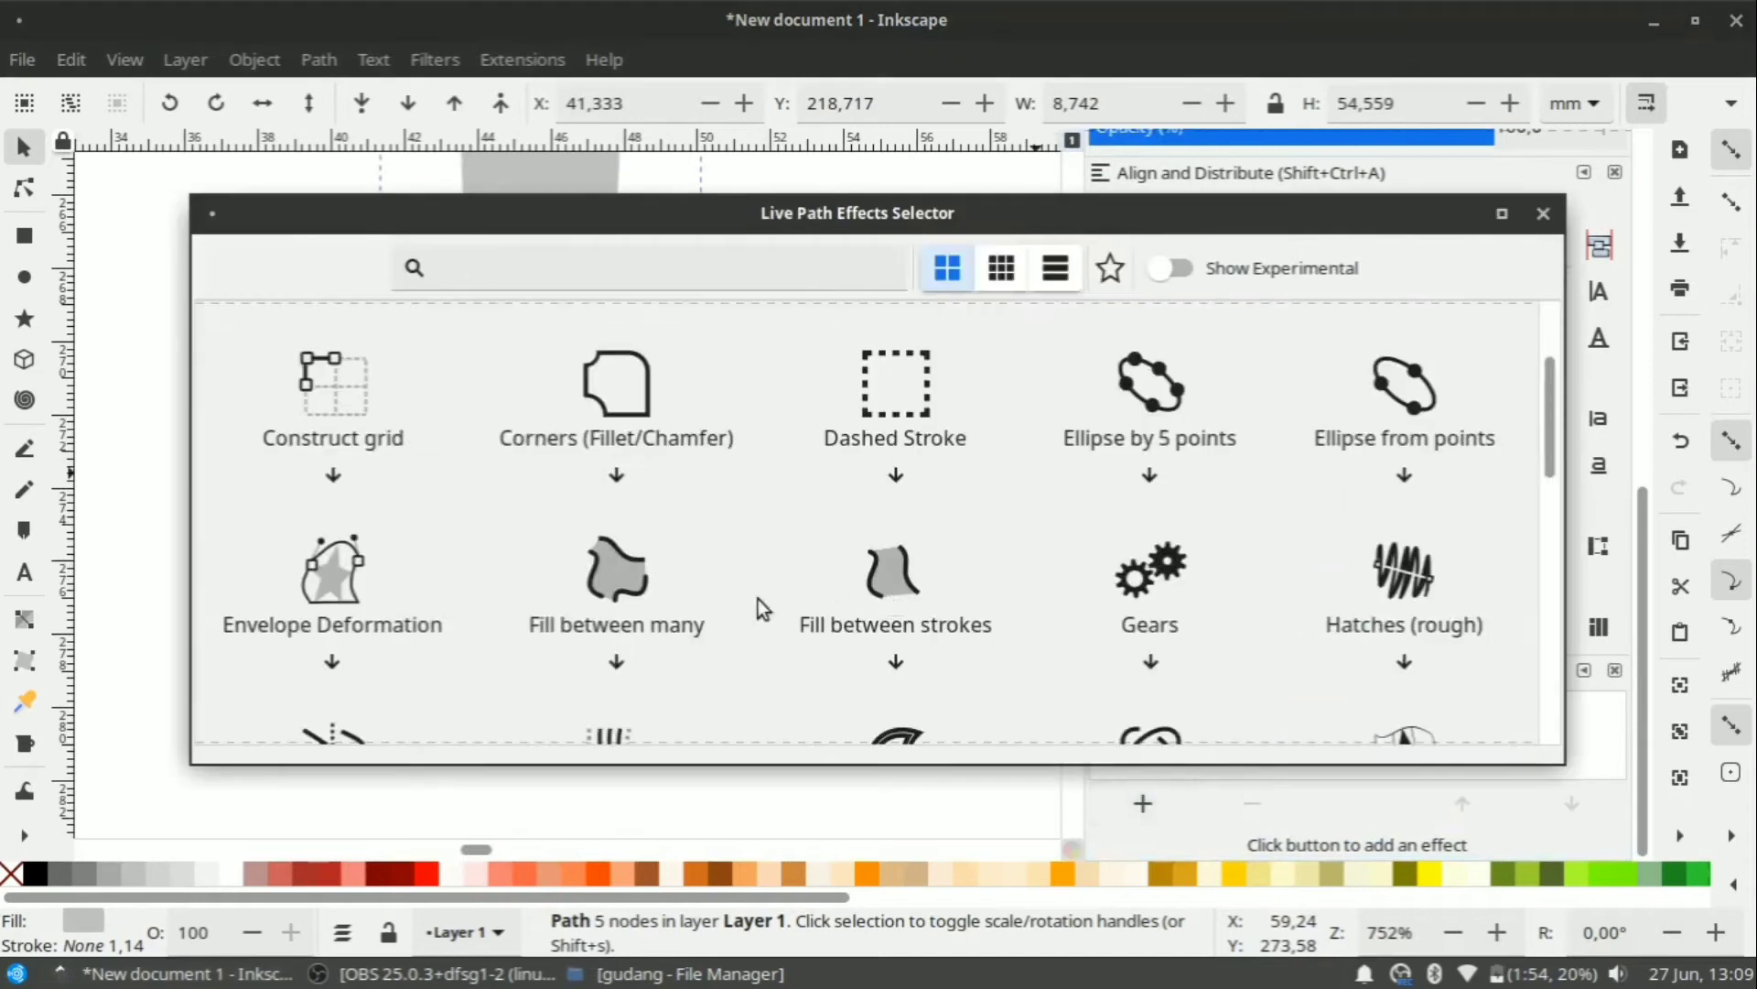
pyautogui.click(616, 386)
# Fillet the body's bottom-right and bottom-left corners with a knot distance of 1,5.
pyautogui.click(24, 188)
pyautogui.keyDown('shift'); pyautogui.click(604, 461); pyautogui.keyUp('shift')
pyautogui.click(1025, 686)
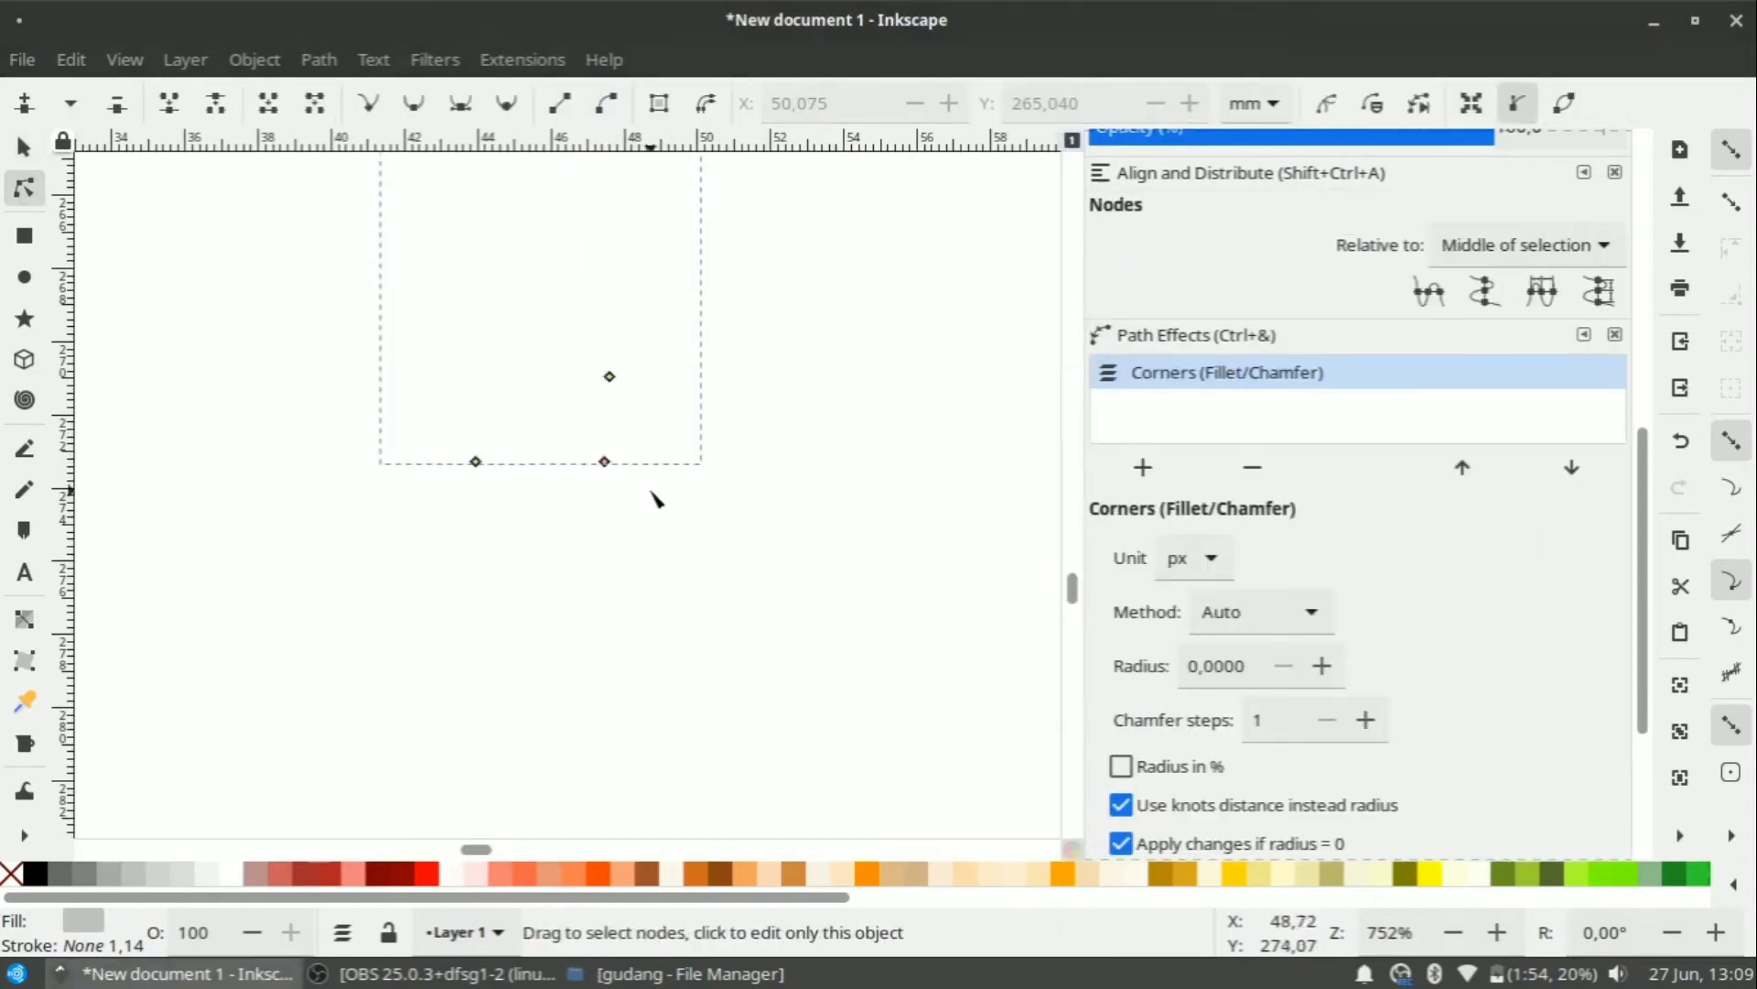
pyautogui.scroll(1, 604, 430)
pyautogui.keyDown('shift'); pyautogui.click(588, 374); pyautogui.keyUp('shift')
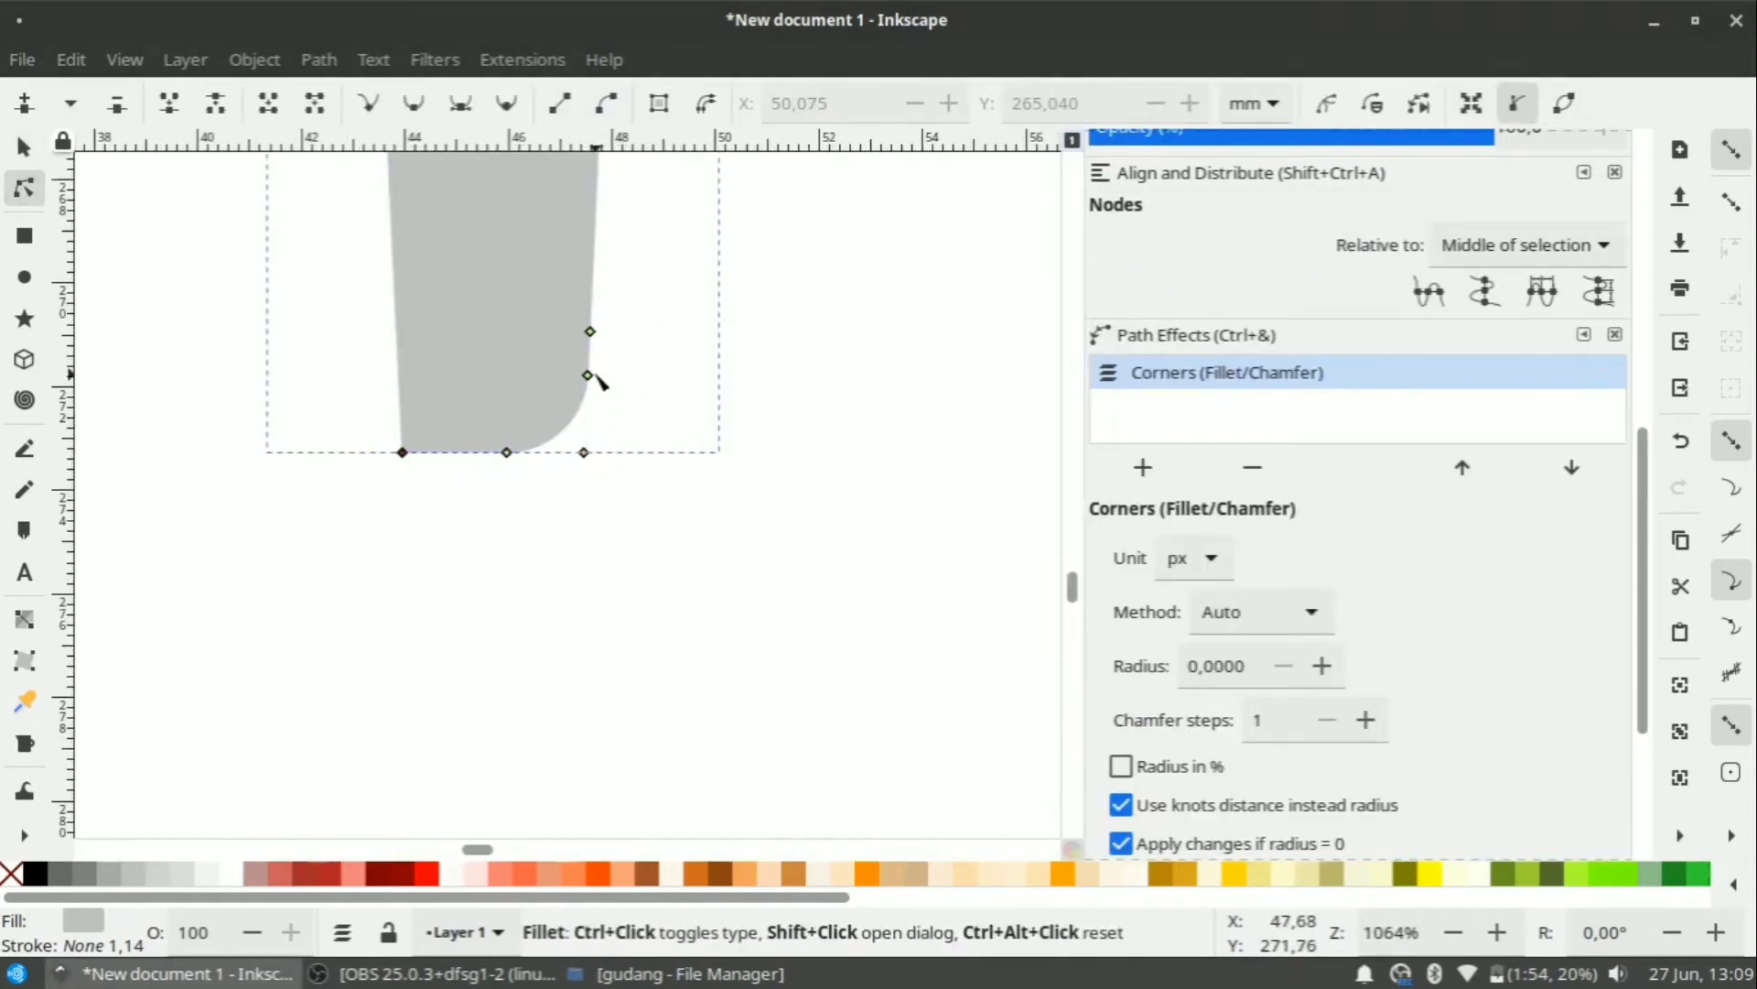
pyautogui.write('1,5')
pyautogui.press('Return')
pyautogui.click(1024, 687)
pyautogui.keyDown('shift'); pyautogui.click(401, 453); pyautogui.keyUp('shift')
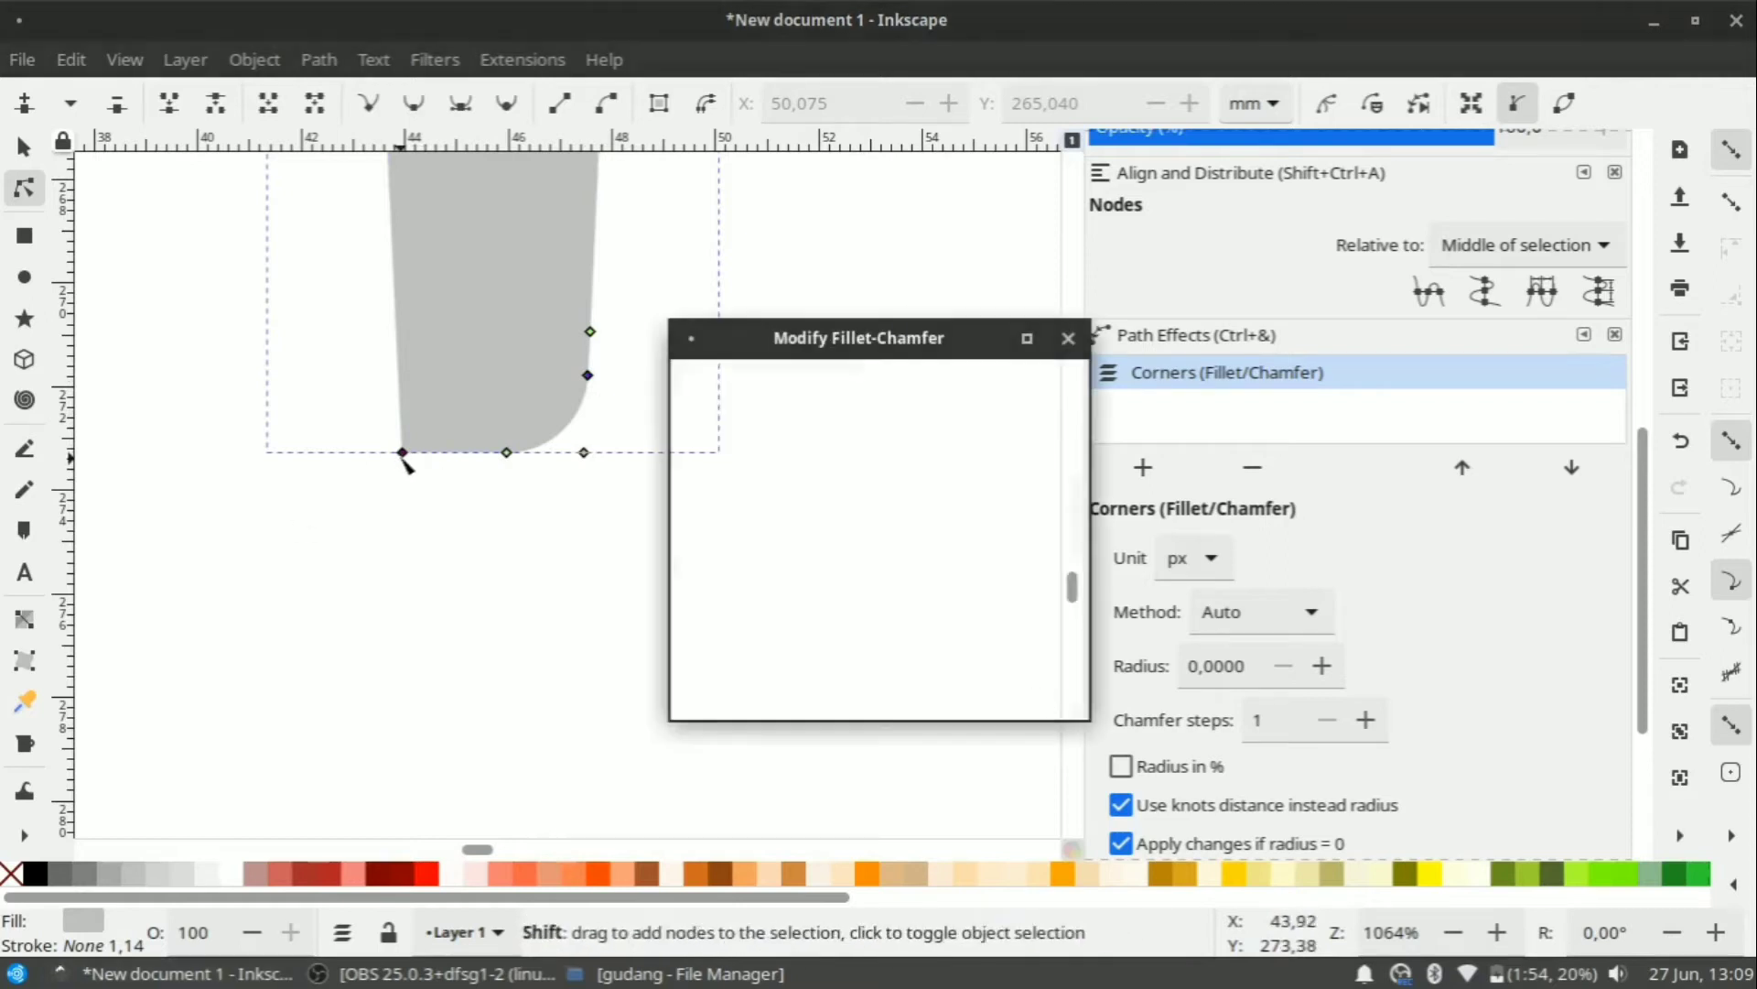
pyautogui.write('1,5')
pyautogui.press('Return')
pyautogui.click(1025, 686)
# Select all four pen nib pieces, enlarge them to about 128 mm tall and move them lower left.
pyautogui.click(608, 523)
pyautogui.scroll(-7, 586, 334)
pyautogui.scroll(6, 613, 212)
pyautogui.press('s')
pyautogui.moveTo(404, 255); pyautogui.dragTo(659, 696)
pyautogui.scroll(3, 613, 385)
pyautogui.scroll(-3, 591, 448)
pyautogui.moveTo(570, 561); pyautogui.dragTo(564, 316)
pyautogui.moveTo(597, 441); pyautogui.dragTo(530, 714)
pyautogui.scroll(3, 609, 554)
pyautogui.click(568, 672)
# Select and reposition the artwork so the pen nib sits below the shield.
pyautogui.scroll(1, 509, 649)
pyautogui.scroll(-2, 540, 616)
pyautogui.scroll(3, 538, 588)
pyautogui.moveTo(499, 337); pyautogui.dragTo(986, 681)
pyautogui.moveTo(805, 549); pyautogui.dragTo(833, 324)
pyautogui.click(547, 470)
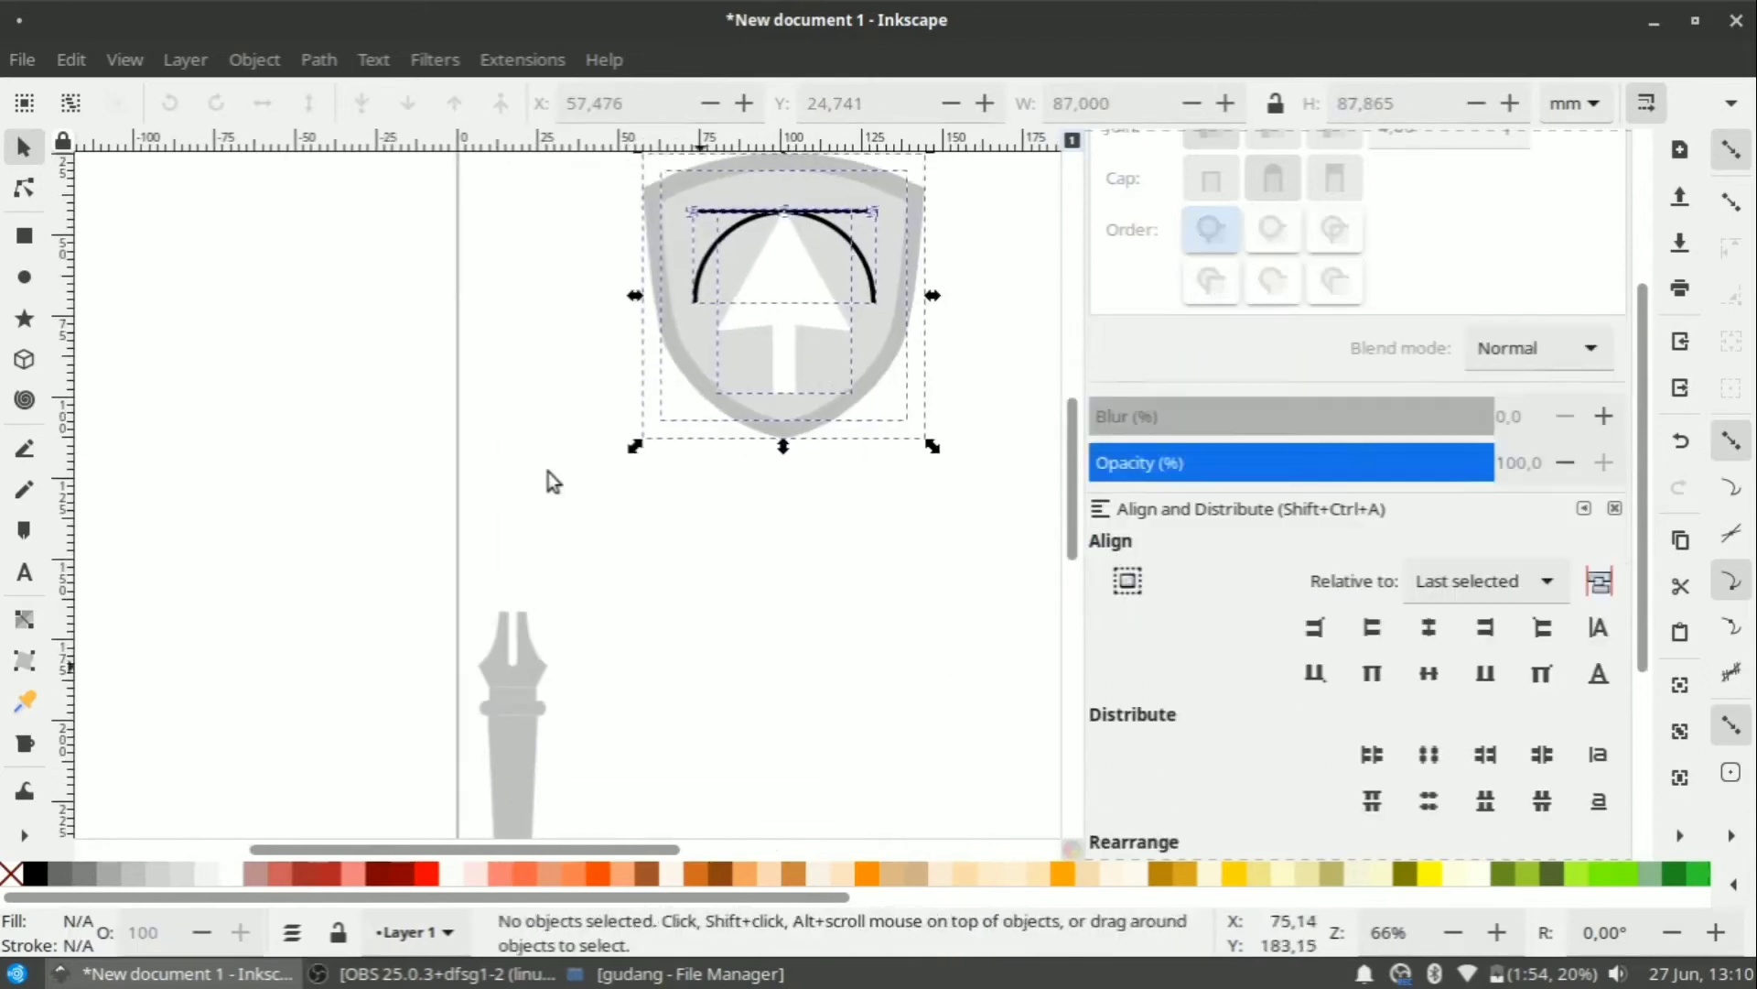
# Draw a grey rectangle beside the pen nib and resize it to about 17 × 21 mm.
pyautogui.scroll(-6, 559, 567)
pyautogui.scroll(2, 678, 512)
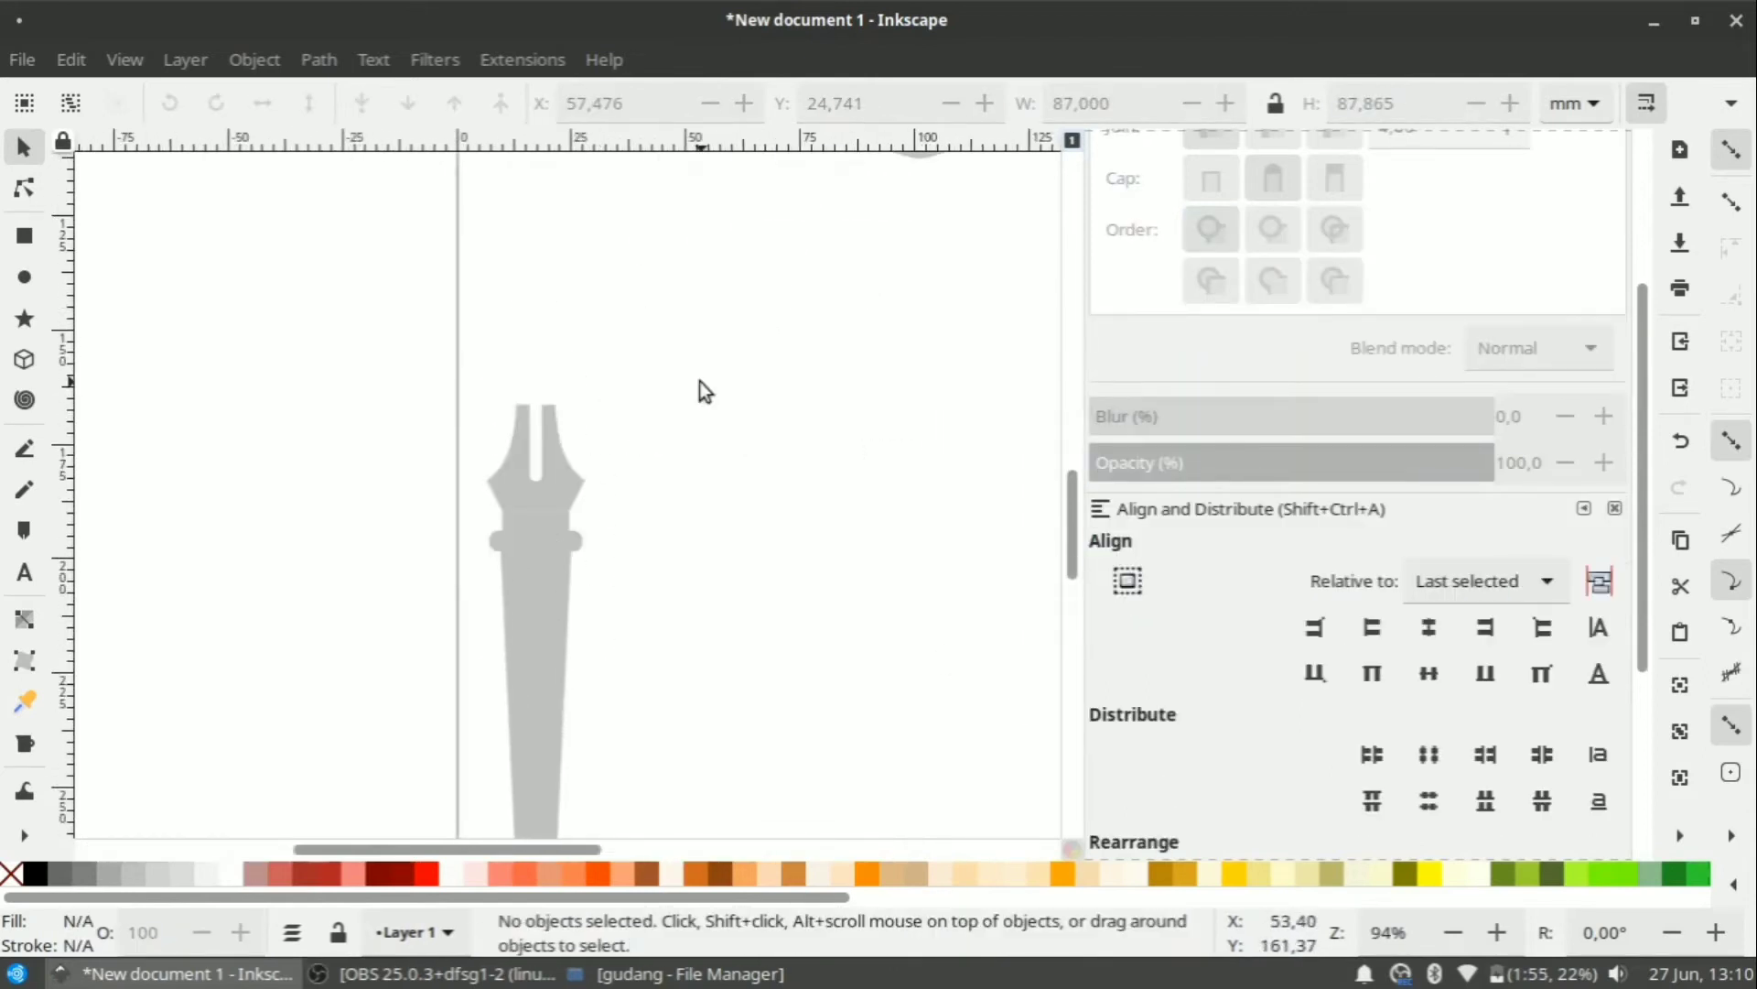
pyautogui.moveTo(674, 404); pyautogui.dragTo(746, 508)
pyautogui.scroll(2, 713, 501)
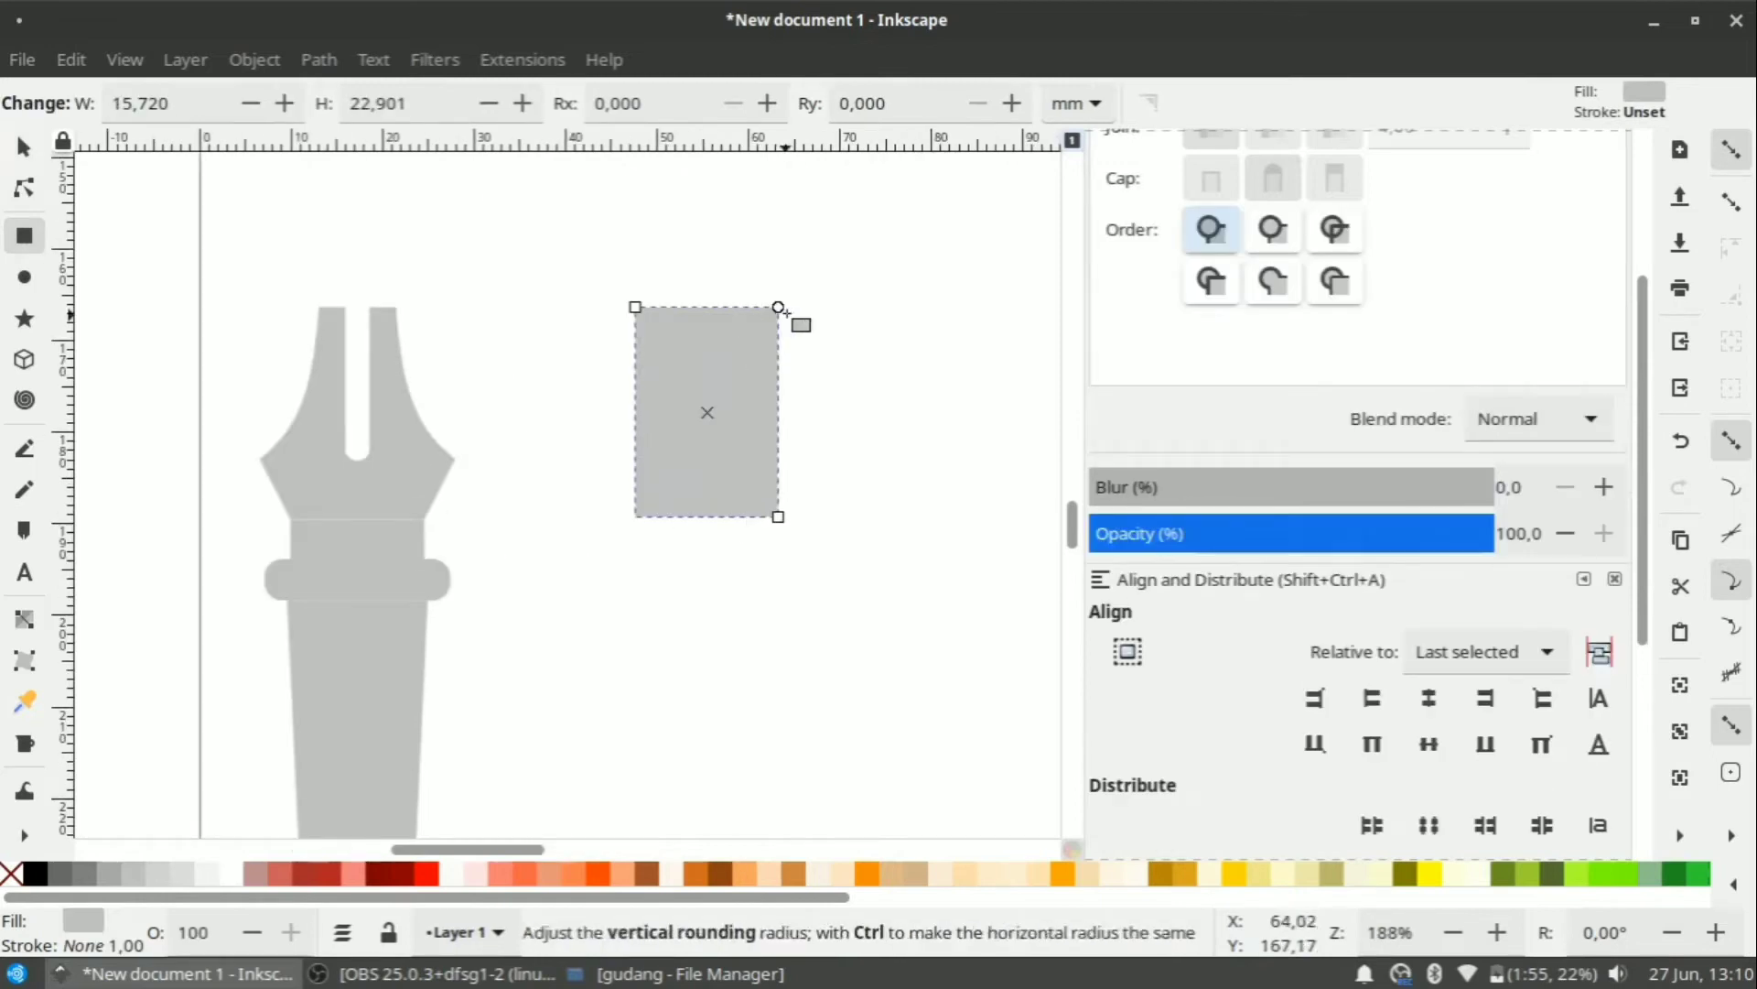
pyautogui.moveTo(635, 307); pyautogui.dragTo(633, 345)
pyautogui.moveTo(778, 516)
pyautogui.mouseDown()
pyautogui.moveTo(774, 549)
pyautogui.moveTo(789, 532)
pyautogui.mouseUp()
# Reselect the new rectangle and pan so the nib and rectangle are in view.
pyautogui.click(24, 147)
pyautogui.click(384, 641)
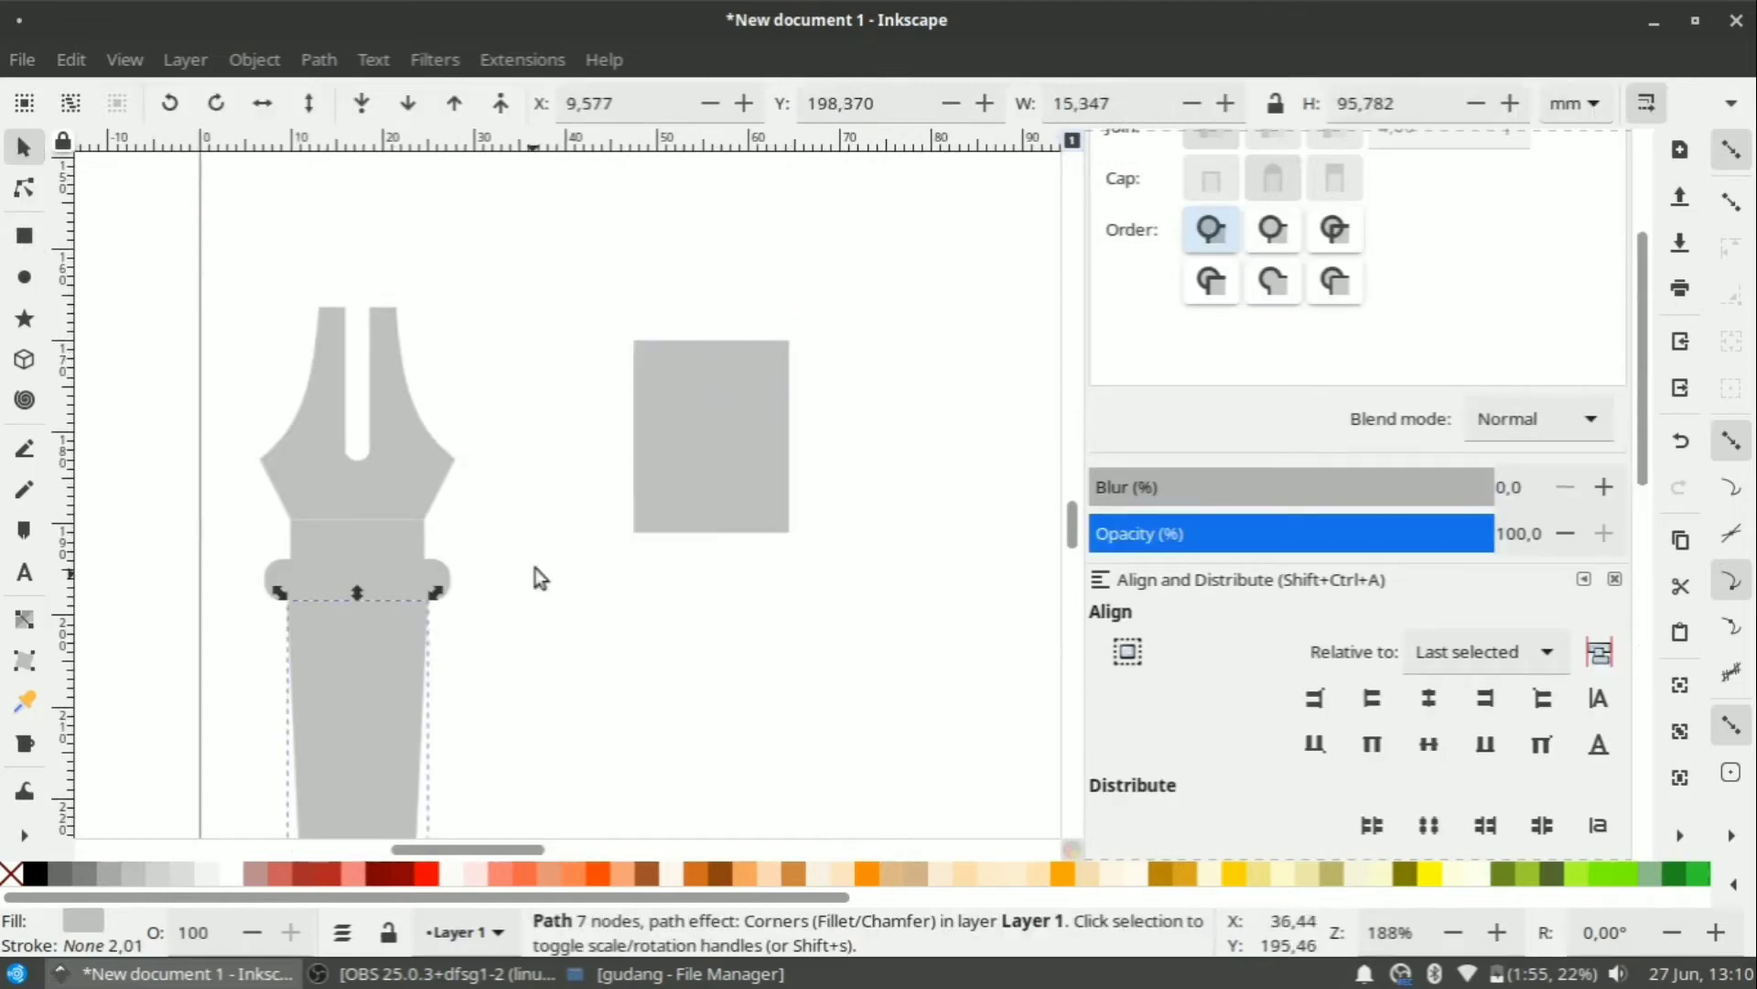
pyautogui.click(540, 563)
pyautogui.click(682, 440)
pyautogui.moveTo(785, 397); pyautogui.dragTo(711, 335)
pyautogui.scroll(-2, 711, 335)
pyautogui.click(706, 507)
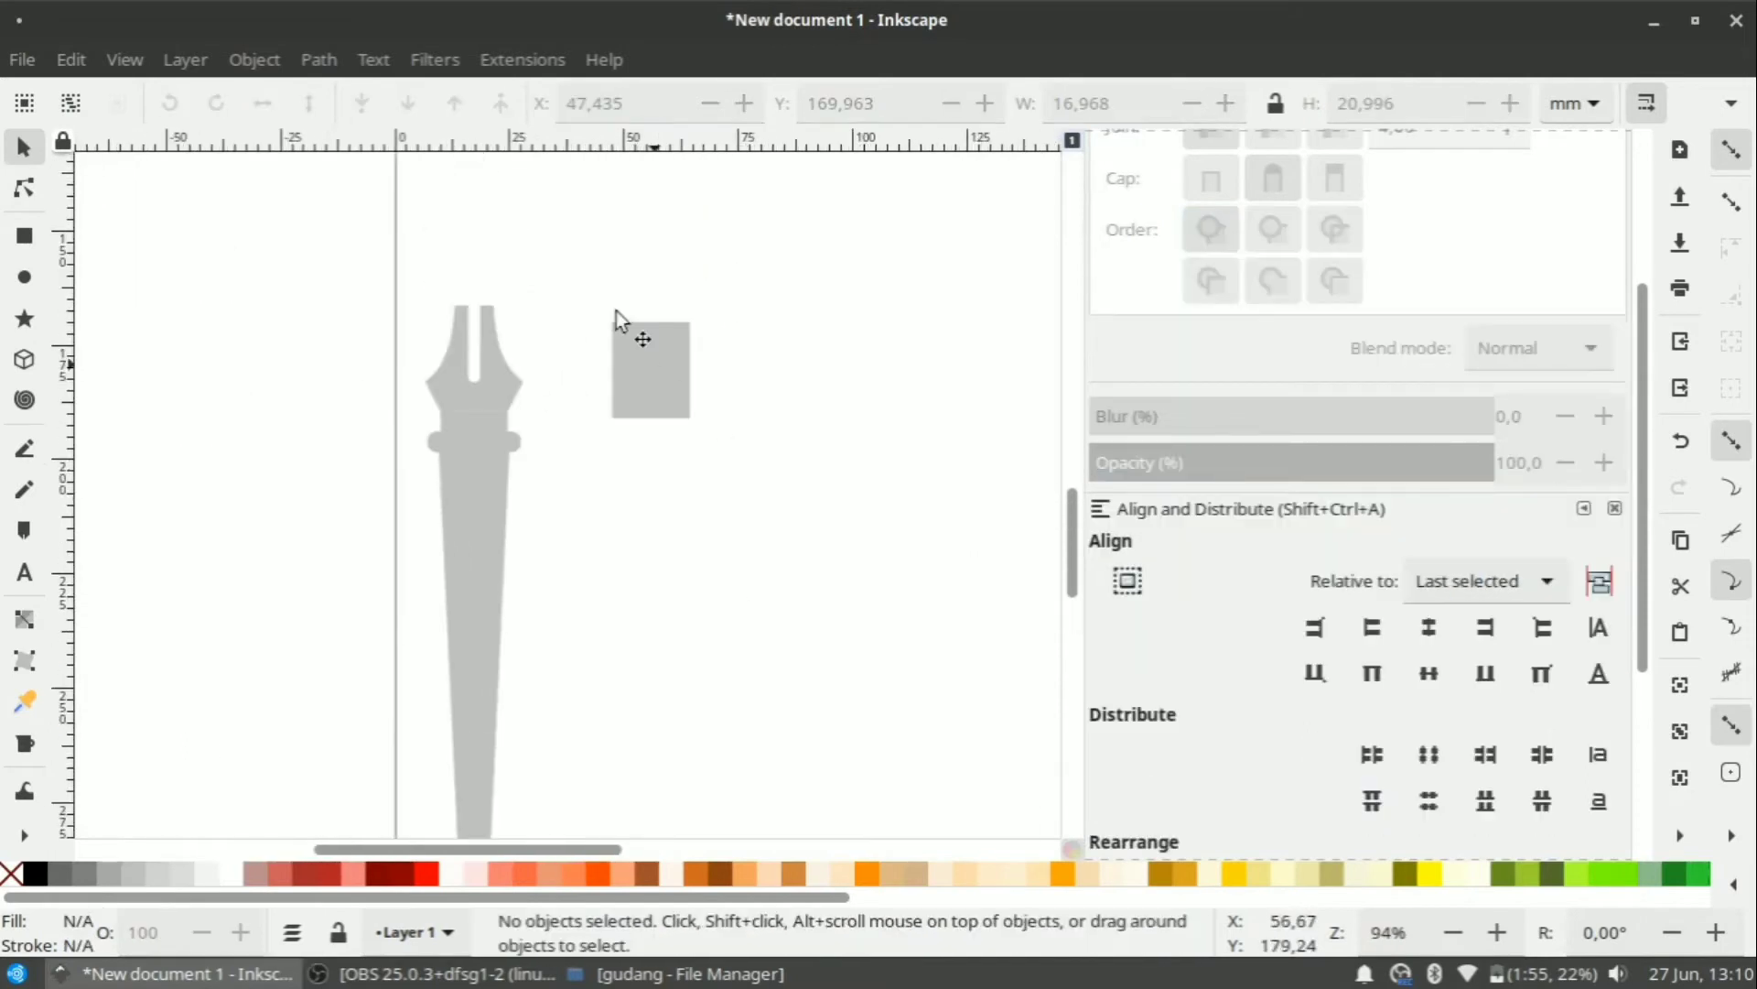
# Convert the grey rectangle to a path, undoing an accidentally added top node.
pyautogui.click(641, 339)
pyautogui.scroll(3, 641, 321)
pyautogui.click(319, 60)
pyautogui.click(366, 98)
pyautogui.press('n')
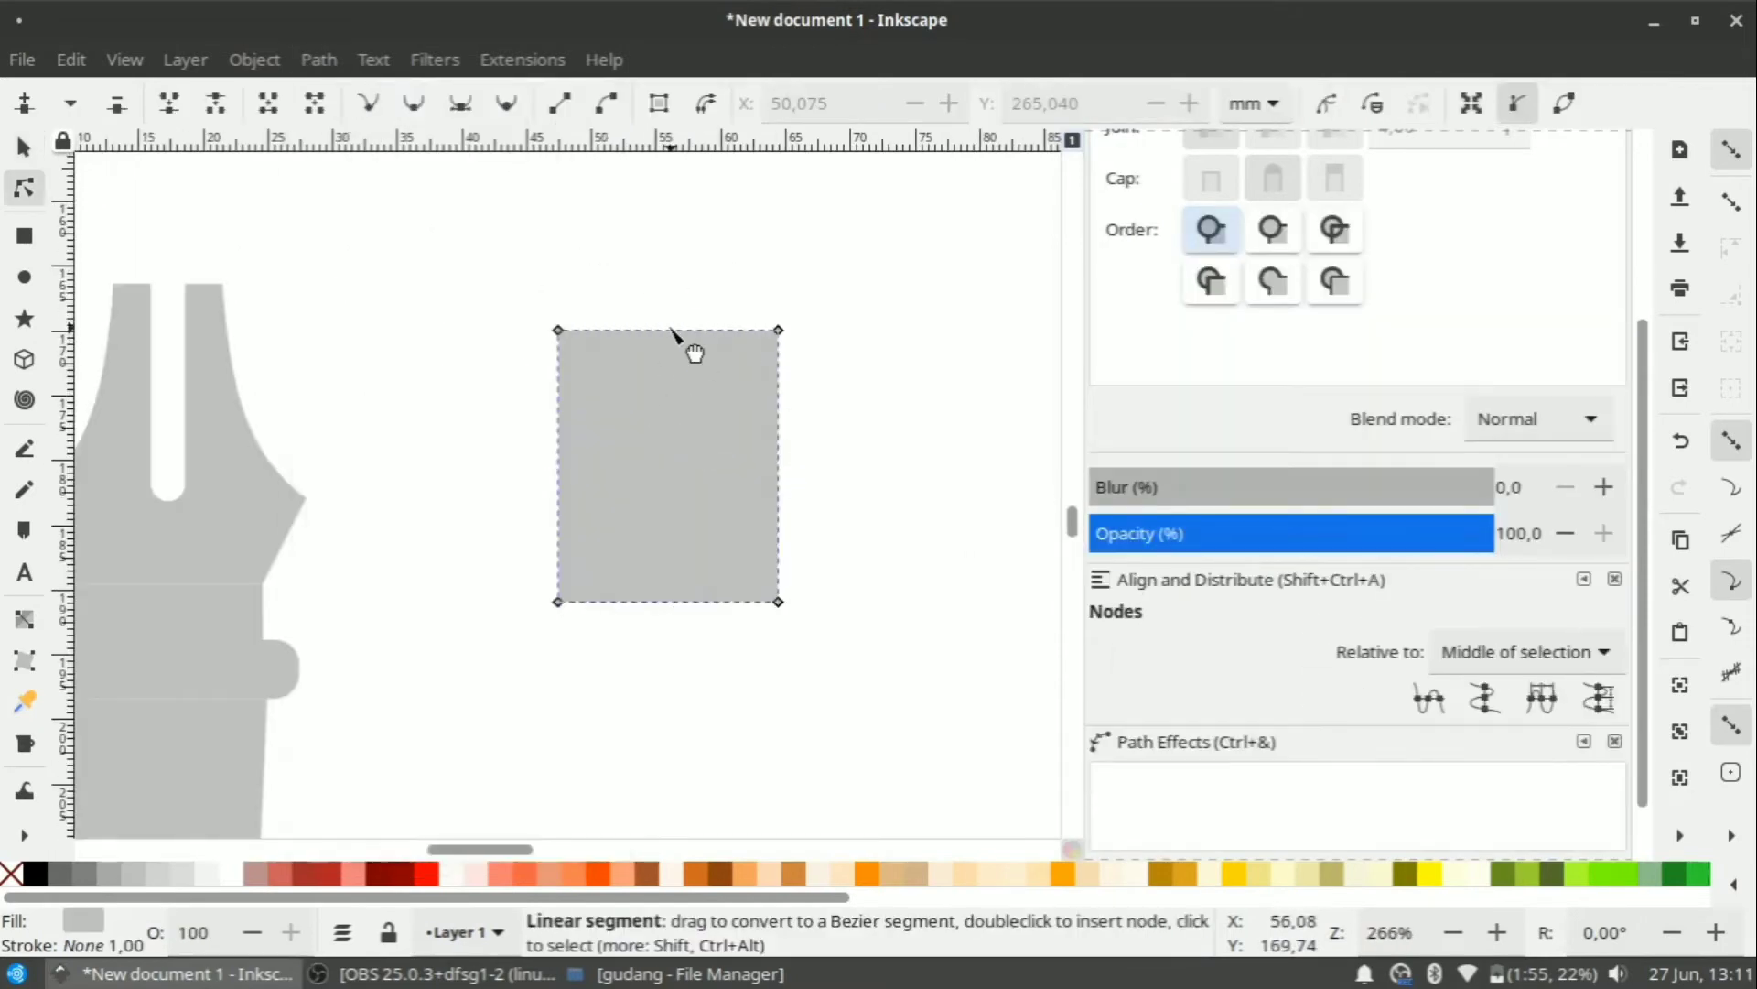
pyautogui.hotkey('ctrl', 'z')
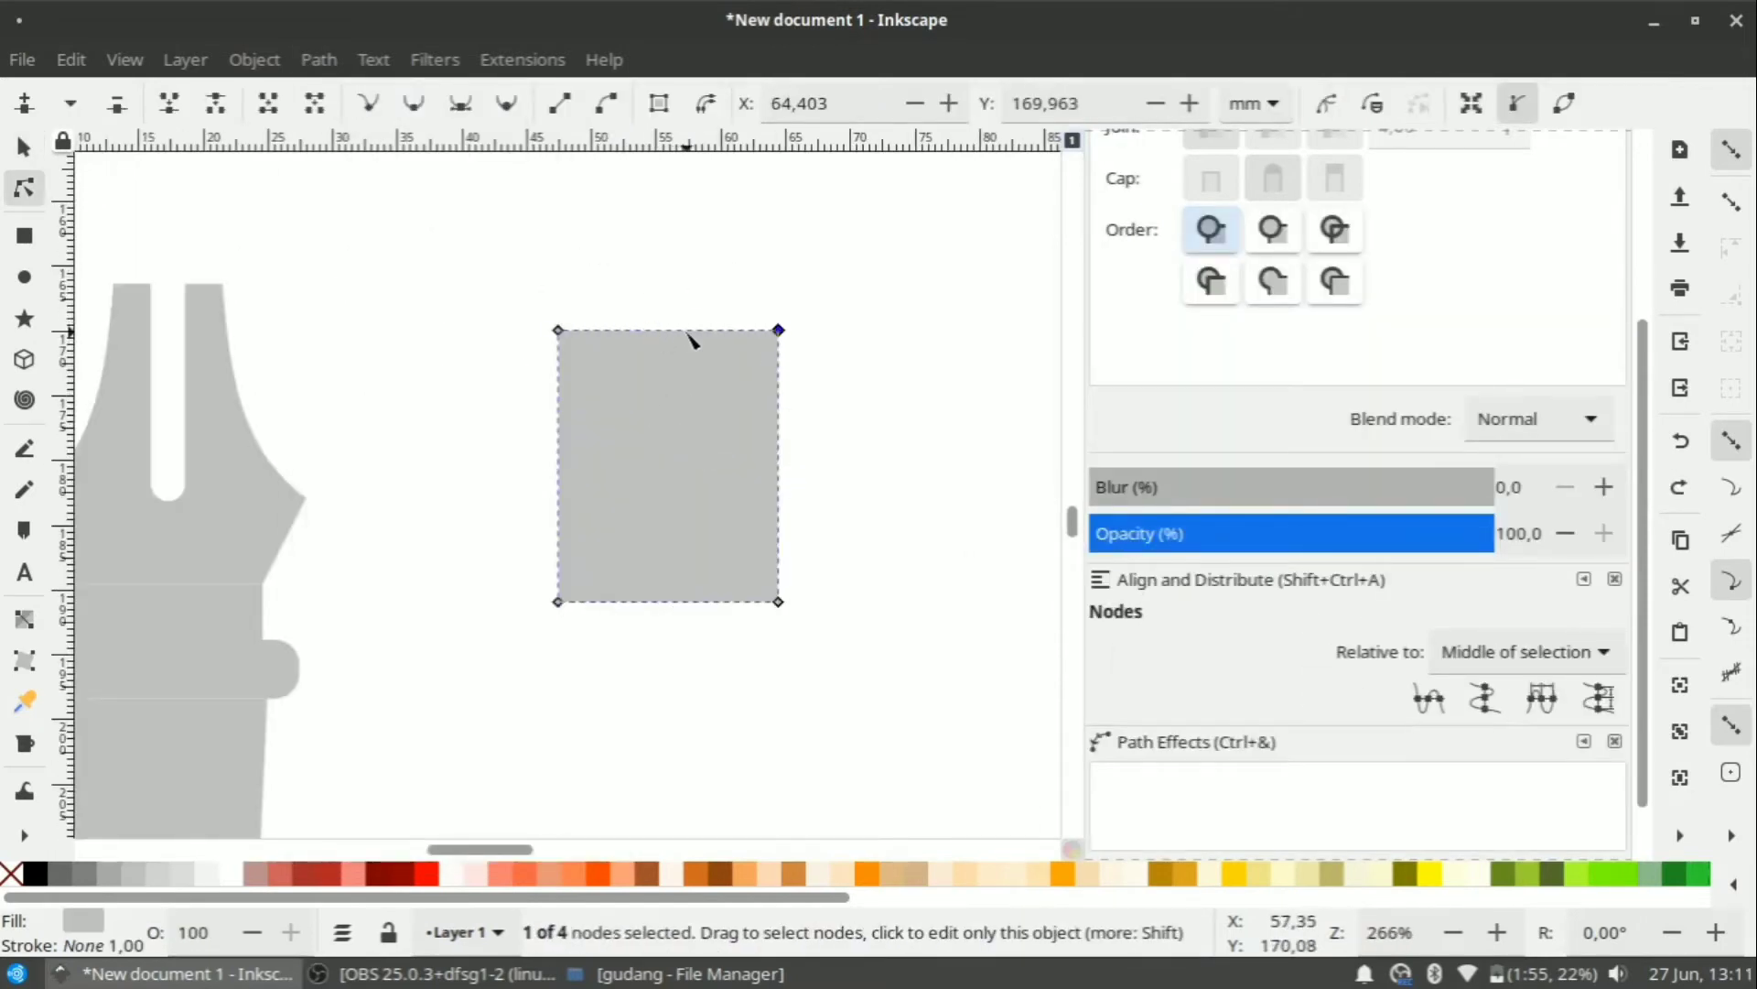
# Apply Perspective/Envelope to the rectangle and pull its top corners inward into a trapezoid.
pyautogui.scroll(-1, 681, 355)
pyautogui.scroll(-2, 1220, 594)
pyautogui.click(1142, 803)
pyautogui.scroll(-7, 719, 608)
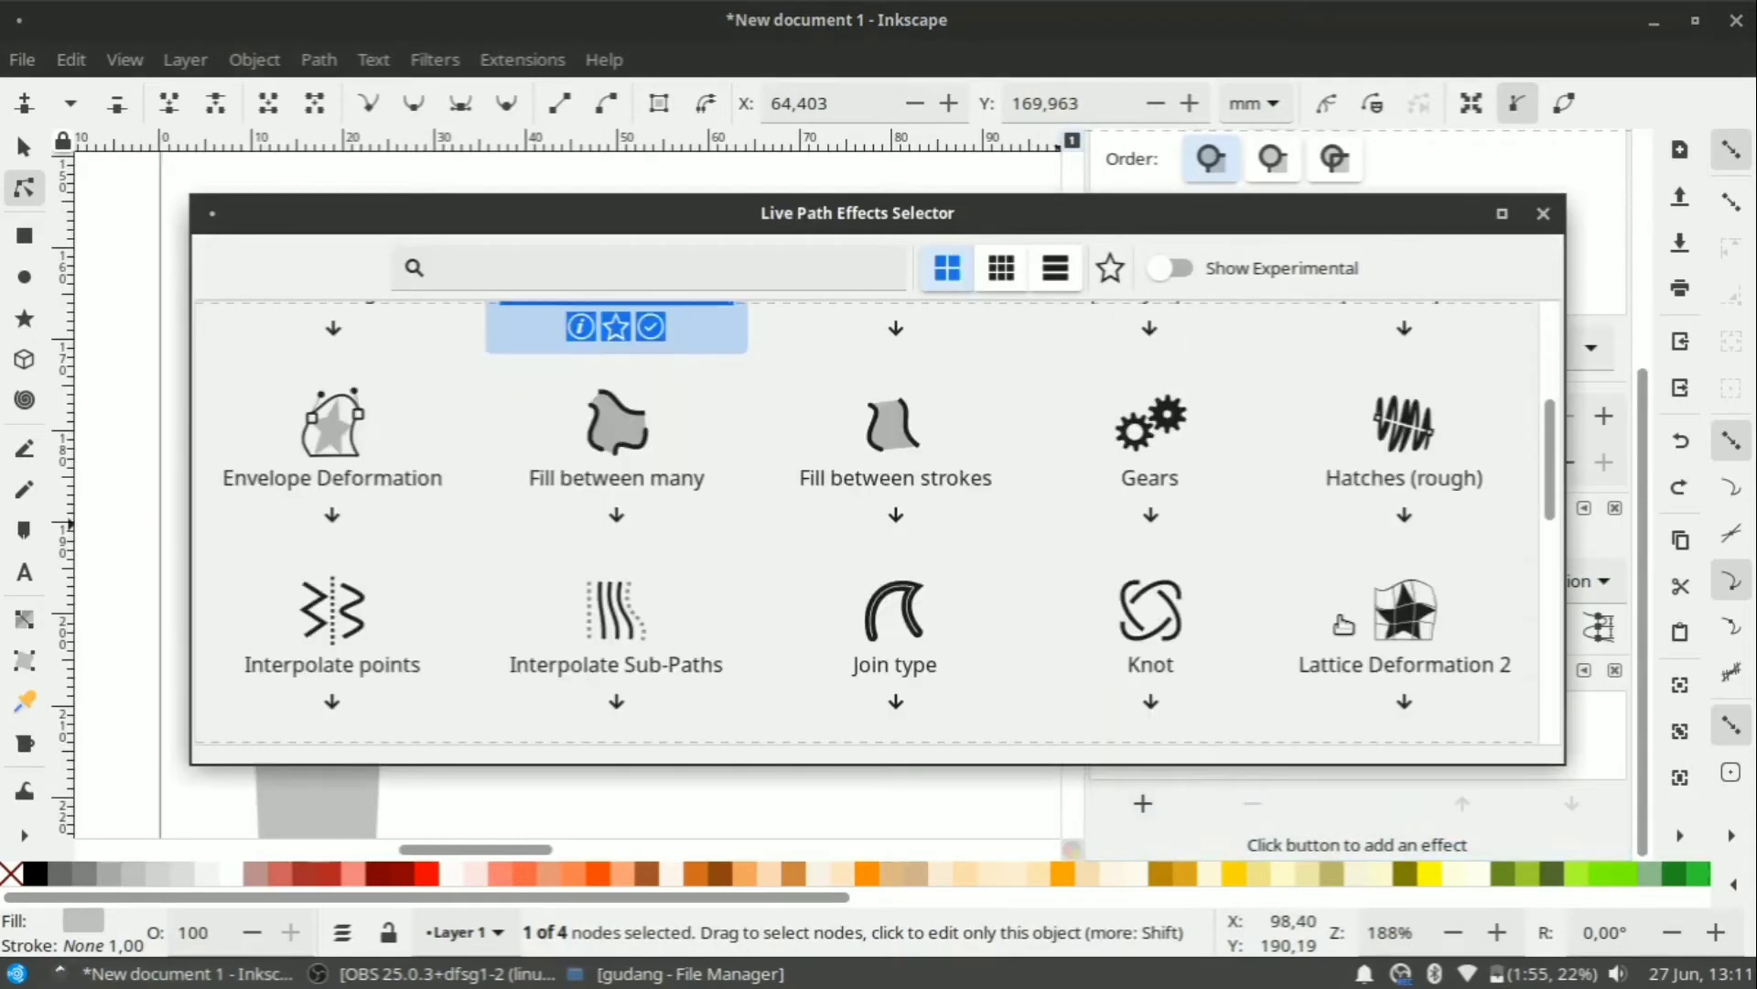
pyautogui.click(1364, 652)
pyautogui.scroll(-2, 1185, 591)
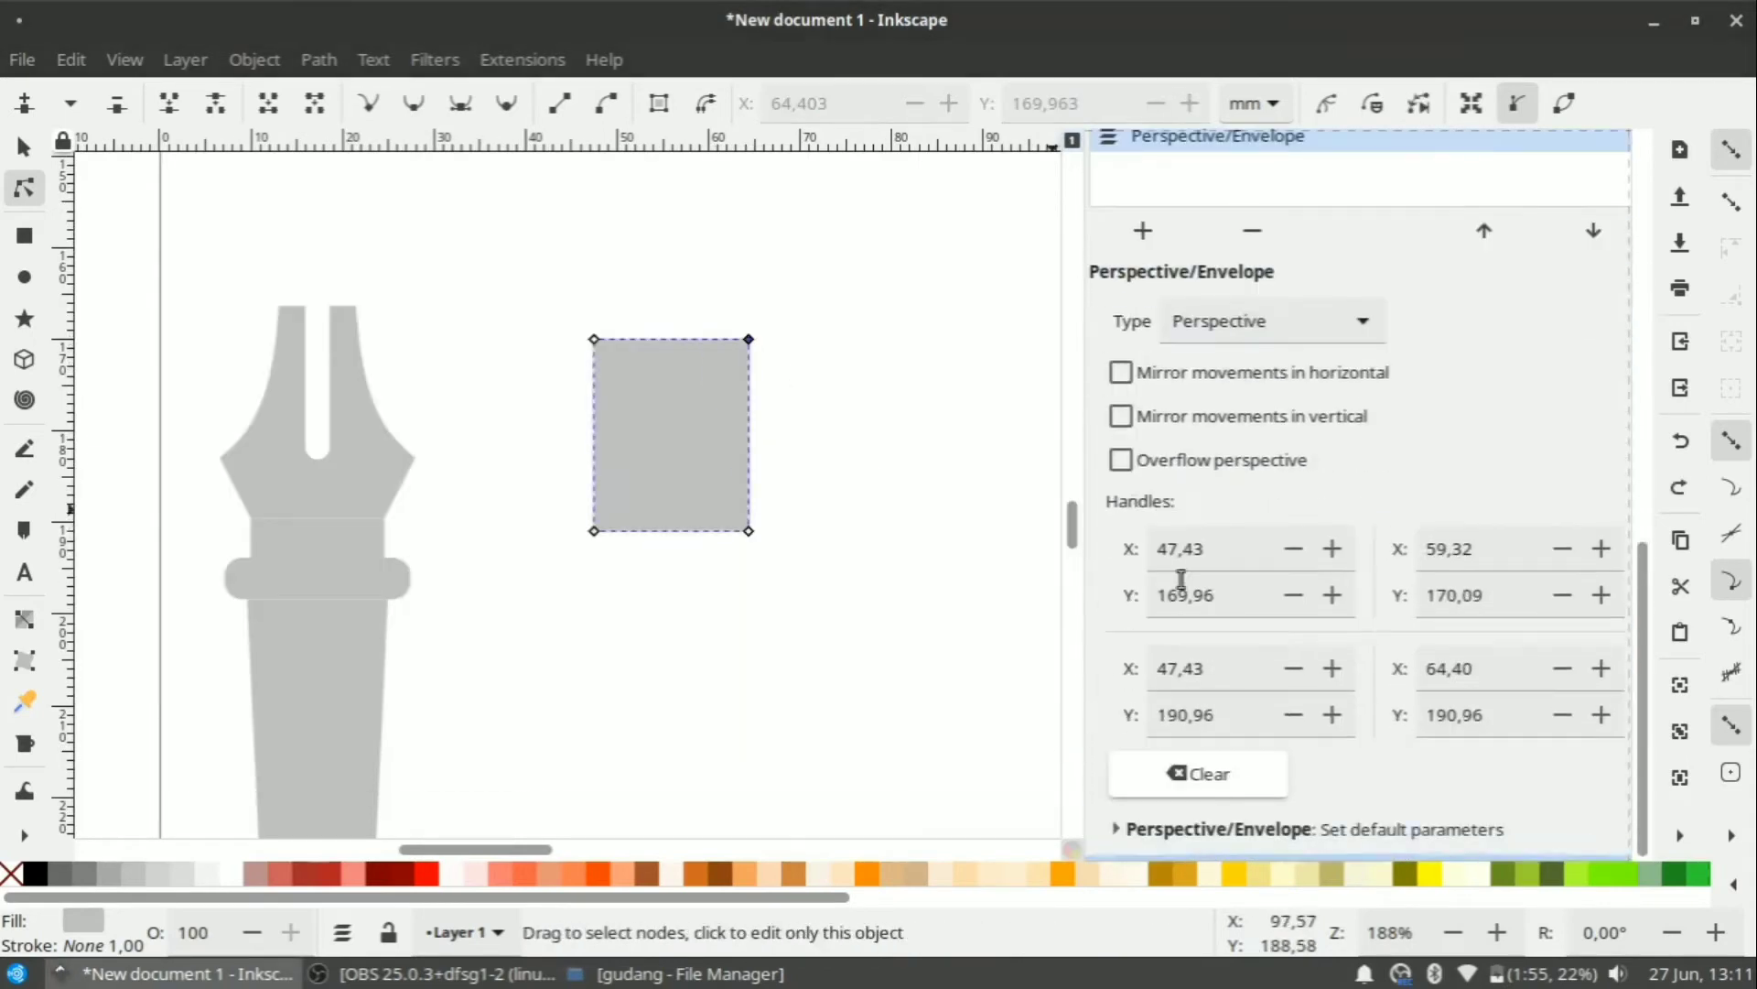
pyautogui.moveTo(727, 342); pyautogui.dragTo(696, 343)
# Flatten the trapezoid into a plain path with Object to Path.
pyautogui.click(24, 146)
pyautogui.click(707, 419)
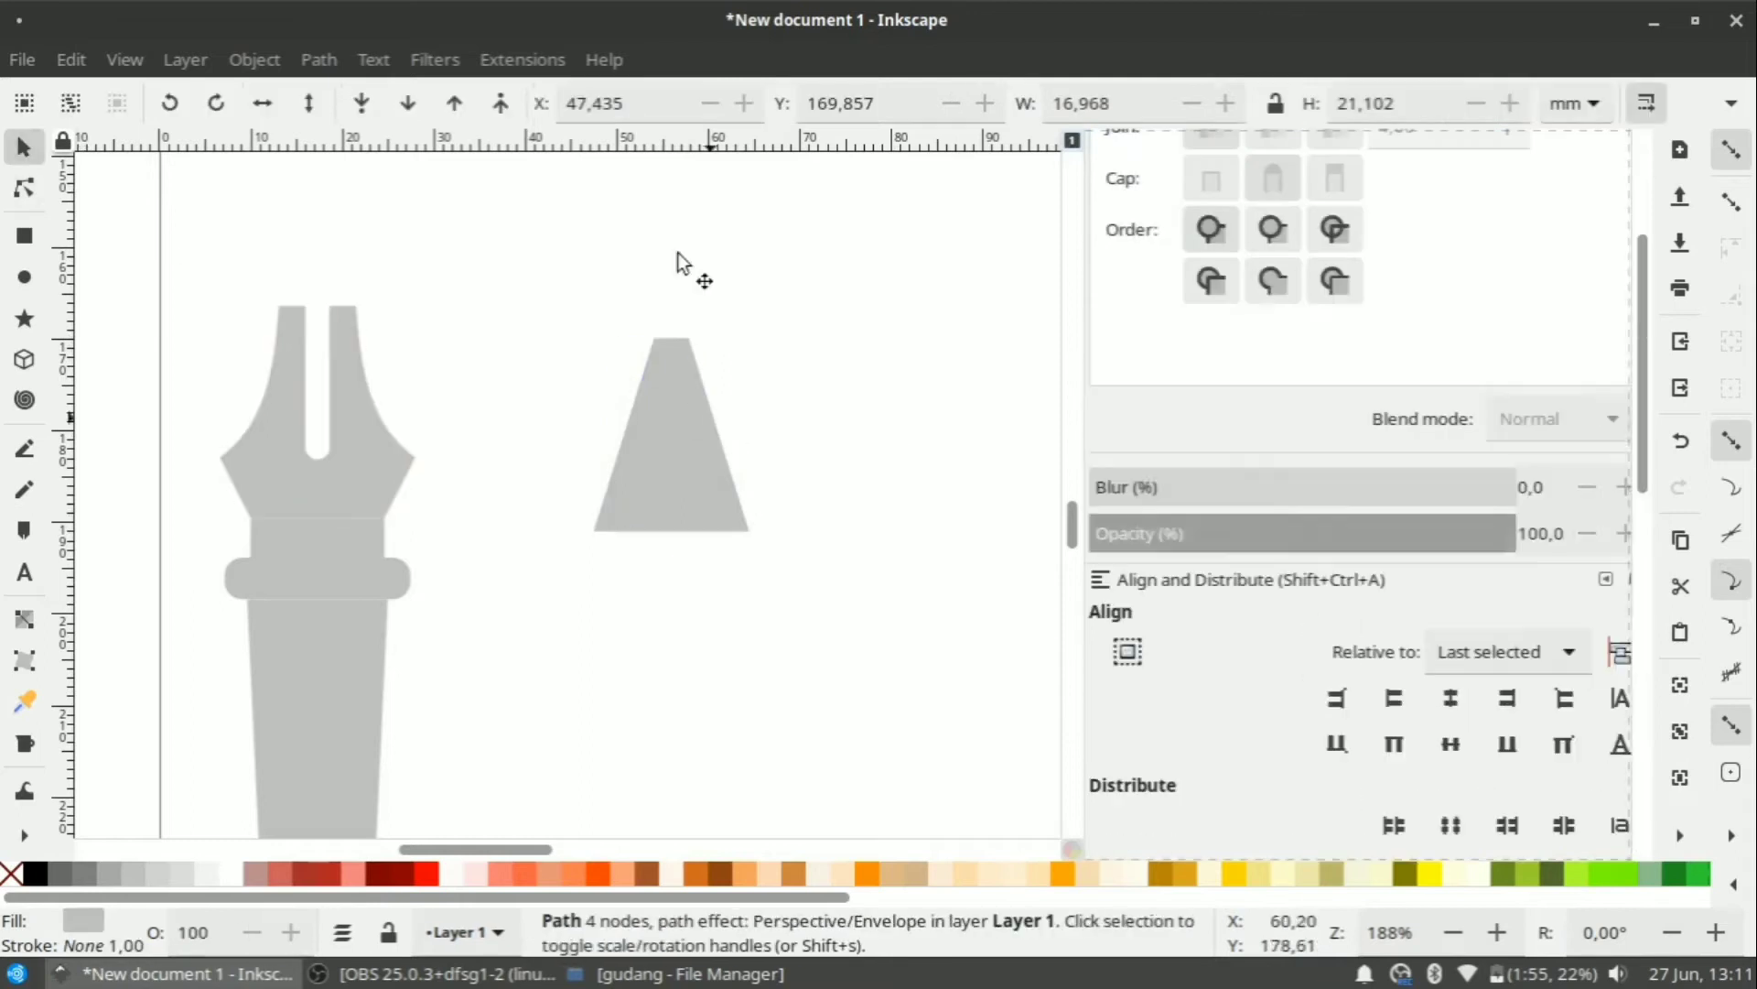
pyautogui.click(265, 61)
pyautogui.click(319, 61)
pyautogui.click(367, 95)
# Draw a square block of about 17.6 mm beneath the trapezoid.
pyautogui.click(24, 236)
pyautogui.scroll(1, 631, 608)
pyautogui.moveTo(577, 496); pyautogui.dragTo(797, 545)
pyautogui.scroll(3, 795, 526)
pyautogui.scroll(-2, 800, 535)
pyautogui.scroll(-3, 813, 466)
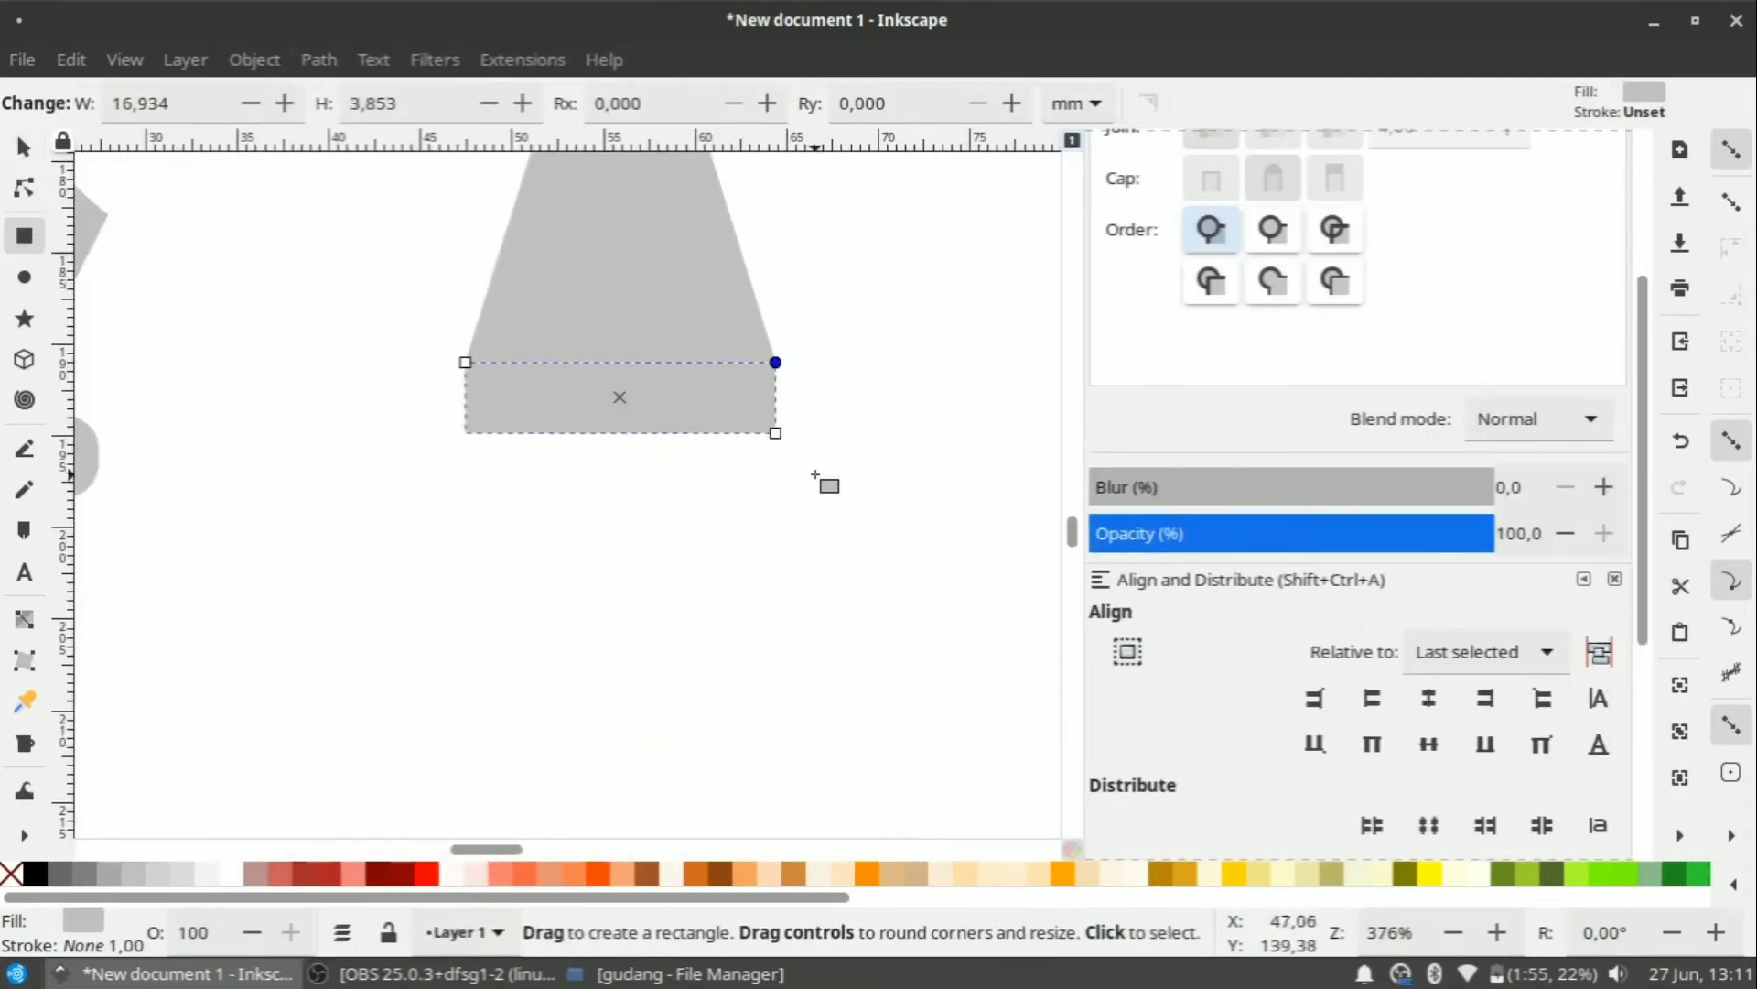
pyautogui.moveTo(452, 441); pyautogui.dragTo(790, 756)
pyautogui.scroll(-3, 790, 756)
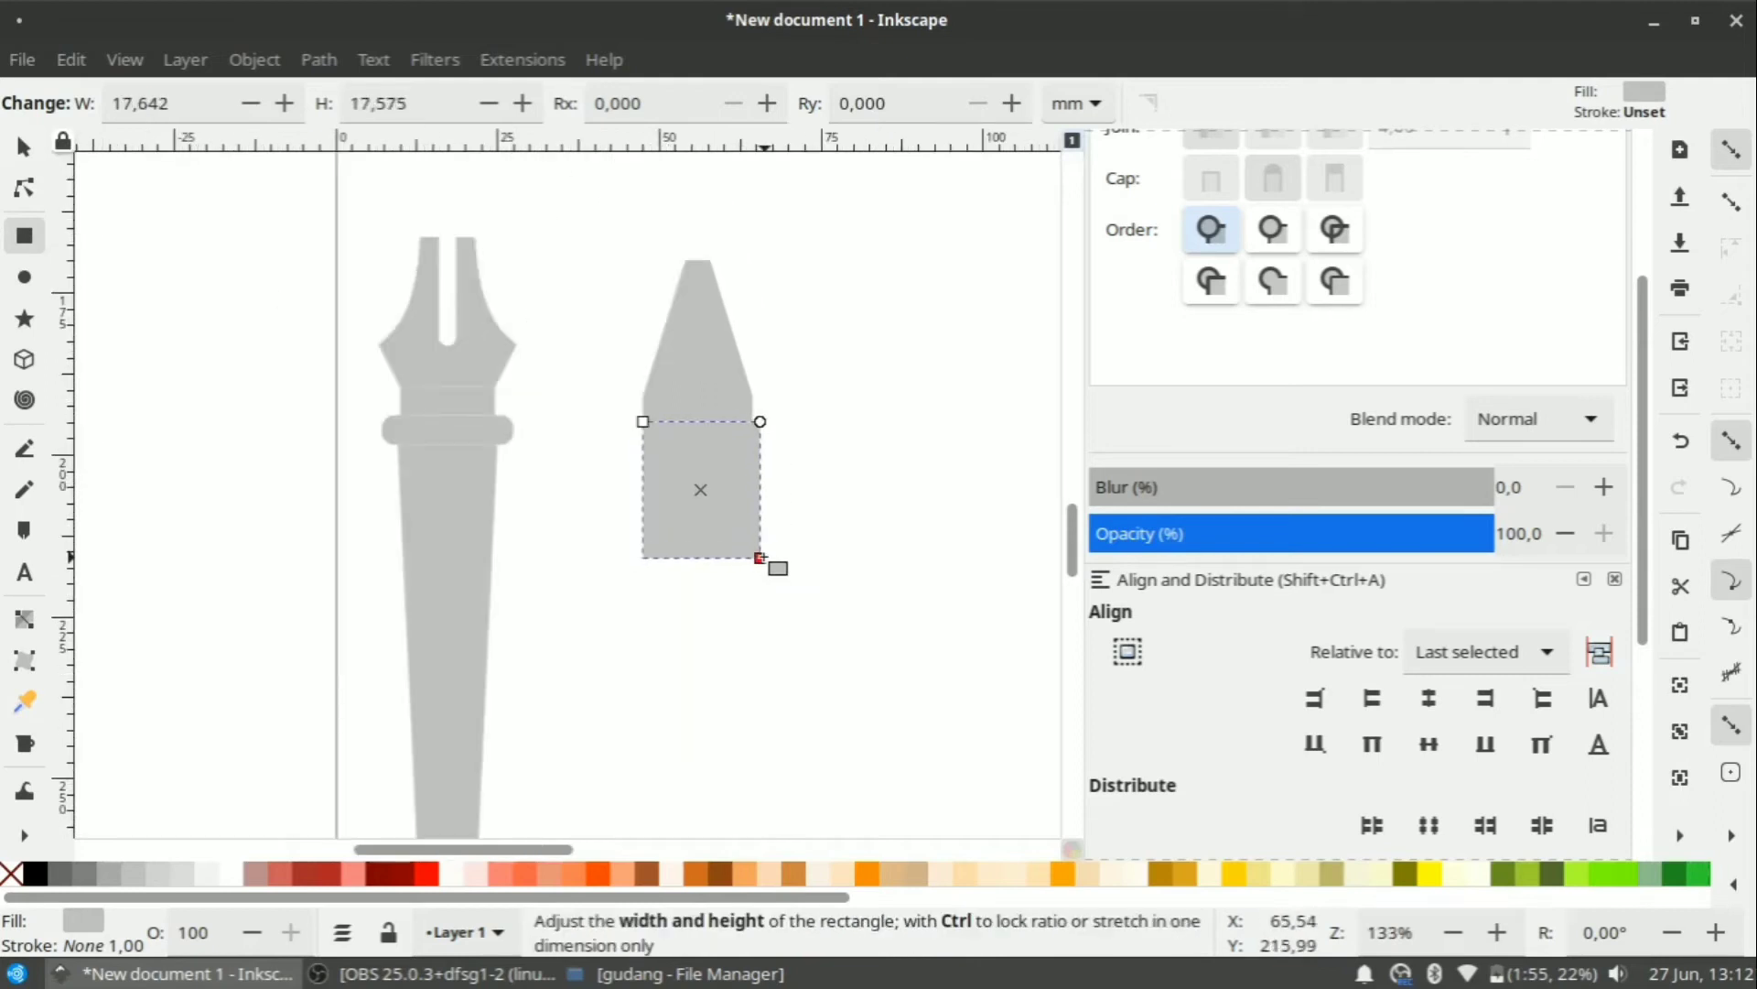
pyautogui.moveTo(760, 556); pyautogui.dragTo(766, 651)
# Add a tall narrow 11.958 × 64.277 mm rectangle below the block, aligned with it.
pyautogui.scroll(-2, 765, 651)
pyautogui.moveTo(741, 546); pyautogui.dragTo(749, 835)
pyautogui.scroll(3, 695, 551)
pyautogui.scroll(-3, 760, 561)
pyautogui.moveTo(701, 515); pyautogui.dragTo(705, 572)
pyautogui.scroll(2, 712, 446)
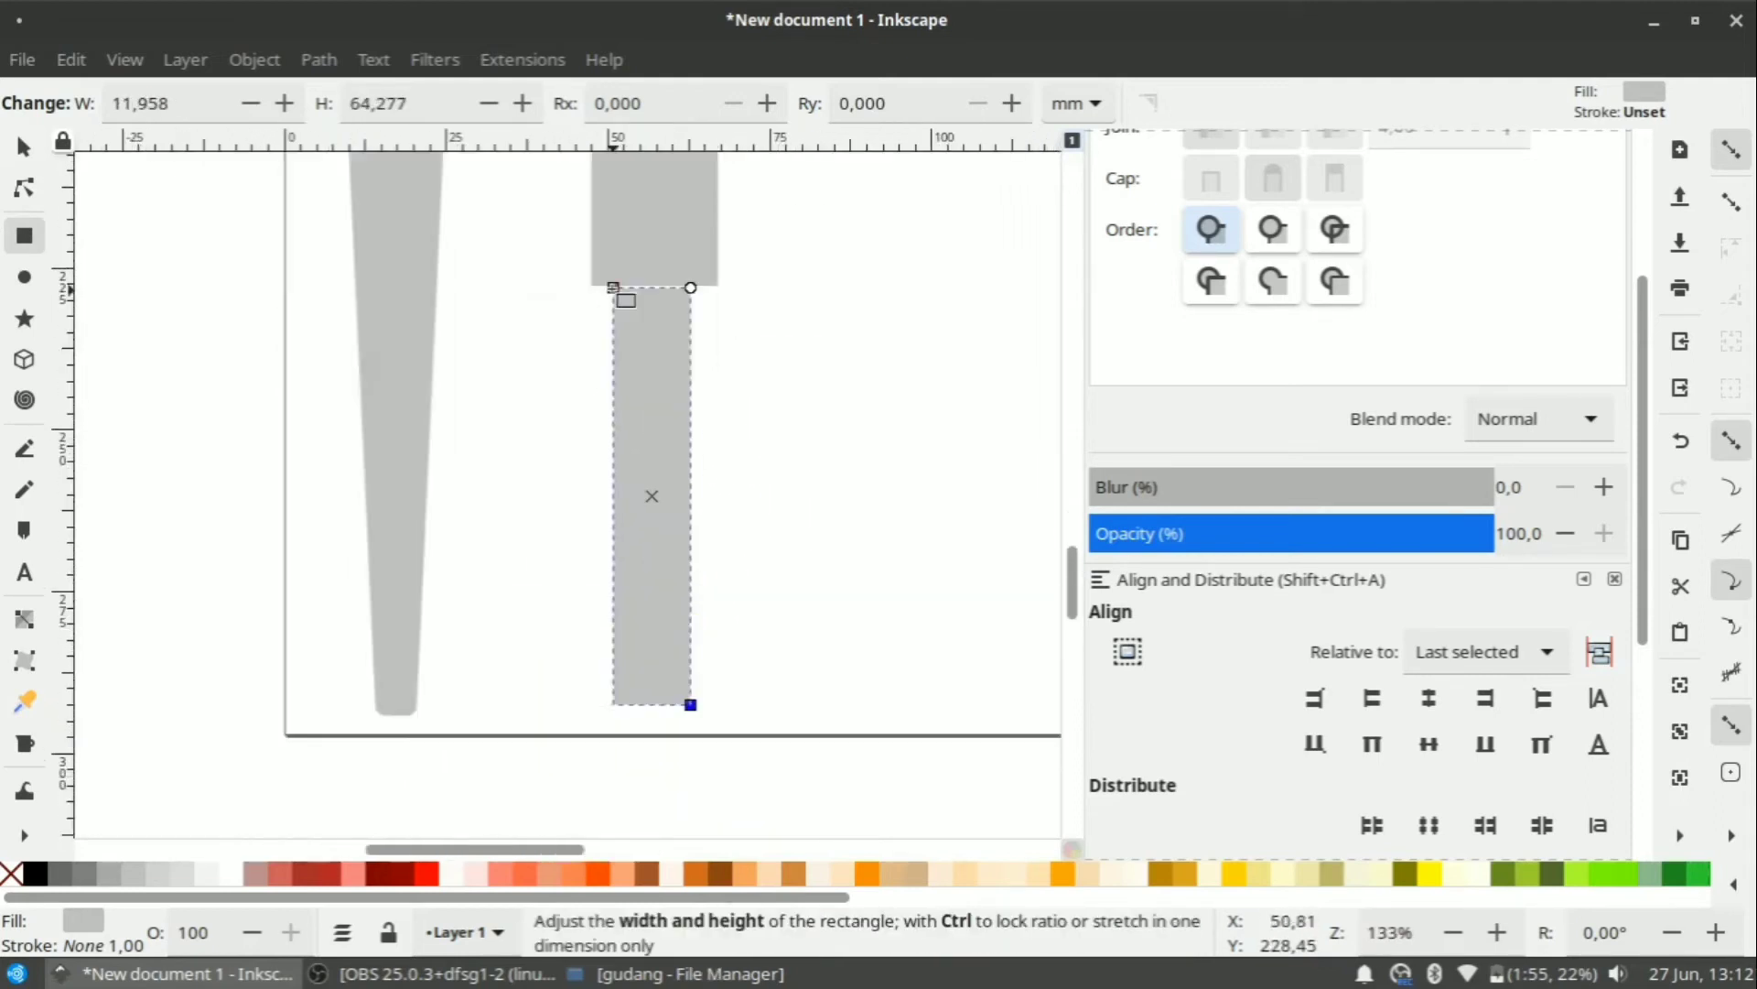
pyautogui.moveTo(615, 288); pyautogui.dragTo(593, 285)
pyautogui.moveTo(692, 701); pyautogui.dragTo(680, 696)
pyautogui.click(30, 191)
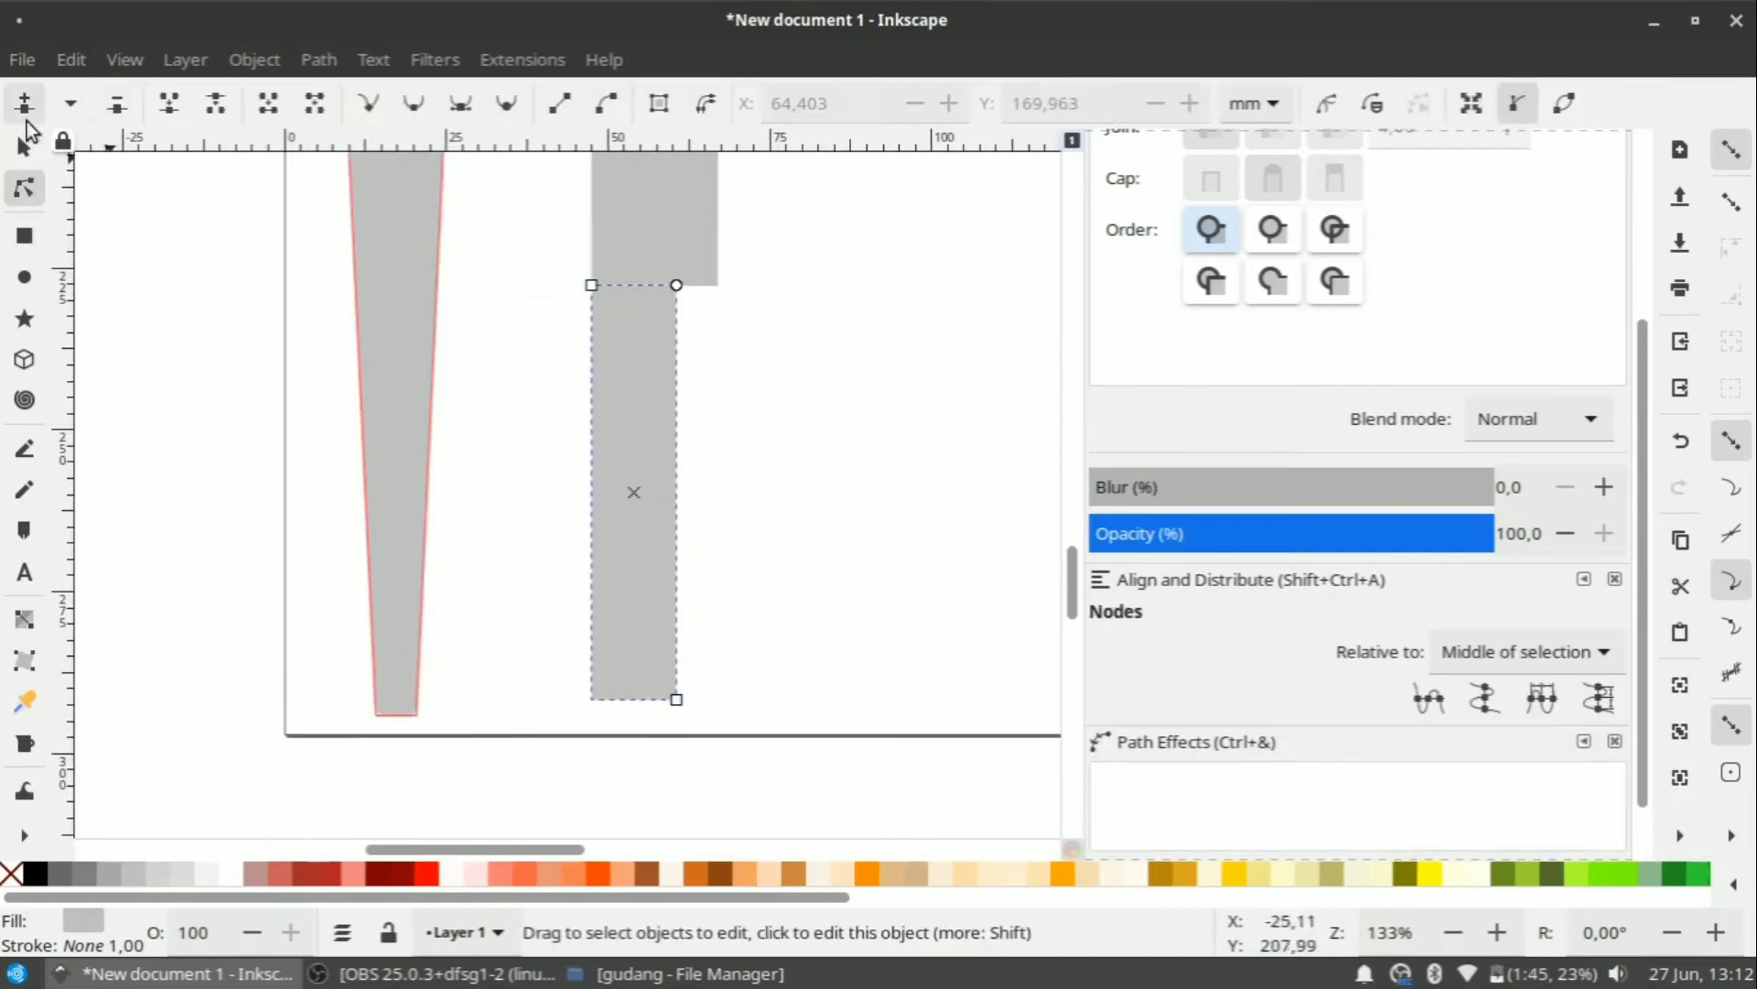
# Select the second pen's pieces and centre them on one vertical axis.
pyautogui.click(26, 145)
pyautogui.click(533, 341)
pyautogui.scroll(-2, 534, 340)
pyautogui.scroll(3, 536, 332)
pyautogui.moveTo(531, 245); pyautogui.dragTo(681, 716)
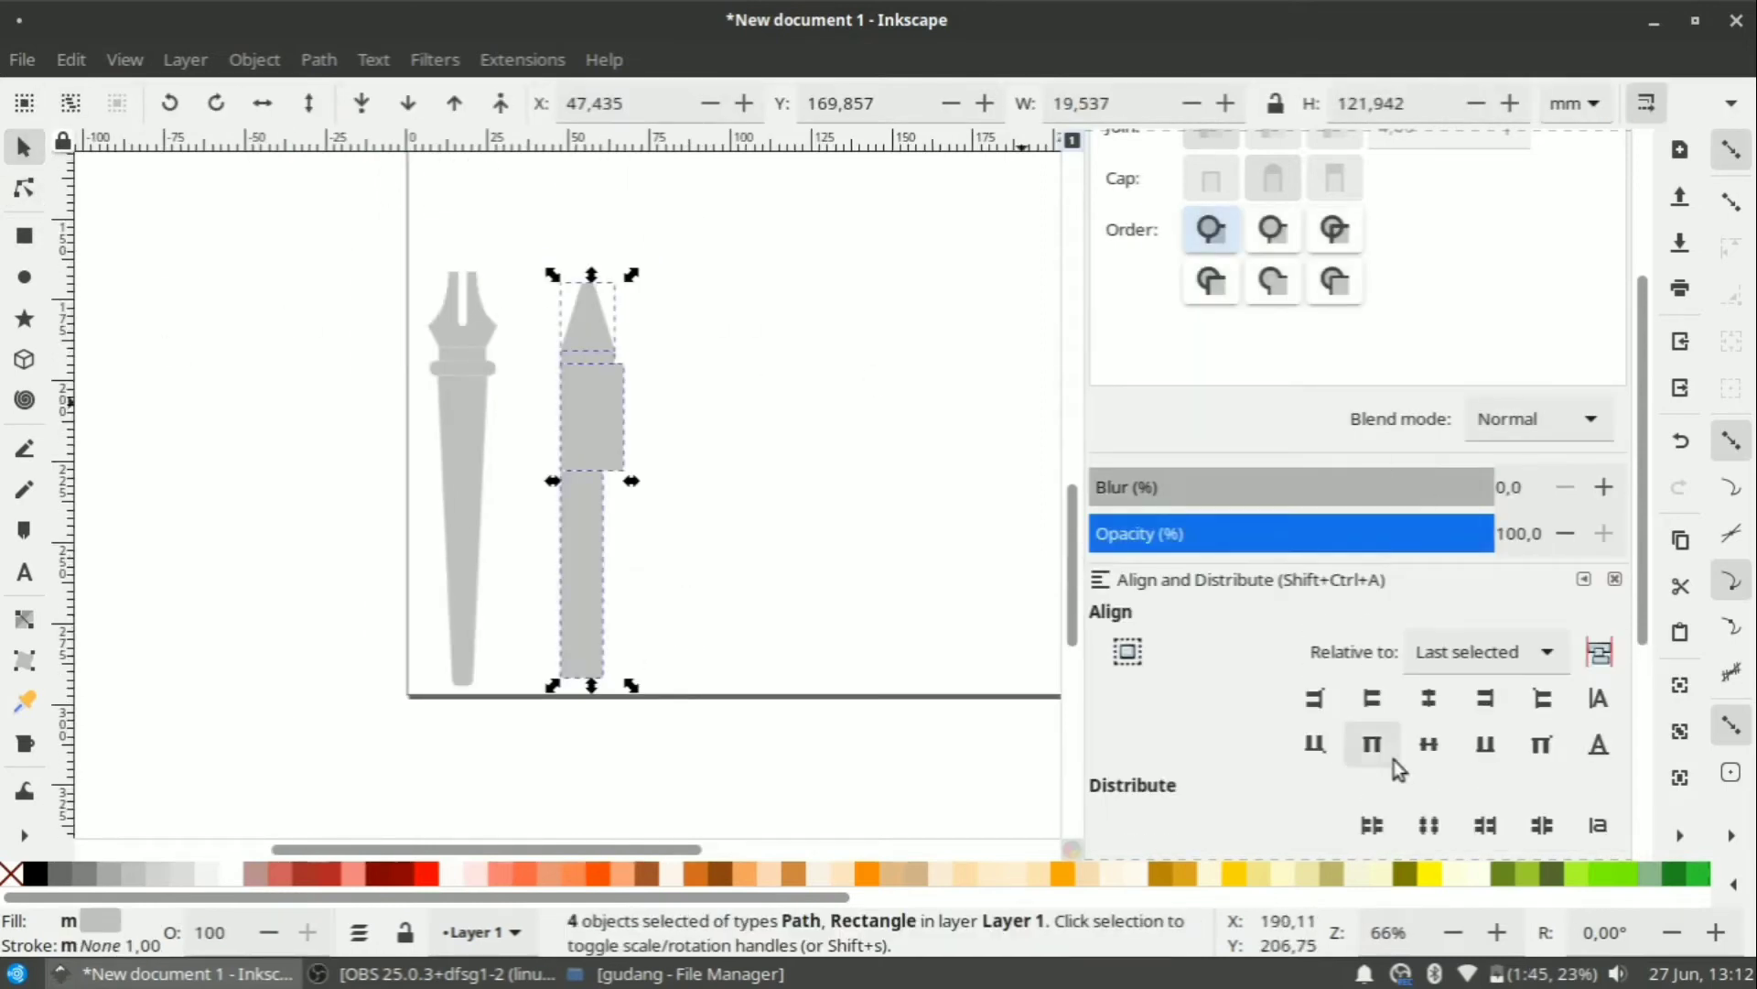
pyautogui.click(1430, 745)
pyautogui.hotkey('ctrl', 'z')
pyautogui.click(1430, 699)
pyautogui.click(529, 423)
# Narrow the middle block evenly with snapping off, then widen it slightly.
pyautogui.scroll(4, 534, 421)
pyautogui.click(682, 412)
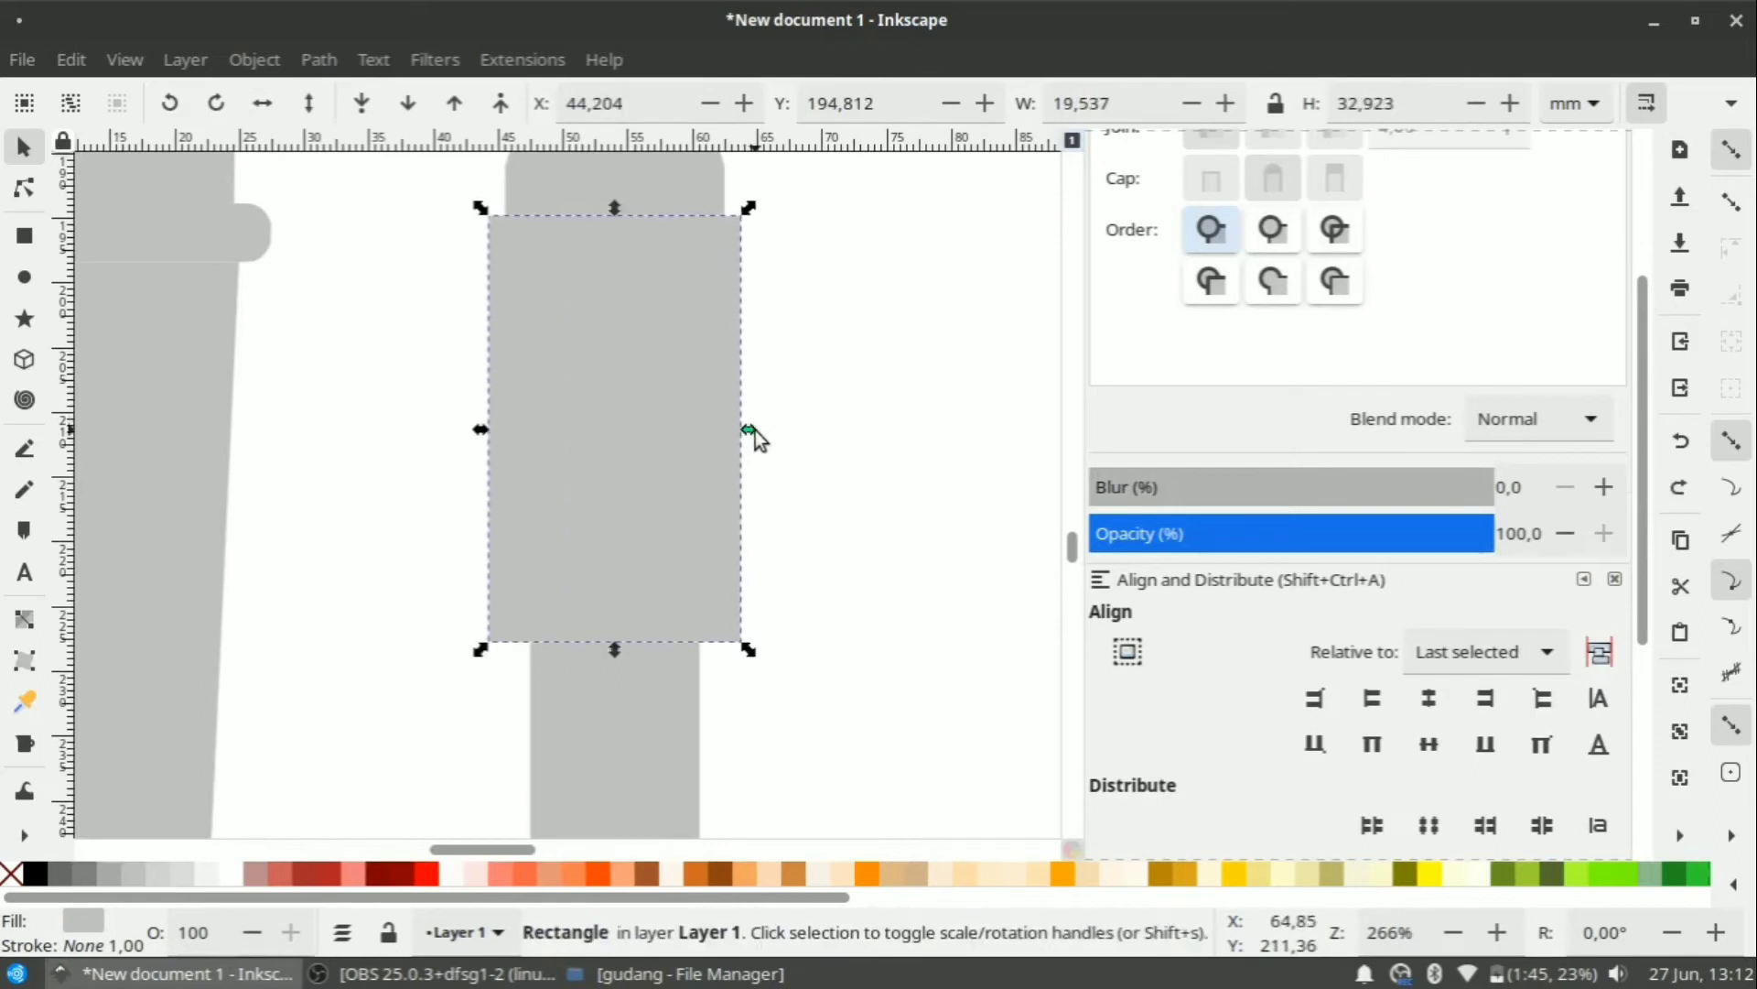
pyautogui.moveTo(755, 430); pyautogui.dragTo(734, 430)
pyautogui.scroll(3, 714, 604)
pyautogui.click(1732, 585)
pyautogui.scroll(-5, 913, 681)
pyautogui.scroll(2, 882, 536)
pyautogui.moveTo(889, 624); pyautogui.dragTo(895, 622)
pyautogui.click(926, 517)
pyautogui.scroll(-4, 904, 458)
pyautogui.scroll(2, 884, 779)
# Draw a new rectangle below the second pen, about 15.5 mm wide.
pyautogui.click(24, 236)
pyautogui.moveTo(733, 615); pyautogui.dragTo(846, 683)
pyautogui.scroll(3, 844, 695)
pyautogui.moveTo(853, 654); pyautogui.dragTo(837, 660)
pyautogui.moveTo(530, 464); pyautogui.dragTo(555, 454)
pyautogui.scroll(-1, 563, 449)
# Draw a small rectangle beside it and narrow it into the thin clip bar.
pyautogui.moveTo(641, 497); pyautogui.dragTo(688, 558)
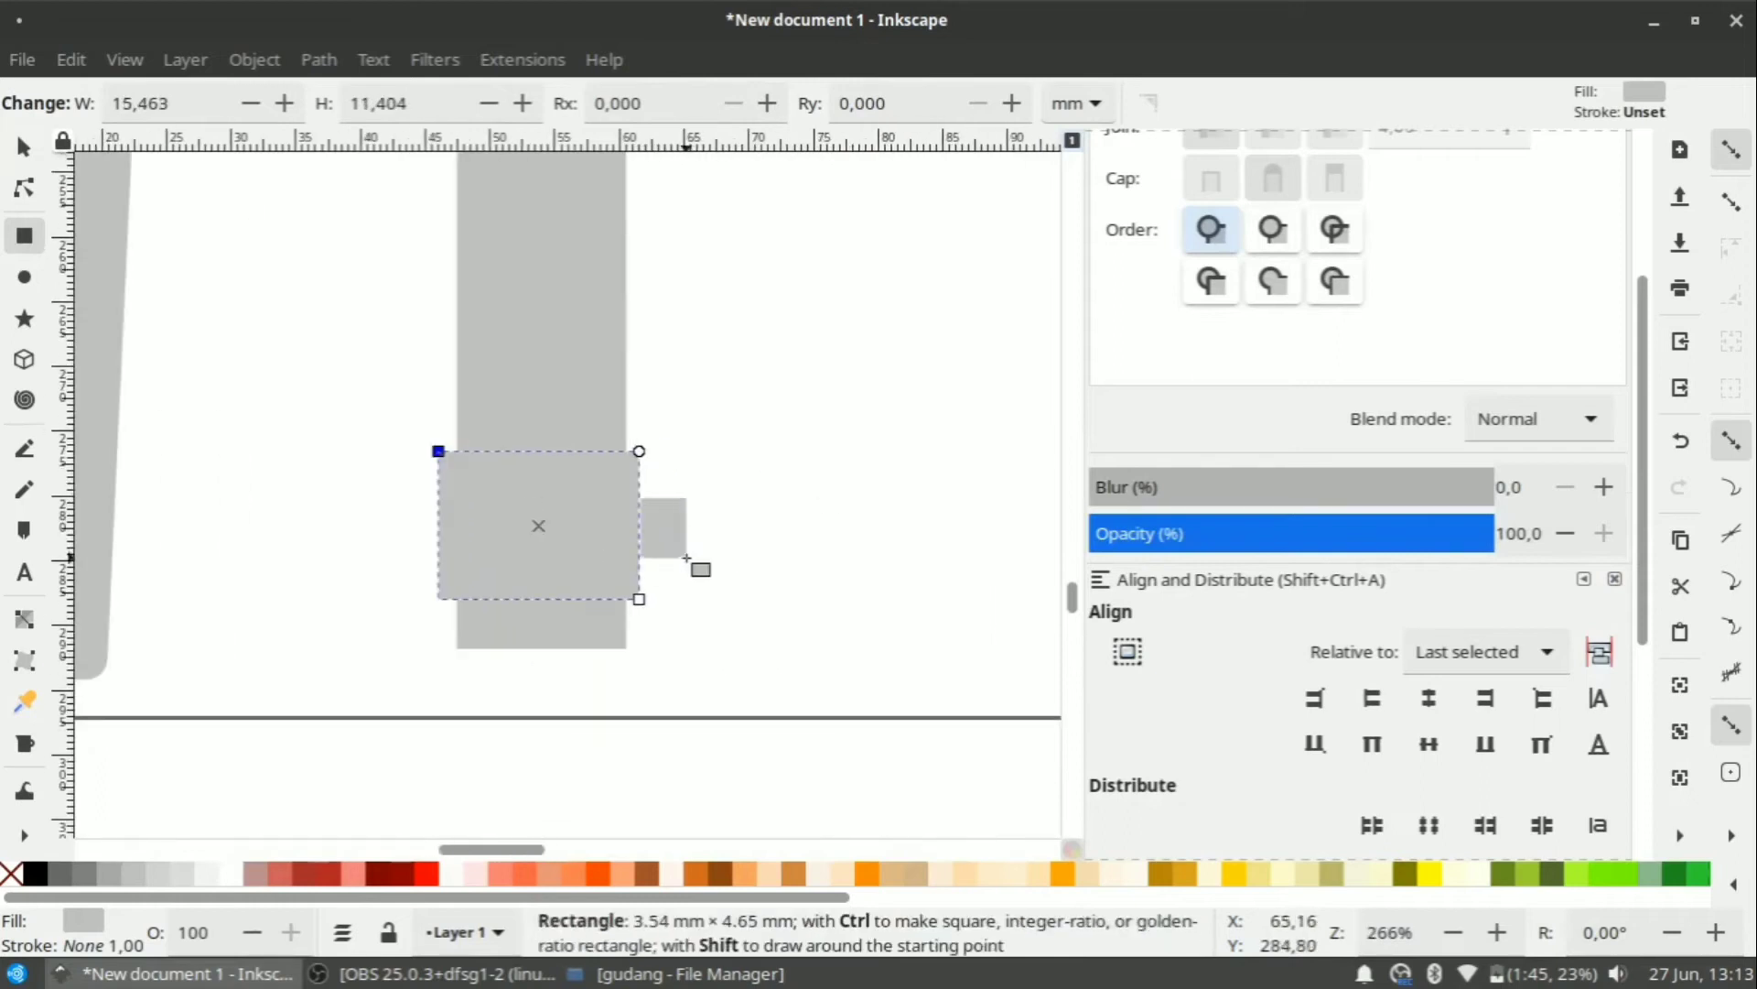
pyautogui.scroll(1, 678, 512)
pyautogui.moveTo(637, 678); pyautogui.dragTo(630, 678)
pyautogui.moveTo(701, 762); pyautogui.dragTo(679, 761)
pyautogui.scroll(-6, 673, 604)
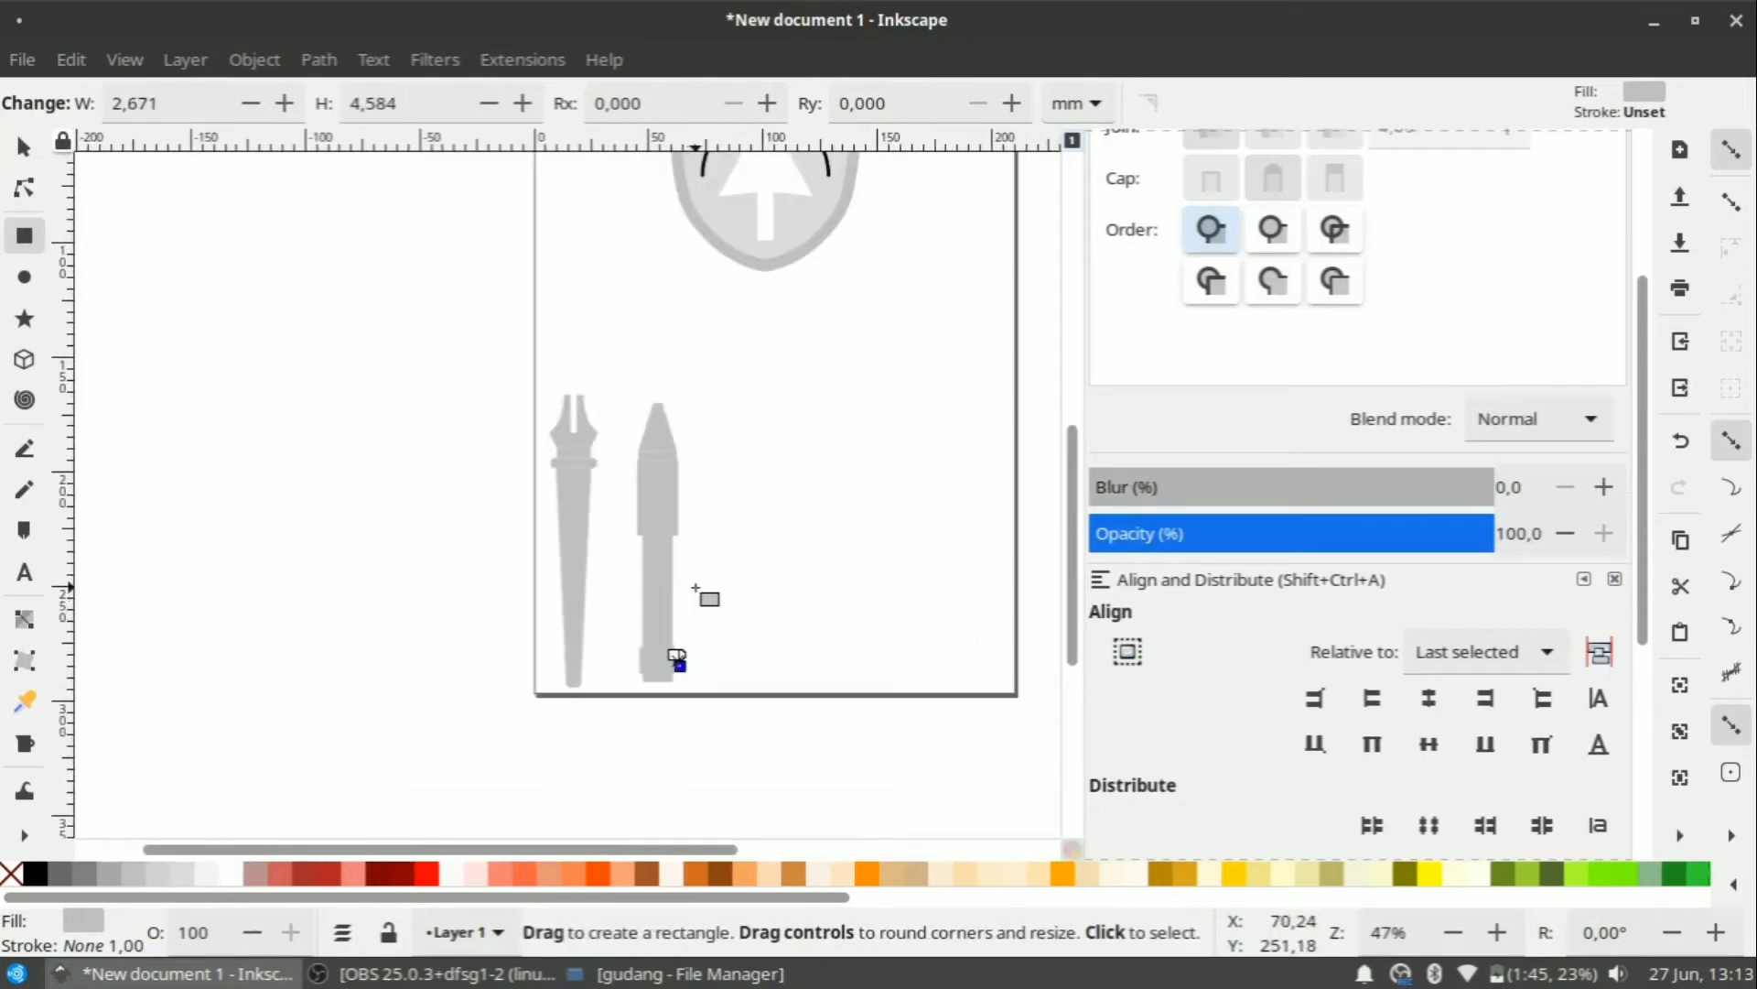
pyautogui.scroll(3, 705, 597)
pyautogui.scroll(-3, 729, 613)
pyautogui.scroll(5, 678, 710)
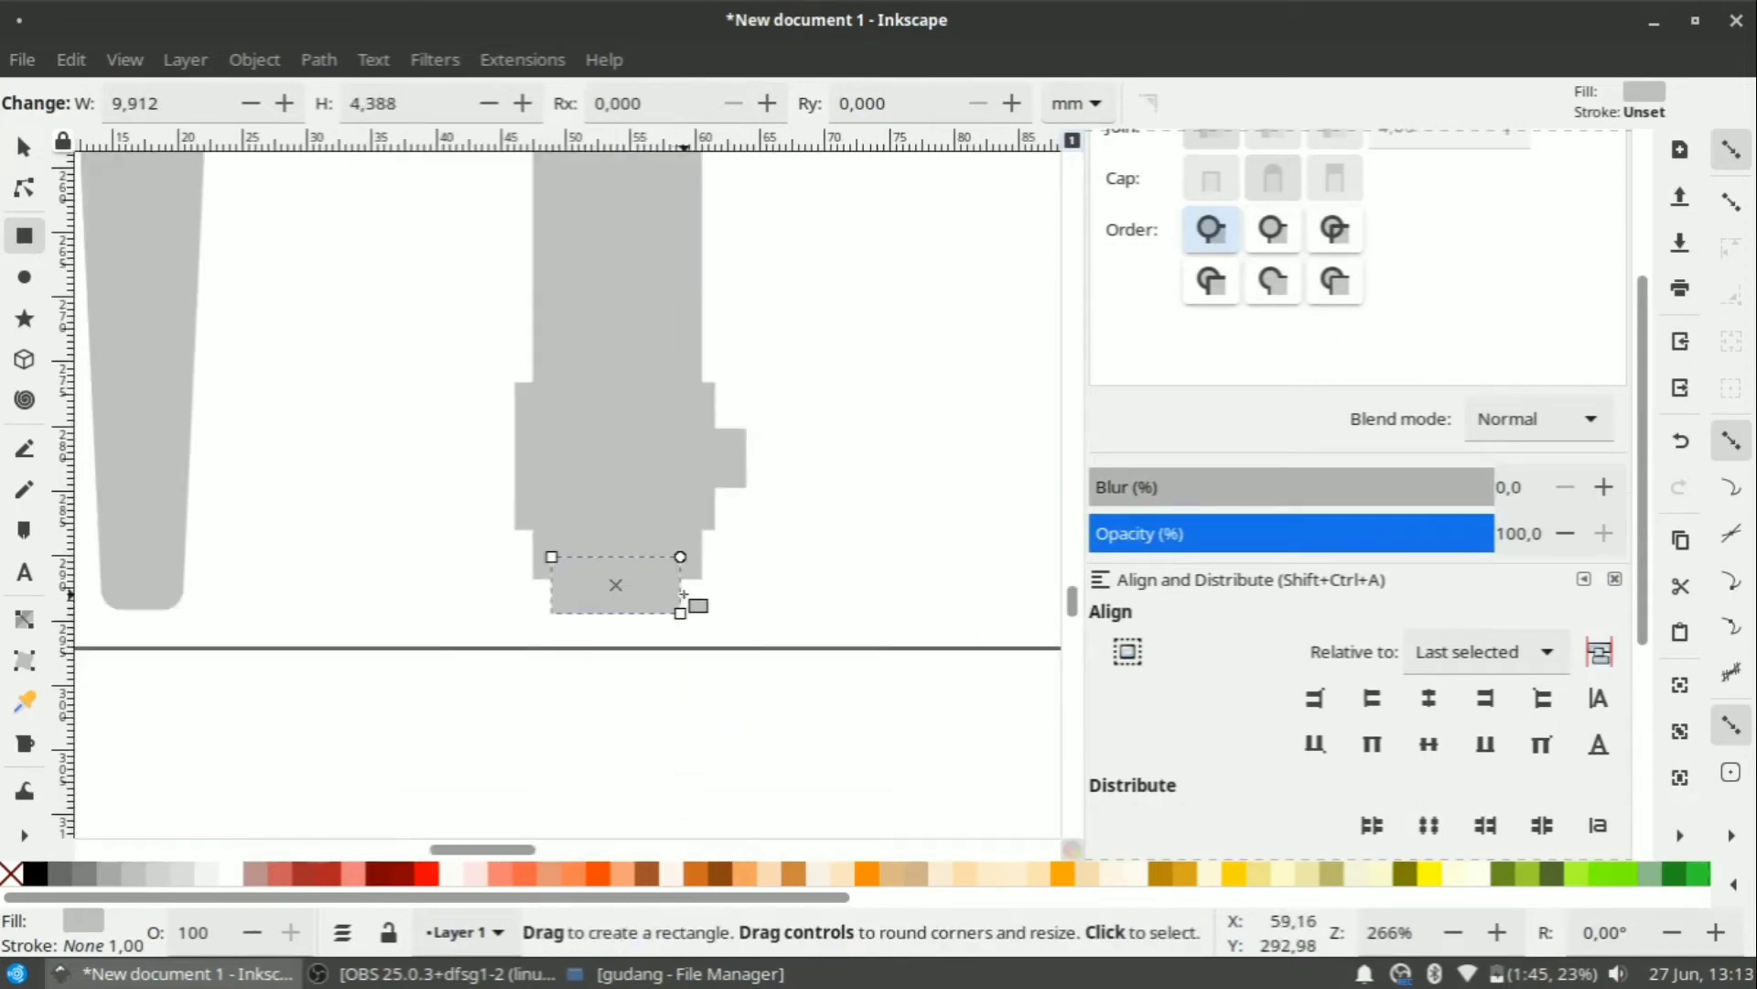
pyautogui.scroll(5, 684, 595)
pyautogui.moveTo(737, 293)
pyautogui.mouseDown()
pyautogui.moveTo(761, 739)
pyautogui.moveTo(767, 696)
pyautogui.mouseUp()
pyautogui.scroll(-6, 767, 695)
pyautogui.scroll(5, 758, 384)
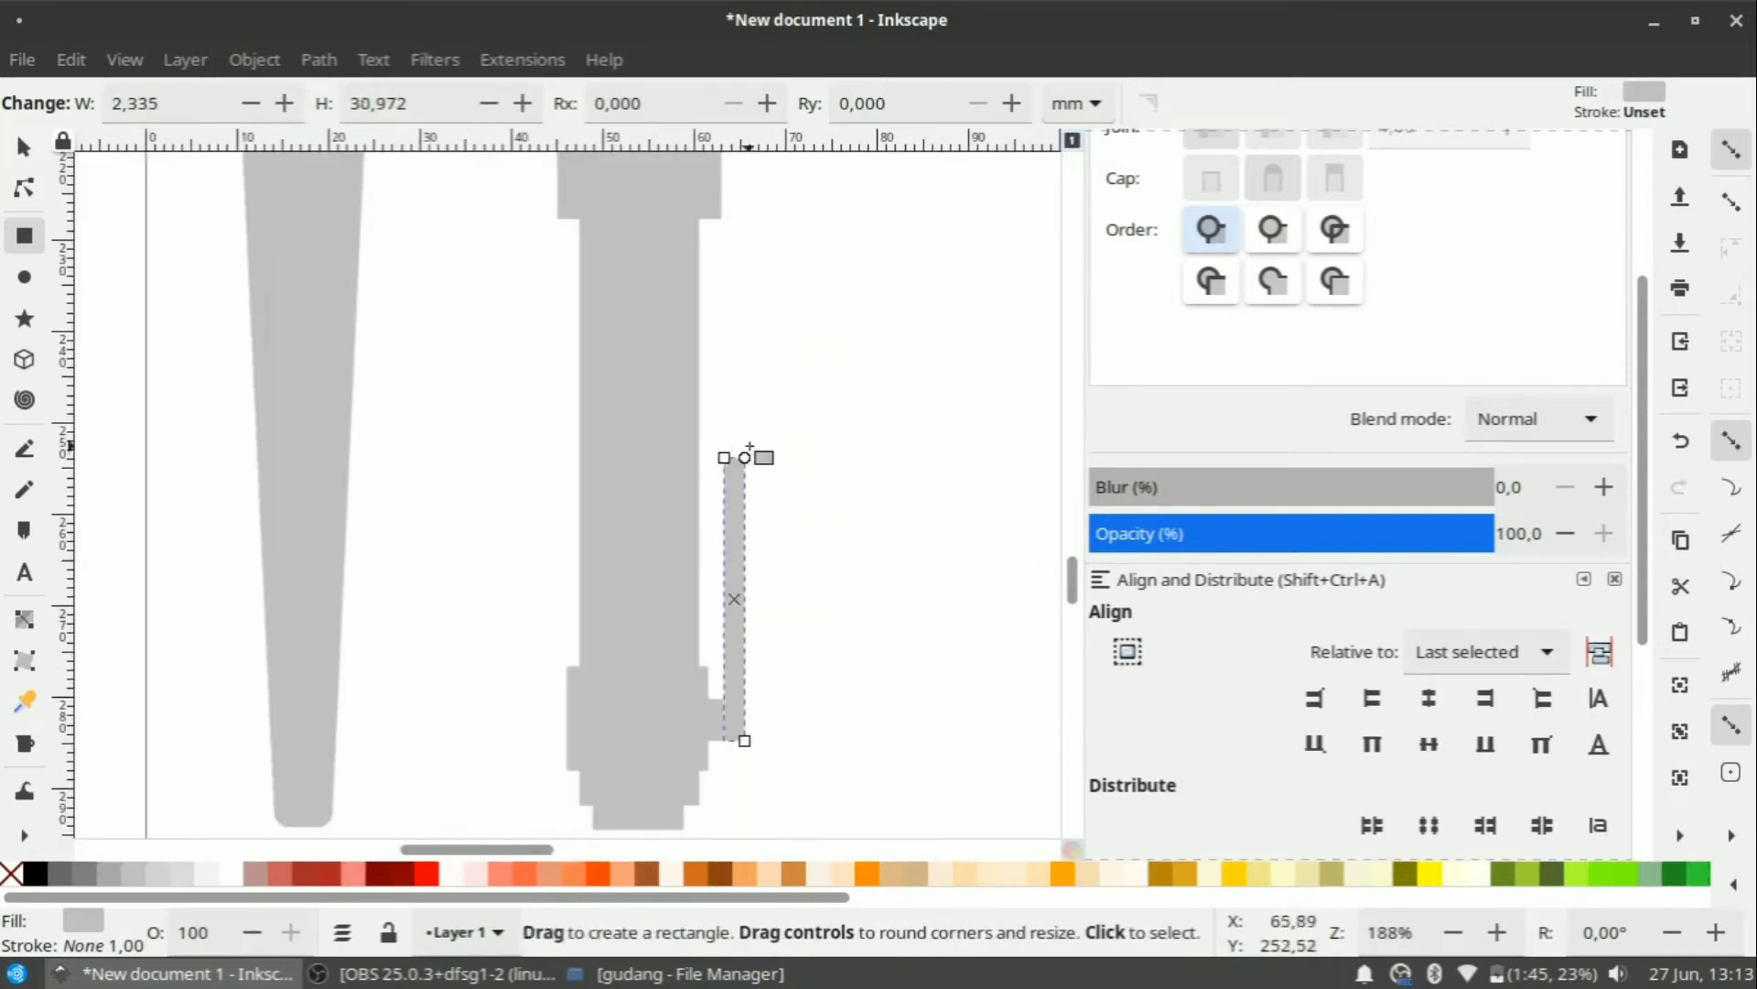
pyautogui.scroll(3, 736, 481)
# Draw a small rectangle beside the clip bar and round it into a knob.
pyautogui.moveTo(640, 458); pyautogui.dragTo(734, 602)
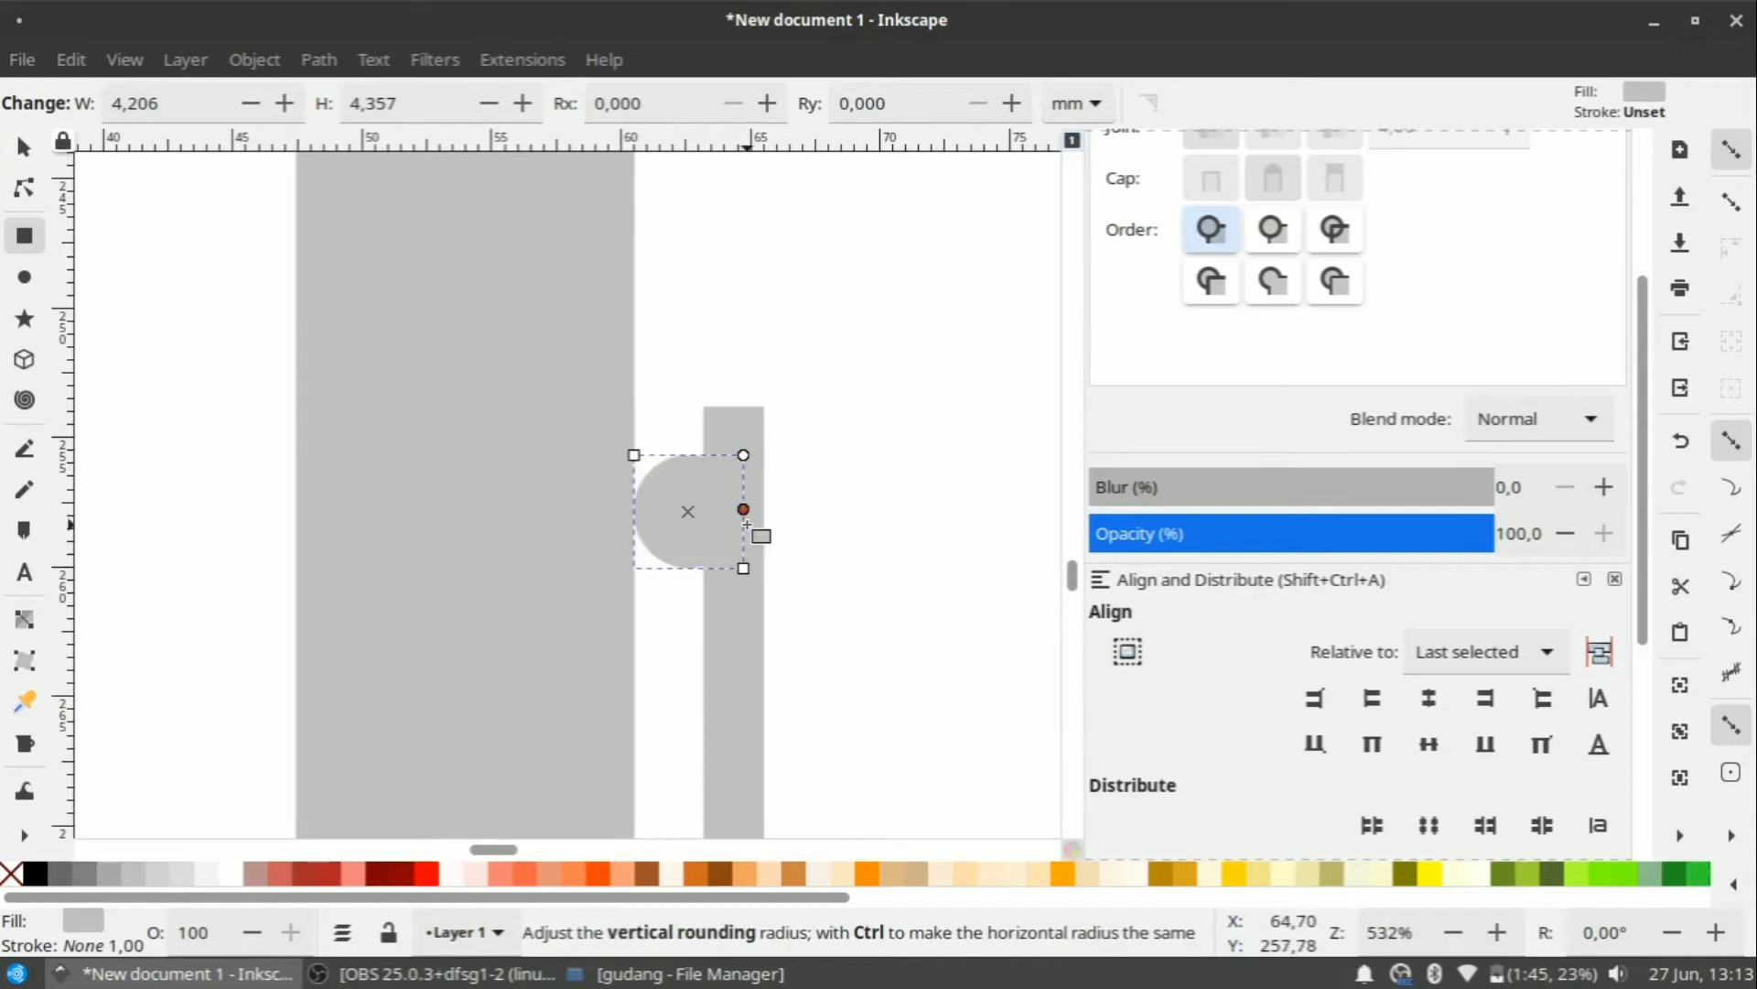
pyautogui.moveTo(747, 525); pyautogui.dragTo(746, 536)
pyautogui.scroll(-5, 745, 546)
pyautogui.press('s')
pyautogui.click(685, 754)
pyautogui.scroll(1, 684, 754)
pyautogui.click(688, 684)
pyautogui.keyDown('shift'); pyautogui.click(686, 453); pyautogui.keyUp('shift')
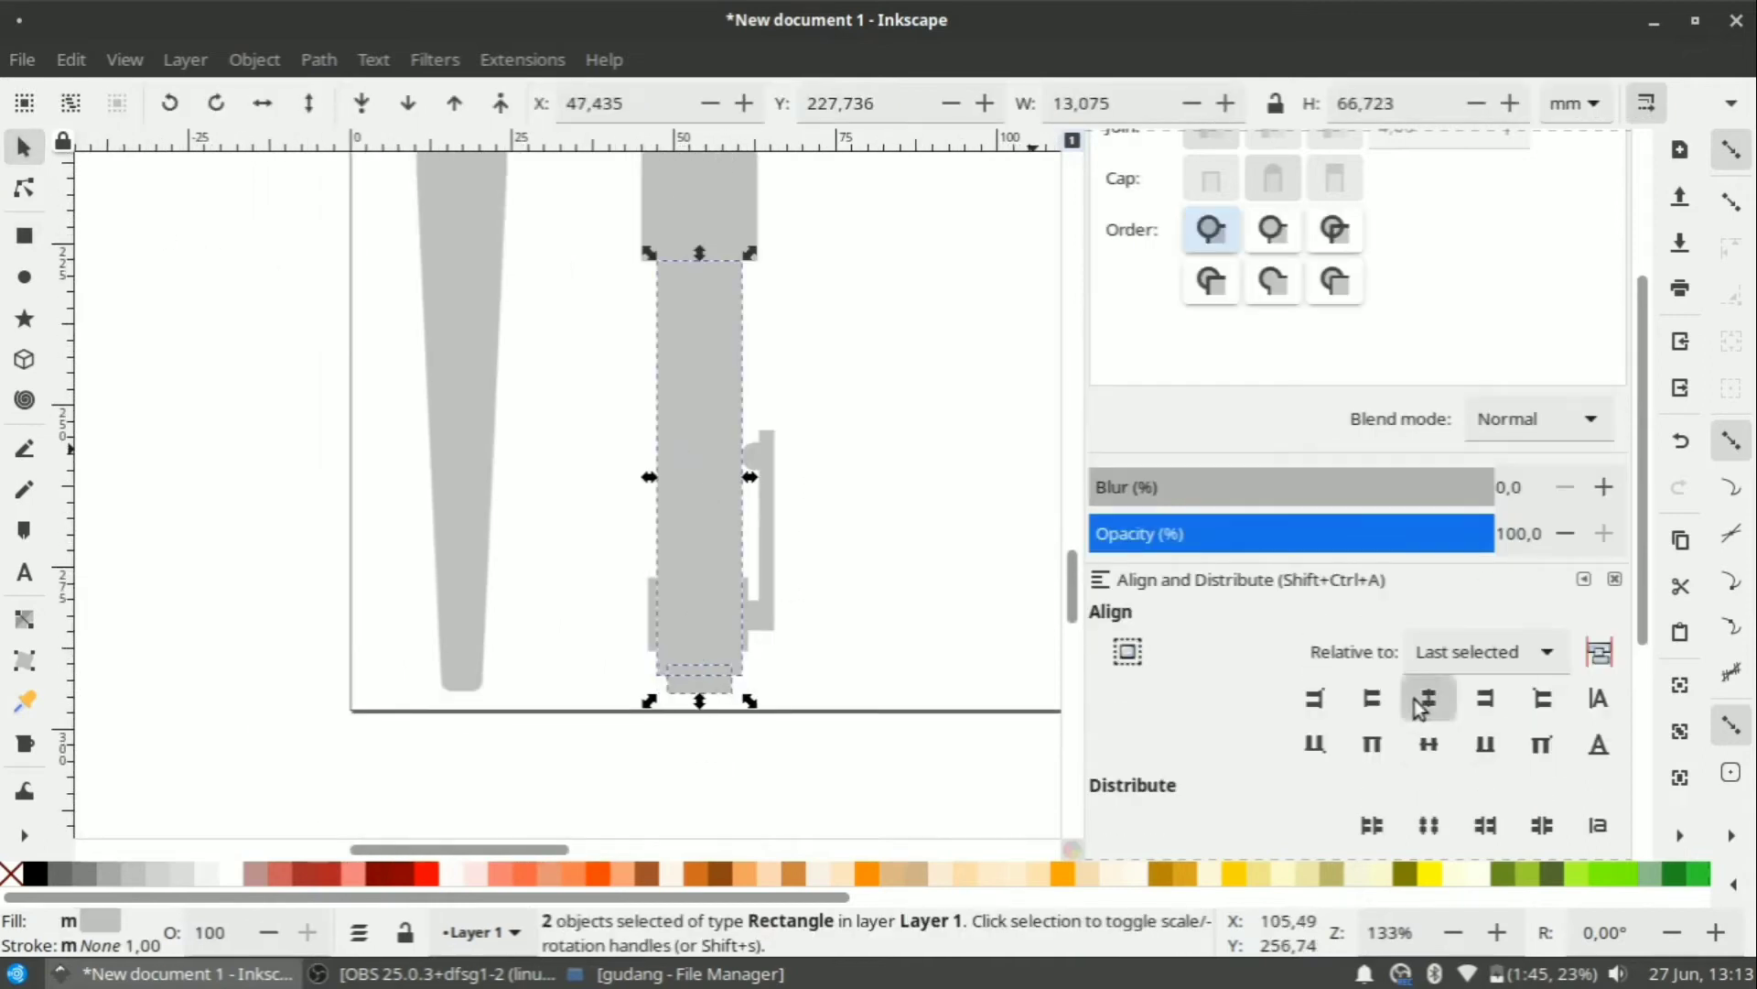
# Draw a small foot rectangle below the pen body.
pyautogui.press('Escape')
pyautogui.scroll(3, 685, 612)
pyautogui.press('r')
pyautogui.moveTo(580, 554); pyautogui.dragTo(763, 634)
pyautogui.scroll(-3, 861, 593)
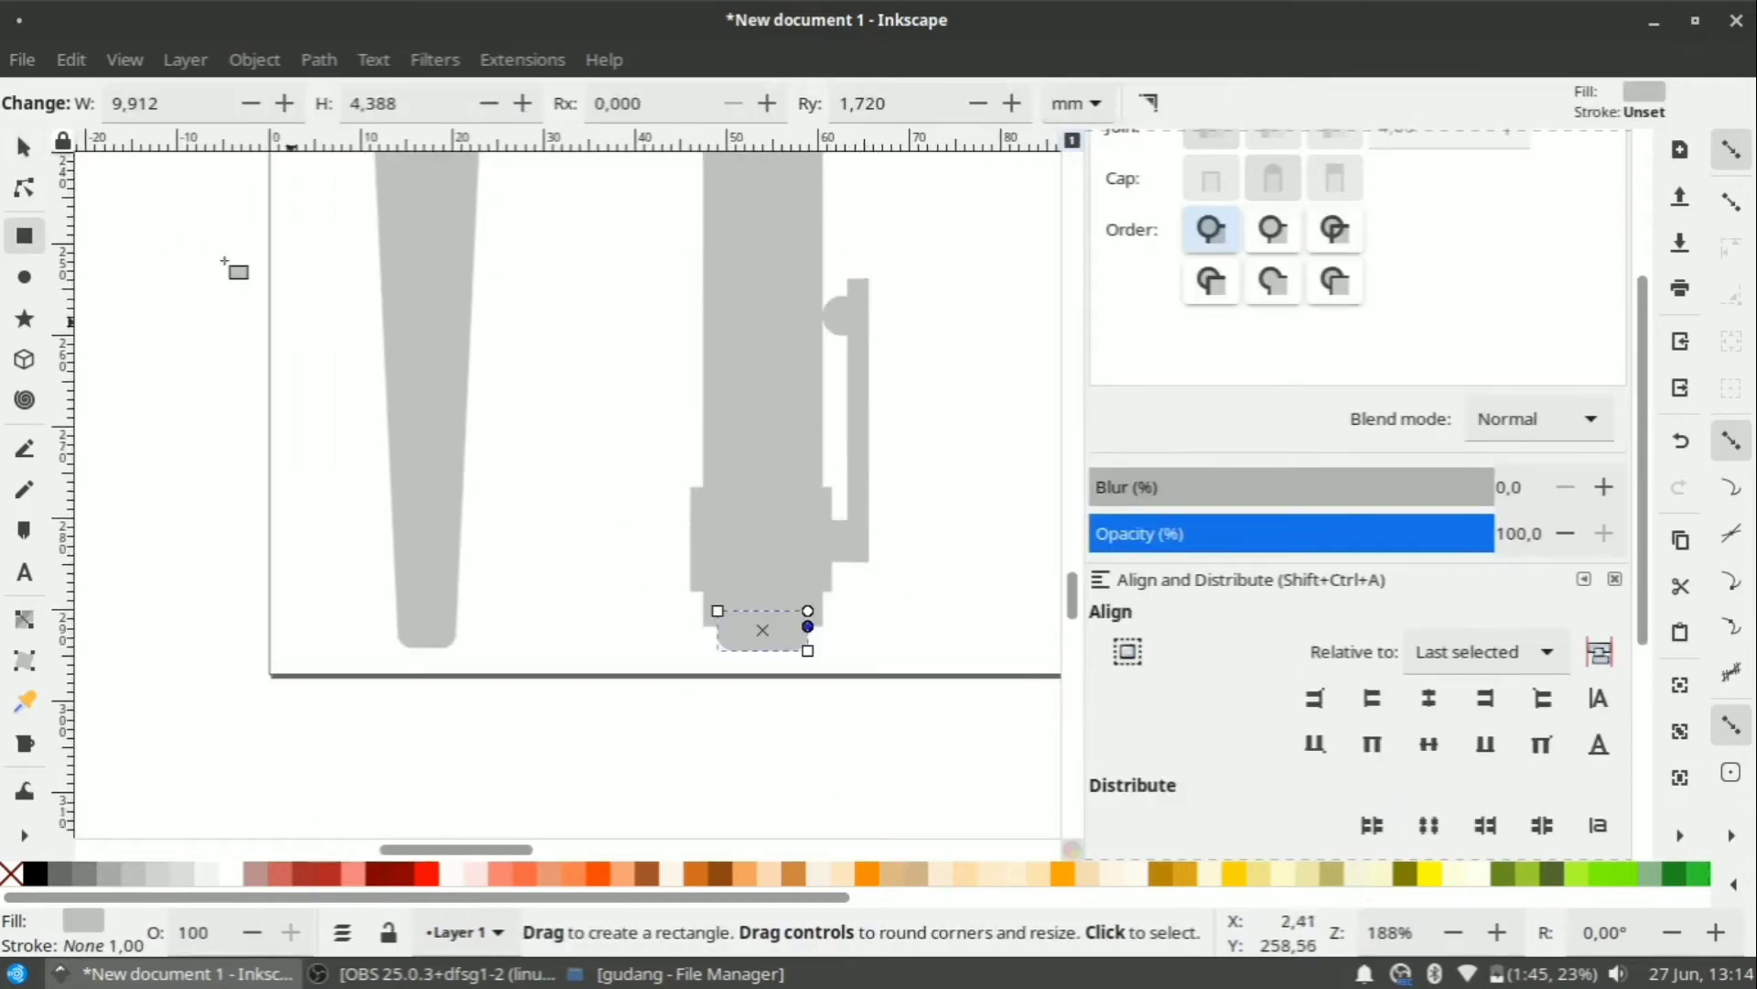
pyautogui.press('n')
pyautogui.scroll(2, 763, 679)
# Adjust the corners of the narrow clip bar.
pyautogui.click(913, 599)
pyautogui.scroll(-2, 913, 602)
pyautogui.scroll(2, 902, 666)
pyautogui.scroll(1, 901, 669)
pyautogui.click(880, 656)
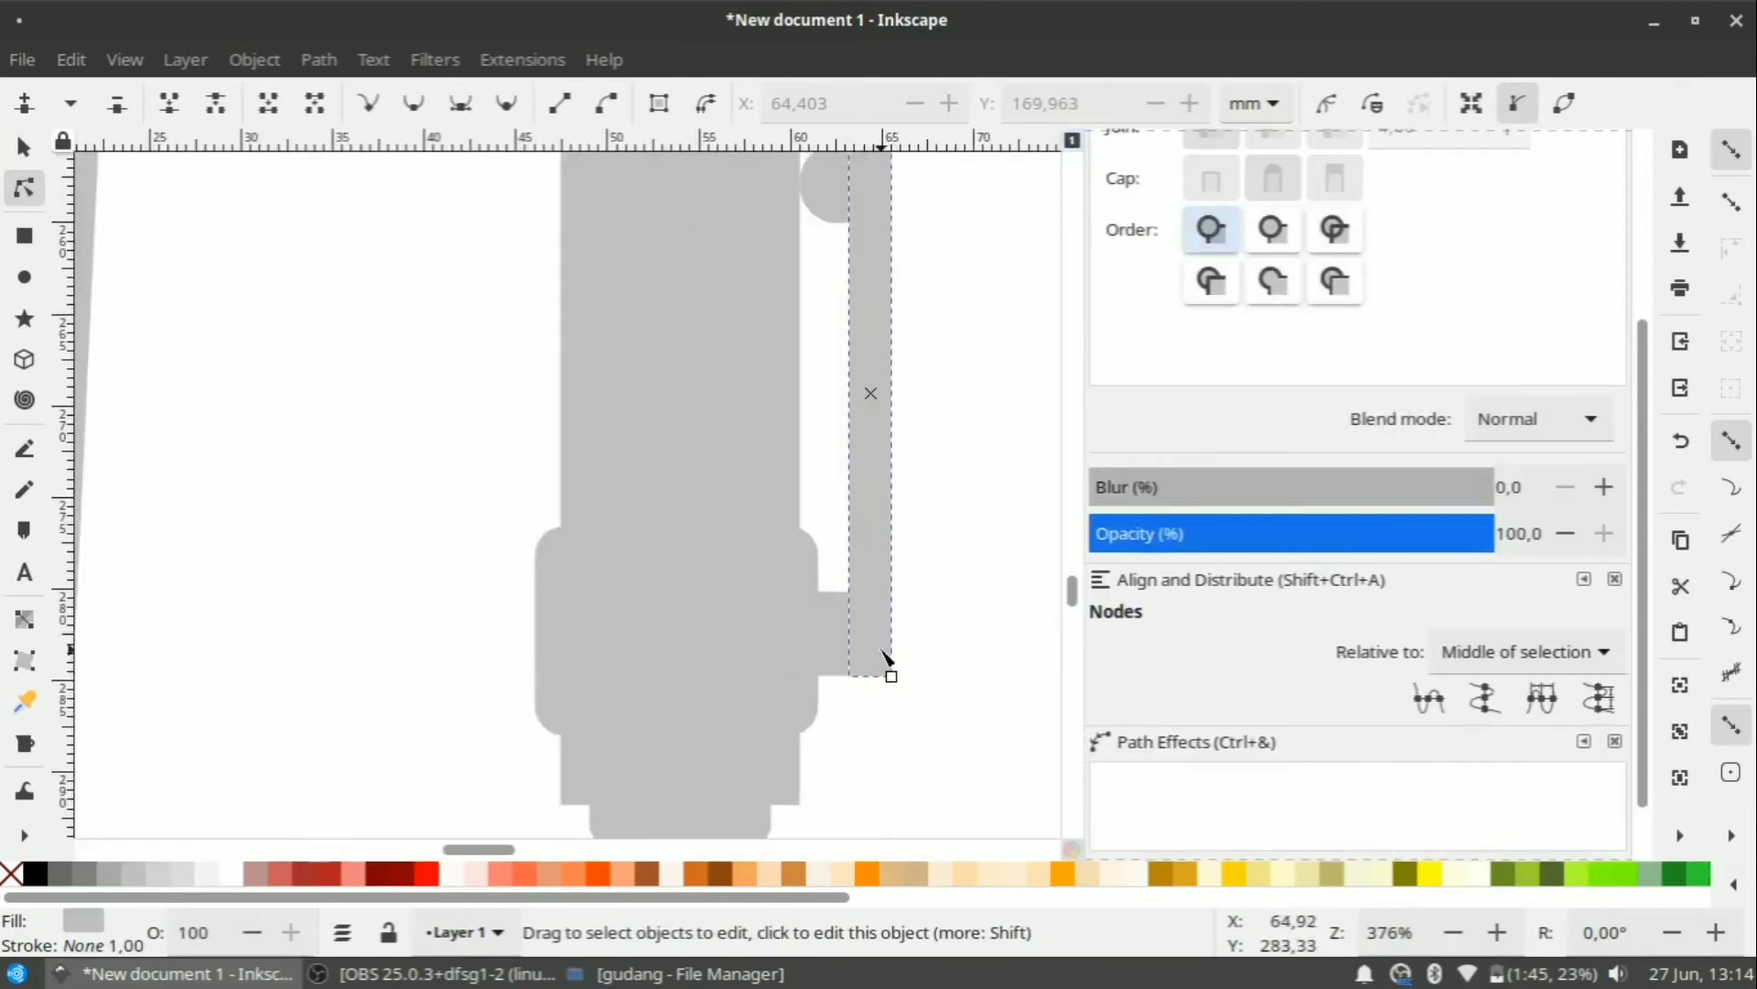
pyautogui.scroll(4, 879, 654)
pyautogui.click(942, 503)
pyautogui.scroll(2, 942, 504)
pyautogui.scroll(-6, 942, 503)
pyautogui.scroll(2, 820, 490)
pyautogui.click(818, 489)
pyautogui.click(24, 147)
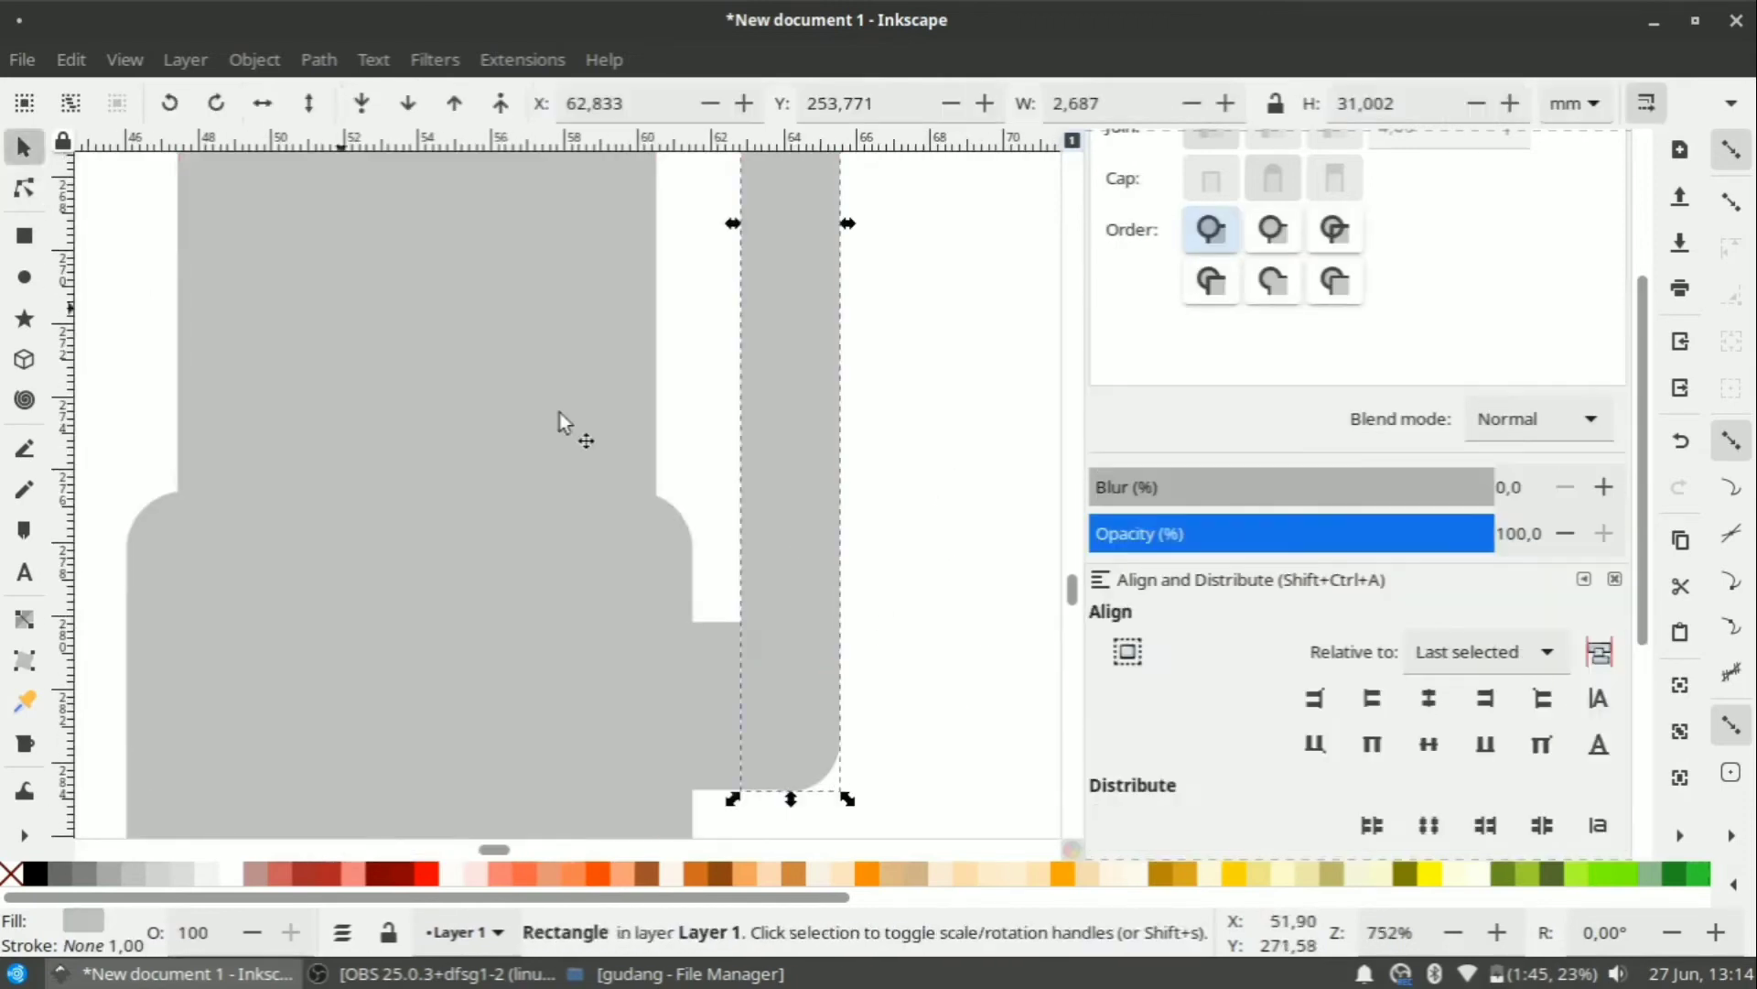
pyautogui.keyDown('shift'); pyautogui.click(717, 691); pyautogui.keyUp('shift')
# Union the clip bar, round knob, foot and pen body into one path.
pyautogui.click(948, 577)
pyautogui.scroll(-3, 951, 575)
pyautogui.click(899, 485)
pyautogui.keyDown('shift'); pyautogui.click(862, 304); pyautogui.keyUp('shift')
pyautogui.keyDown('shift'); pyautogui.click(868, 619); pyautogui.keyUp('shift')
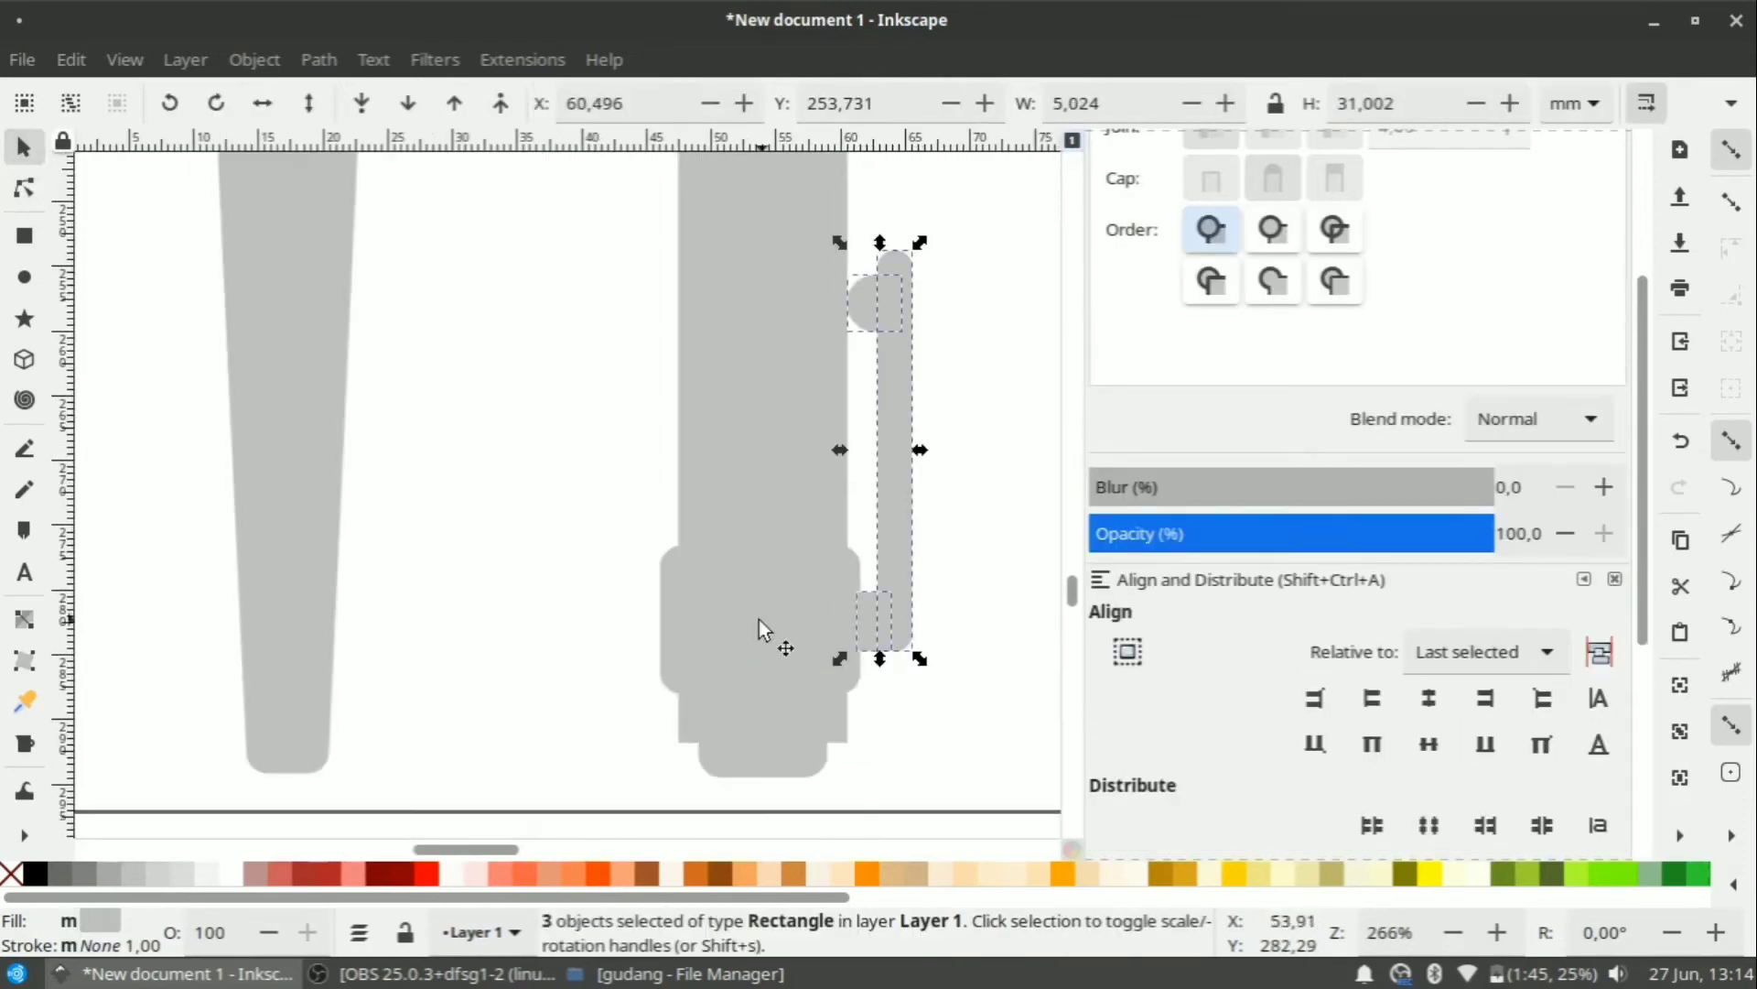
pyautogui.click(261, 60)
pyautogui.click(921, 11)
pyautogui.click(319, 60)
pyautogui.click(344, 222)
pyautogui.click(957, 458)
pyautogui.scroll(-1, 804, 586)
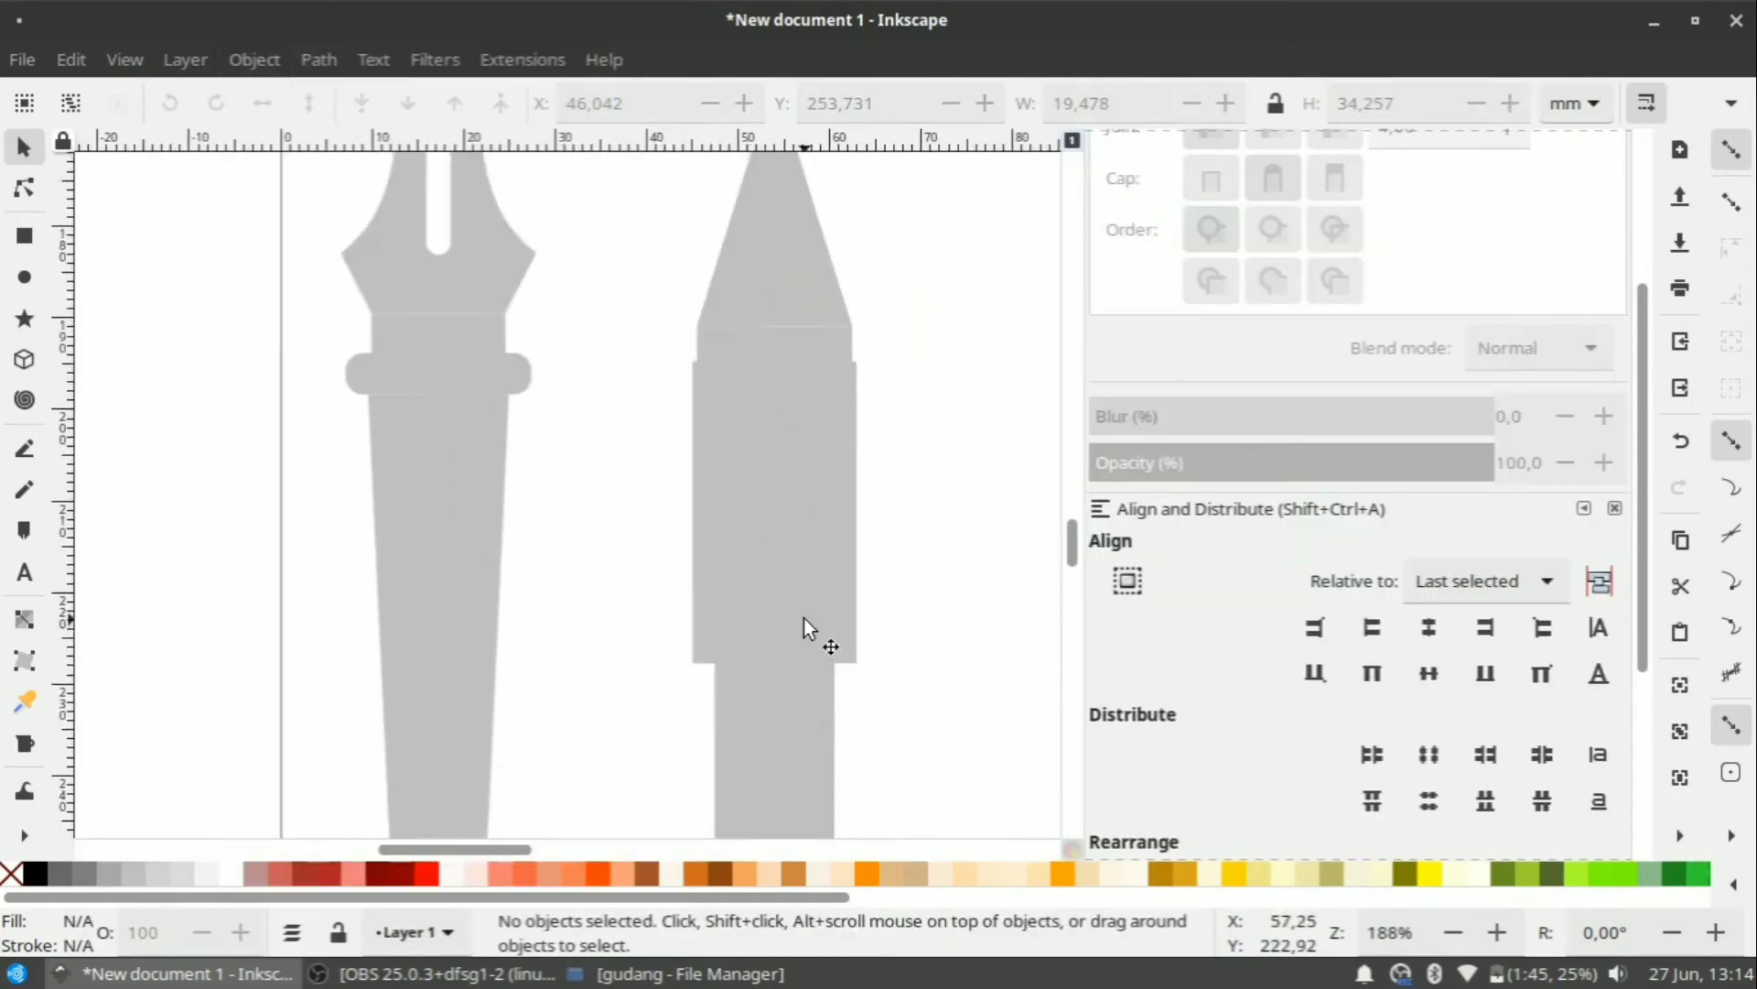
# Taper a rectangle on the cone into a point with a vertically mirrored Perspective/Envelope effect.
pyautogui.click(804, 618)
pyautogui.scroll(8, 824, 599)
pyautogui.scroll(3, 595, 537)
pyautogui.press('r')
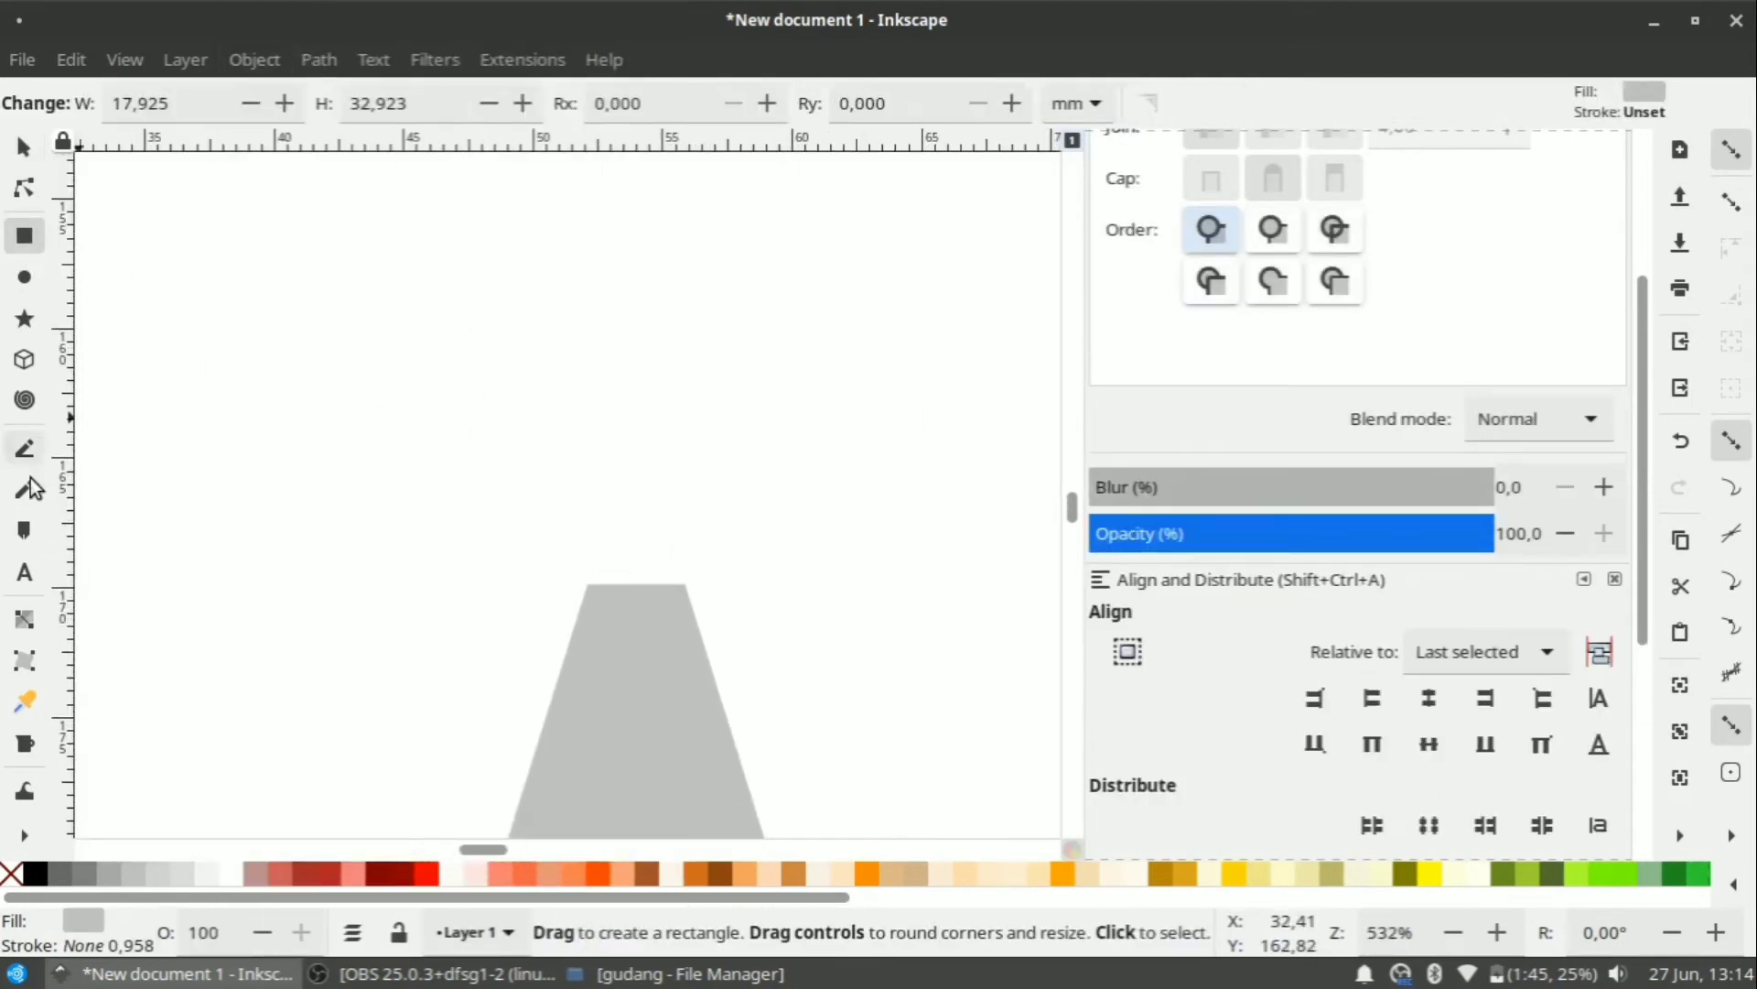
pyautogui.click(25, 146)
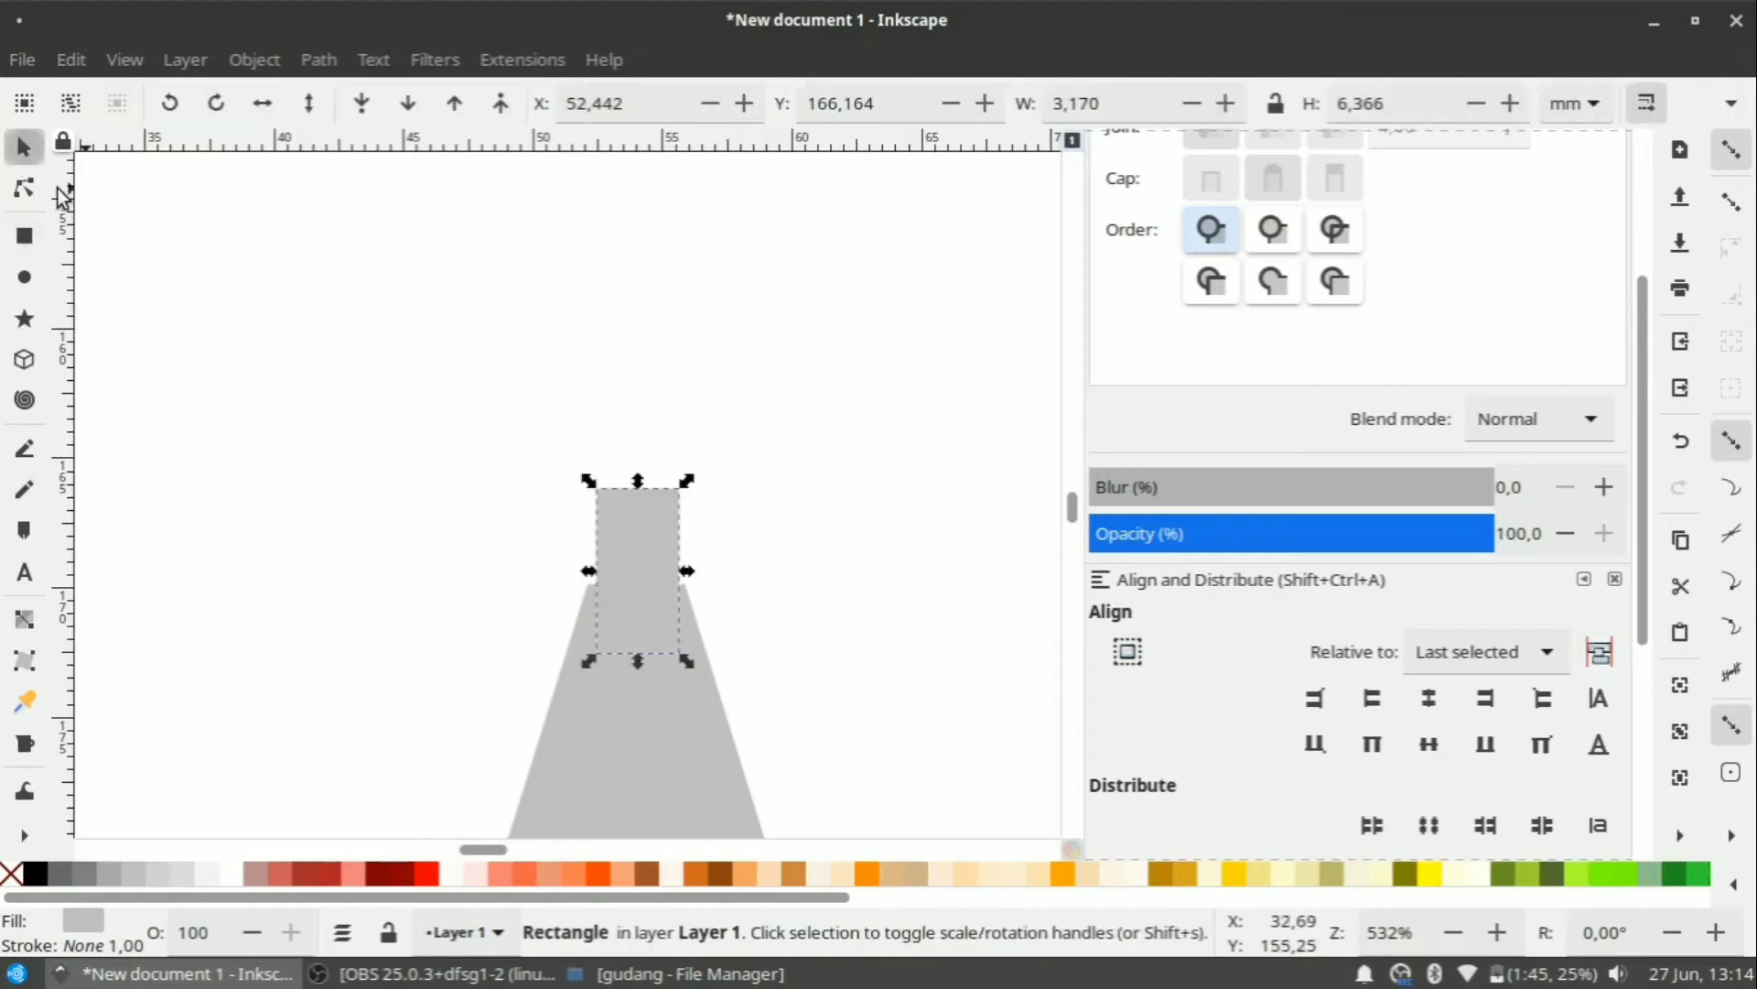
pyautogui.scroll(-5, 1498, 784)
pyautogui.click(1142, 801)
pyautogui.click(872, 557)
pyautogui.click(25, 188)
pyautogui.click(1120, 653)
pyautogui.moveTo(678, 488)
pyautogui.mouseDown()
pyautogui.moveTo(647, 490)
pyautogui.moveTo(639, 464)
pyautogui.moveTo(662, 463)
pyautogui.mouseUp()
# Convert the spike to a plain path and centre it over the cone.
pyautogui.scroll(-2, 732, 512)
pyautogui.click(25, 147)
pyautogui.click(318, 61)
pyautogui.click(366, 95)
pyautogui.keyDown('shift'); pyautogui.click(688, 666); pyautogui.keyUp('shift')
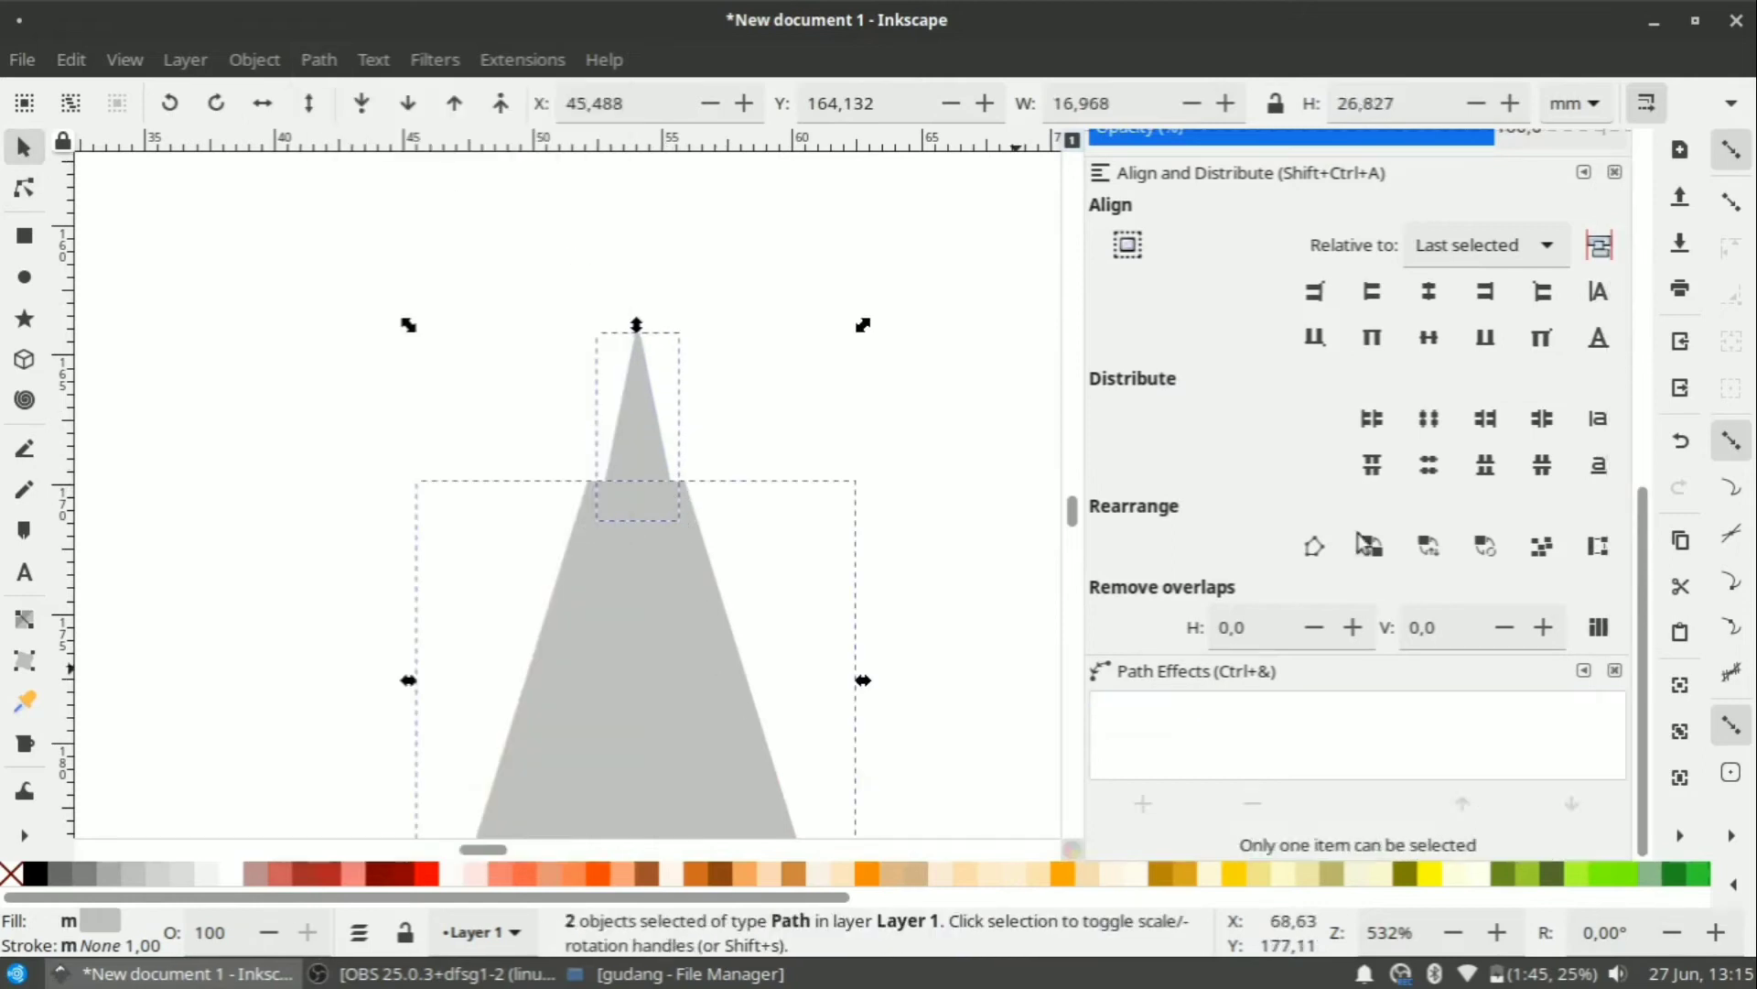
pyautogui.click(1428, 291)
pyautogui.click(796, 389)
pyautogui.scroll(-3, 797, 389)
pyautogui.scroll(-7, 732, 513)
pyautogui.scroll(4, 852, 522)
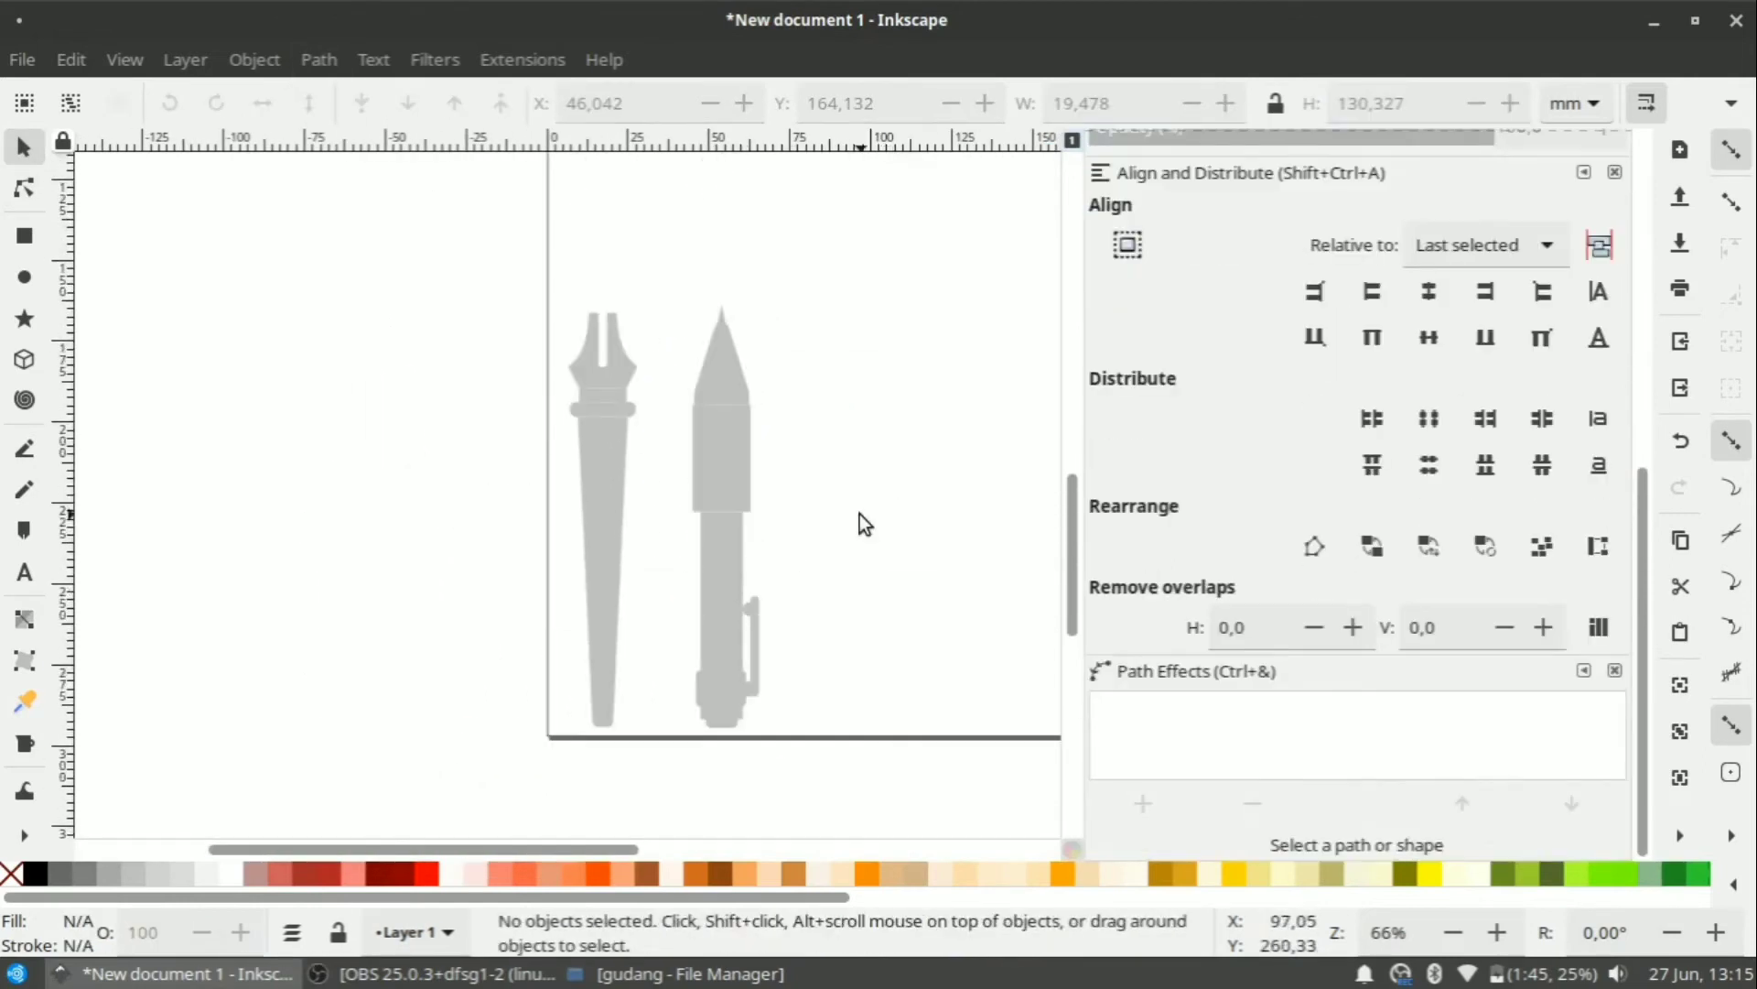
# Select all shield emblem pieces and move them down slightly.
pyautogui.scroll(-1, 675, 443)
pyautogui.scroll(3, 674, 546)
pyautogui.scroll(-3, 696, 540)
pyautogui.scroll(2, 723, 499)
pyautogui.scroll(-1, 745, 590)
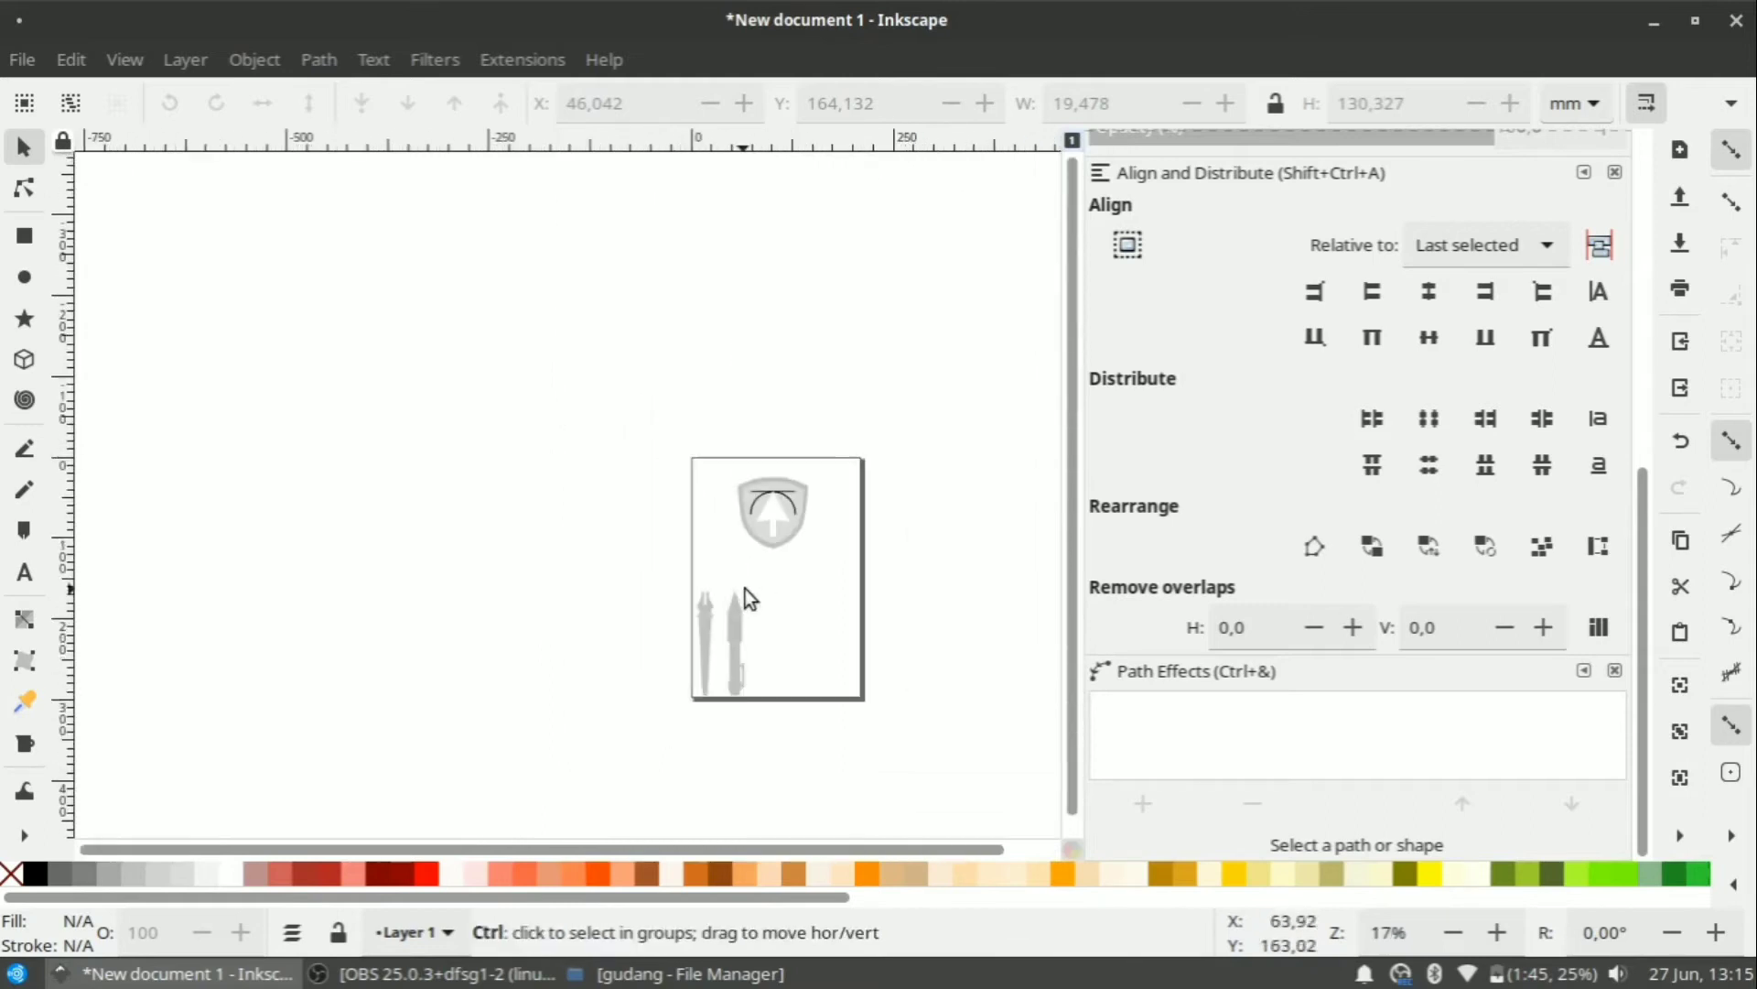
pyautogui.scroll(1, 756, 593)
pyautogui.moveTo(635, 371); pyautogui.dragTo(941, 549)
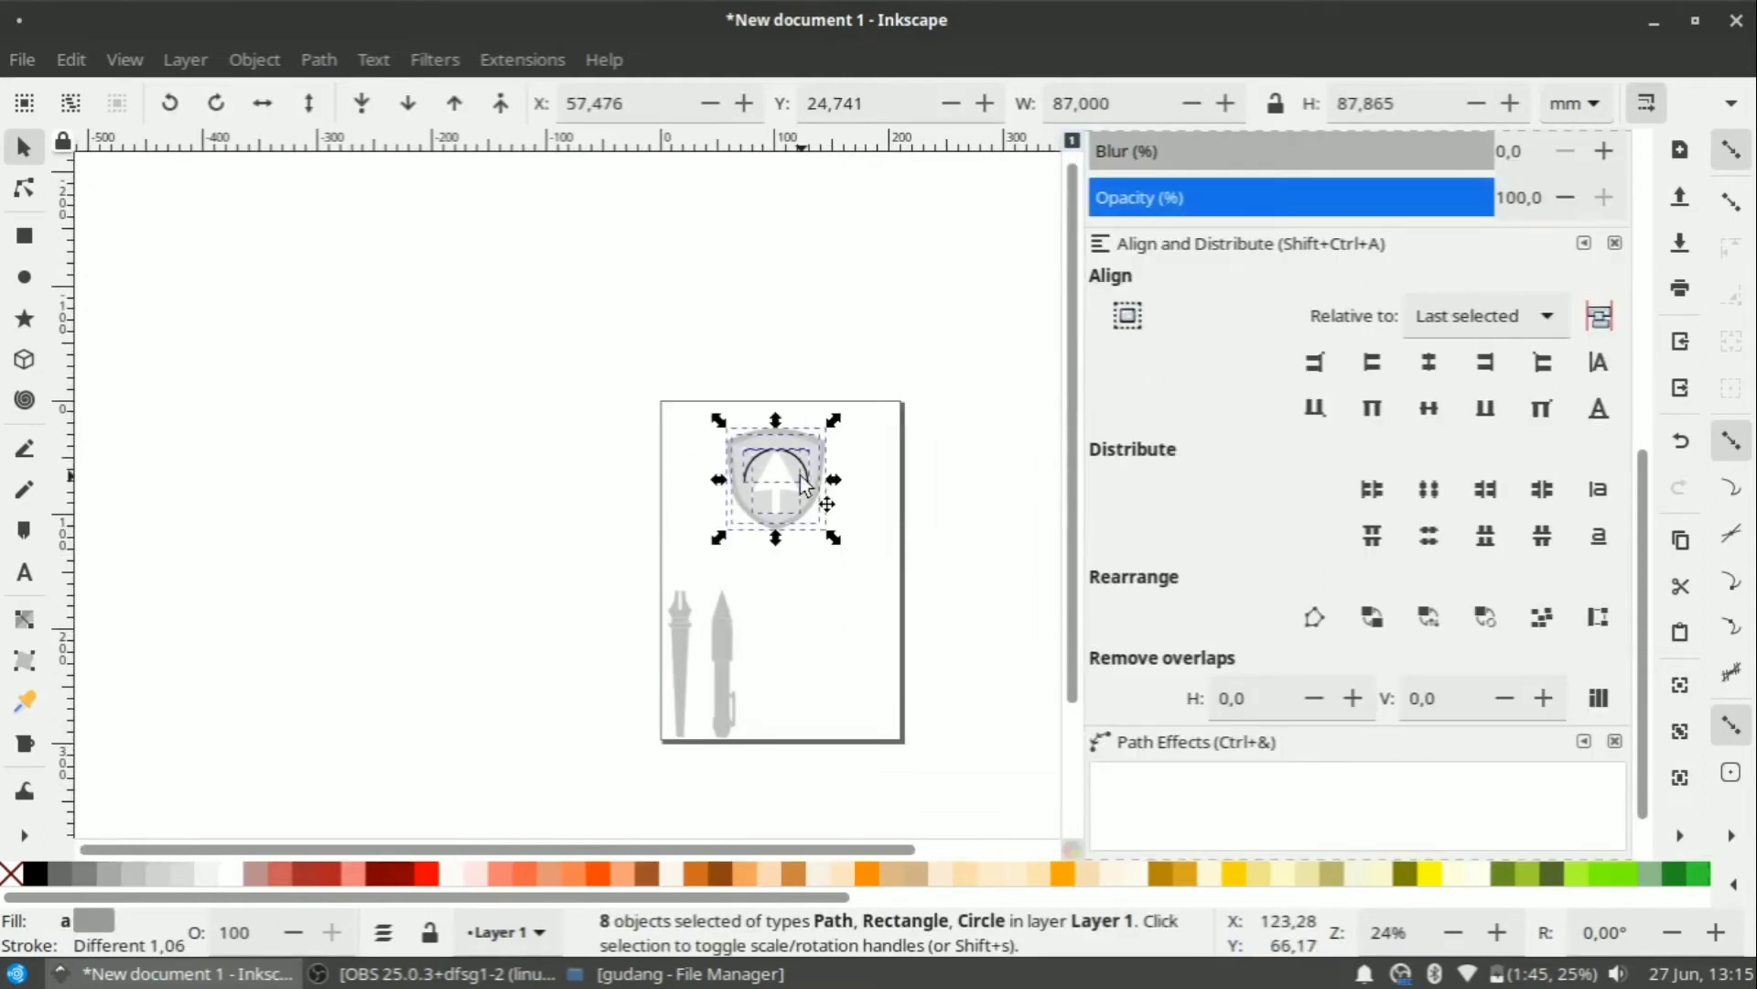
pyautogui.moveTo(824, 498); pyautogui.dragTo(842, 467)
pyautogui.click(854, 758)
# Fill the bar and its two end circles above the arrow black.
pyautogui.scroll(2, 785, 619)
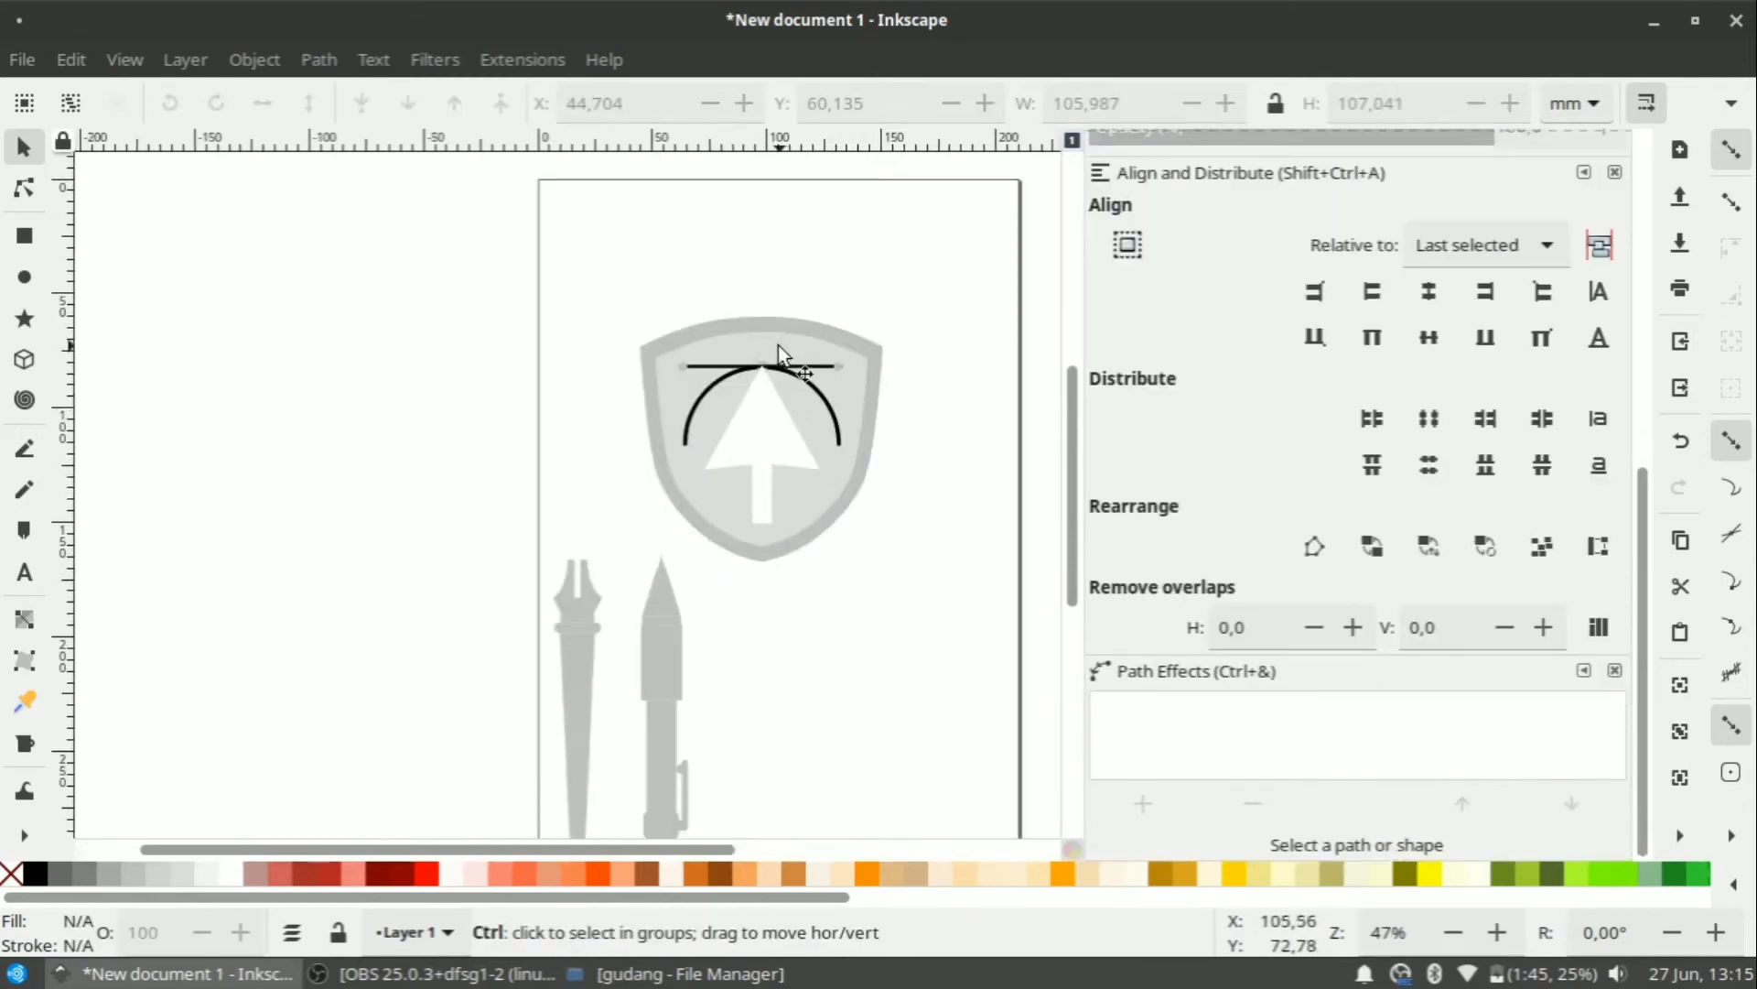
pyautogui.scroll(4, 778, 345)
pyautogui.scroll(-2, 773, 381)
pyautogui.moveTo(506, 295); pyautogui.dragTo(714, 472)
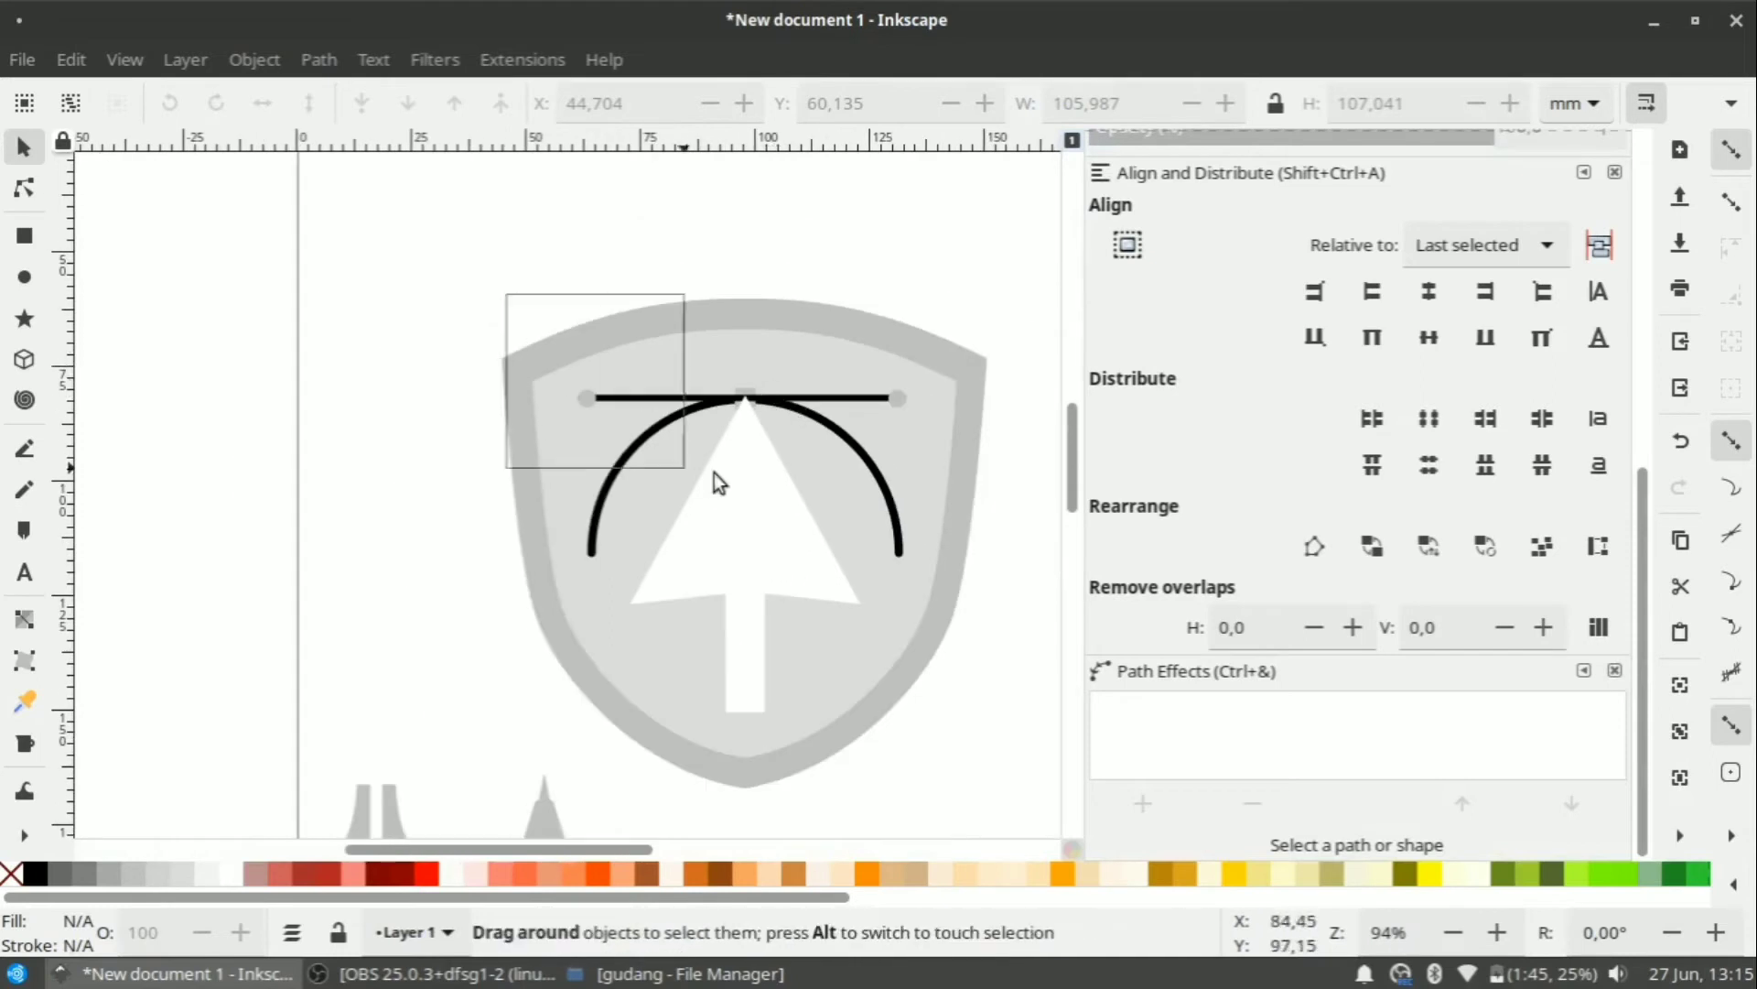
pyautogui.moveTo(970, 446); pyautogui.dragTo(972, 448)
pyautogui.scroll(3, 392, 384)
pyautogui.click(234, 366)
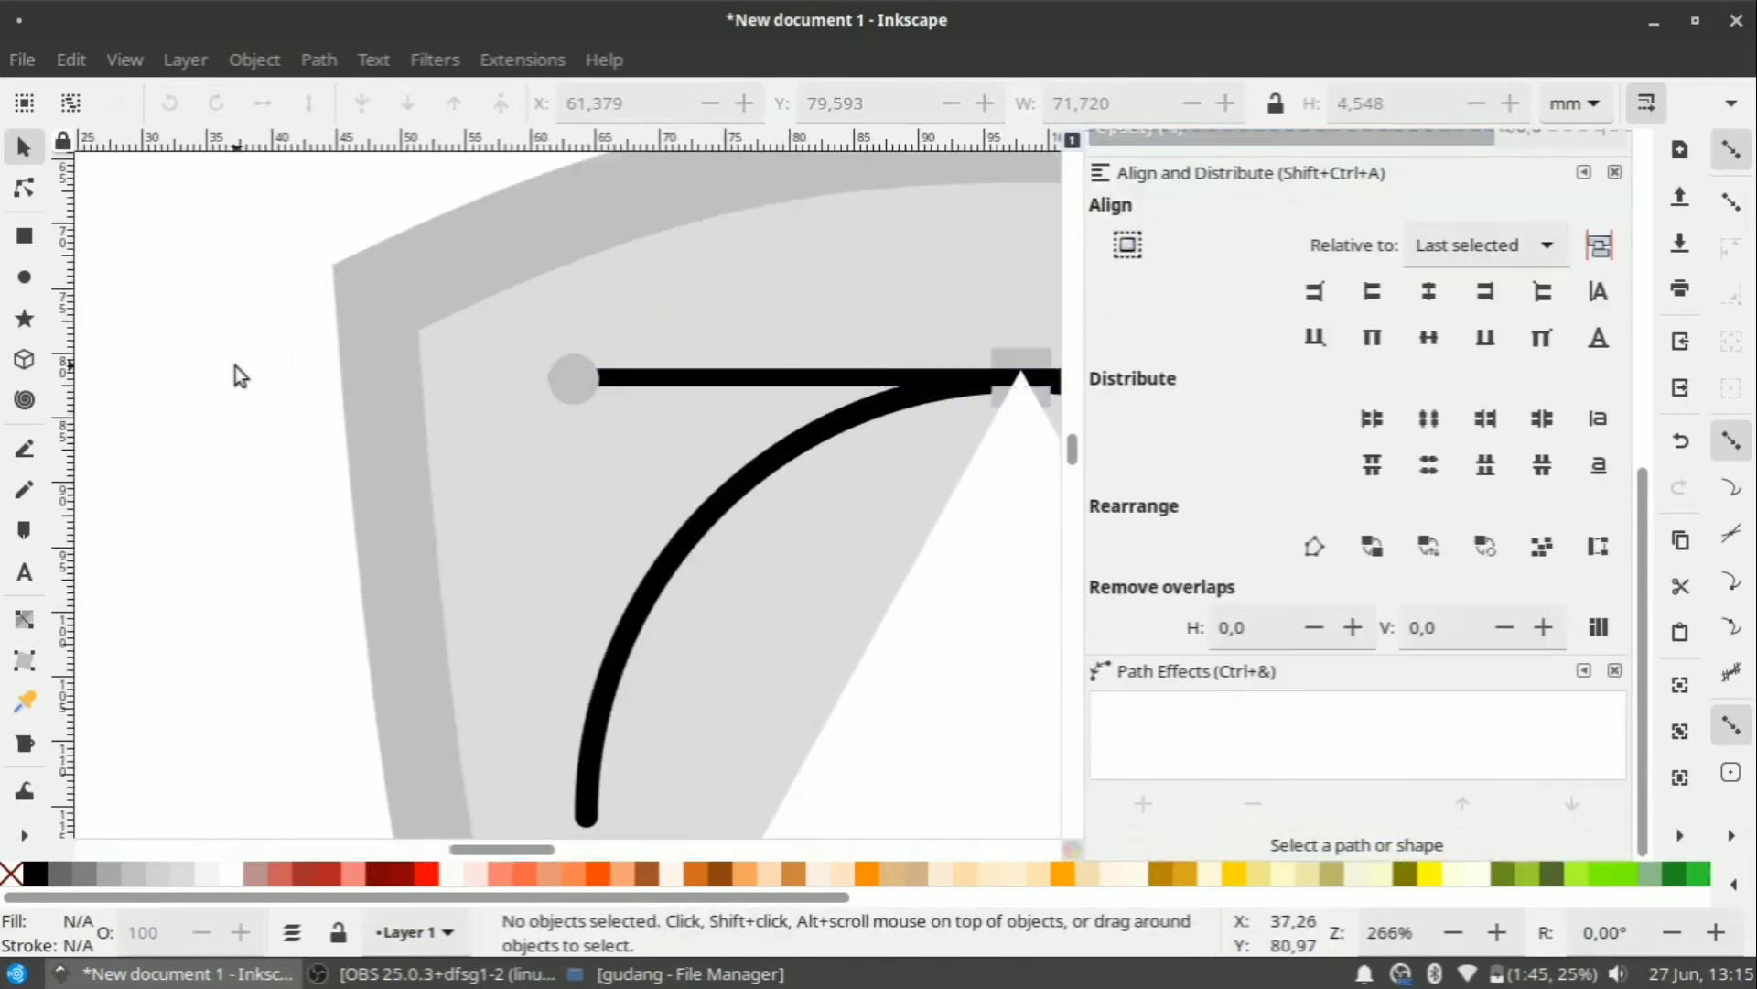
pyautogui.scroll(-2, 436, 382)
pyautogui.moveTo(417, 158); pyautogui.dragTo(942, 339)
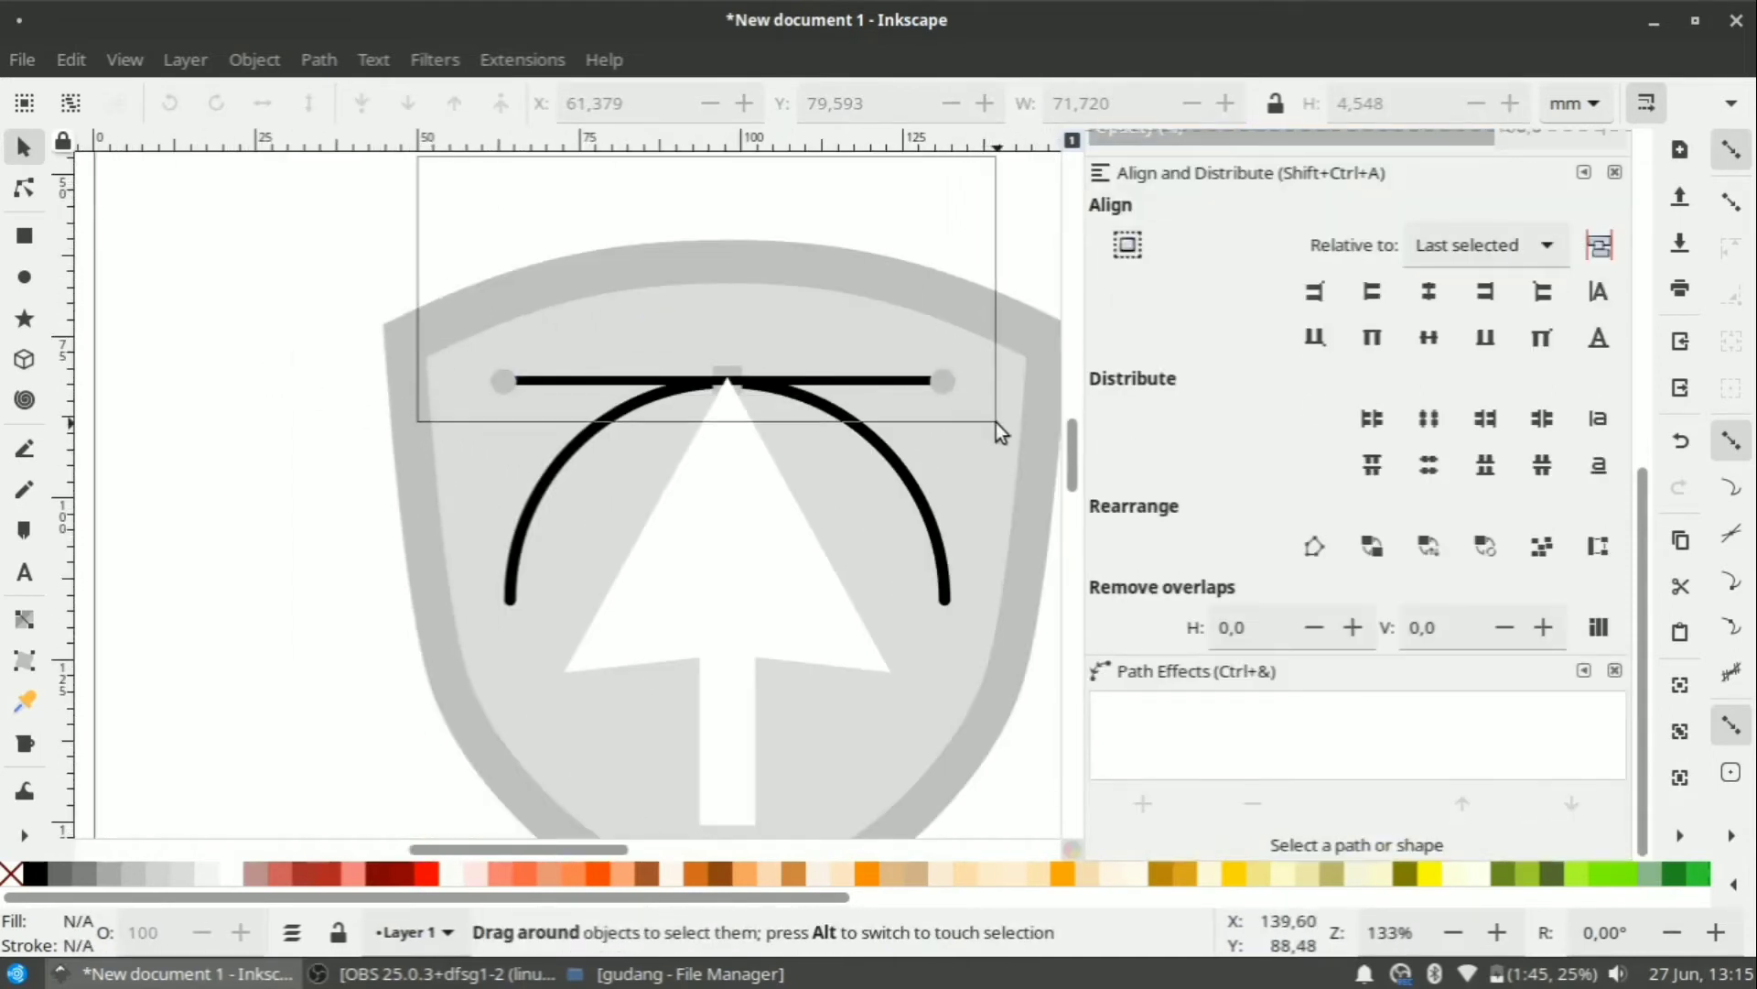
pyautogui.moveTo(996, 423); pyautogui.dragTo(997, 427)
pyautogui.click(32, 875)
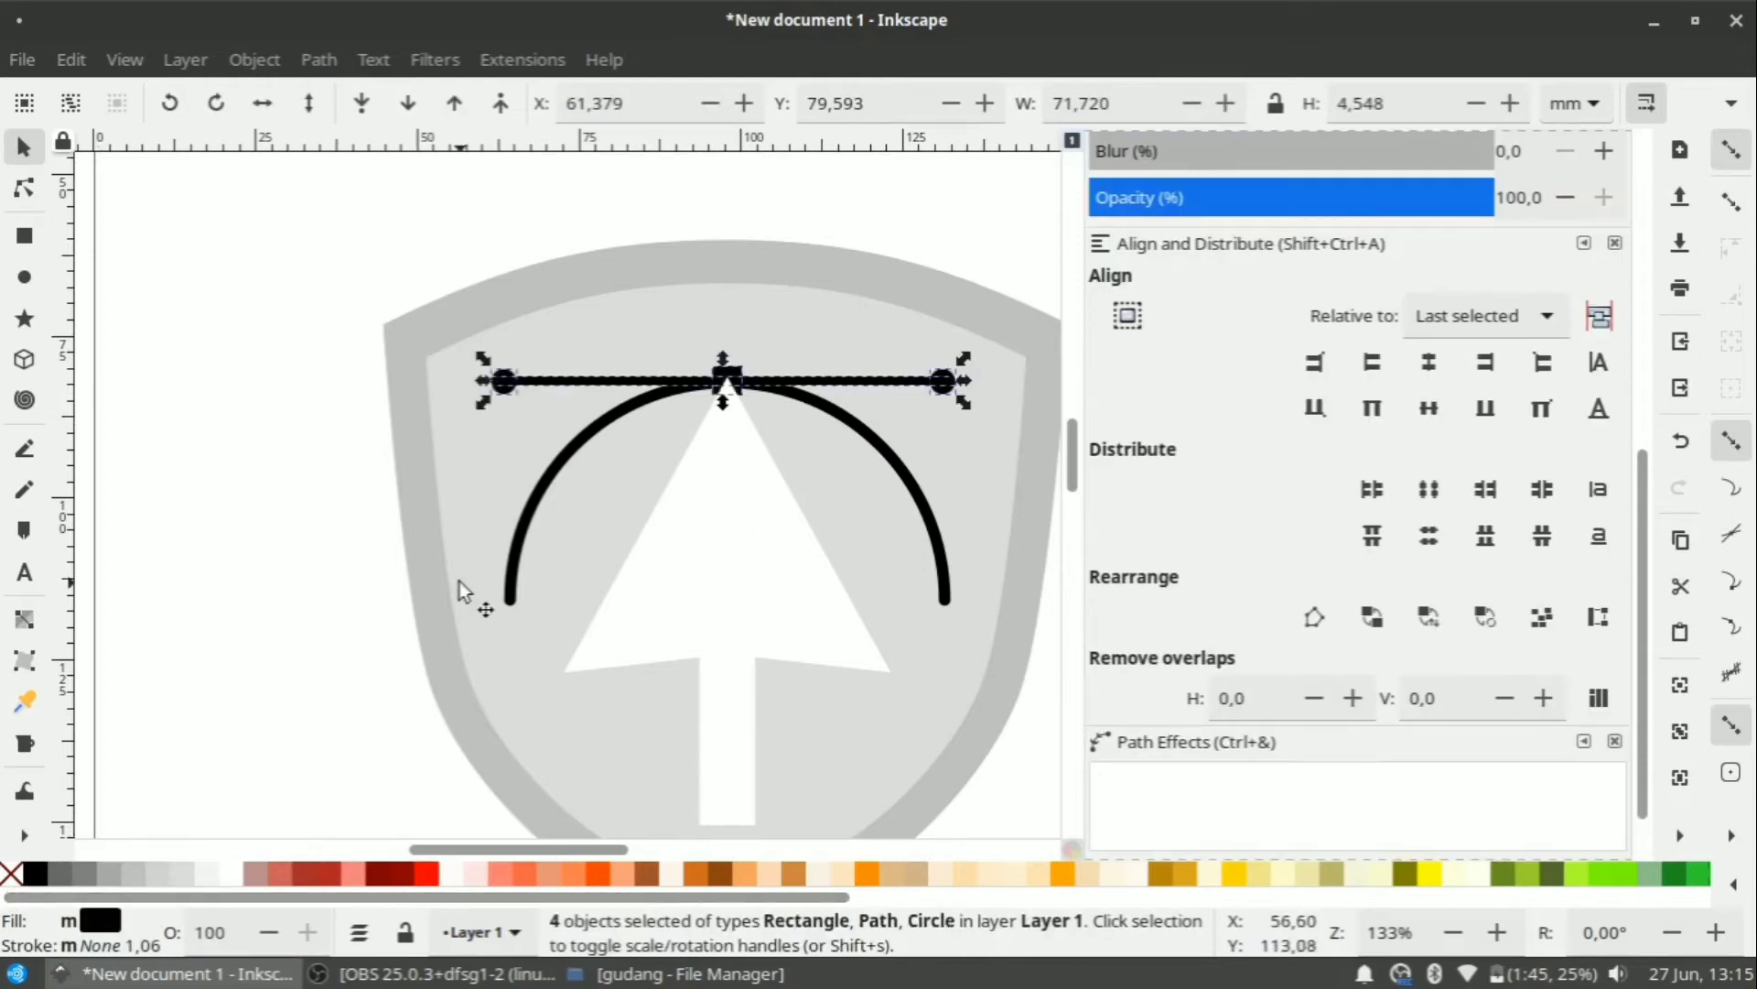
pyautogui.scroll(-2, 457, 584)
pyautogui.click(827, 716)
pyautogui.scroll(-1, 725, 534)
pyautogui.scroll(2, 617, 574)
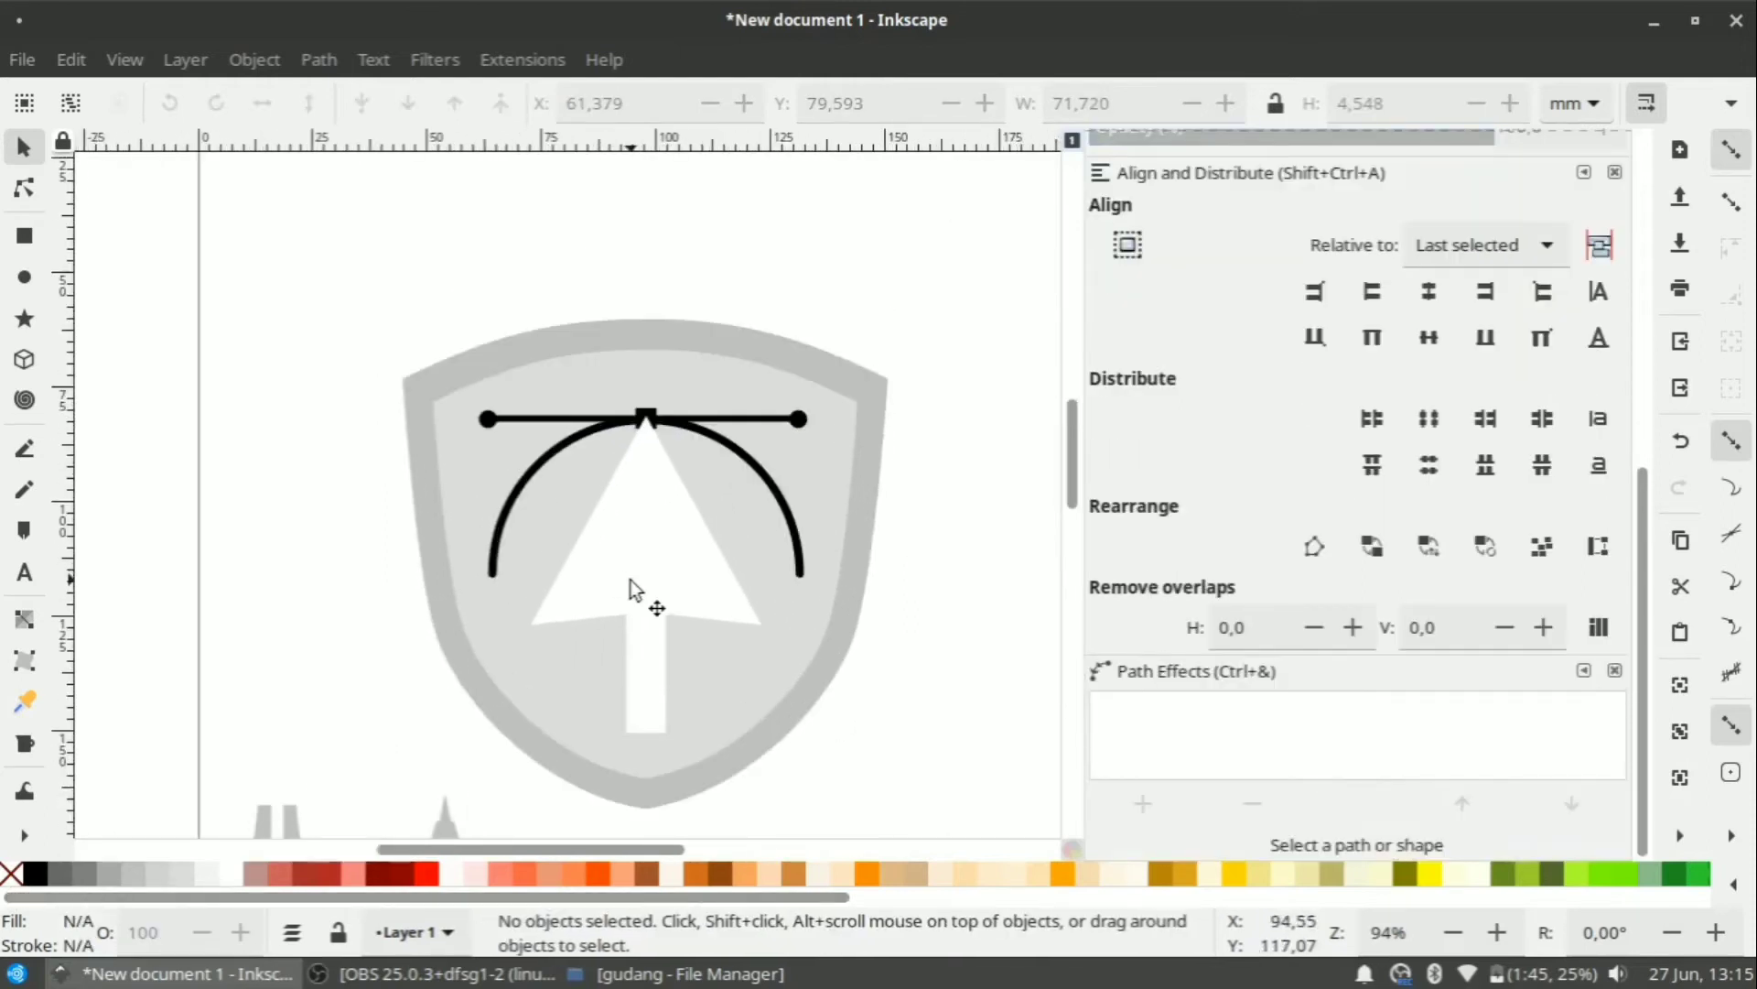
pyautogui.click(630, 583)
pyautogui.scroll(-3, 630, 586)
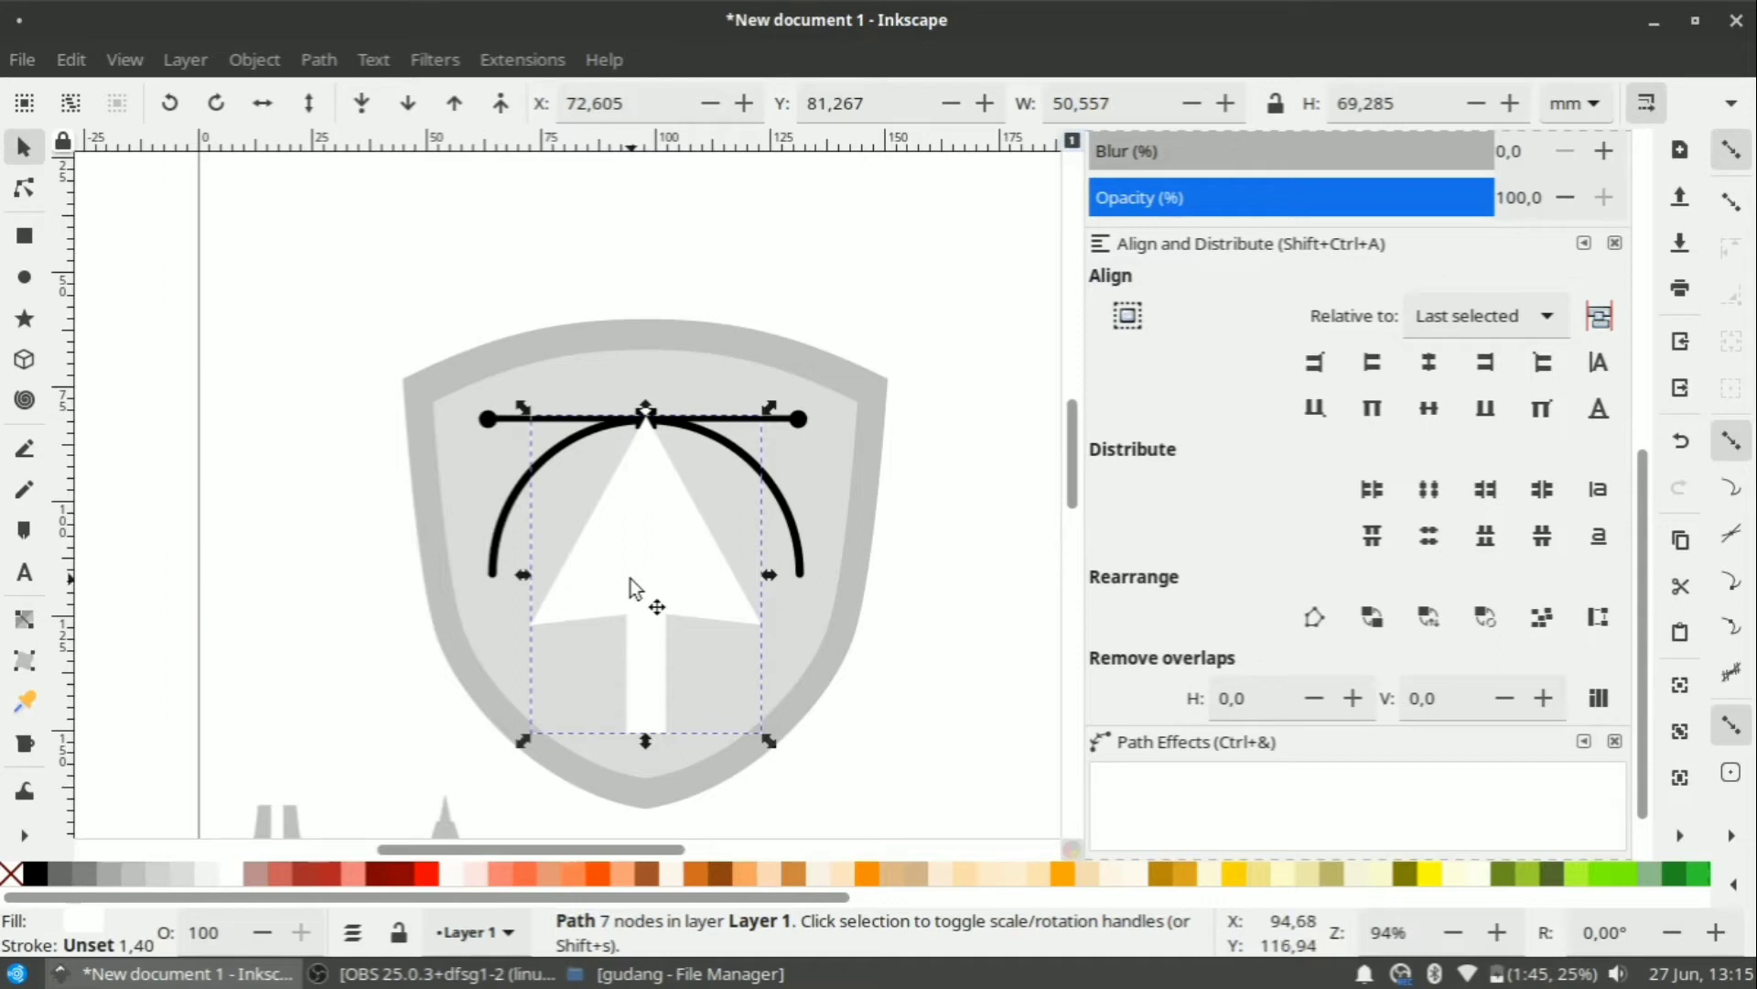
# Give the white arrow a flat black stroke.
pyautogui.click(895, 515)
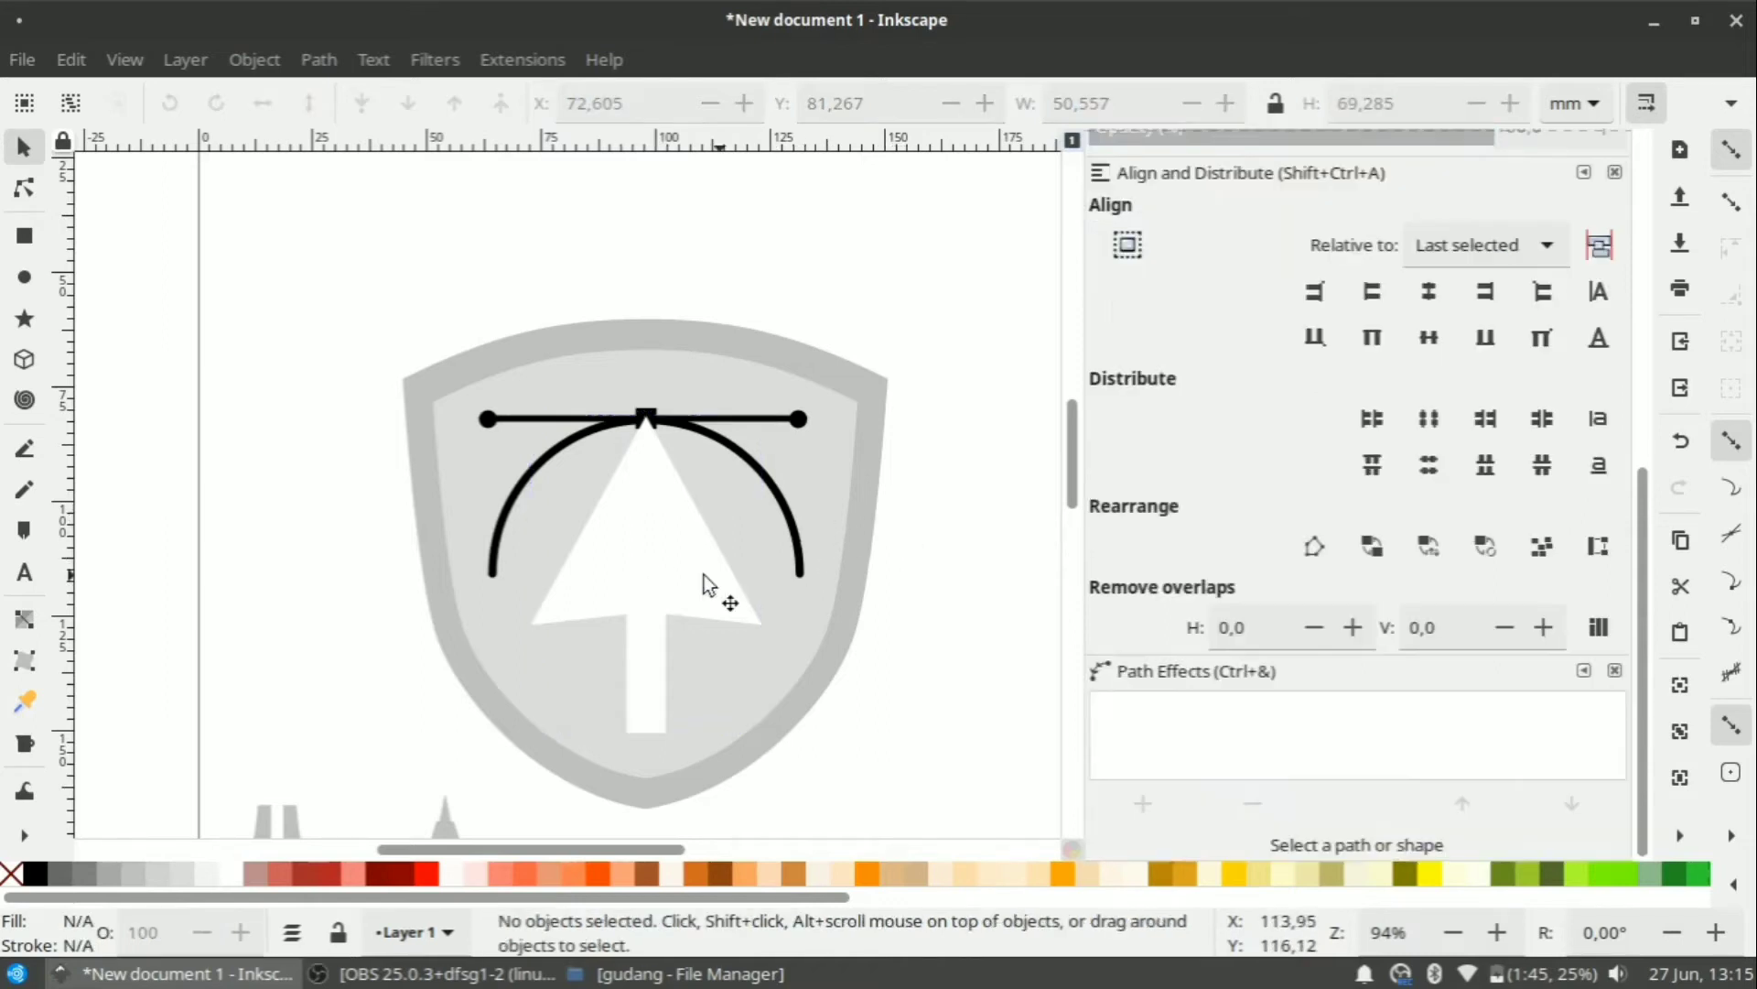
pyautogui.click(697, 582)
pyautogui.scroll(10, 1201, 503)
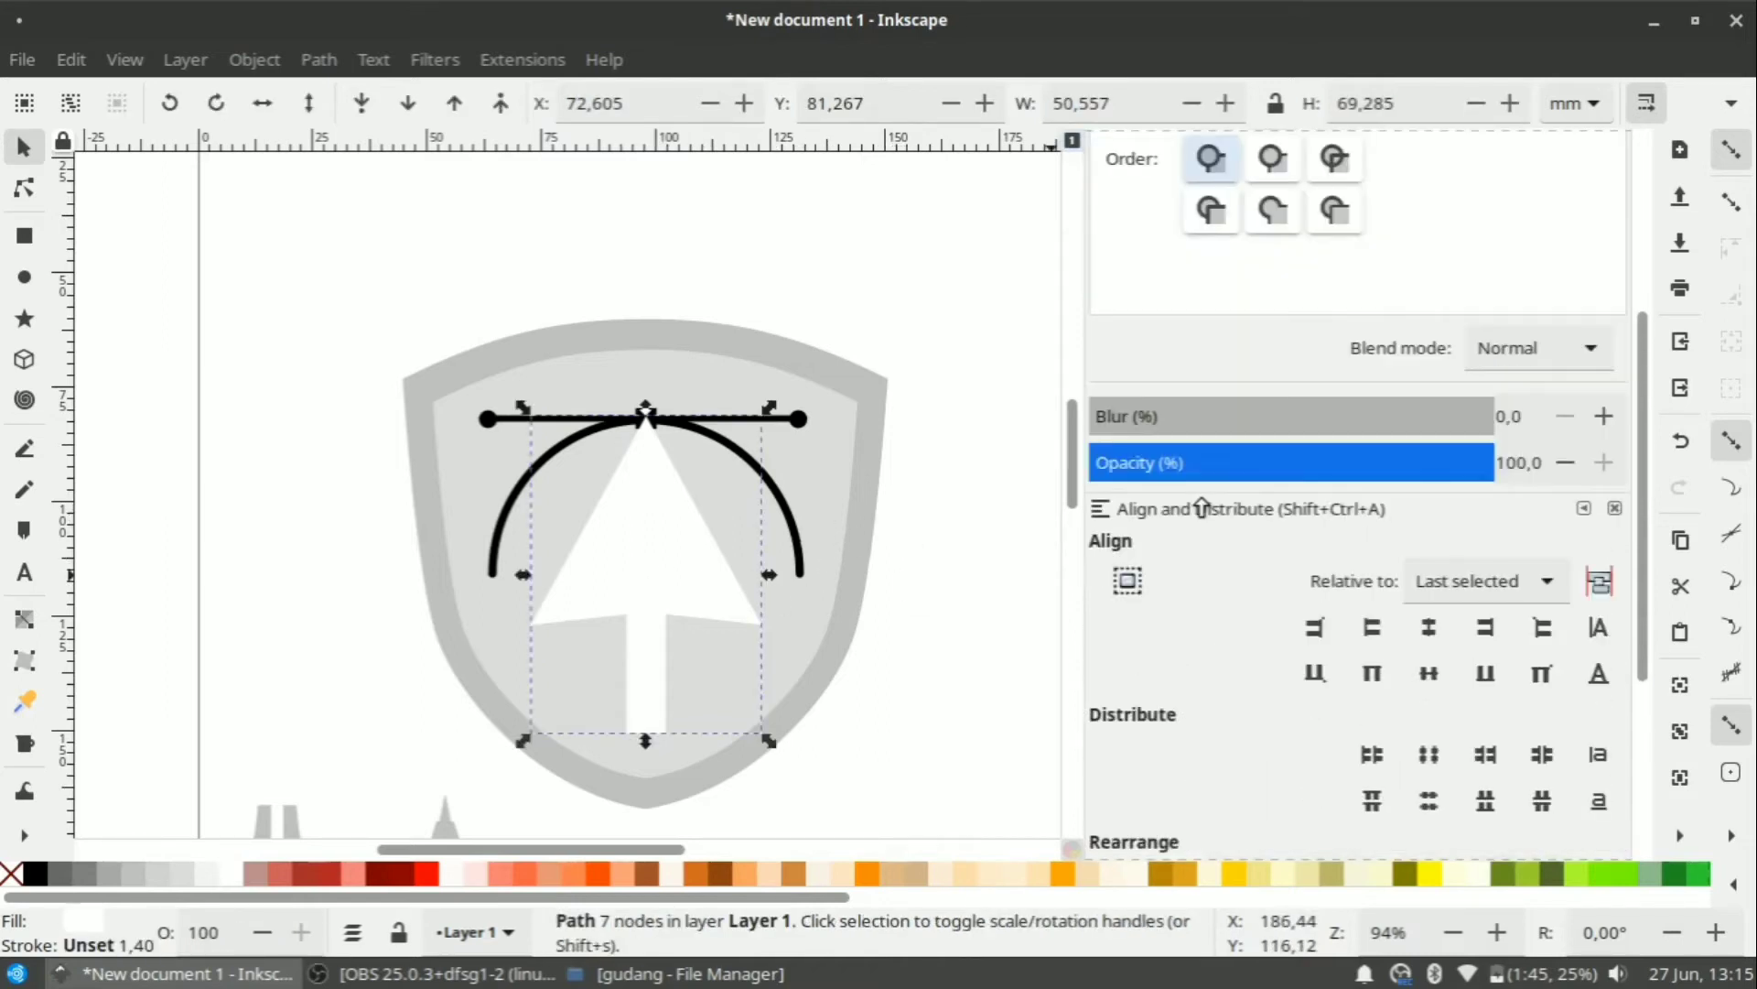
pyautogui.click(1260, 191)
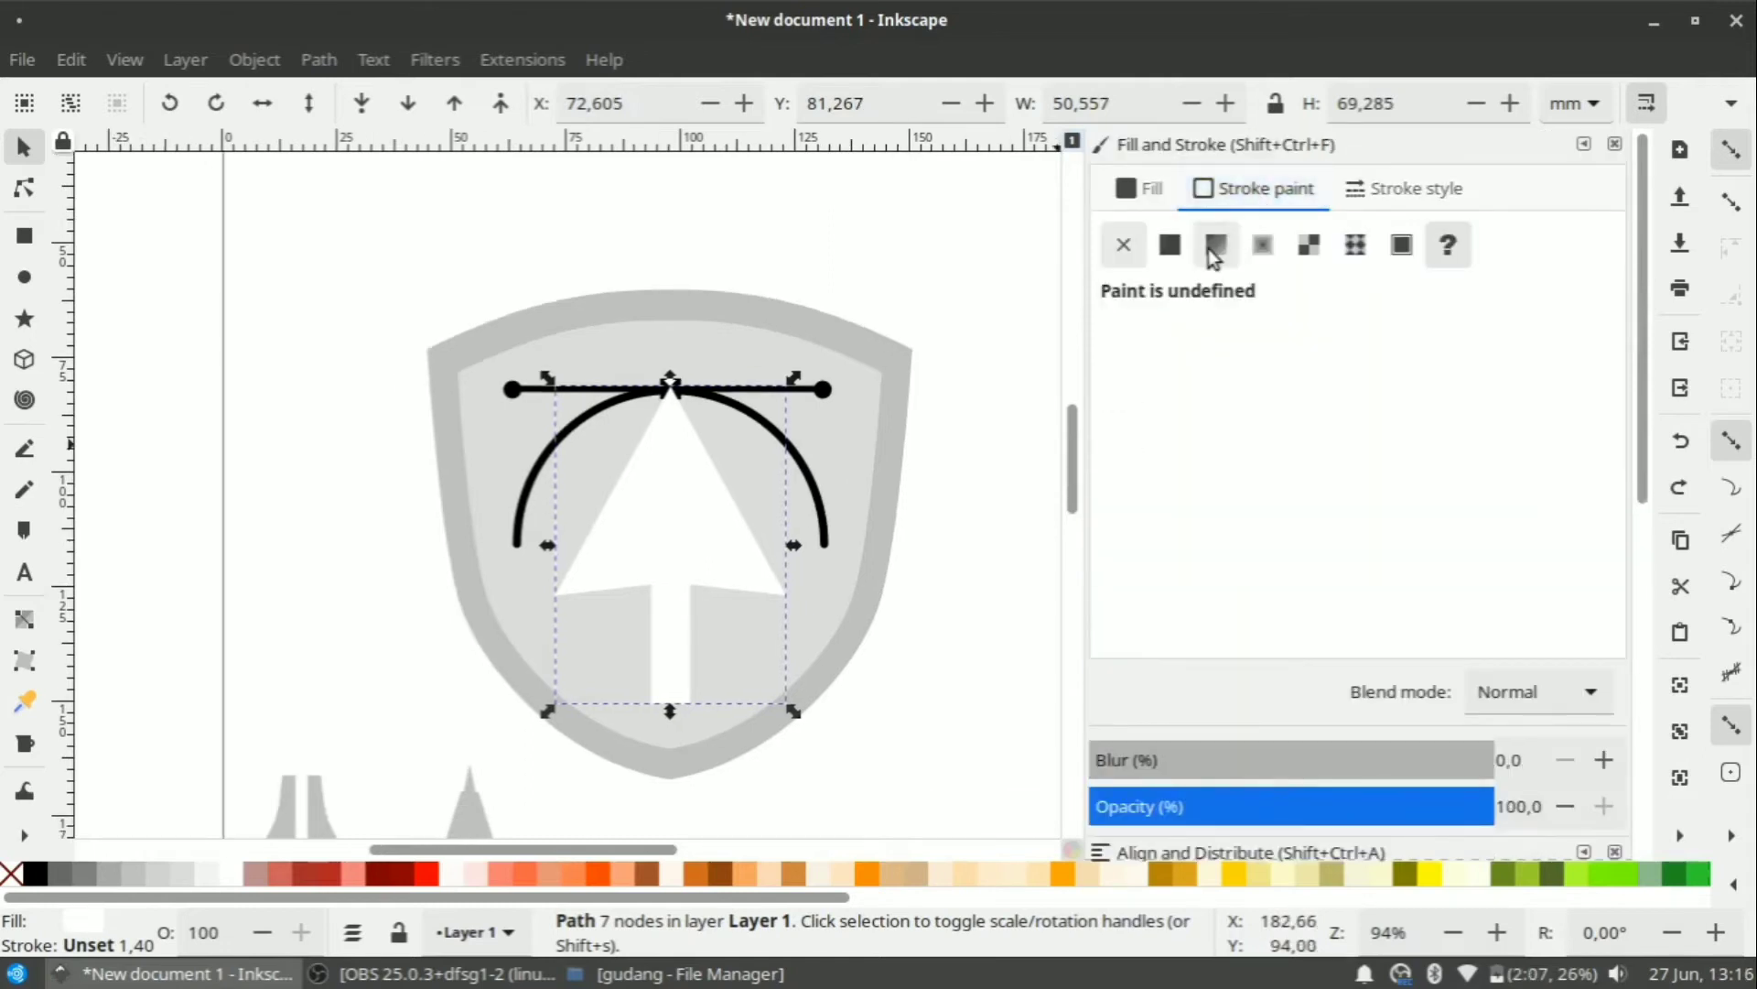
pyautogui.click(1170, 246)
pyautogui.keyDown('ctrl'); pyautogui.scroll(2, 760, 686); pyautogui.keyUp('ctrl')
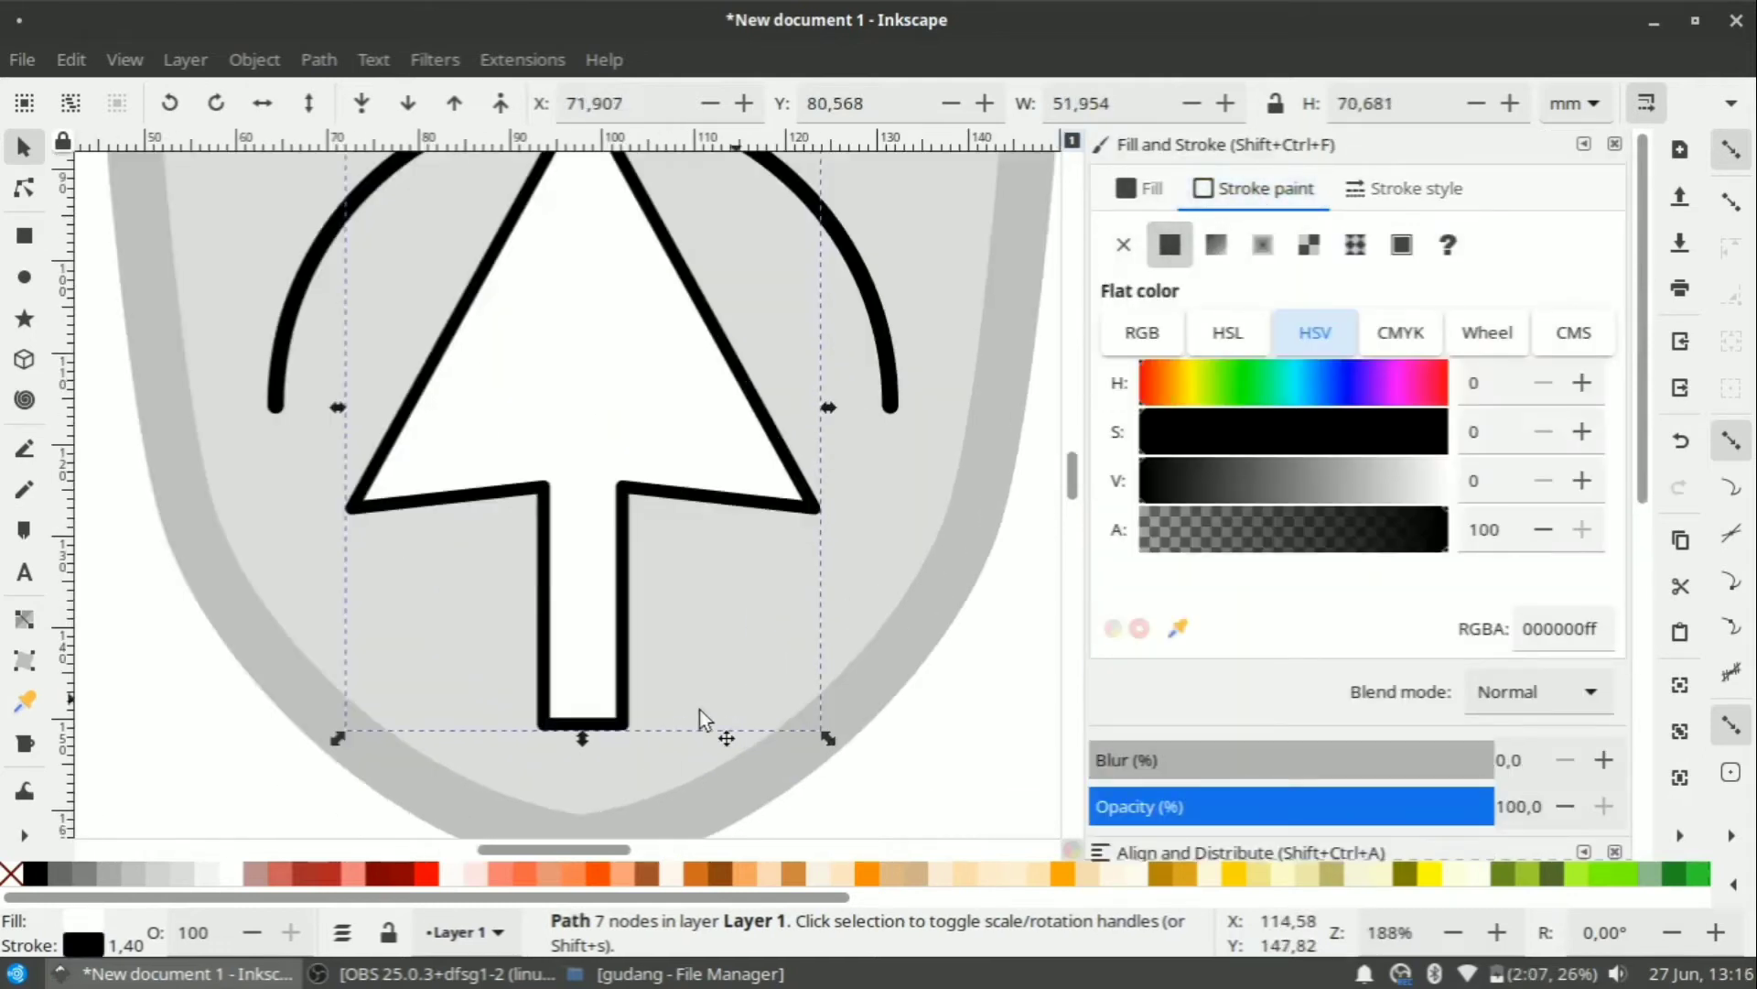
pyautogui.keyDown('ctrl'); pyautogui.scroll(1, 640, 643); pyautogui.keyUp('ctrl')
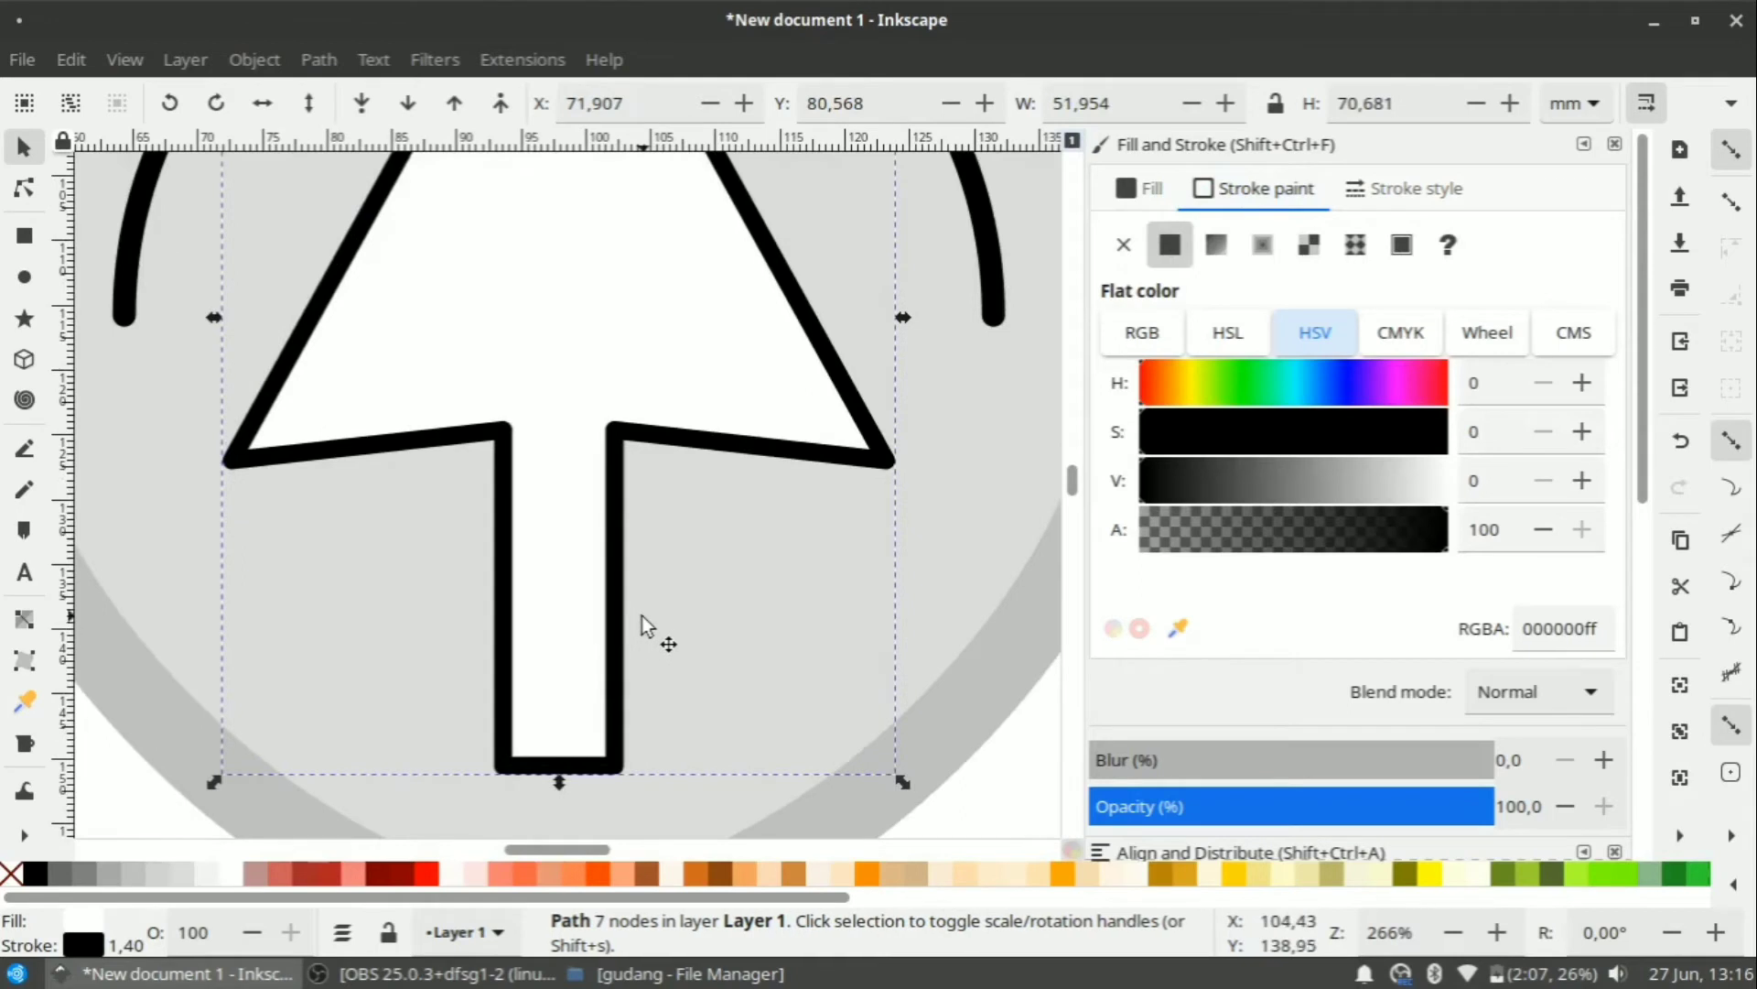
pyautogui.keyDown('ctrl'); pyautogui.scroll(-2, 646, 606); pyautogui.keyUp('ctrl')
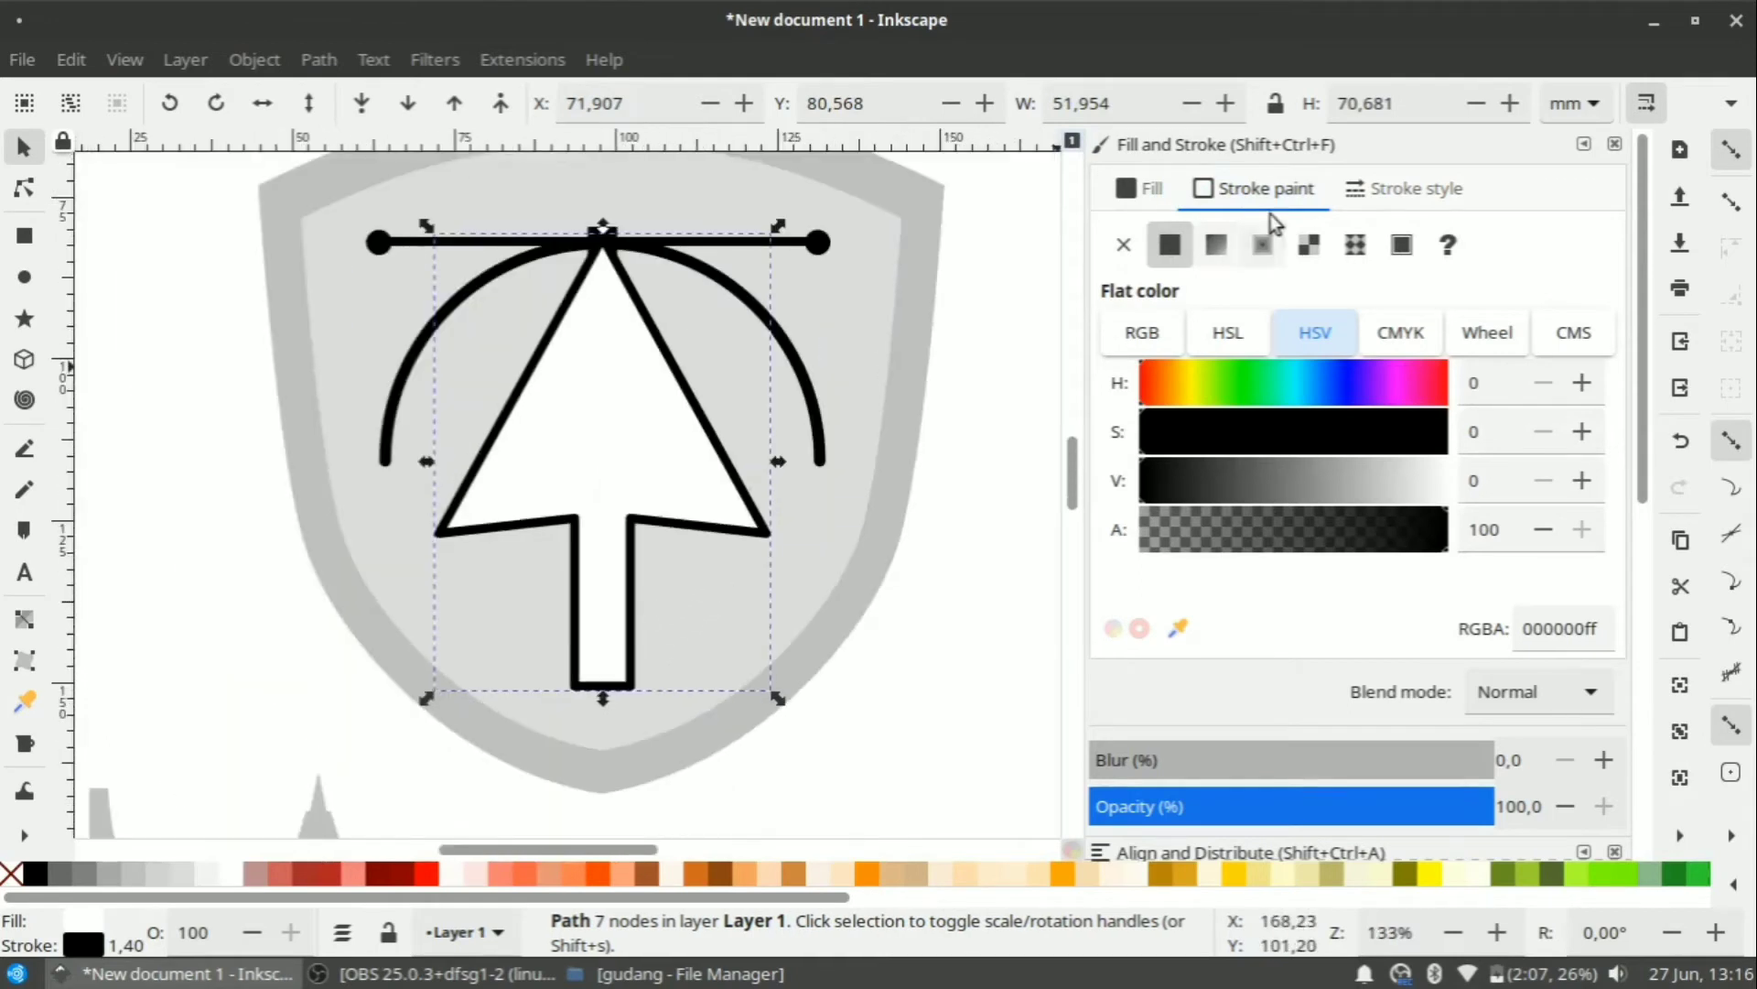
# Set the arrow's stroke width to 2 mm and remove its fill.
pyautogui.click(1393, 192)
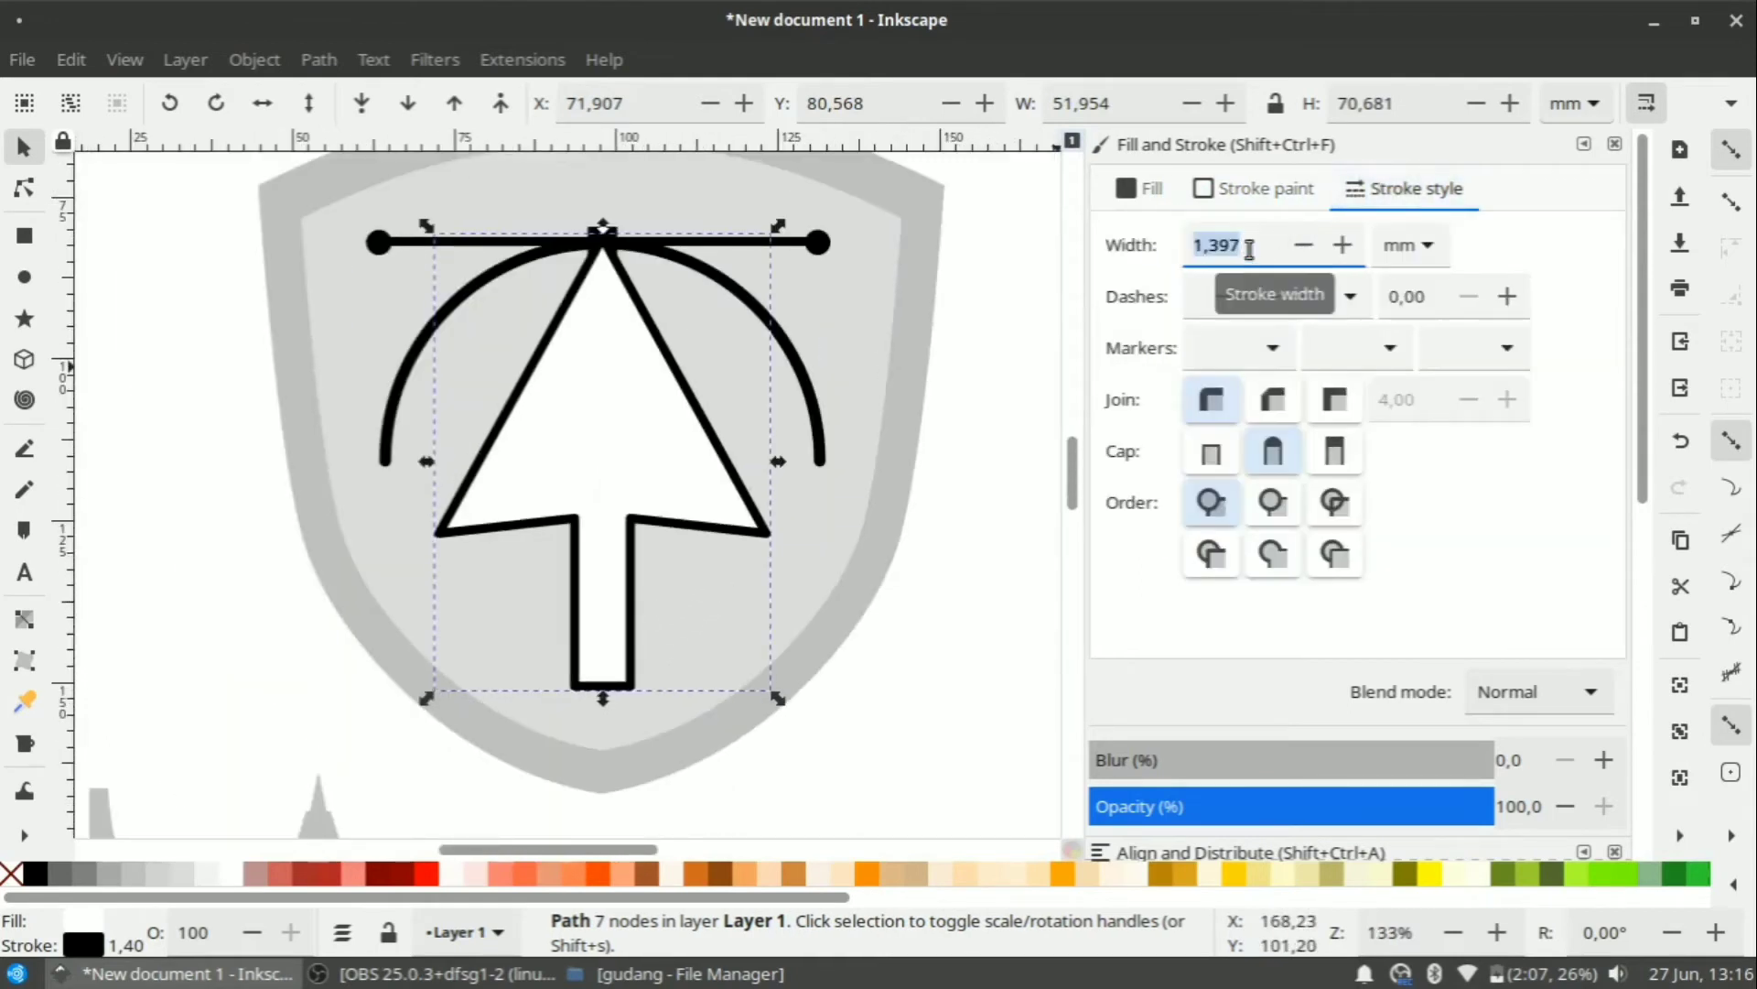
pyautogui.write('2')
pyautogui.press('Return')
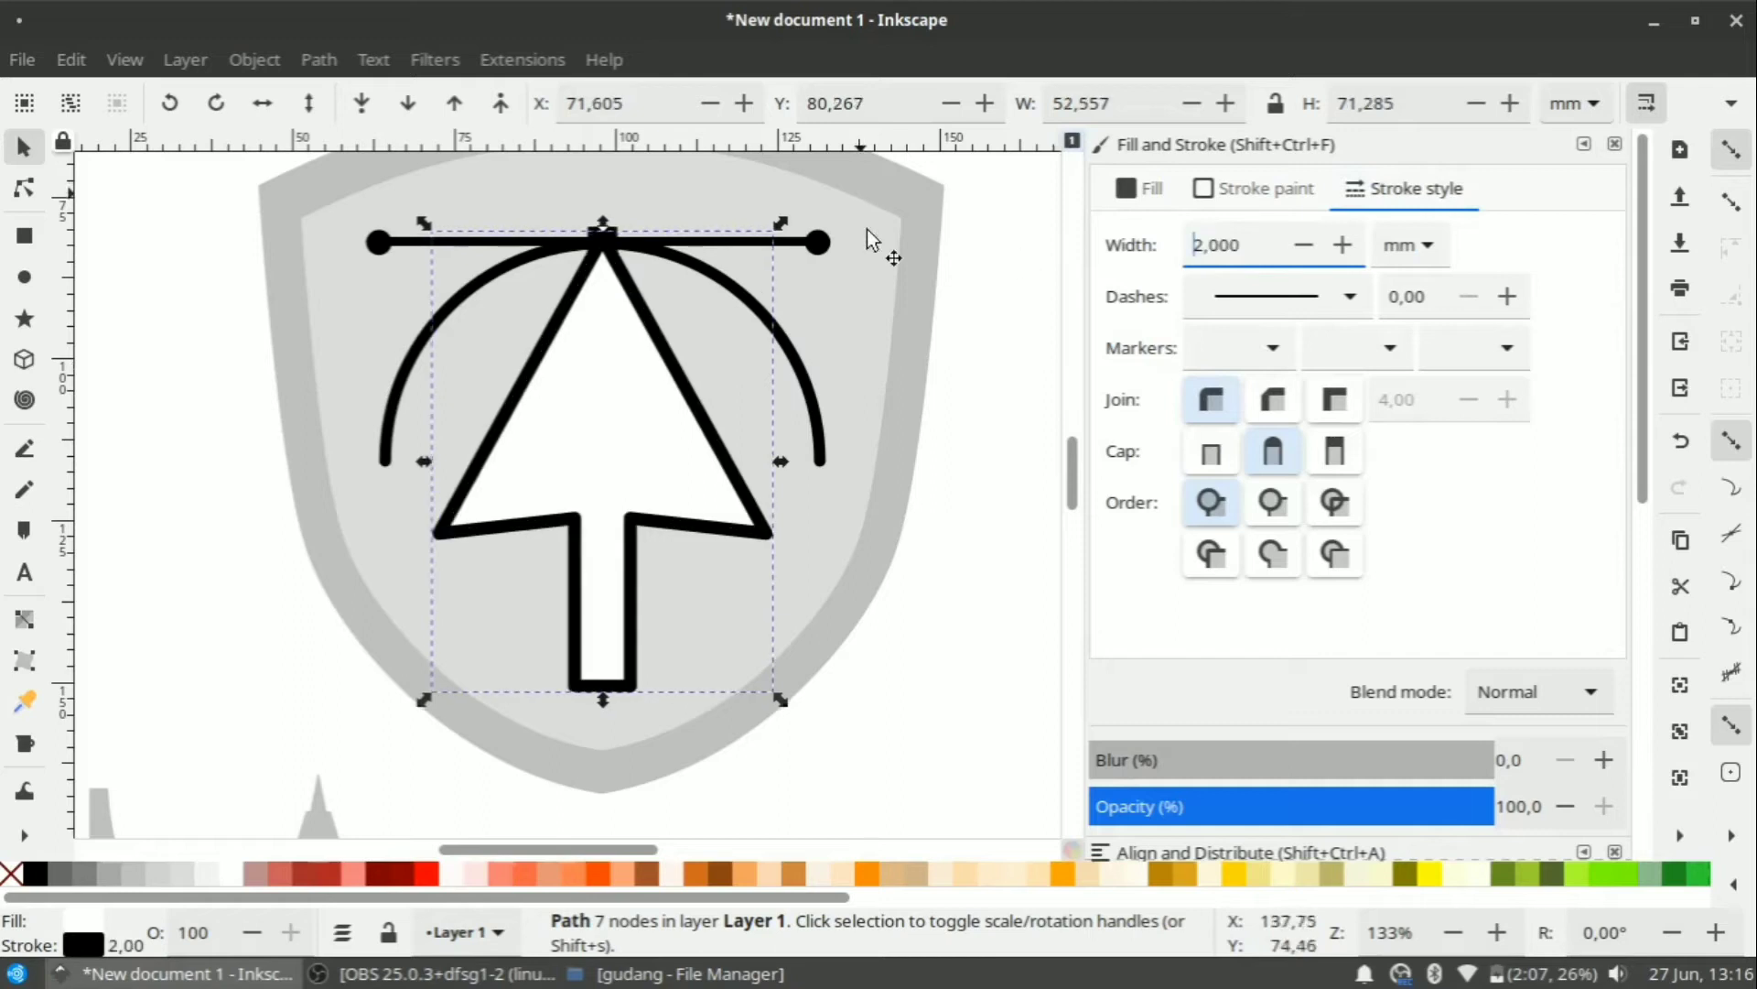
pyautogui.keyDown('ctrl'); pyautogui.scroll(-2, 537, 667); pyautogui.keyUp('ctrl')
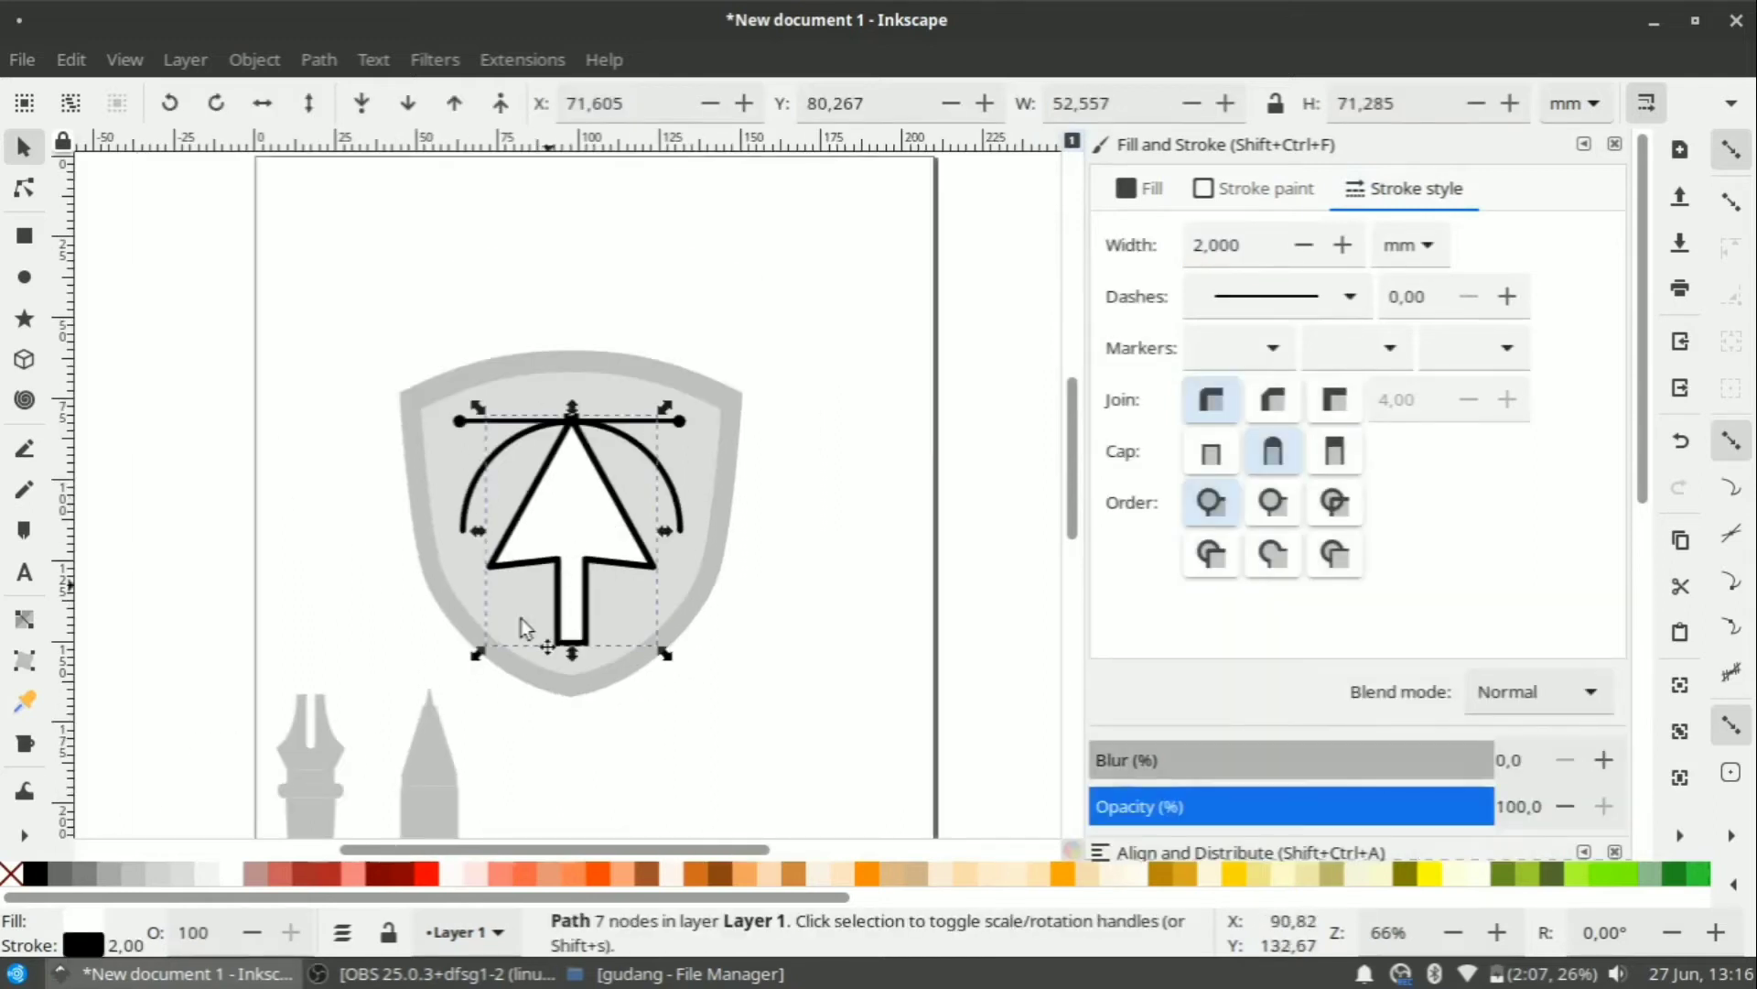
pyautogui.click(11, 872)
pyautogui.click(615, 745)
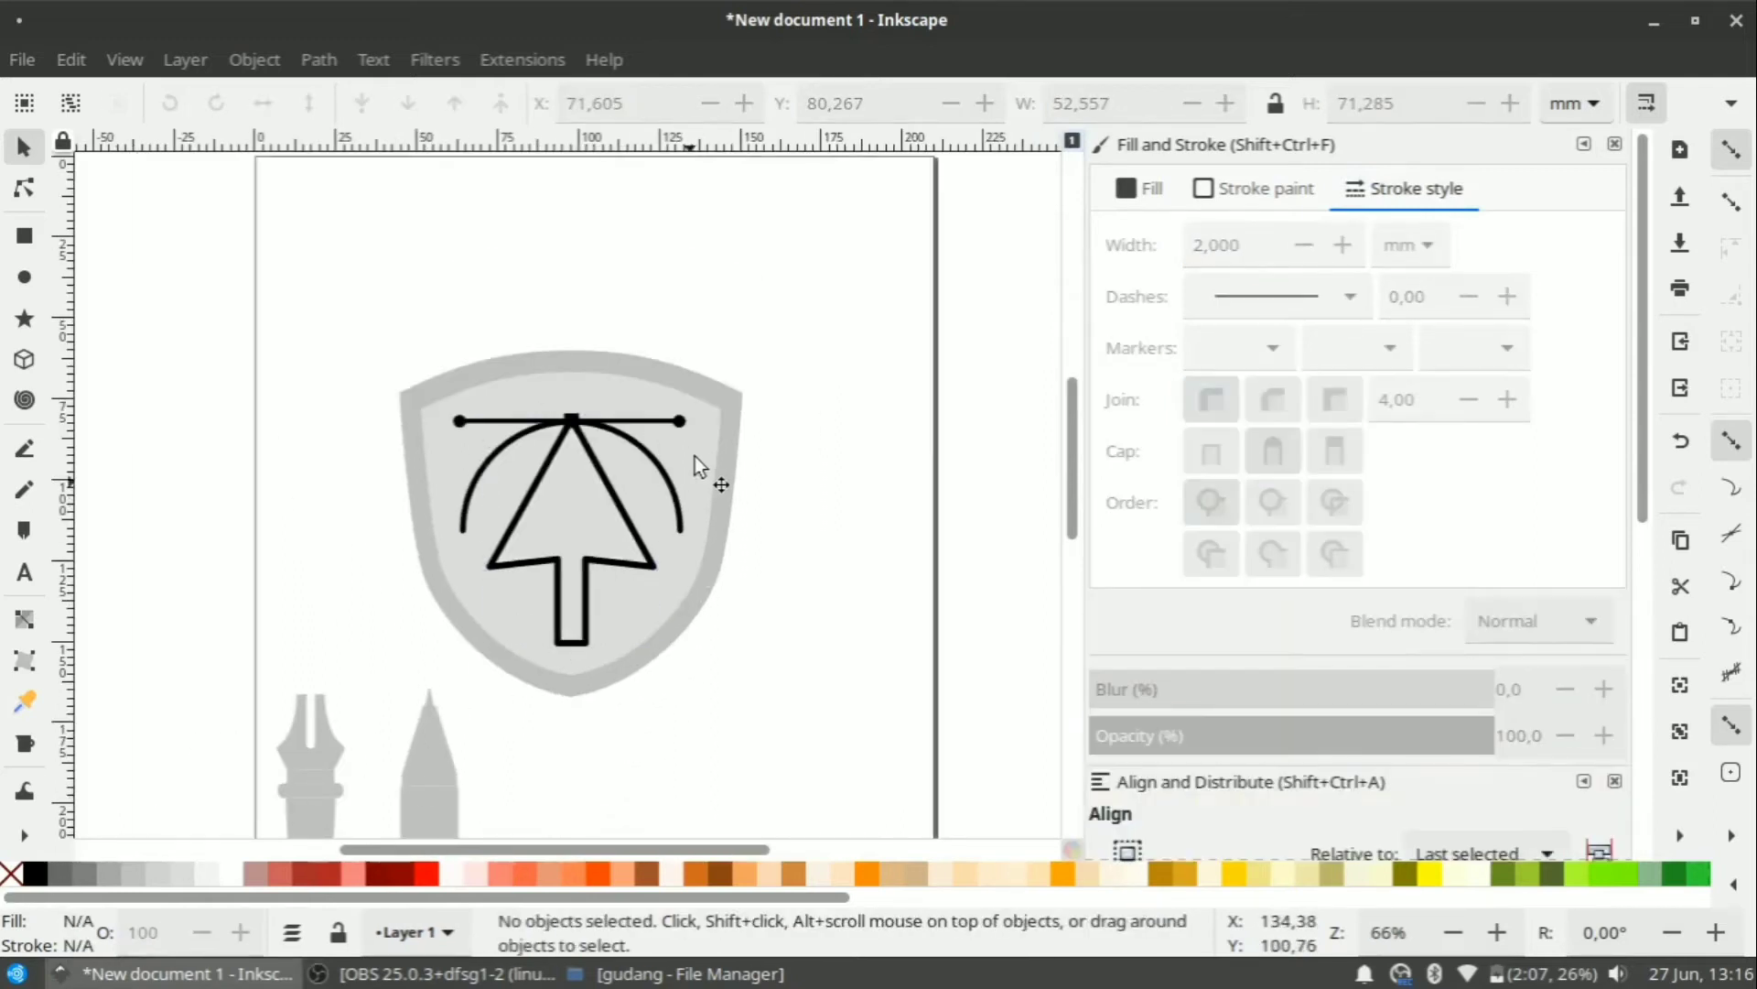
# Try a black outline on the light-grey shield, then undo it.
pyautogui.click(697, 442)
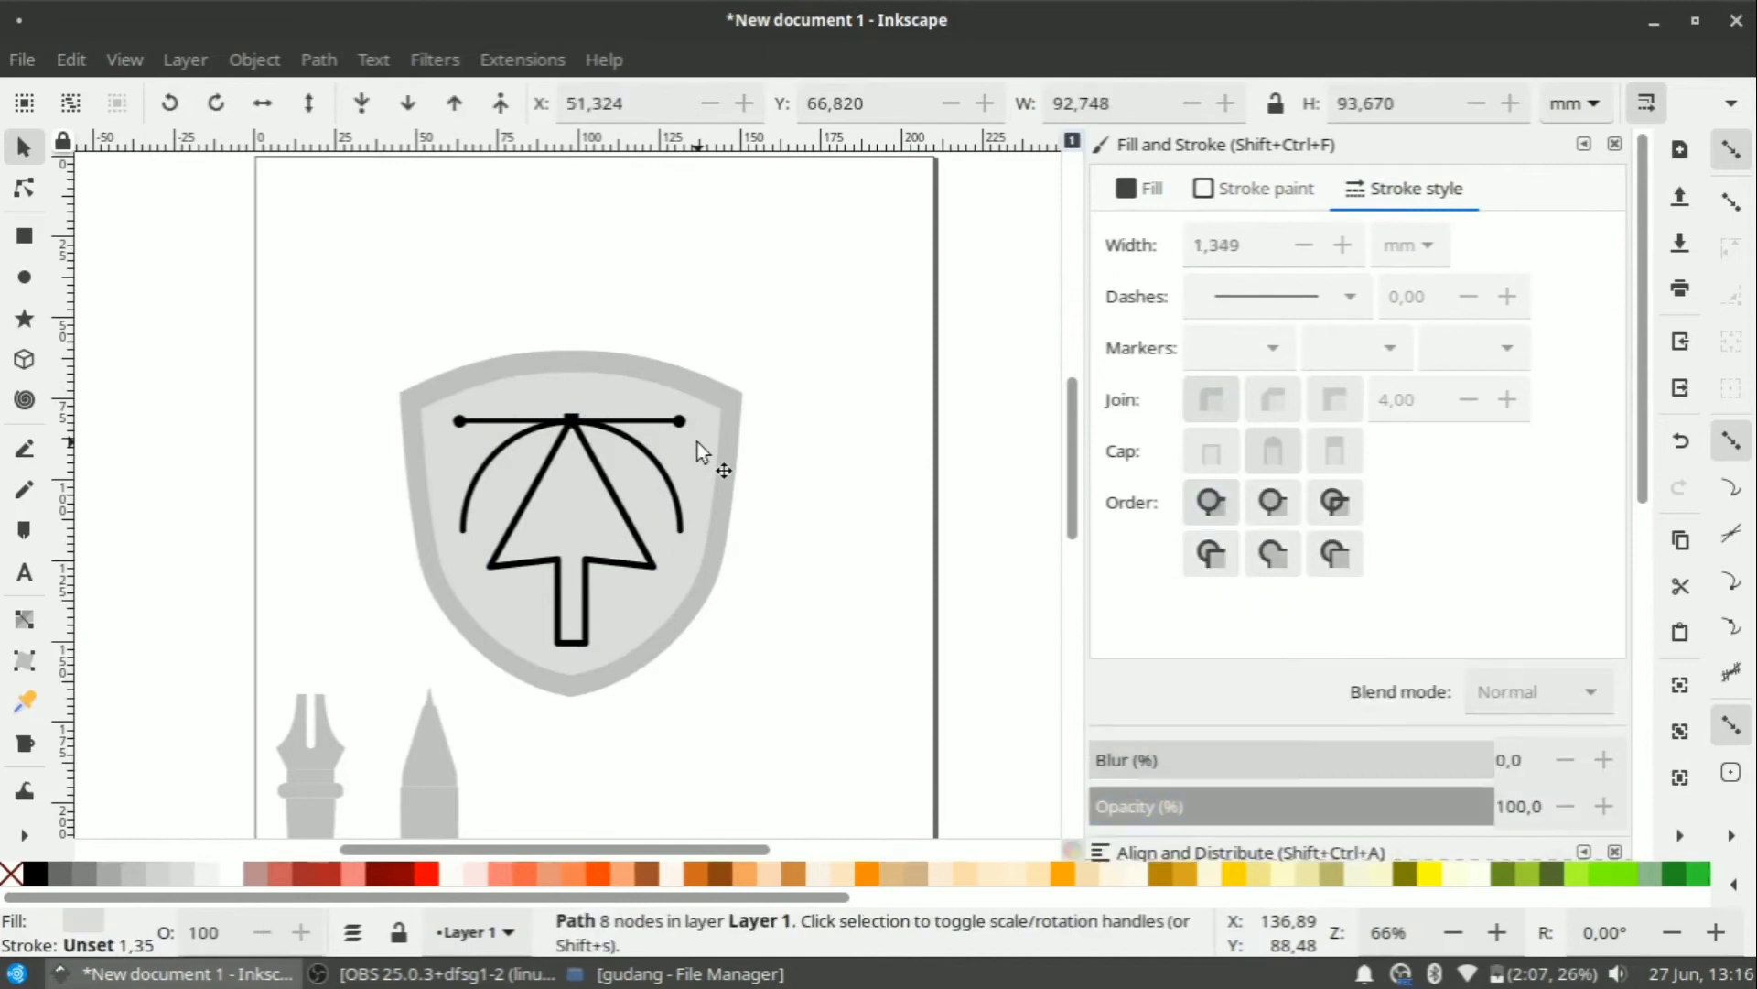
pyautogui.keyDown('shift'); pyautogui.click(34, 872); pyautogui.keyUp('shift')
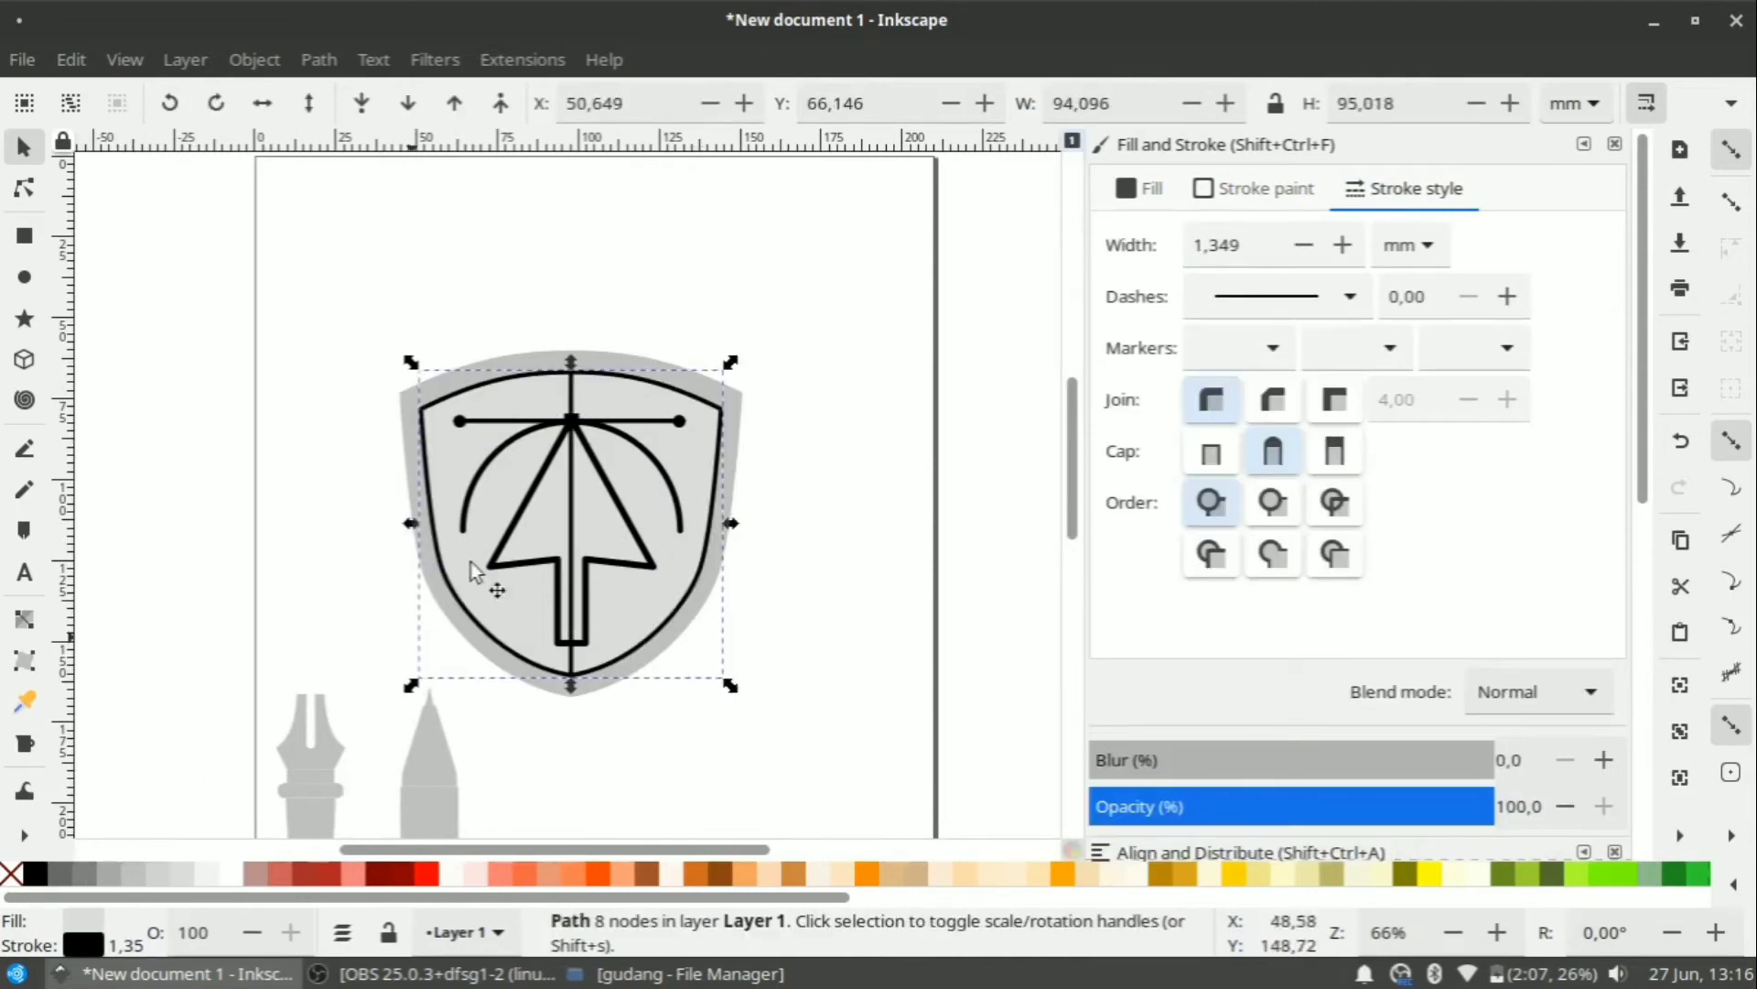
pyautogui.scroll(2, 540, 481)
pyautogui.hotkey('ctrl', 'z')
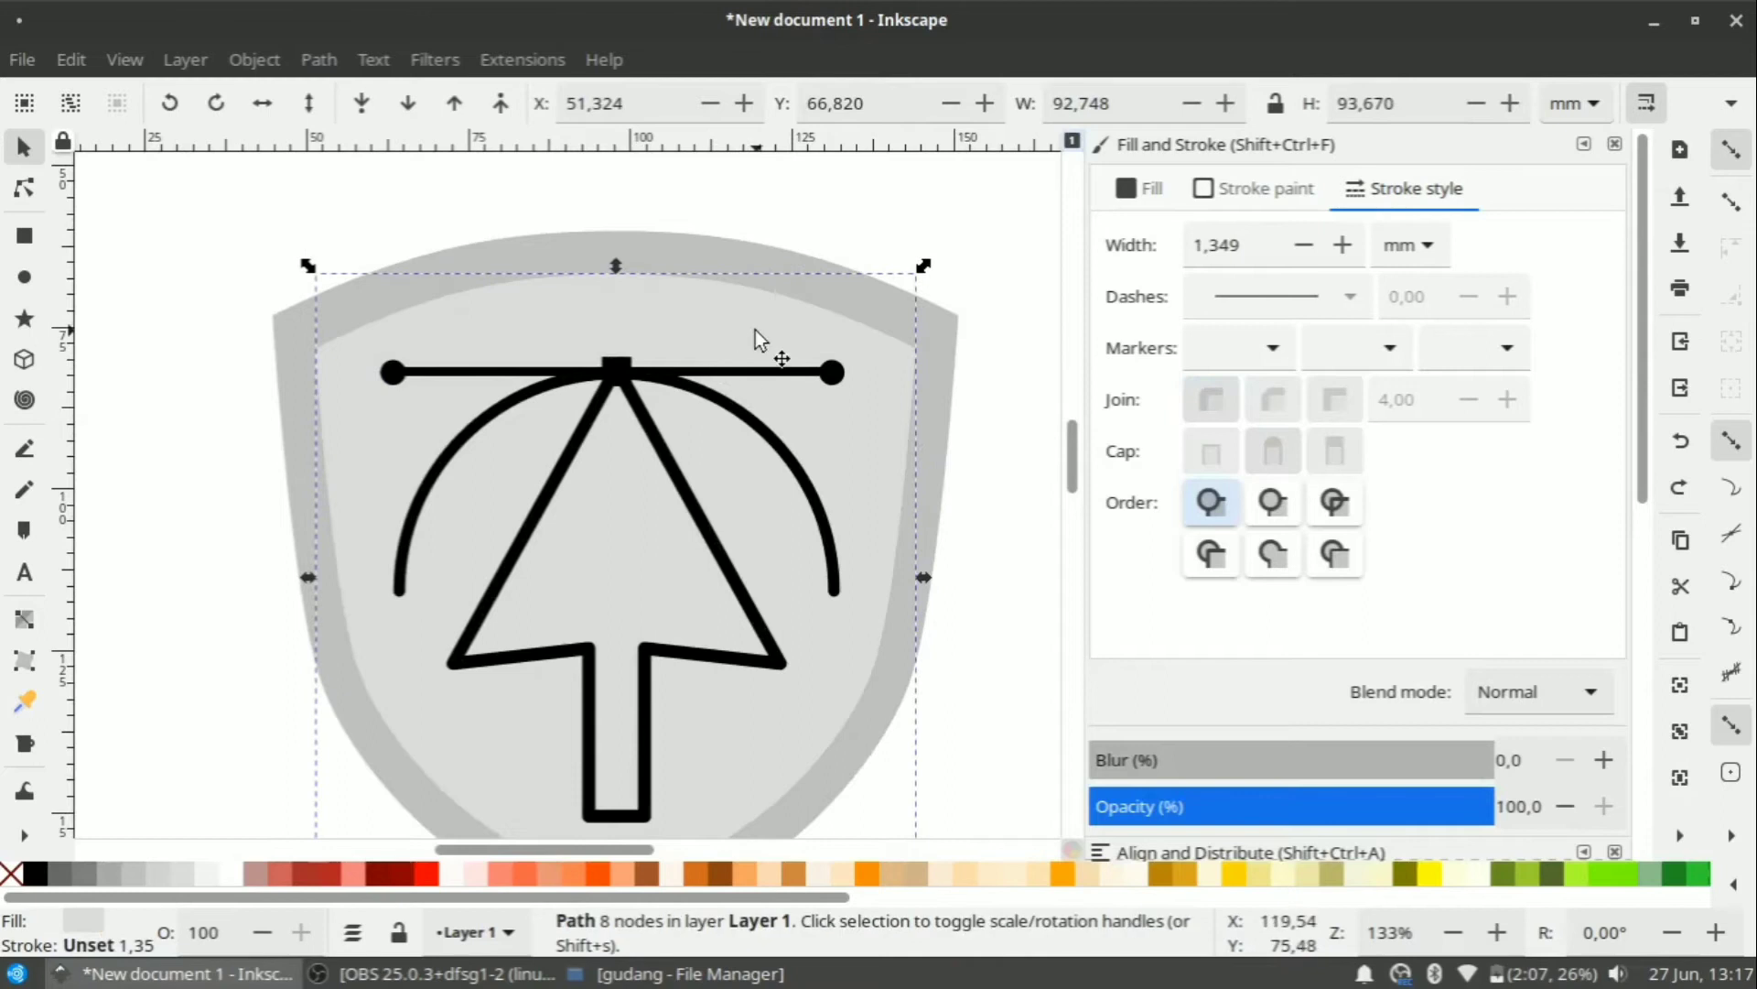
pyautogui.moveTo(1651, 485); pyautogui.dragTo(1672, 876)
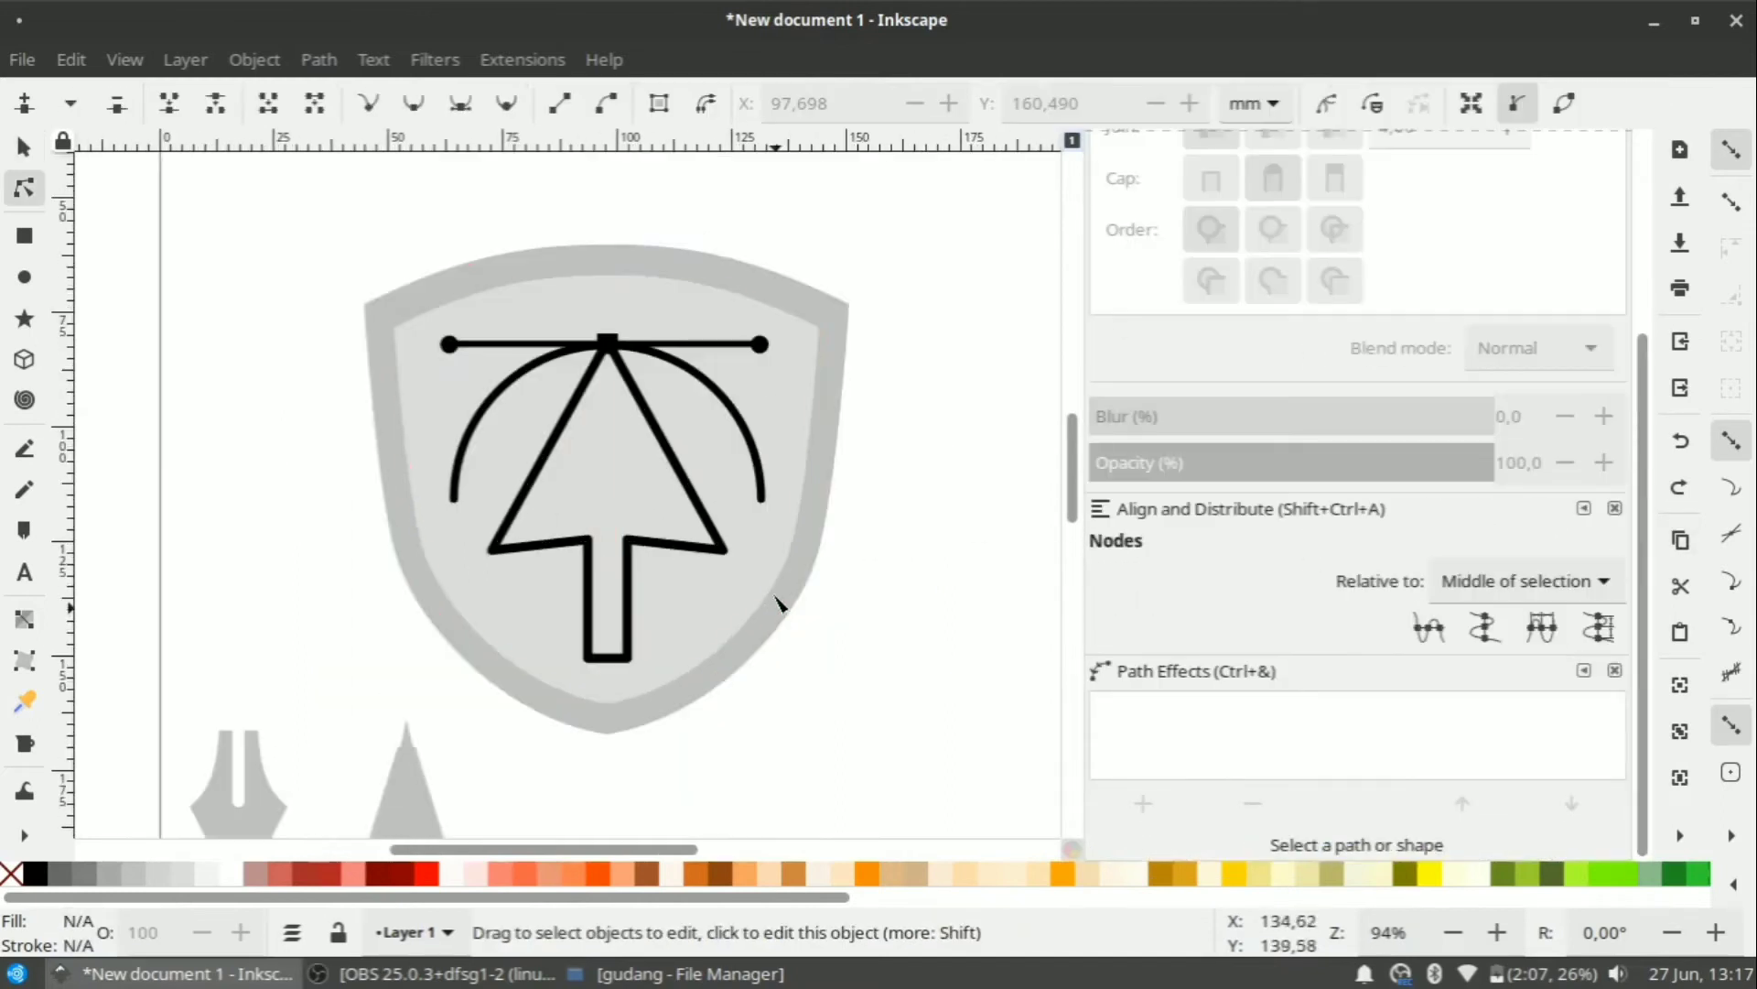
# Break the grey shield apart into separate pieces with Path > Break Apart.
pyautogui.click(710, 606)
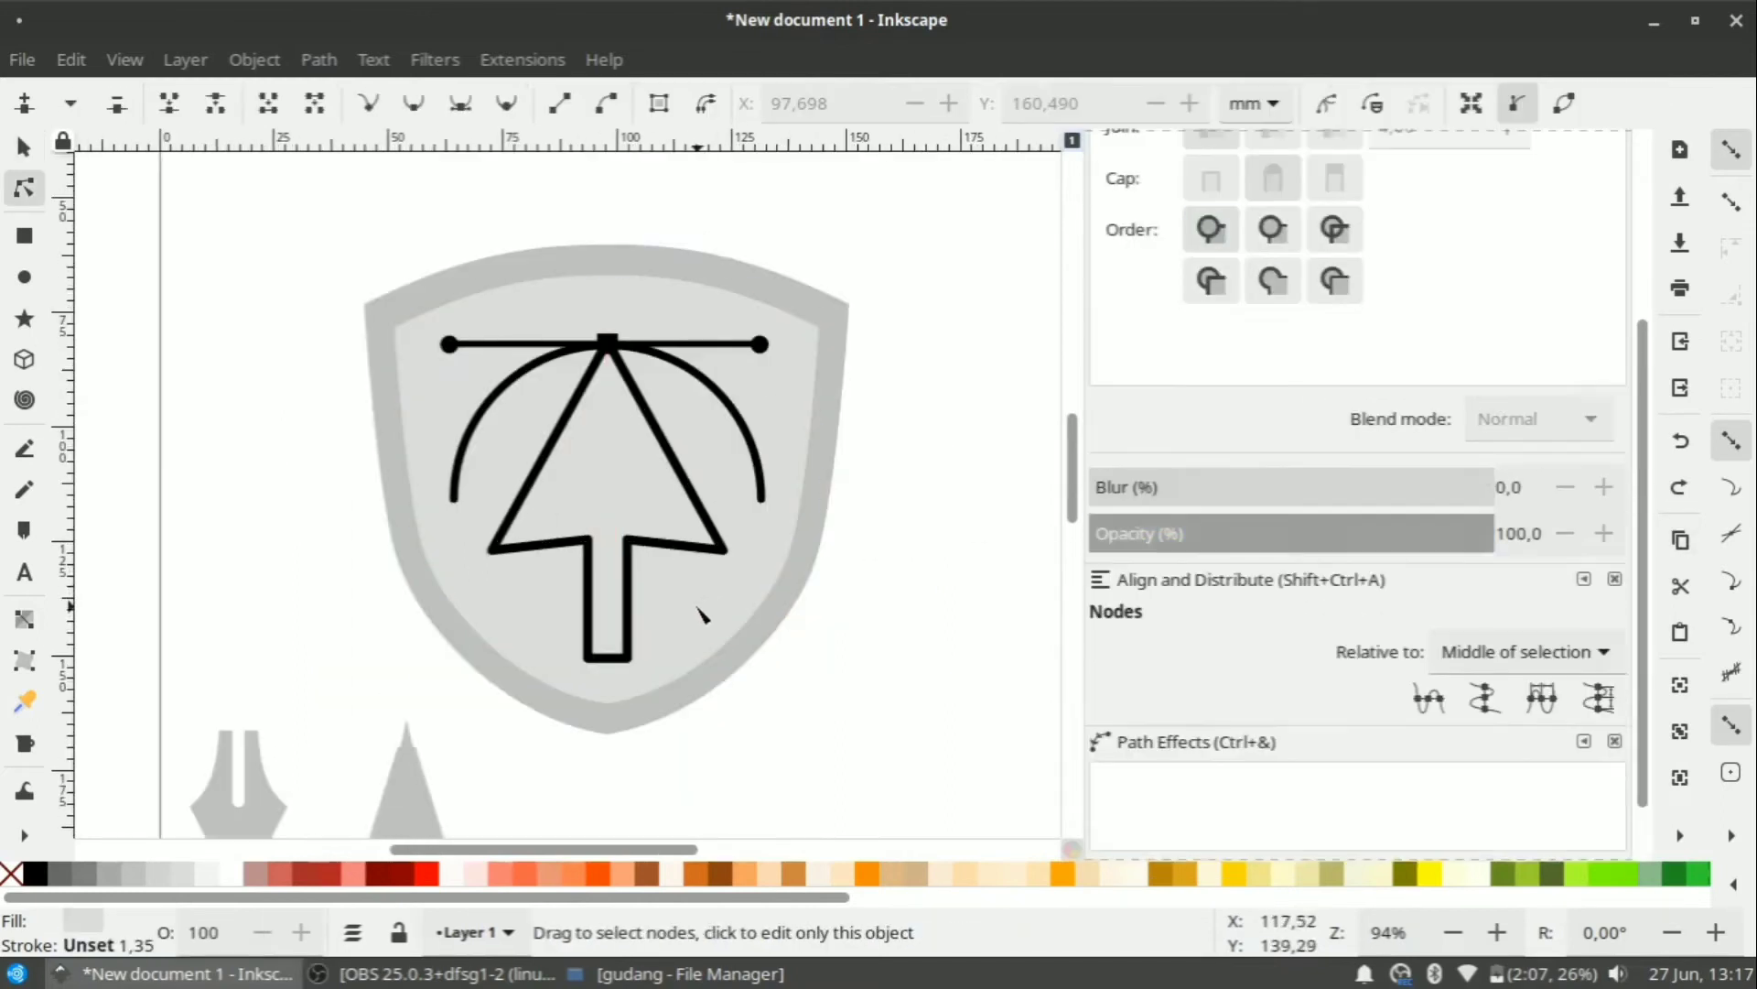
pyautogui.click(258, 60)
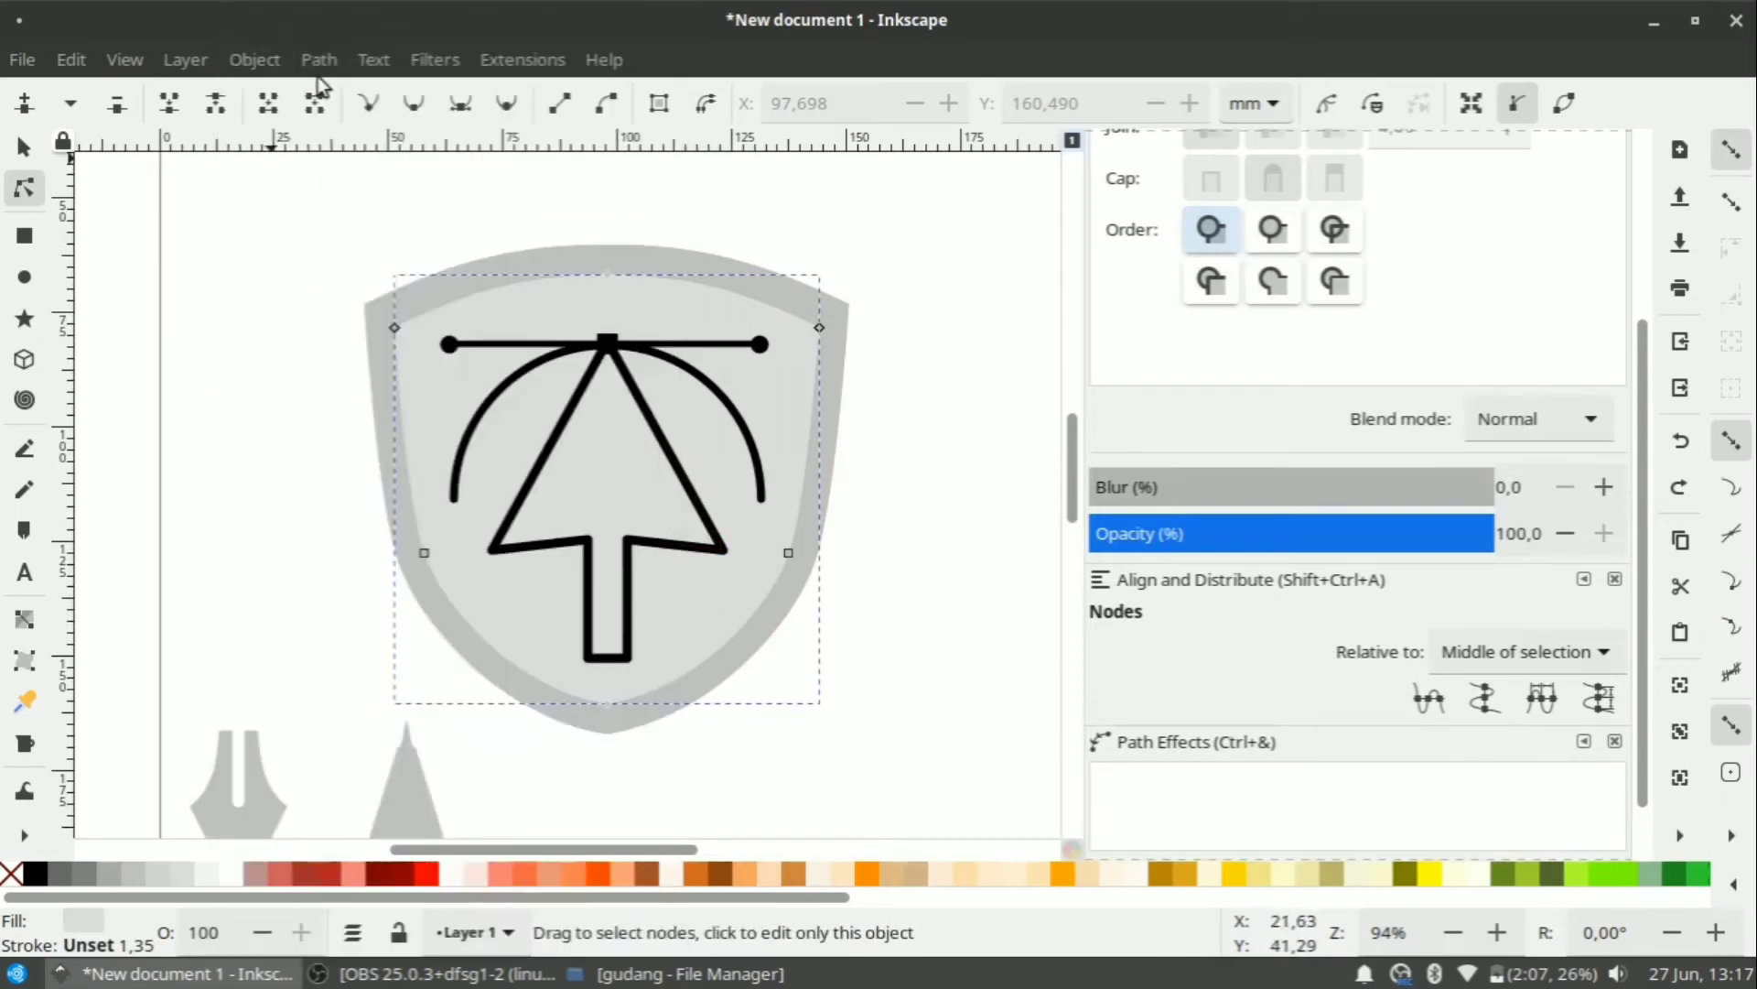
pyautogui.click(319, 61)
pyautogui.click(403, 478)
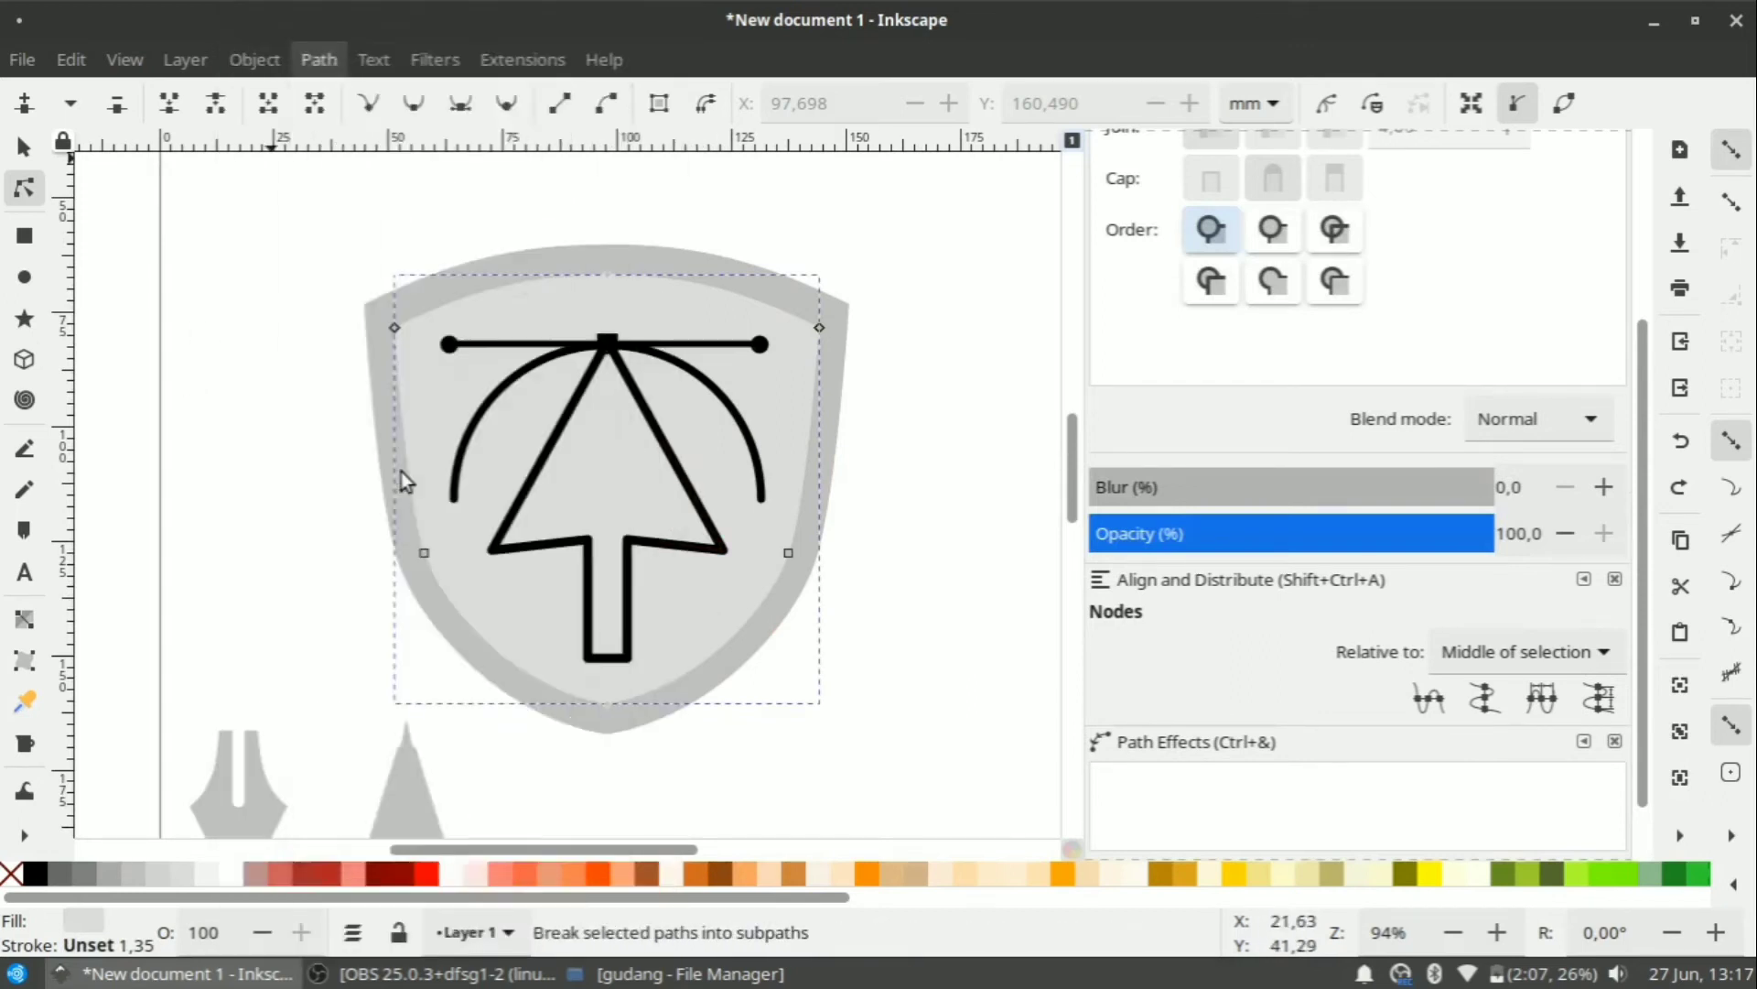
# Select the inner shield pieces and union them into one shape.
pyautogui.click(969, 283)
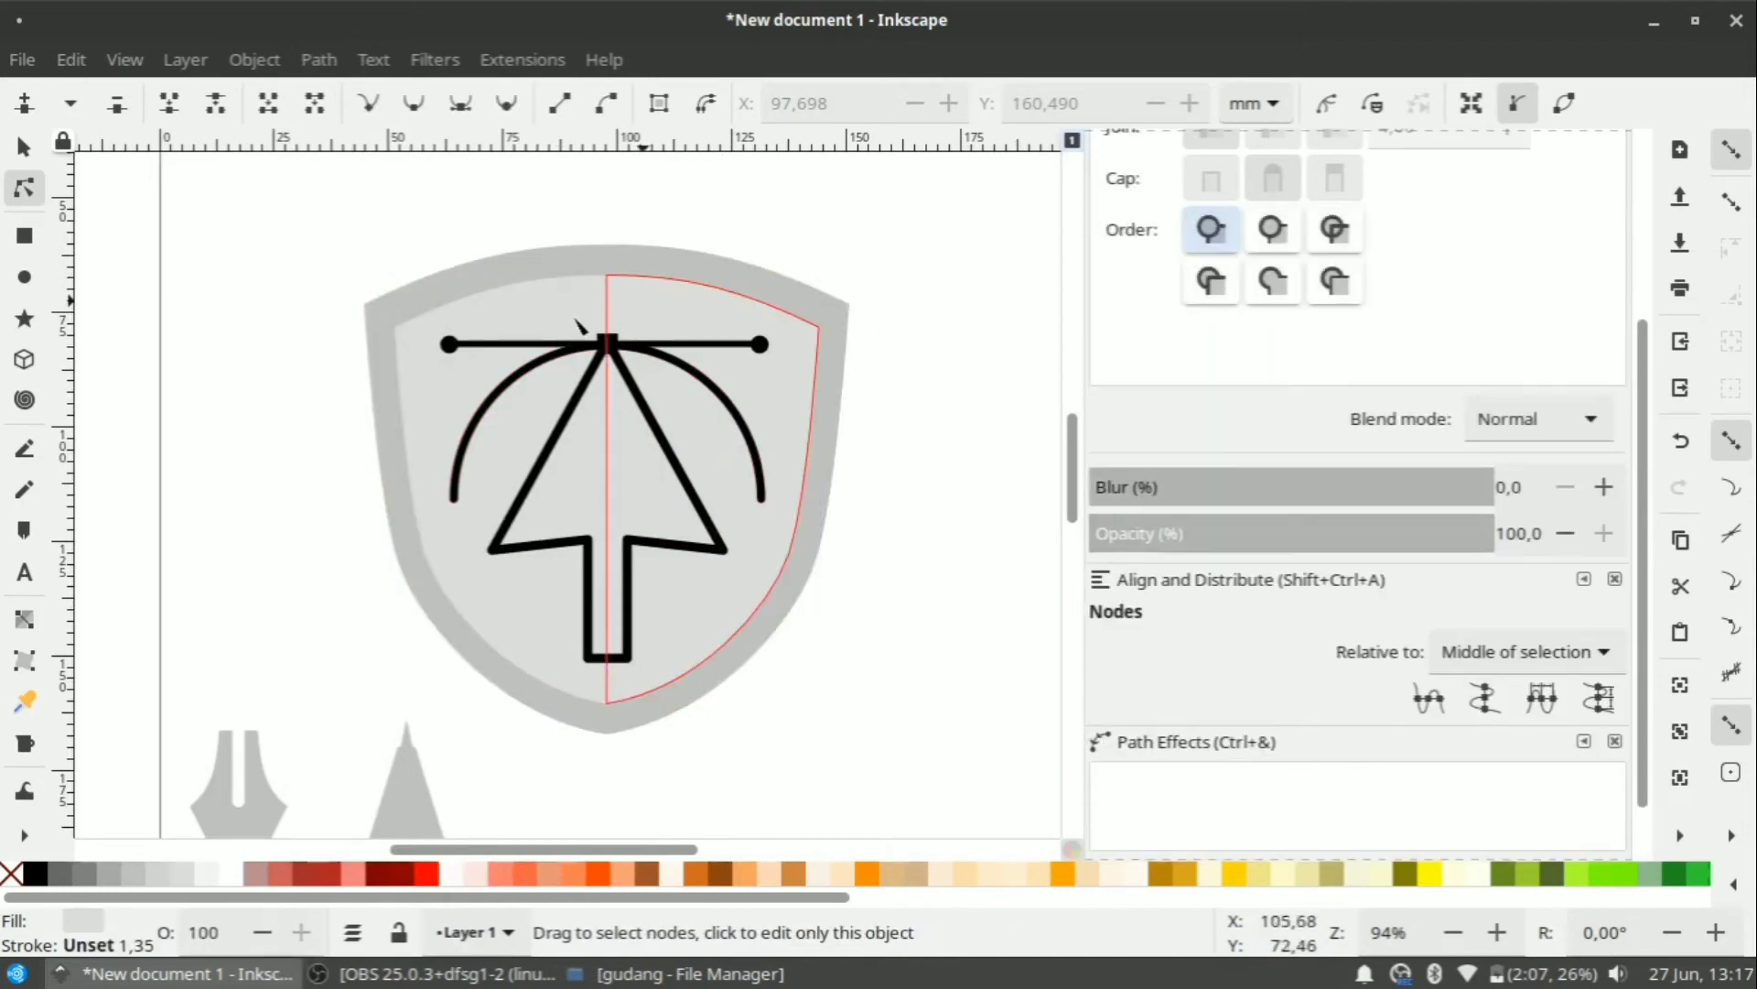
pyautogui.click(575, 319)
pyautogui.click(249, 58)
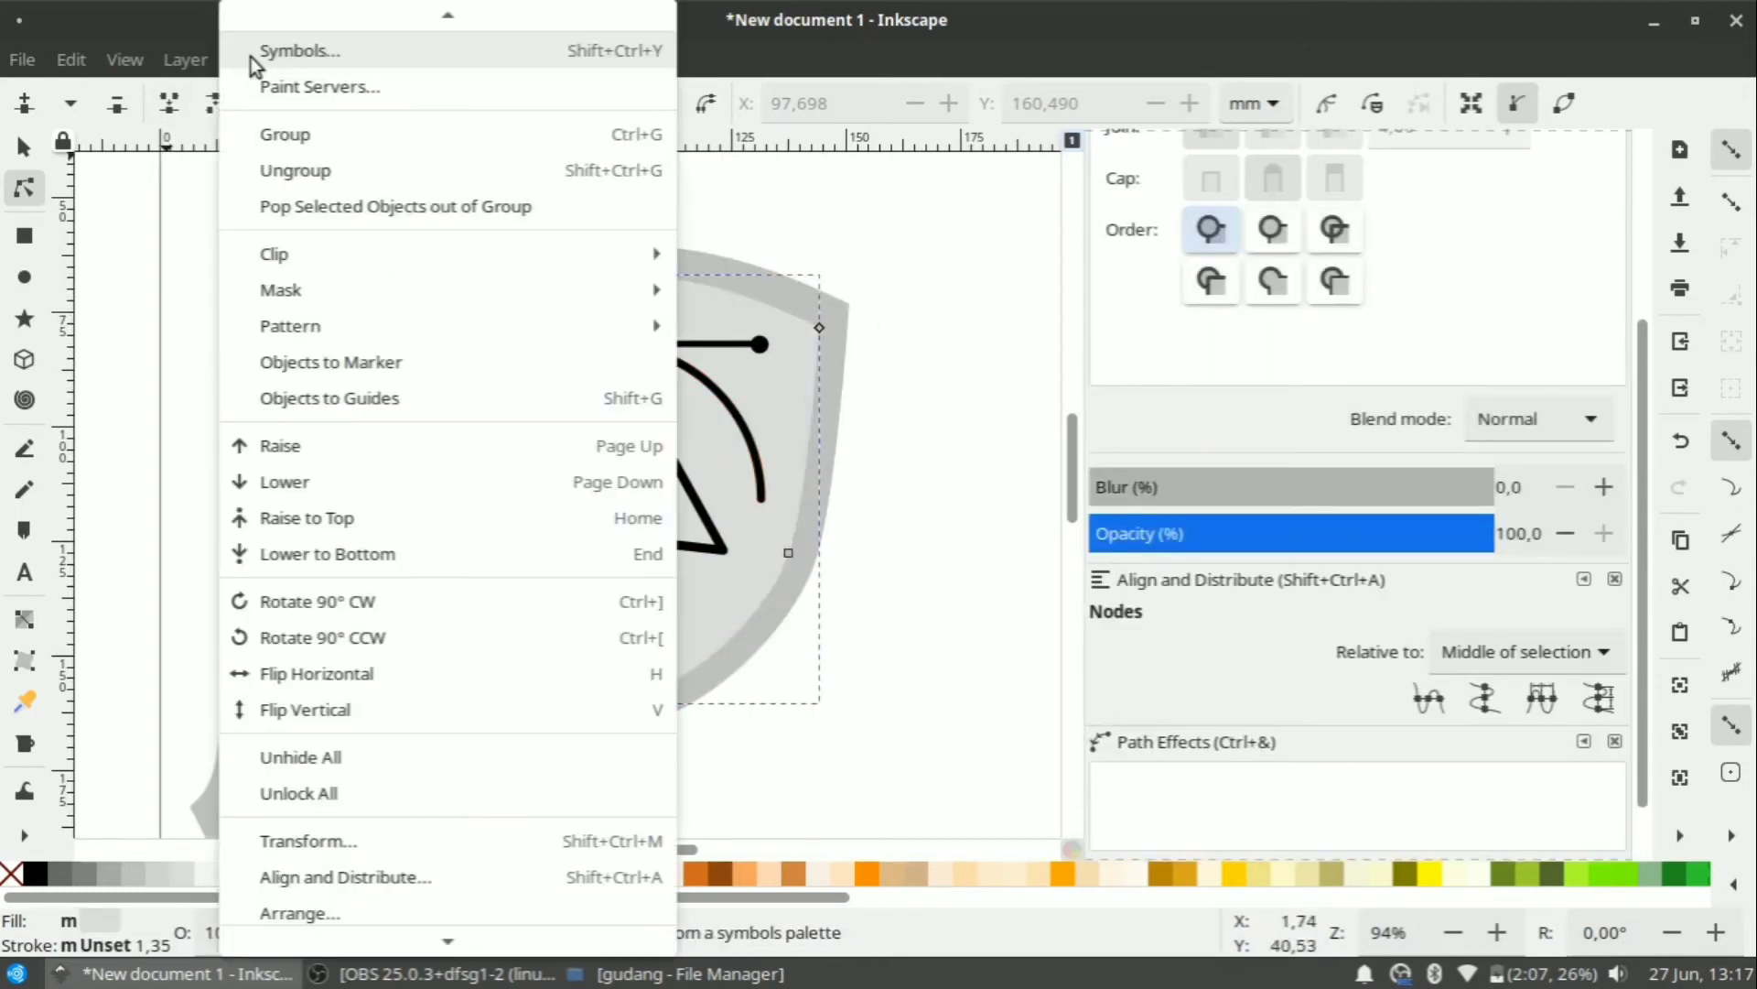
pyautogui.click(190, 25)
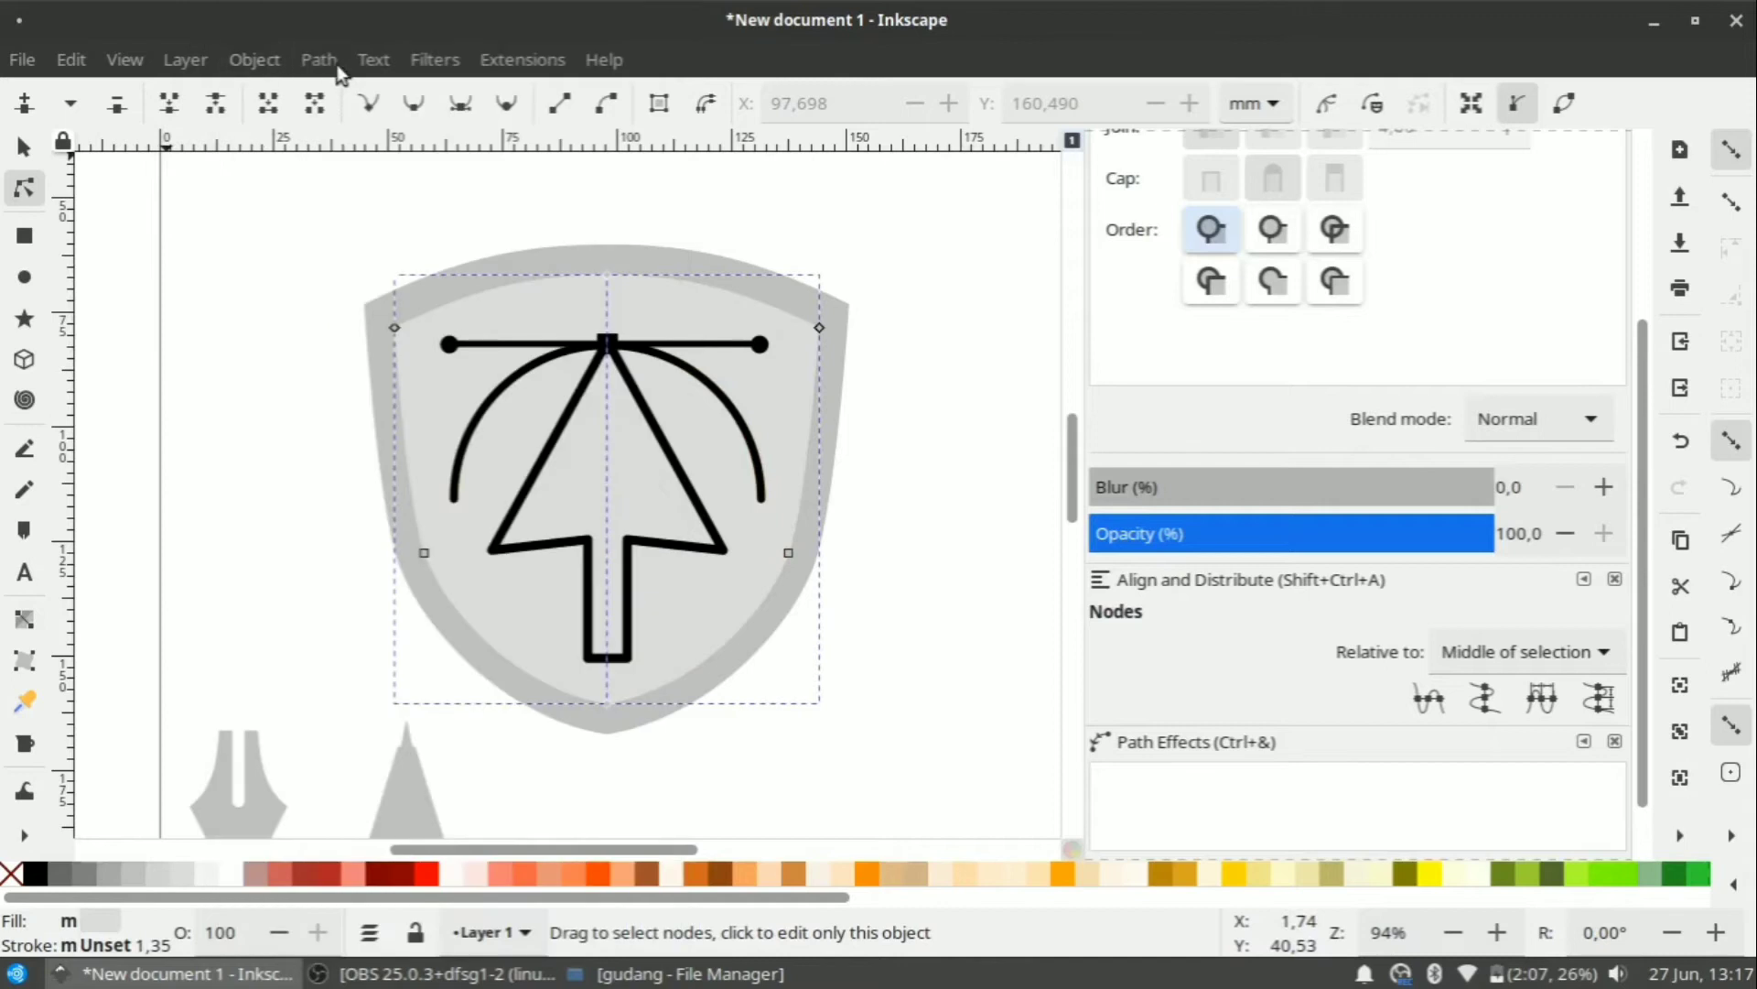
pyautogui.click(335, 67)
pyautogui.click(371, 226)
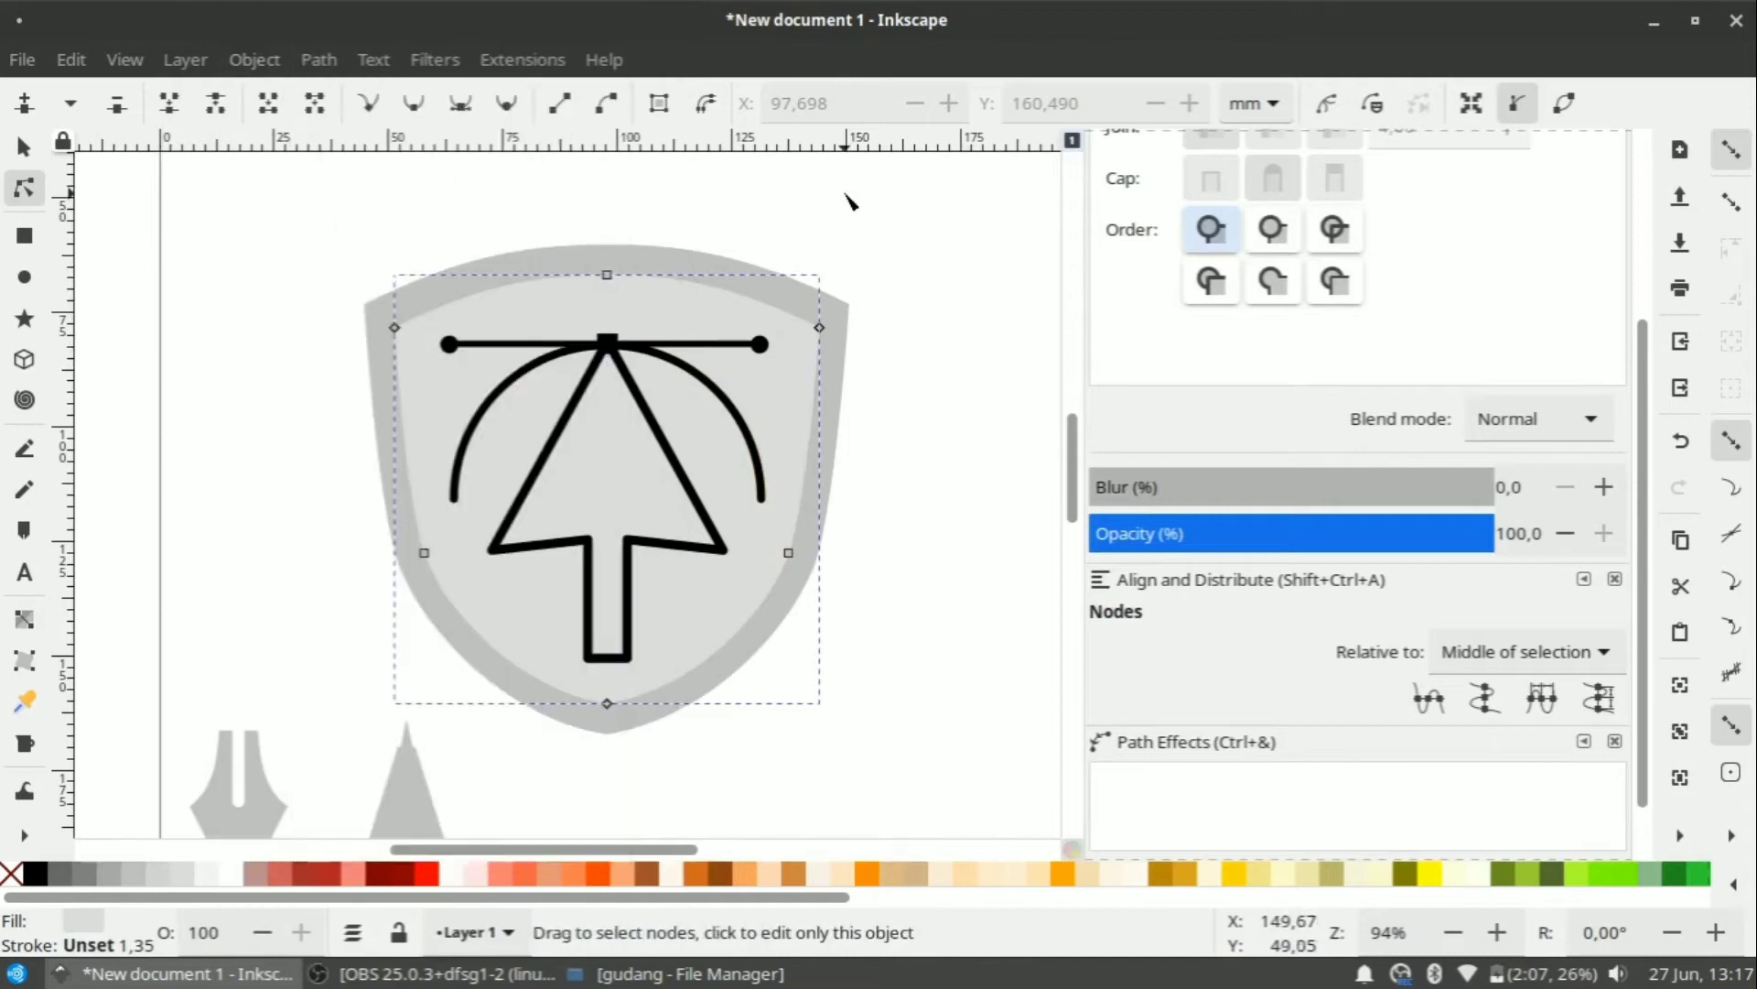
# Give the merged inner shield a thin black outline of width 1,35.
pyautogui.keyDown('shift'); pyautogui.click(43, 876); pyautogui.keyUp('shift')
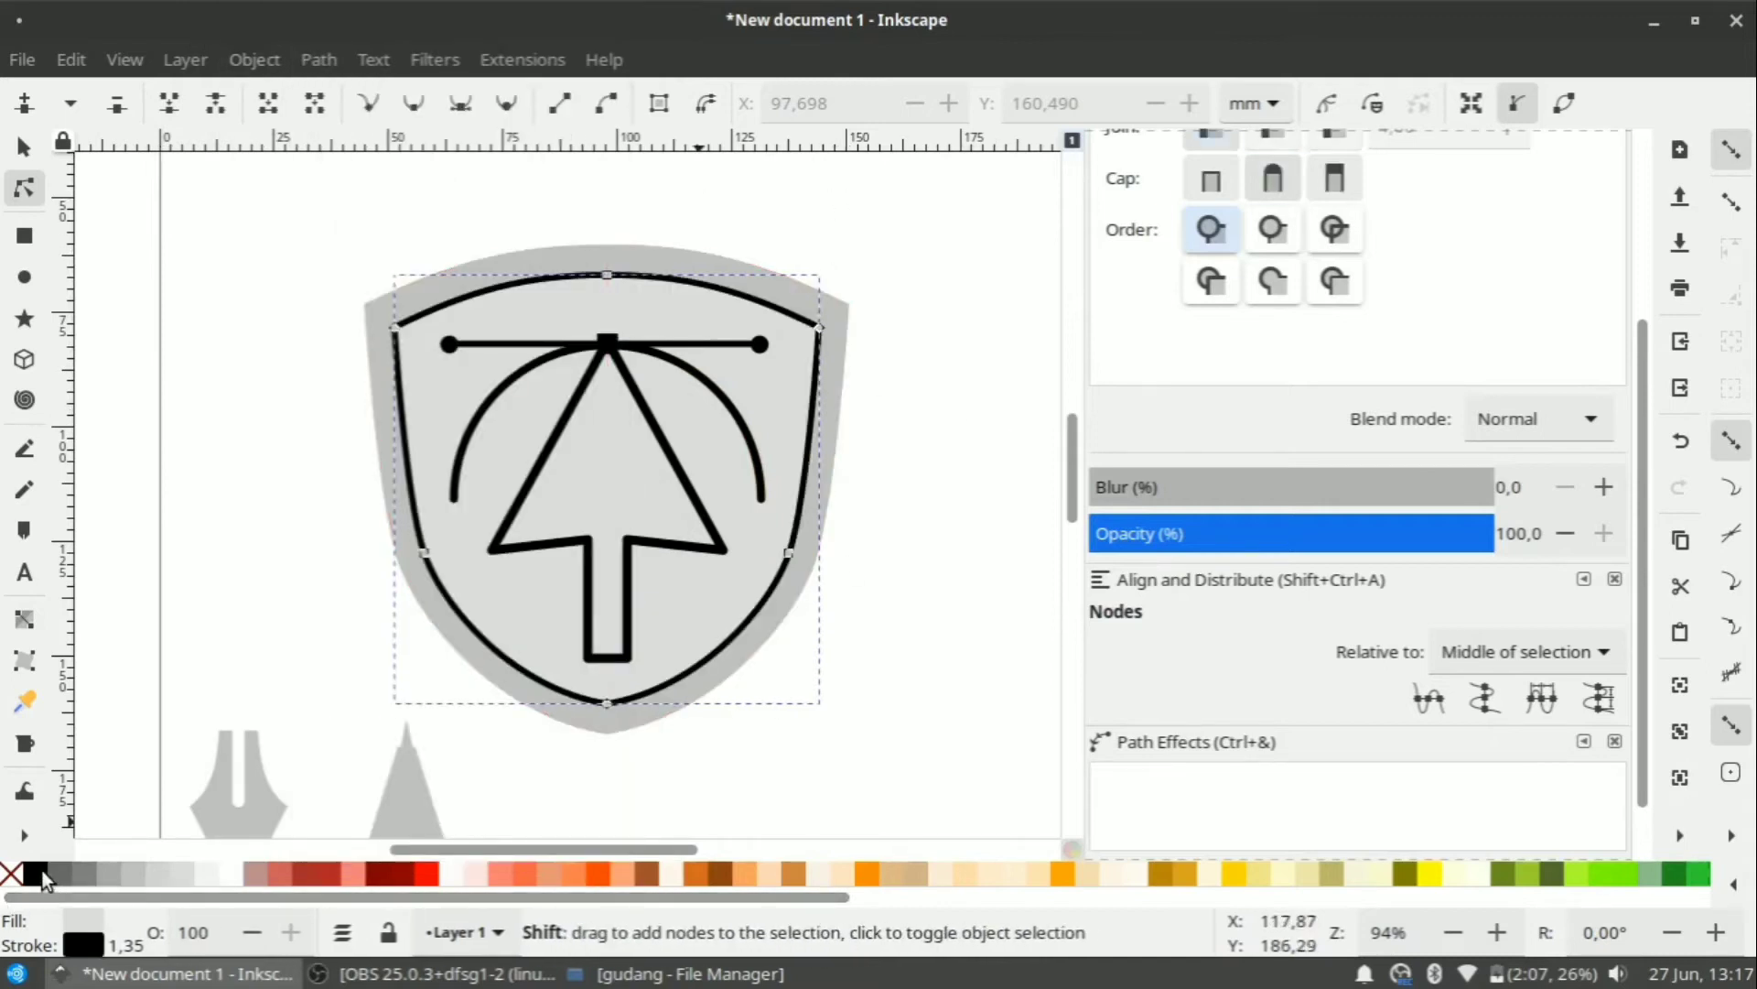
pyautogui.click(884, 581)
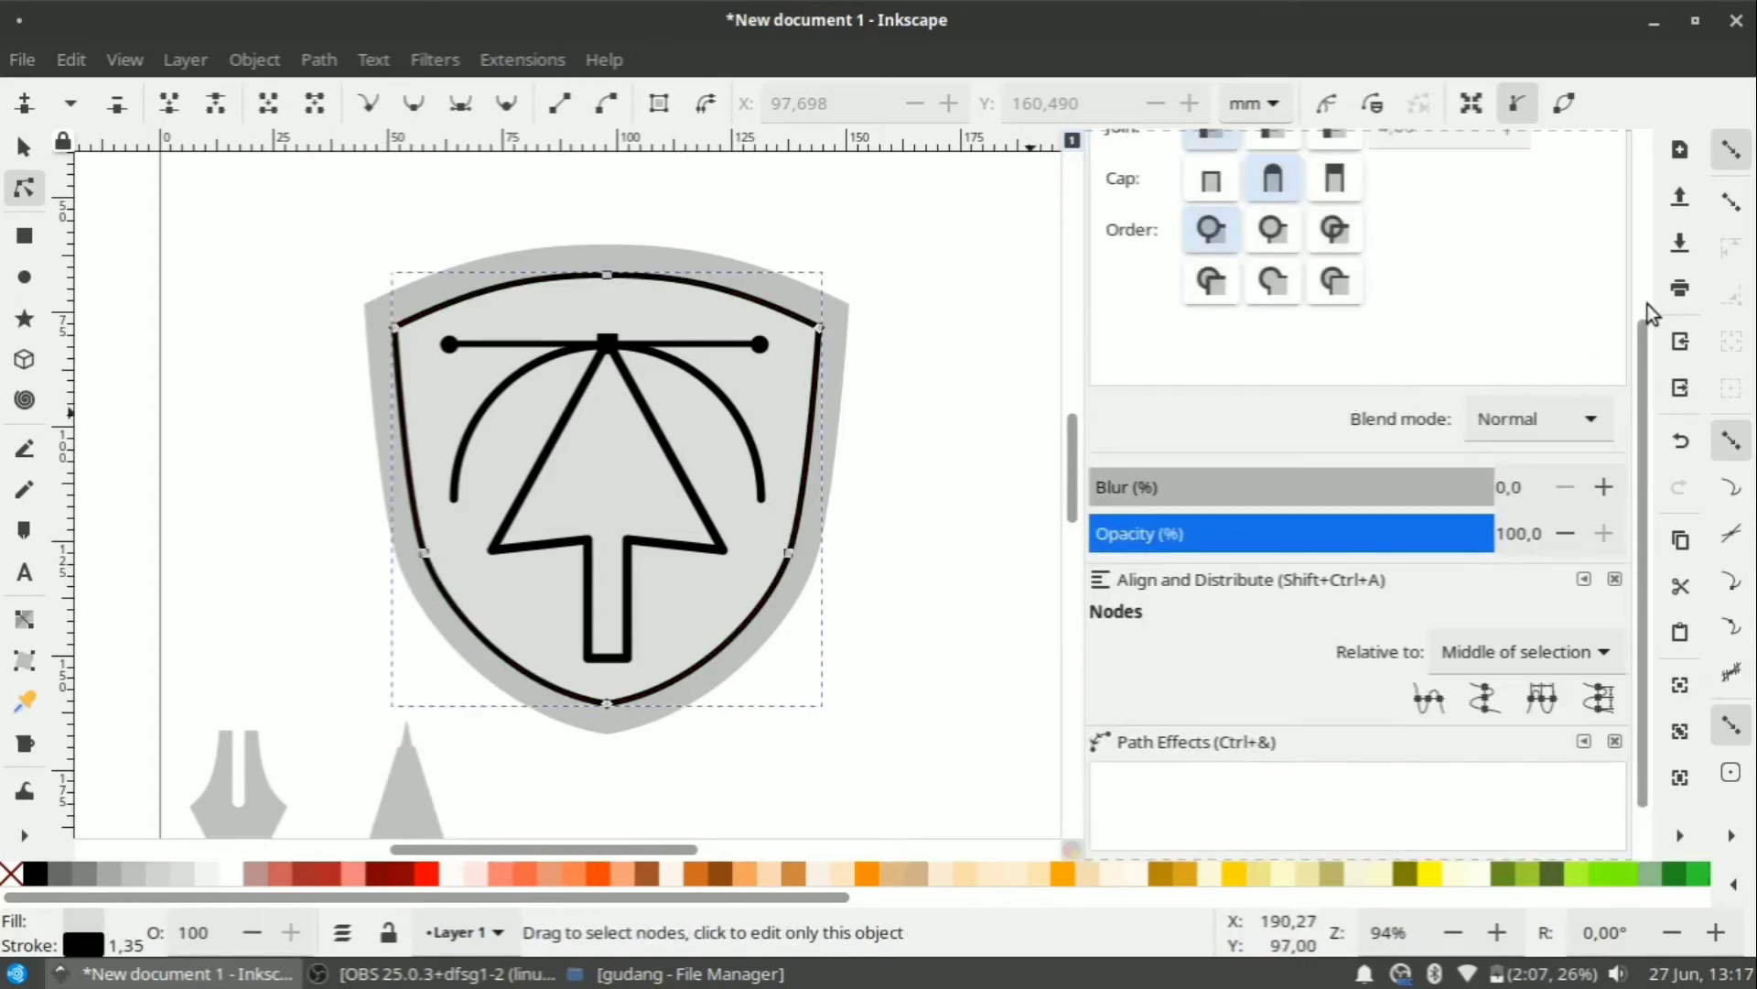
pyautogui.moveTo(1644, 331); pyautogui.dragTo(1615, 111)
# Thicken the inner shield's outline width to 2 mm.
pyautogui.moveTo(1264, 245); pyautogui.dragTo(1116, 252)
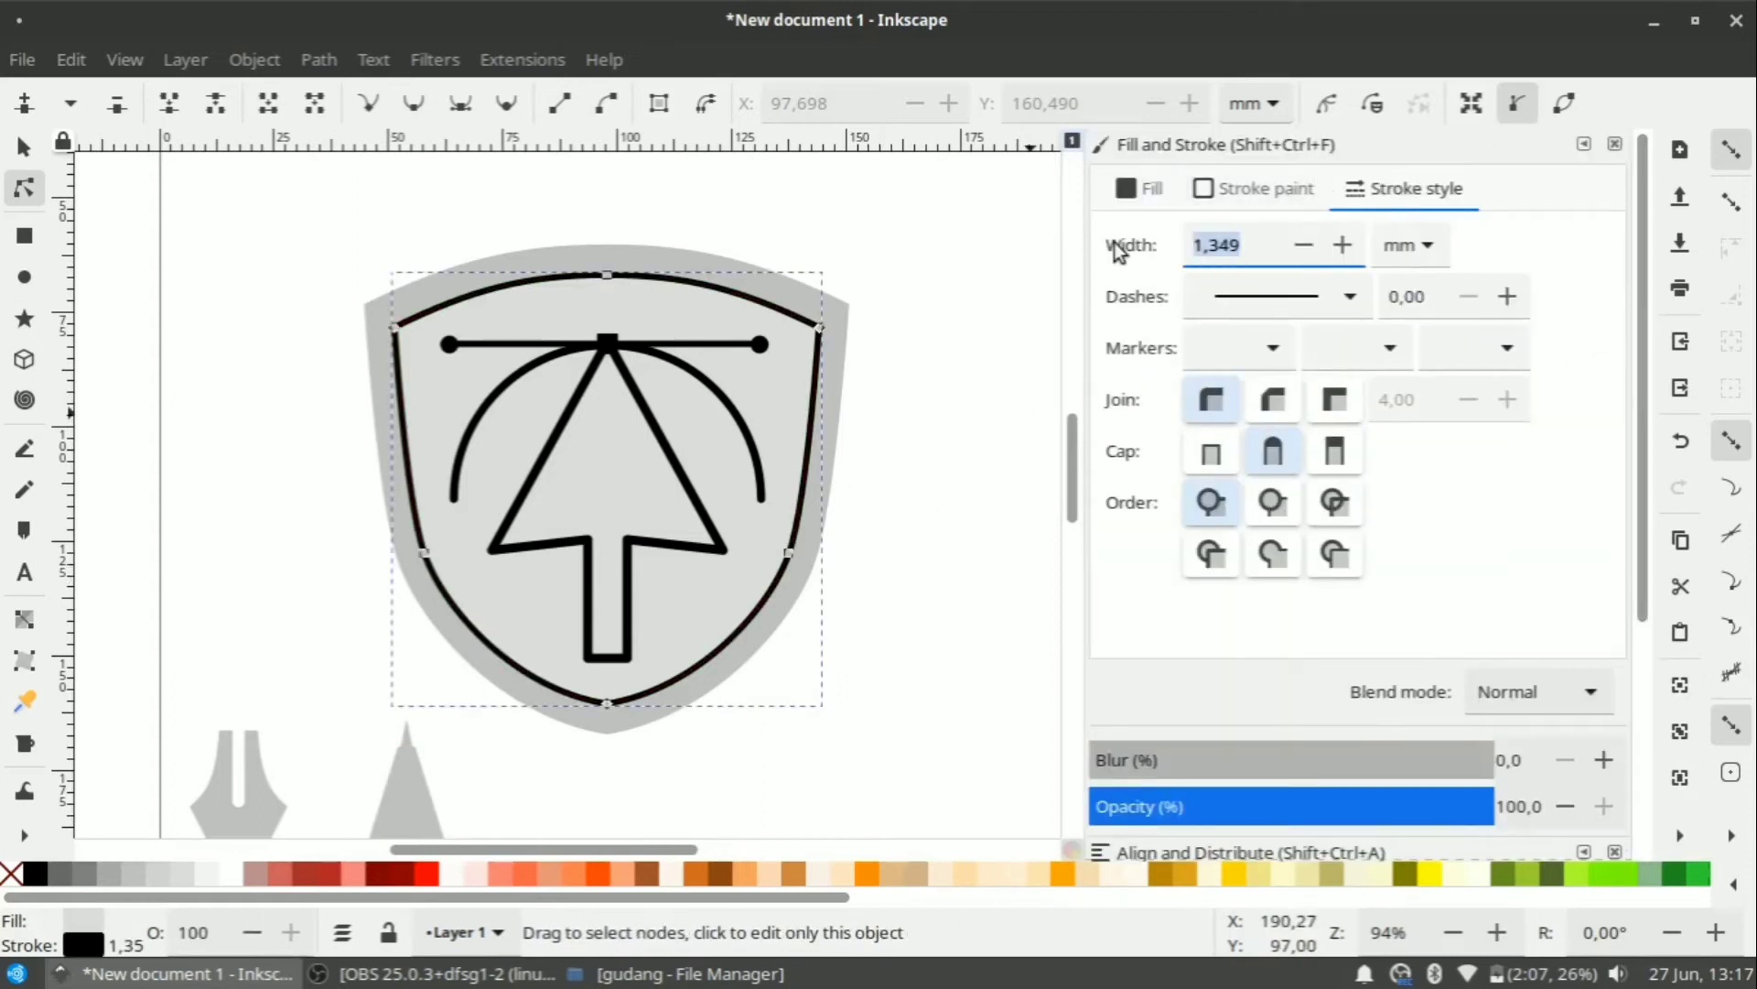
pyautogui.press('Return')
pyautogui.click(842, 410)
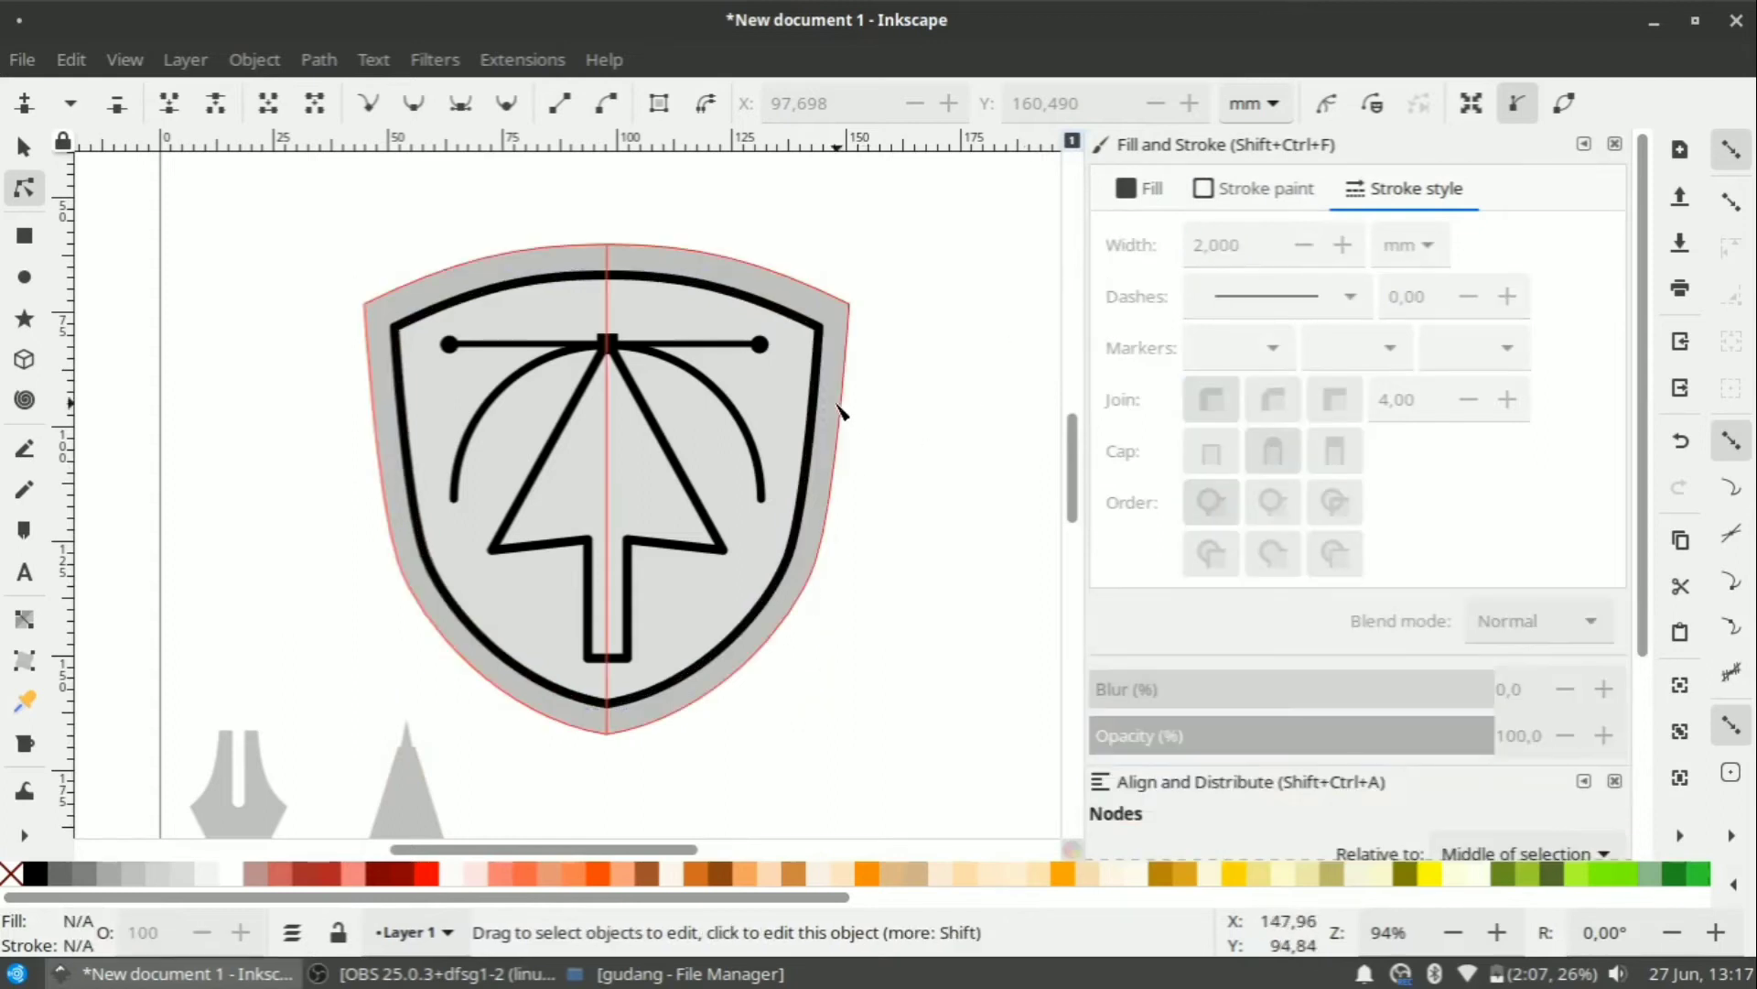
# Give the outer grey shield a flat black outline 2 mm wide.
pyautogui.moveTo(1174, 255); pyautogui.dragTo(1028, 261)
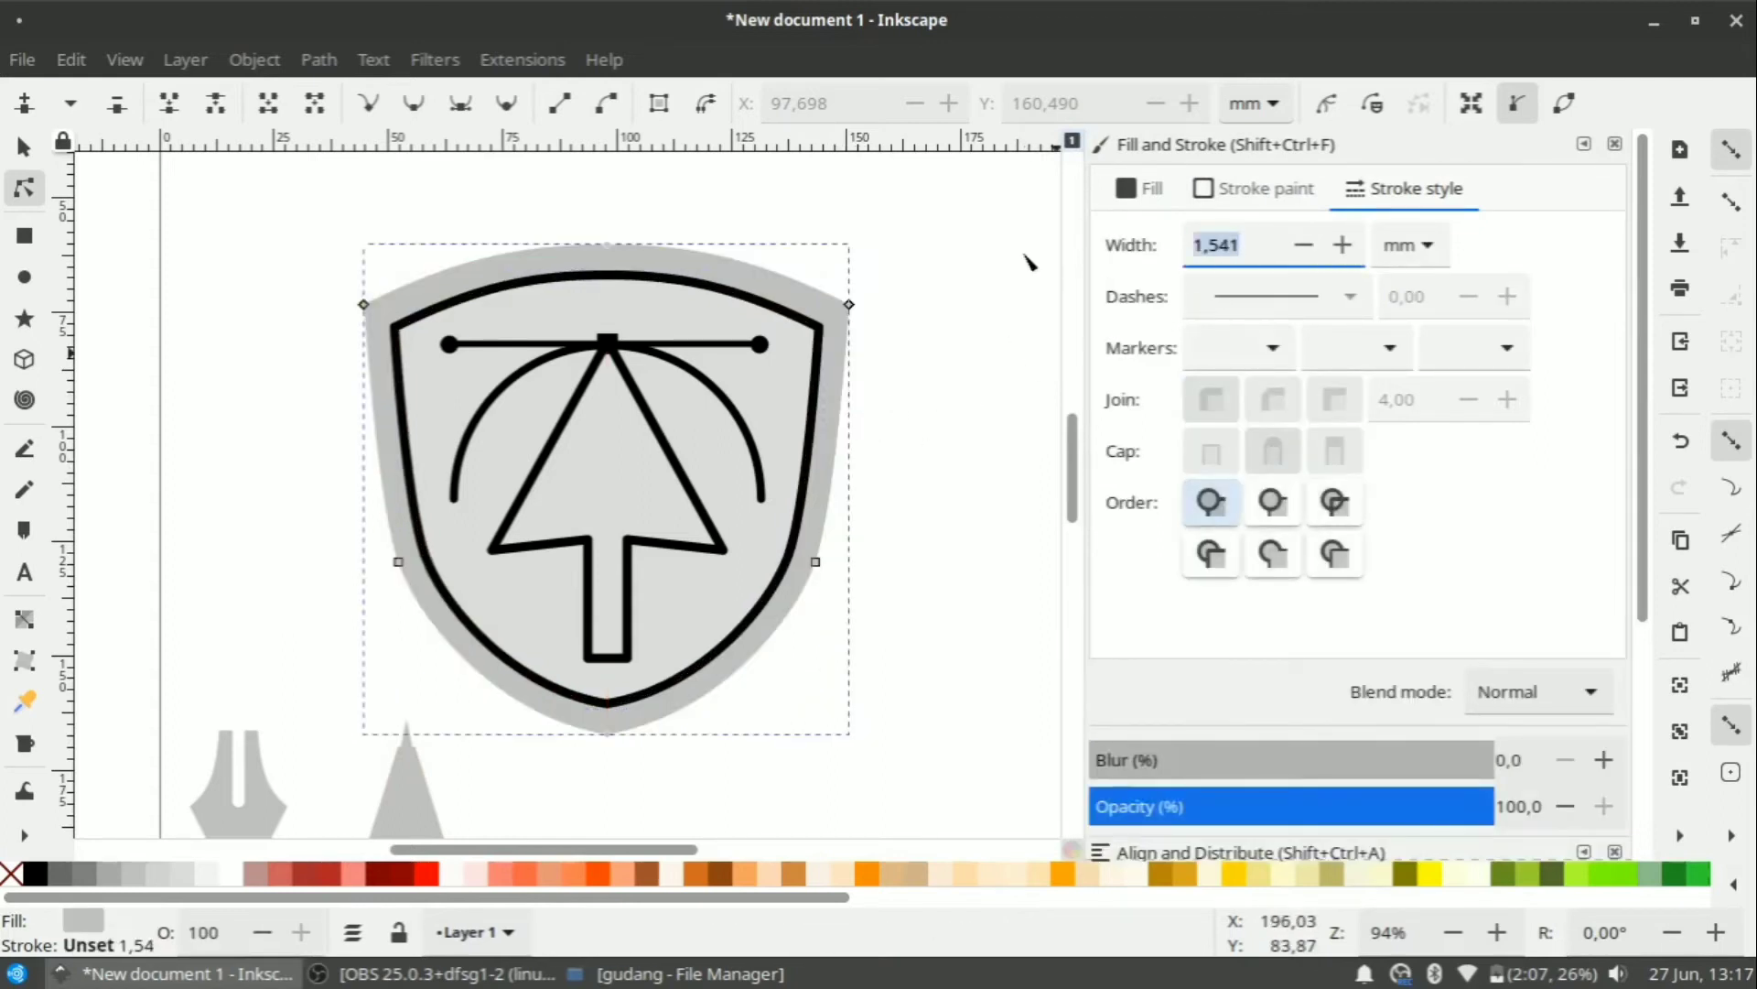
pyautogui.click(1220, 203)
pyautogui.click(1168, 242)
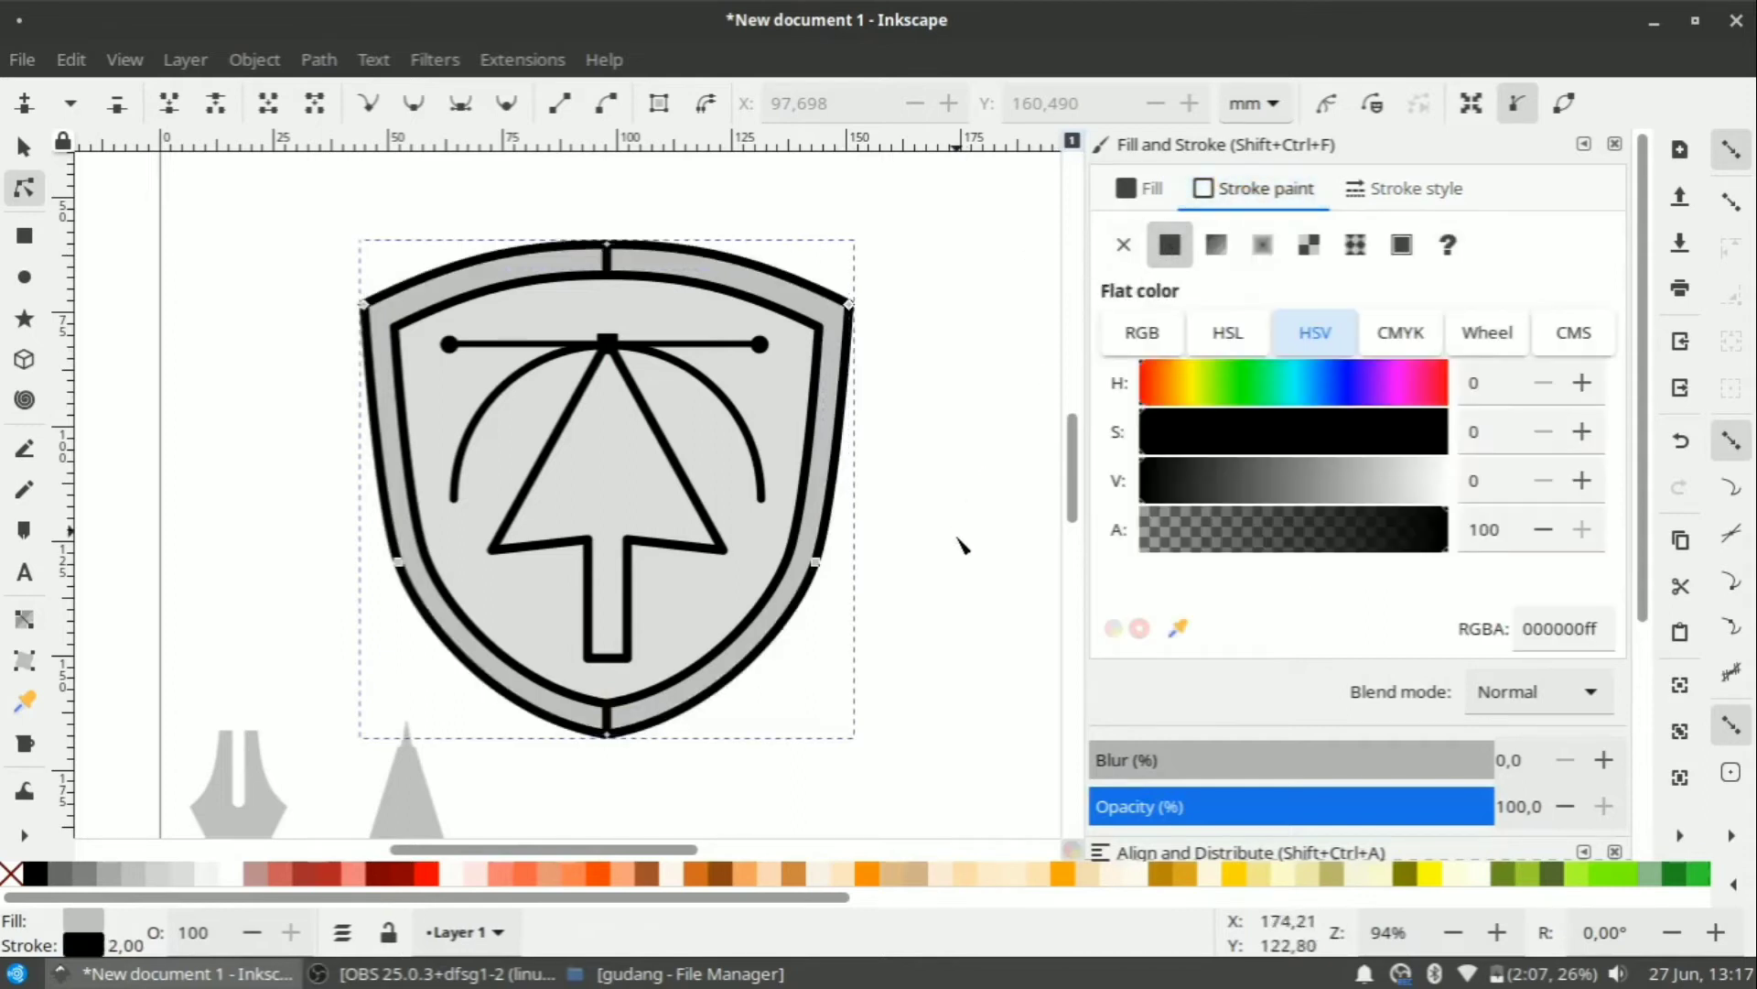
# Re-select the outer shield to check its black outline.
pyautogui.click(961, 544)
pyautogui.scroll(-1, 902, 380)
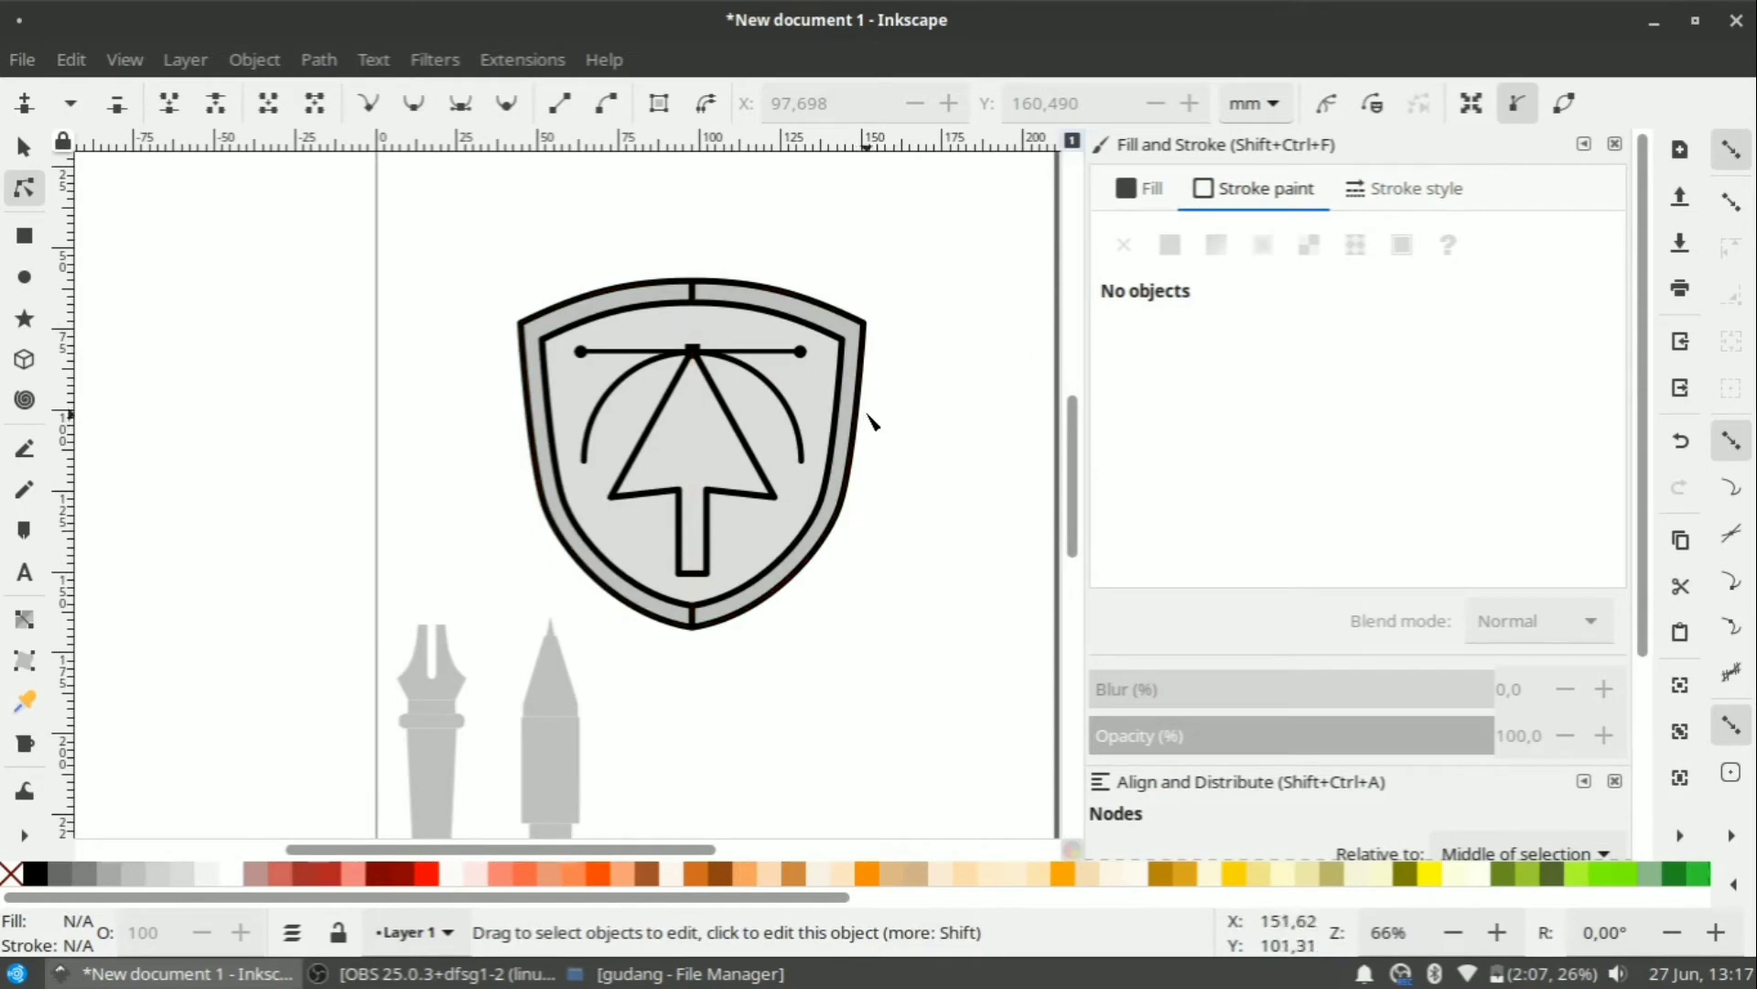
pyautogui.click(825, 306)
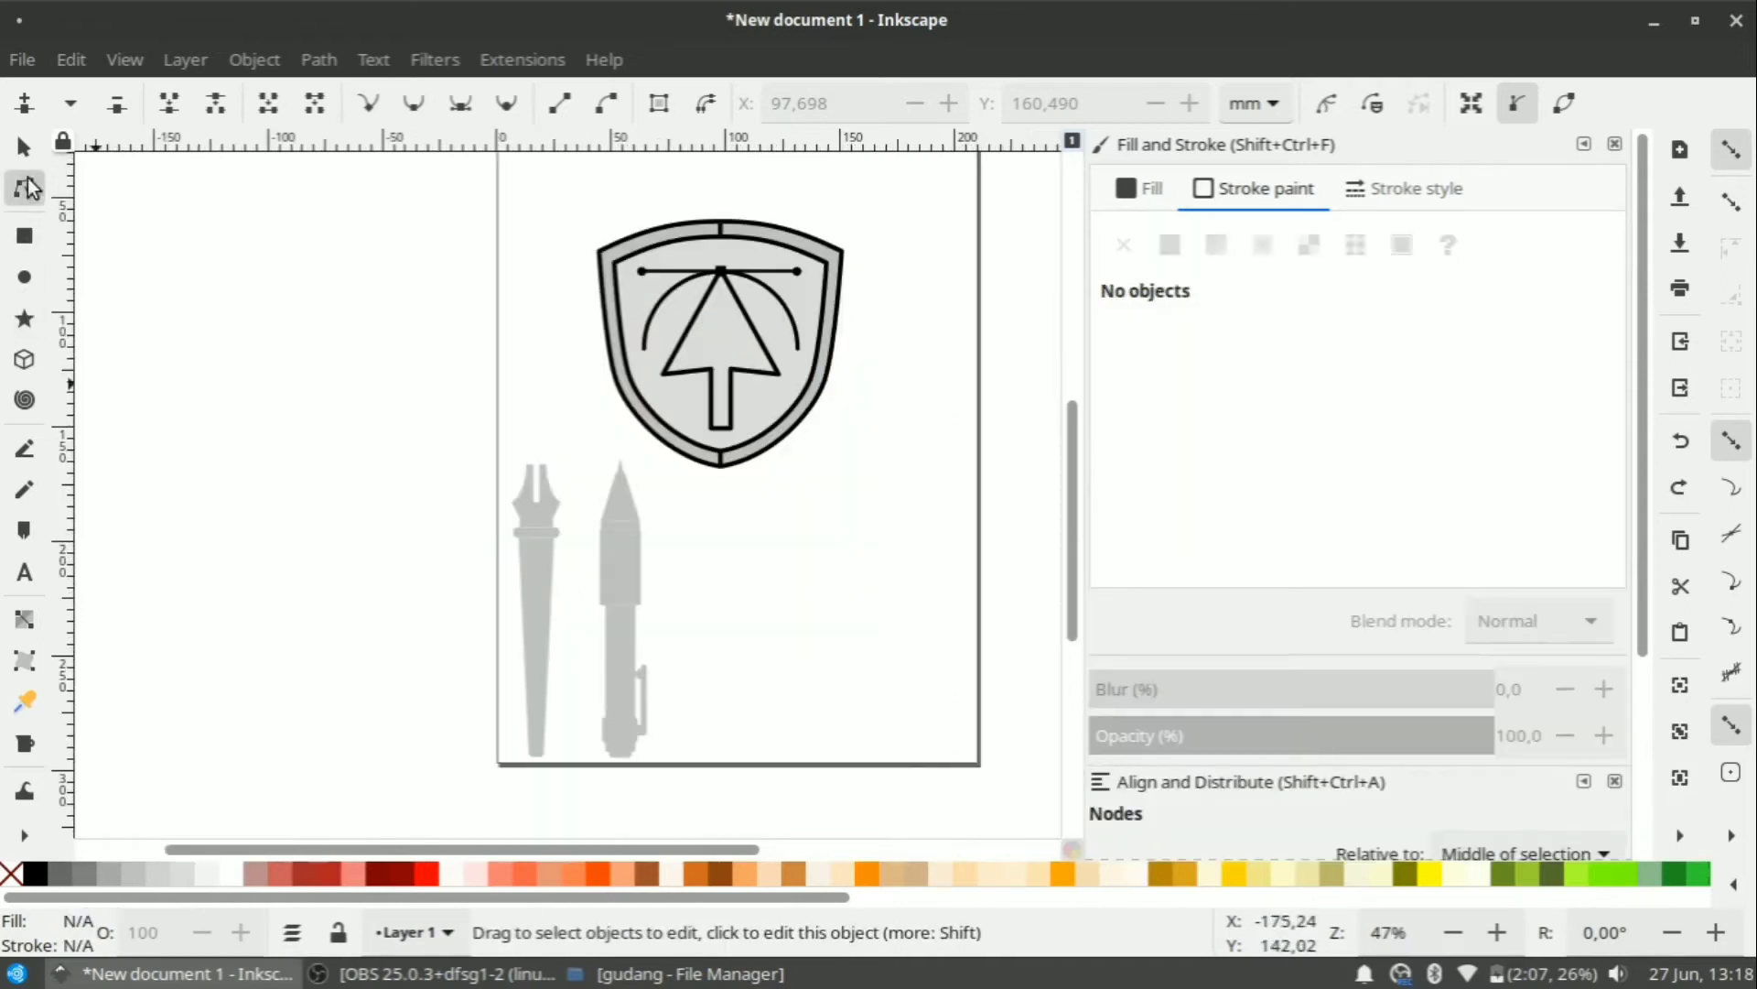
pyautogui.click(24, 149)
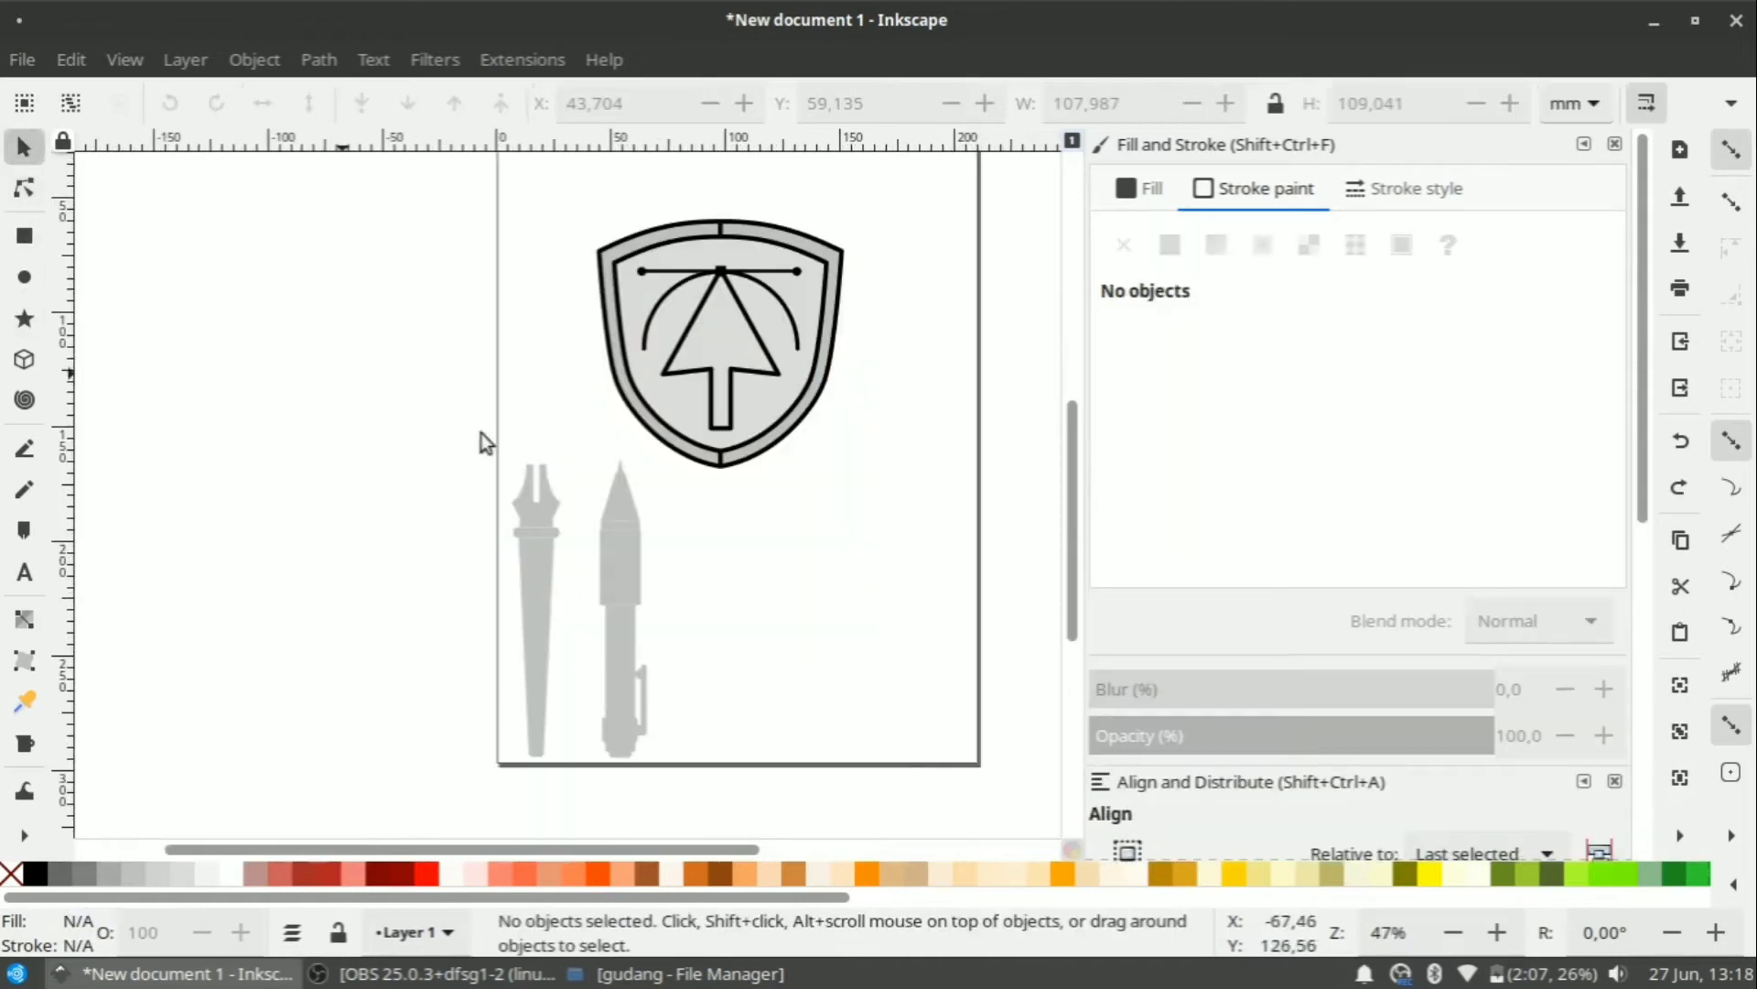
# Duplicate the left pen shape and place the copy beside the page.
pyautogui.moveTo(463, 414)
pyautogui.mouseDown()
pyautogui.moveTo(568, 803)
pyautogui.moveTo(564, 747)
pyautogui.mouseUp()
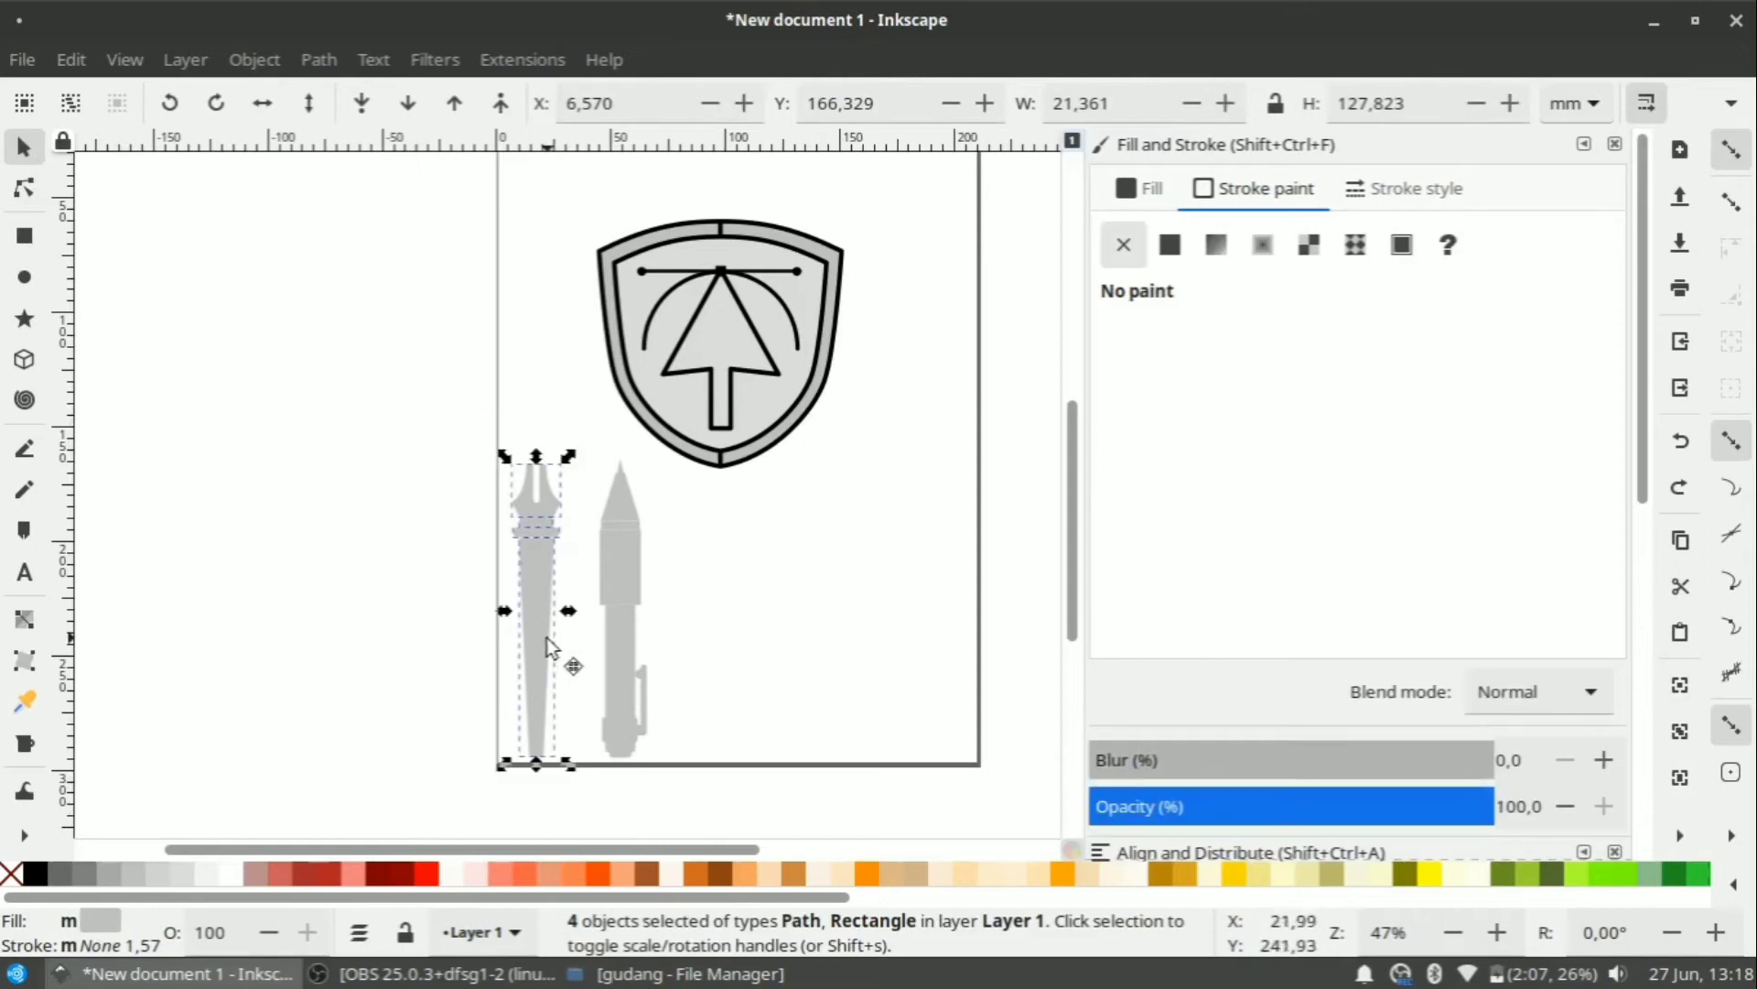
pyautogui.moveTo(549, 645); pyautogui.dragTo(375, 588)
pyautogui.rightClick(556, 618)
pyautogui.click(640, 287)
pyautogui.click(185, 59)
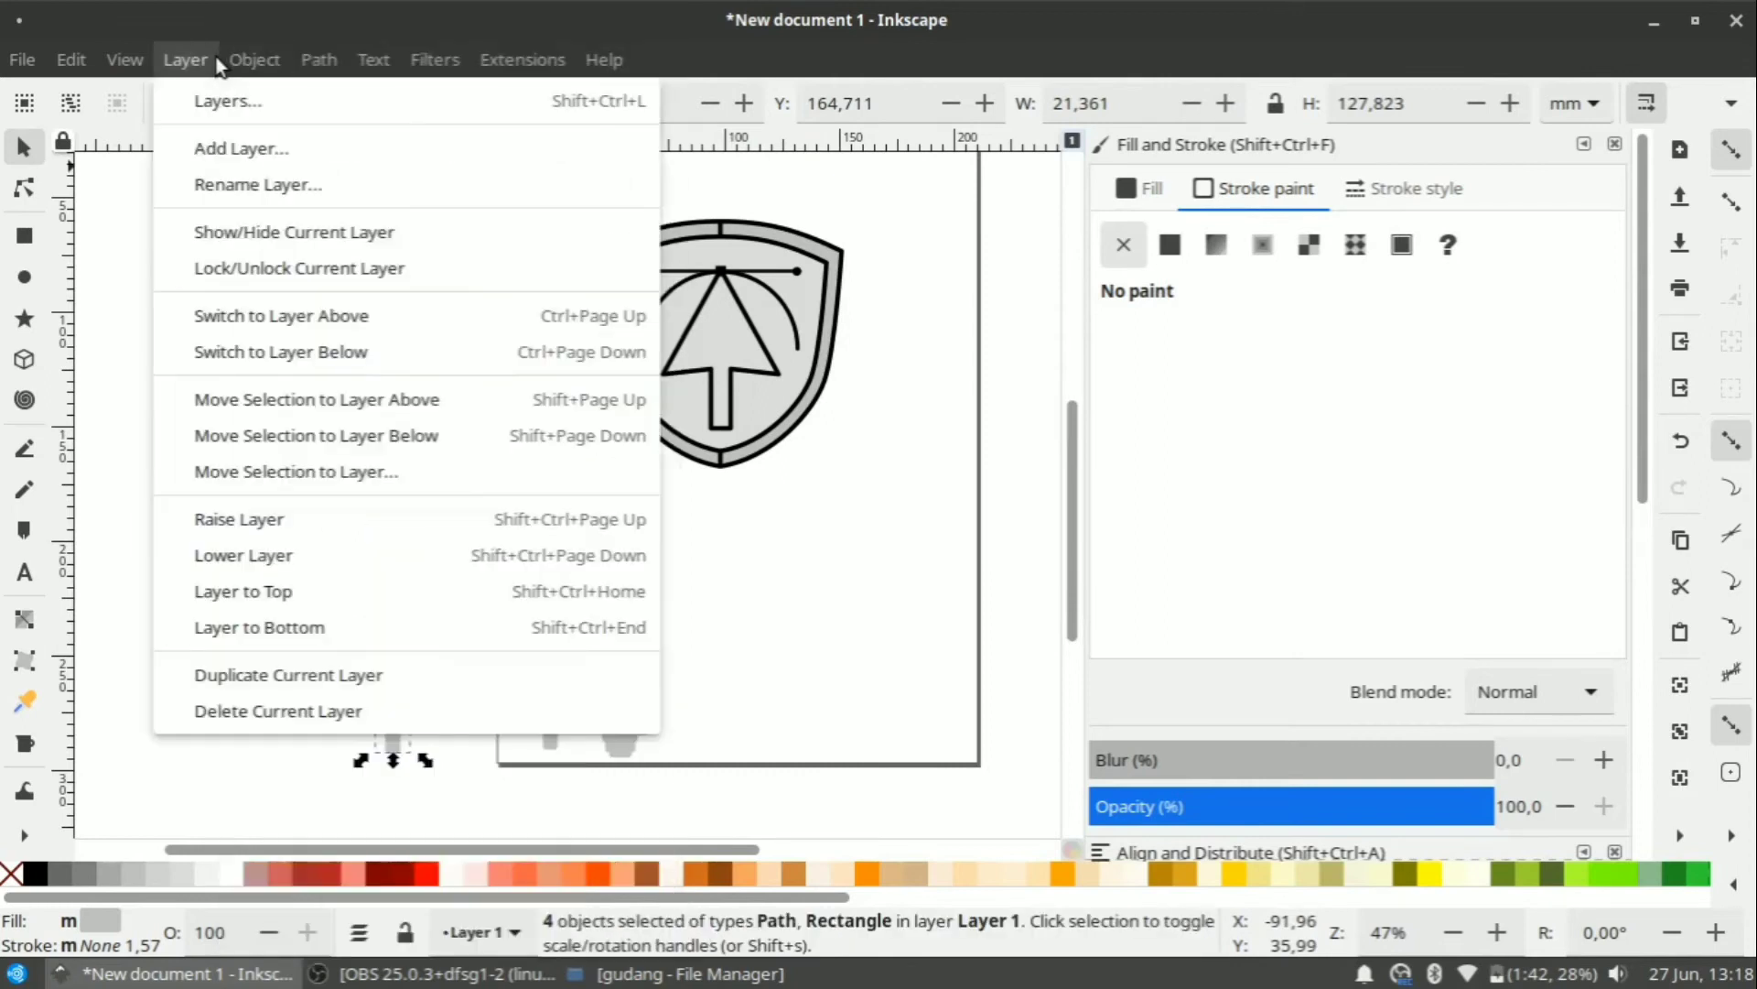
pyautogui.click(859, 32)
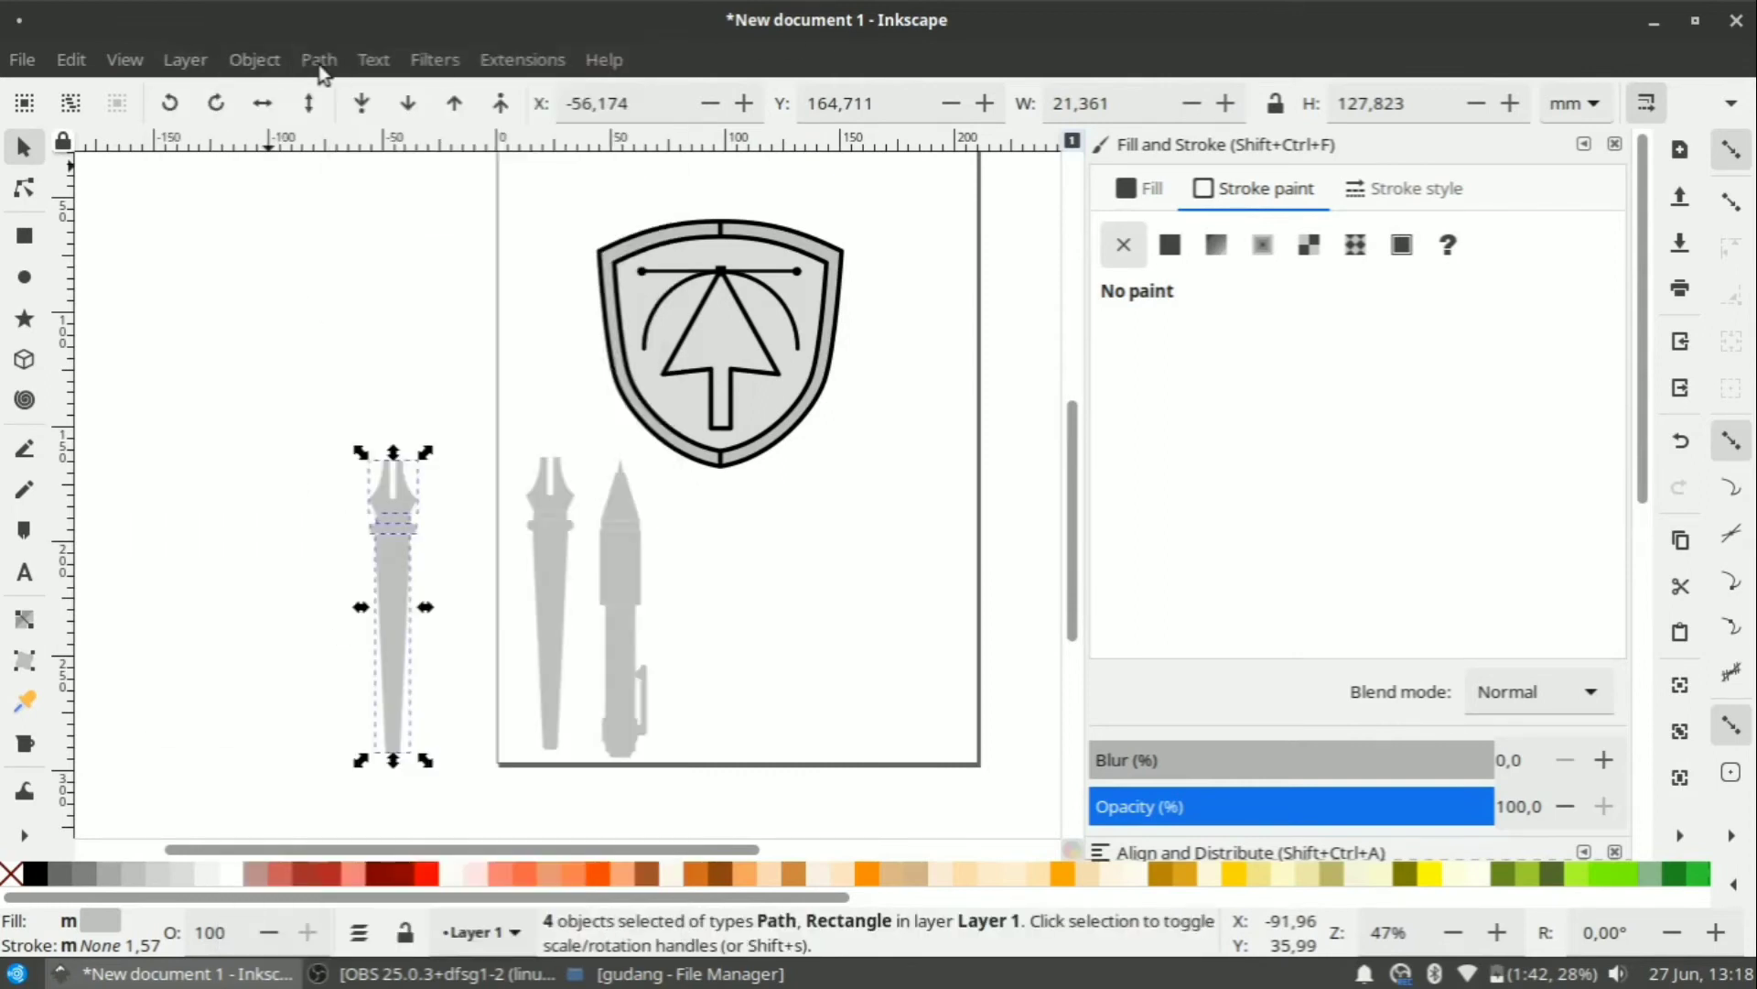
# Union the four pen parts into one shape with a 2 mm black outline.
pyautogui.click(318, 60)
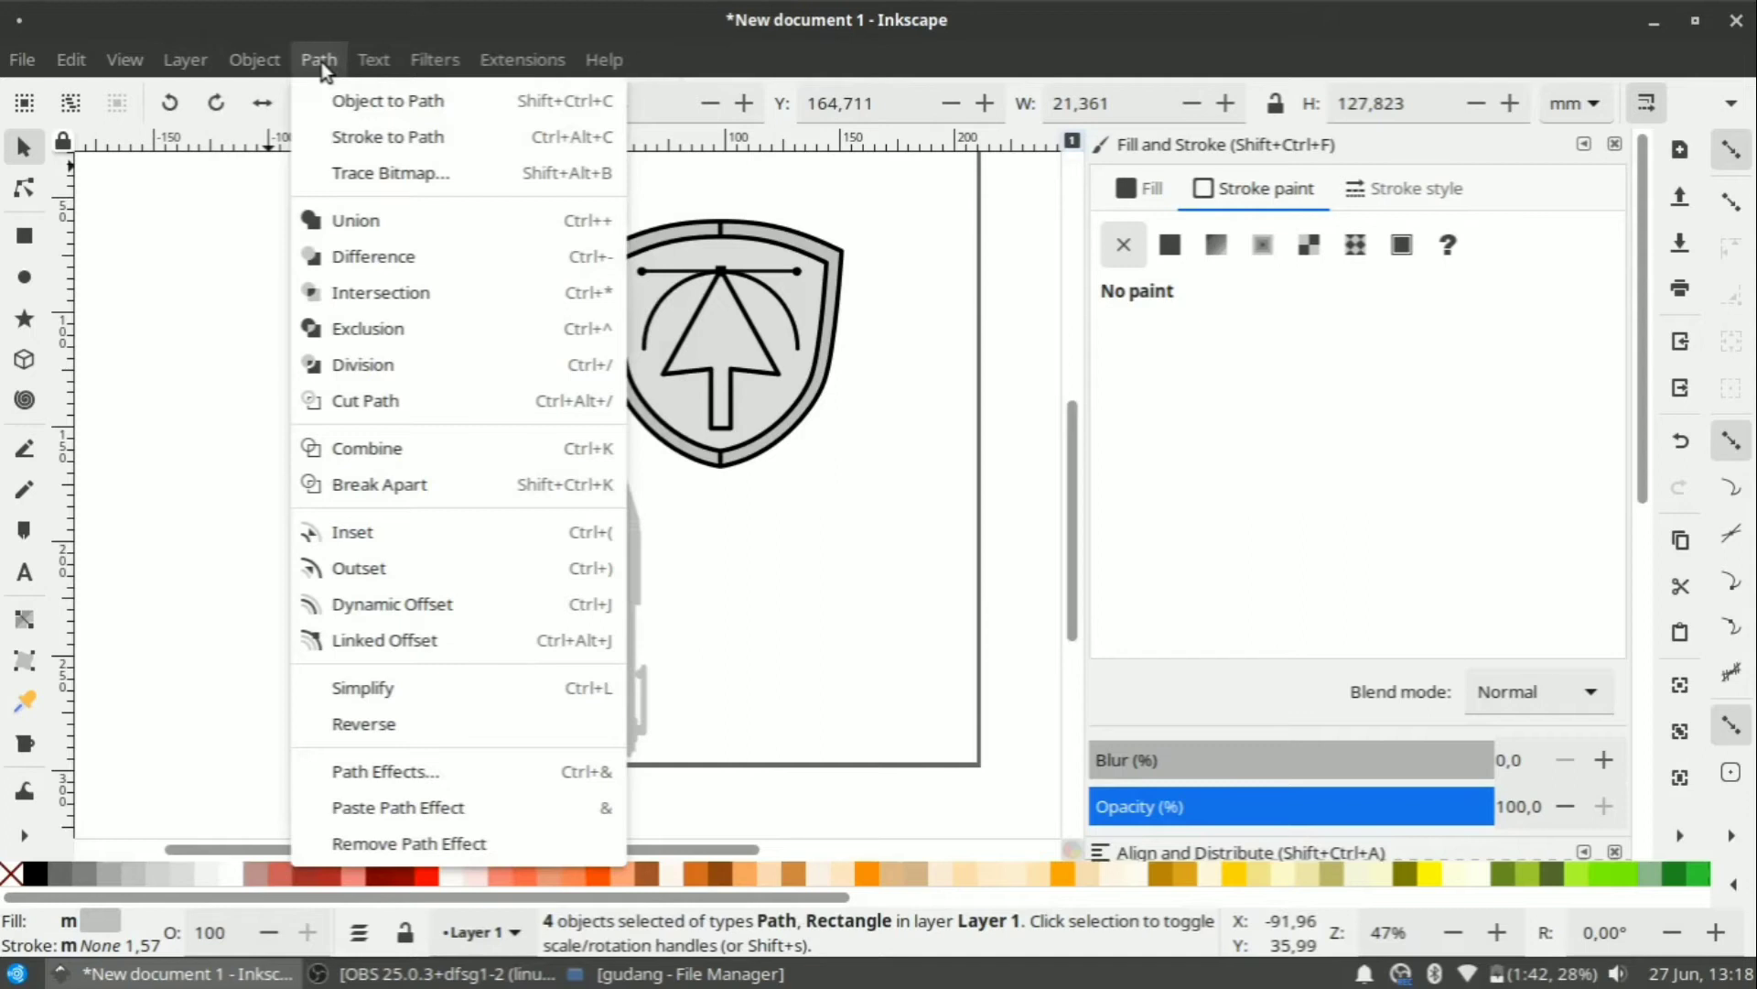
pyautogui.click(355, 221)
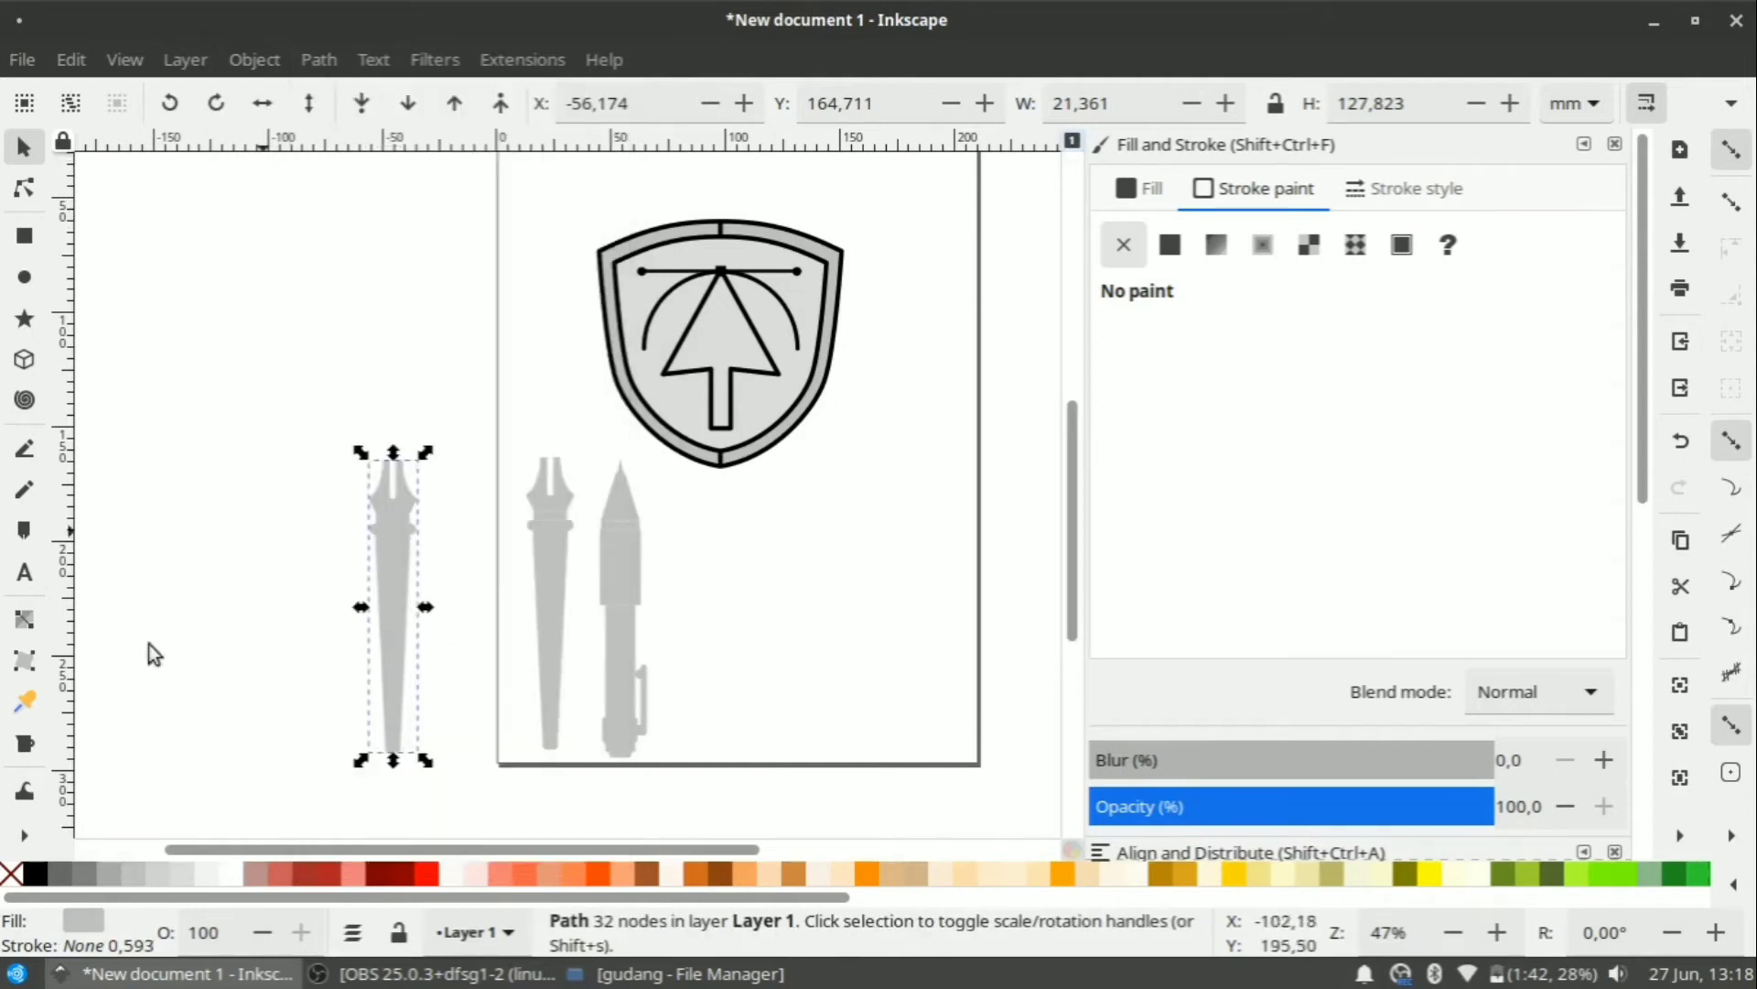
pyautogui.keyDown('shift'); pyautogui.click(36, 875); pyautogui.keyUp('shift')
pyautogui.scroll(1, 284, 590)
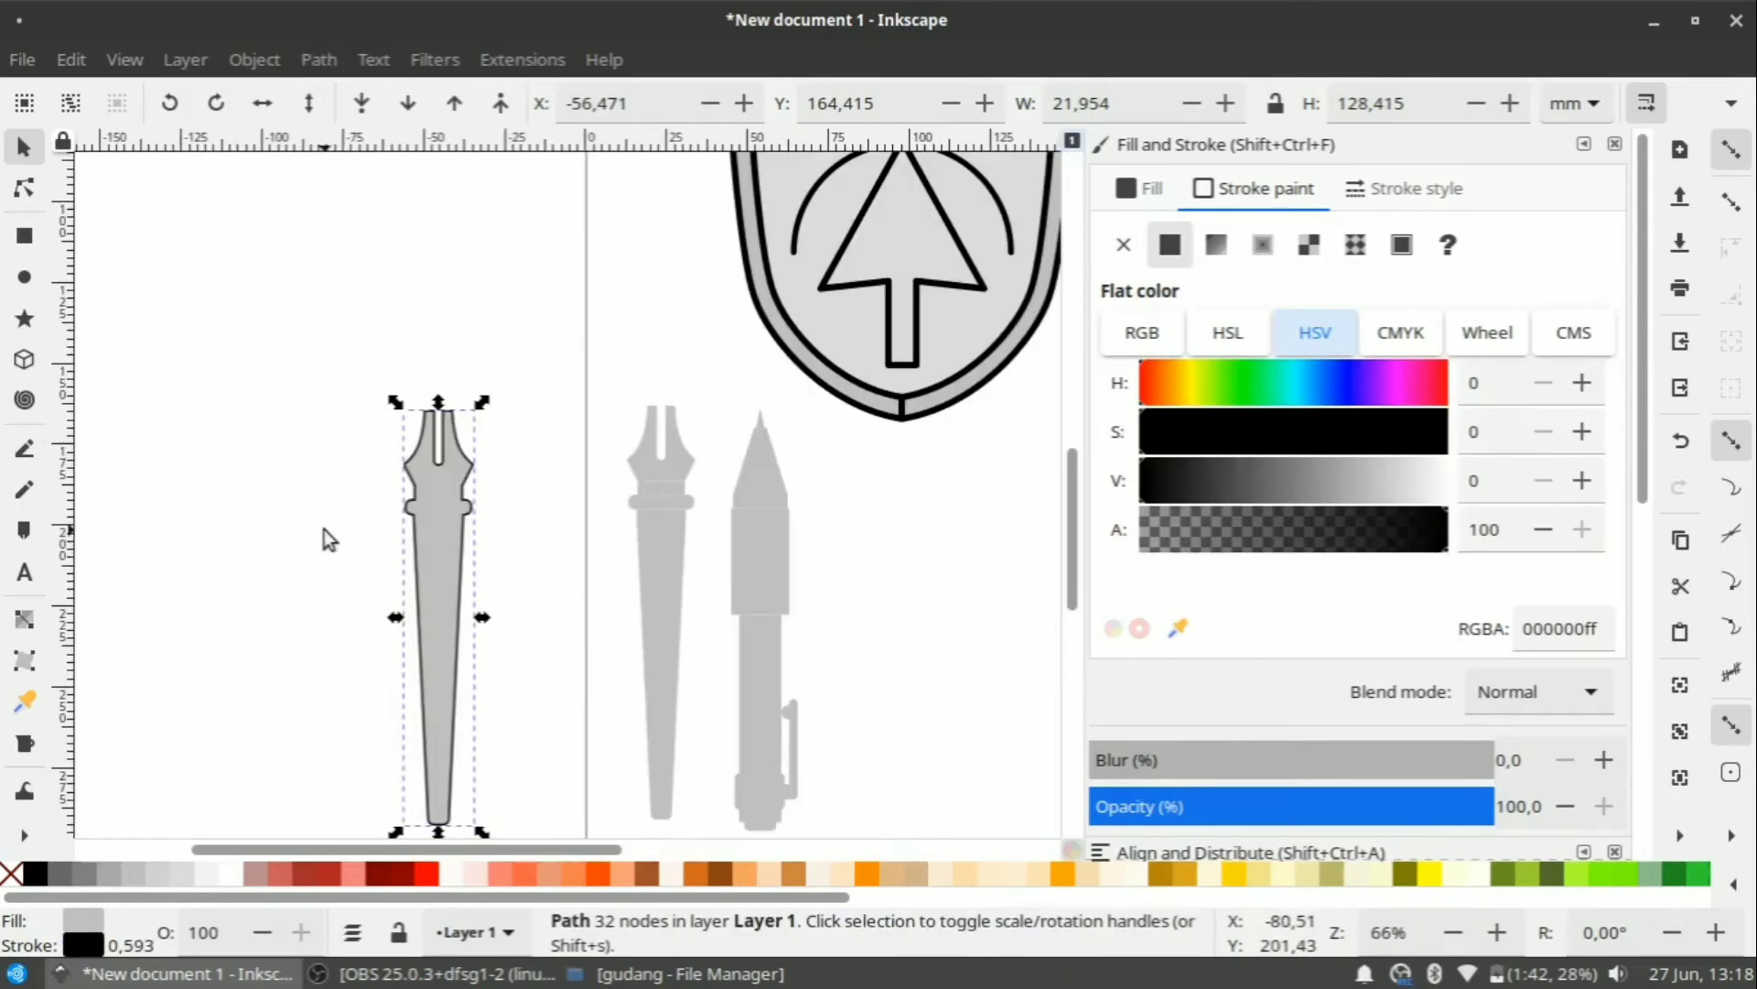
pyautogui.scroll(-2, 324, 529)
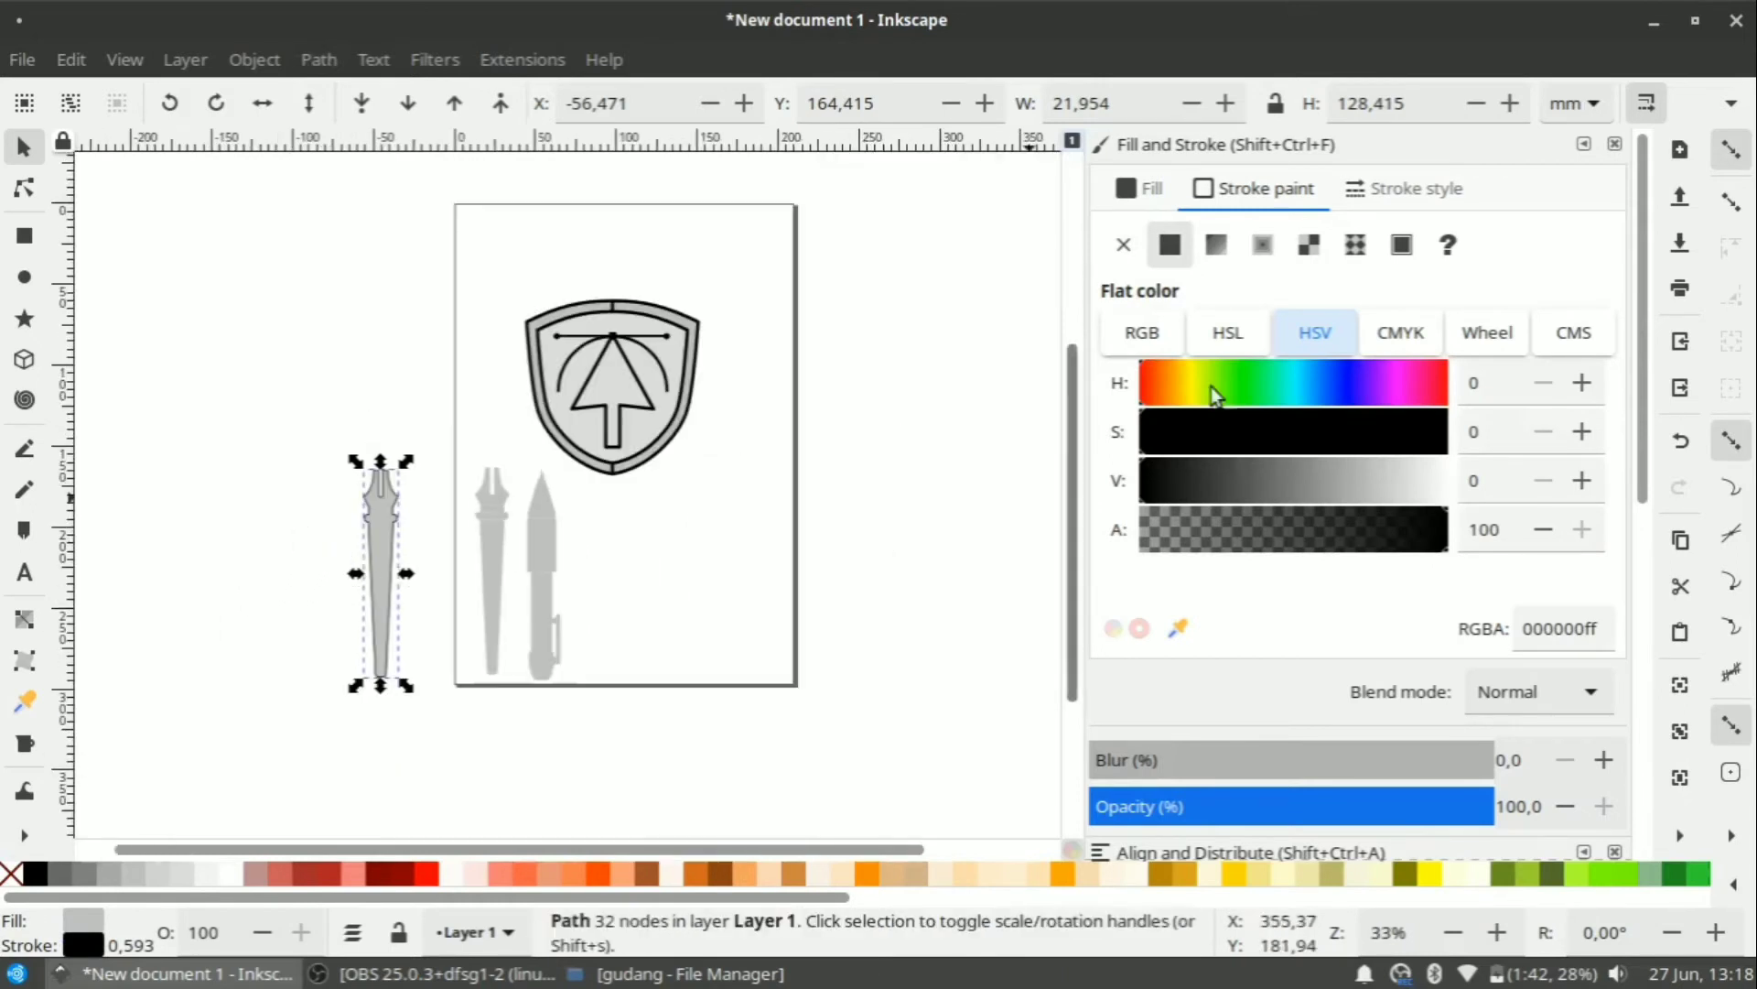
pyautogui.click(1437, 188)
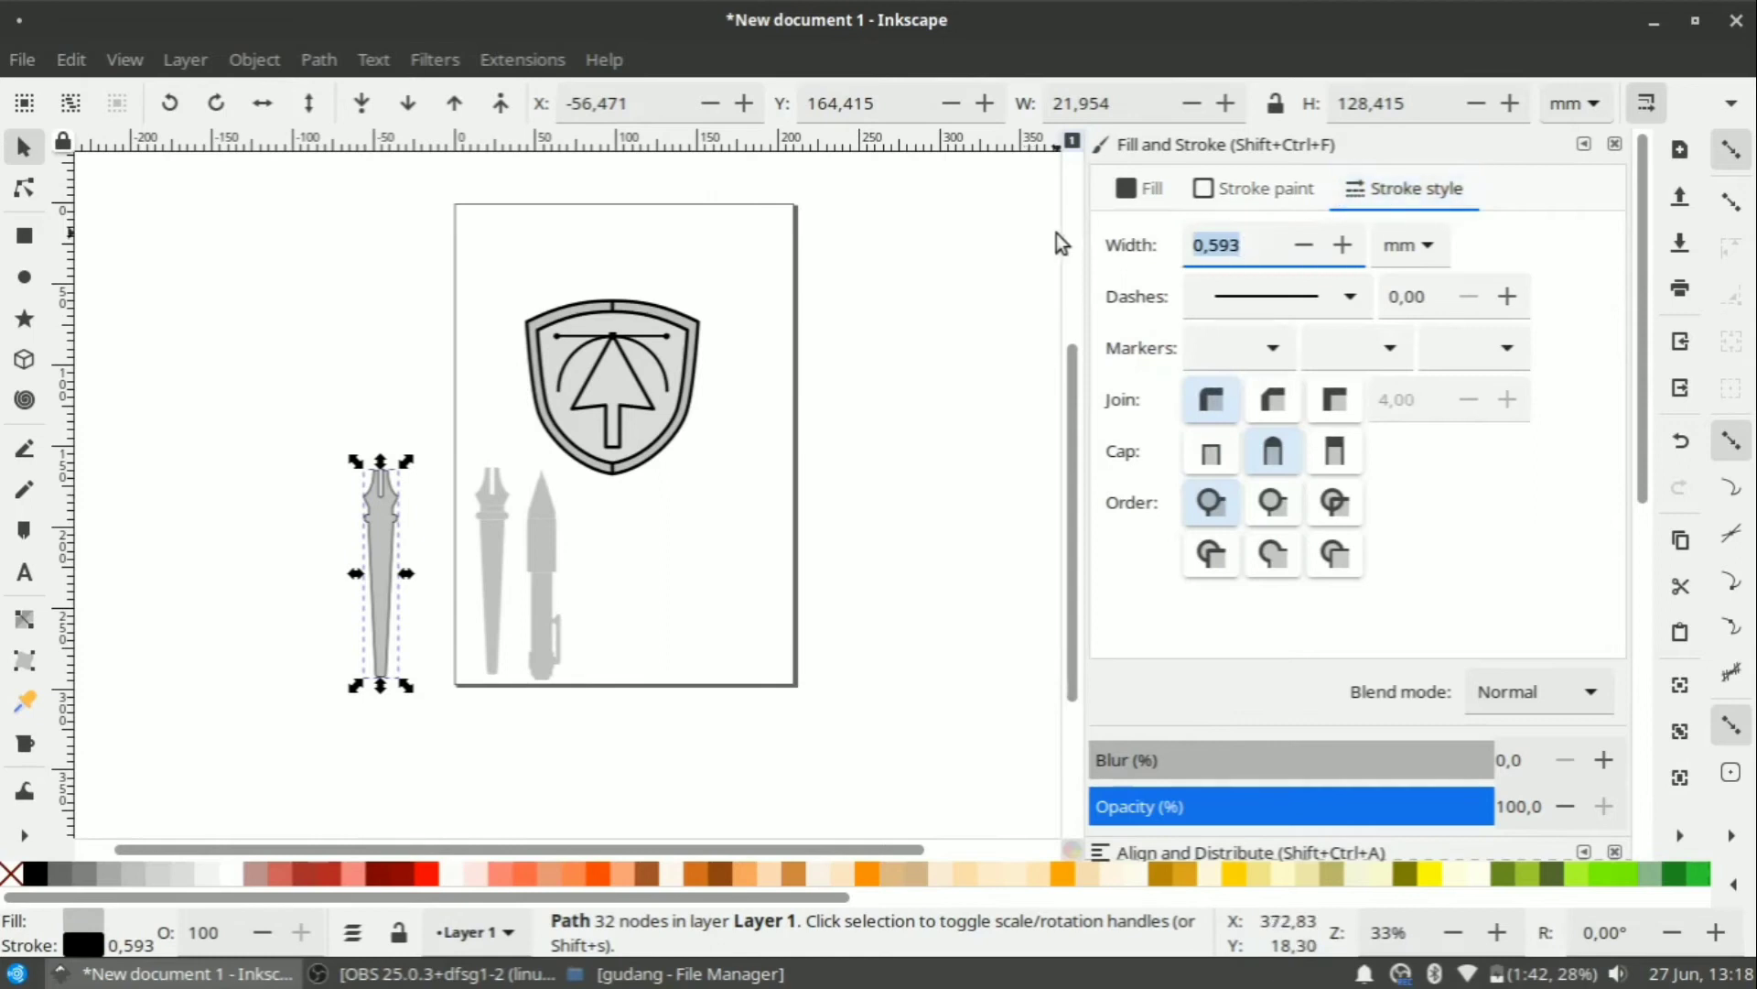
pyautogui.write('2')
pyautogui.press('Return')
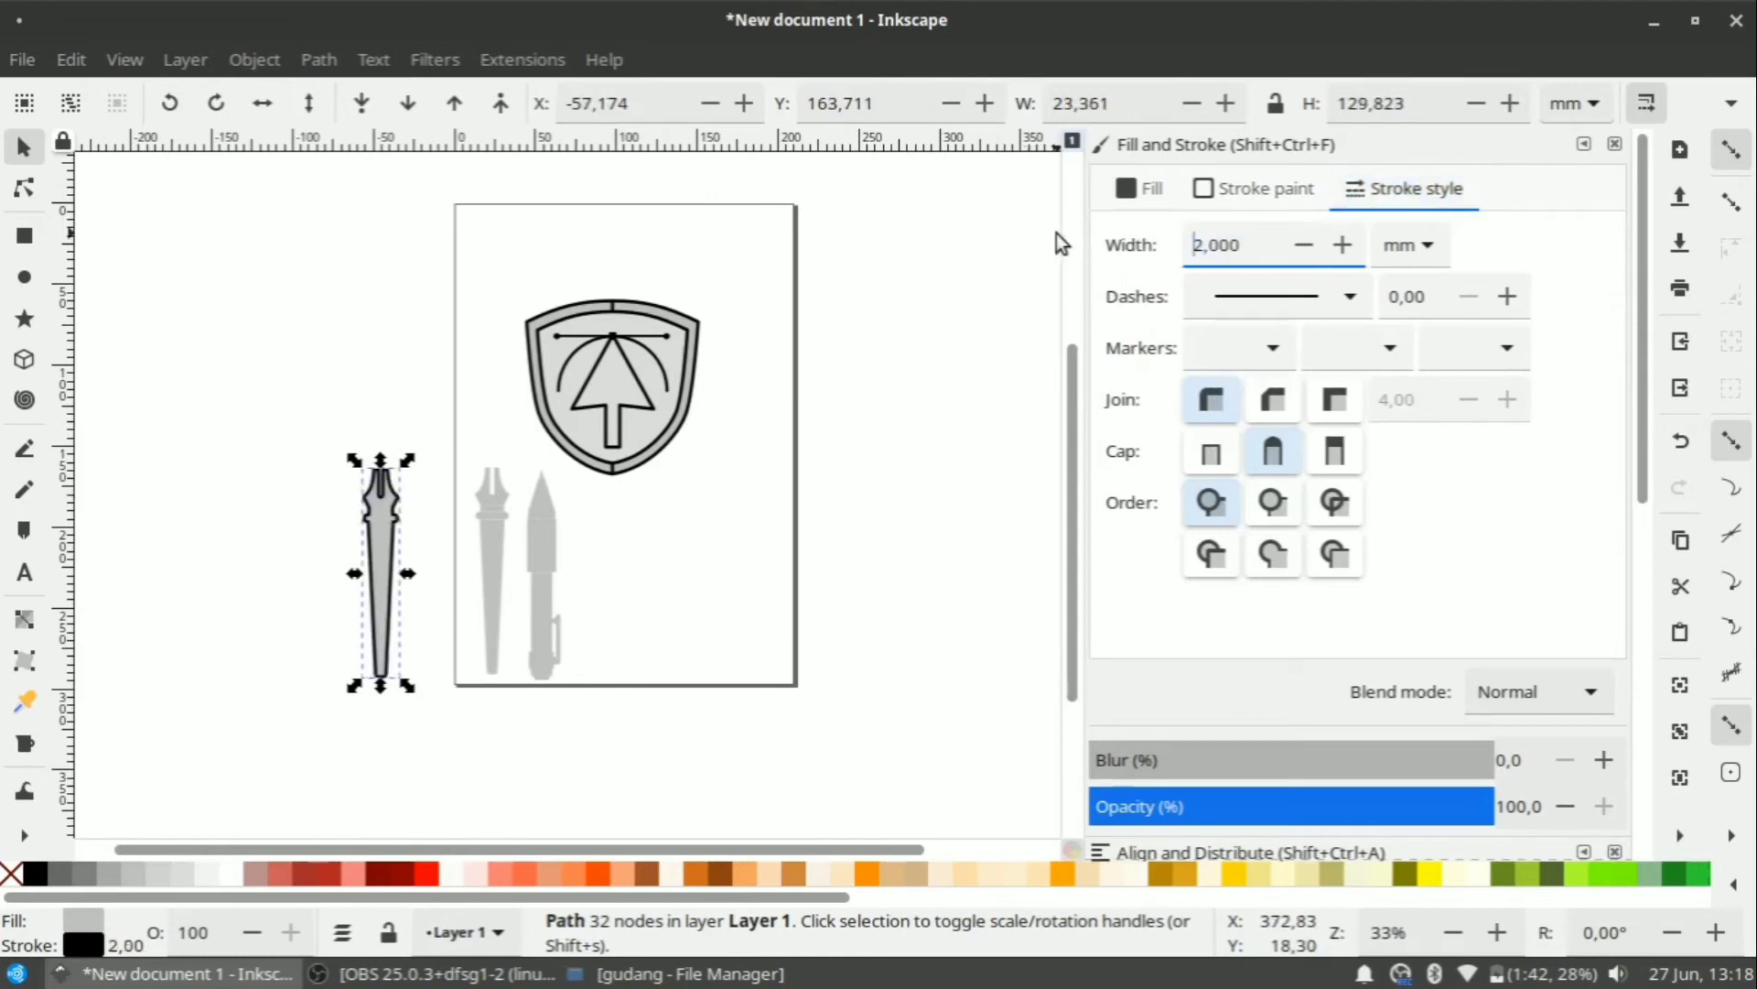
# Move the pen nib copy onto the shield, over its centre.
pyautogui.click(327, 359)
pyautogui.moveTo(382, 512); pyautogui.dragTo(574, 320)
pyautogui.scroll(1, 574, 321)
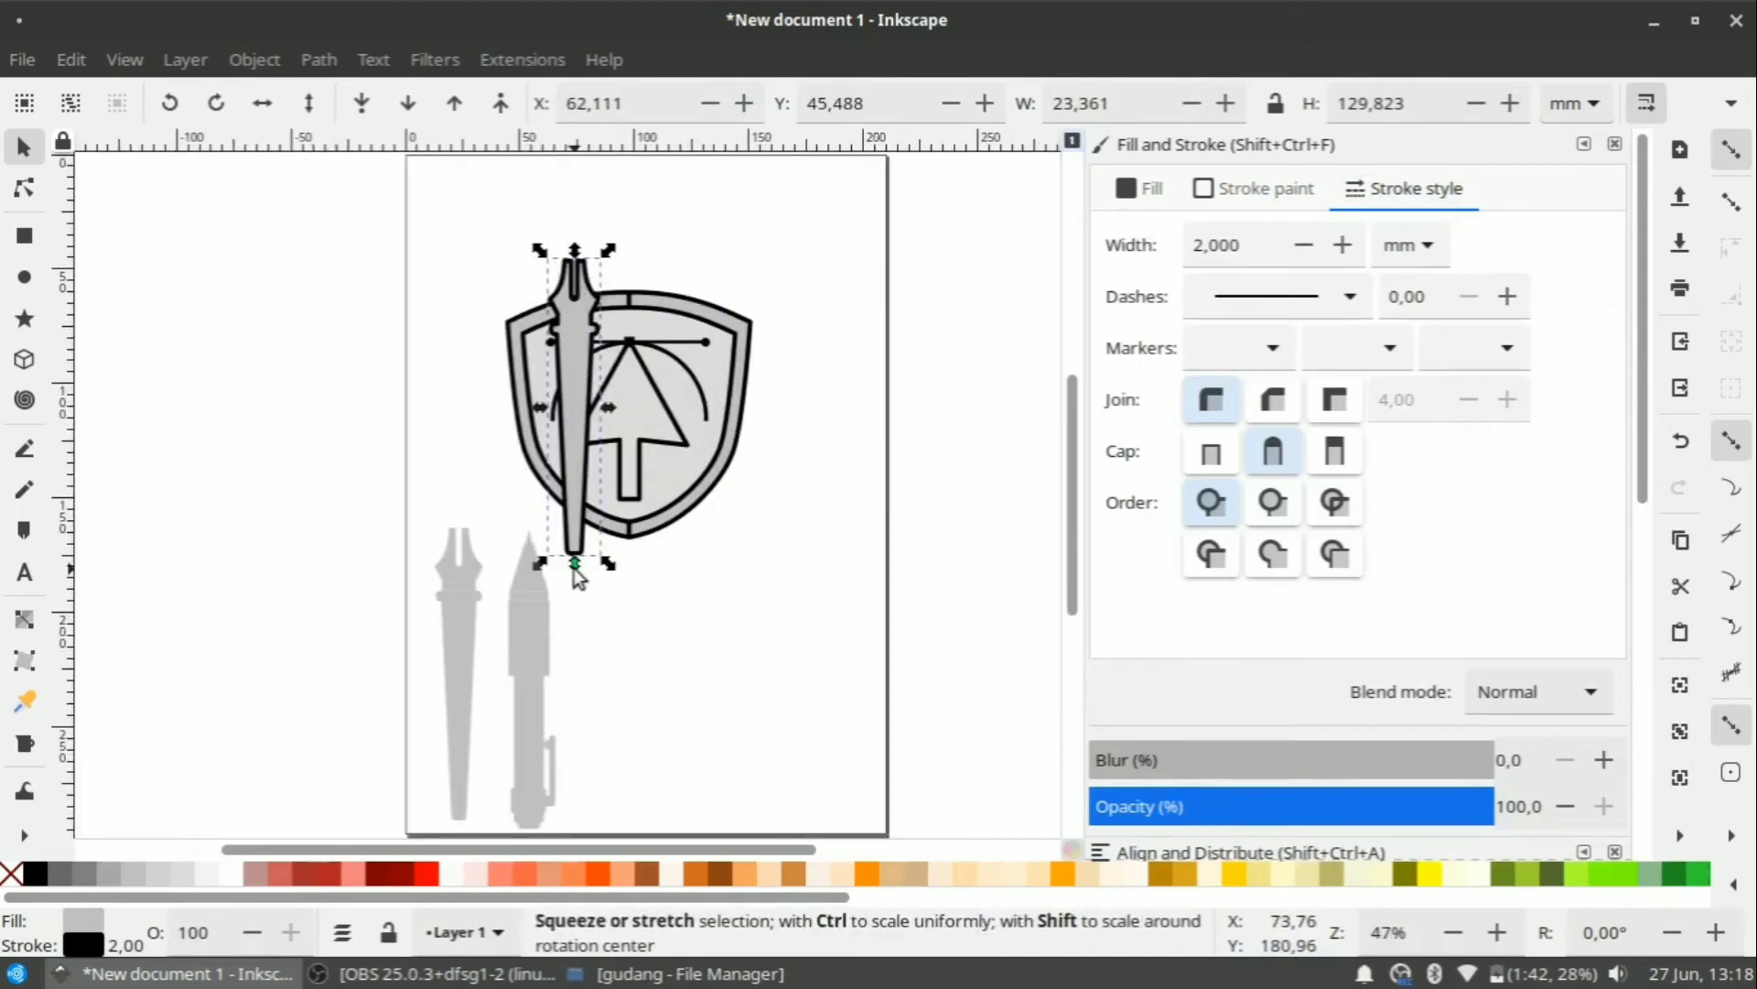
pyautogui.moveTo(583, 455)
pyautogui.mouseDown()
pyautogui.moveTo(600, 455)
pyautogui.moveTo(590, 427)
pyautogui.moveTo(591, 462)
pyautogui.mouseUp()
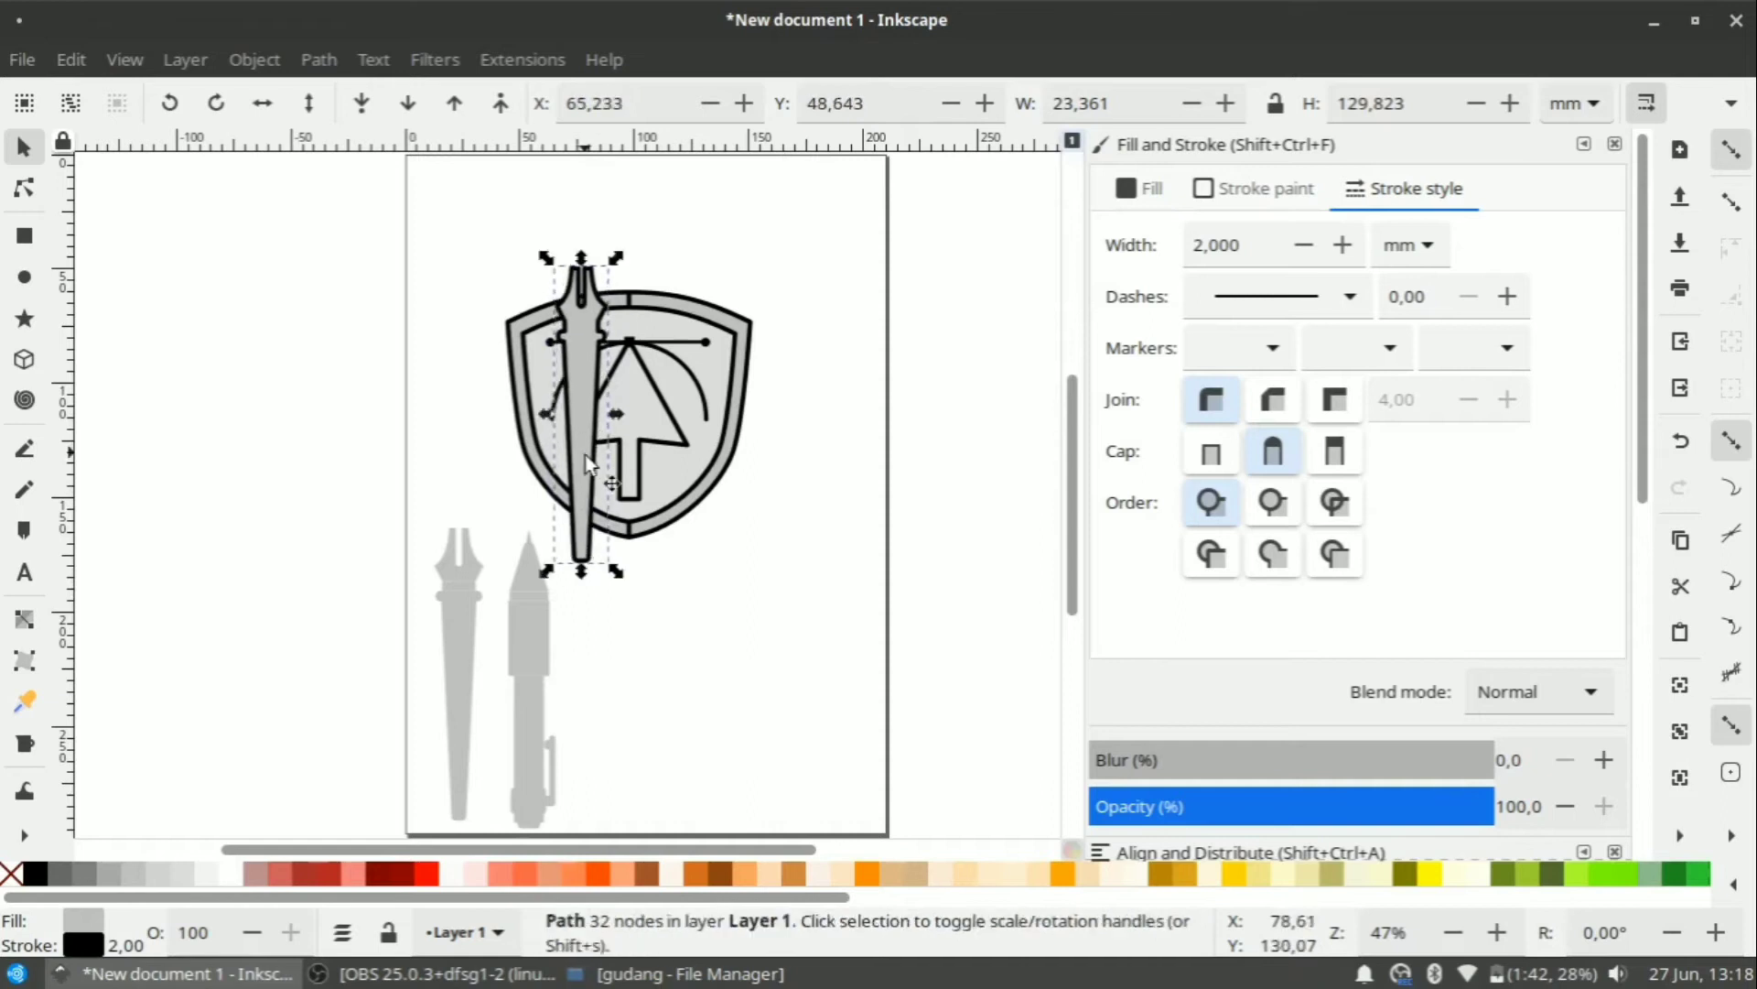
# Undo a trial stretch of the blade and bring up its rotation handles.
pyautogui.moveTo(583, 573); pyautogui.dragTo(584, 652)
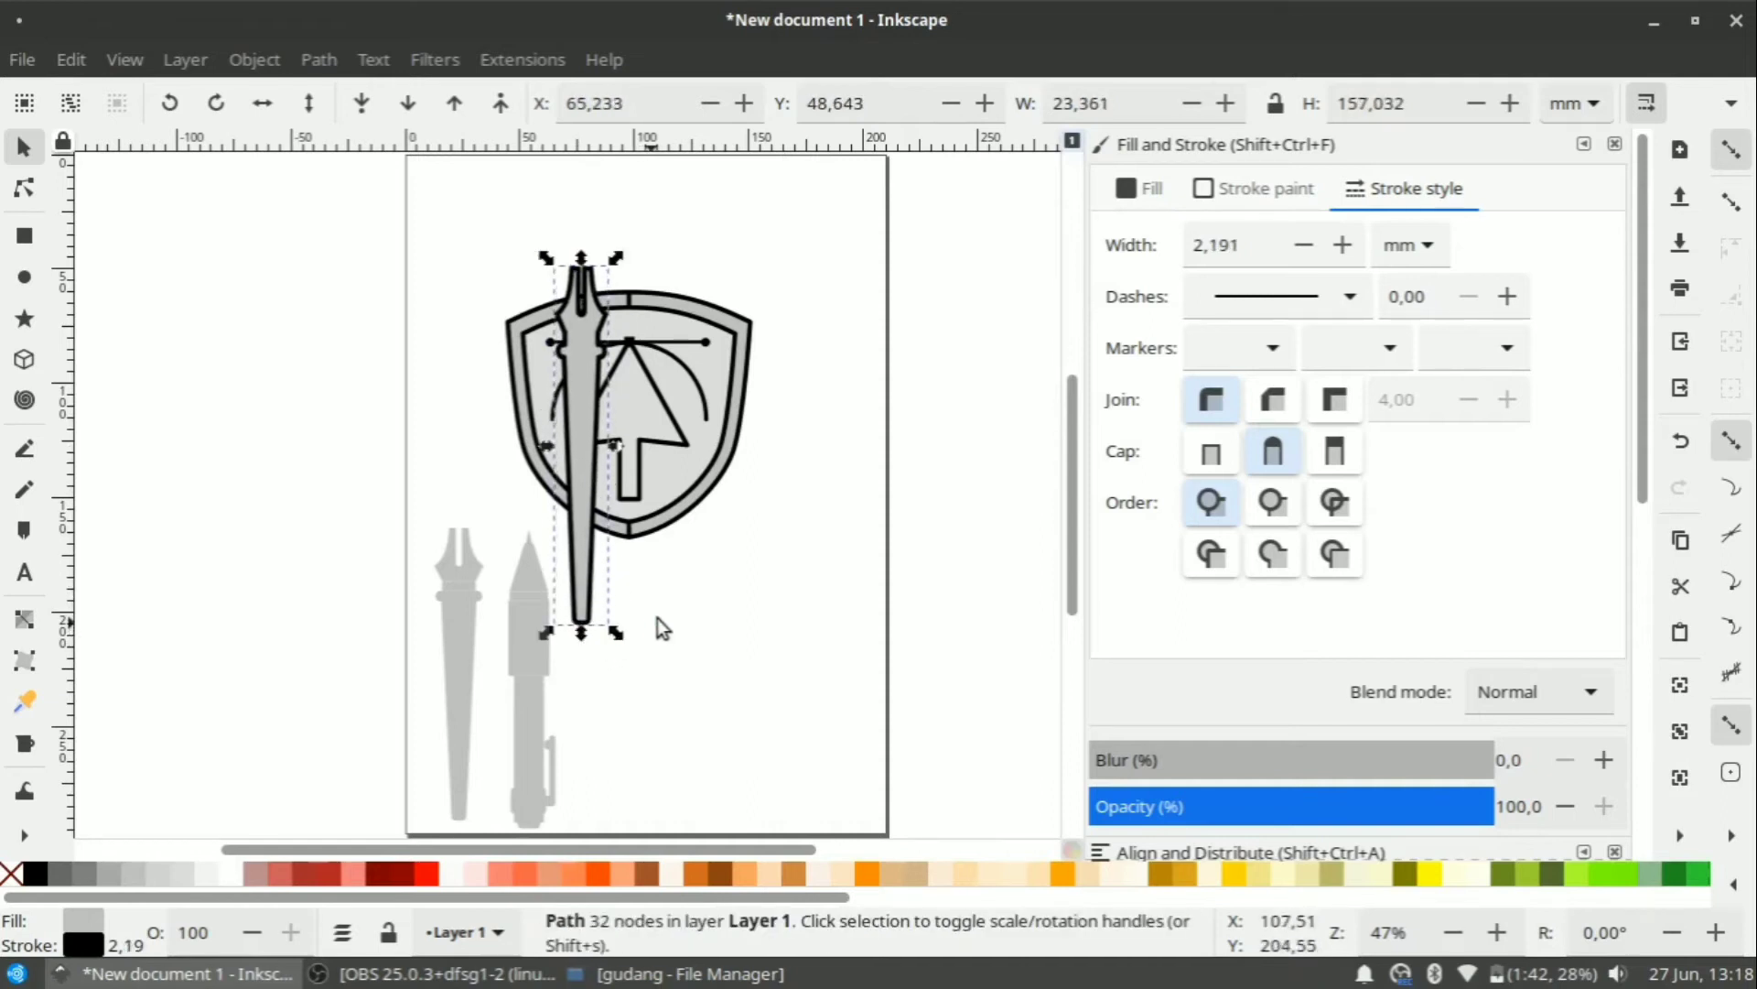
pyautogui.hotkey('ctrl', 'z')
pyautogui.scroll(1, 632, 465)
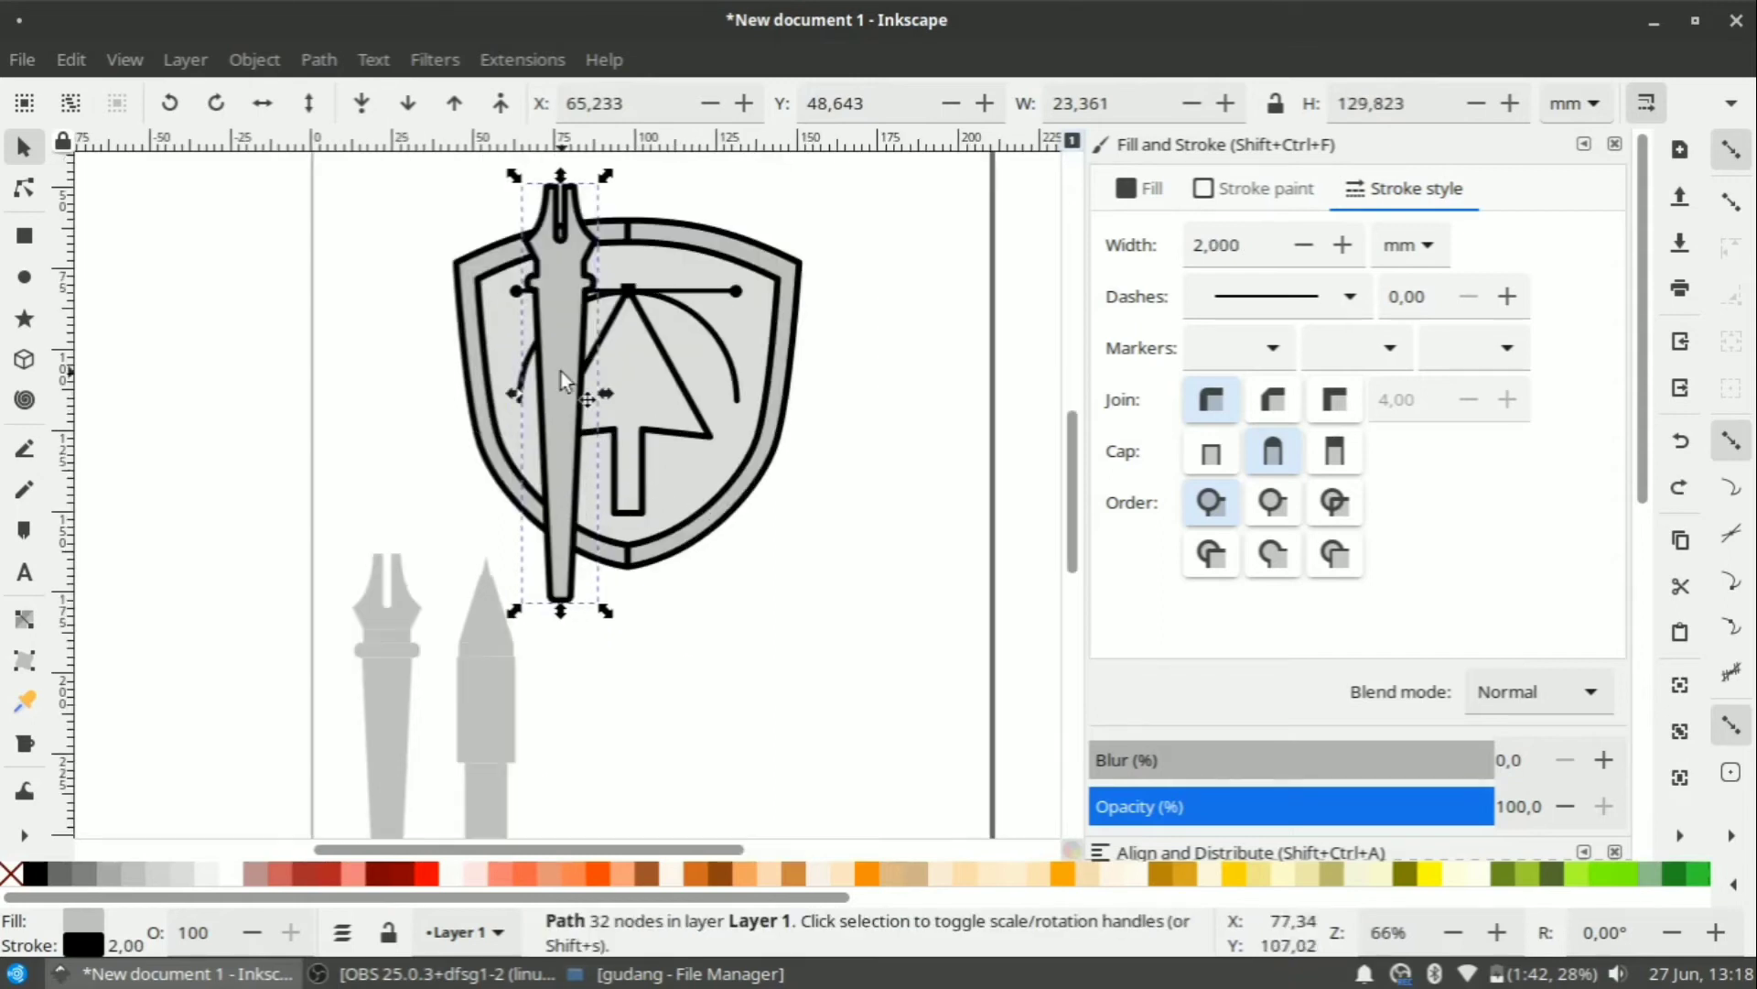
pyautogui.scroll(-1, 557, 395)
pyautogui.click(556, 396)
# Tilt the blade shape about 15° and nudge it into place.
pyautogui.moveTo(588, 240); pyautogui.dragTo(536, 204)
pyautogui.click(673, 502)
pyautogui.moveTo(570, 435); pyautogui.dragTo(772, 738)
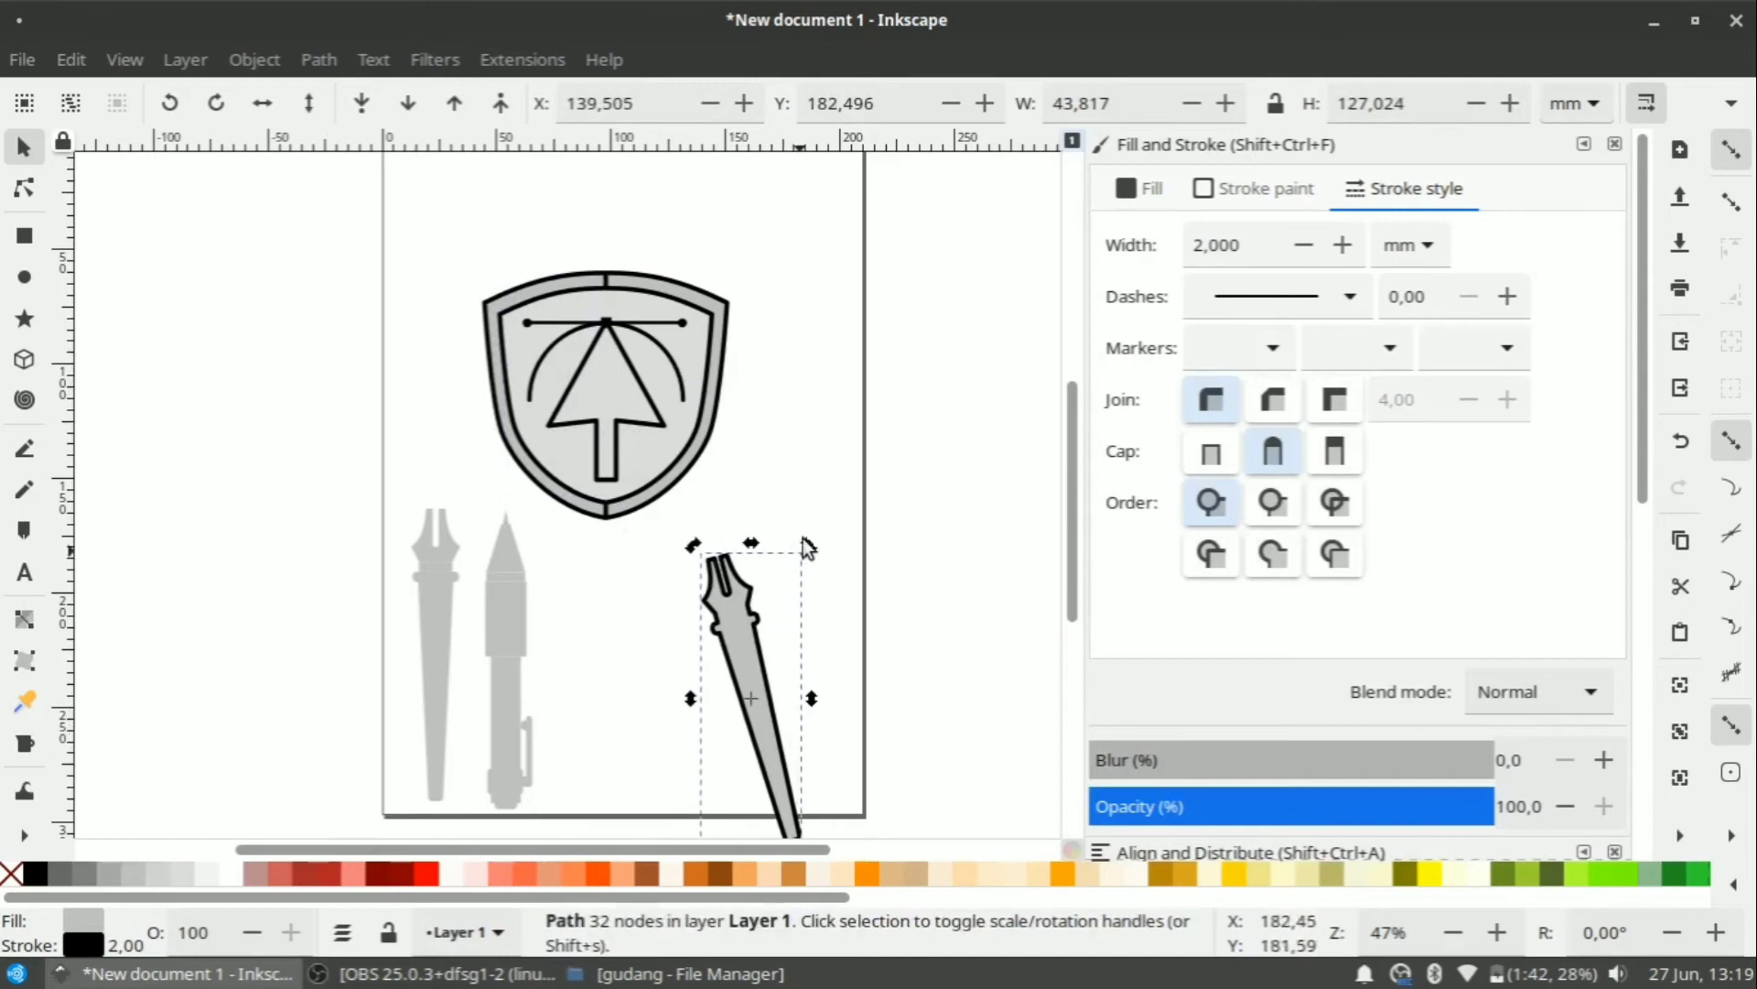
pyautogui.click(806, 549)
# Reposition the tilted blade over the shield, undoing an accidental rotation-centre move.
pyautogui.moveTo(746, 679); pyautogui.dragTo(557, 340)
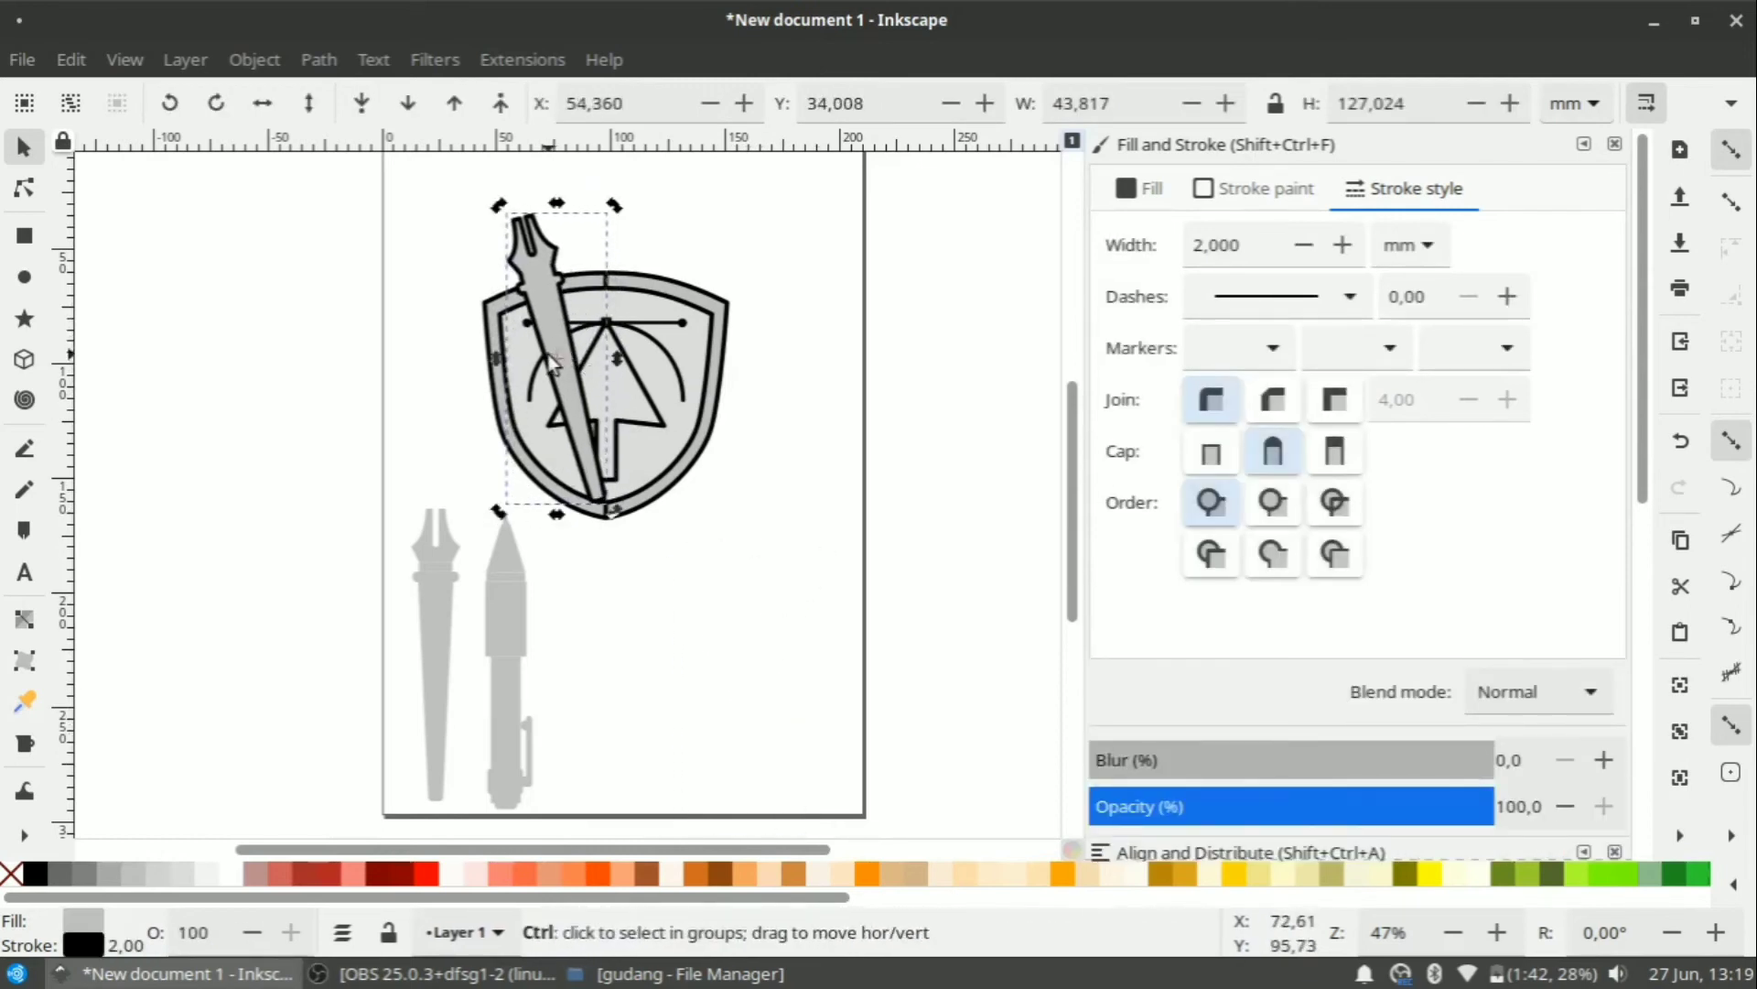
pyautogui.scroll(1, 547, 354)
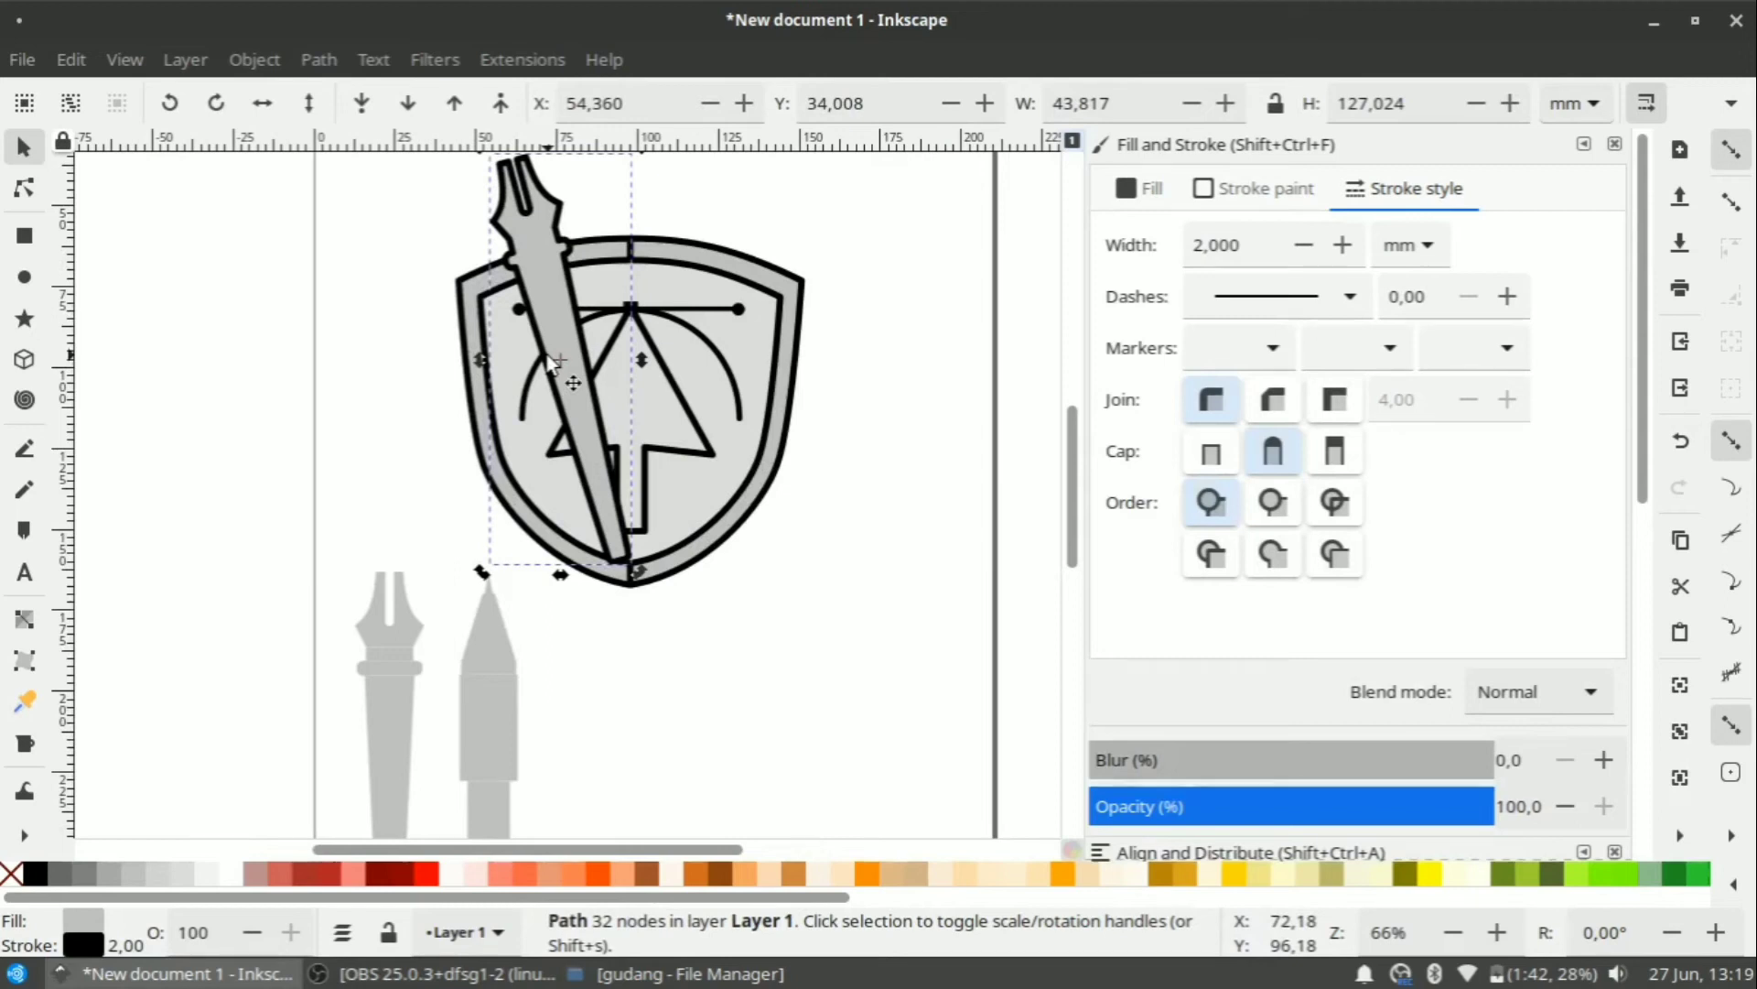
pyautogui.moveTo(569, 377); pyautogui.dragTo(461, 399)
pyautogui.scroll(-2, 562, 365)
pyautogui.hotkey('ctrl', 'z')
pyautogui.hotkey('ctrl', 'z')
pyautogui.hotkey('ctrl', 'z')
pyautogui.hotkey('ctrl', 'z')
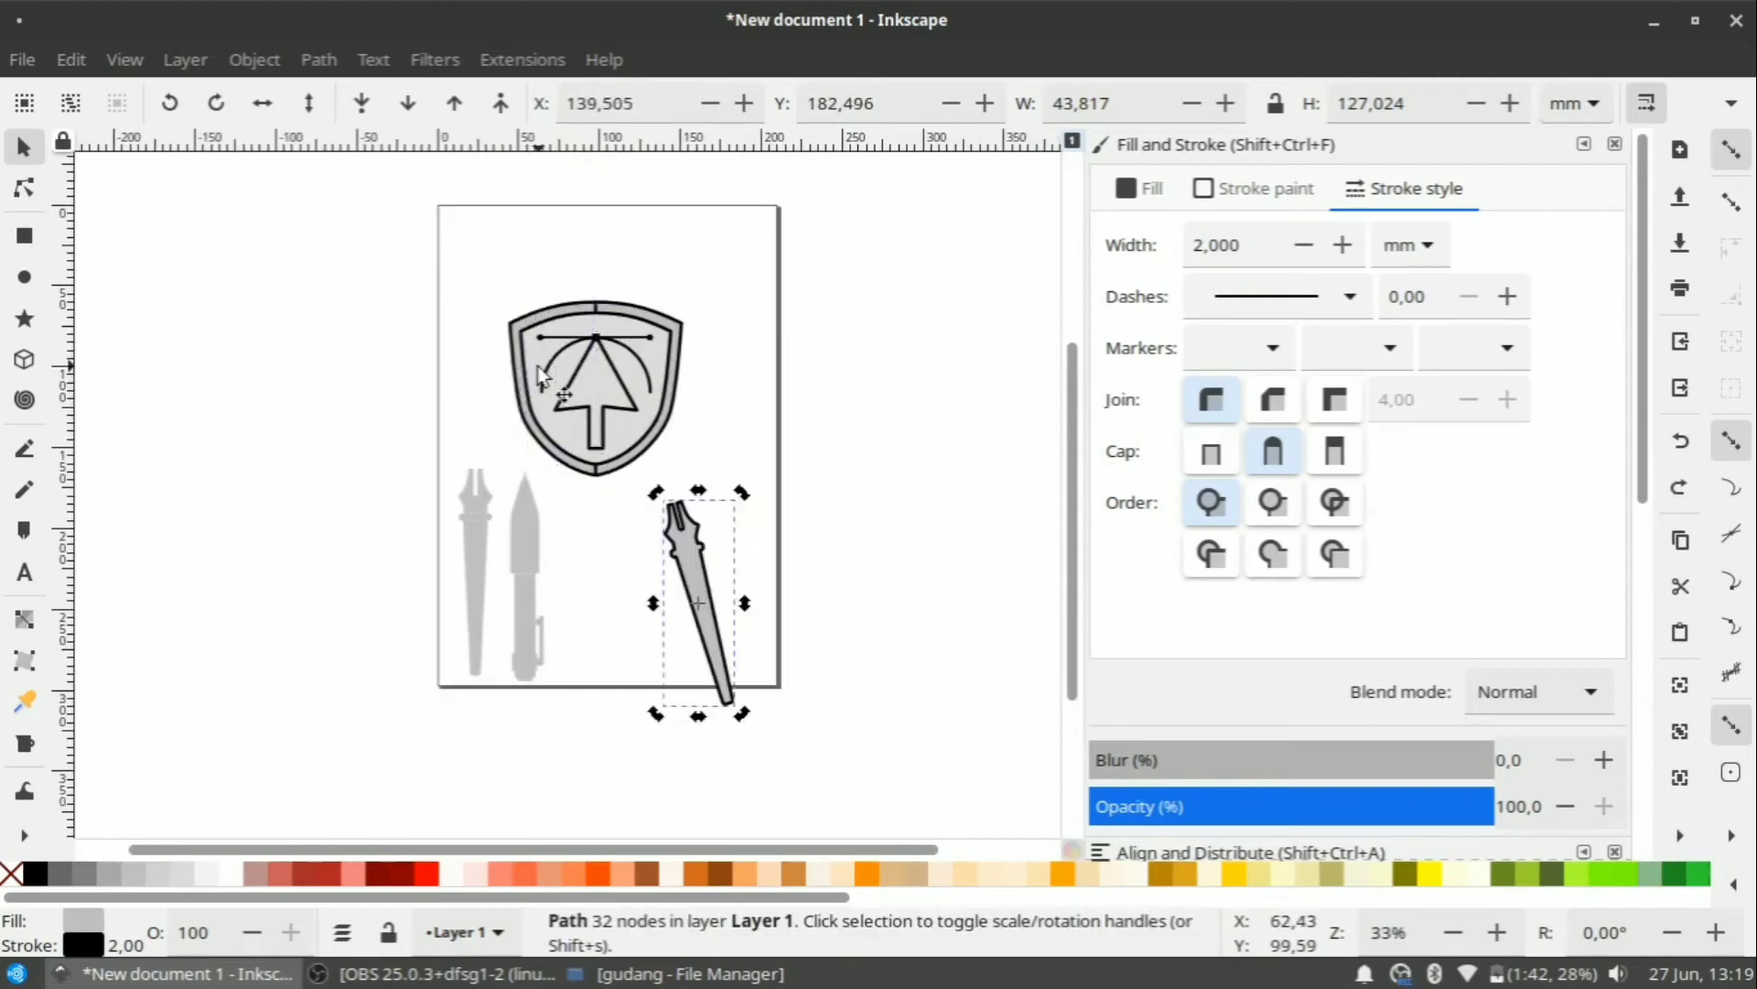
# Move the tilted blade off the shield to sit beside the page.
pyautogui.moveTo(557, 338); pyautogui.dragTo(375, 524)
pyautogui.click(705, 414)
pyautogui.scroll(3, 638, 339)
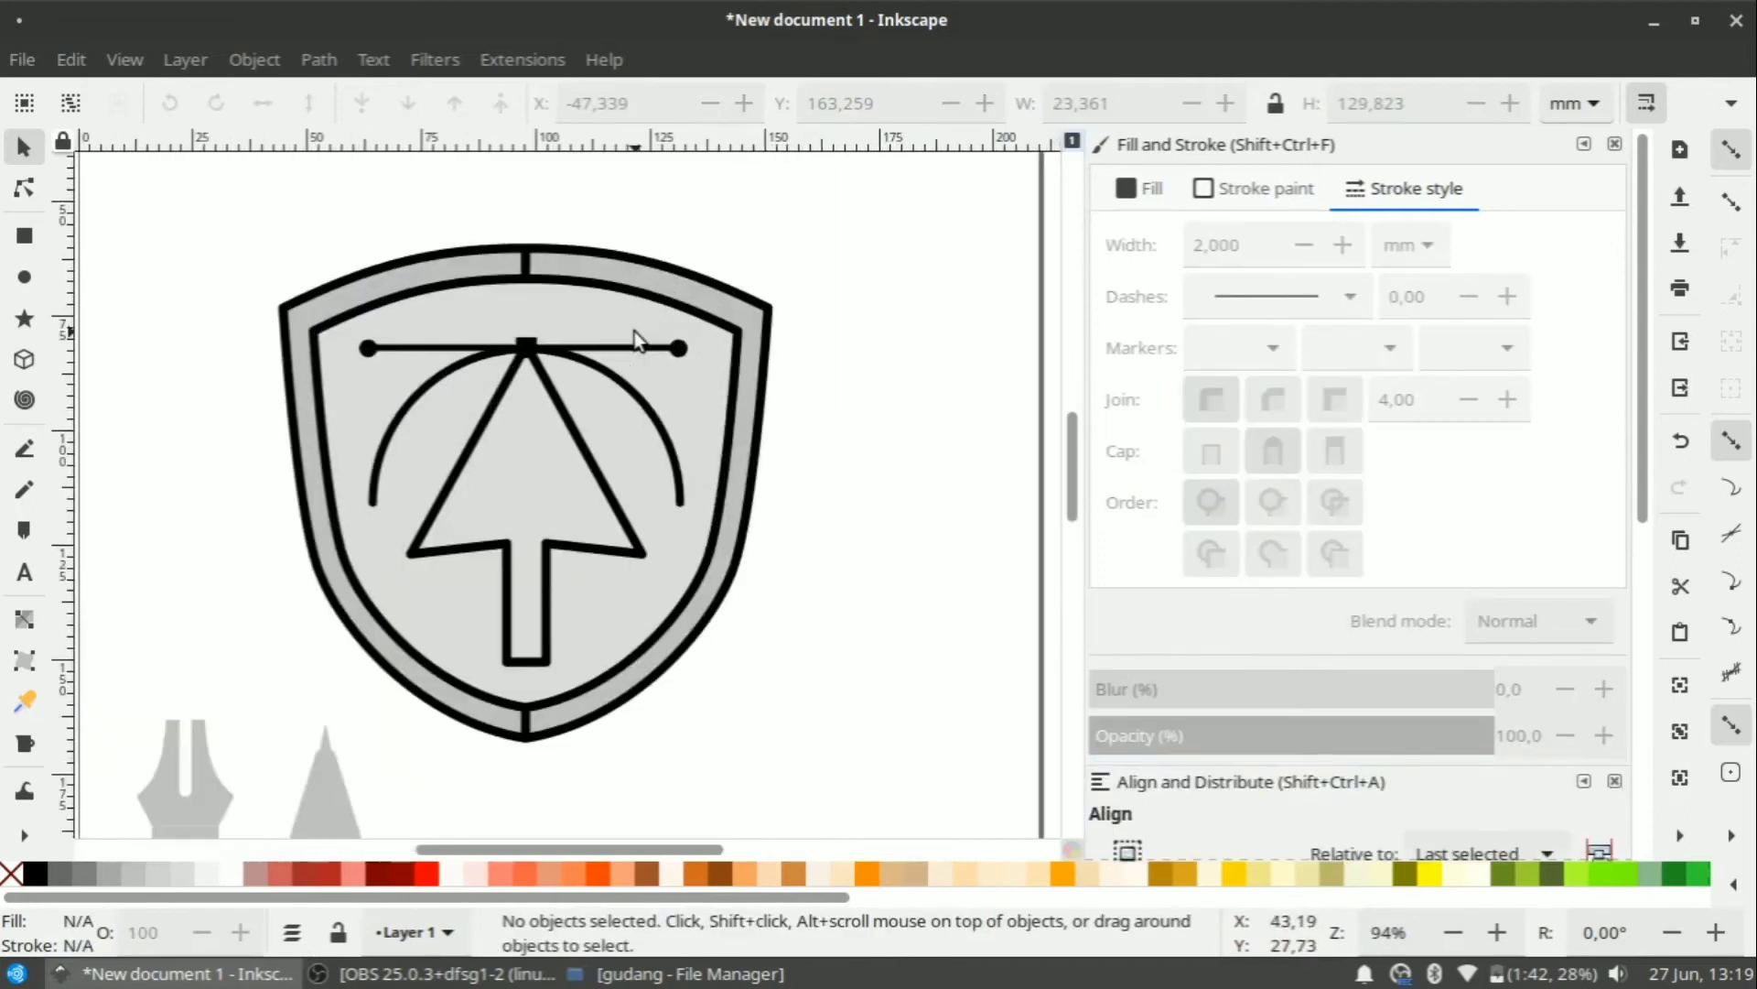
# Duplicate the shield and use Cut Path to split the outer band at the centre.
pyautogui.click(550, 285)
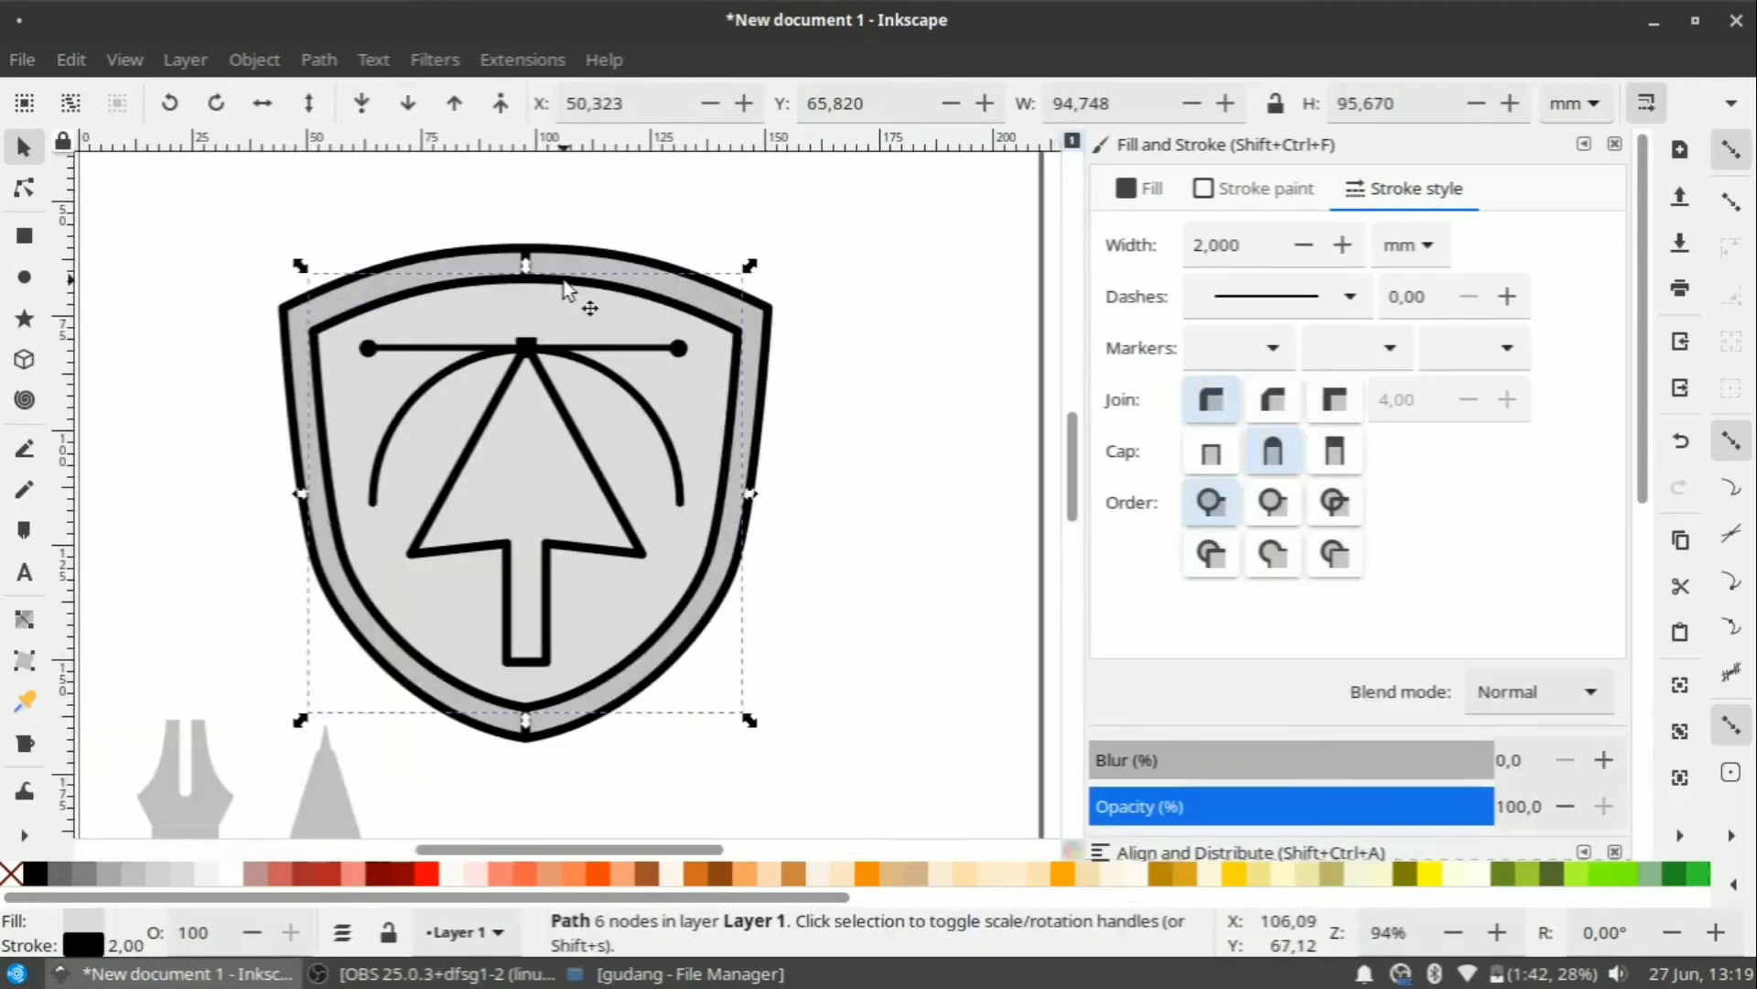
pyautogui.rightClick(573, 290)
pyautogui.click(681, 287)
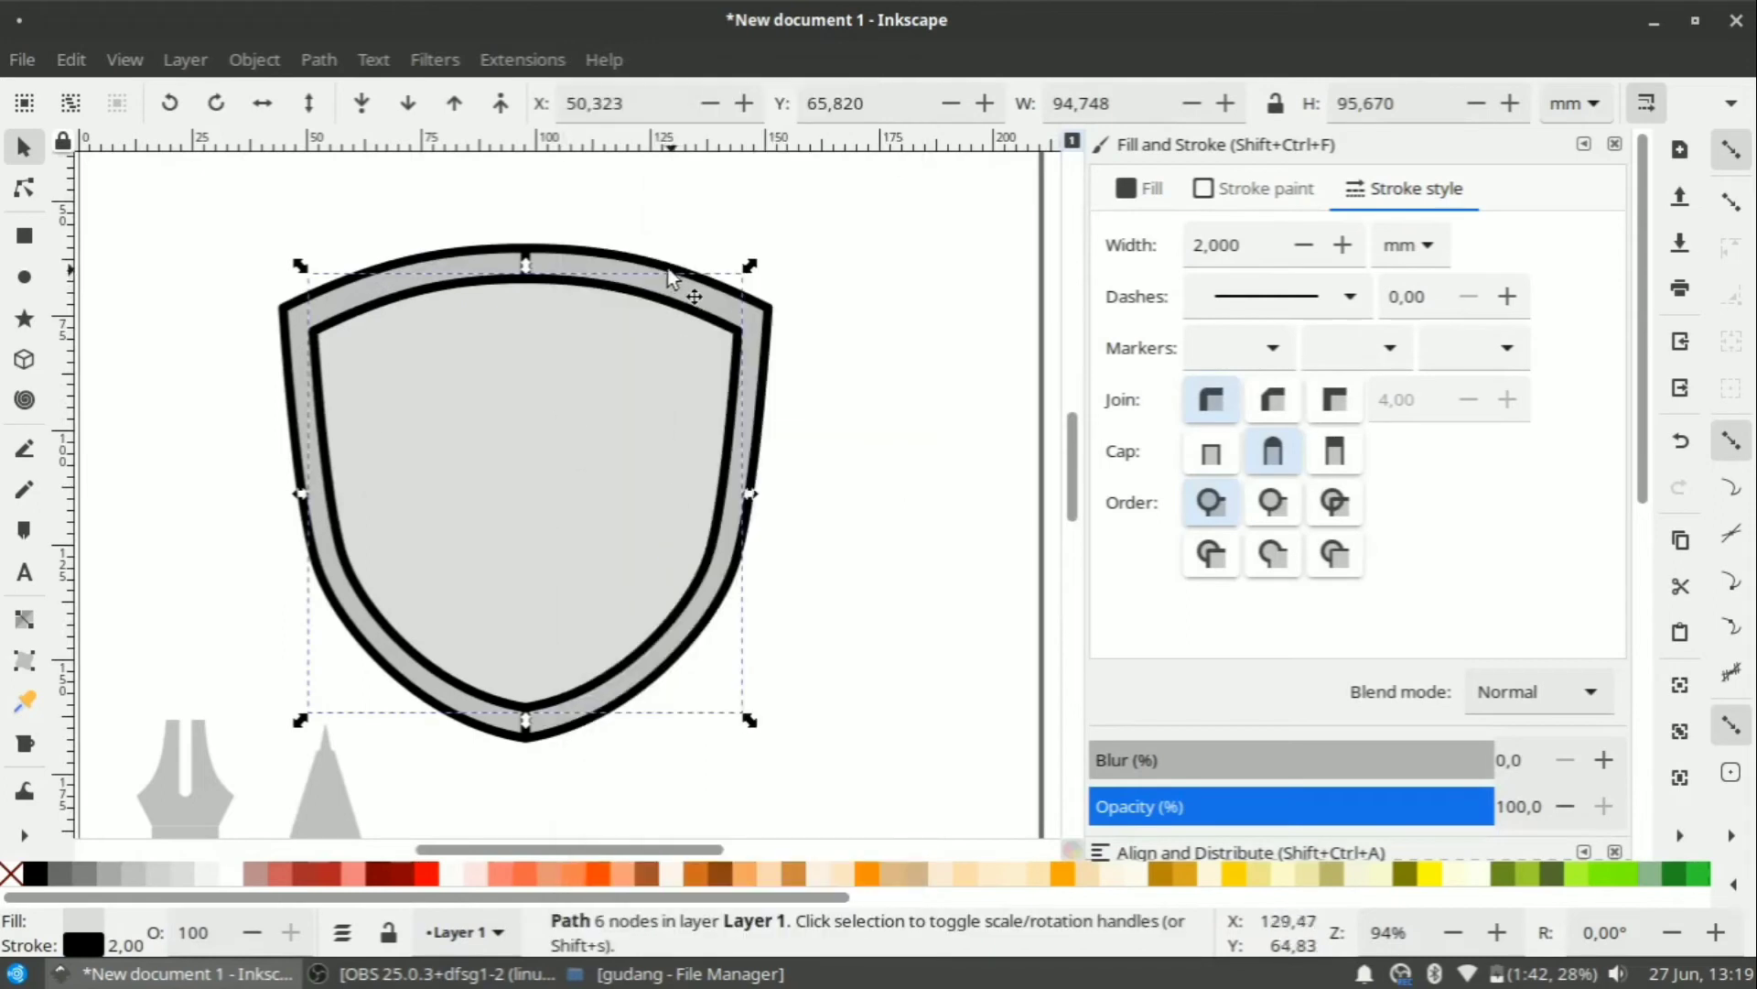
pyautogui.keyDown('shift'); pyautogui.click(676, 281); pyautogui.keyUp('shift')
pyautogui.click(320, 57)
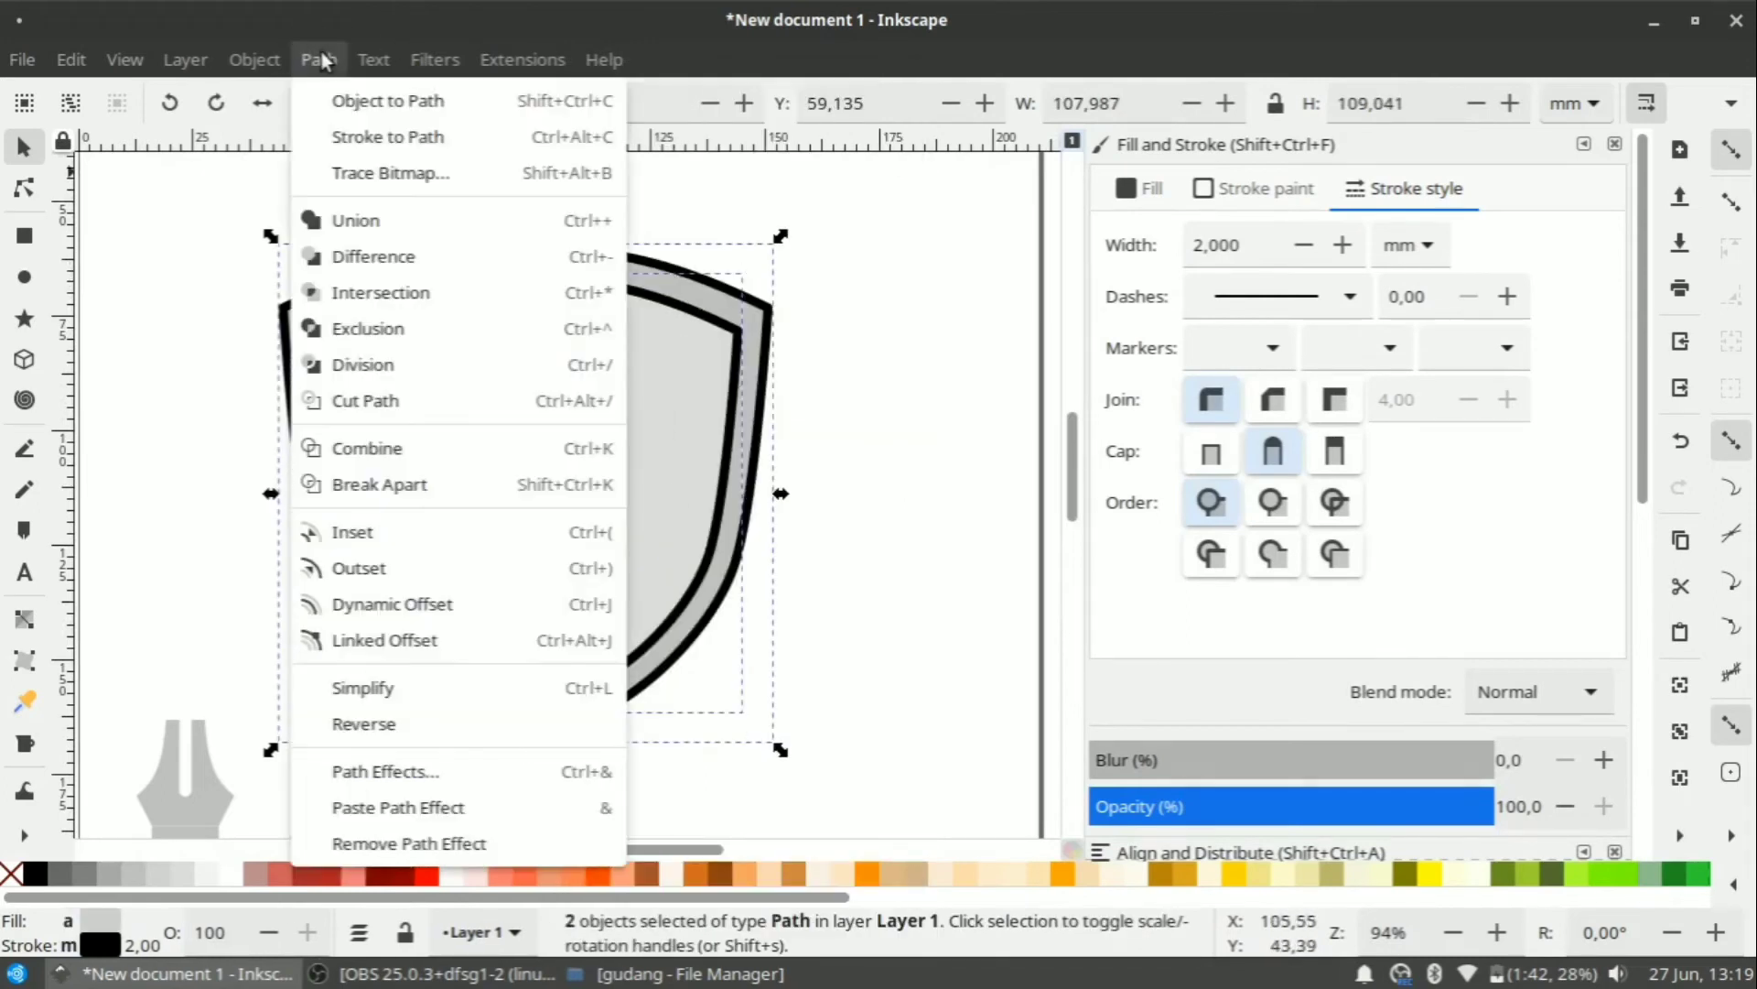
pyautogui.click(427, 398)
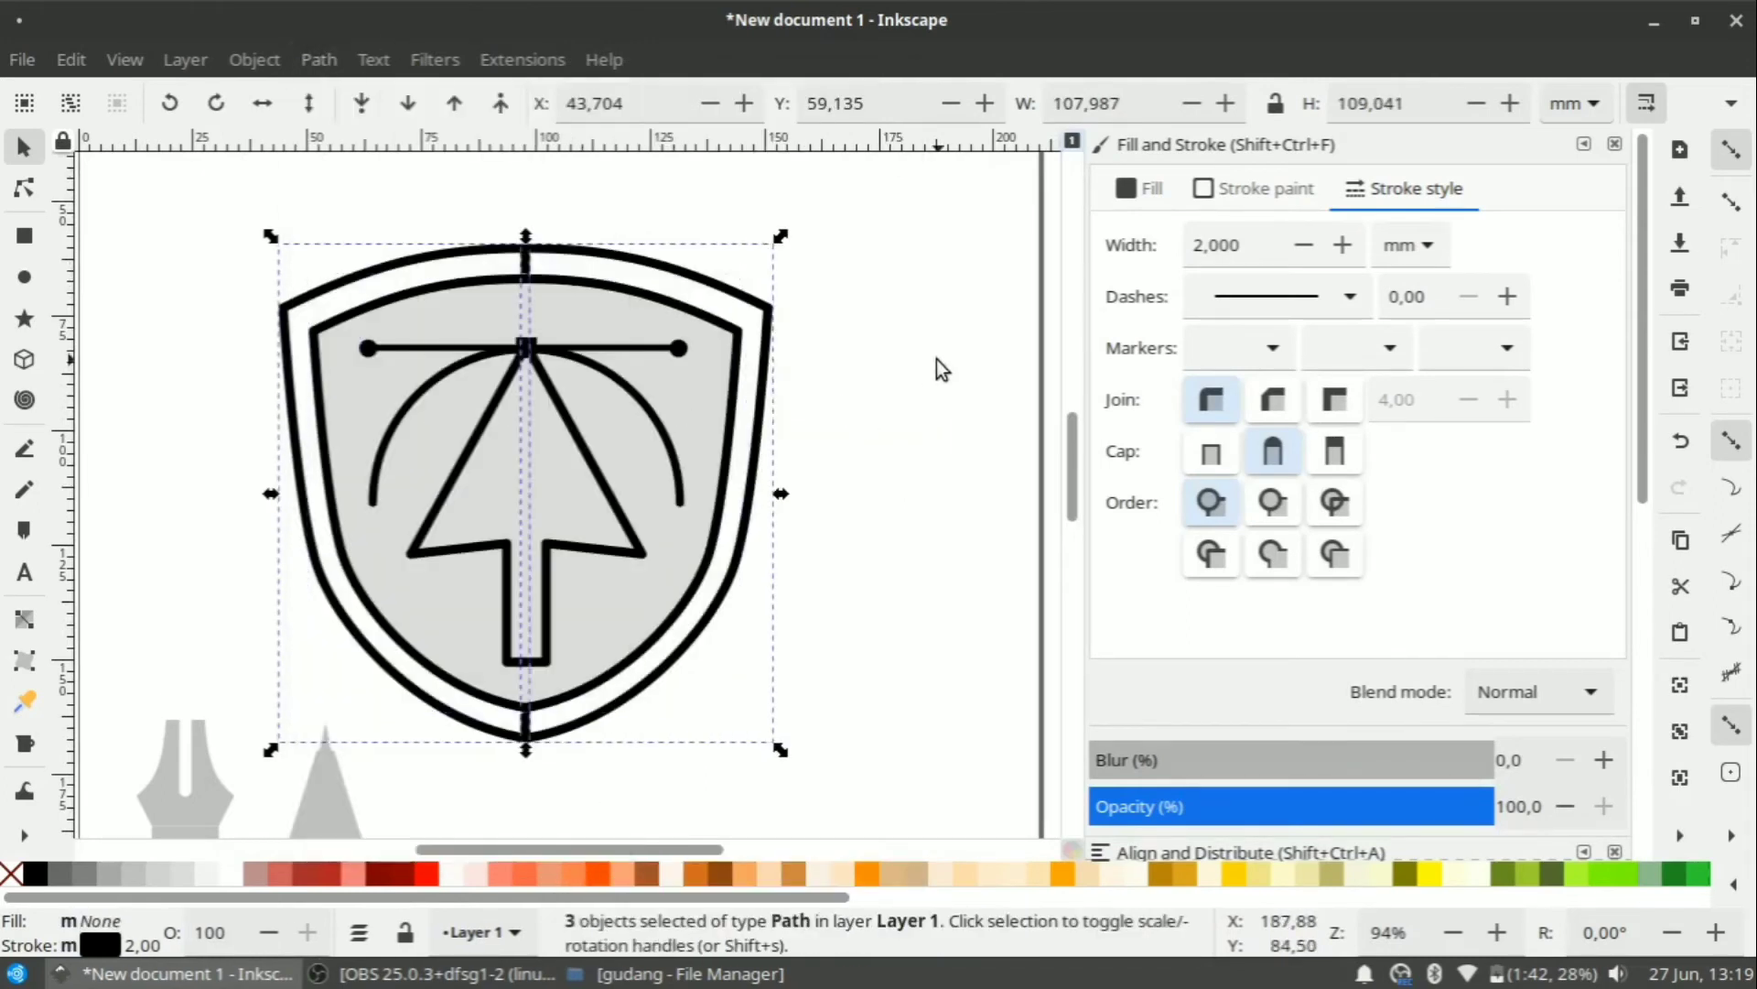
# Remove the inner shield's grey fill so only its outline remains.
pyautogui.click(853, 343)
pyautogui.click(723, 288)
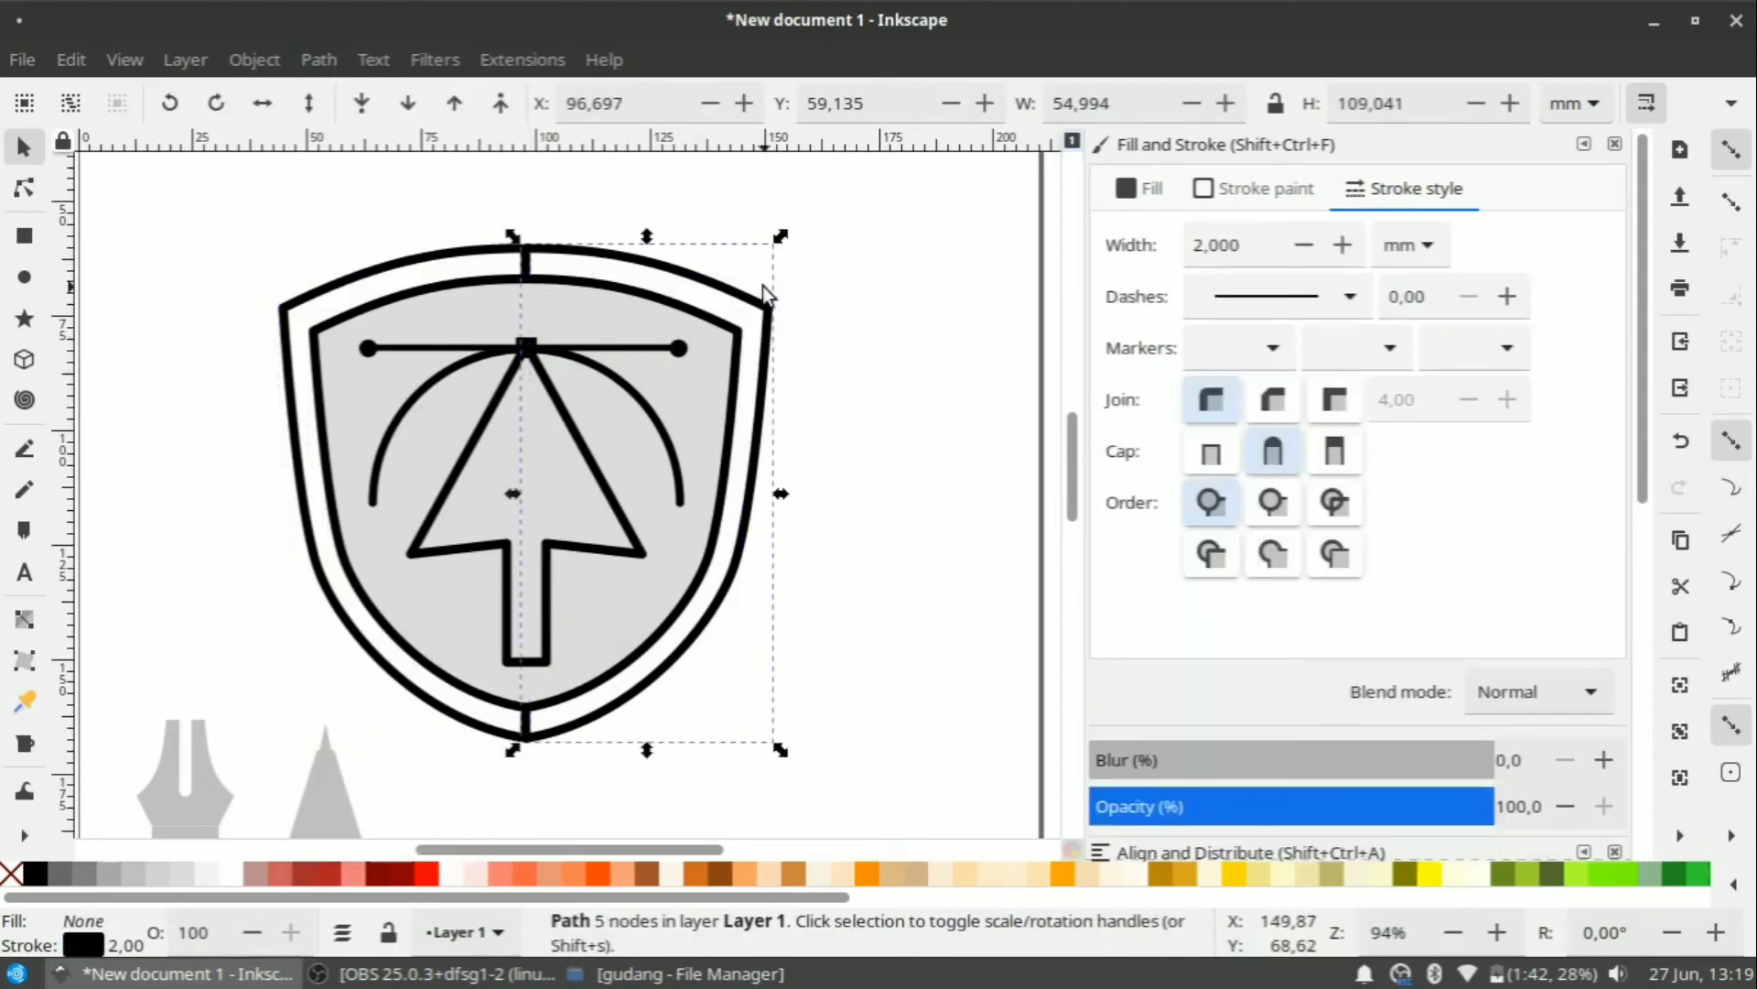
pyautogui.click(826, 298)
pyautogui.click(714, 356)
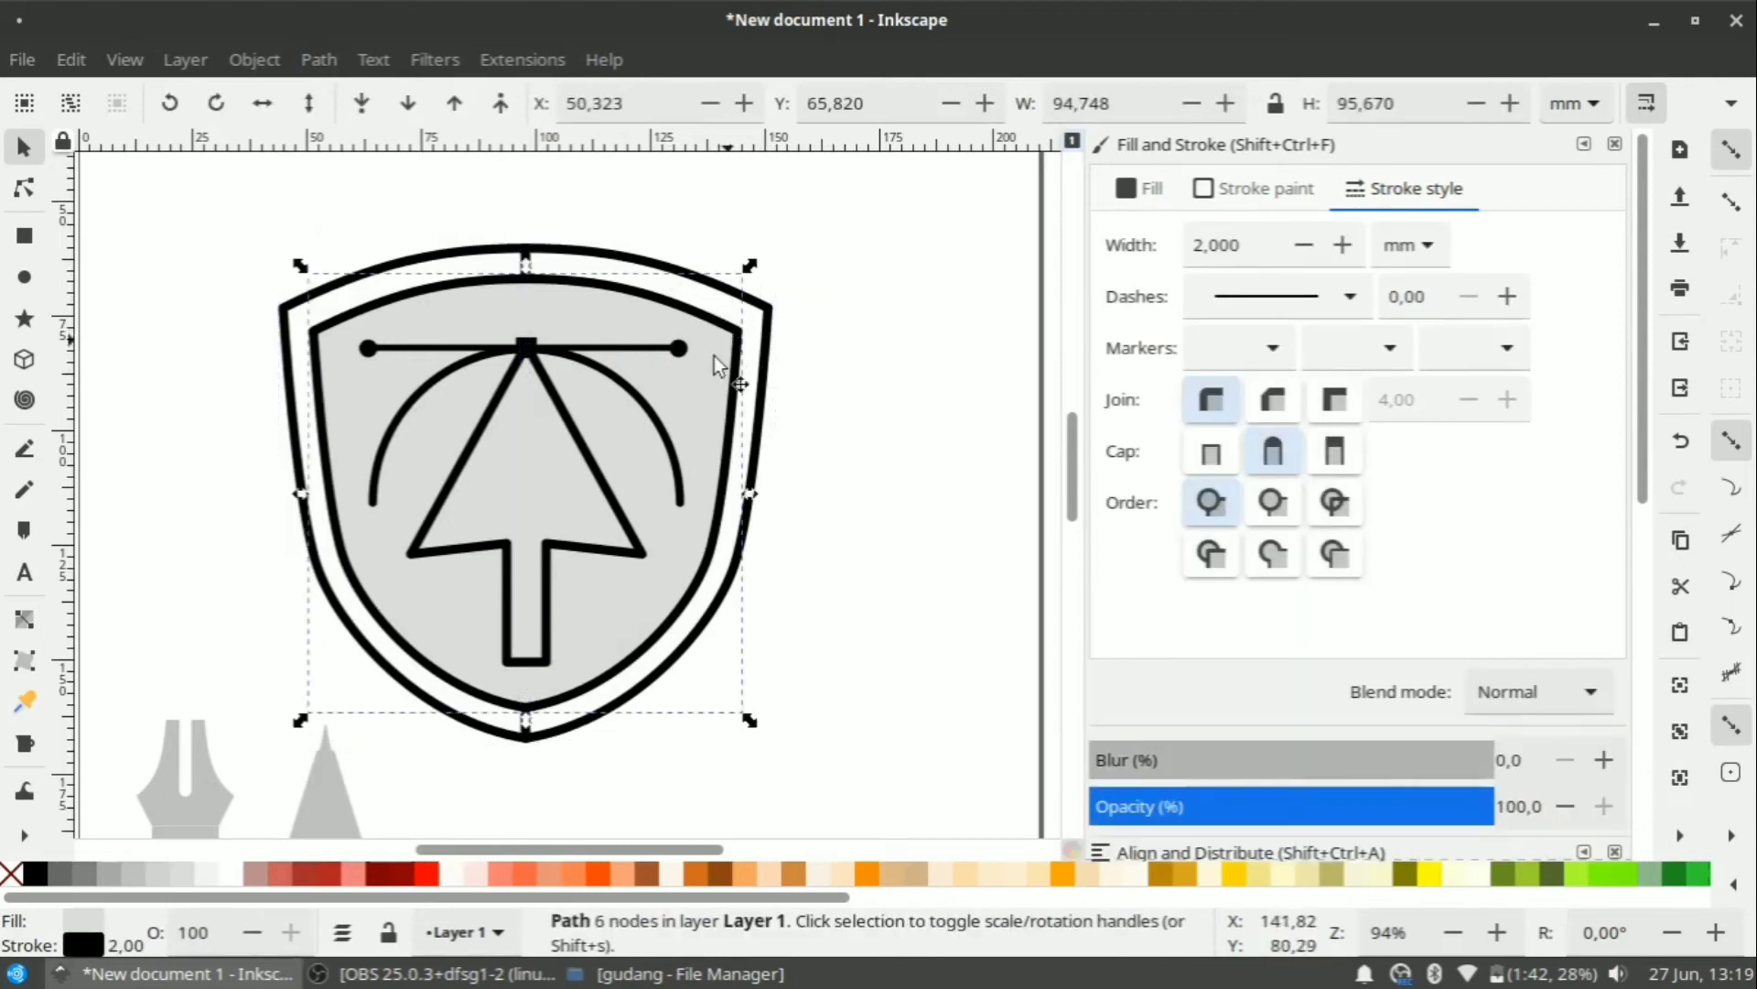
pyautogui.click(11, 874)
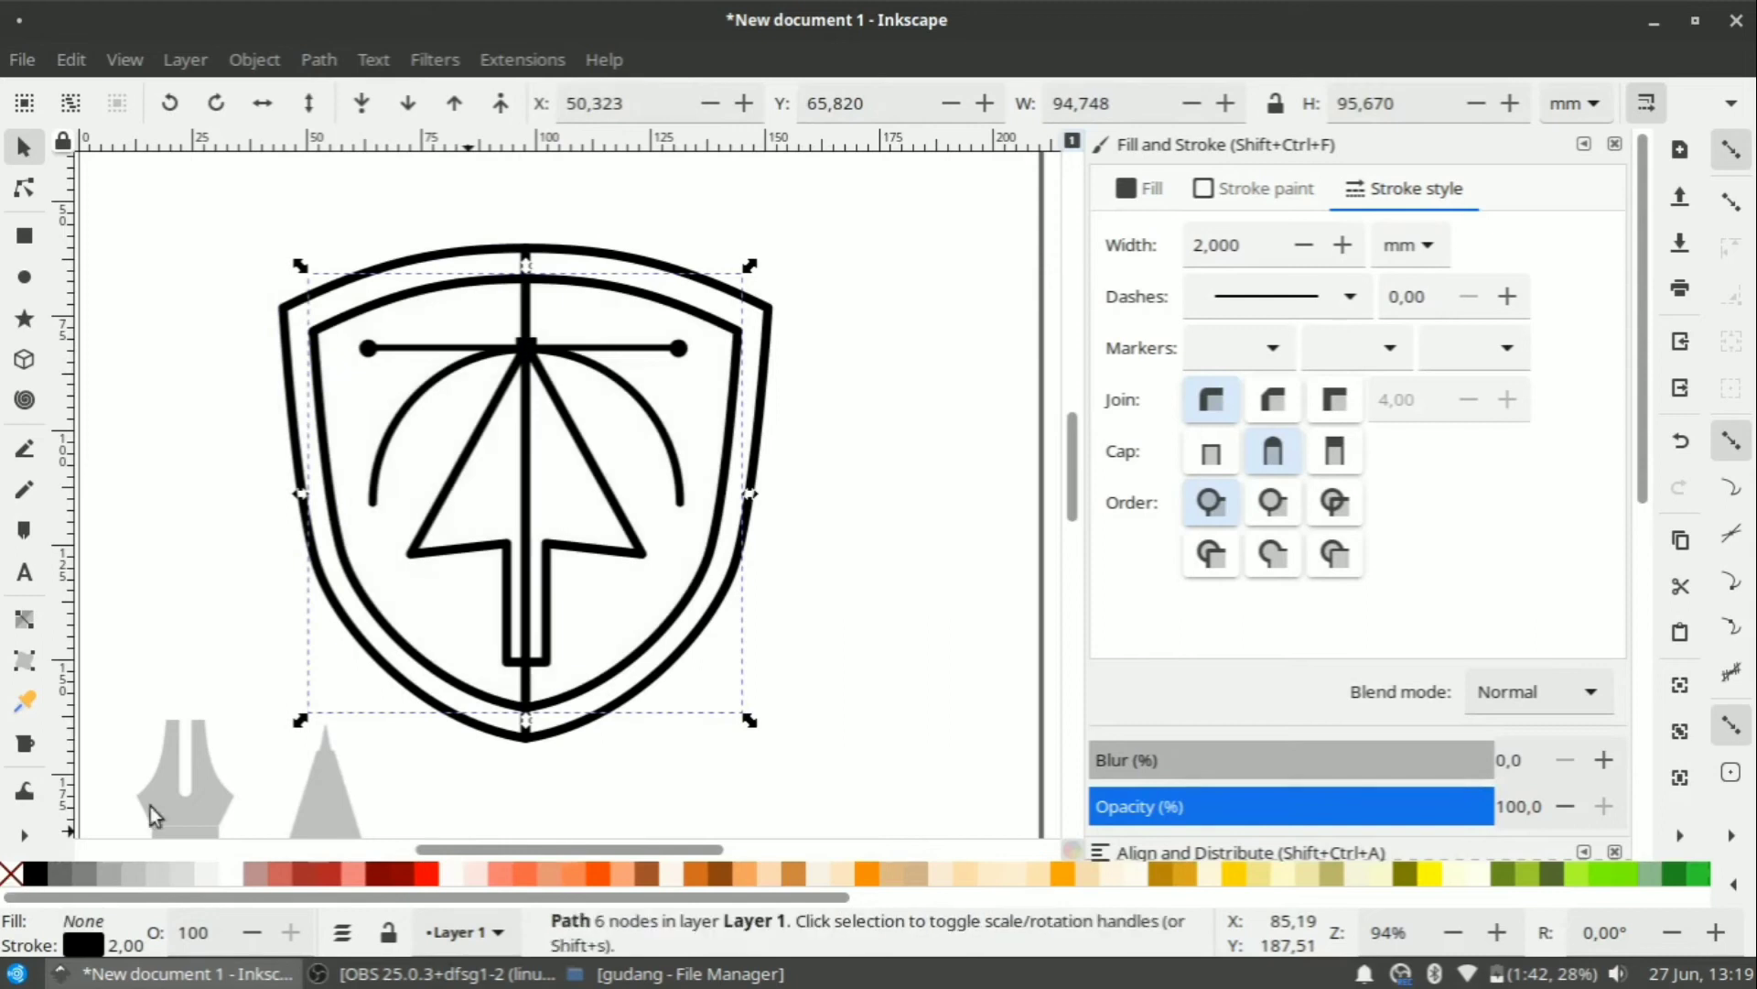
pyautogui.click(788, 608)
# Delete the extra vertical centre line.
pyautogui.click(528, 307)
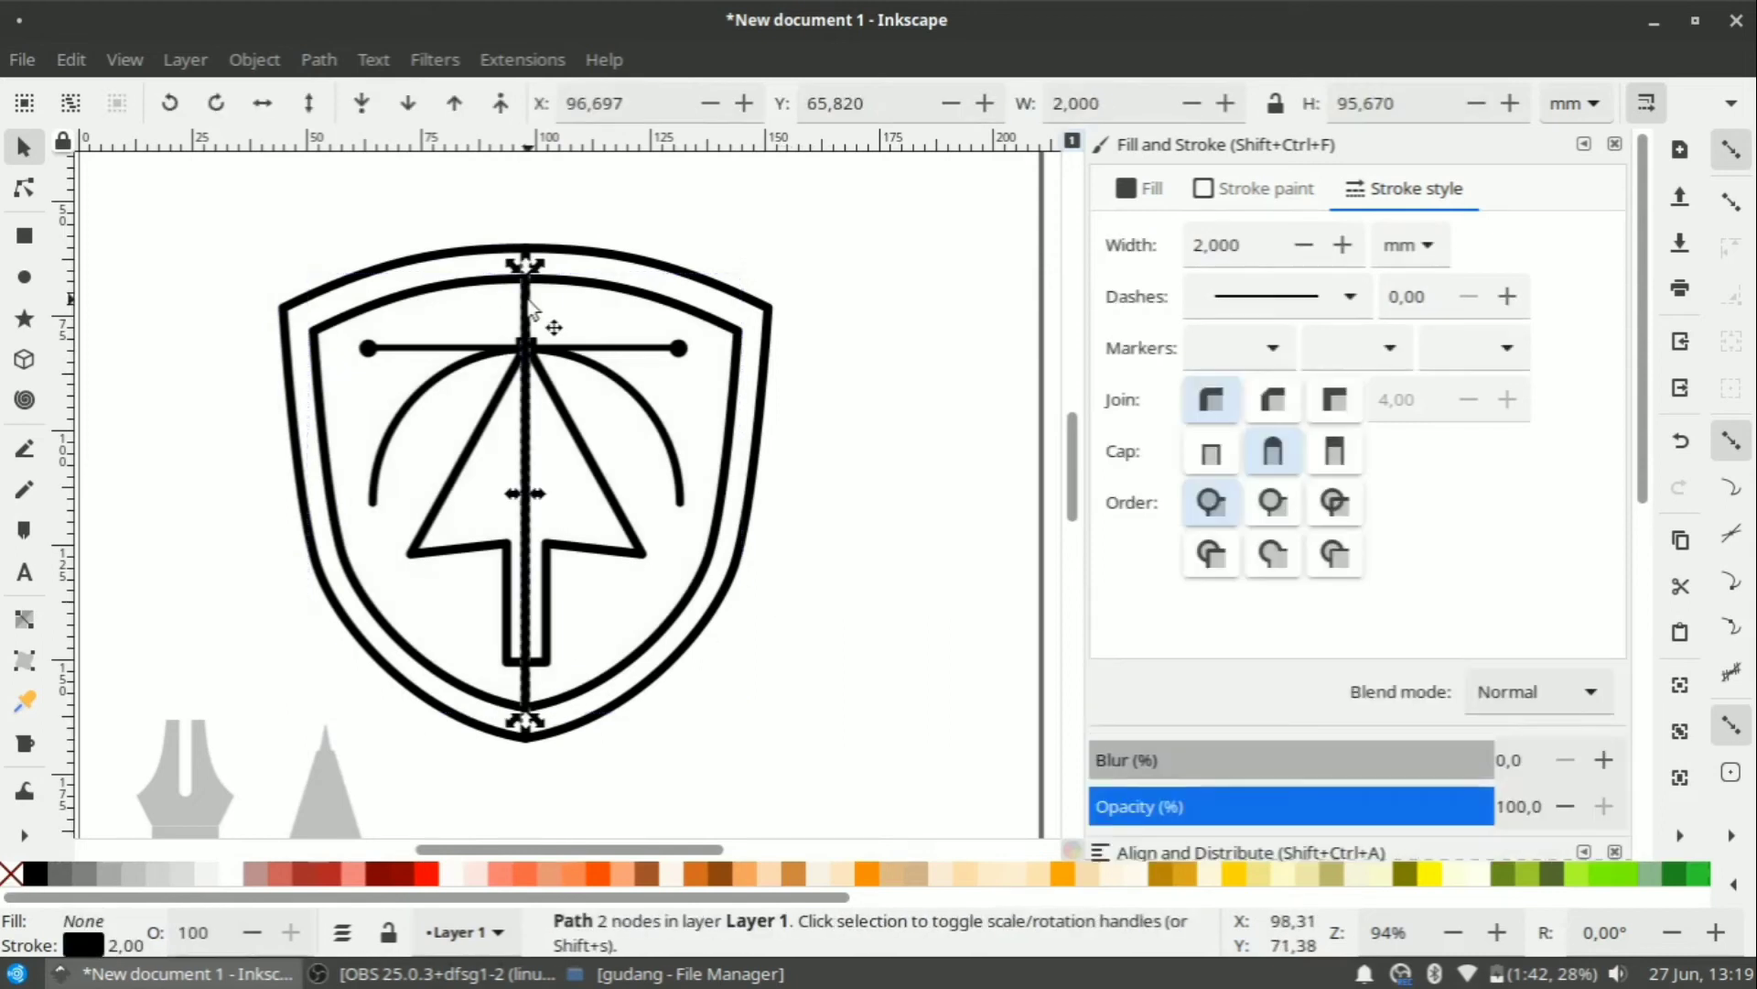
pyautogui.rightClick(528, 307)
pyautogui.click(595, 317)
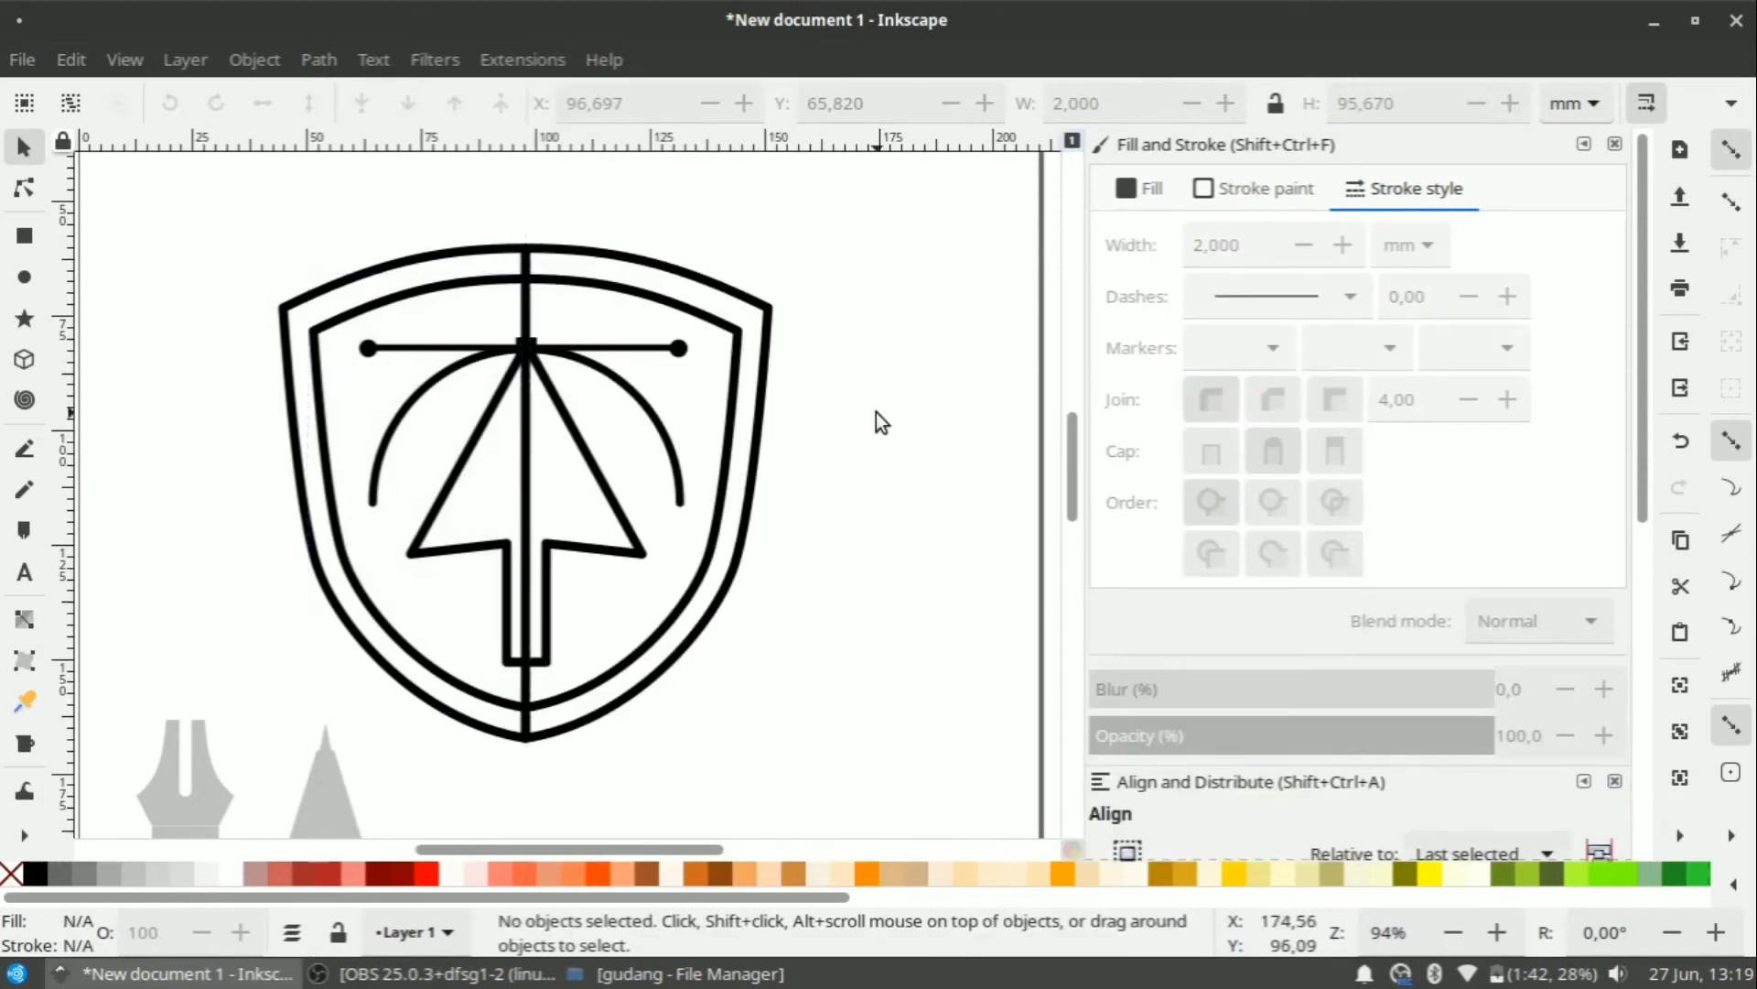
# Pull each outer half-shield aside to verify the split, then restore them.
pyautogui.click(525, 309)
pyautogui.rightClick(525, 309)
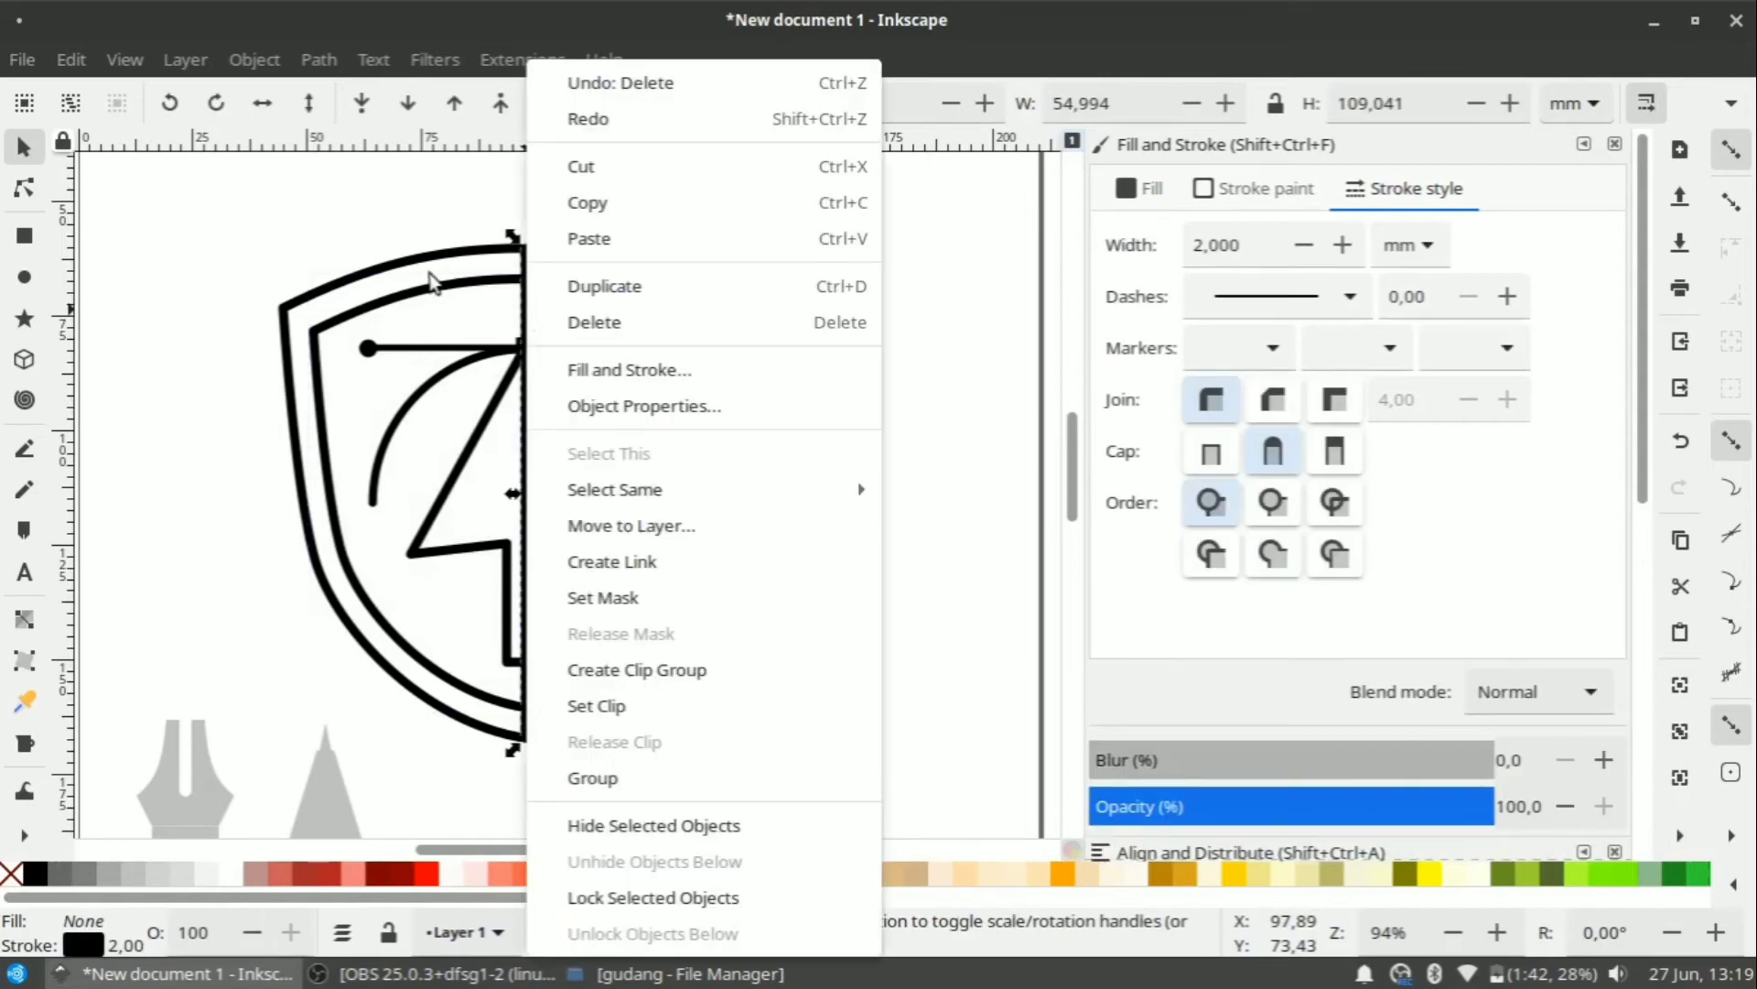
pyautogui.click(428, 272)
pyautogui.moveTo(540, 300); pyautogui.dragTo(612, 305)
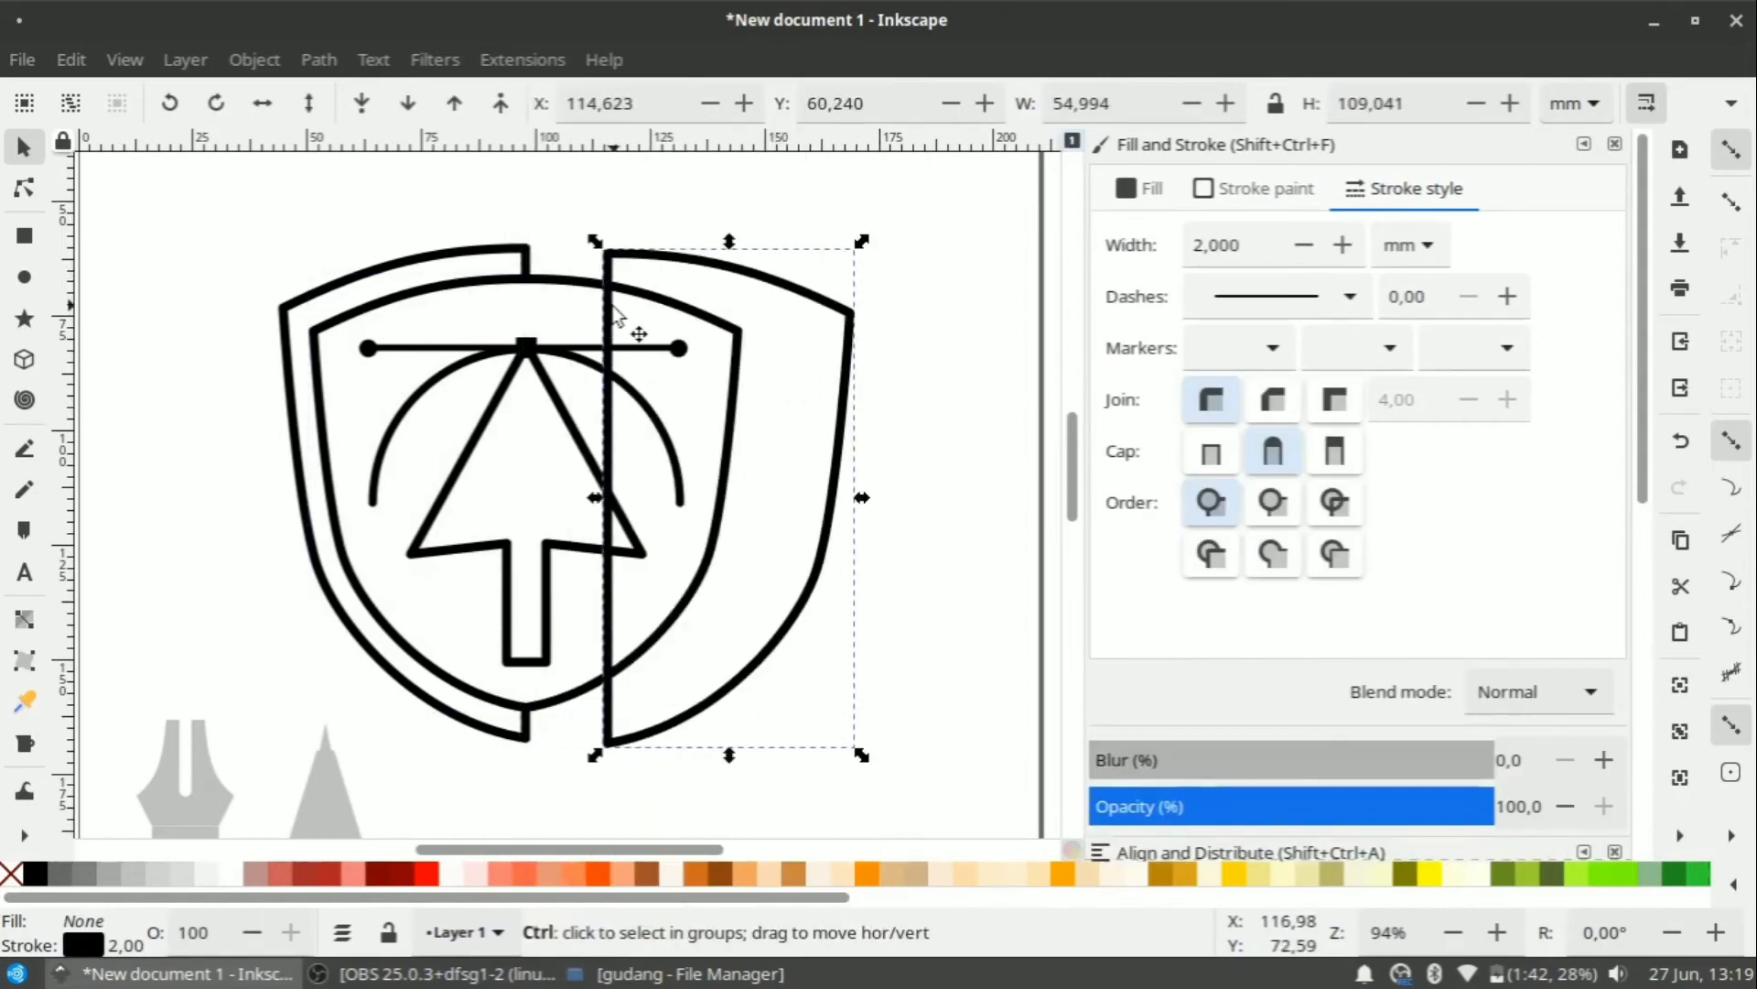
pyautogui.hotkey('ctrl', 'z')
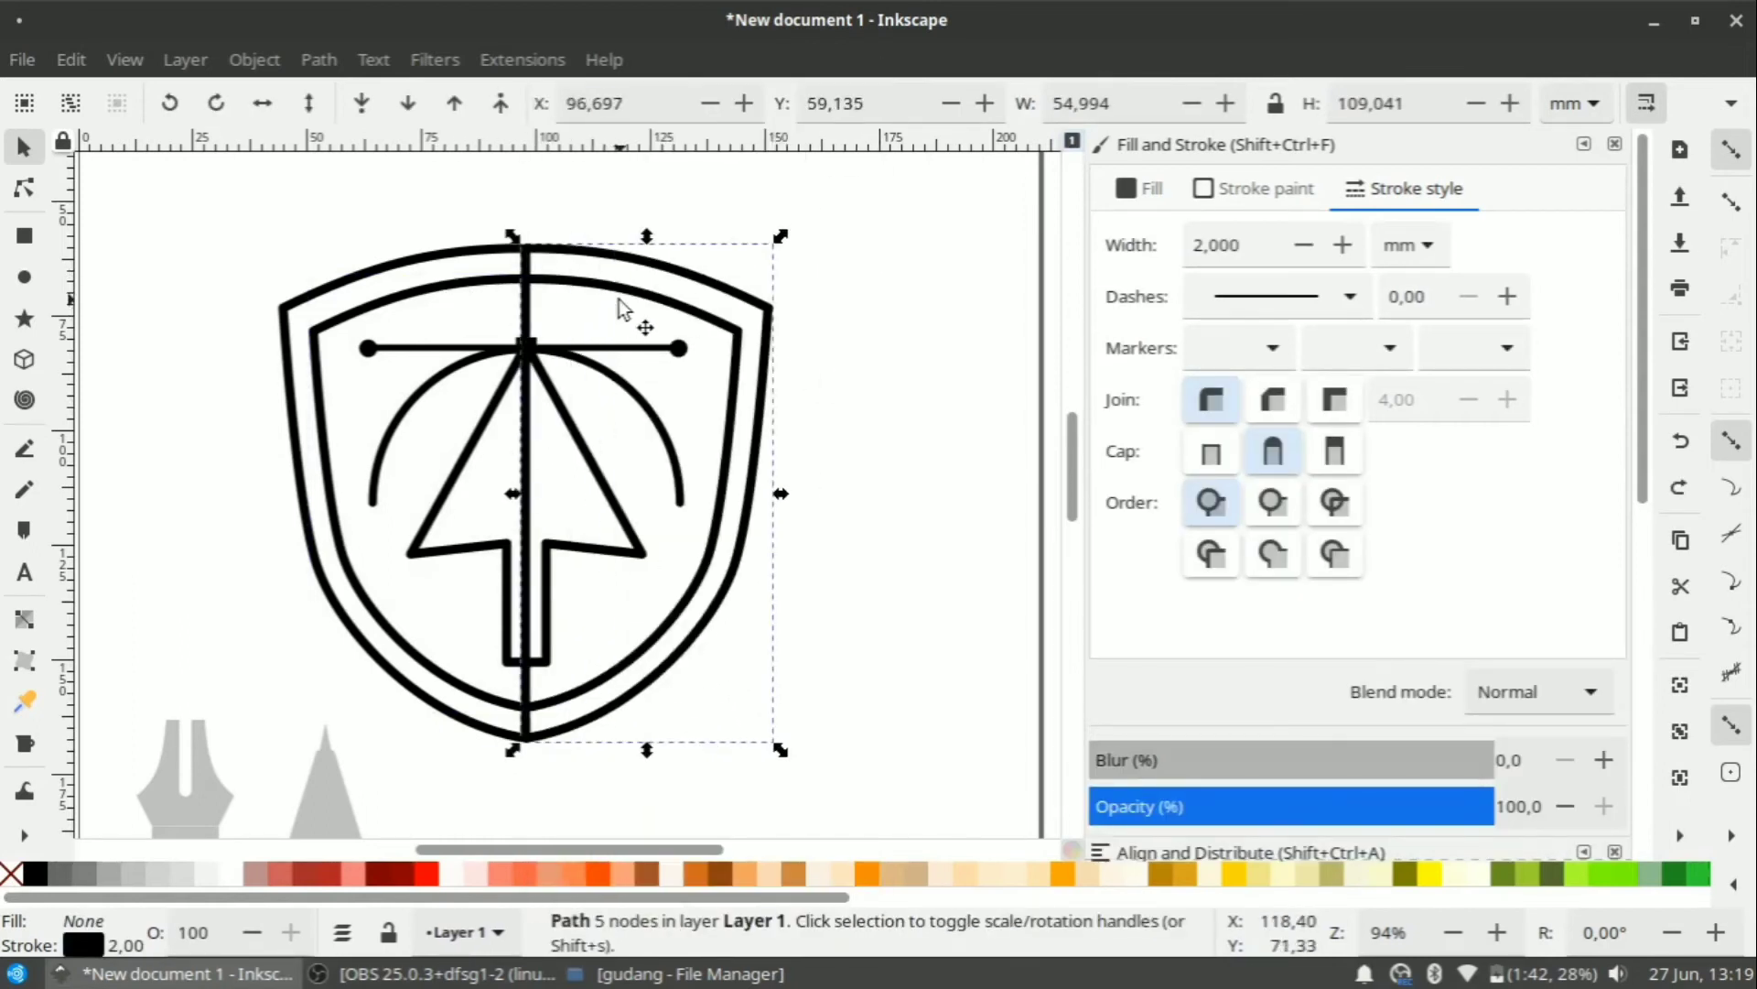
pyautogui.click(622, 234)
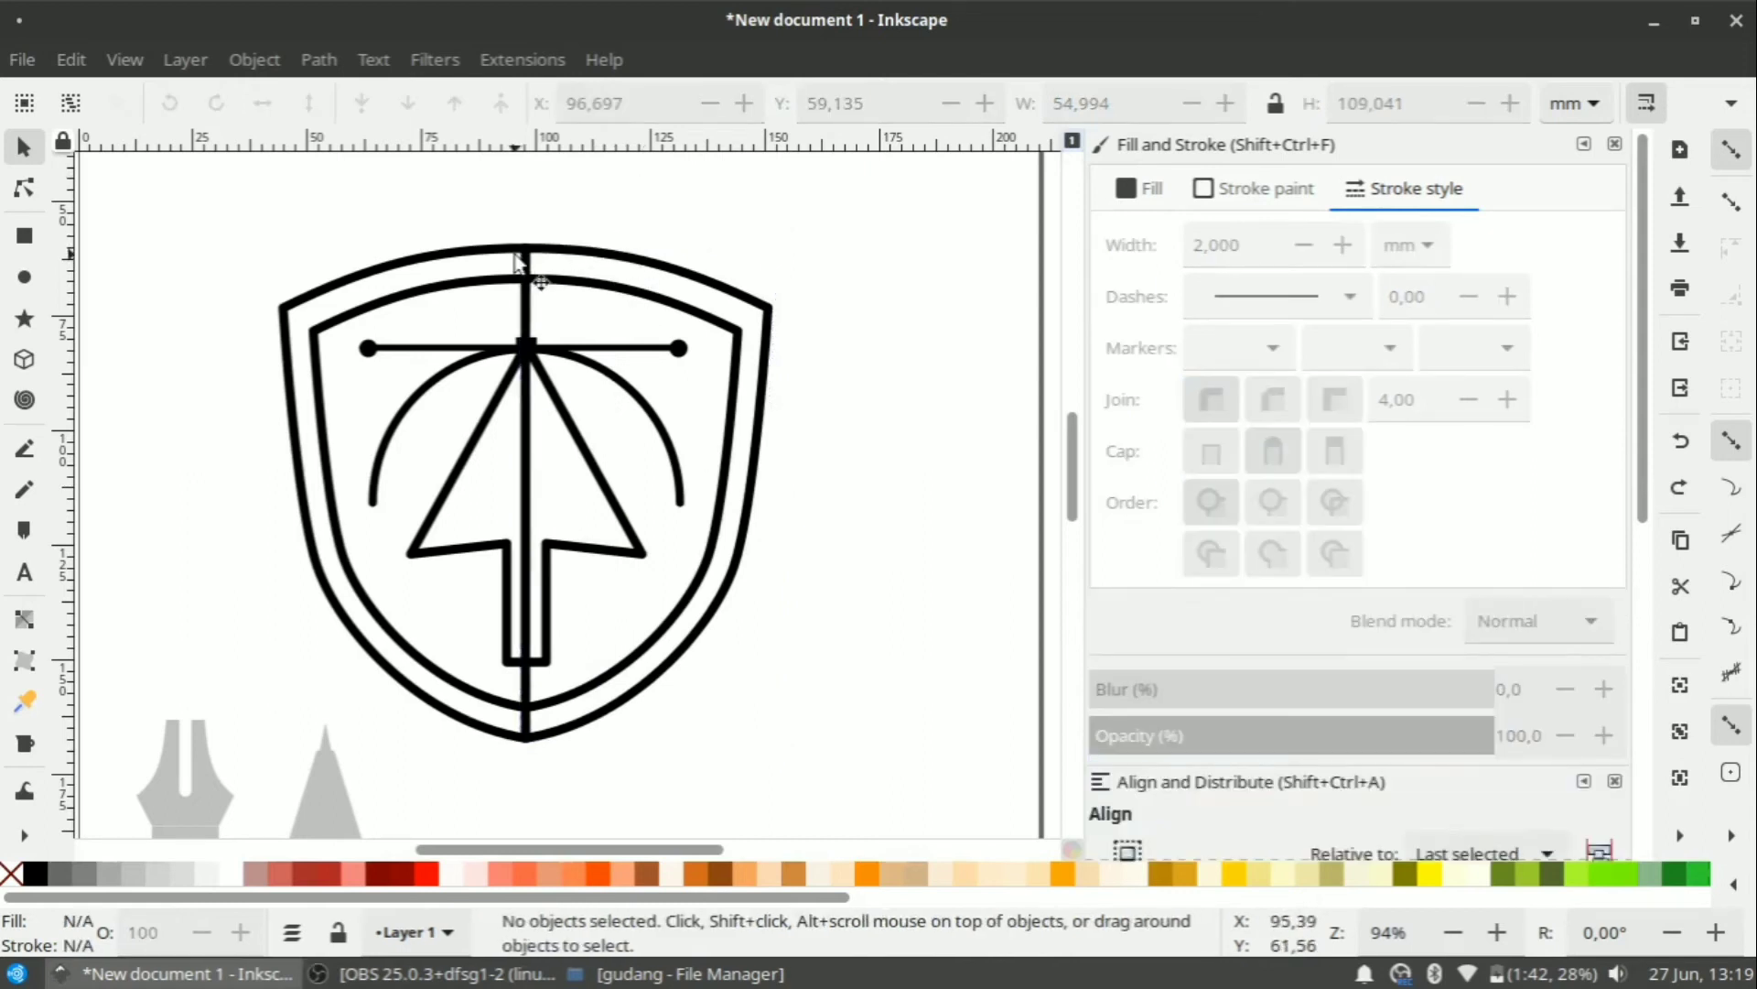
pyautogui.click(485, 253)
pyautogui.moveTo(485, 253); pyautogui.dragTo(393, 255)
pyautogui.hotkey('ctrl', 'z')
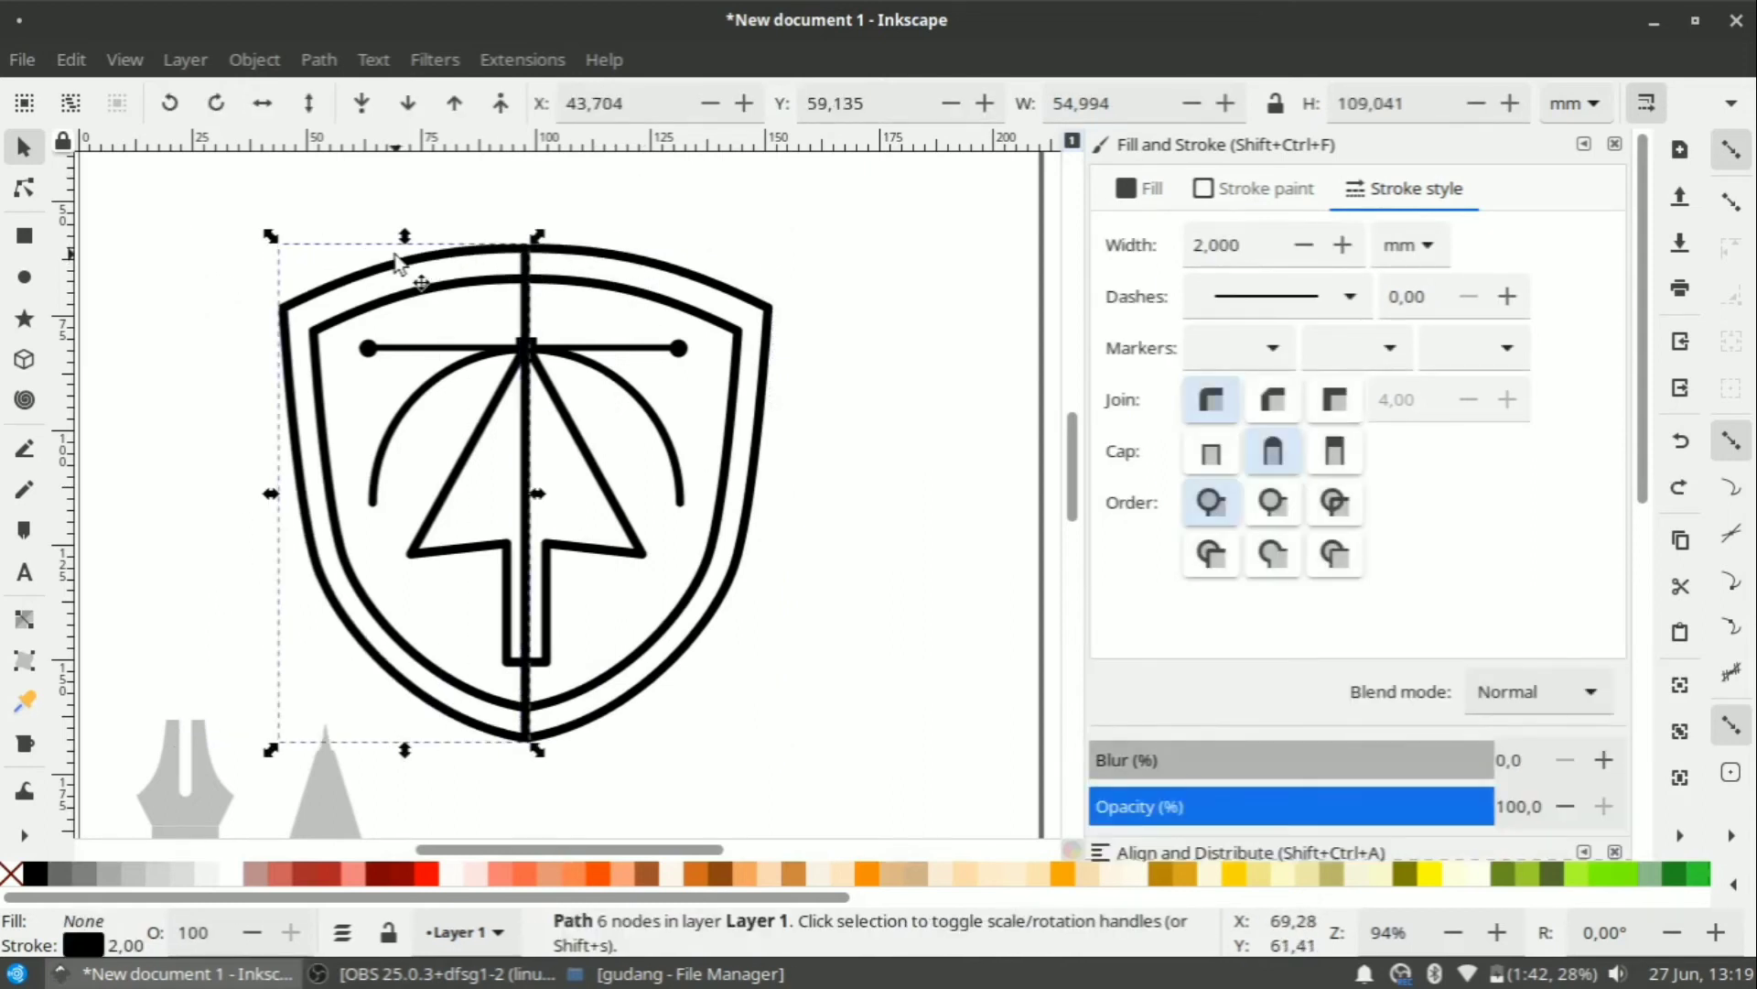
# Duplicate the inner shield and cut it against the outer shield with Cut Path.
pyautogui.click(577, 279)
pyautogui.rightClick(577, 279)
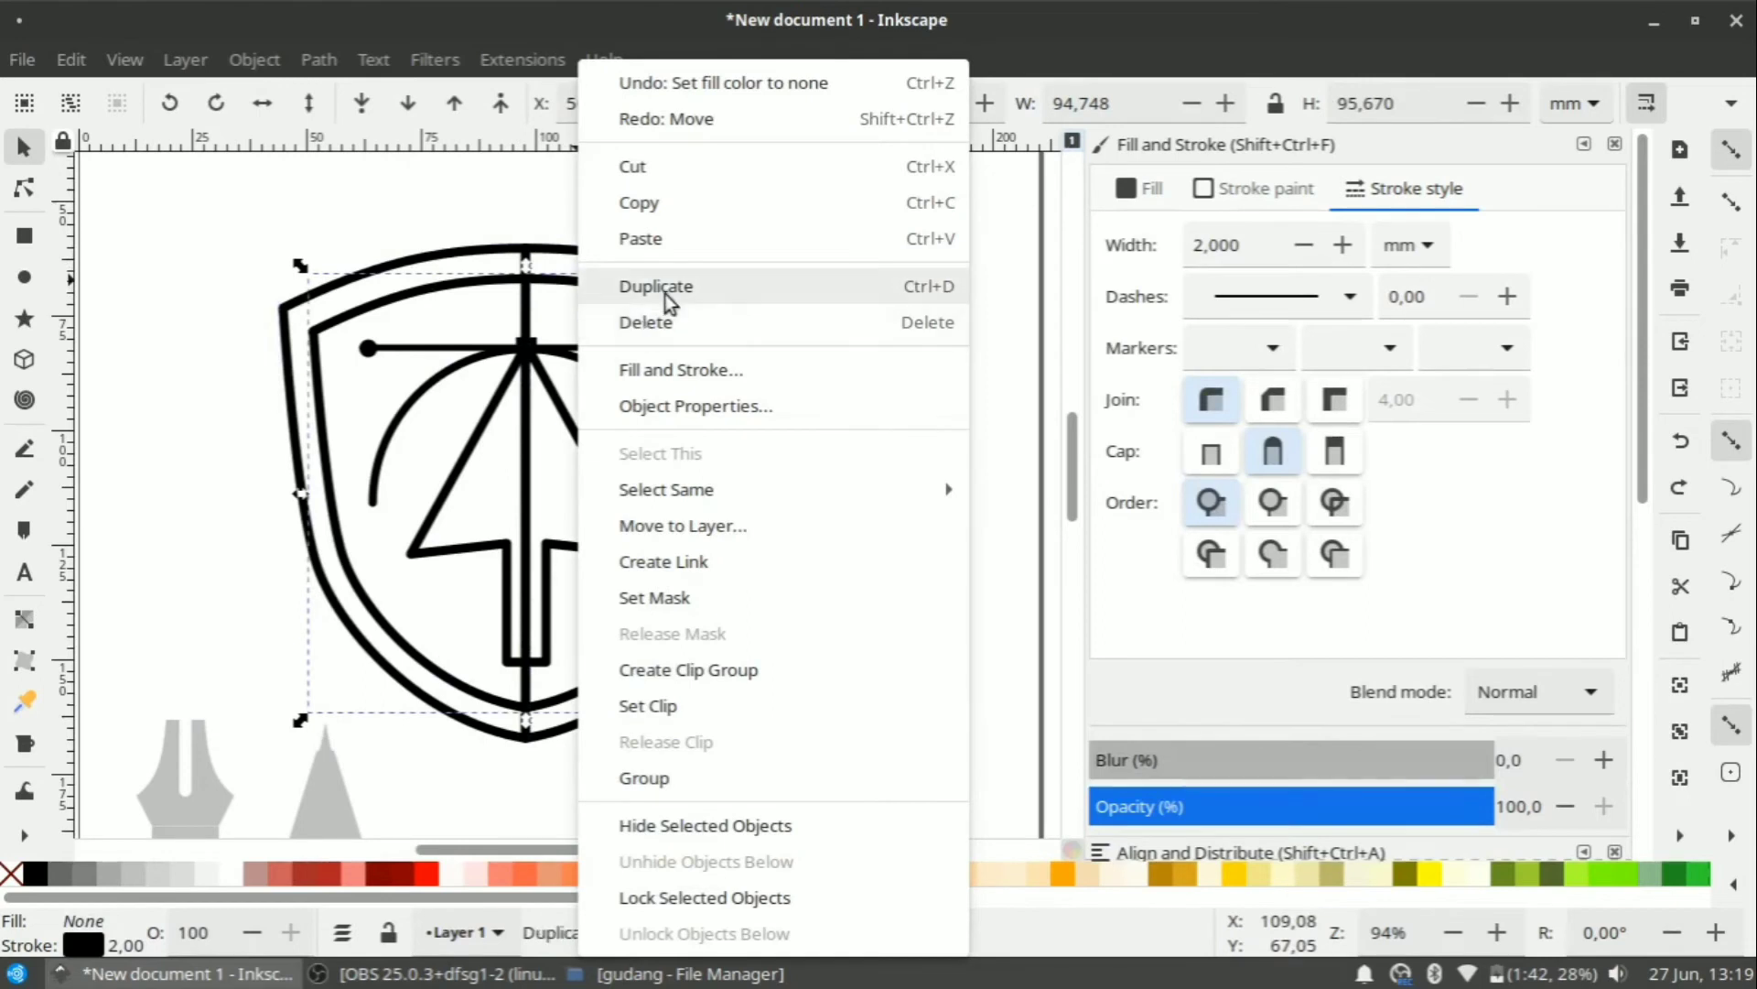
pyautogui.click(666, 289)
pyautogui.keyDown('shift'); pyautogui.click(613, 258); pyautogui.keyUp('shift')
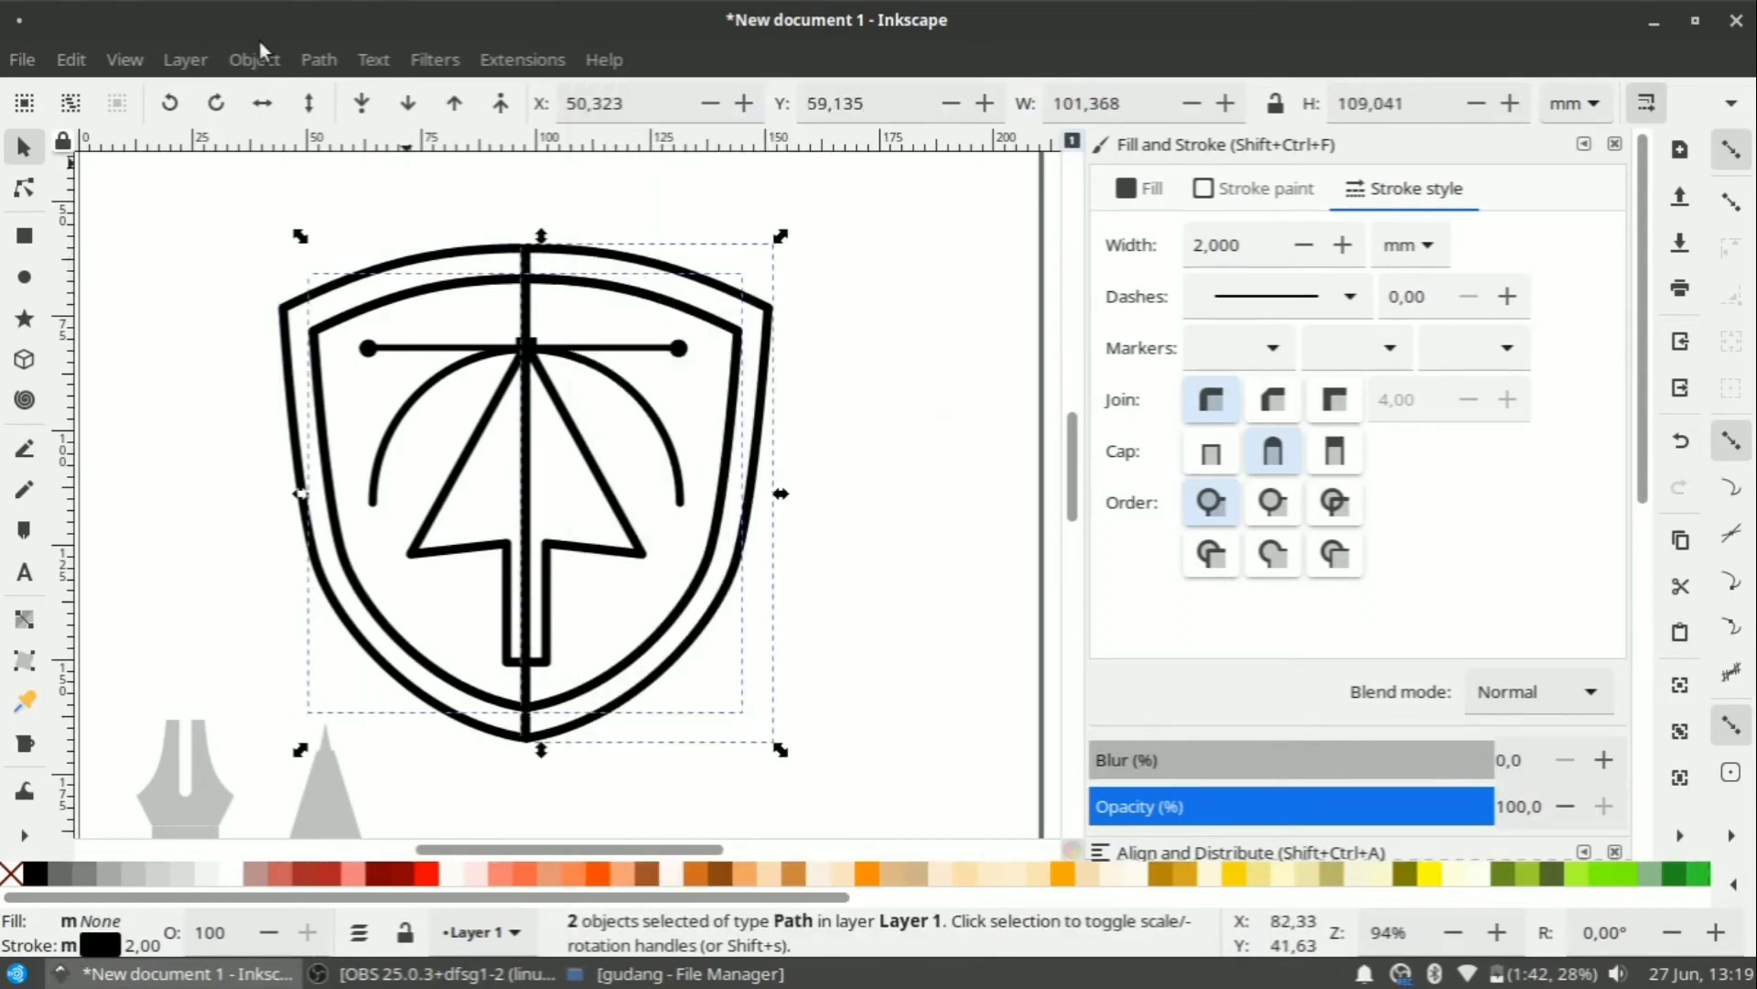
pyautogui.click(319, 60)
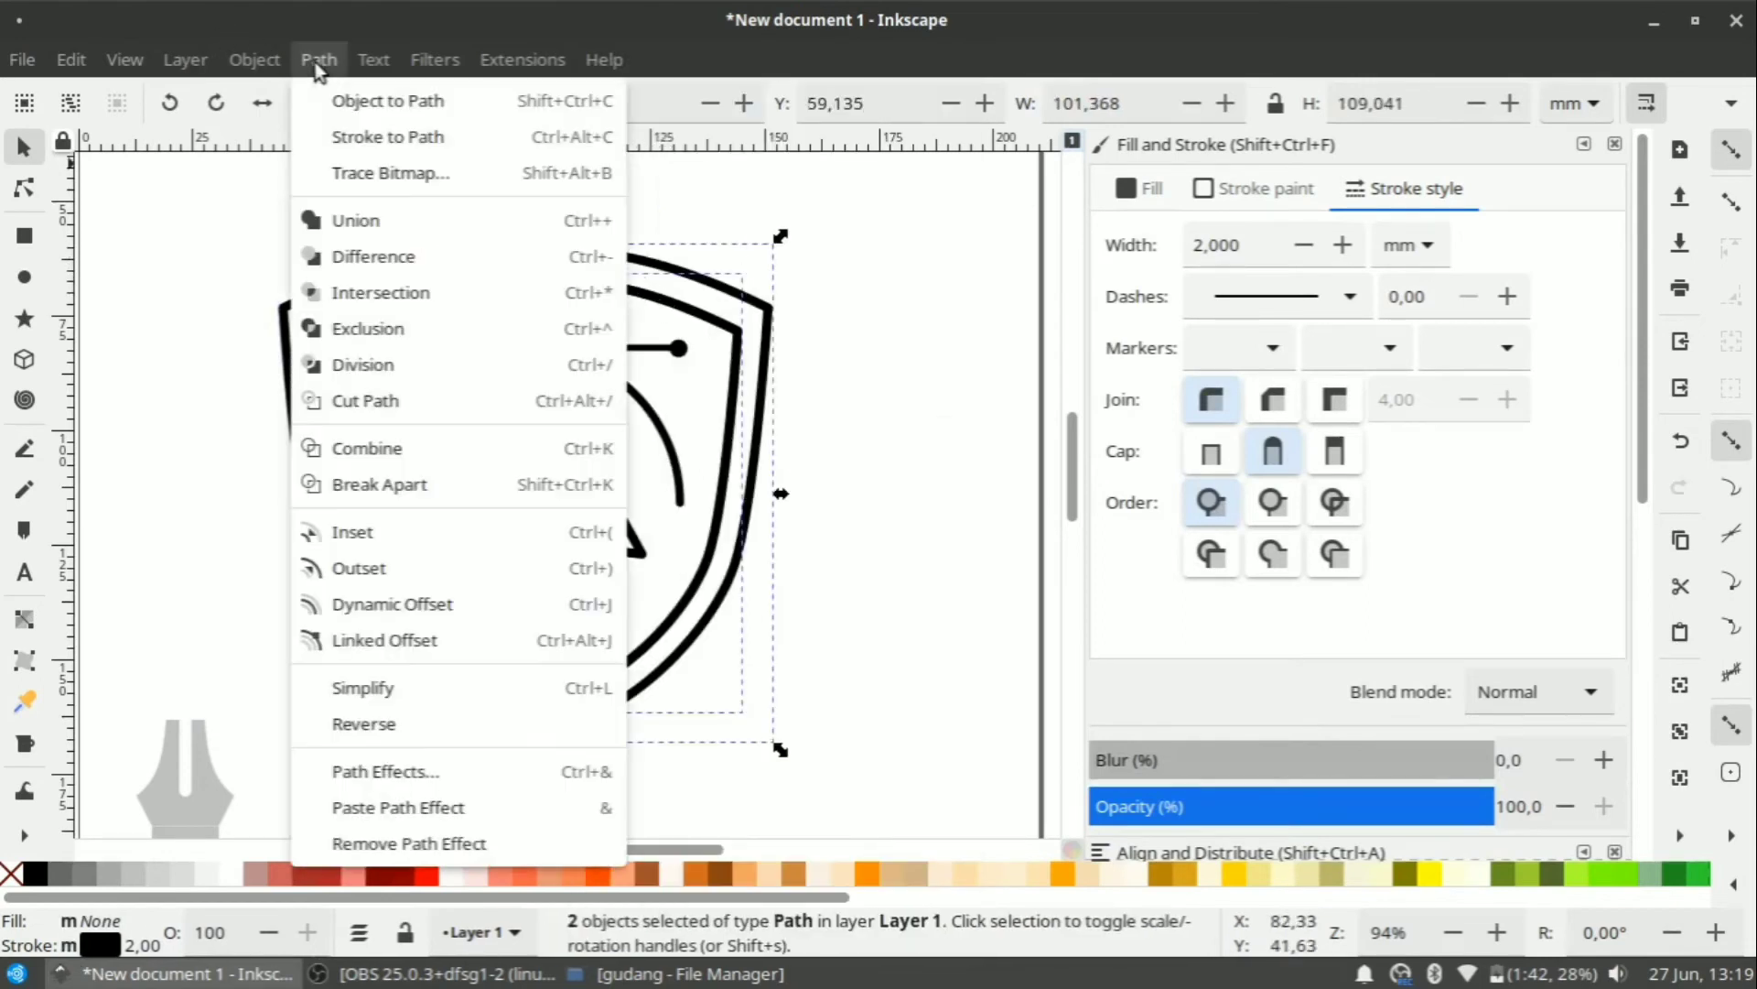
pyautogui.click(357, 400)
# Delete the vertical line running through the inner shield.
pyautogui.click(833, 279)
pyautogui.click(528, 334)
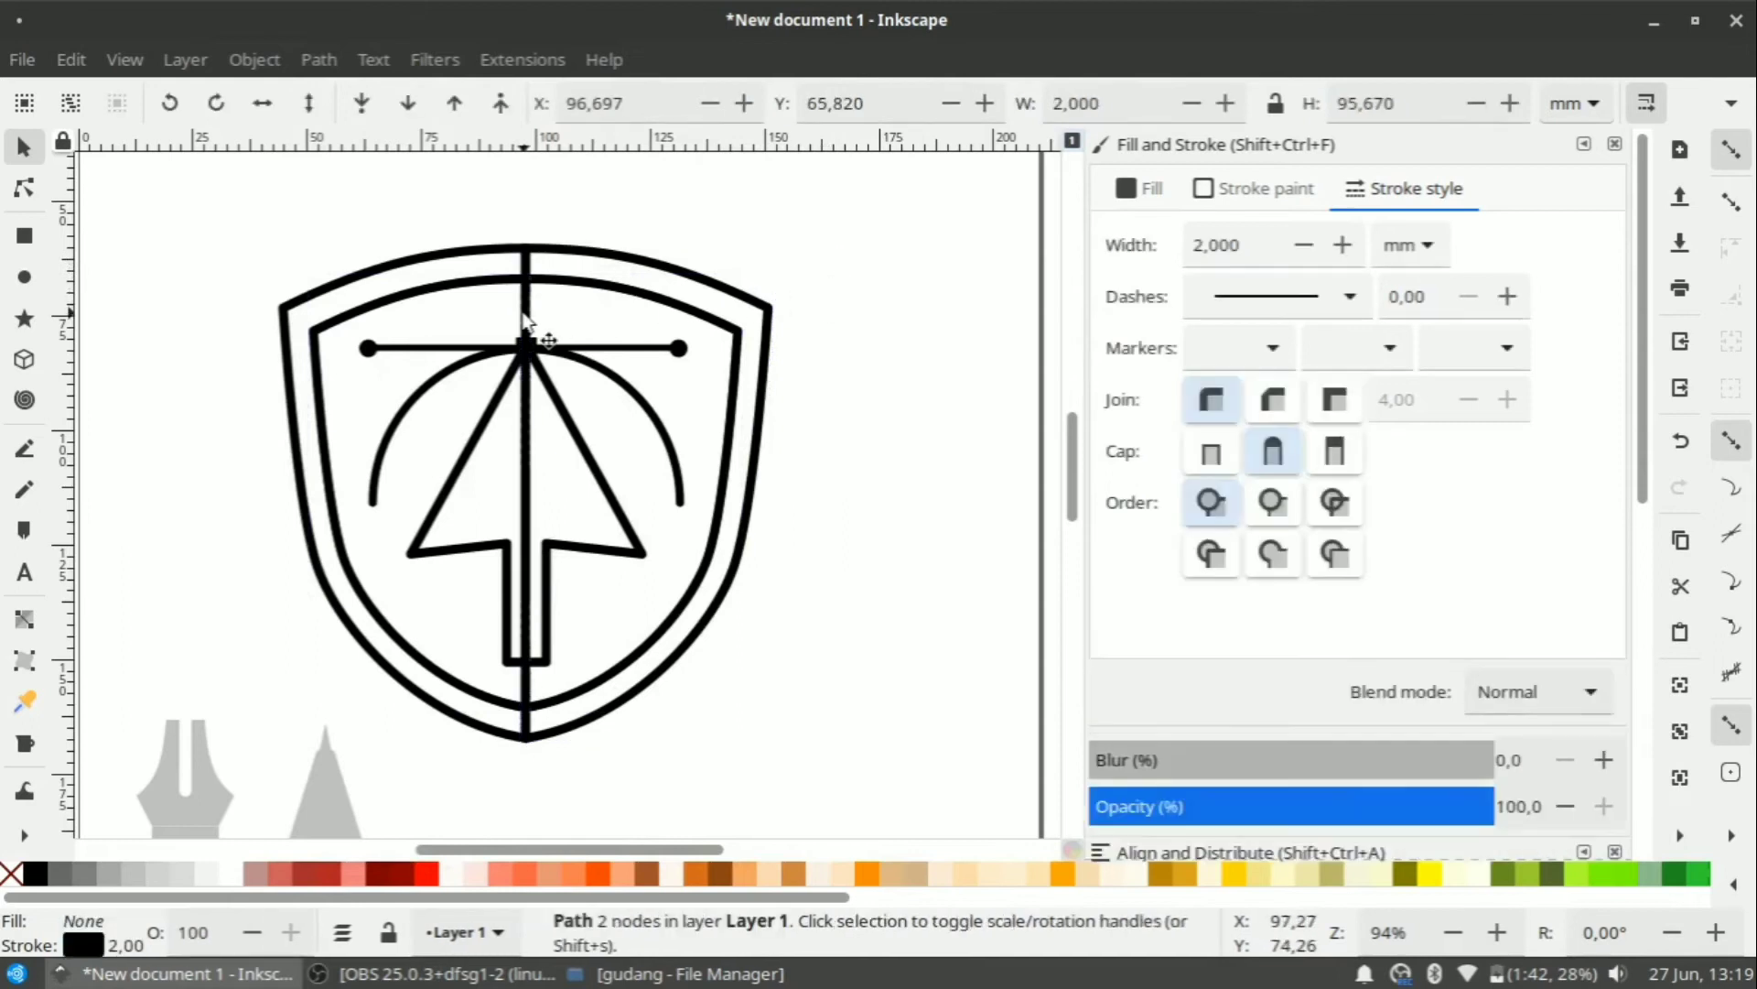
pyautogui.click(637, 313)
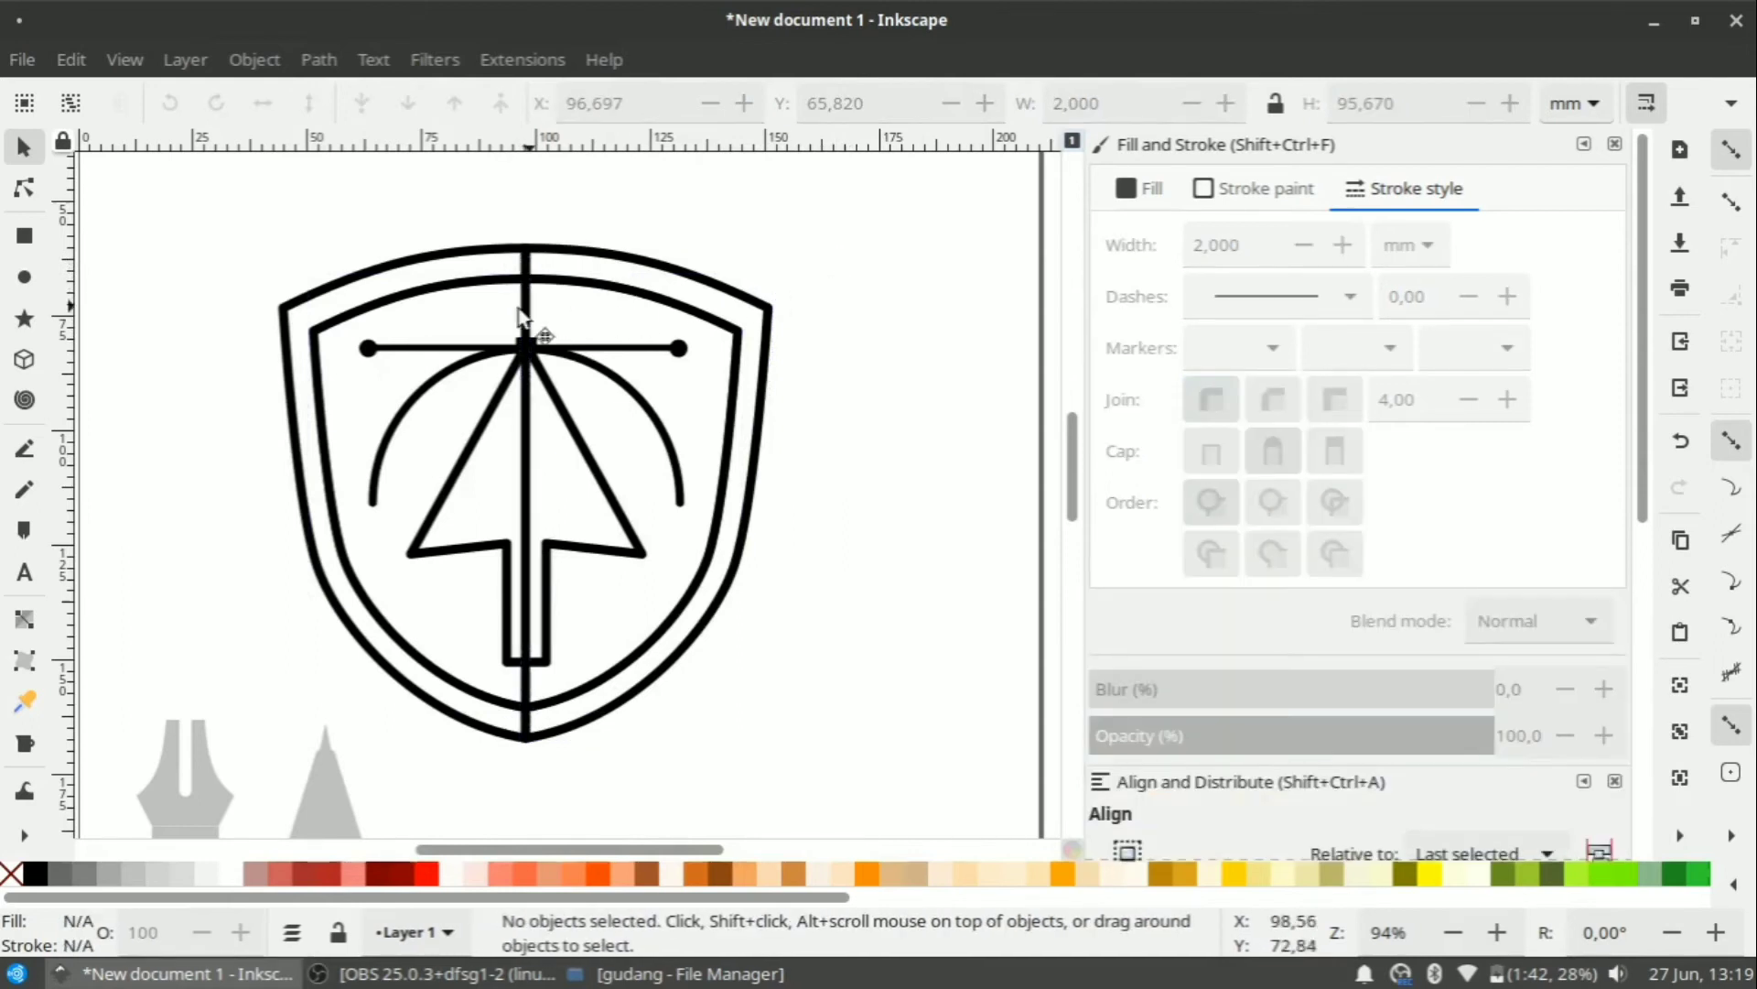
pyautogui.moveTo(526, 323); pyautogui.dragTo(436, 304)
pyautogui.press('Delete')
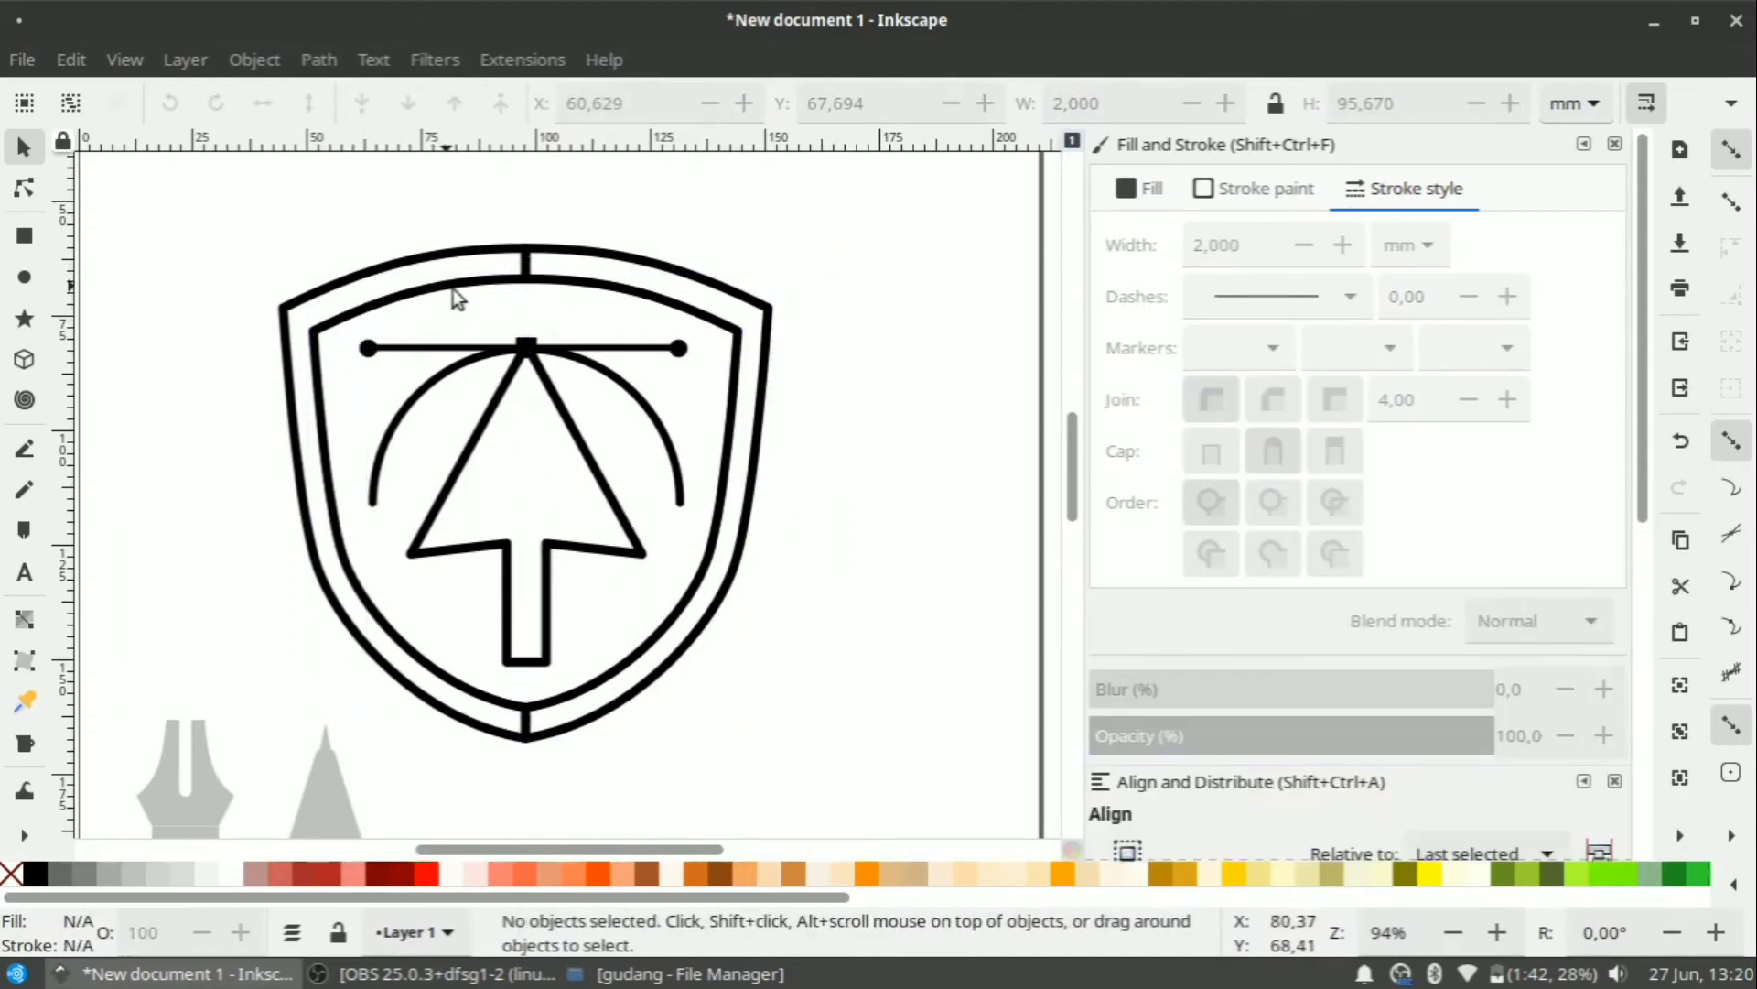
pyautogui.scroll(-1, 762, 335)
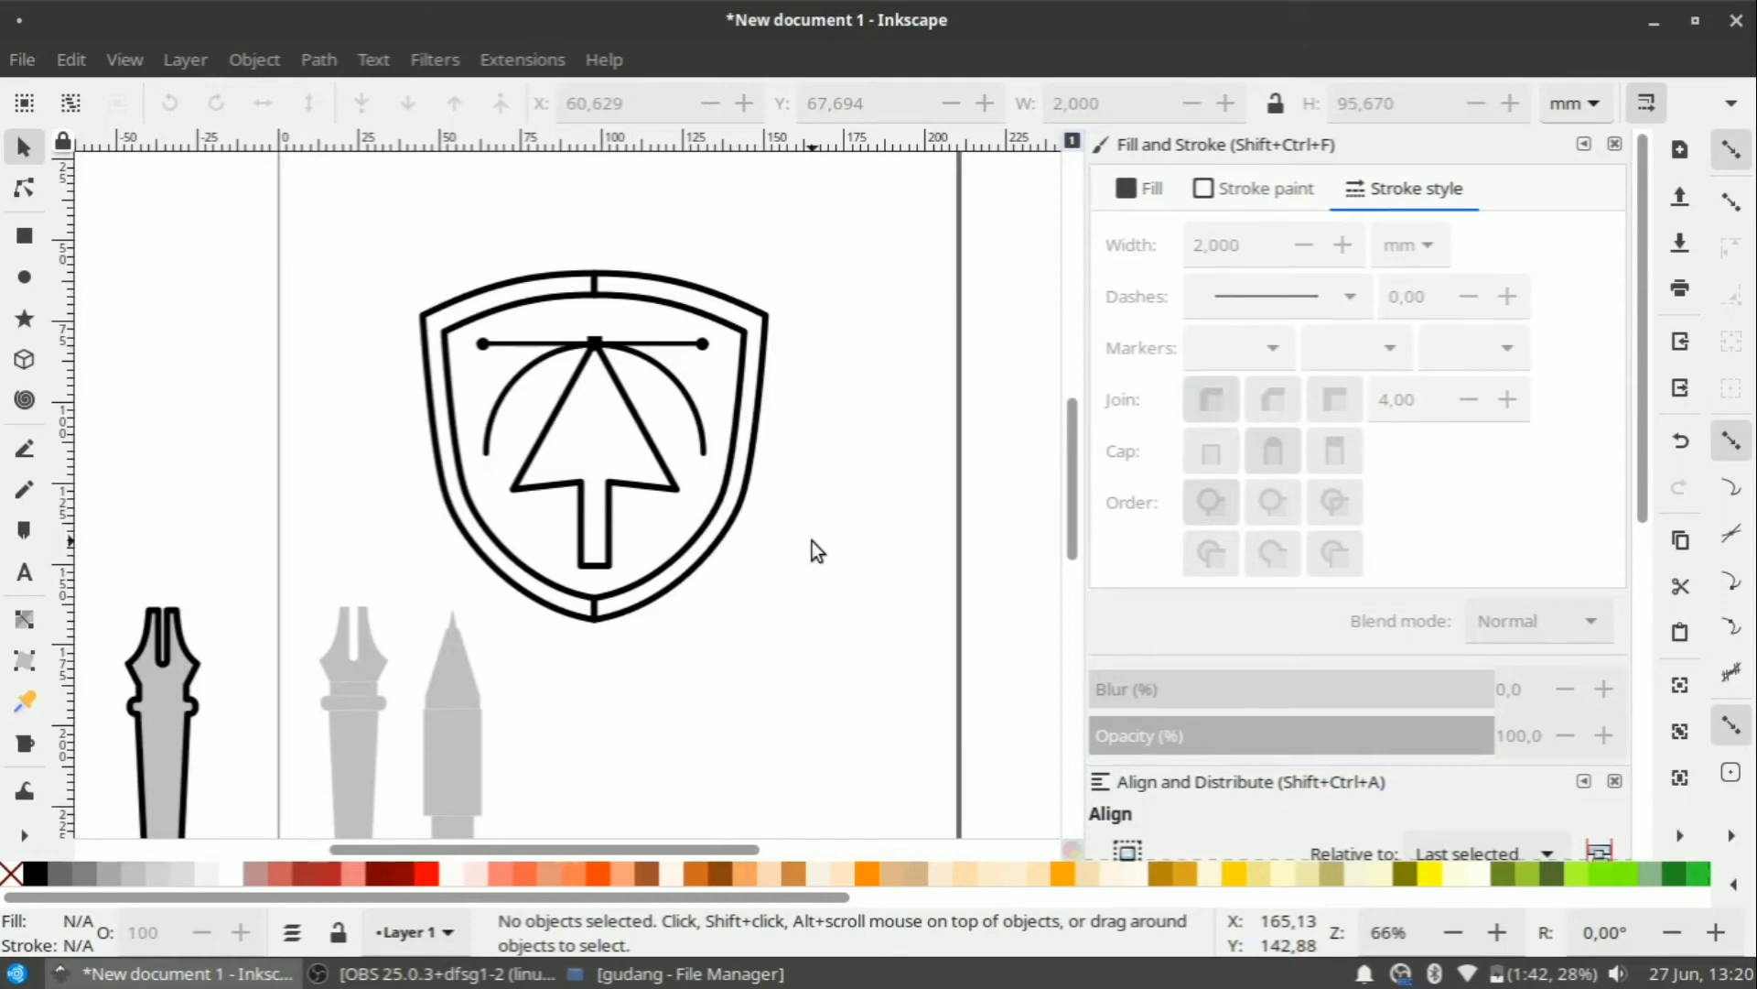
# Stretch the outline pen nib's lower end downward to about 168 mm tall.
pyautogui.scroll(-2, 722, 377)
pyautogui.scroll(2, 578, 661)
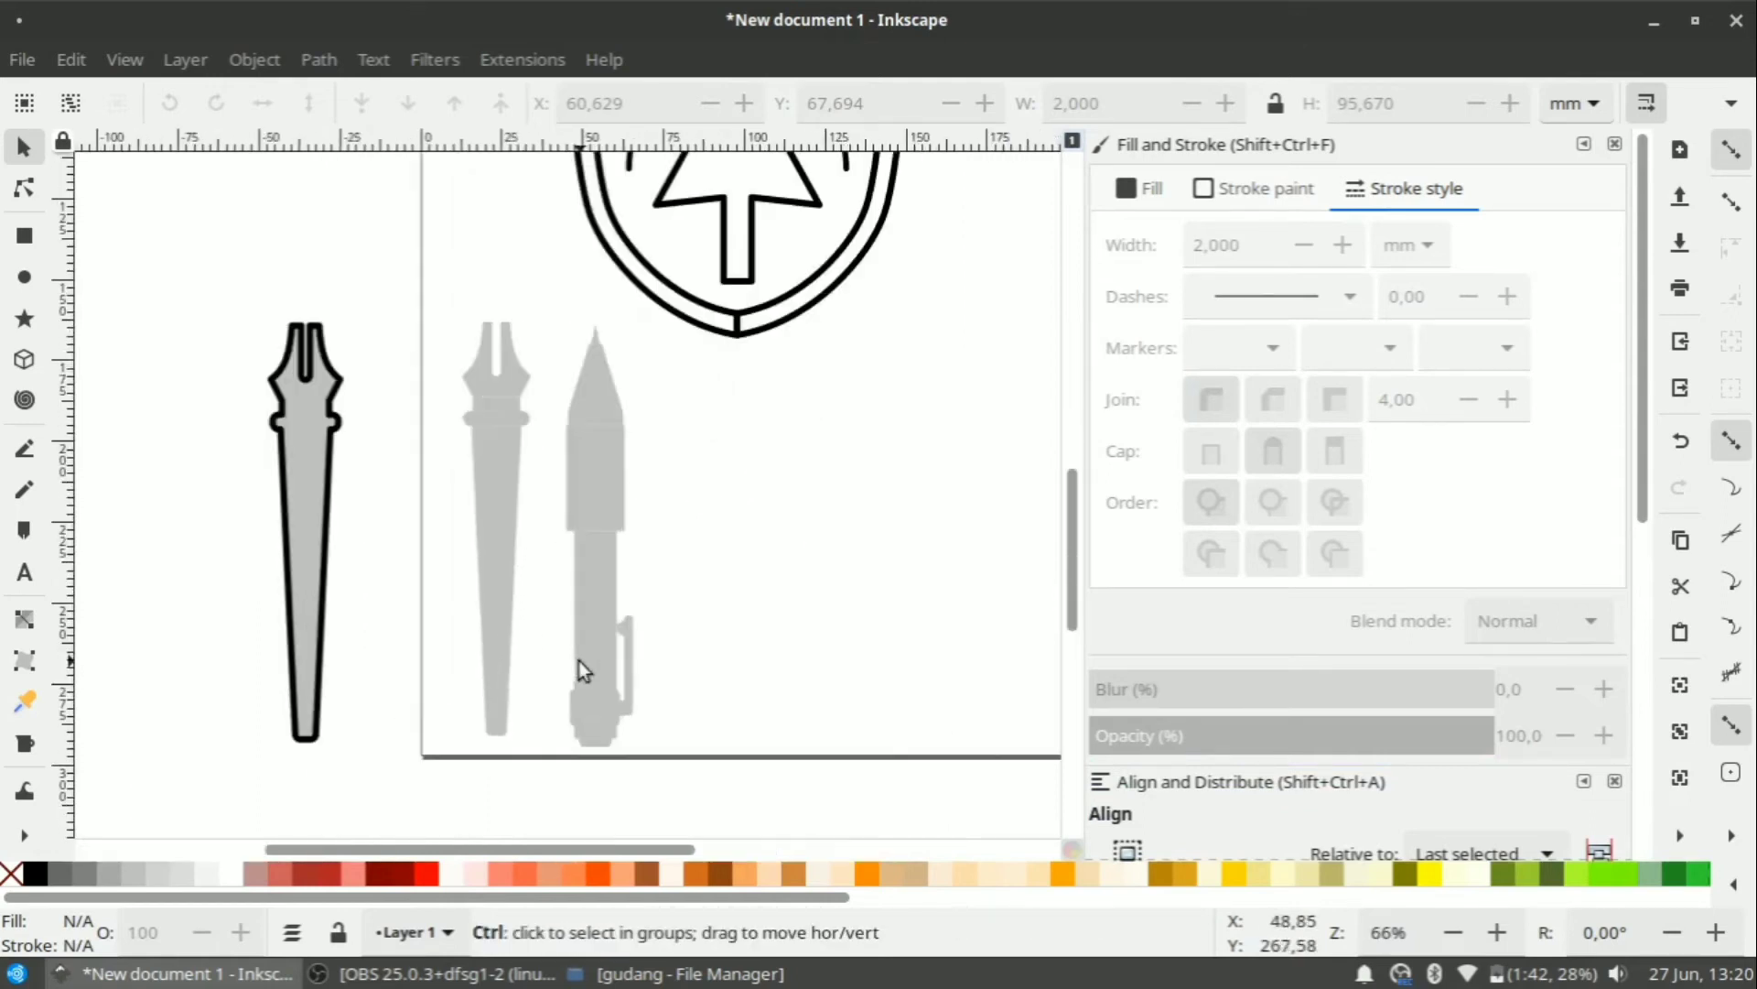
pyautogui.scroll(3, 472, 446)
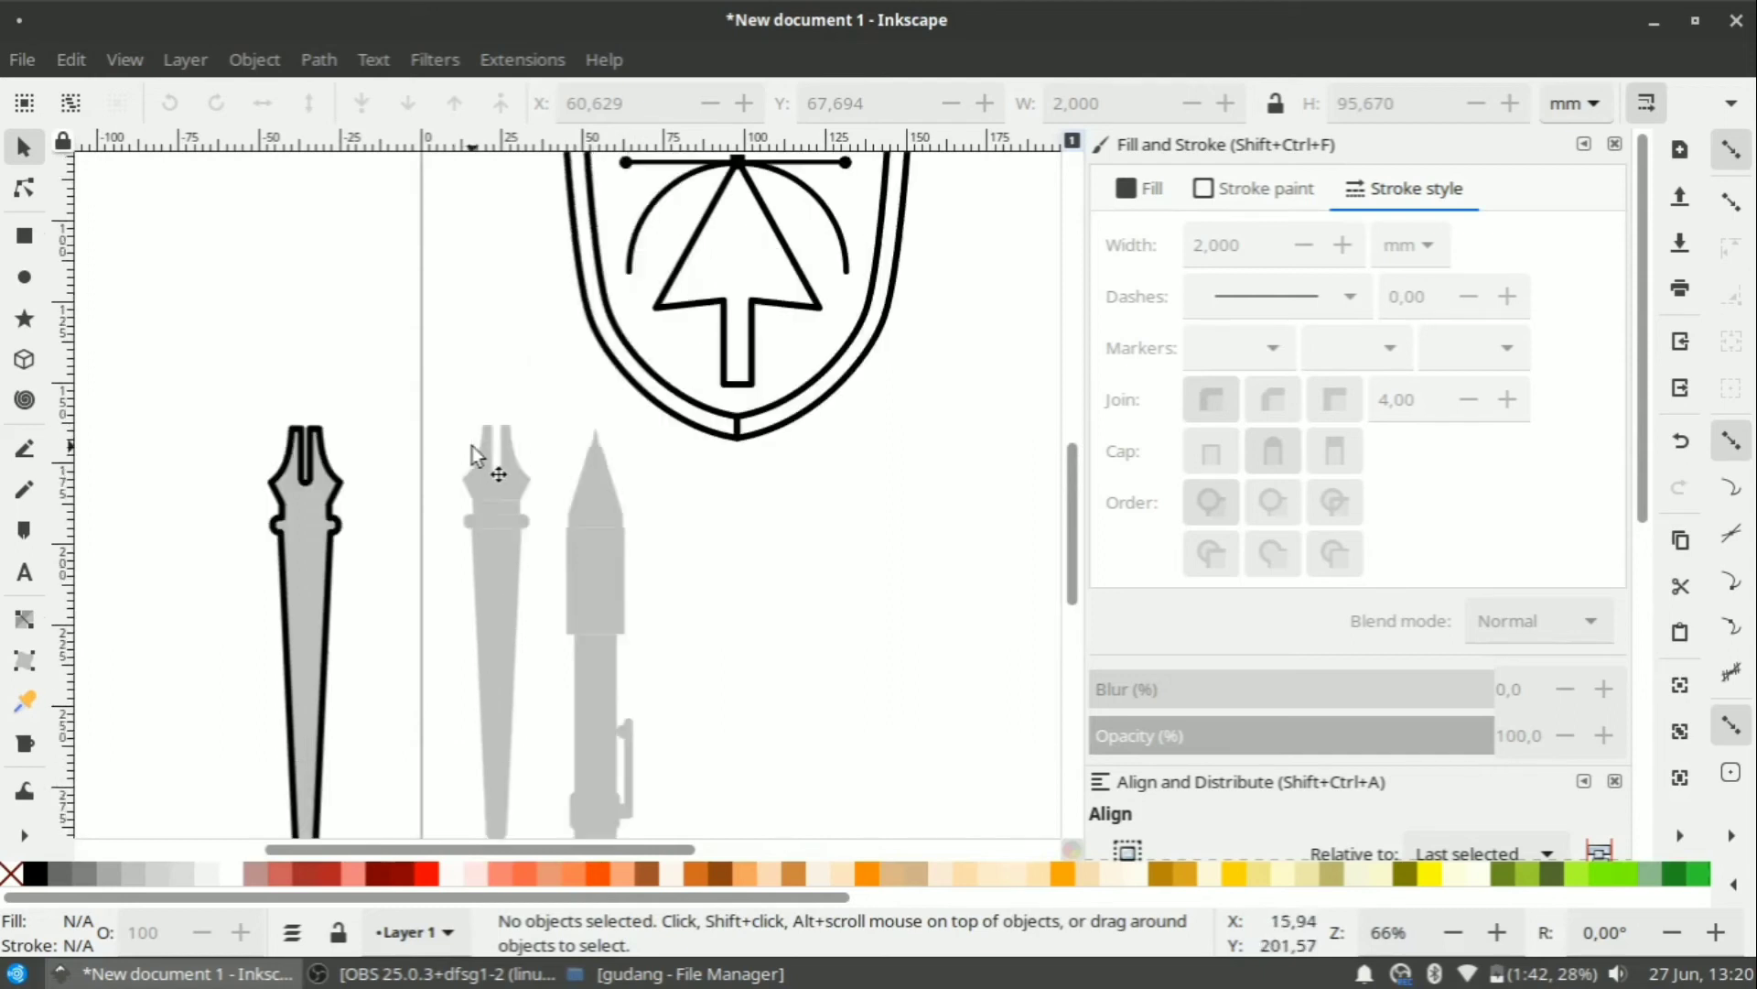
pyautogui.scroll(6, 472, 447)
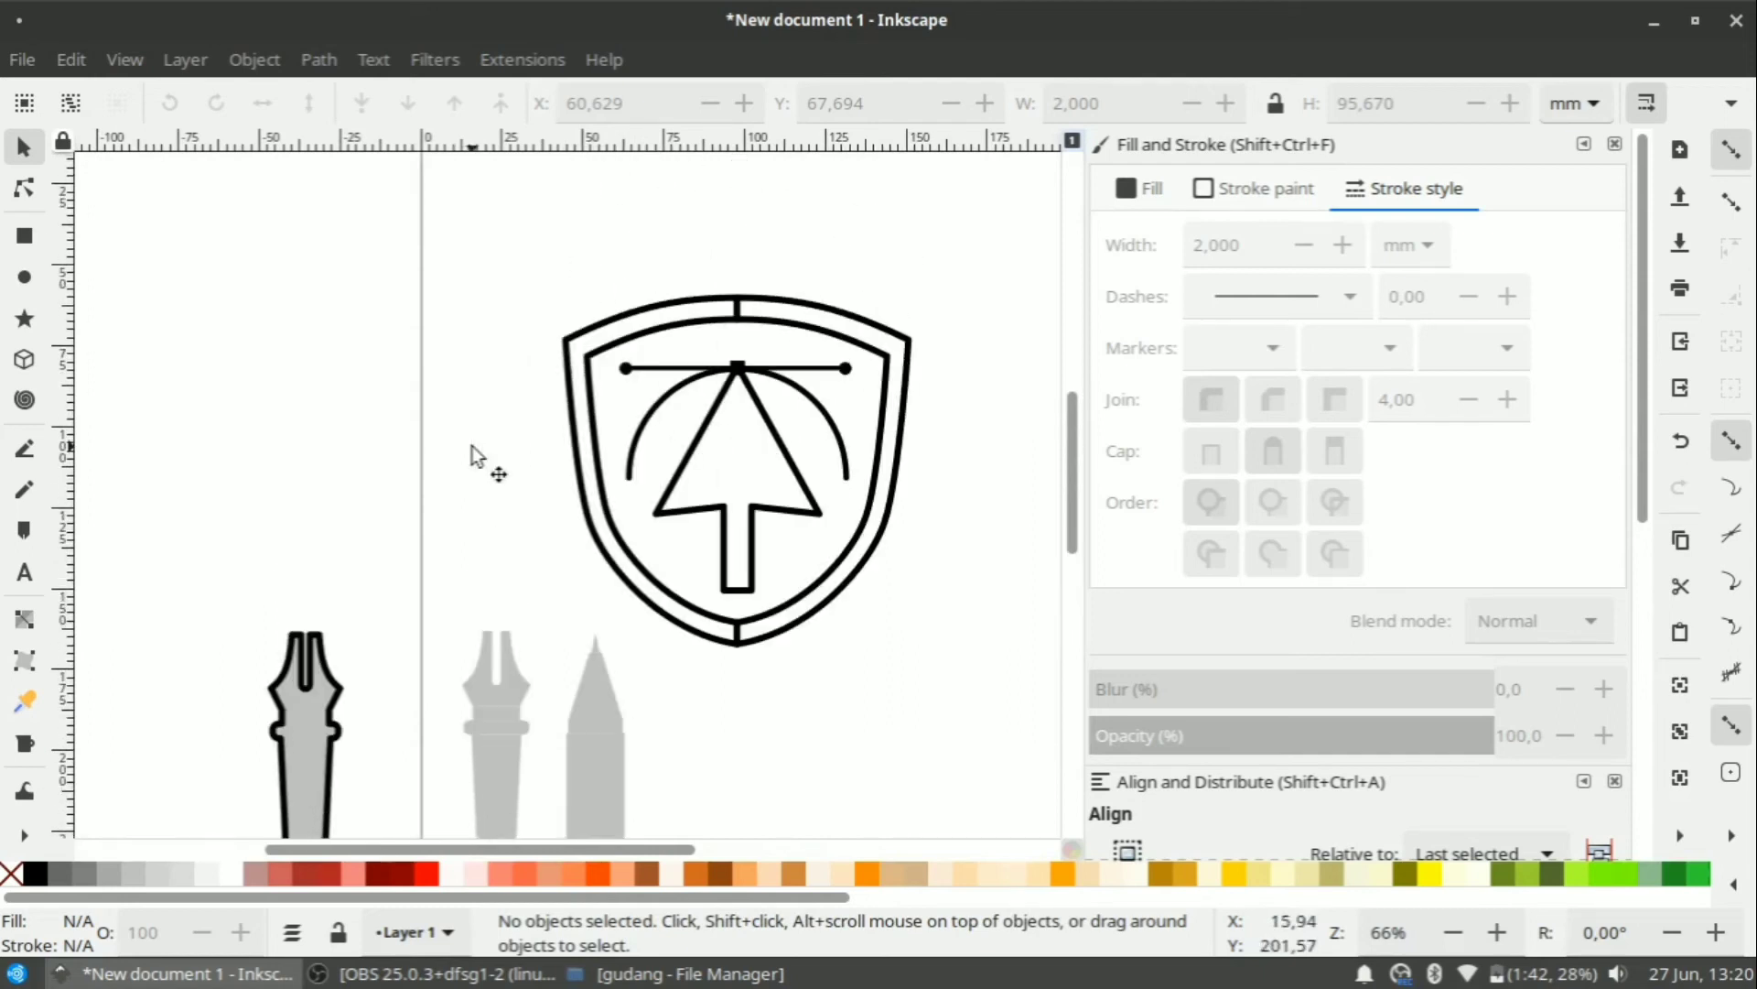
pyautogui.keyDown('ctrl'); pyautogui.scroll(-1, 472, 453); pyautogui.keyUp('ctrl')
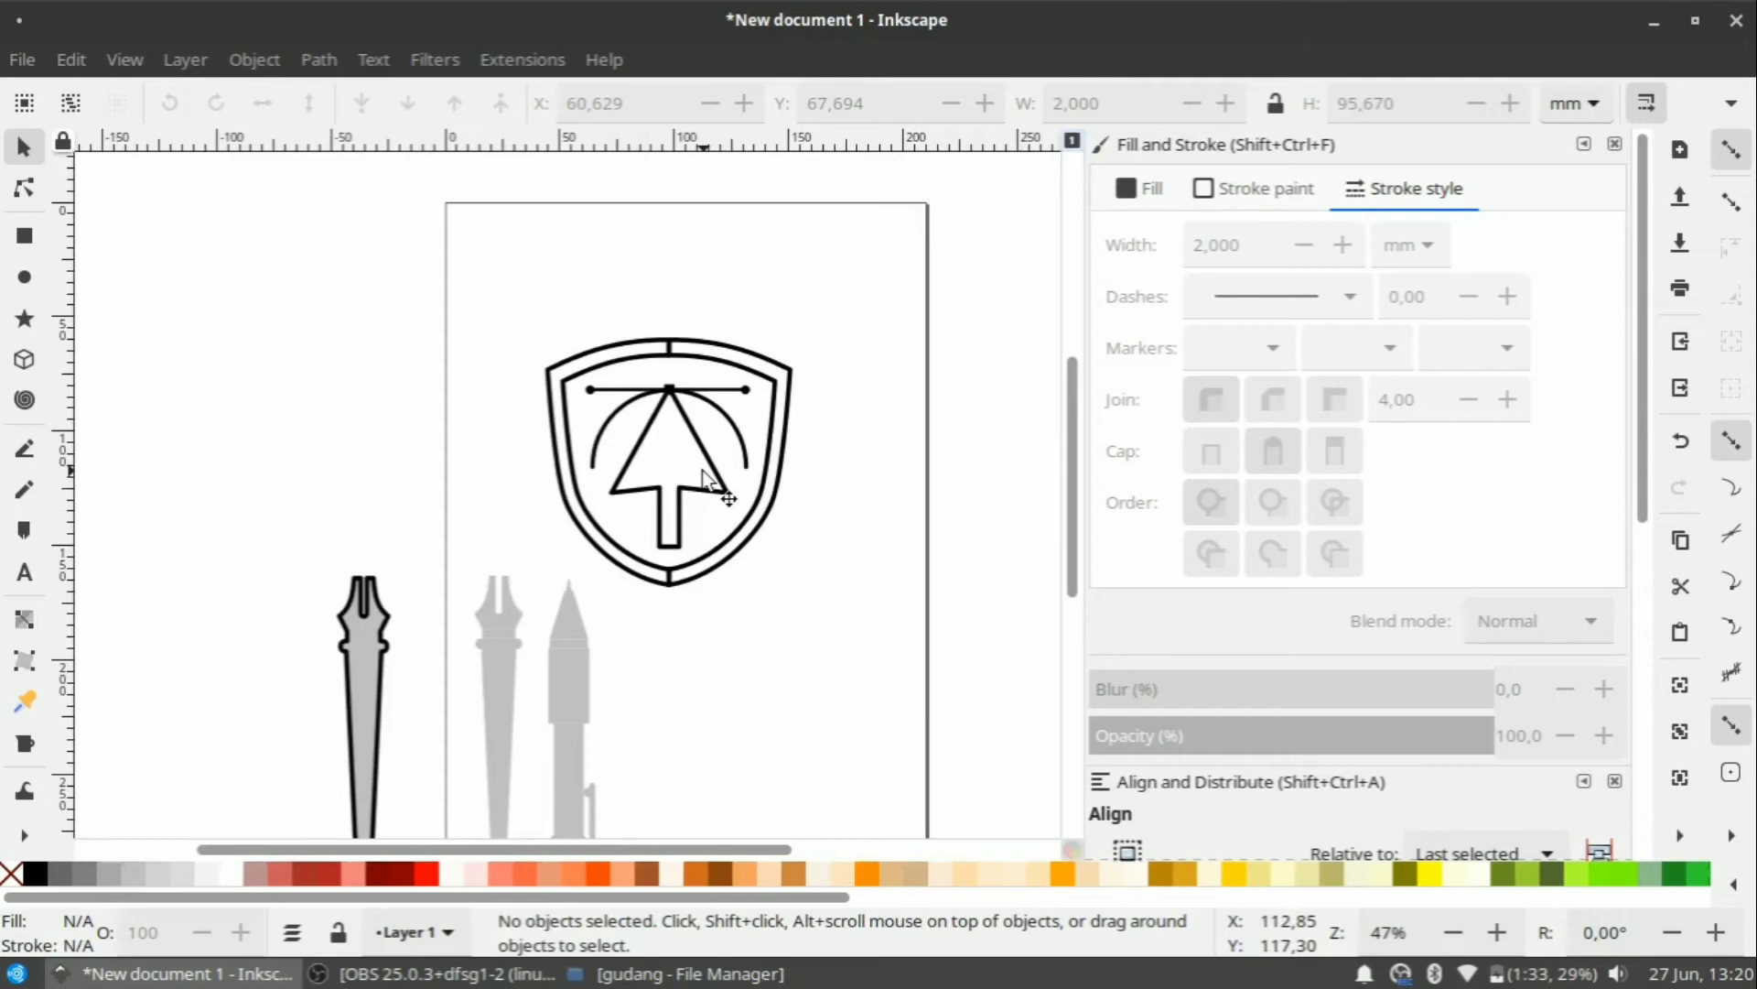
pyautogui.click(535, 532)
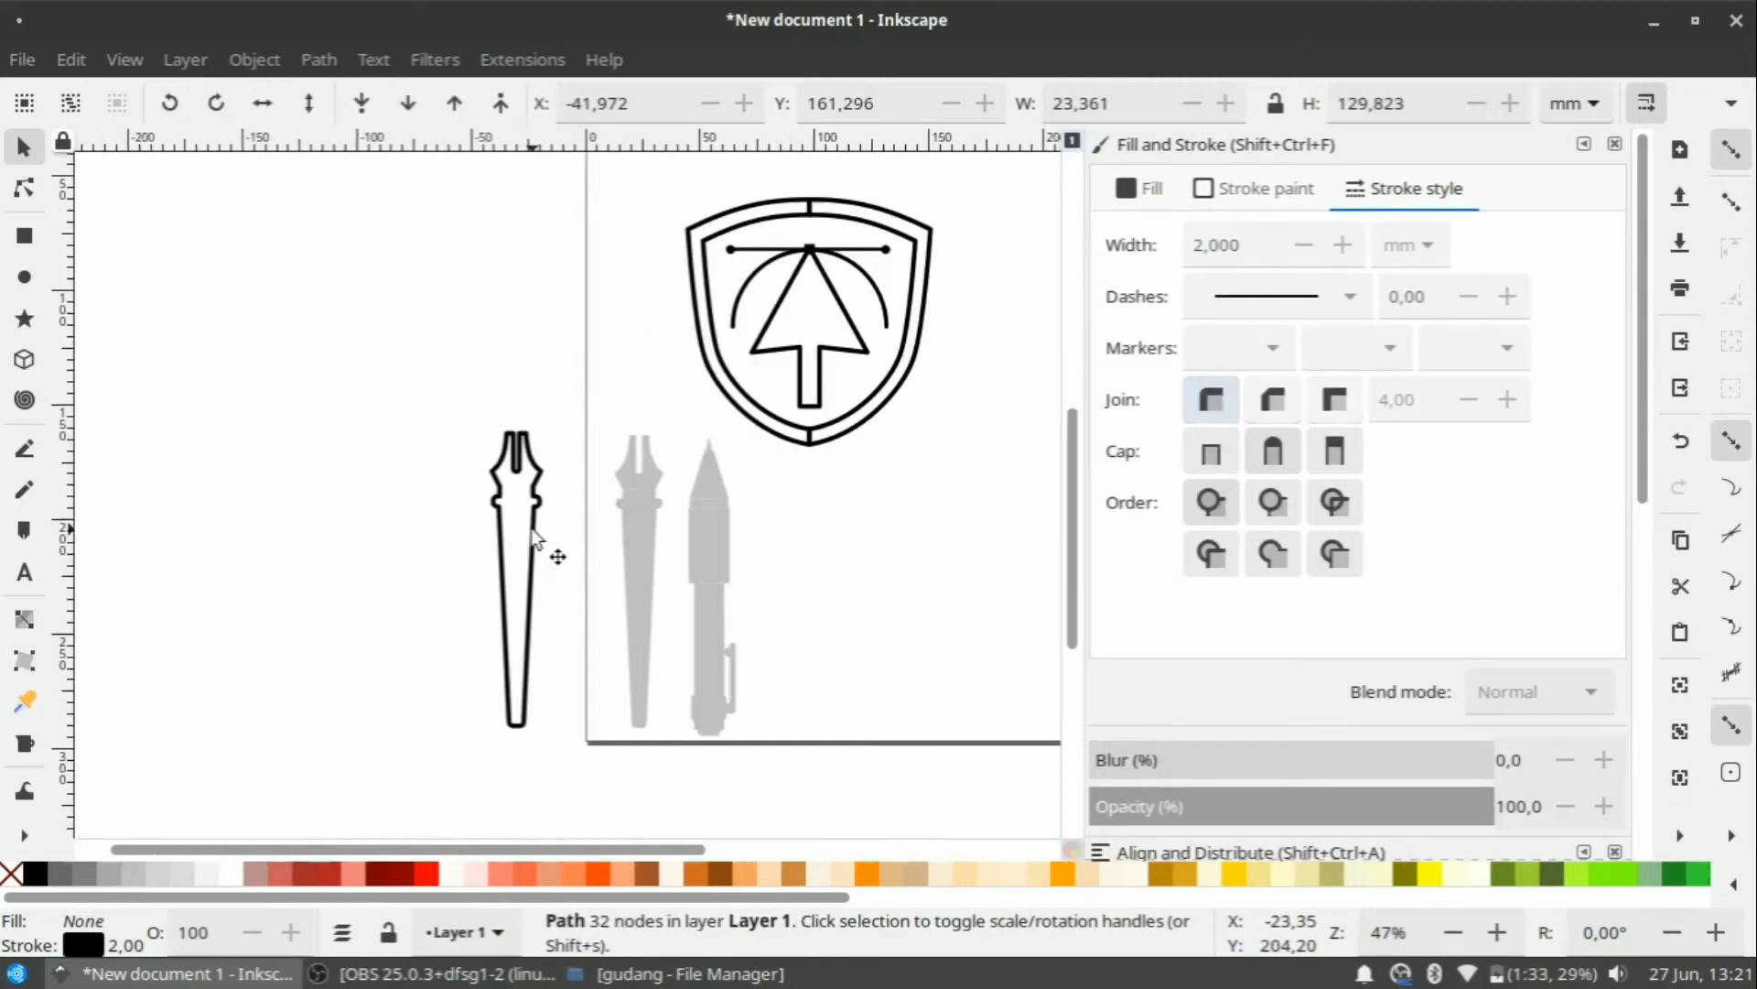
pyautogui.keyDown('ctrl'); pyautogui.scroll(2, 513, 708); pyautogui.keyUp('ctrl')
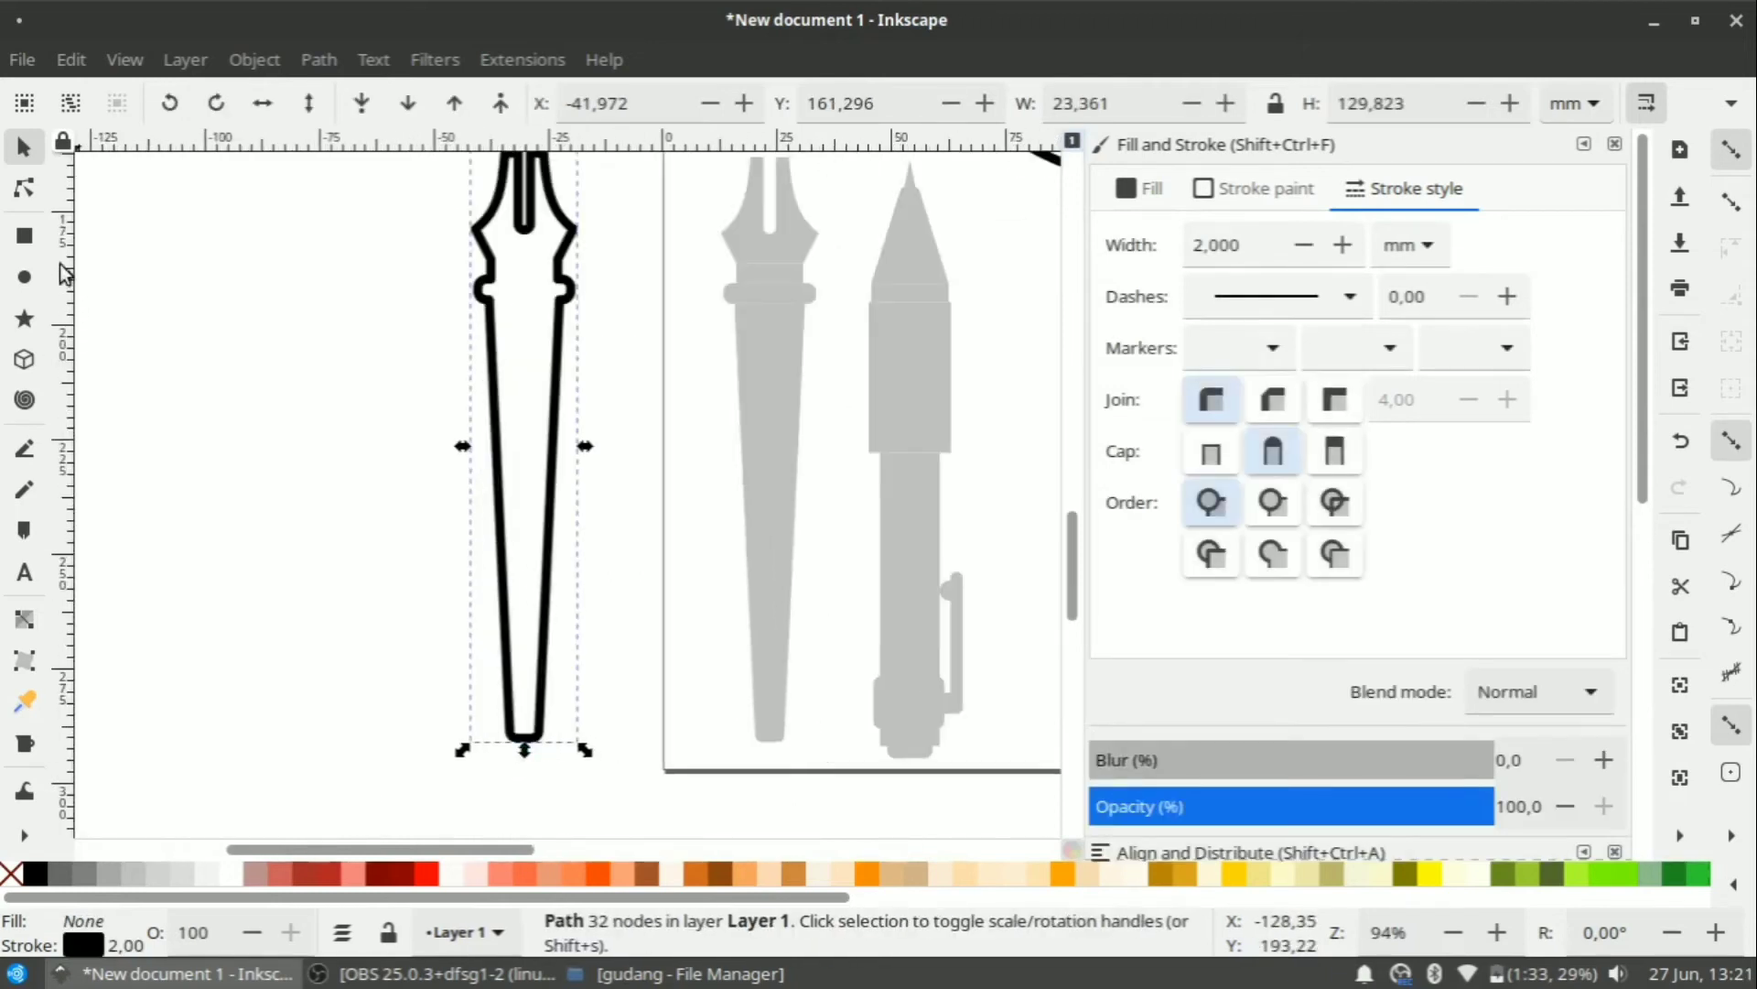
pyautogui.click(25, 188)
pyautogui.keyDown('ctrl'); pyautogui.scroll(-1, 580, 510); pyautogui.keyUp('ctrl')
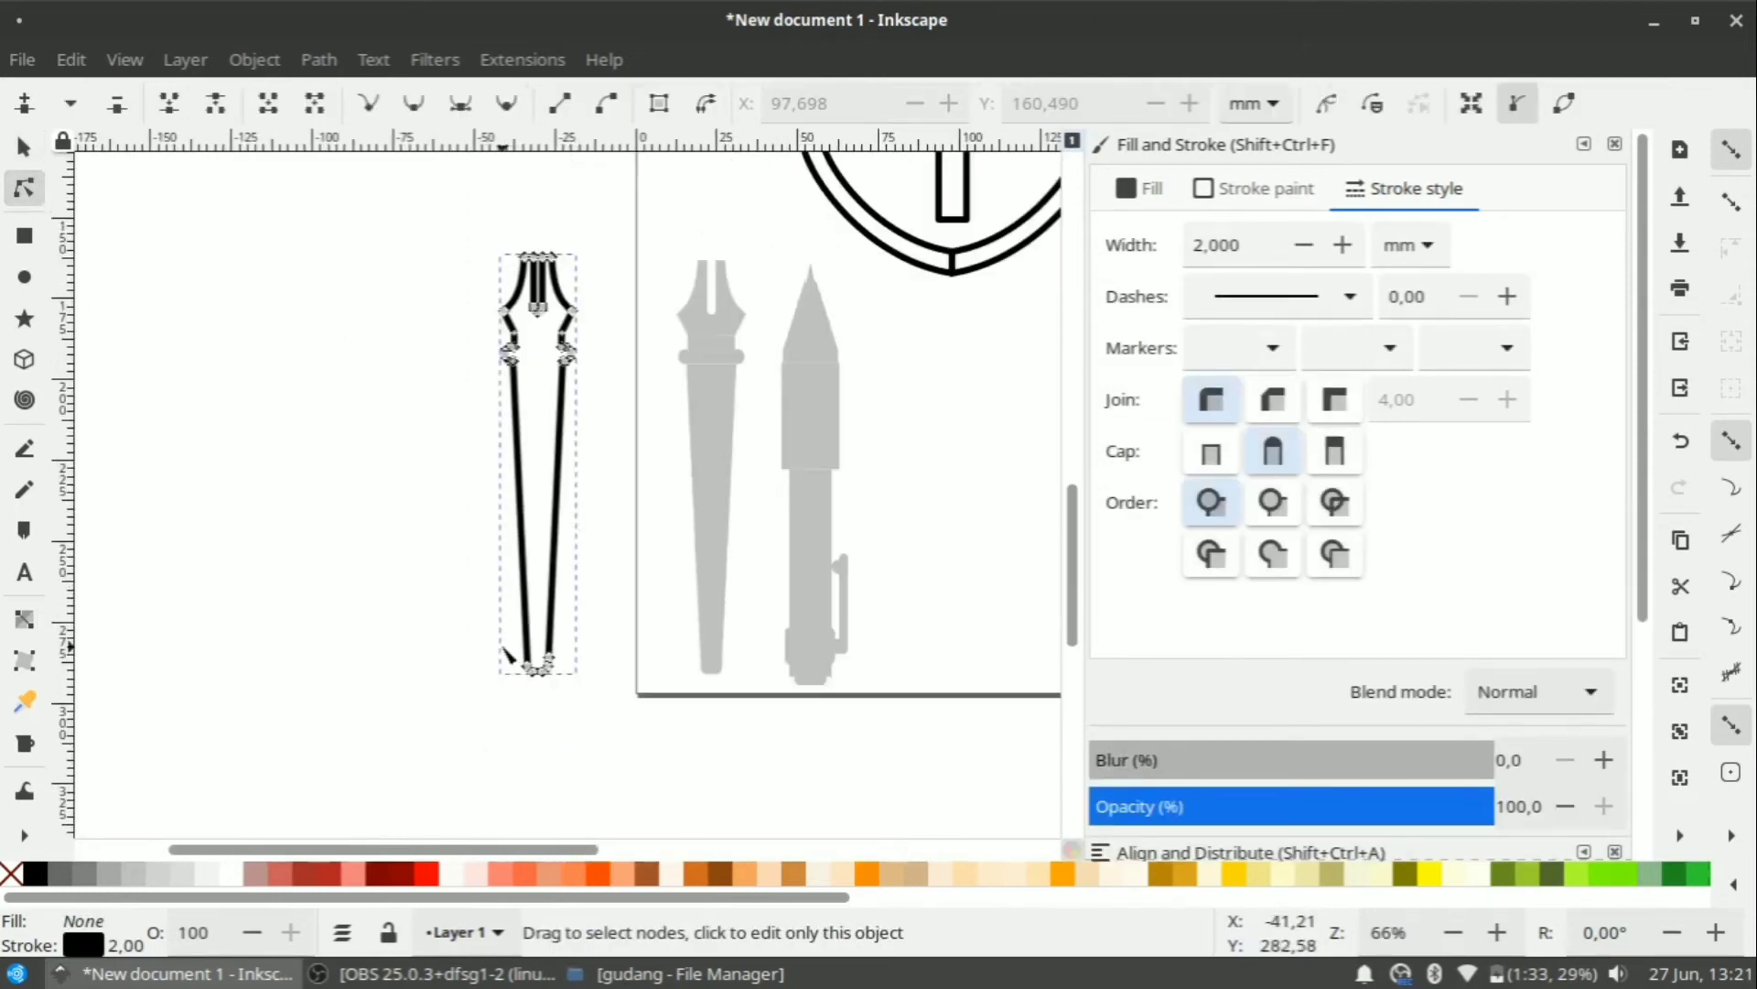
pyautogui.moveTo(552, 663); pyautogui.dragTo(550, 785)
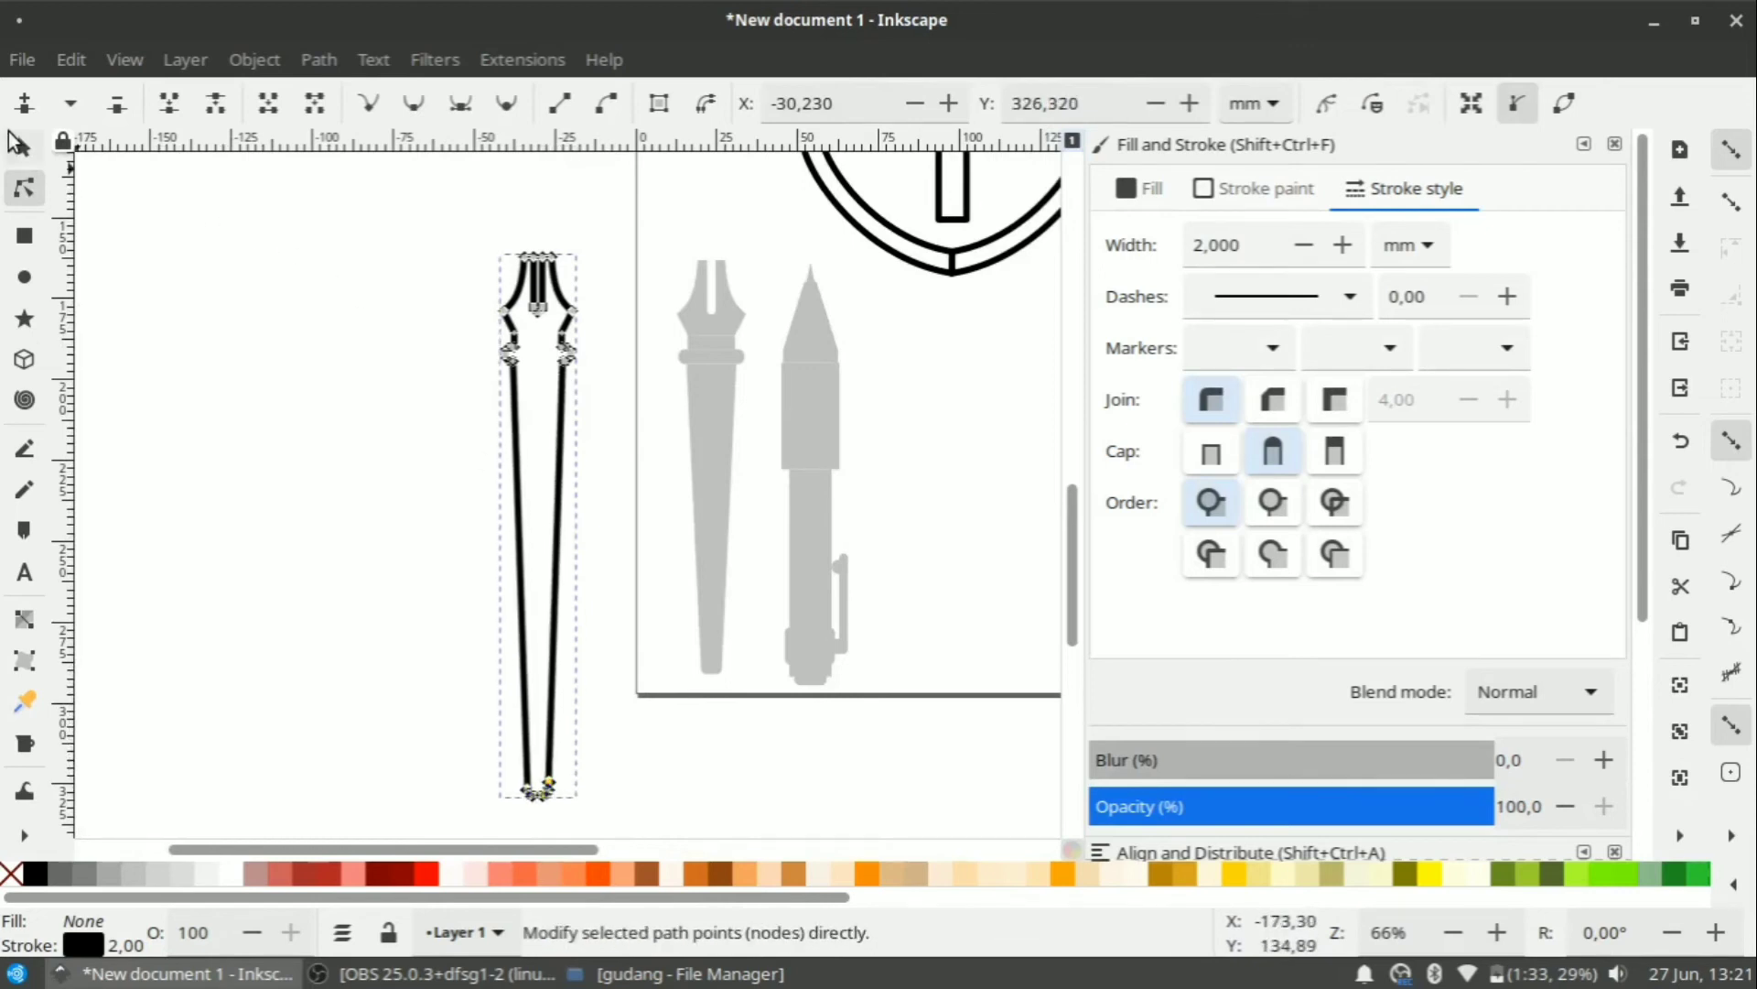
# Move the outline pen nib beside the grey reference nib and pencil.
pyautogui.click(16, 144)
pyautogui.click(917, 536)
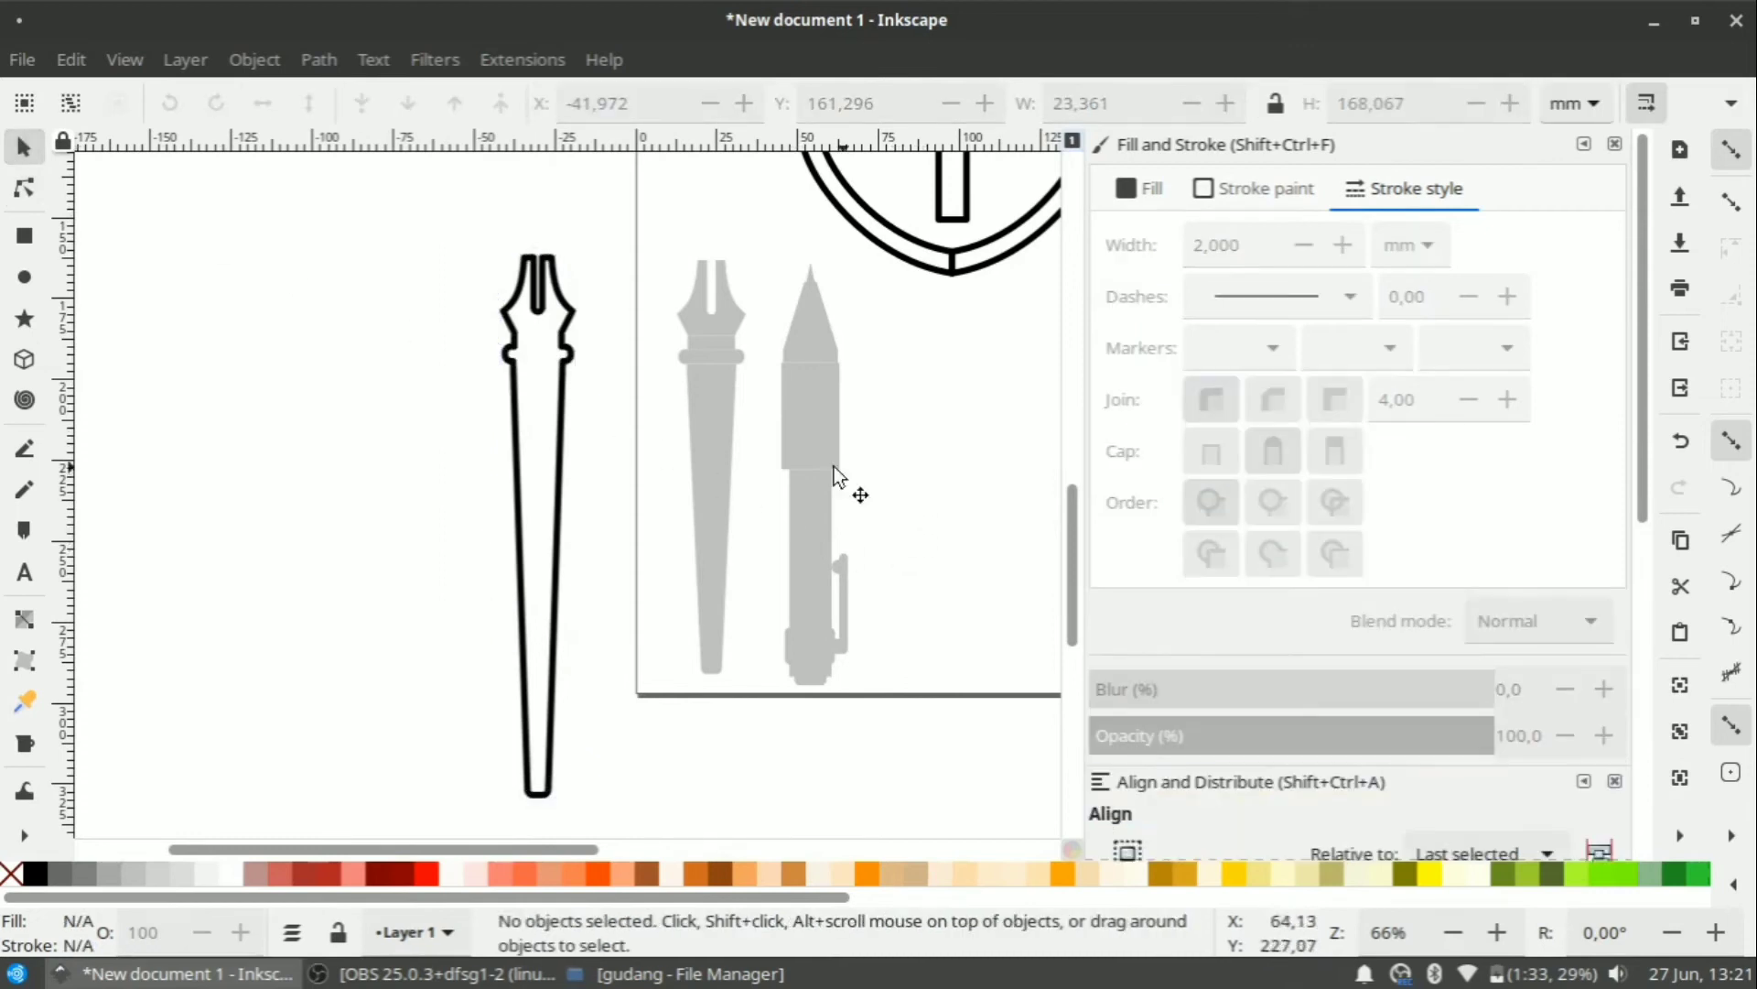
pyautogui.click(582, 346)
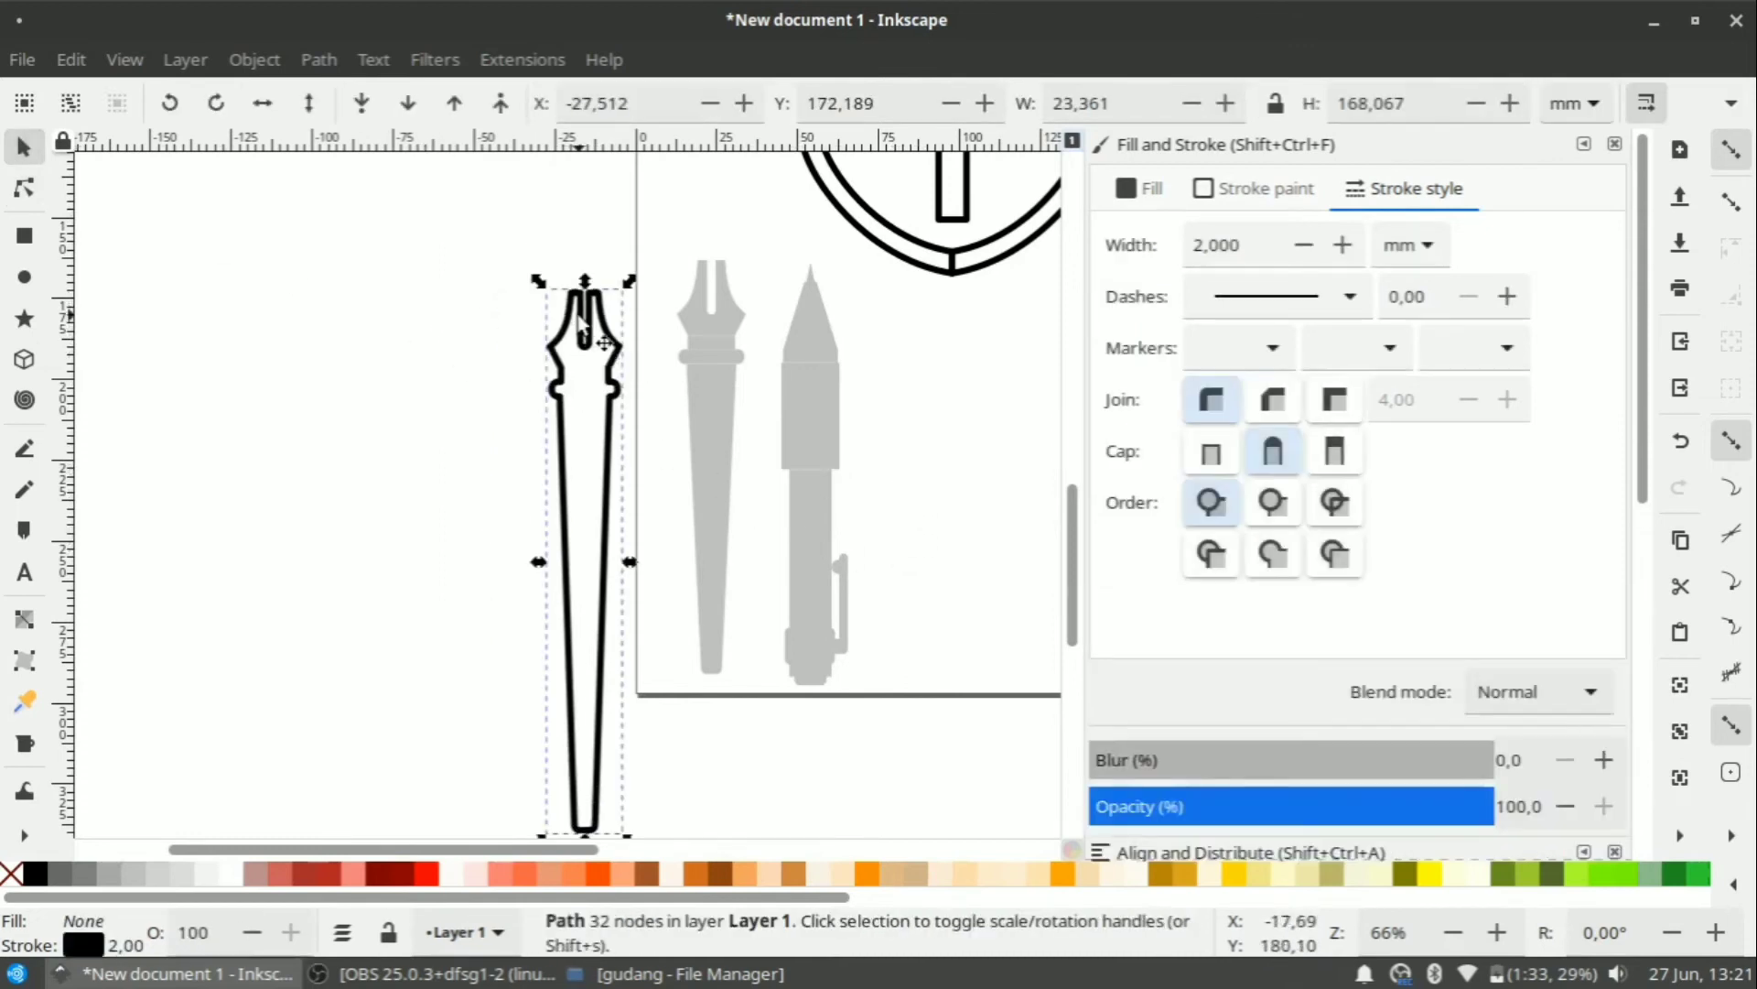
pyautogui.moveTo(583, 345)
pyautogui.mouseDown()
pyautogui.moveTo(930, 304)
pyautogui.moveTo(643, 312)
pyautogui.mouseUp()
pyautogui.click(974, 678)
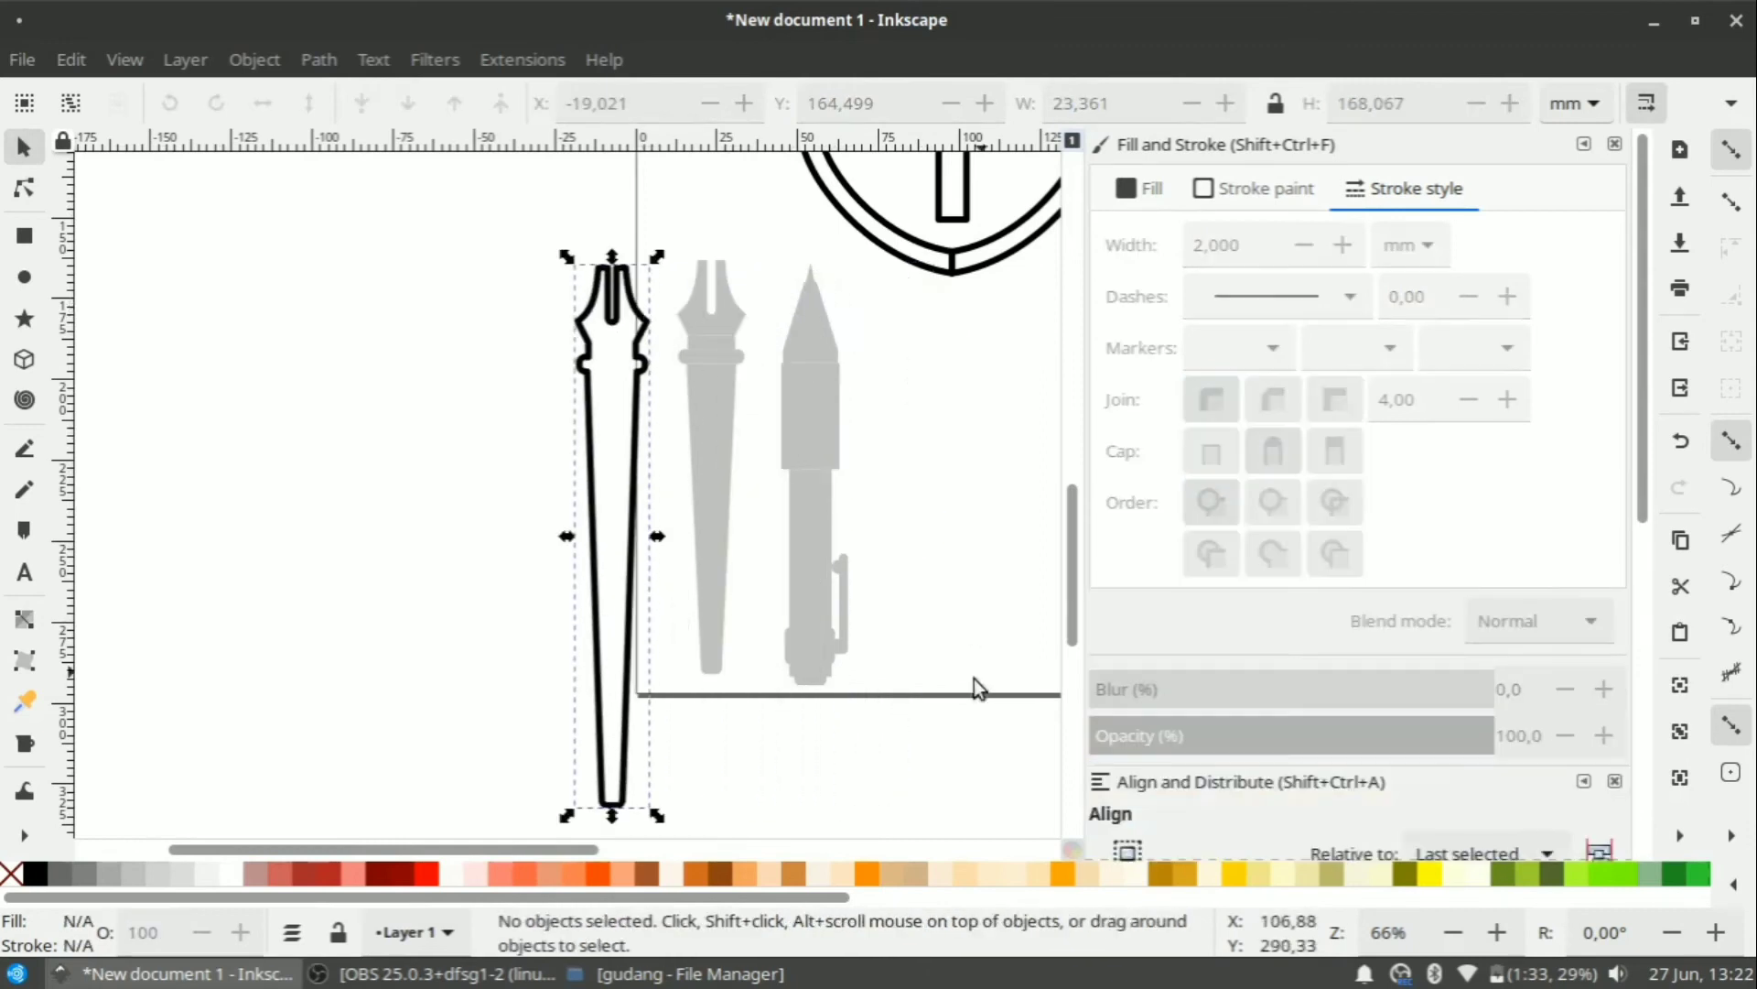
# Move the pencil's bottom-end pieces down about 41 mm.
pyautogui.click(24, 187)
pyautogui.click(808, 531)
pyautogui.click(23, 147)
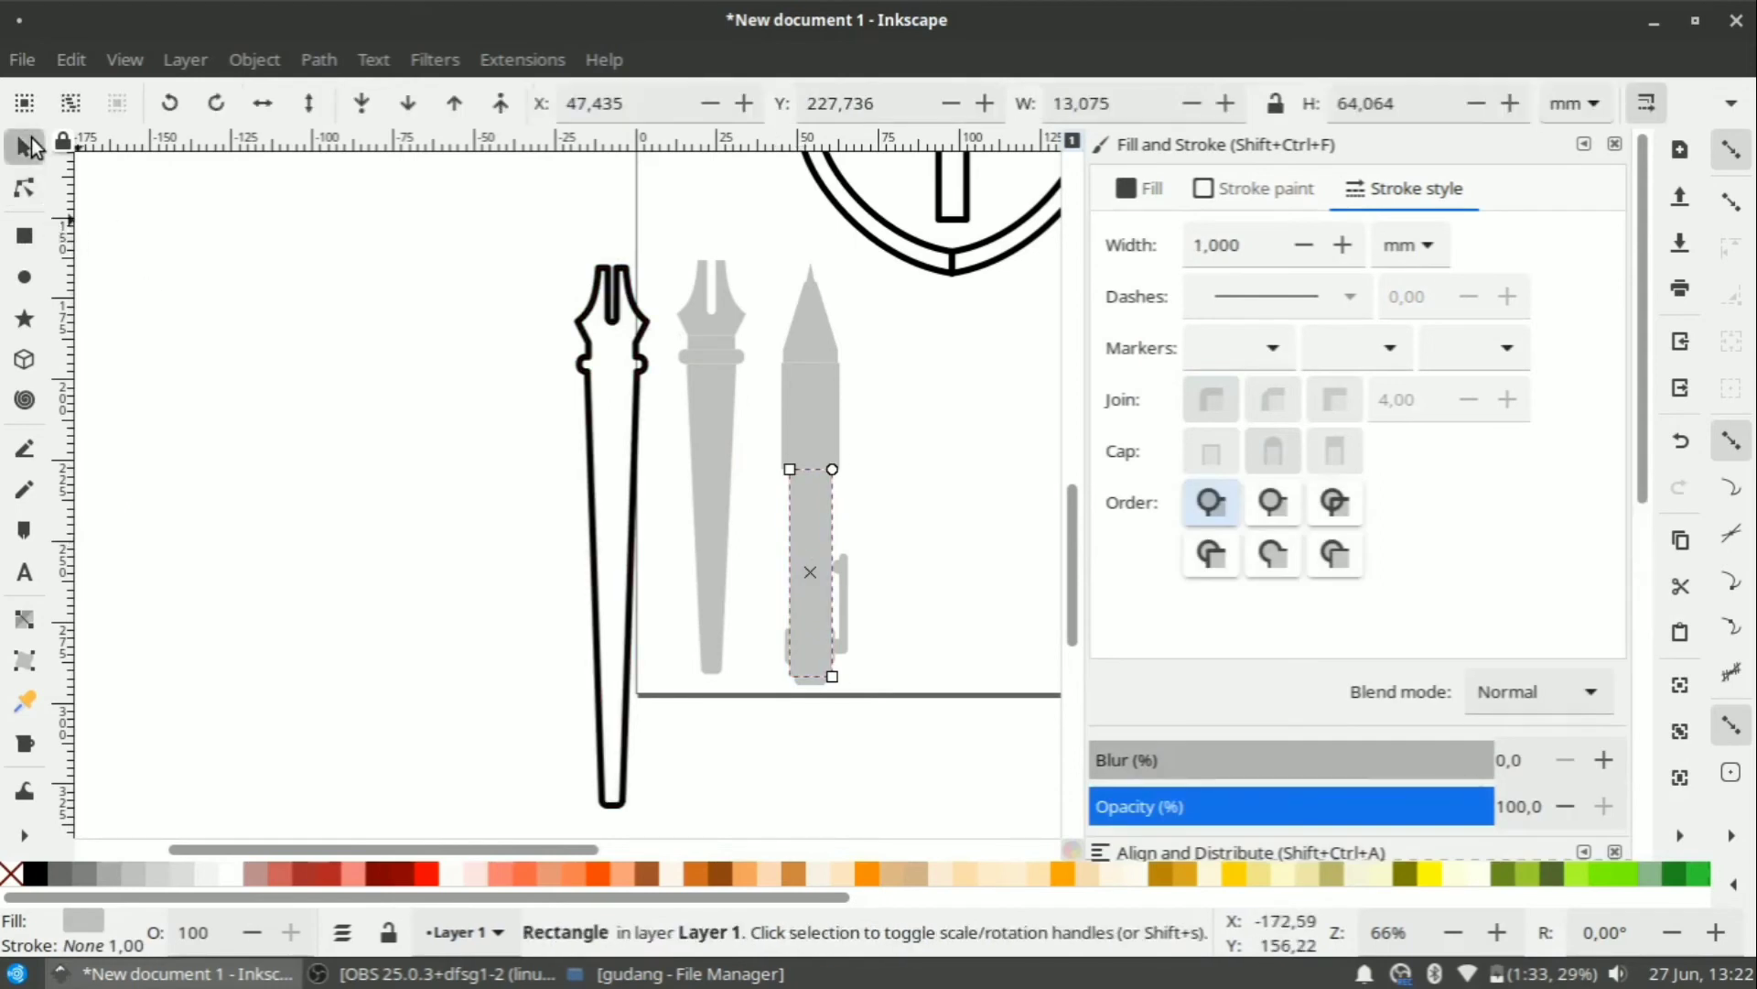
pyautogui.moveTo(912, 537); pyautogui.dragTo(737, 743)
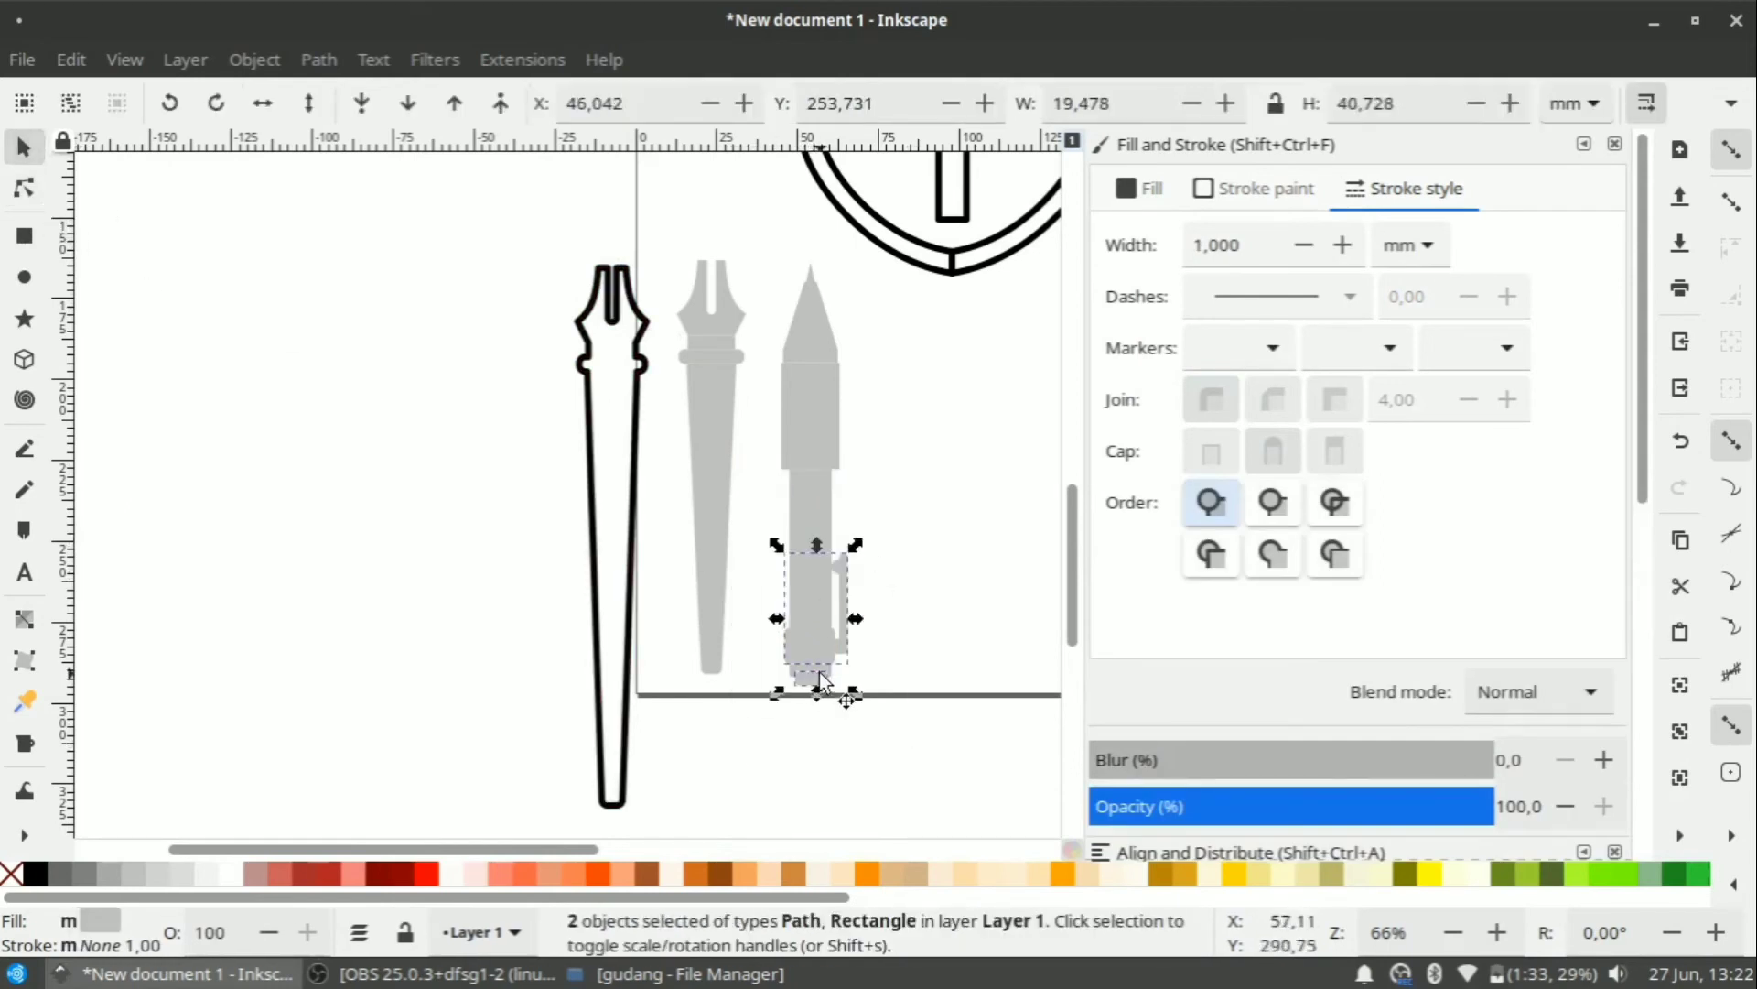
pyautogui.moveTo(820, 672); pyautogui.dragTo(817, 793)
# Lengthen the pencil body rectangle downward to about 101 mm tall.
pyautogui.click(805, 616)
pyautogui.press('r')
pyautogui.moveTo(832, 675); pyautogui.dragTo(828, 766)
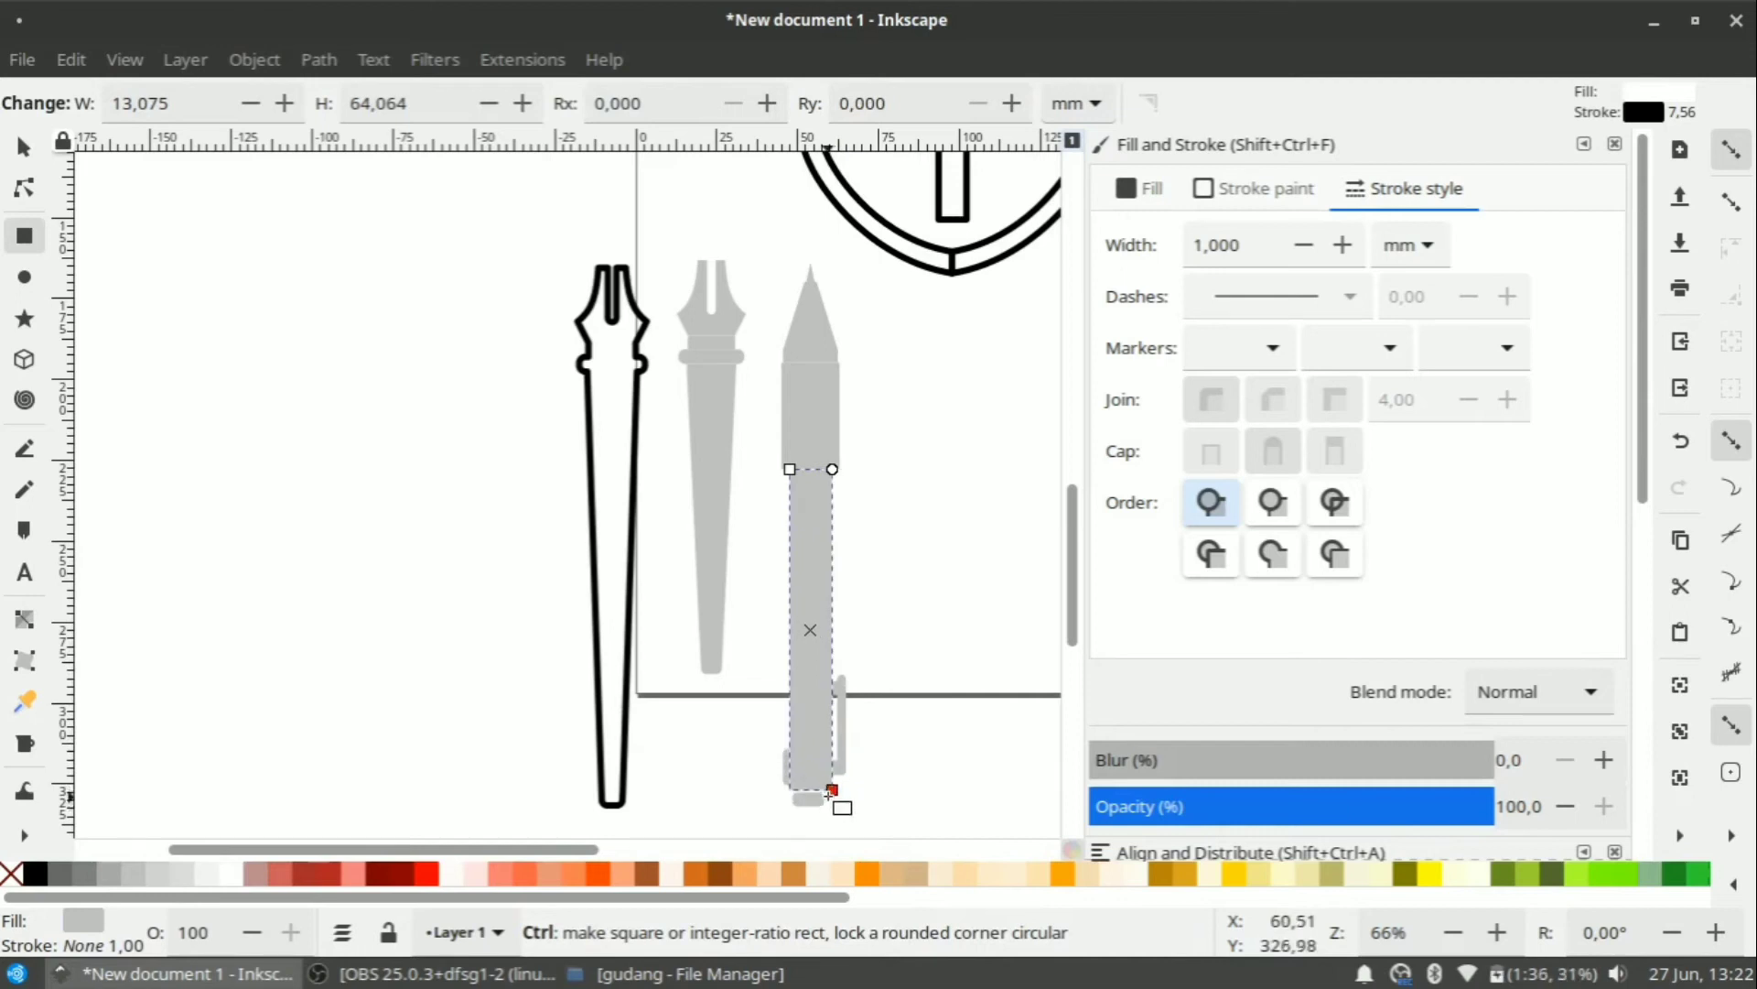
pyautogui.moveTo(826, 799); pyautogui.dragTo(827, 796)
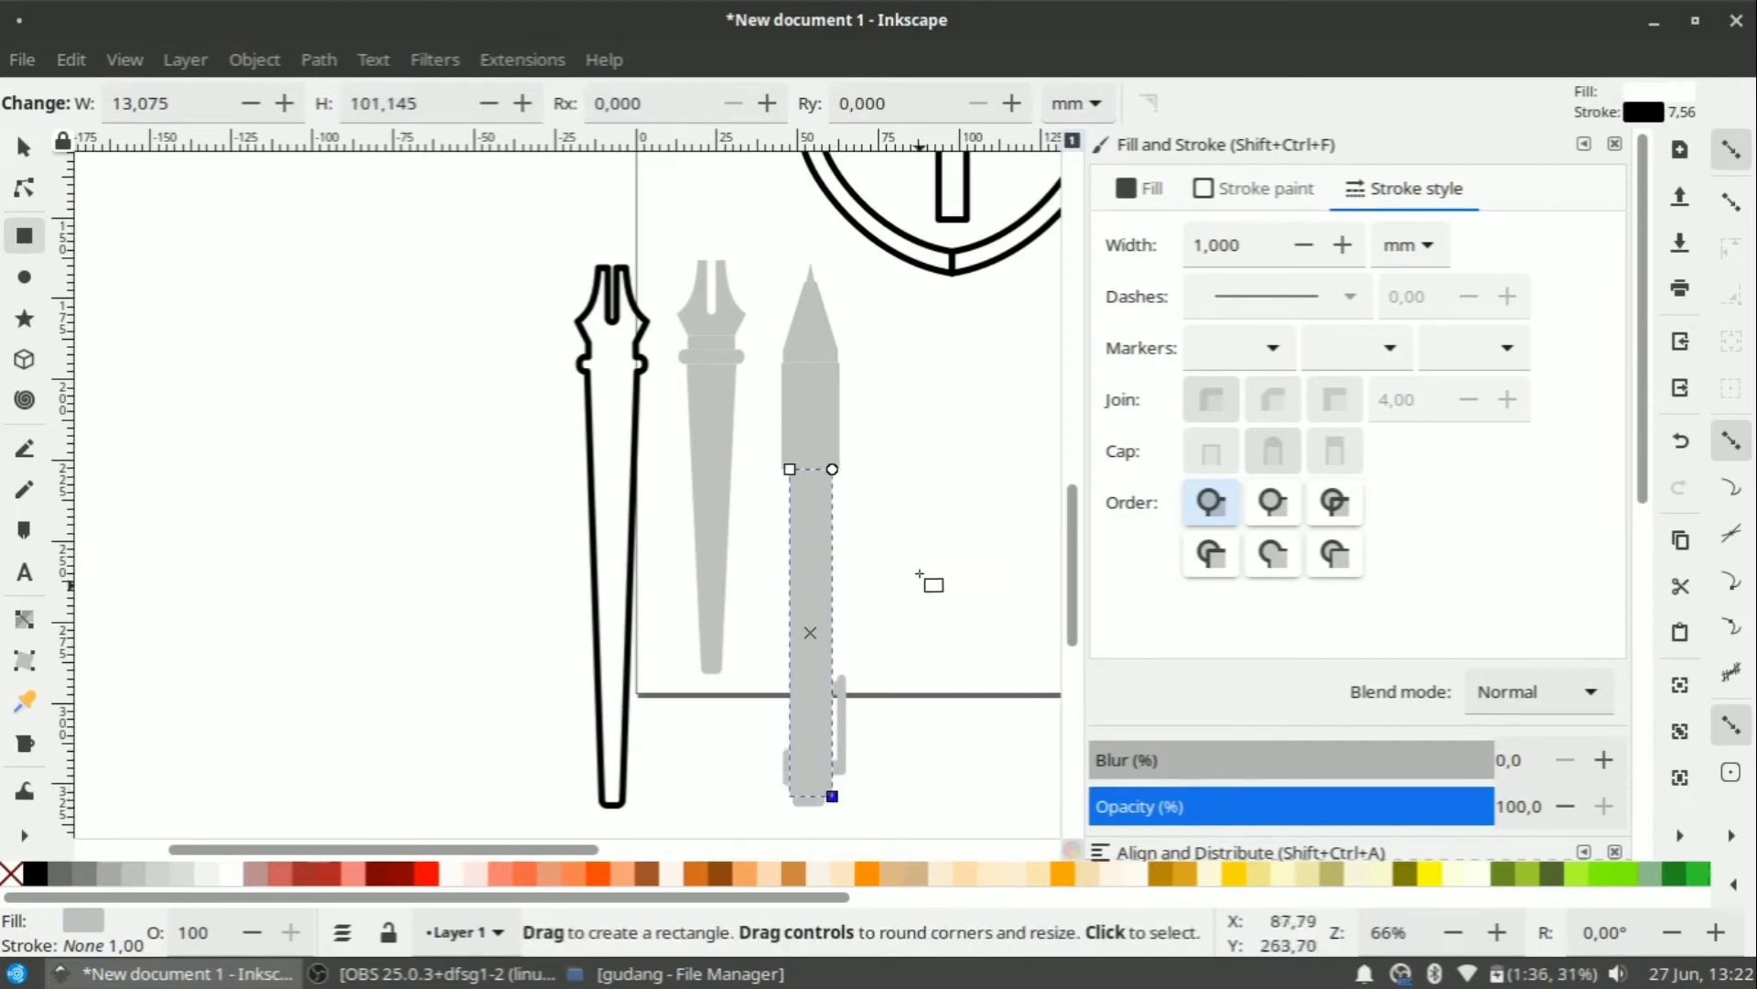
pyautogui.click(896, 538)
pyautogui.press('s')
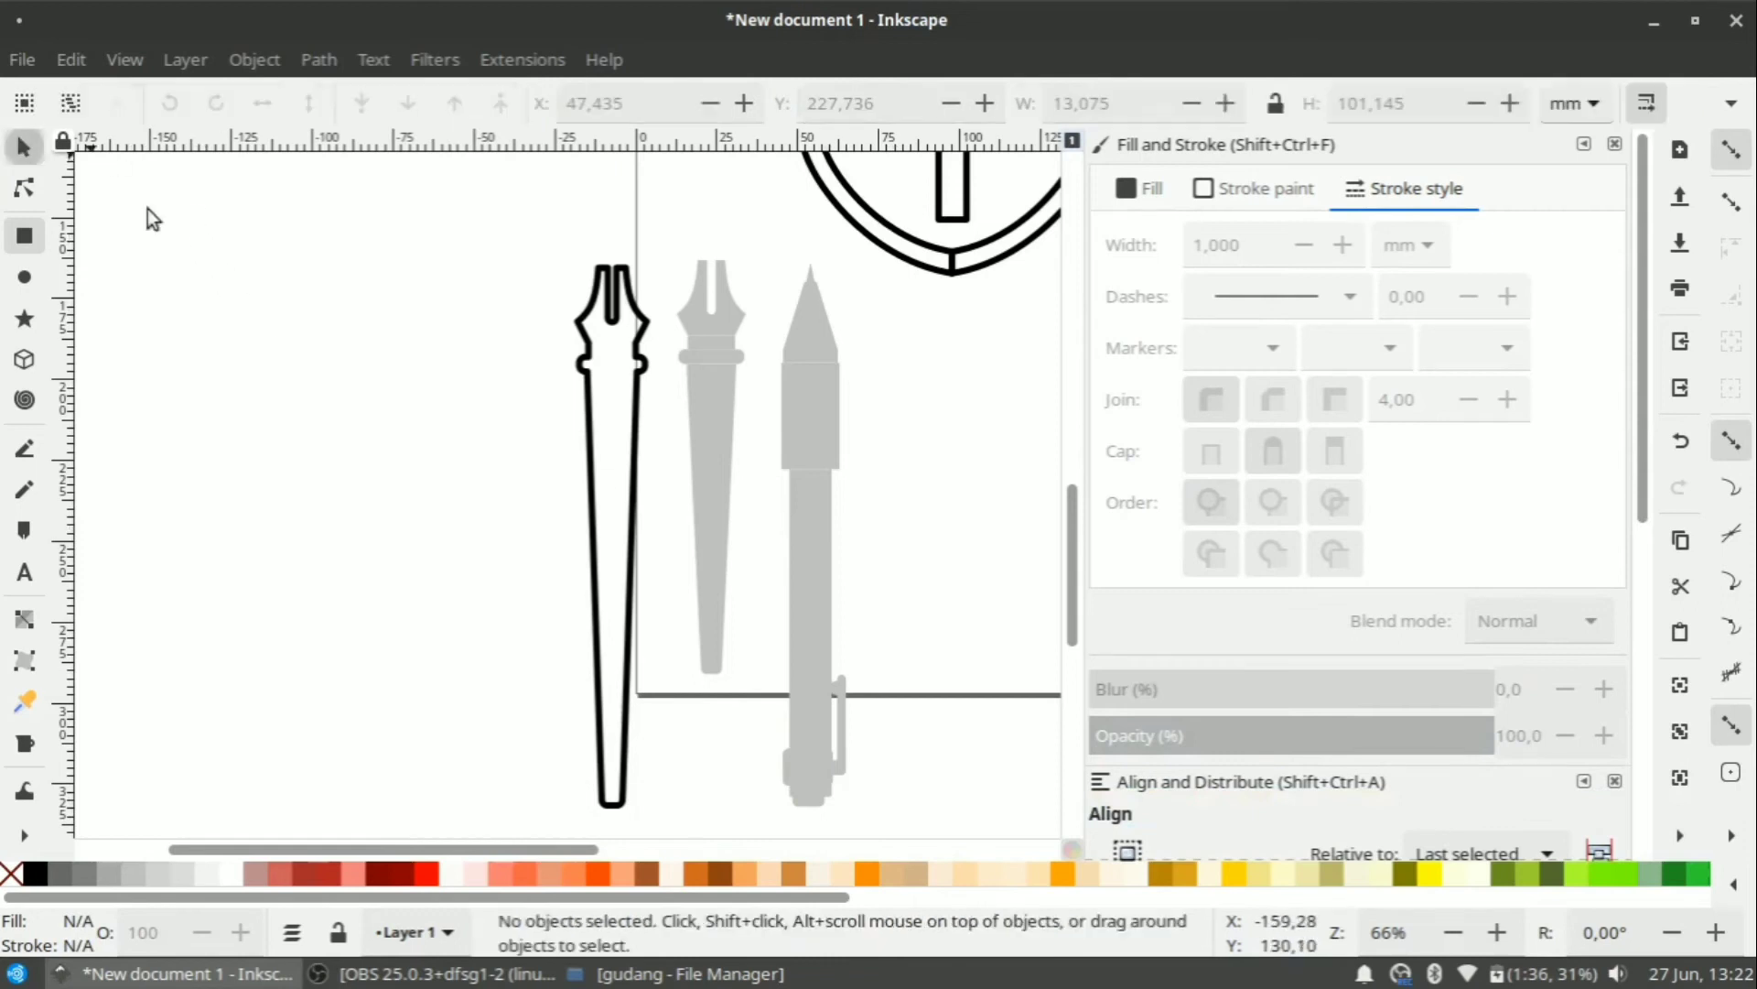
# Move the grey reference nib out to the left.
pyautogui.click(727, 332)
pyautogui.moveTo(773, 233); pyautogui.dragTo(673, 717)
pyautogui.moveTo(714, 549); pyautogui.dragTo(289, 557)
pyautogui.click(487, 505)
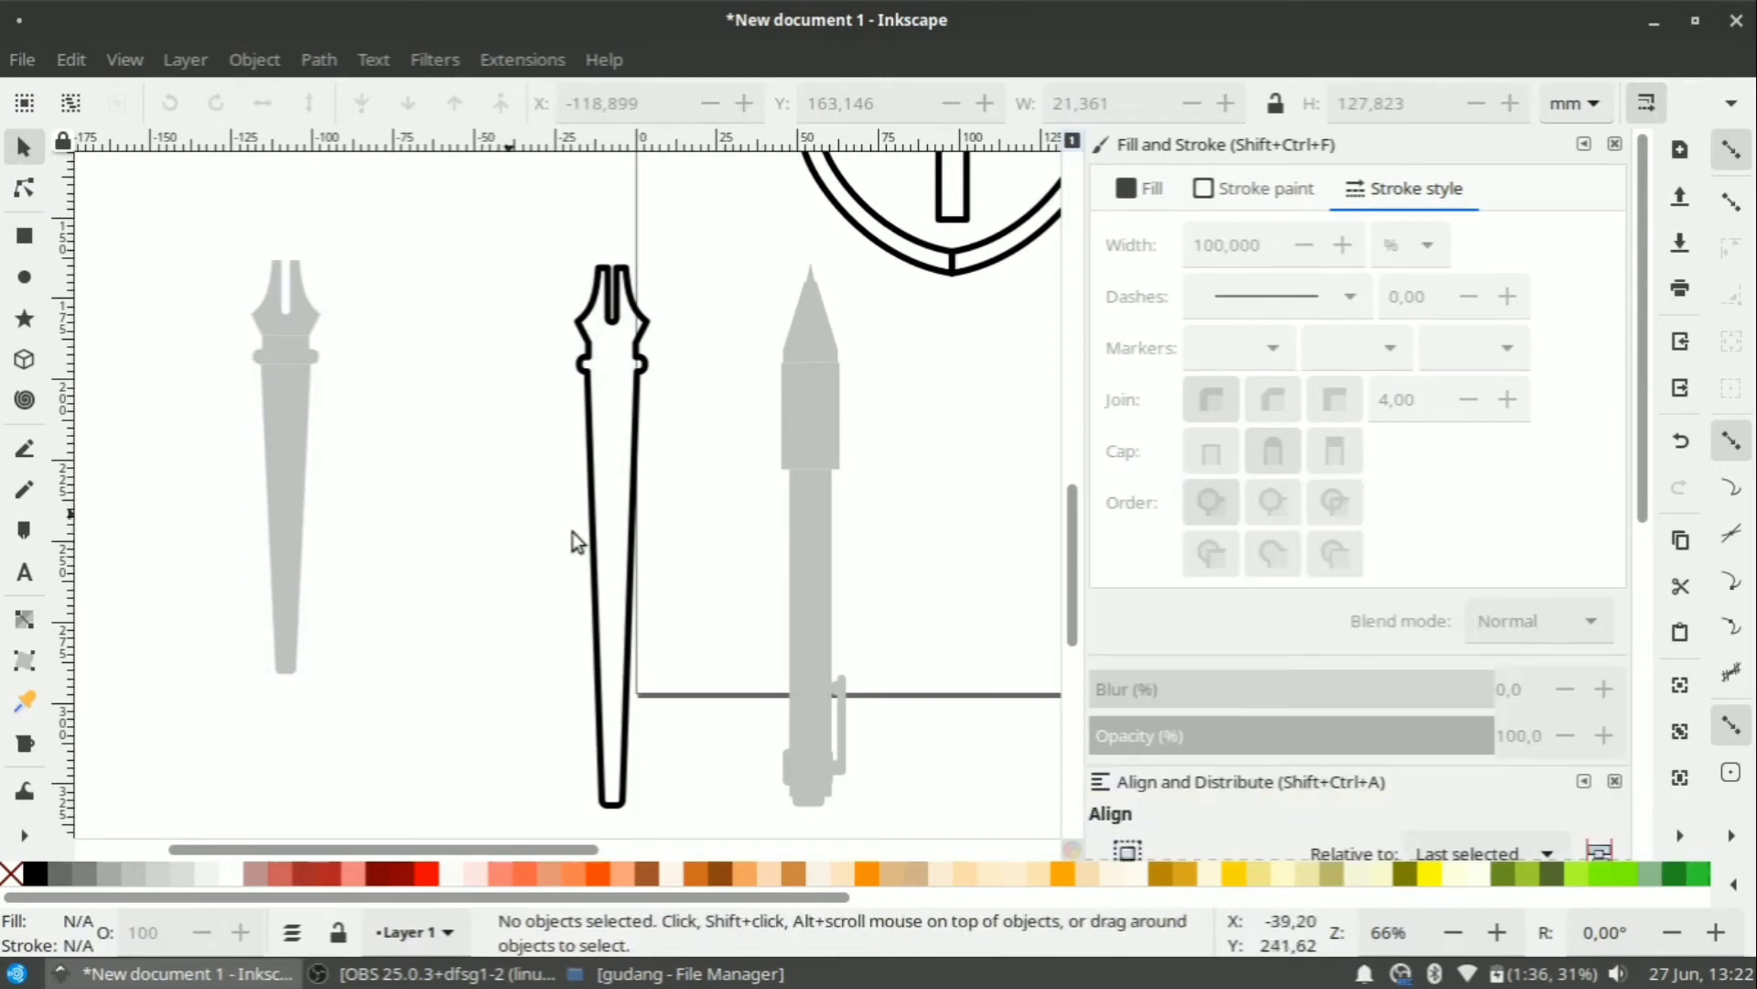
# Give all seven pencil pieces a black outline while keeping their grey fill.
pyautogui.moveTo(762, 234)
pyautogui.mouseDown()
pyautogui.moveTo(879, 880)
pyautogui.moveTo(872, 542)
pyautogui.moveTo(873, 562)
pyautogui.mouseUp()
pyautogui.scroll(10, 873, 562)
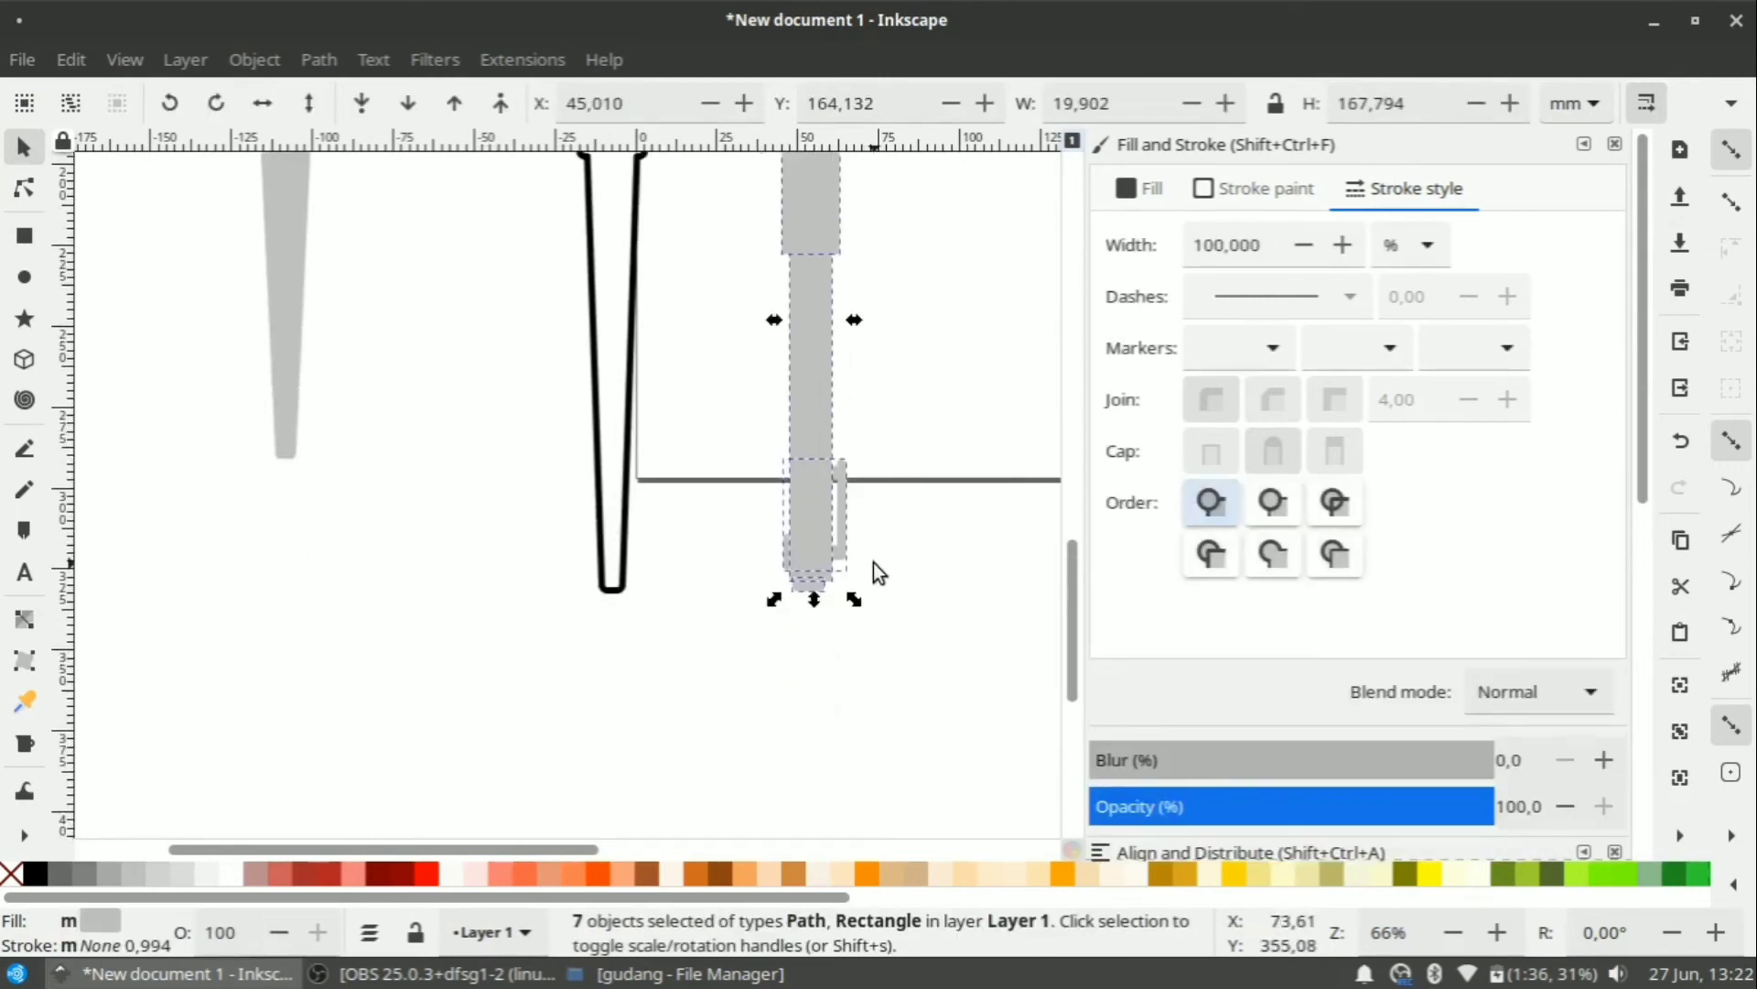
pyautogui.keyDown('shift'); pyautogui.click(37, 872); pyautogui.keyUp('shift')
pyautogui.click(13, 874)
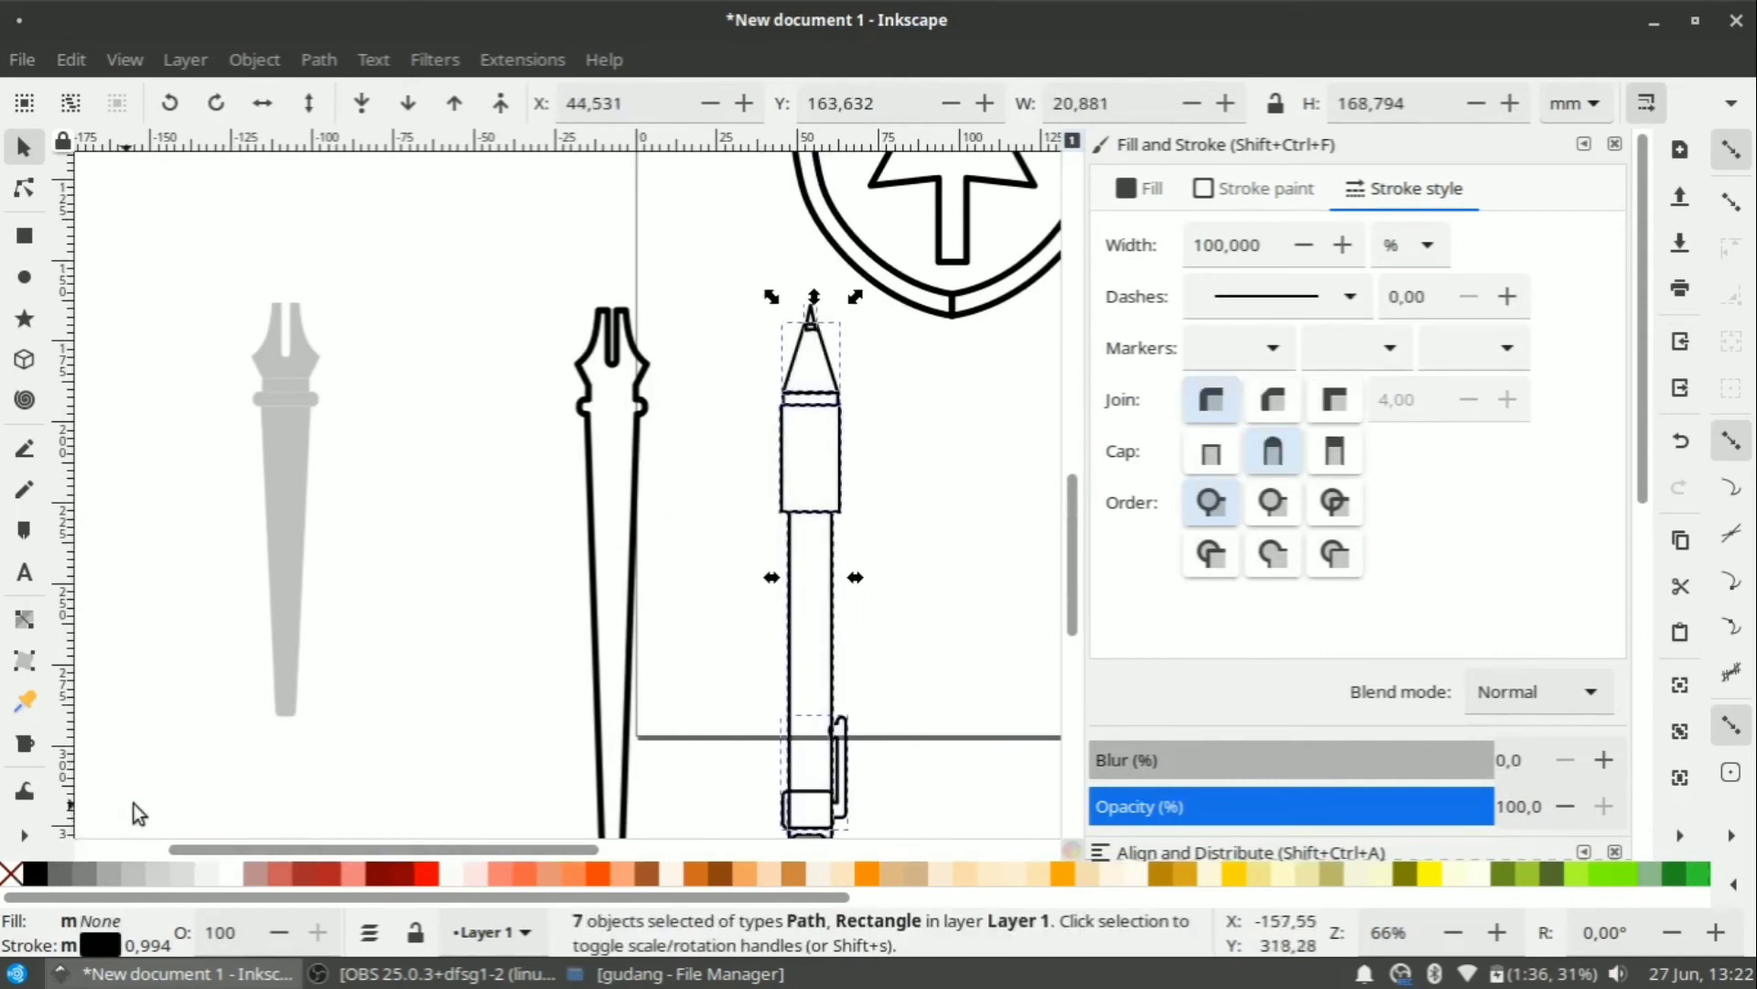
pyautogui.press('ctrl')
pyautogui.hotkey('ctrl', 'z')
pyautogui.click(885, 500)
pyautogui.scroll(-1, 895, 514)
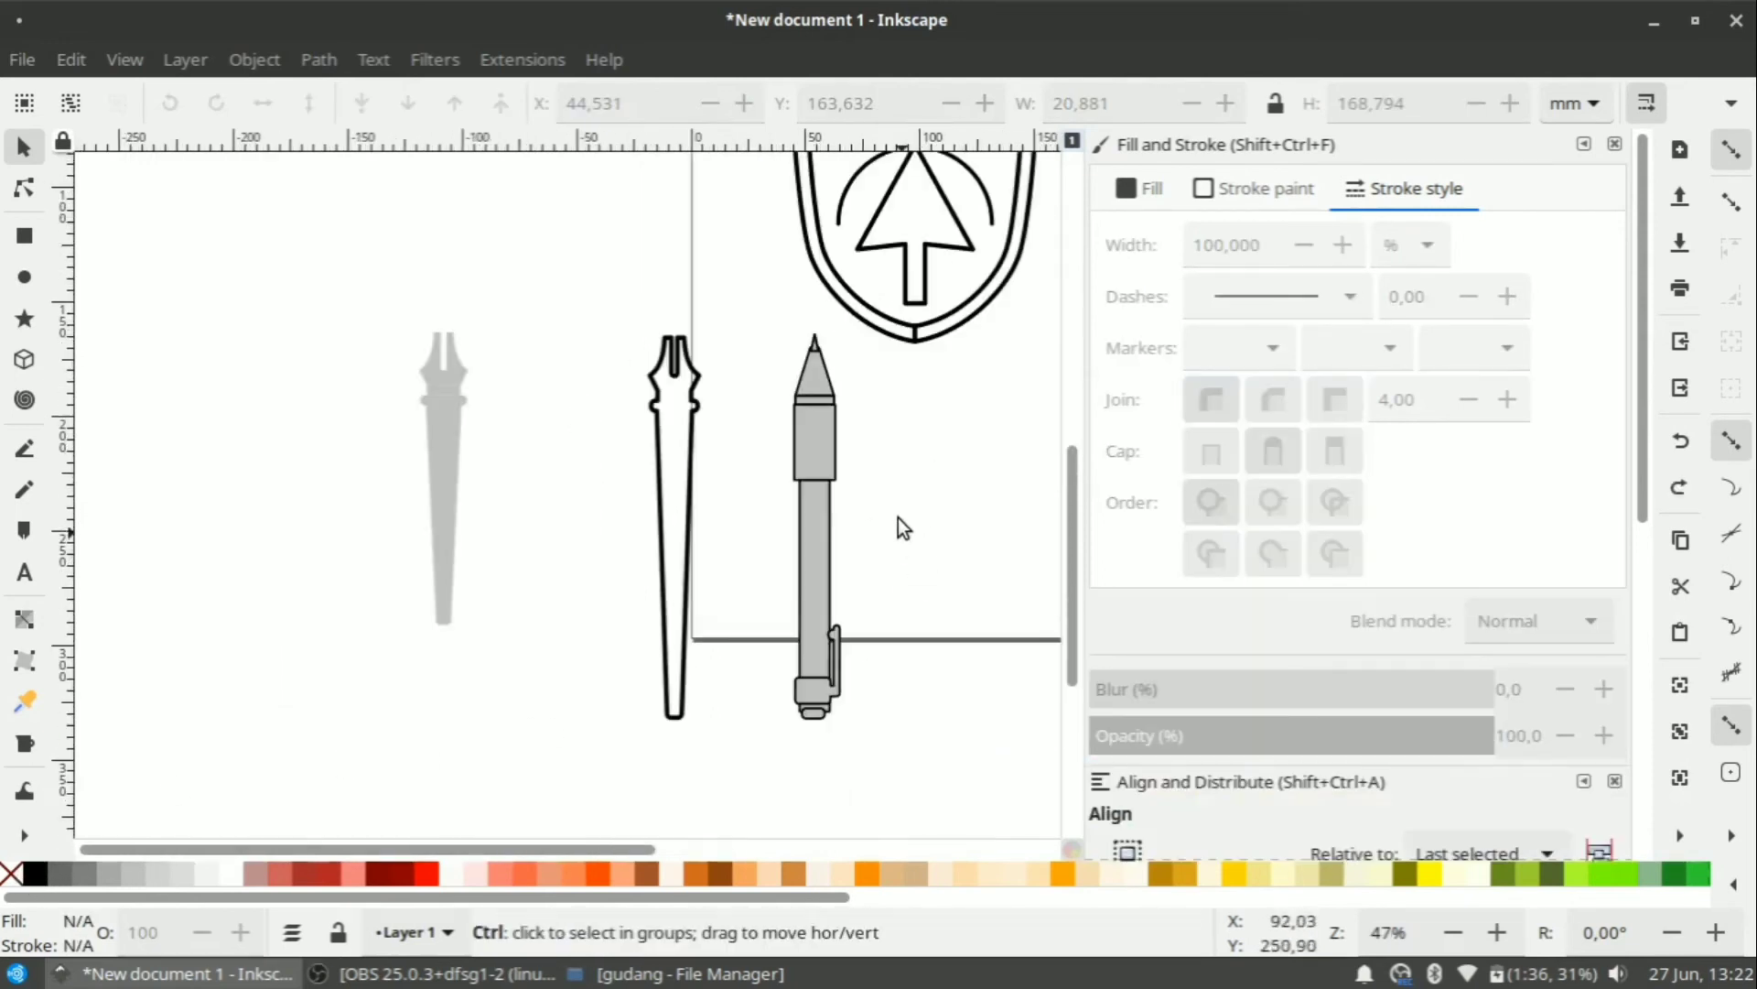
# Send the pencil's tip beneath the other pencil pieces.
pyautogui.scroll(3, 862, 375)
pyautogui.click(728, 304)
pyautogui.click(361, 103)
pyautogui.click(658, 326)
pyautogui.scroll(-3, 659, 328)
pyautogui.scroll(1, 657, 691)
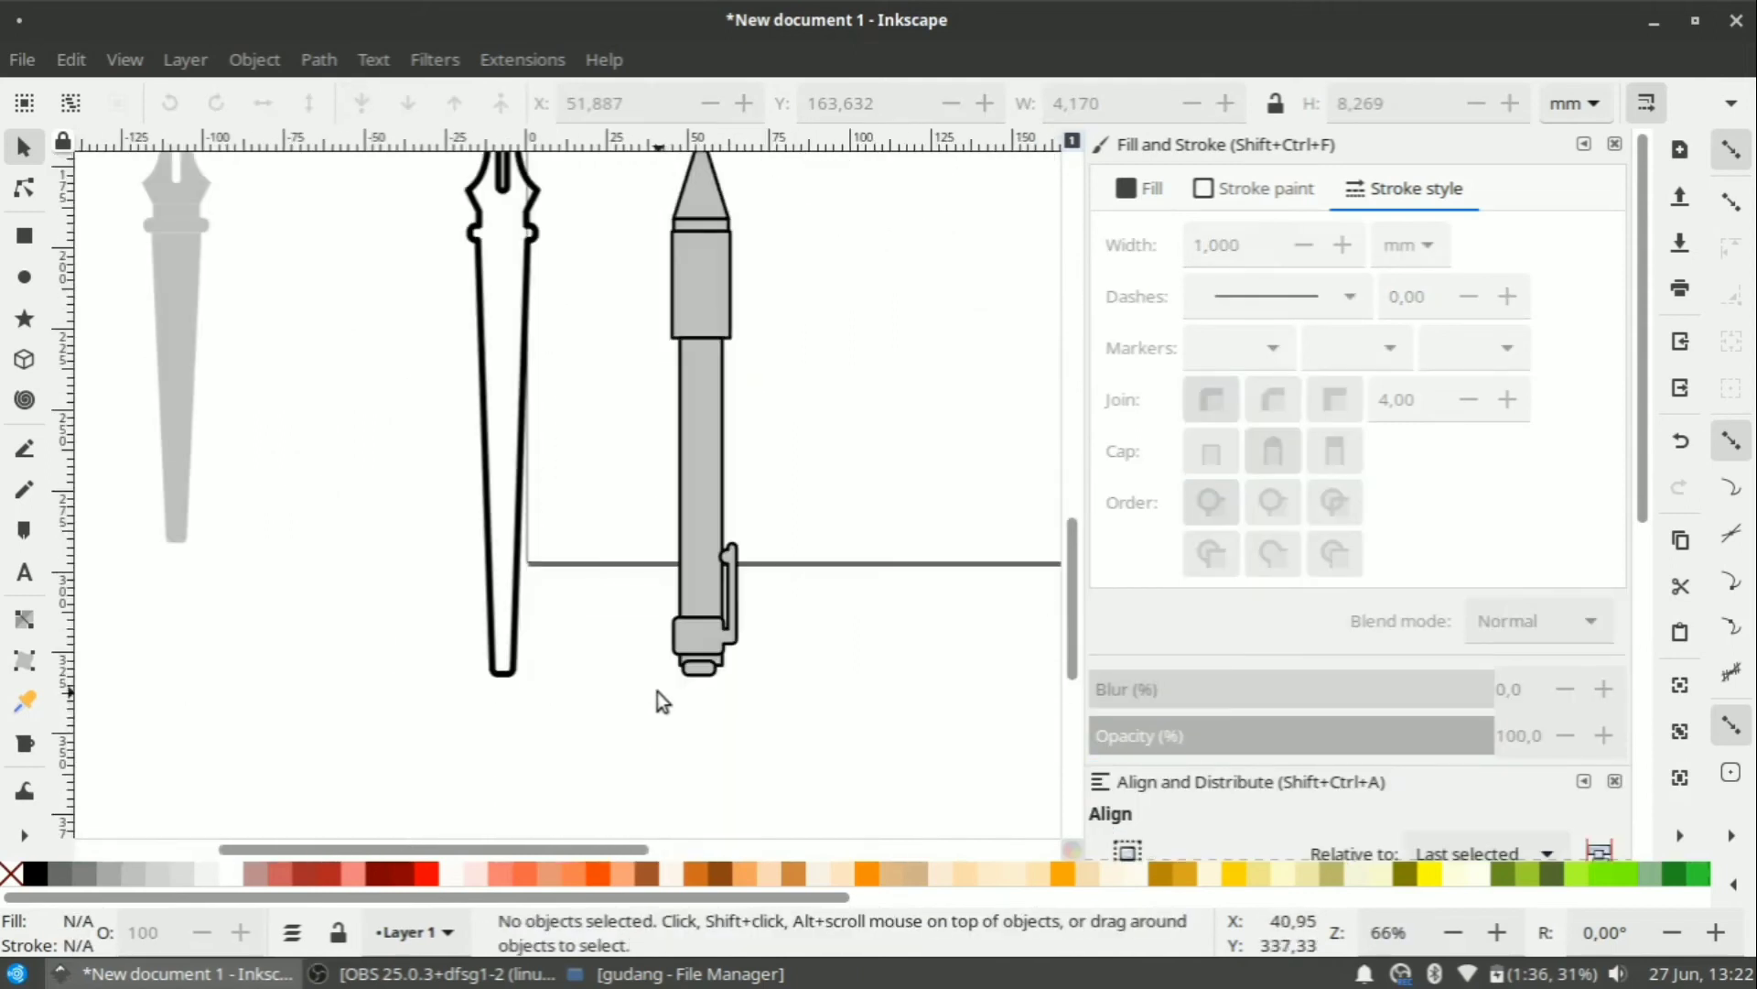
pyautogui.scroll(4, 704, 661)
# Narrow the pencil body rectangle slightly.
pyautogui.click(726, 673)
pyautogui.scroll(-2, 727, 679)
pyautogui.moveTo(750, 355); pyautogui.dragTo(743, 359)
pyautogui.click(652, 437)
pyautogui.scroll(5, 652, 437)
# Centre the pencil body on the upper pencil rectangle with Align and Distribute.
pyautogui.click(677, 394)
pyautogui.keyDown('shift'); pyautogui.click(693, 203); pyautogui.keyUp('shift')
pyautogui.scroll(-4, 1334, 675)
pyautogui.click(1428, 792)
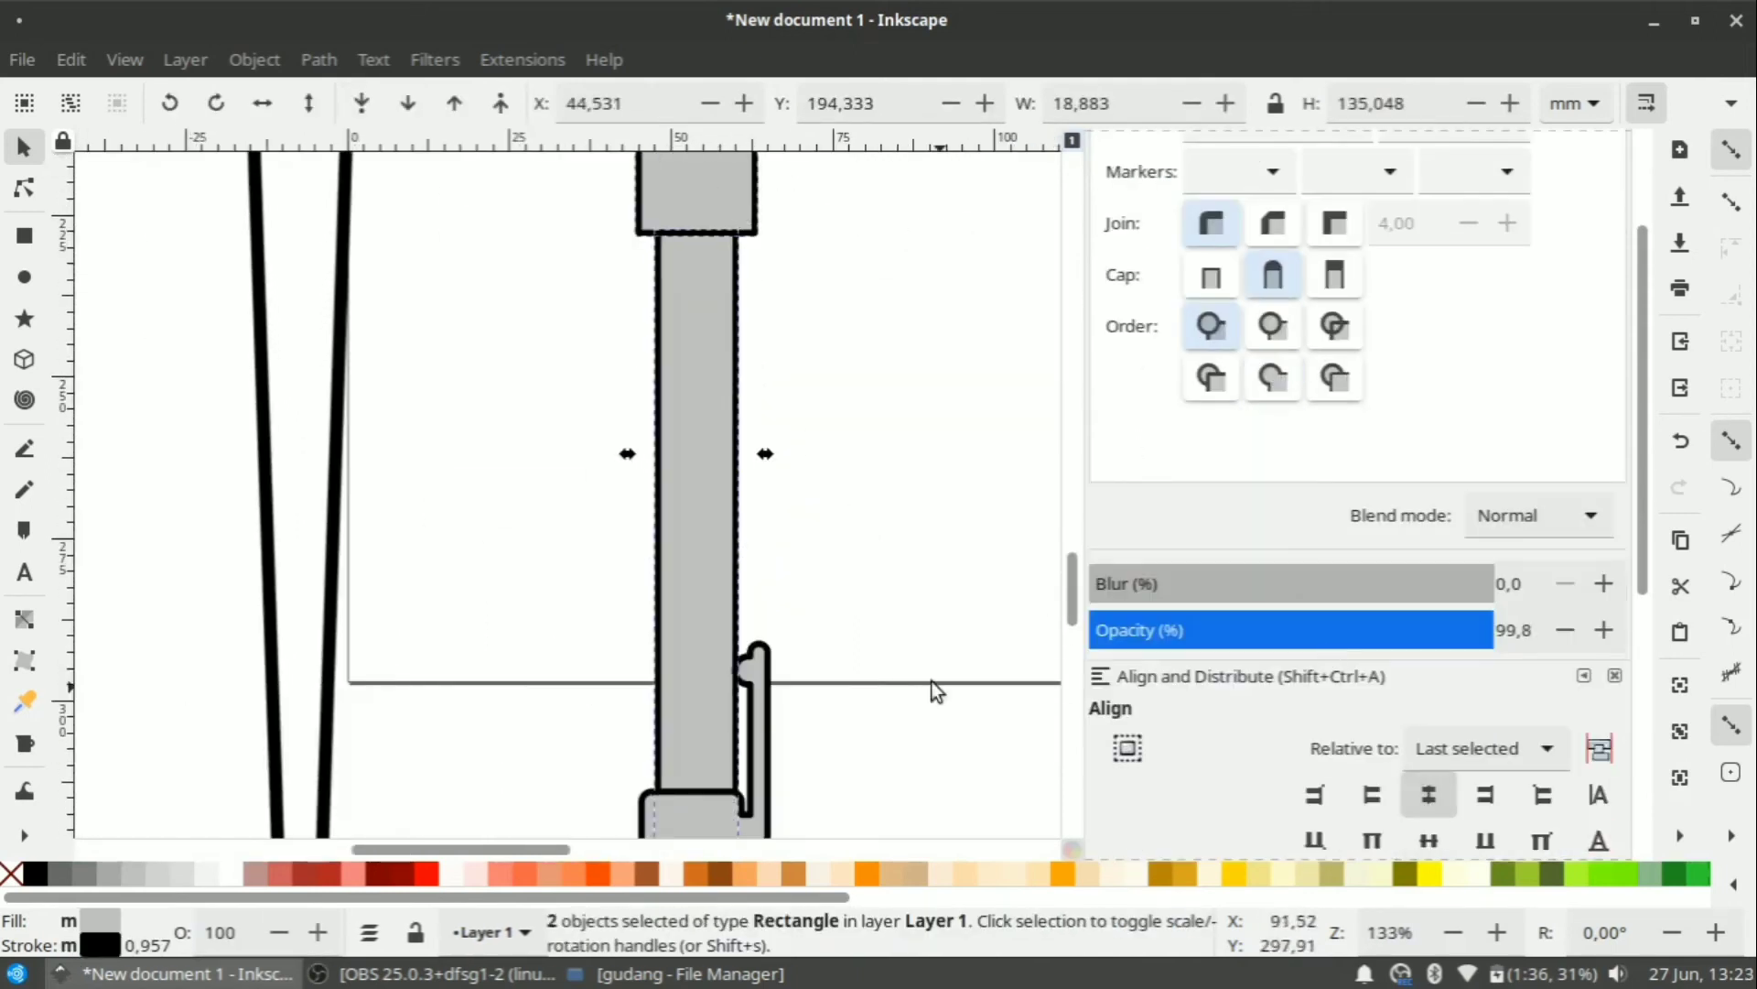
pyautogui.click(915, 660)
pyautogui.scroll(-1, 866, 615)
pyautogui.hotkey('ctrl', 'z')
pyautogui.click(751, 375)
pyautogui.keyDown('shift'); pyautogui.click(769, 206); pyautogui.keyUp('shift')
pyautogui.click(1428, 794)
pyautogui.click(864, 744)
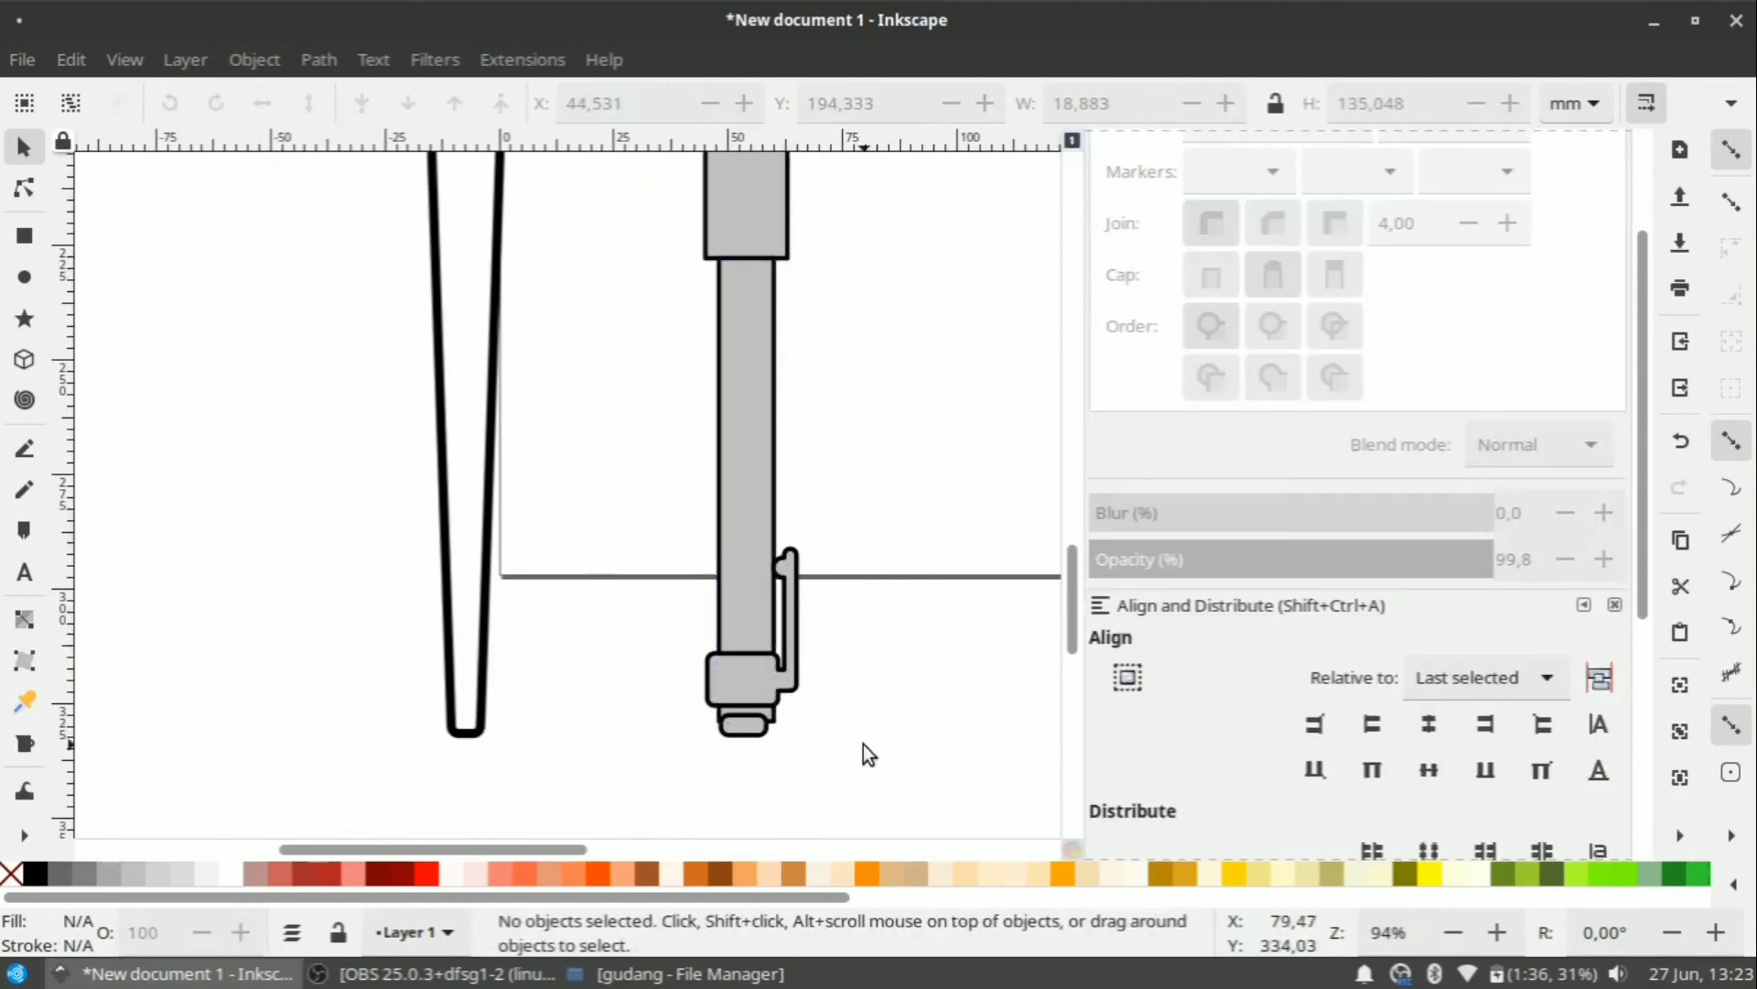
# Centre the pencil's bottom cap on the pencil body.
pyautogui.click(753, 732)
pyautogui.keyDown('shift'); pyautogui.click(739, 458); pyautogui.keyUp('shift')
pyautogui.scroll(2, 946, 531)
pyautogui.click(1428, 794)
pyautogui.click(878, 561)
pyautogui.scroll(-3, 871, 559)
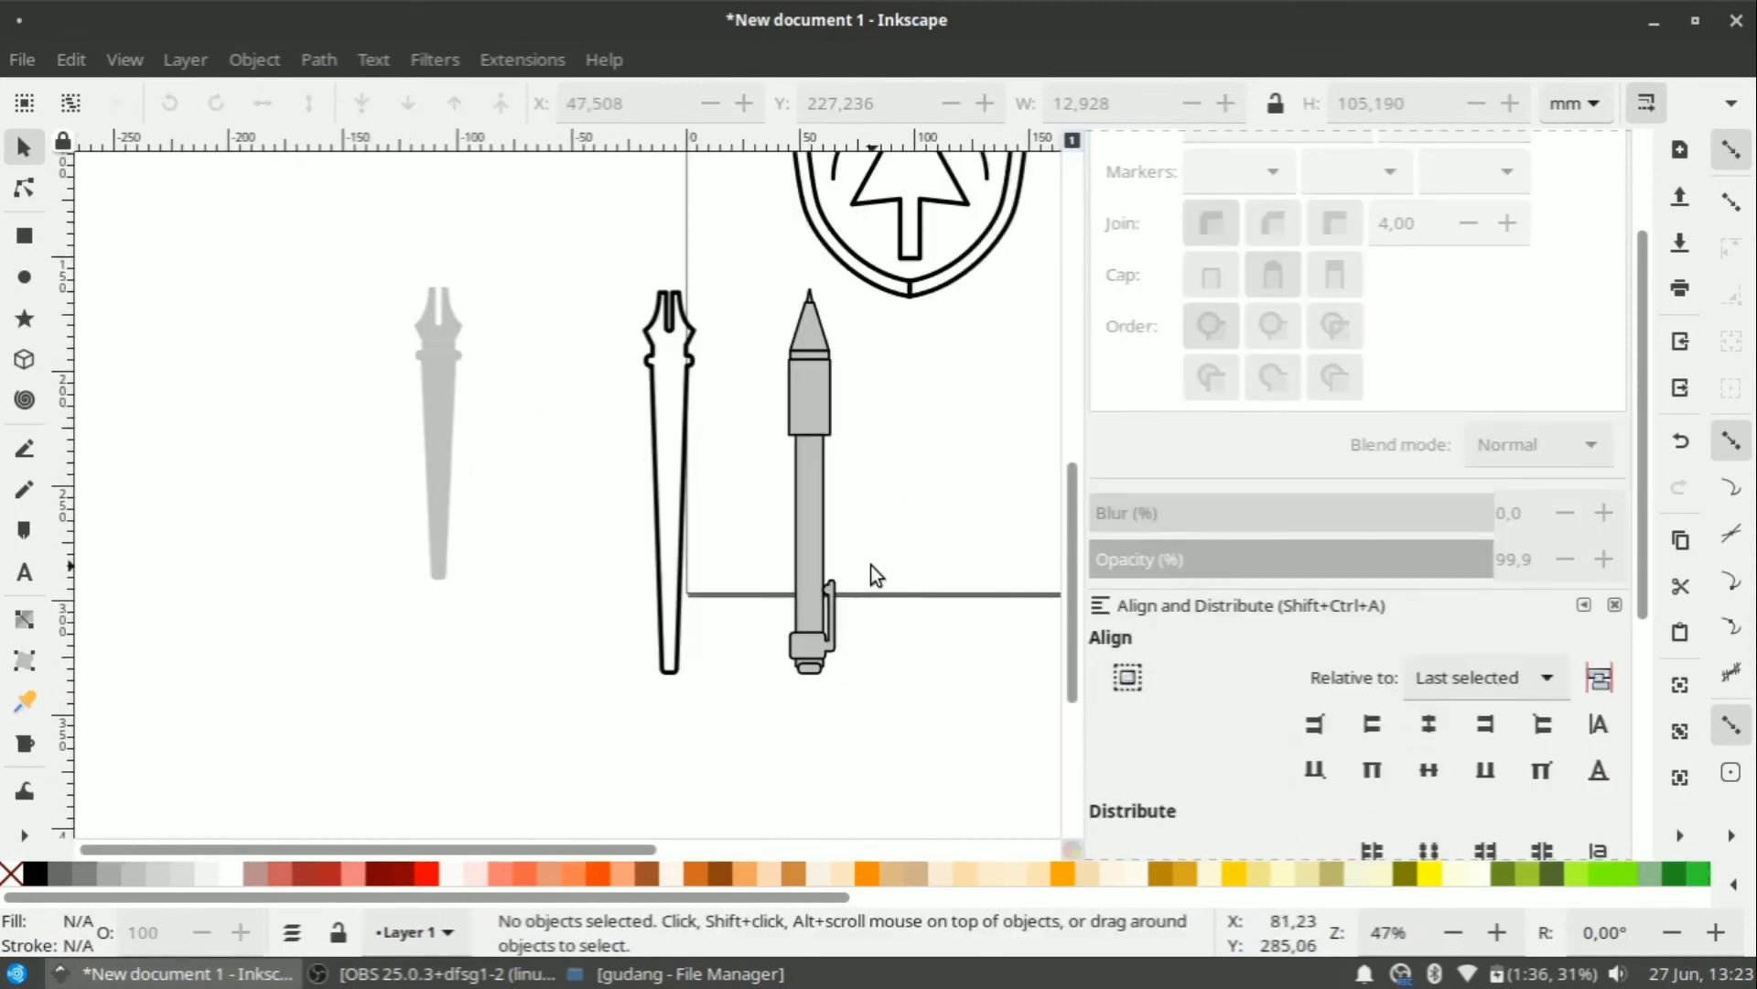
pyautogui.scroll(4, 806, 307)
# Narrow the pencil's tip, cone, band and body slightly.
pyautogui.moveTo(672, 143); pyautogui.dragTo(864, 525)
pyautogui.hotkey('ctrl', 'z')
pyautogui.moveTo(714, 207); pyautogui.dragTo(966, 569)
pyautogui.moveTo(925, 382); pyautogui.dragTo(917, 382)
pyautogui.click(883, 600)
pyautogui.moveTo(923, 674); pyautogui.dragTo(918, 677)
pyautogui.click(925, 393)
pyautogui.scroll(-5, 916, 376)
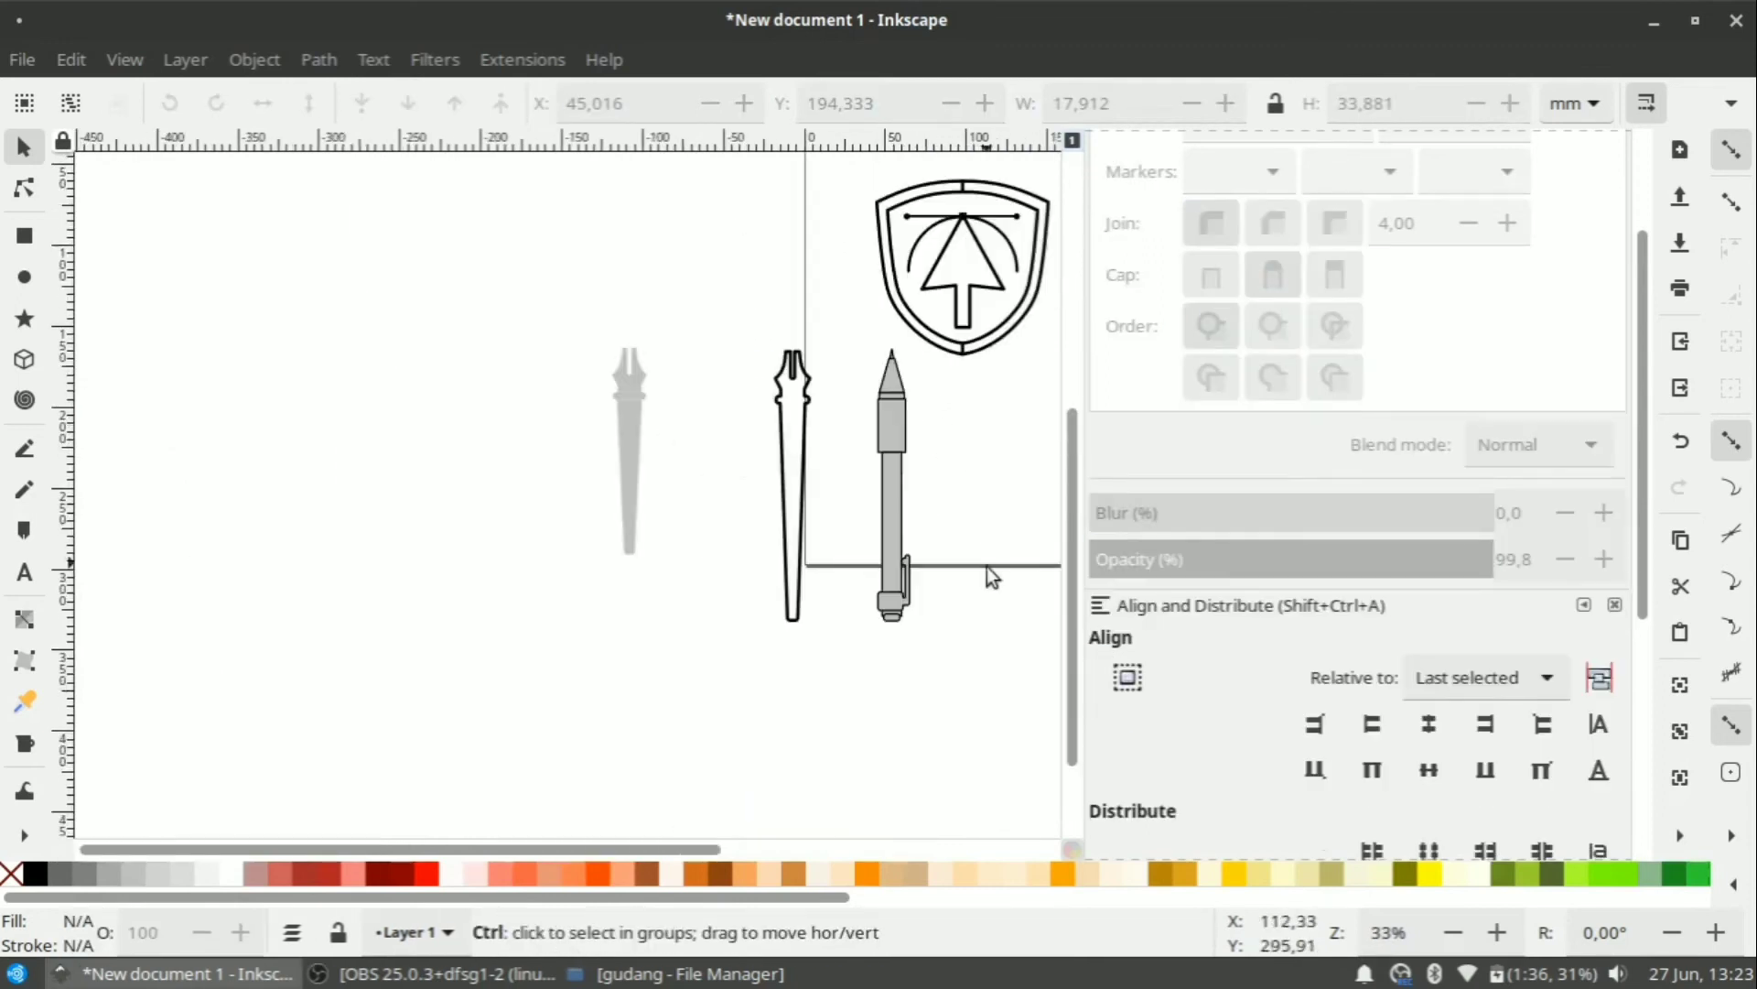
pyautogui.scroll(4, 950, 585)
# Nudge the pencil's clip slightly to the right.
pyautogui.click(765, 651)
pyautogui.press('Right')
pyautogui.scroll(2, 723, 718)
pyautogui.click(726, 691)
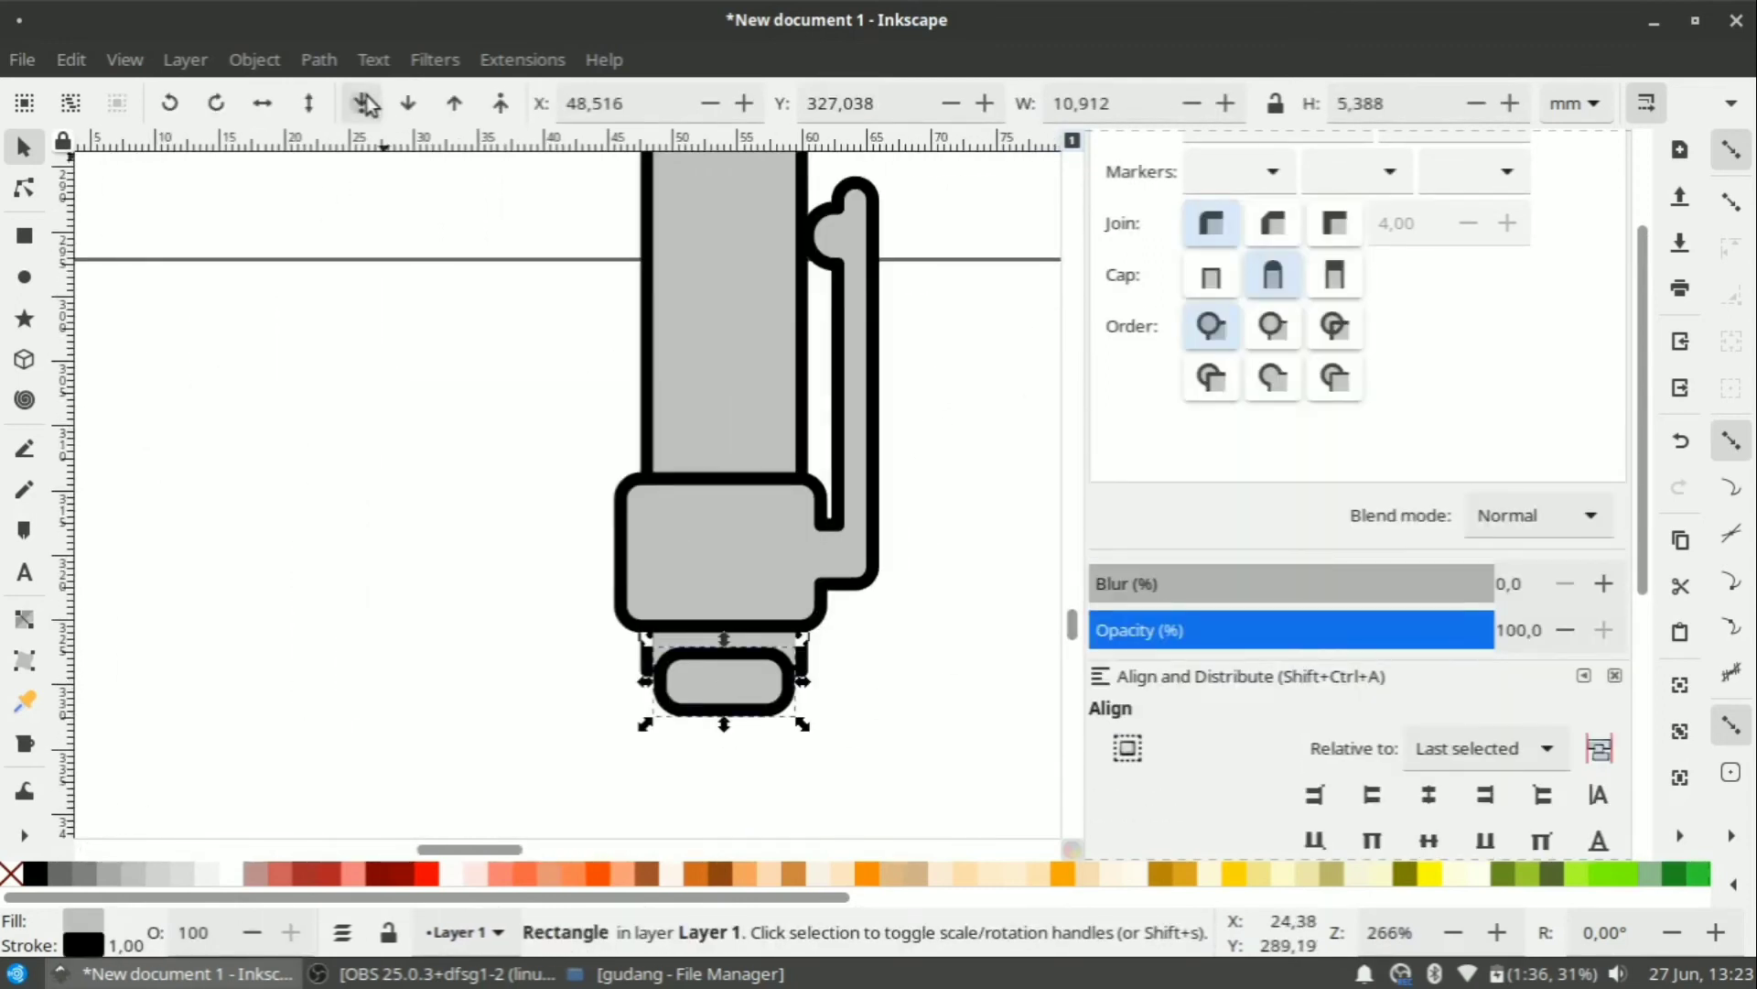
pyautogui.scroll(-5, 843, 560)
pyautogui.click(808, 539)
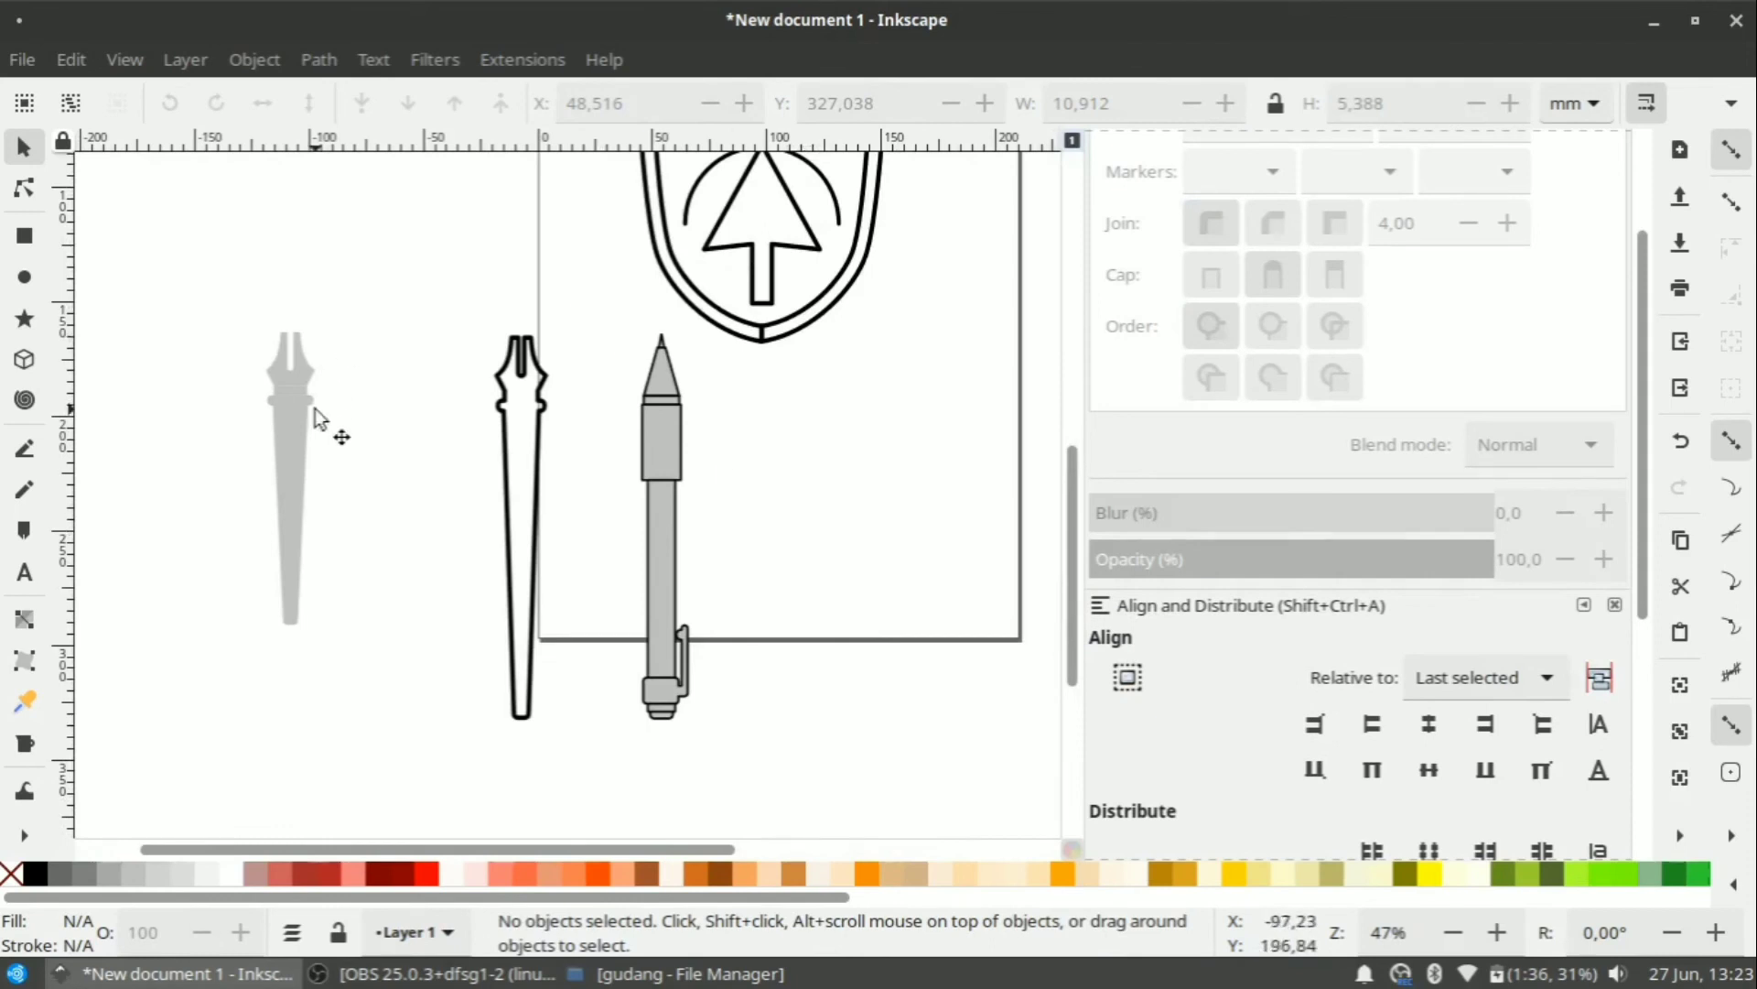
# Lay the outline pen nib on the shield and rotate it diagonally across it.
pyautogui.moveTo(452, 307); pyautogui.dragTo(586, 761)
pyautogui.scroll(3, 597, 729)
pyautogui.moveTo(536, 707); pyautogui.dragTo(667, 359)
pyautogui.scroll(4, 735, 397)
pyautogui.click(734, 396)
pyautogui.moveTo(667, 441); pyautogui.dragTo(687, 415)
# Union the shield outline and its vertical line into one path.
pyautogui.scroll(2, 842, 504)
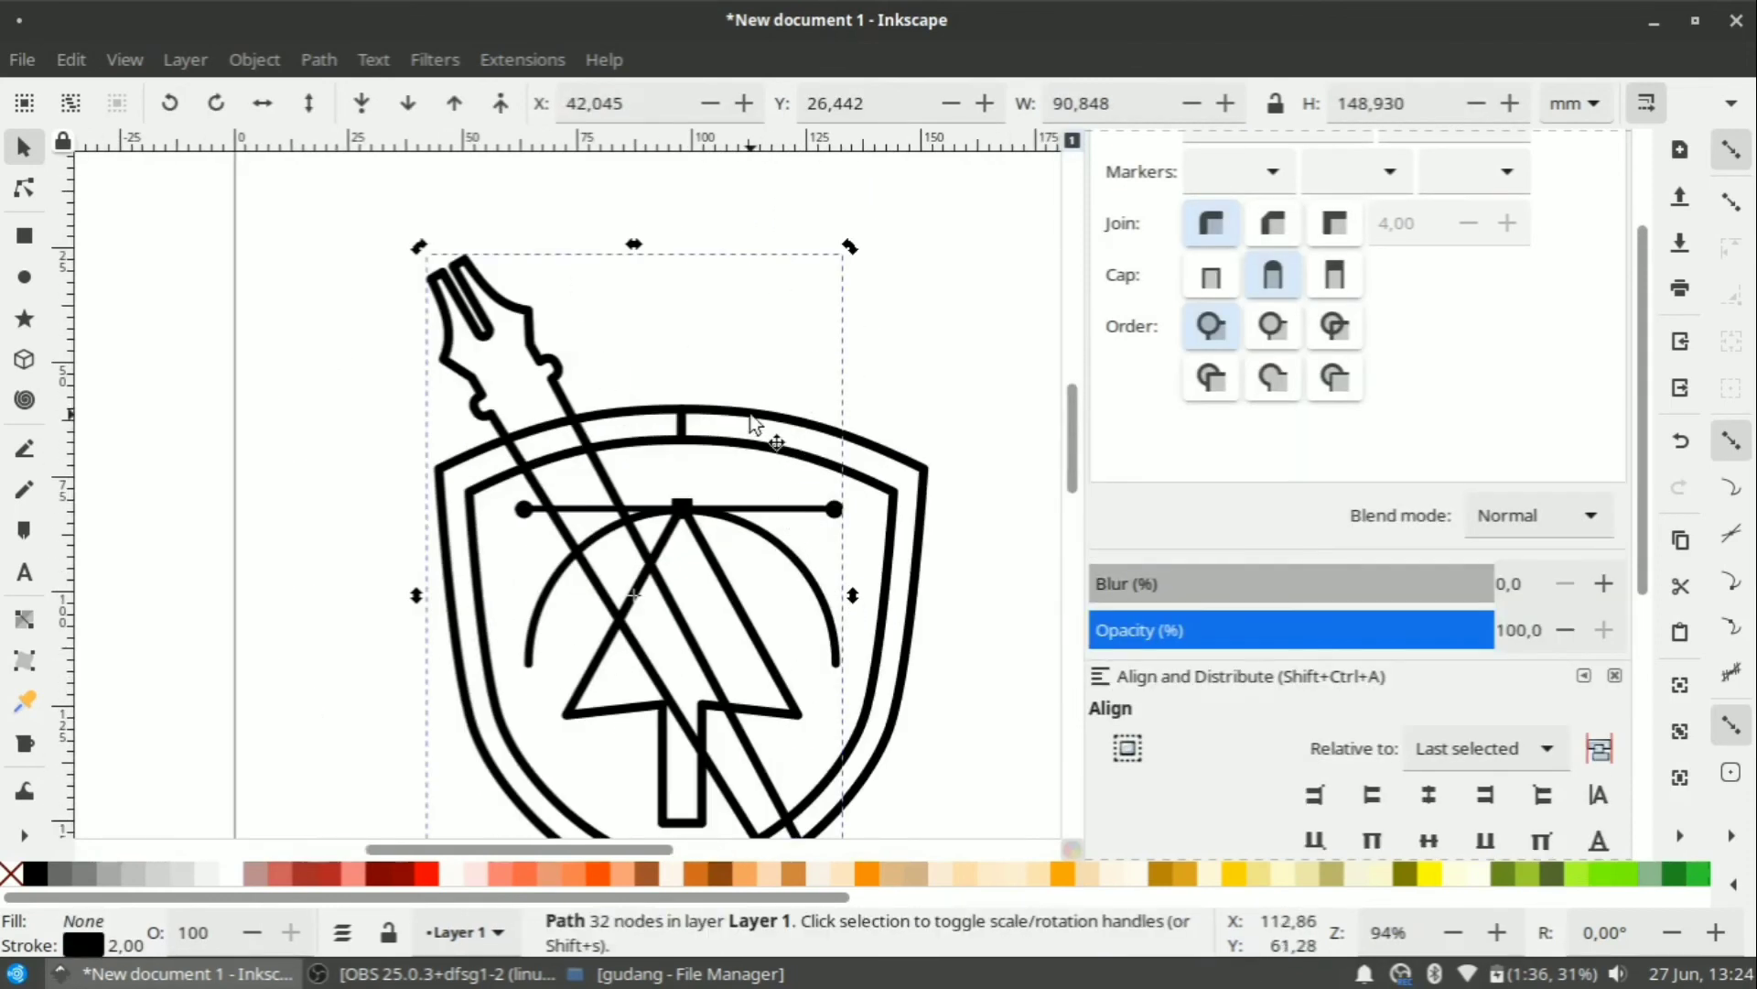
pyautogui.click(752, 414)
pyautogui.keyDown('shift'); pyautogui.click(681, 426); pyautogui.keyUp('shift')
pyautogui.click(255, 59)
pyautogui.click(752, 15)
pyautogui.click(320, 60)
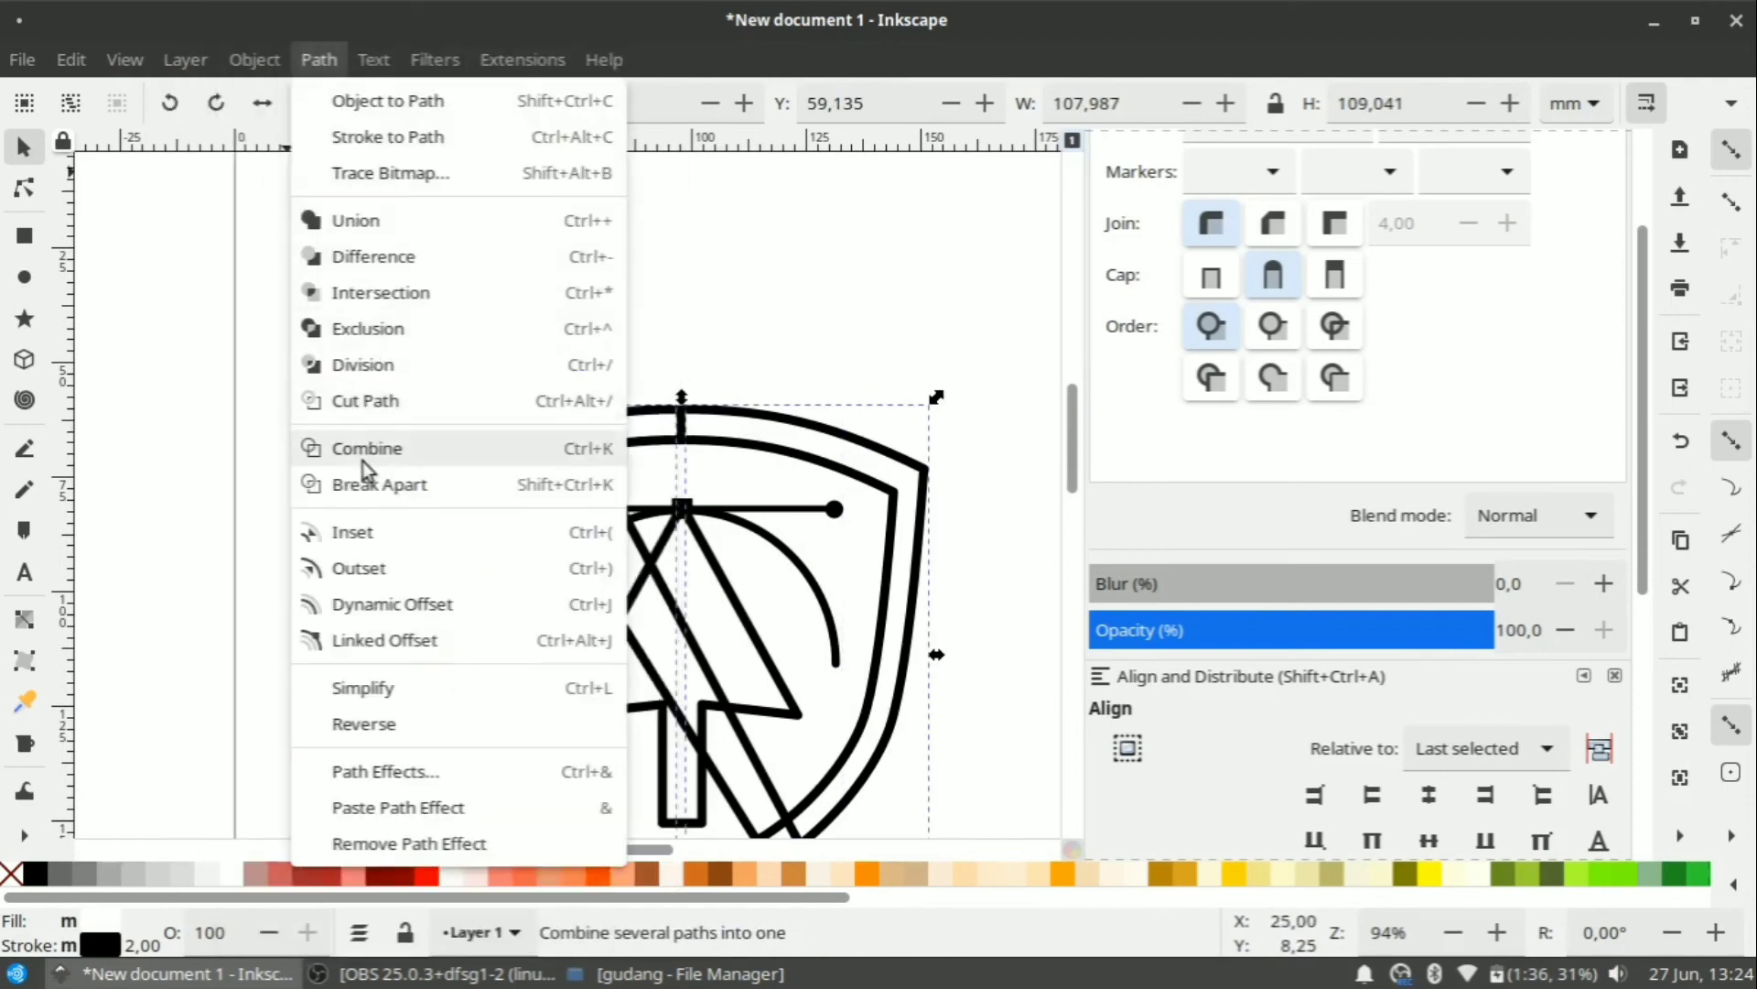
pyautogui.click(316, 449)
pyautogui.scroll(-3, 374, 650)
pyautogui.click(374, 650)
# Duplicate the grey pen, set the copy aside to the left, and reposition the original.
pyautogui.scroll(-2, 368, 640)
pyautogui.moveTo(412, 478); pyautogui.dragTo(541, 803)
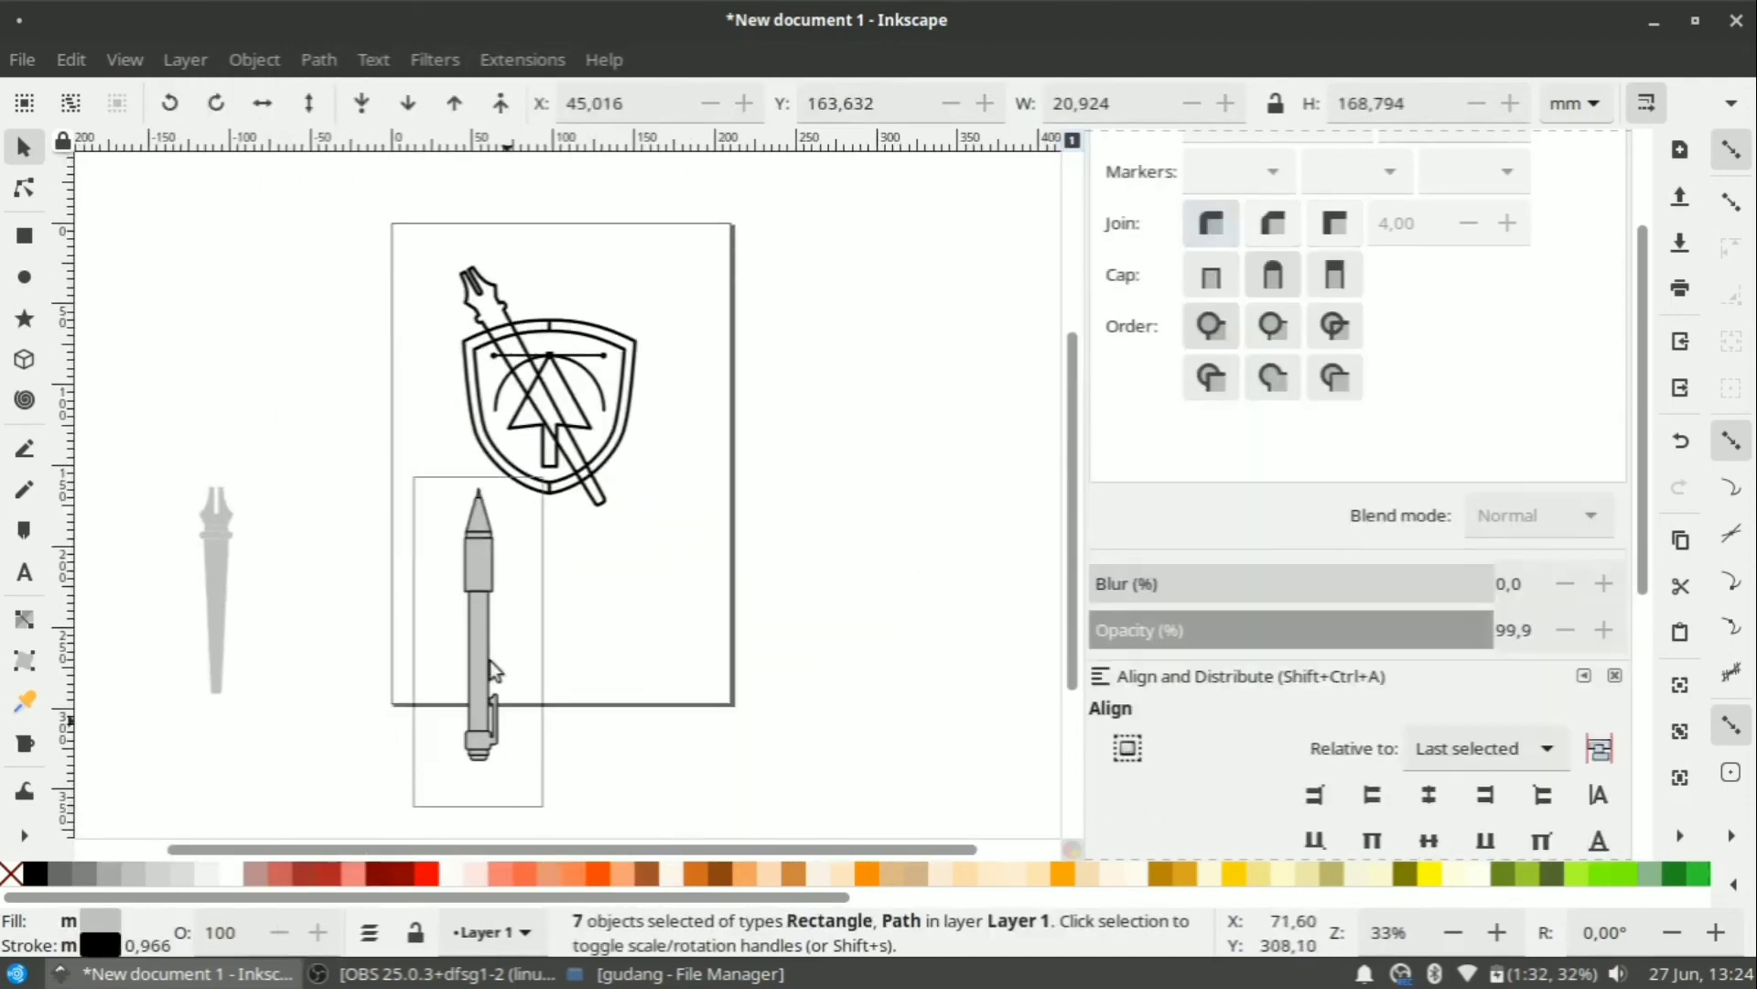
pyautogui.hotkey('ctrl', 'd')
pyautogui.moveTo(484, 555); pyautogui.dragTo(303, 535)
pyautogui.moveTo(392, 440); pyautogui.dragTo(524, 778)
pyautogui.scroll(2, 463, 705)
pyautogui.moveTo(481, 682); pyautogui.dragTo(441, 613)
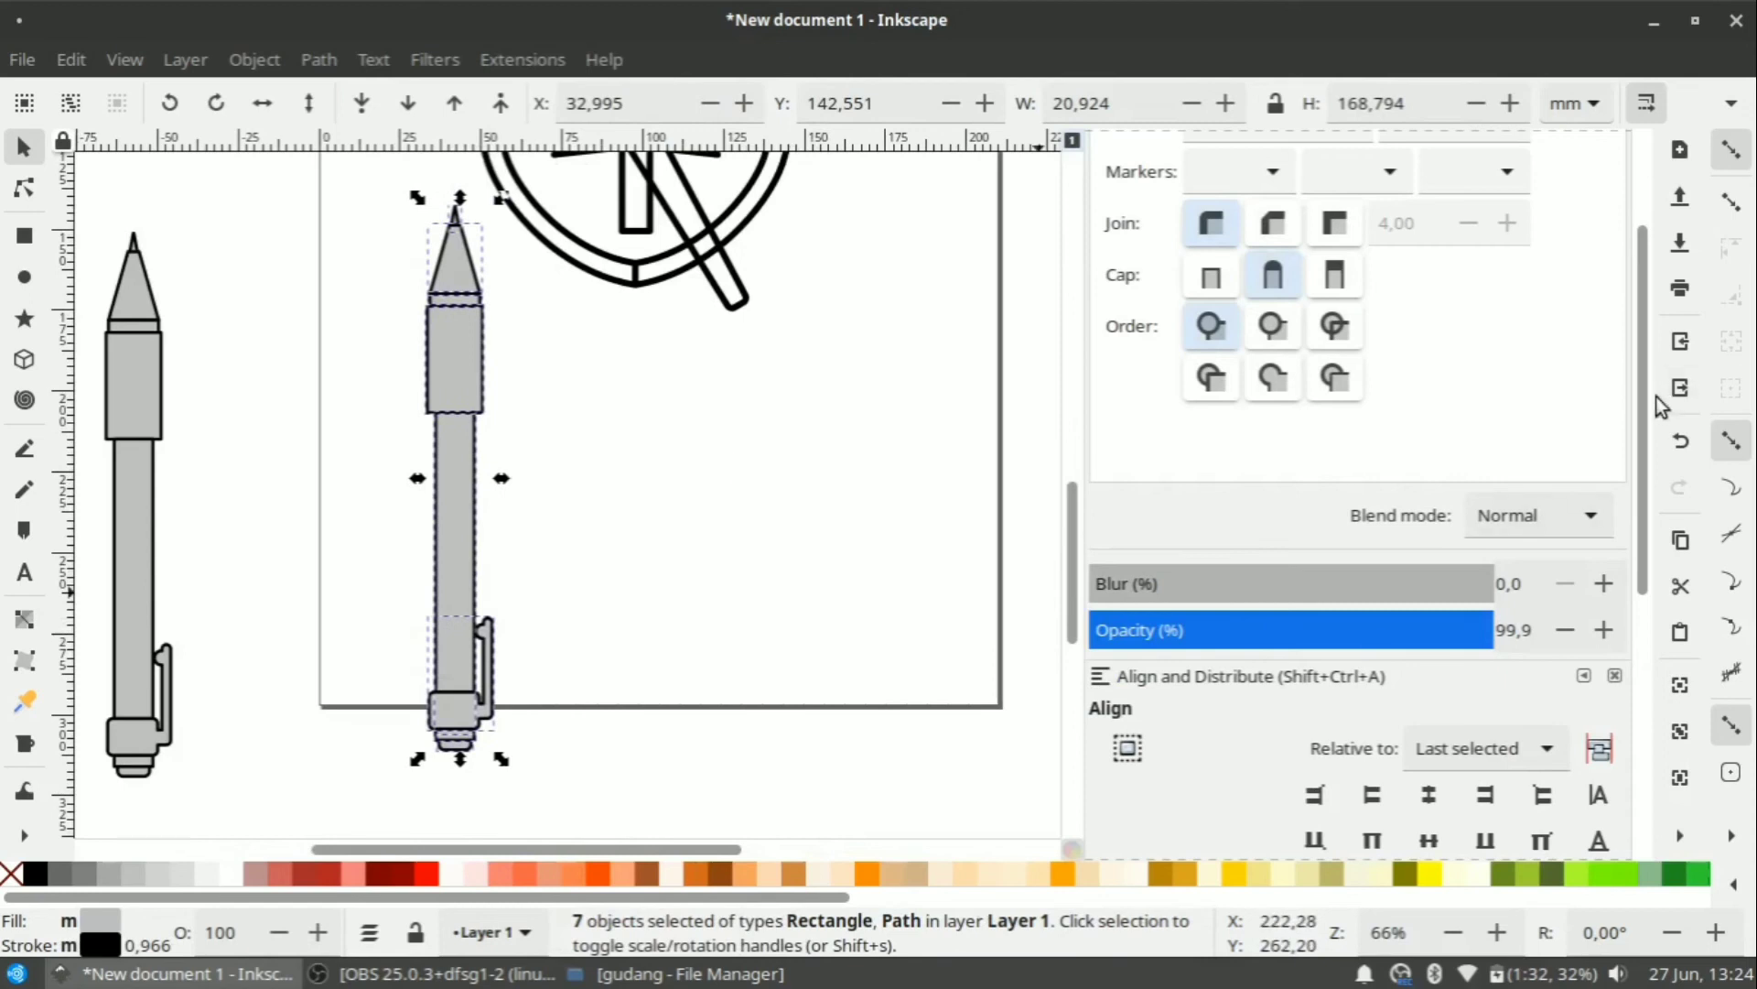
# Give the pen a 2 mm stroke width and remove its grey fill.
pyautogui.hotkey('shift', 'ctrl', 'f')
pyautogui.click(1426, 247)
pyautogui.click(1410, 99)
pyautogui.doubleClick(1267, 247)
pyautogui.write('2')
pyautogui.press('Return')
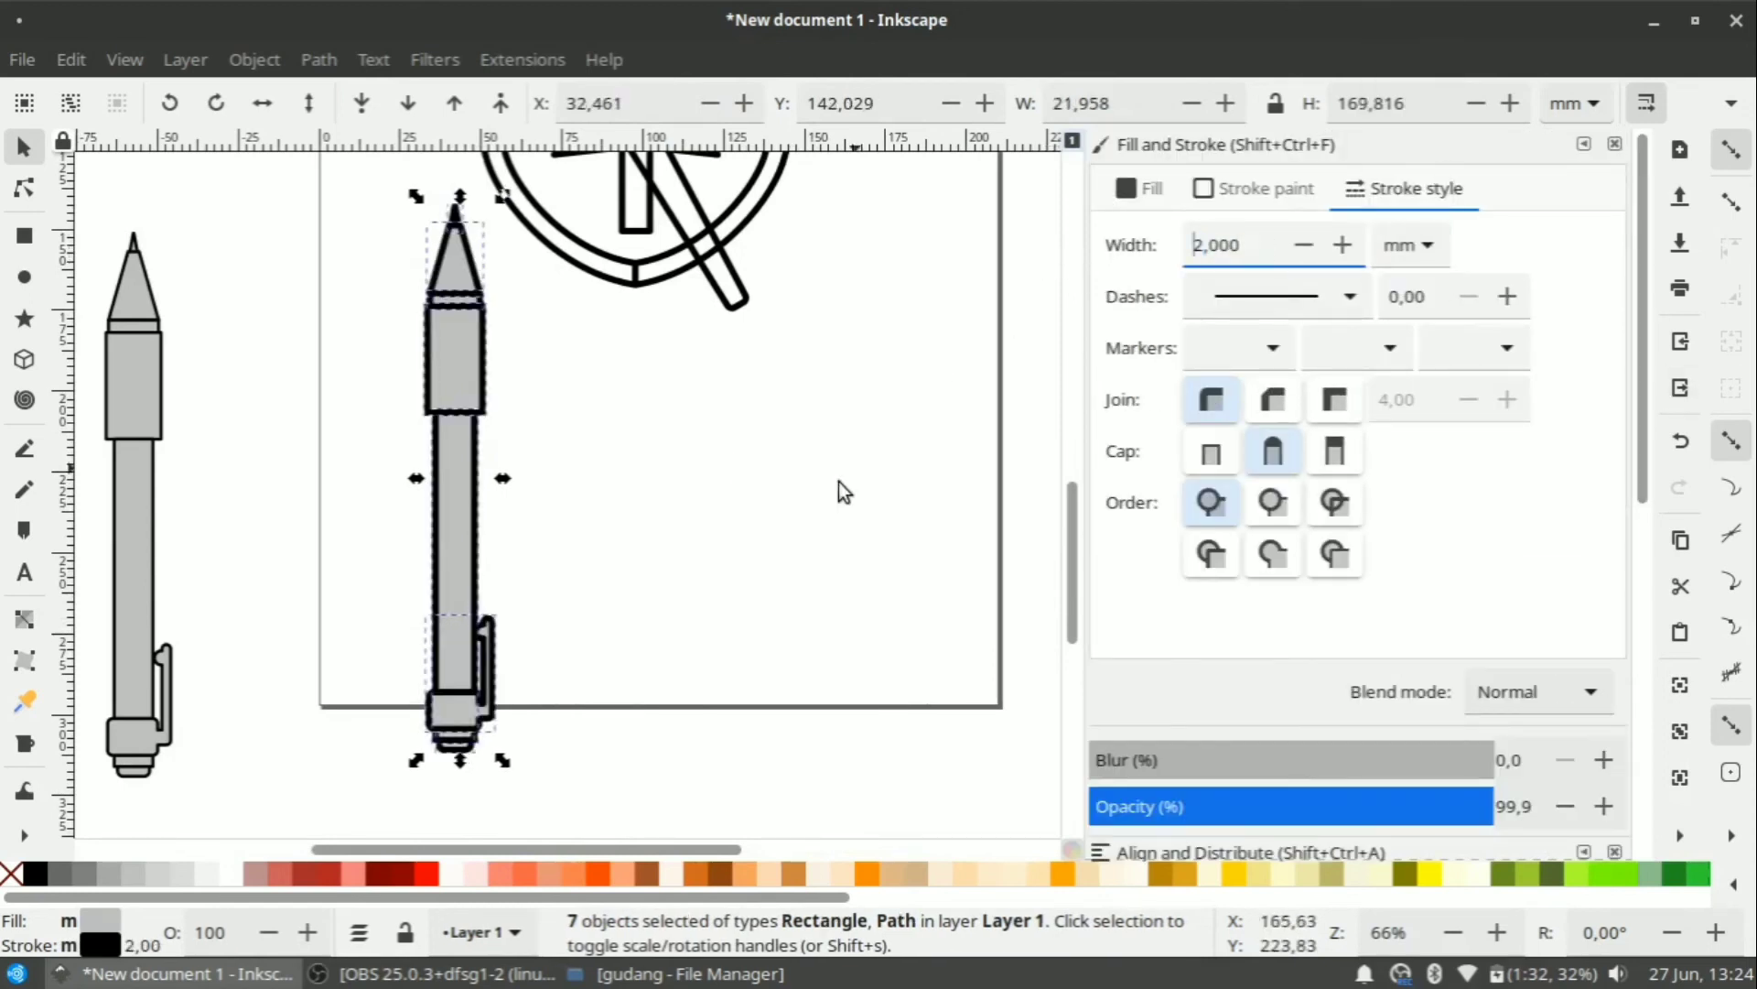
pyautogui.click(839, 491)
pyautogui.moveTo(515, 809); pyautogui.dragTo(414, 187)
pyautogui.click(9, 875)
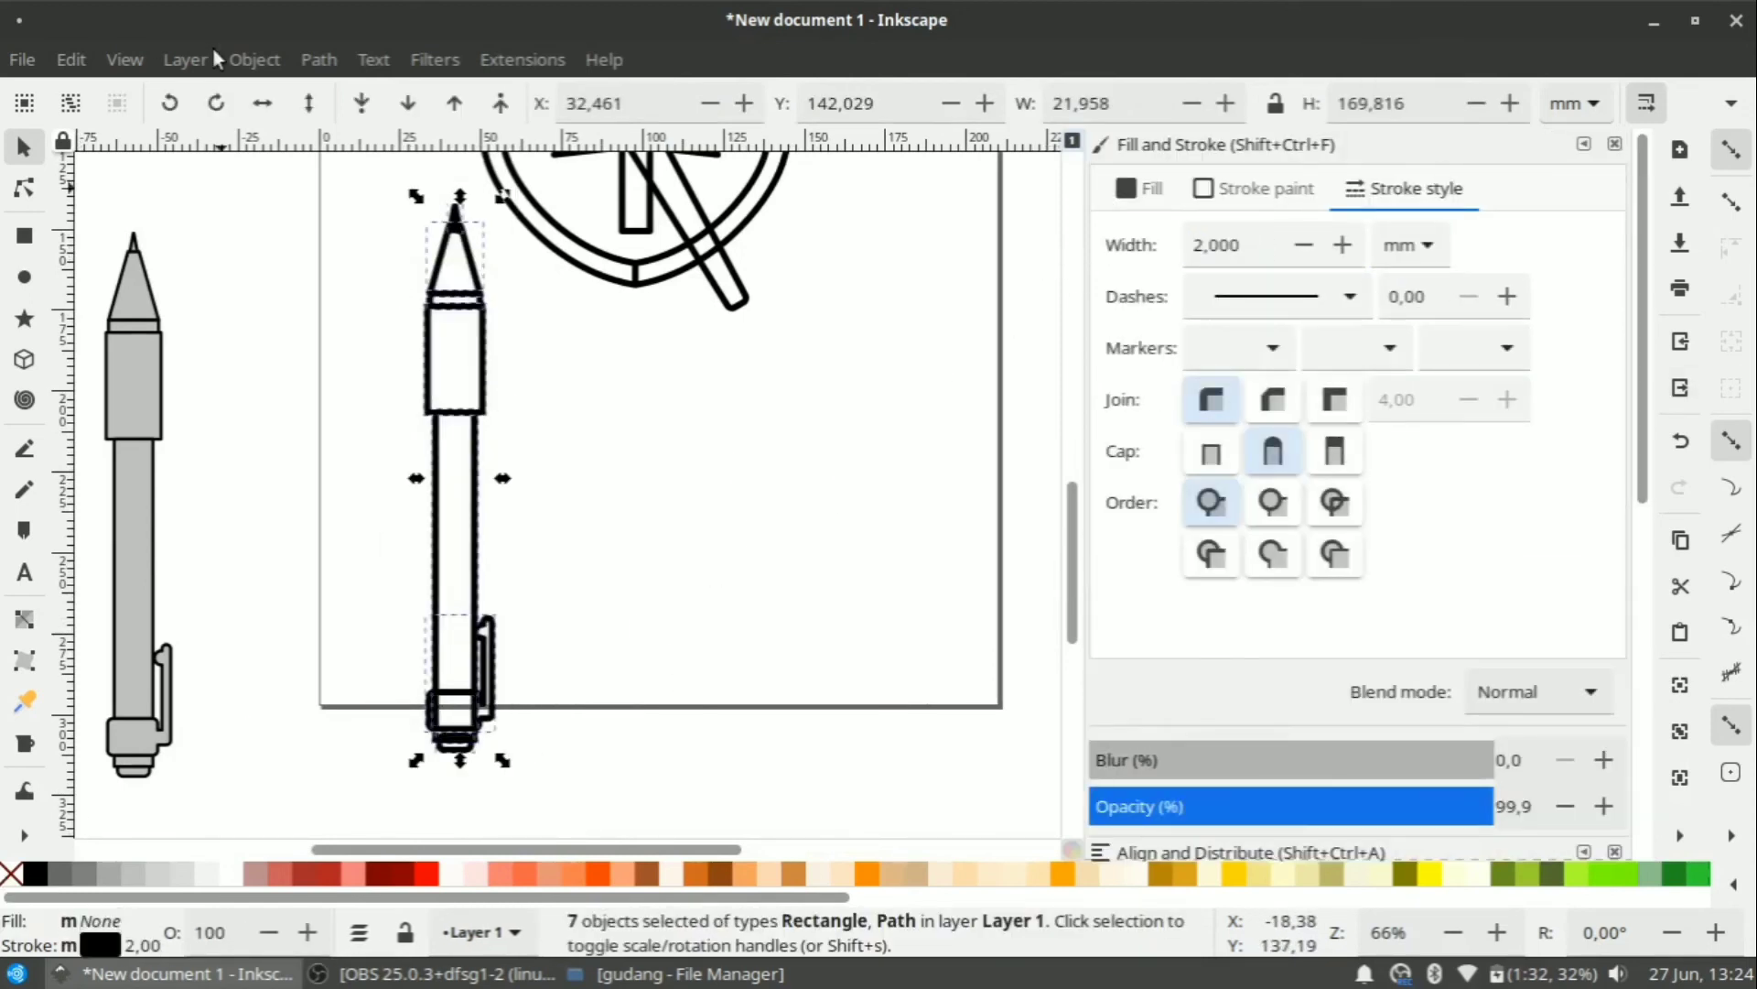
# Union the pen parts into one outline, then rotate it and move it onto the shield.
pyautogui.click(318, 60)
pyautogui.click(385, 224)
pyautogui.scroll(-2, 622, 576)
pyautogui.moveTo(524, 495); pyautogui.dragTo(593, 305)
pyautogui.click(593, 305)
pyautogui.scroll(4, 592, 306)
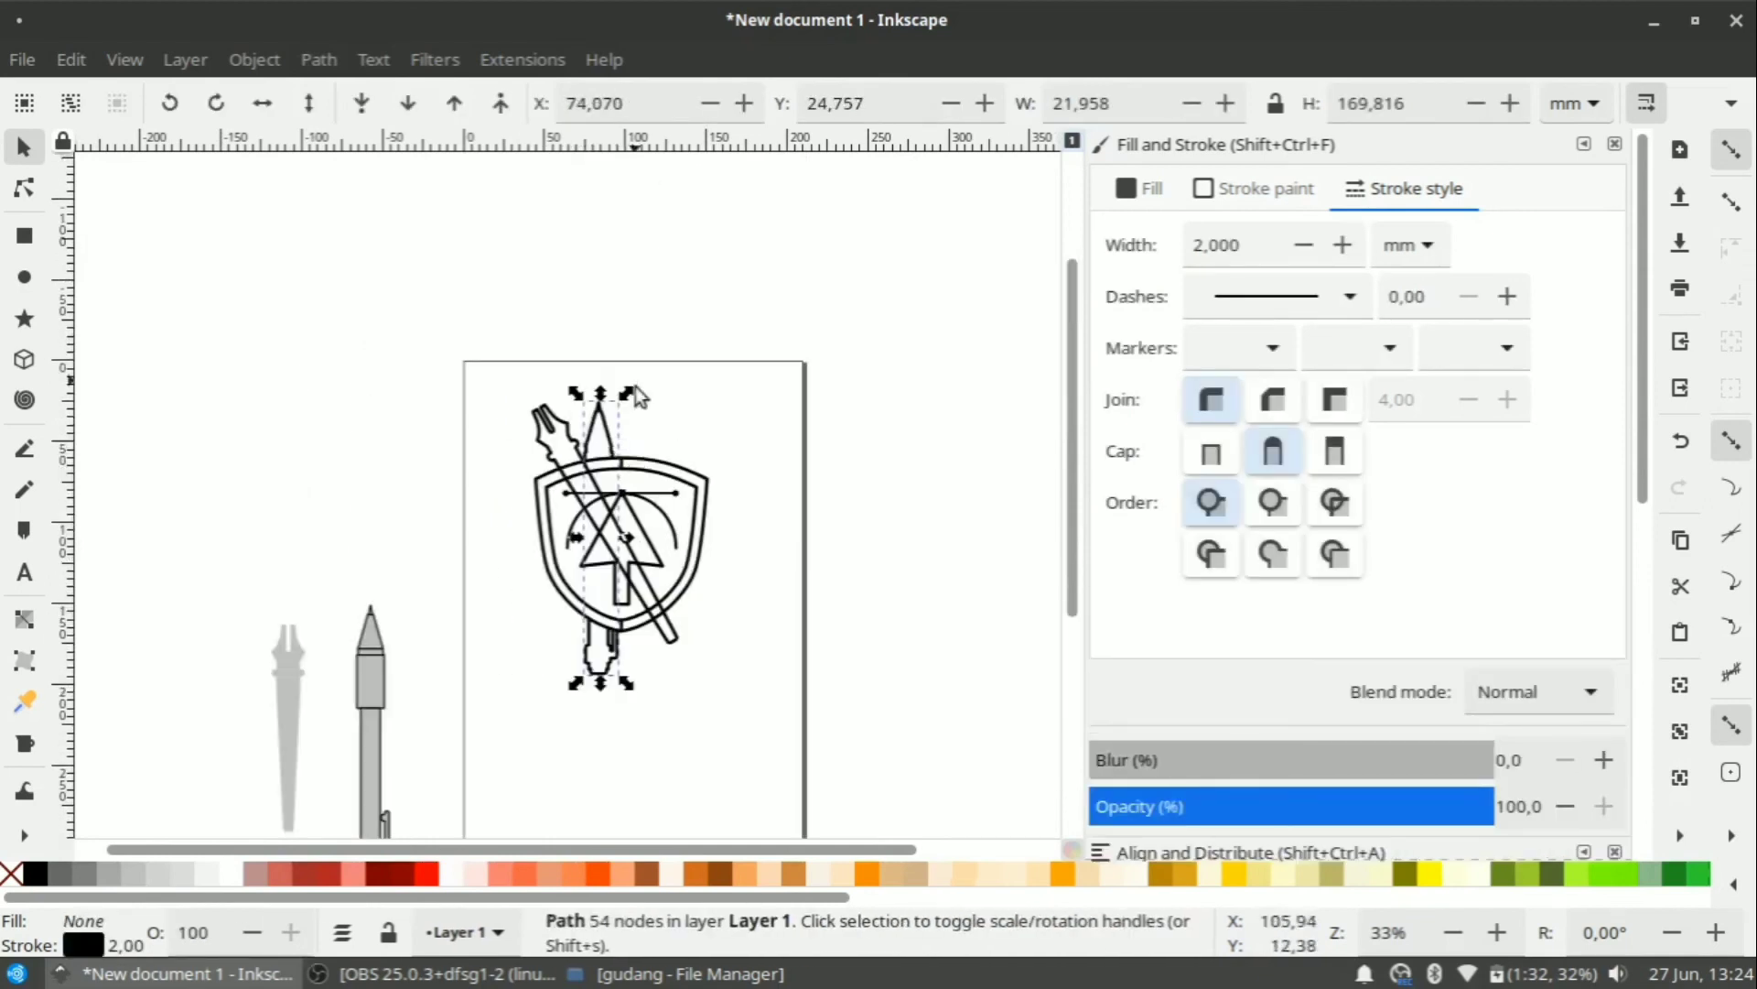
pyautogui.moveTo(629, 394); pyautogui.dragTo(677, 438)
pyautogui.moveTo(676, 438)
pyautogui.mouseDown()
pyautogui.moveTo(696, 429)
pyautogui.moveTo(684, 436)
pyautogui.mouseUp()
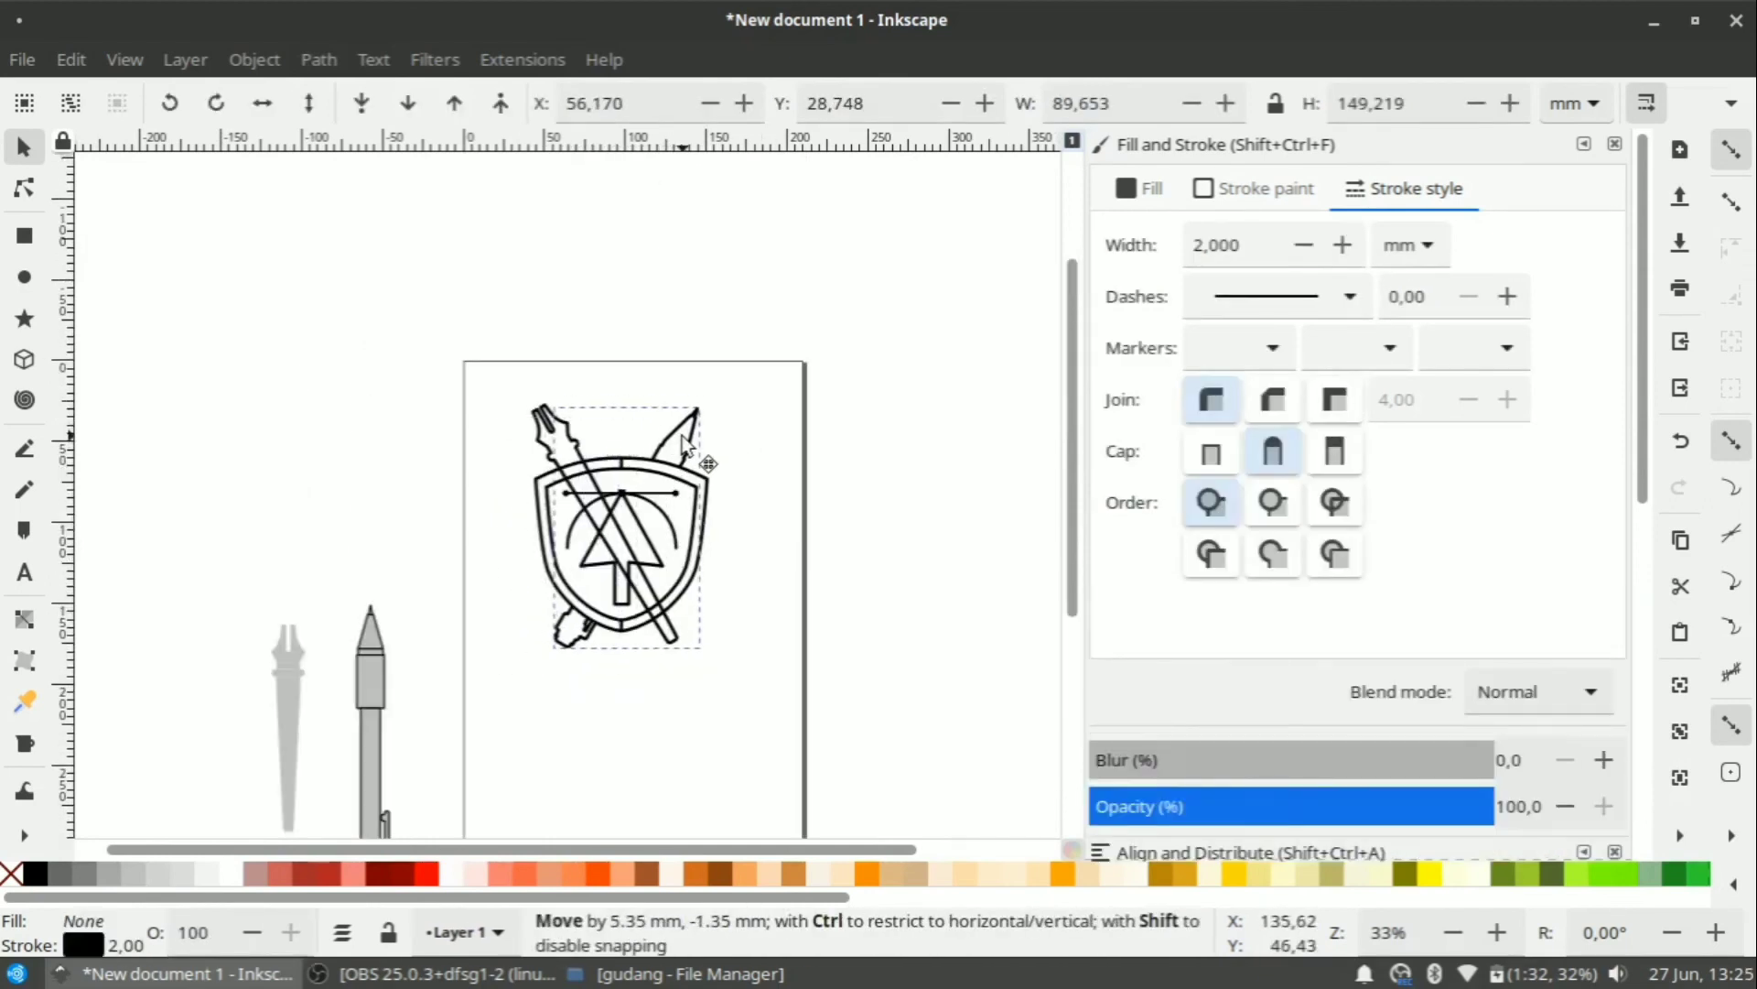
# Lower the outlined pen behind the shield.
pyautogui.click(573, 422)
pyautogui.click(362, 104)
pyautogui.click(458, 614)
pyautogui.scroll(2, 458, 614)
pyautogui.scroll(-1, 399, 511)
pyautogui.scroll(1, 753, 599)
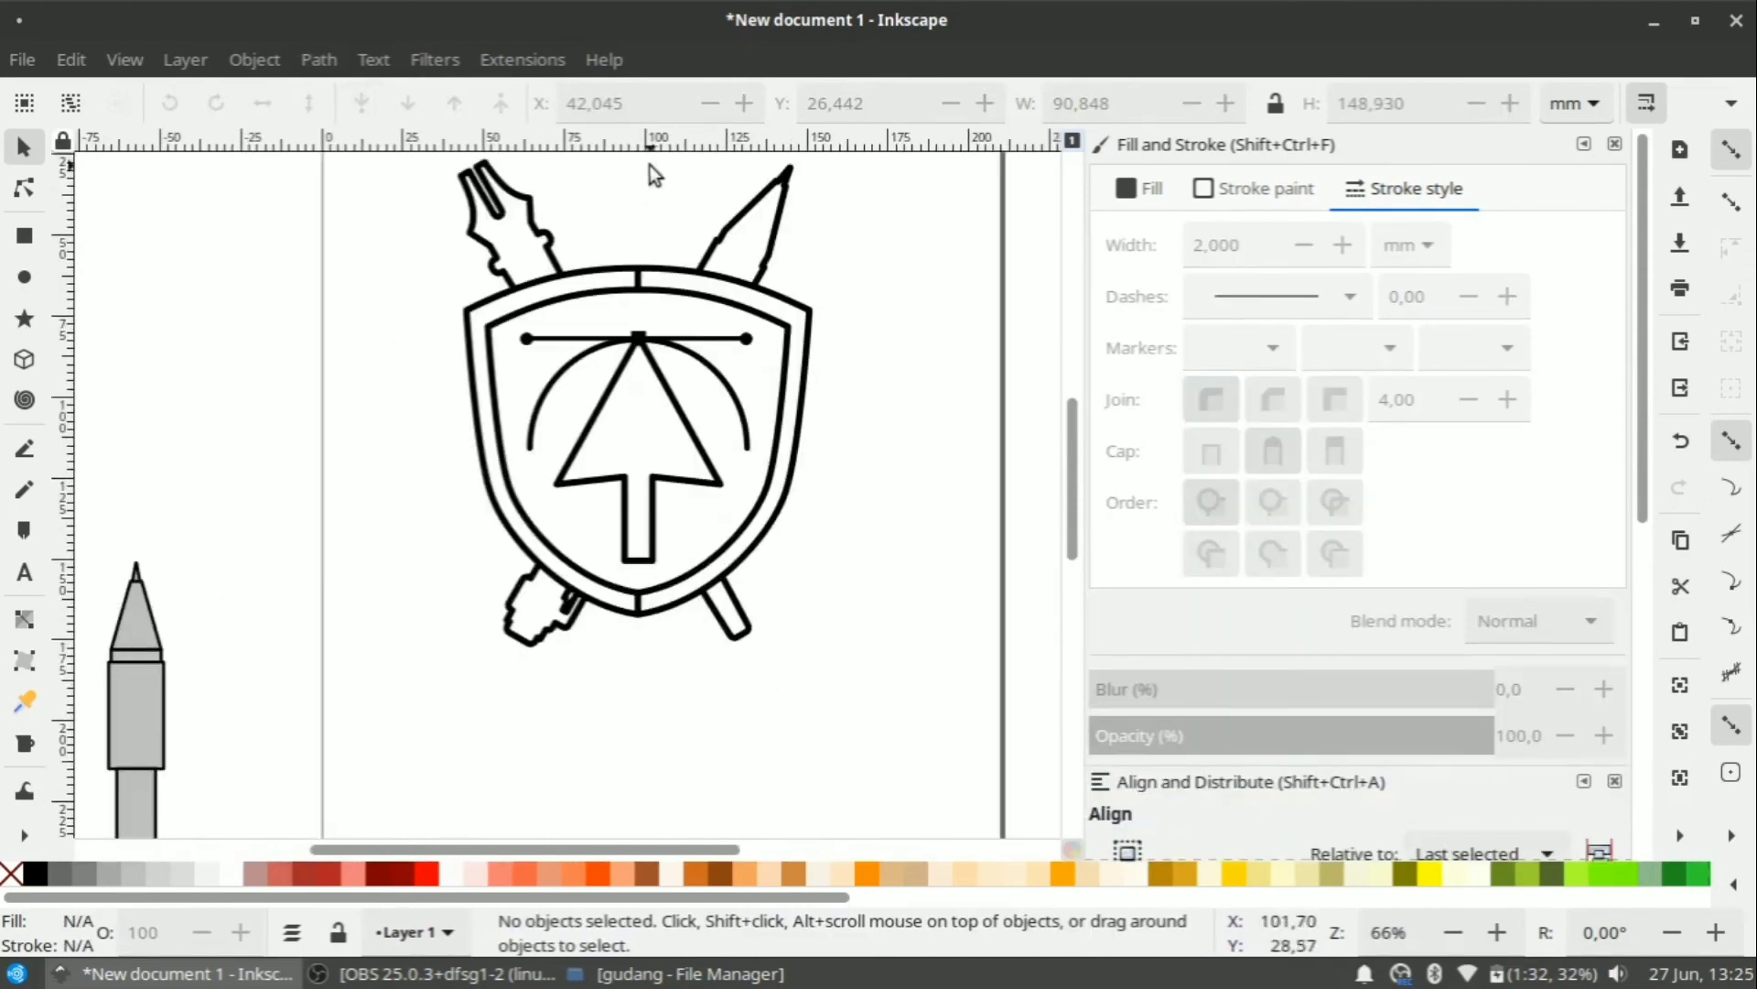
pyautogui.scroll(1, 733, 272)
# Nudge both crossed pens down and centre them vertically on each other.
pyautogui.click(479, 240)
pyautogui.keyDown('shift'); pyautogui.click(700, 237); pyautogui.keyUp('shift')
pyautogui.press('Down')
pyautogui.press('Down')
pyautogui.press('Down')
pyautogui.scroll(4, 903, 201)
pyautogui.scroll(-2, 1444, 681)
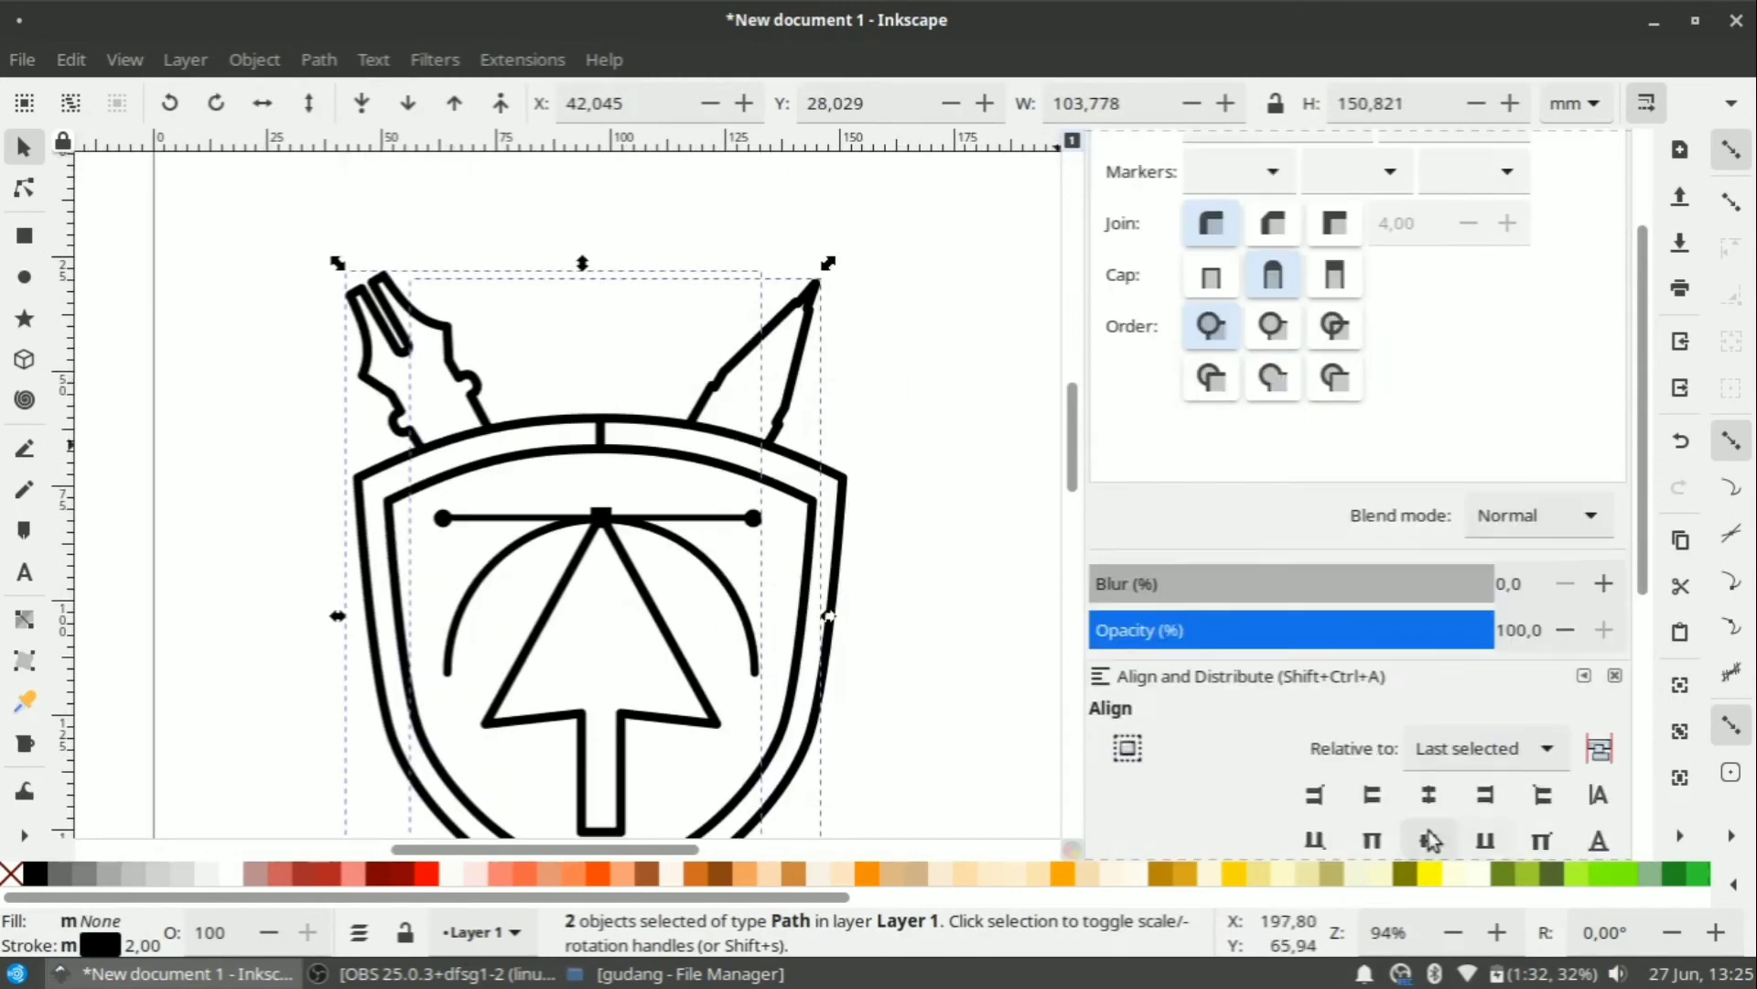
pyautogui.click(1430, 839)
pyautogui.click(965, 476)
# Nudge the pair of crossed pens down one more step.
pyautogui.scroll(-2, 964, 476)
pyautogui.hscroll(1, 964, 476)
pyautogui.click(659, 395)
pyautogui.keyDown('shift'); pyautogui.click(837, 396); pyautogui.keyUp('shift')
pyautogui.press('Down')
pyautogui.press('Down')
pyautogui.press('Down')
pyautogui.press('Down')
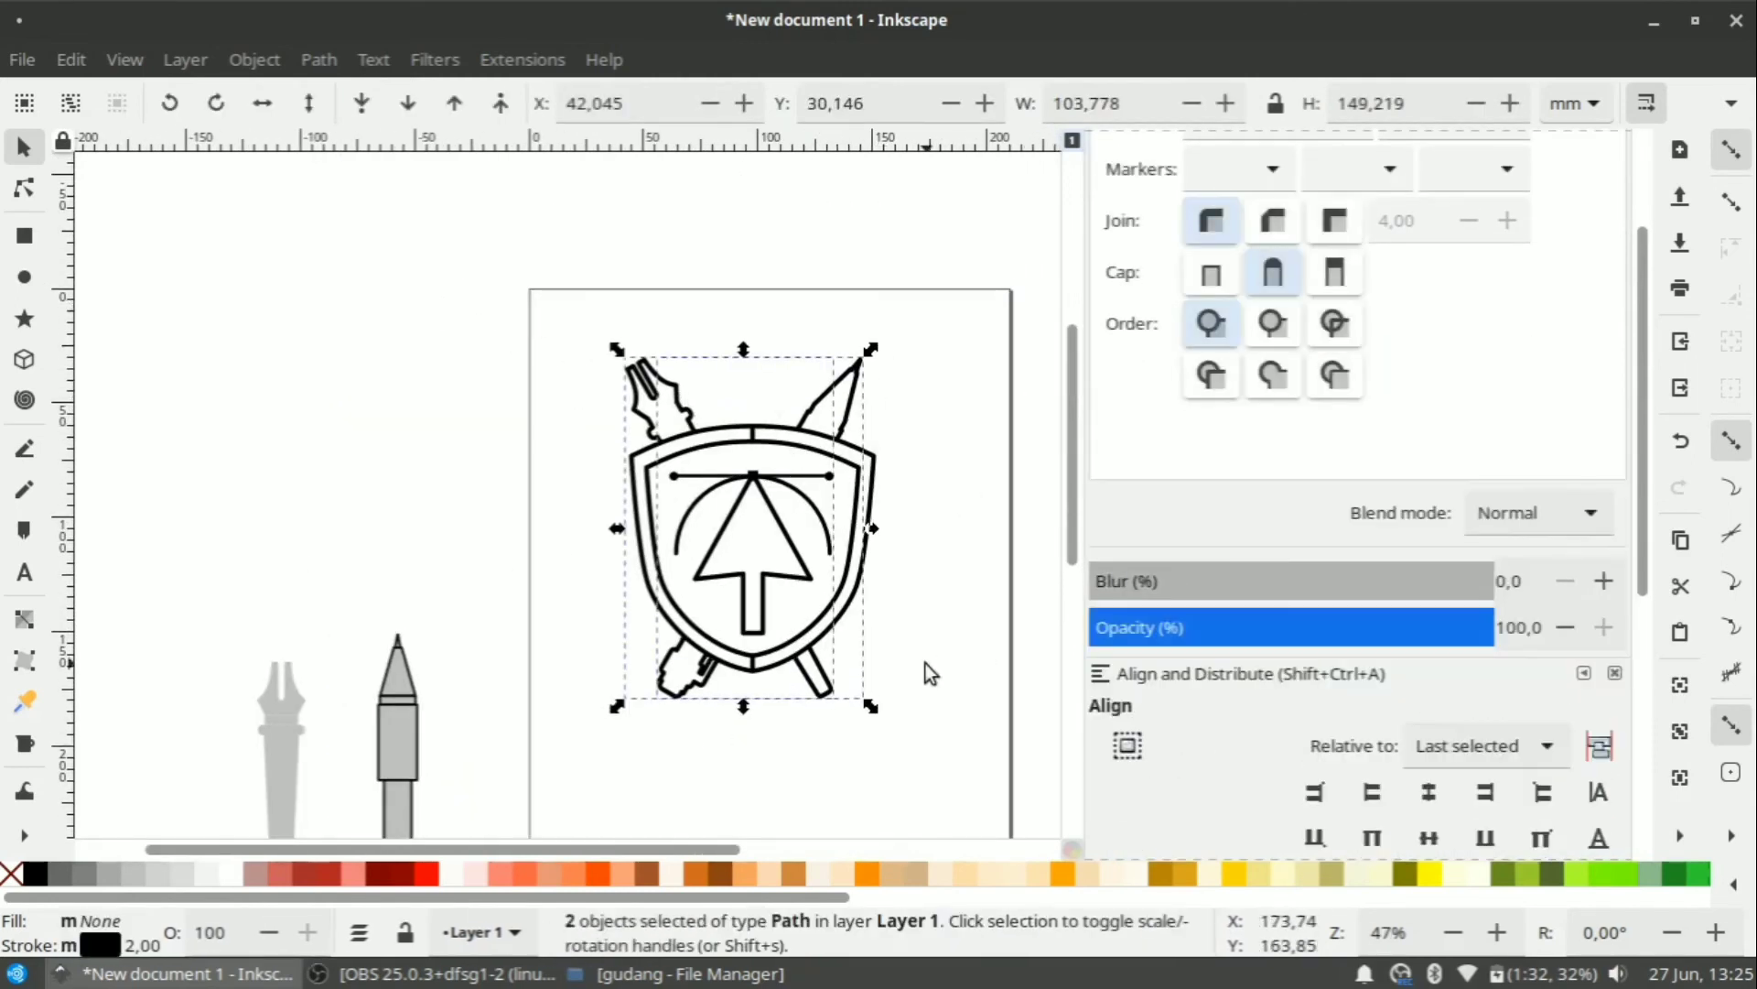
pyautogui.click(925, 663)
# Move the spare grey pens upward and shift the shield emblem down onto the page.
pyautogui.scroll(-3, 762, 494)
pyautogui.moveTo(333, 486); pyautogui.dragTo(678, 740)
pyautogui.moveTo(593, 609); pyautogui.dragTo(571, 478)
pyautogui.scroll(2, 958, 489)
pyautogui.moveTo(572, 571); pyautogui.dragTo(586, 619)
pyautogui.press('Escape')
pyautogui.scroll(2, 568, 641)
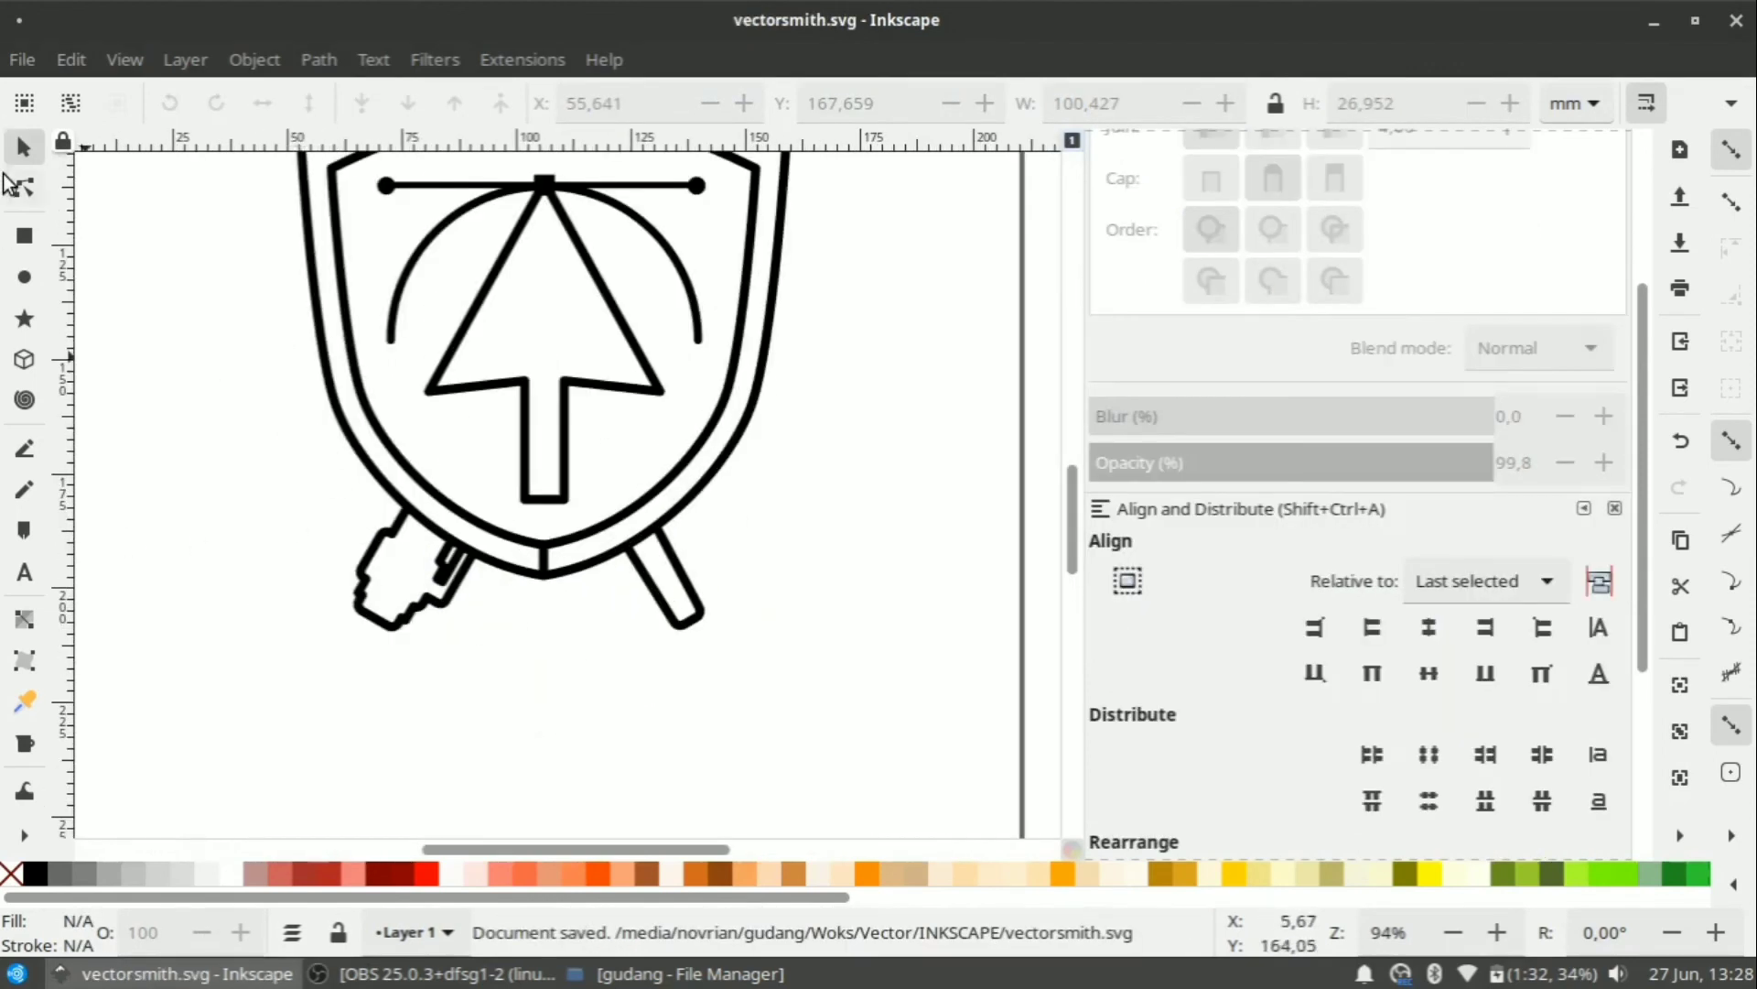
# Draw a rectangle below the shield and trim it from its top-left corner.
pyautogui.click(22, 244)
pyautogui.moveTo(262, 706)
pyautogui.mouseDown()
pyautogui.moveTo(400, 772)
pyautogui.moveTo(509, 755)
pyautogui.moveTo(546, 777)
pyautogui.mouseUp()
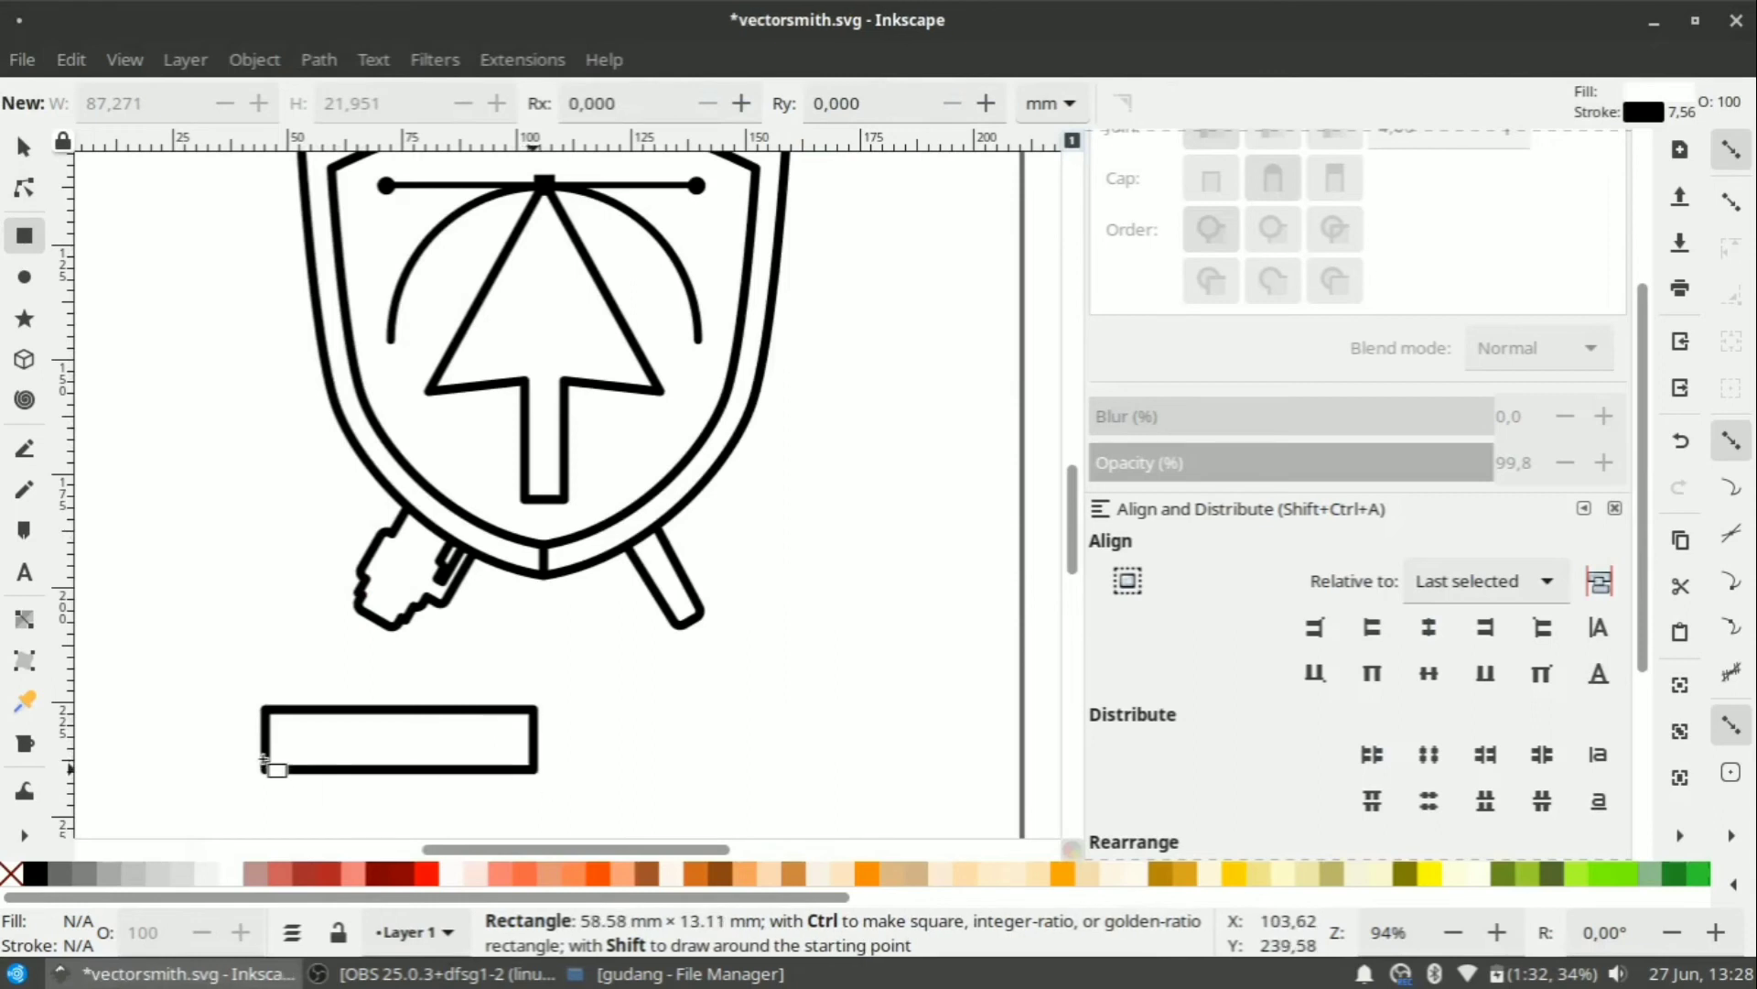
pyautogui.moveTo(278, 697); pyautogui.dragTo(287, 691)
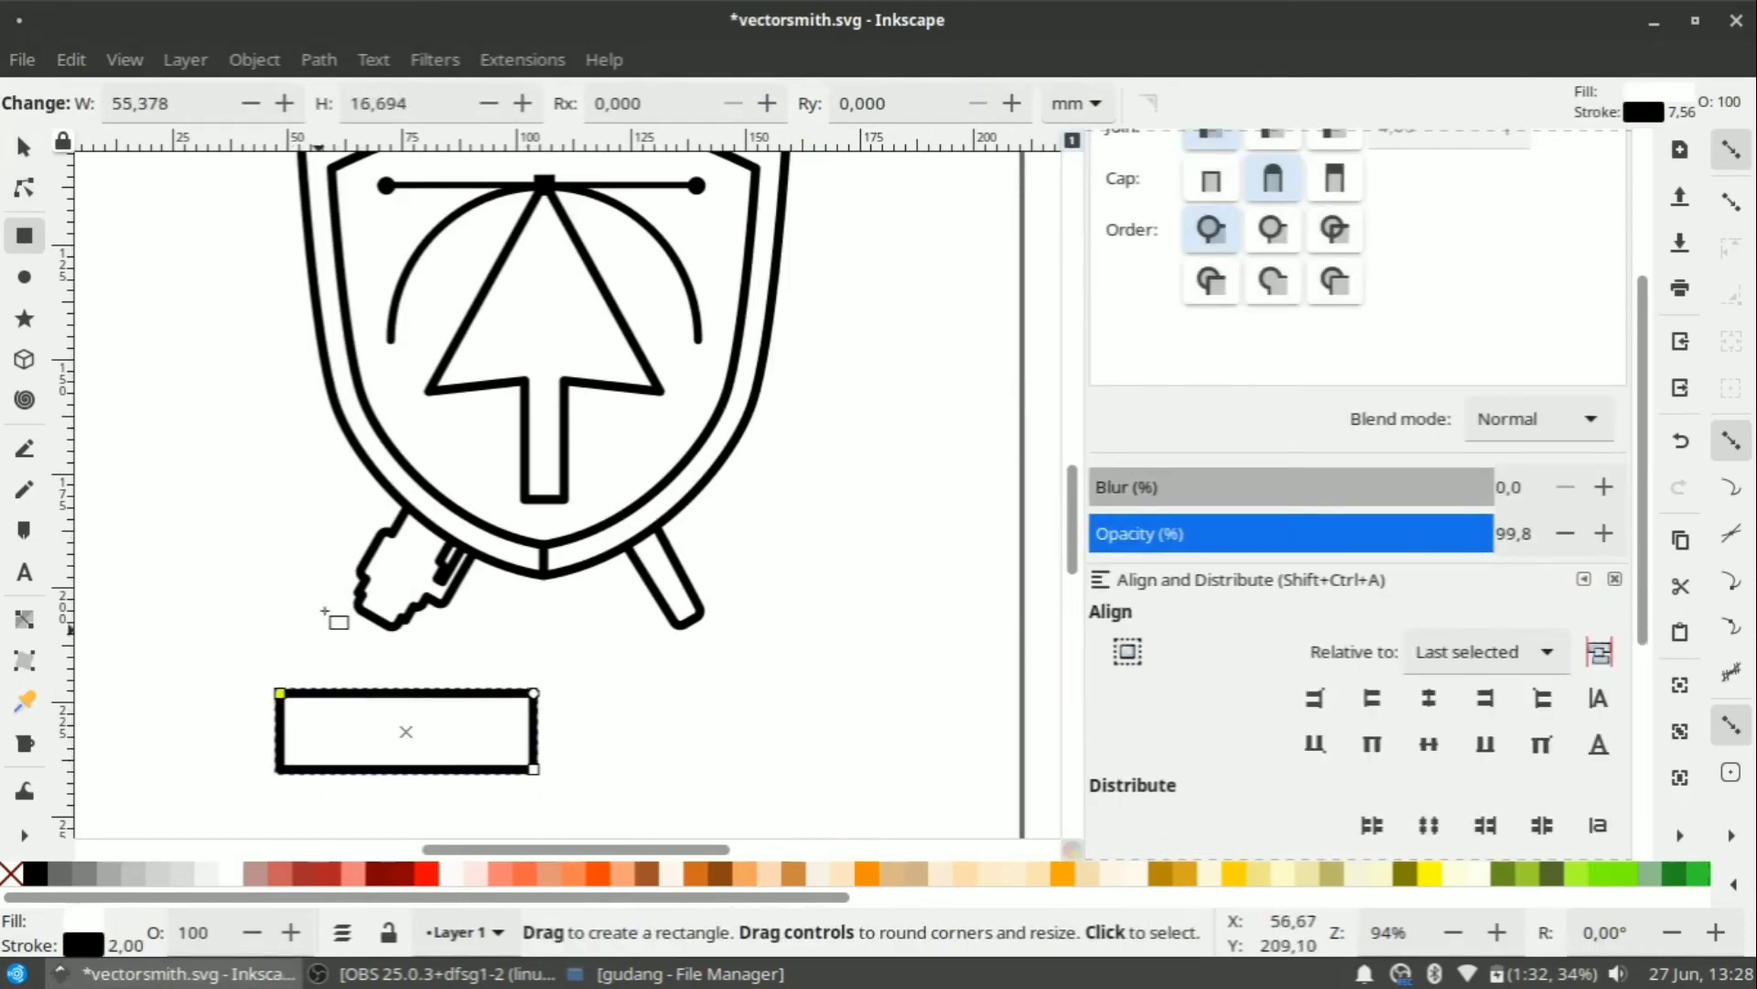
pyautogui.scroll(-5, 338, 641)
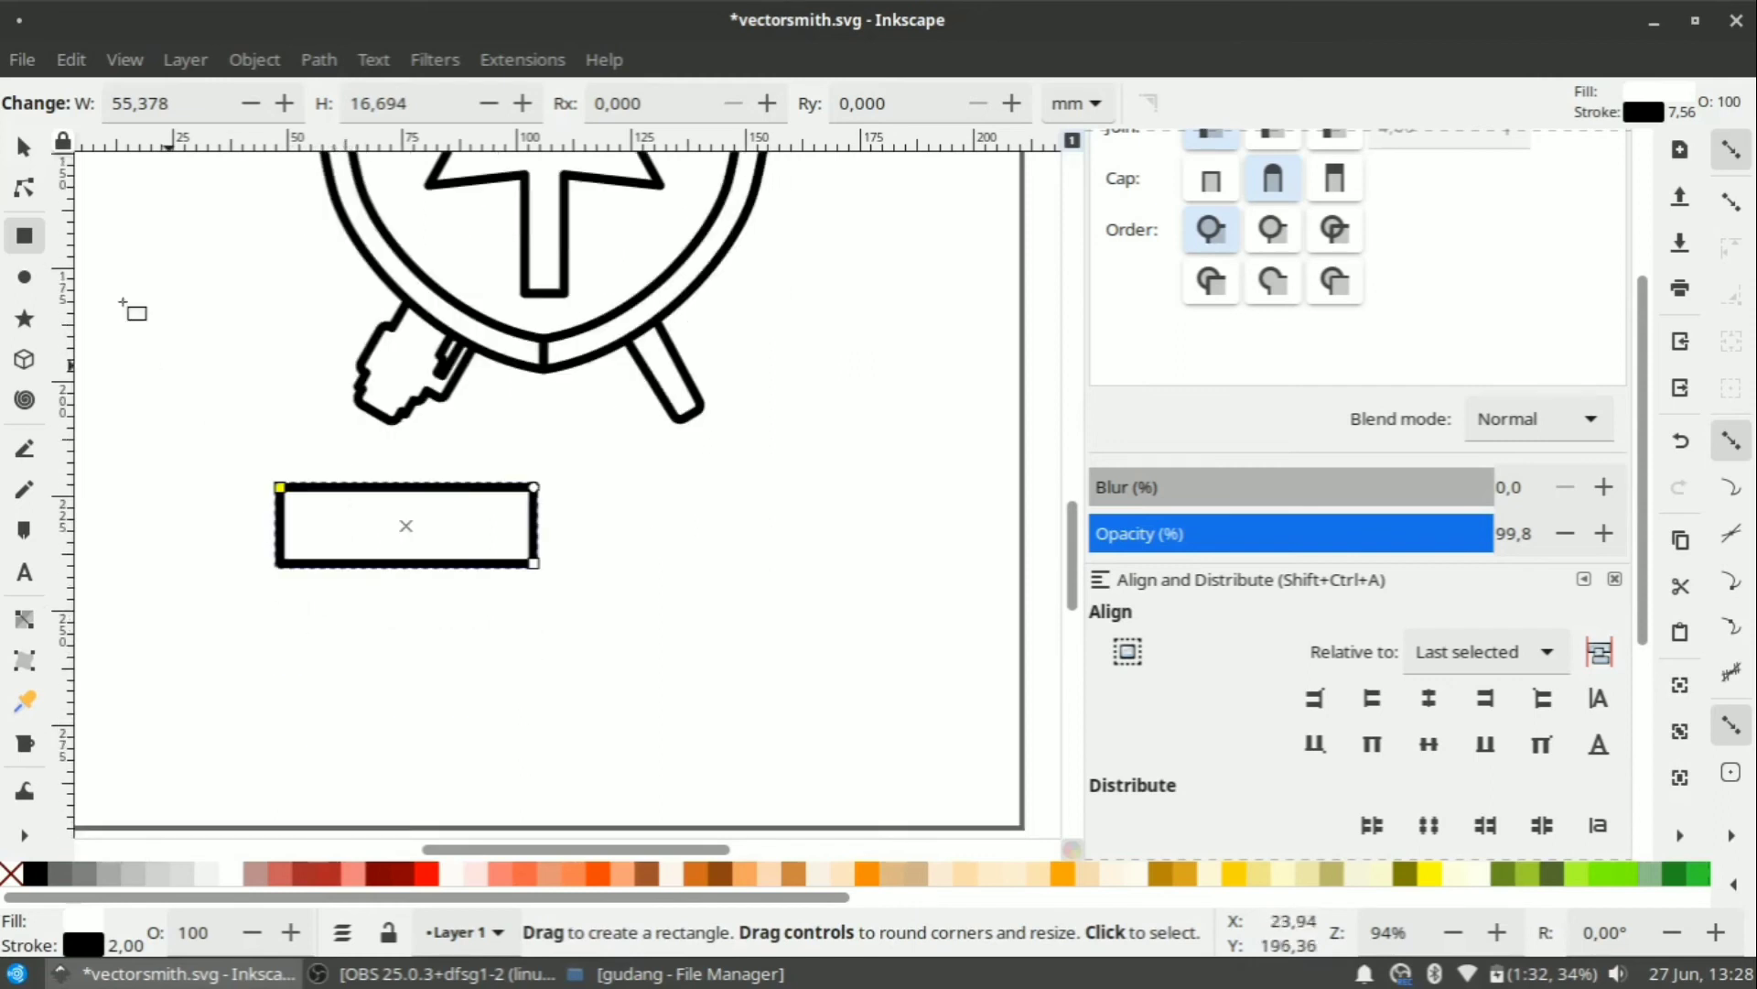
# Convert the rectangle into an editable path with Object to Path.
pyautogui.click(25, 189)
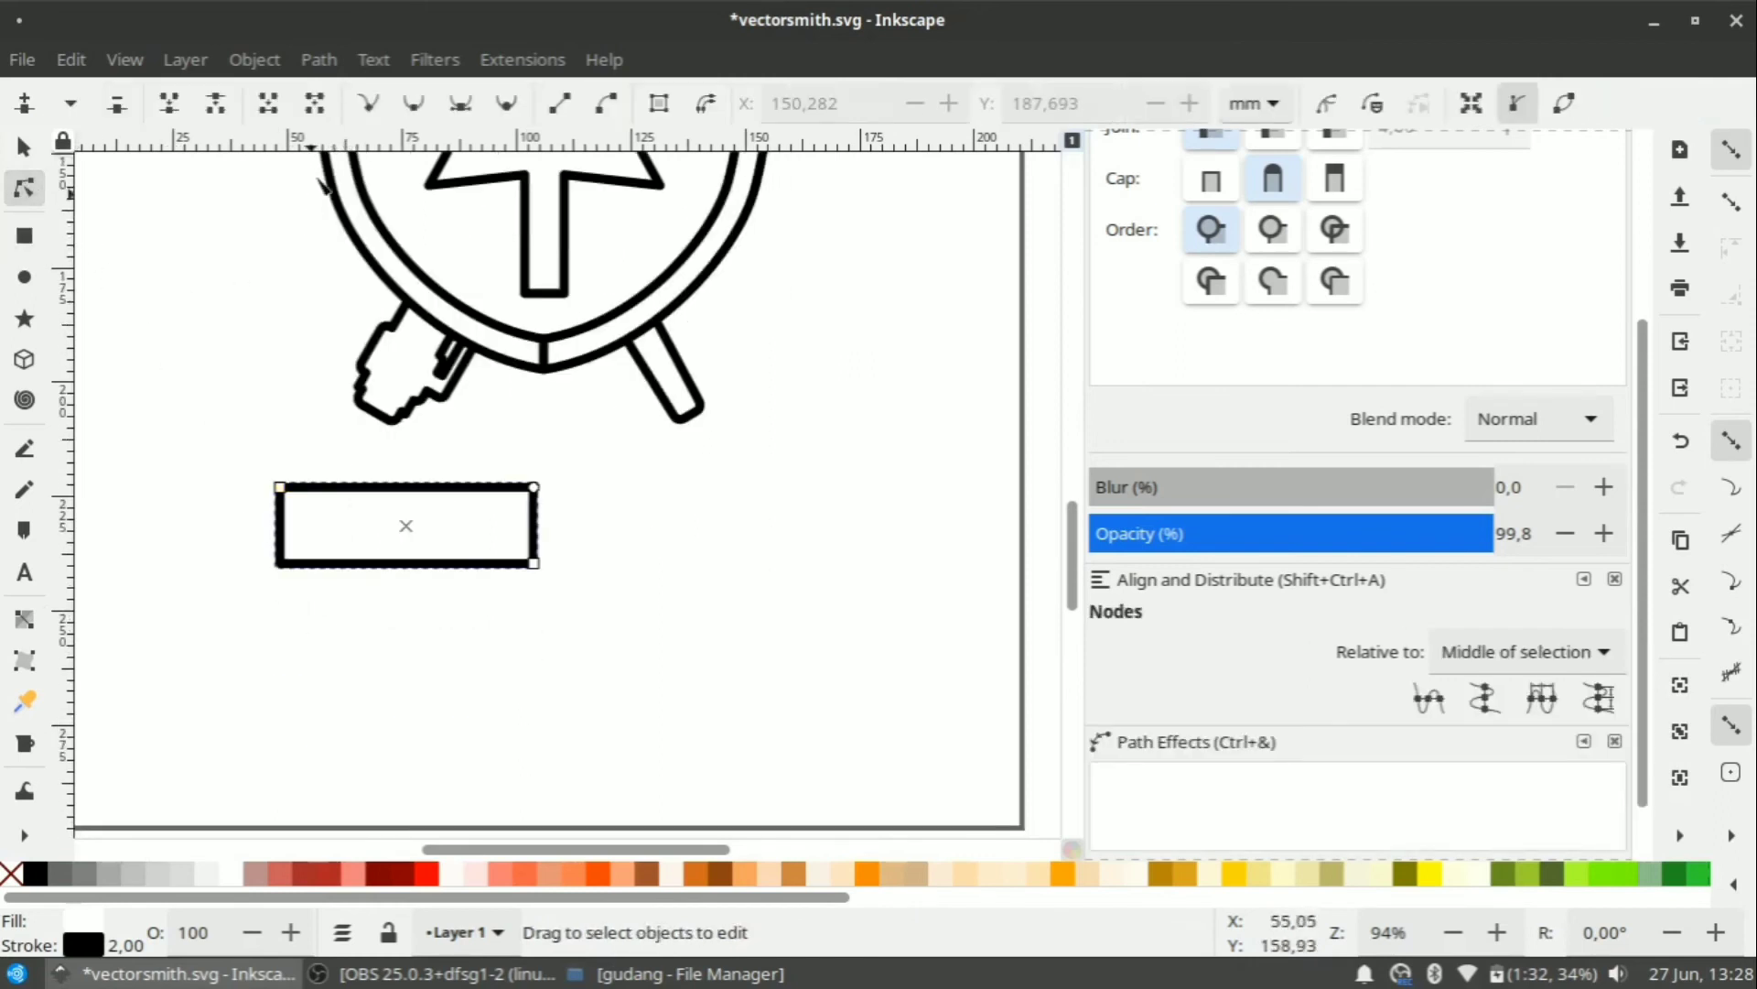
pyautogui.click(319, 59)
pyautogui.click(345, 98)
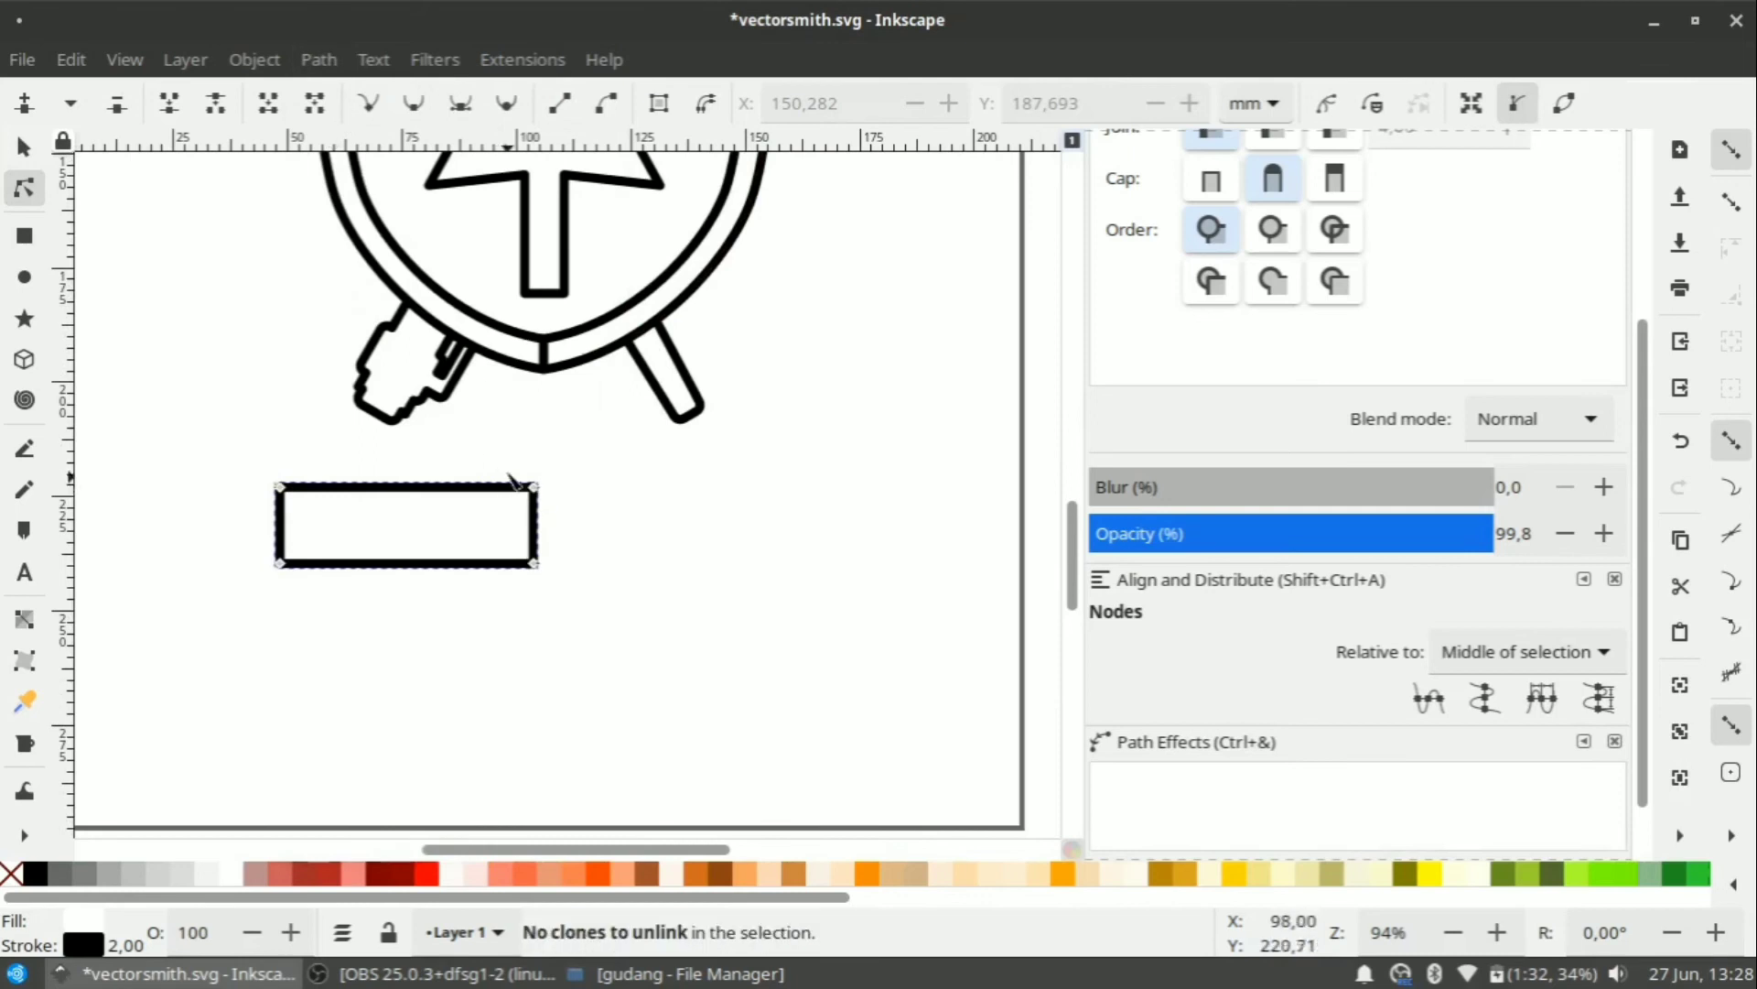
pyautogui.moveTo(534, 486); pyautogui.dragTo(534, 460)
pyautogui.hotkey('ctrl', 'z')
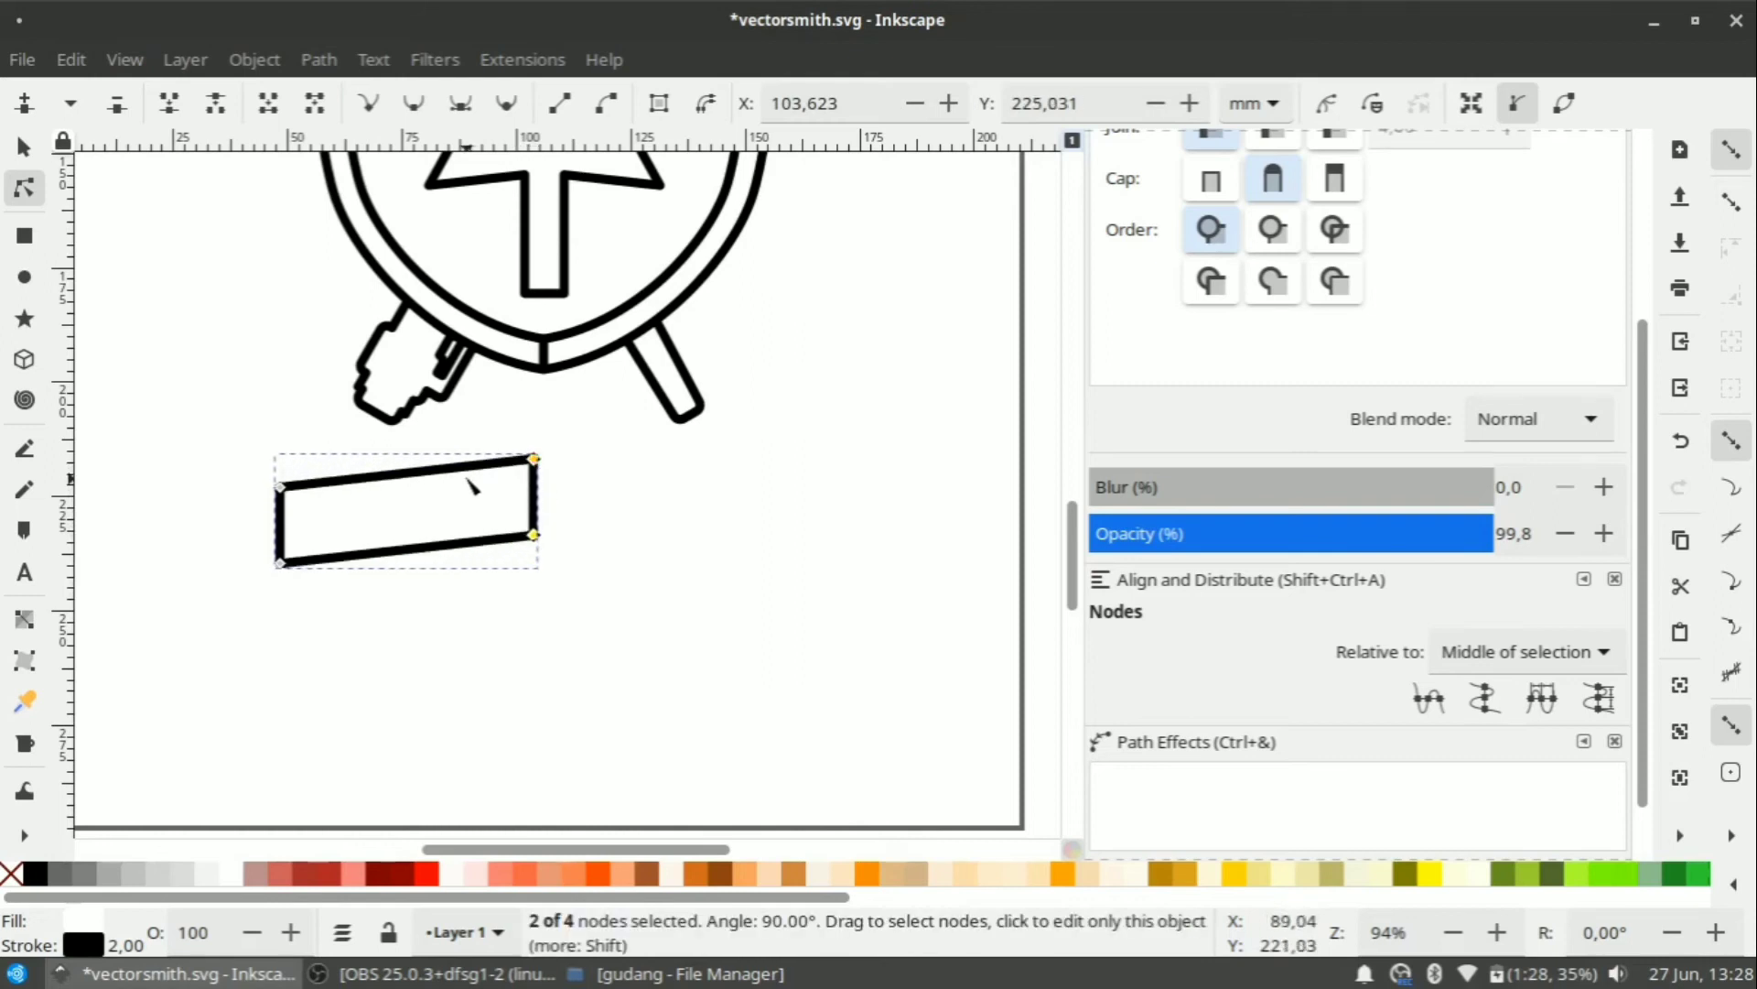
# Bend the rectangle's top edge upward into a gentle curve.
pyautogui.click(419, 484)
pyautogui.scroll(2, 419, 486)
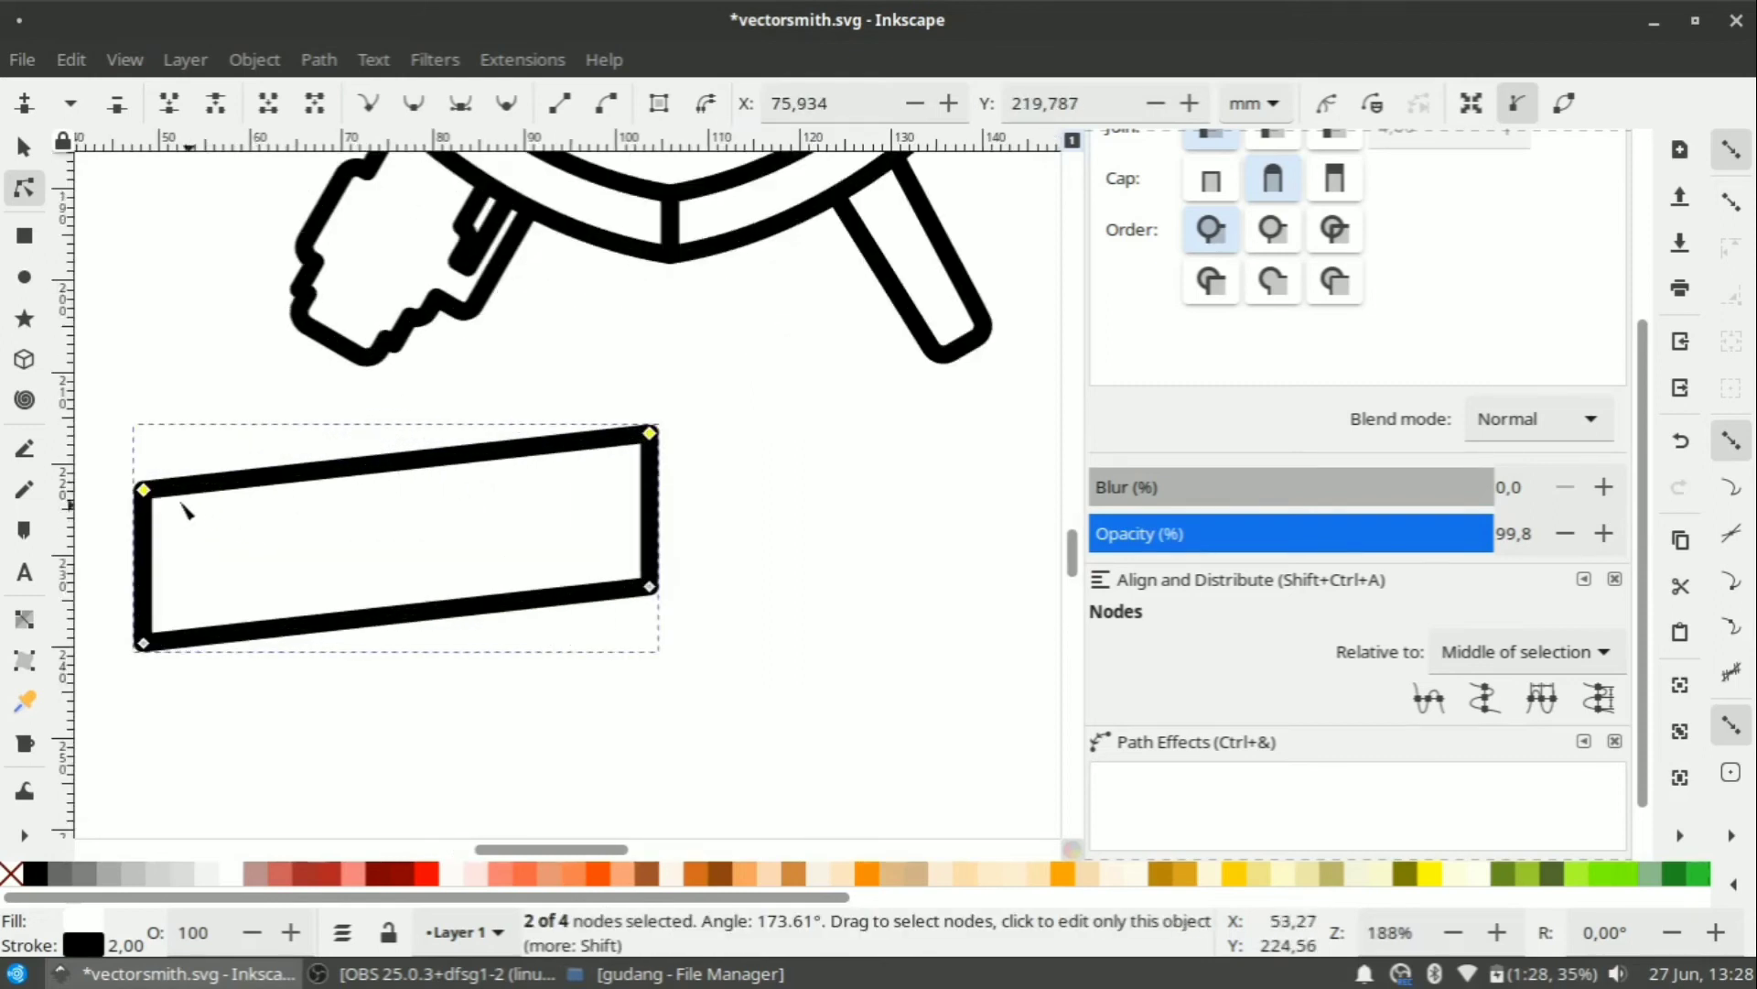
pyautogui.click(649, 432)
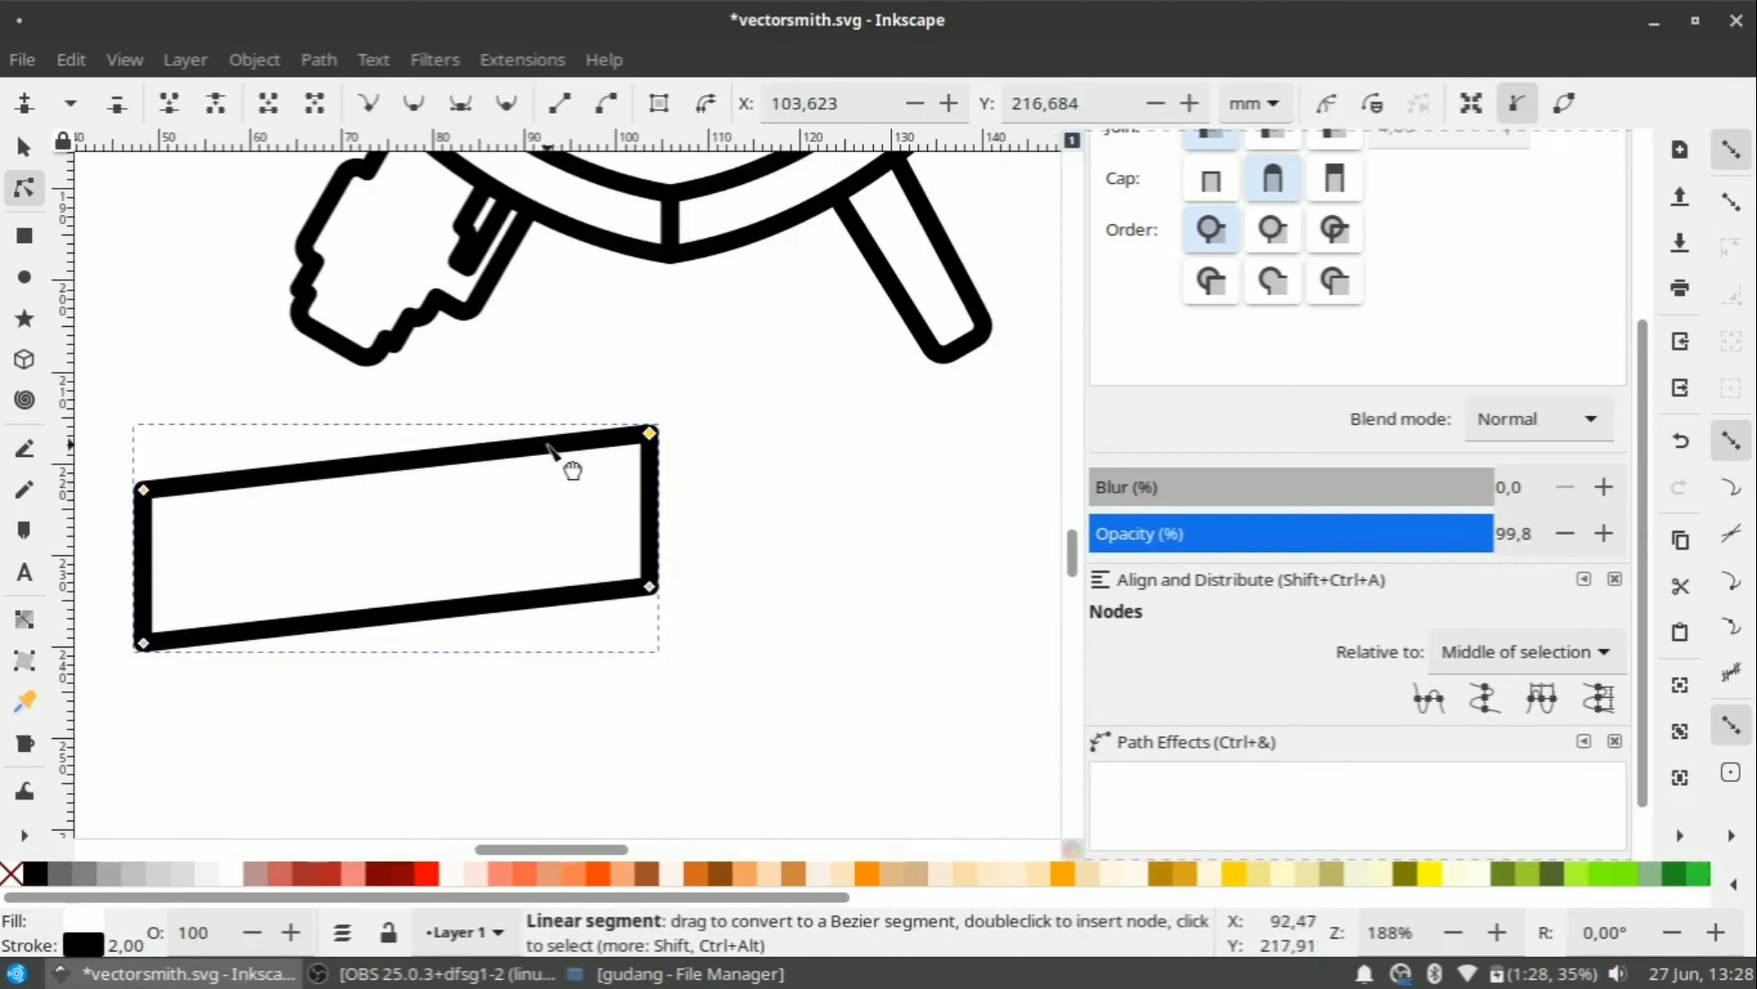
pyautogui.moveTo(547, 445); pyautogui.dragTo(495, 446)
pyautogui.moveTo(354, 452); pyautogui.dragTo(538, 433)
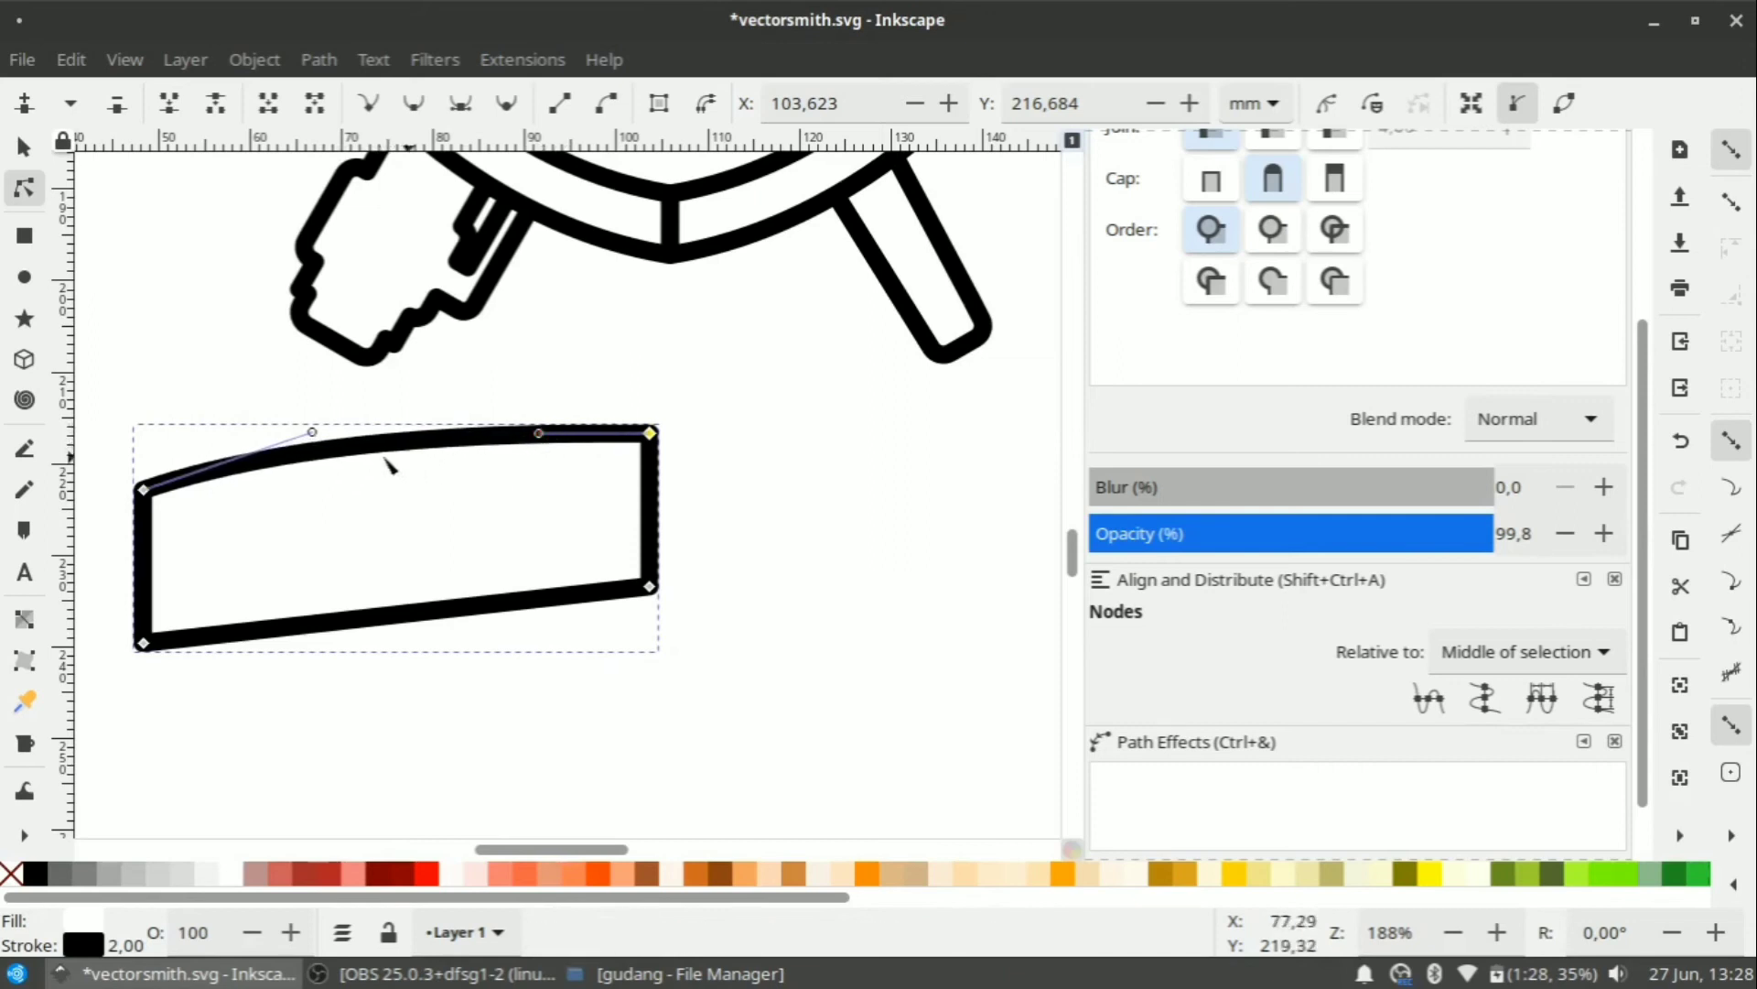
# Arch the bottom edge upward to match the top curve.
pyautogui.click(147, 646)
pyautogui.moveTo(354, 620); pyautogui.dragTo(327, 587)
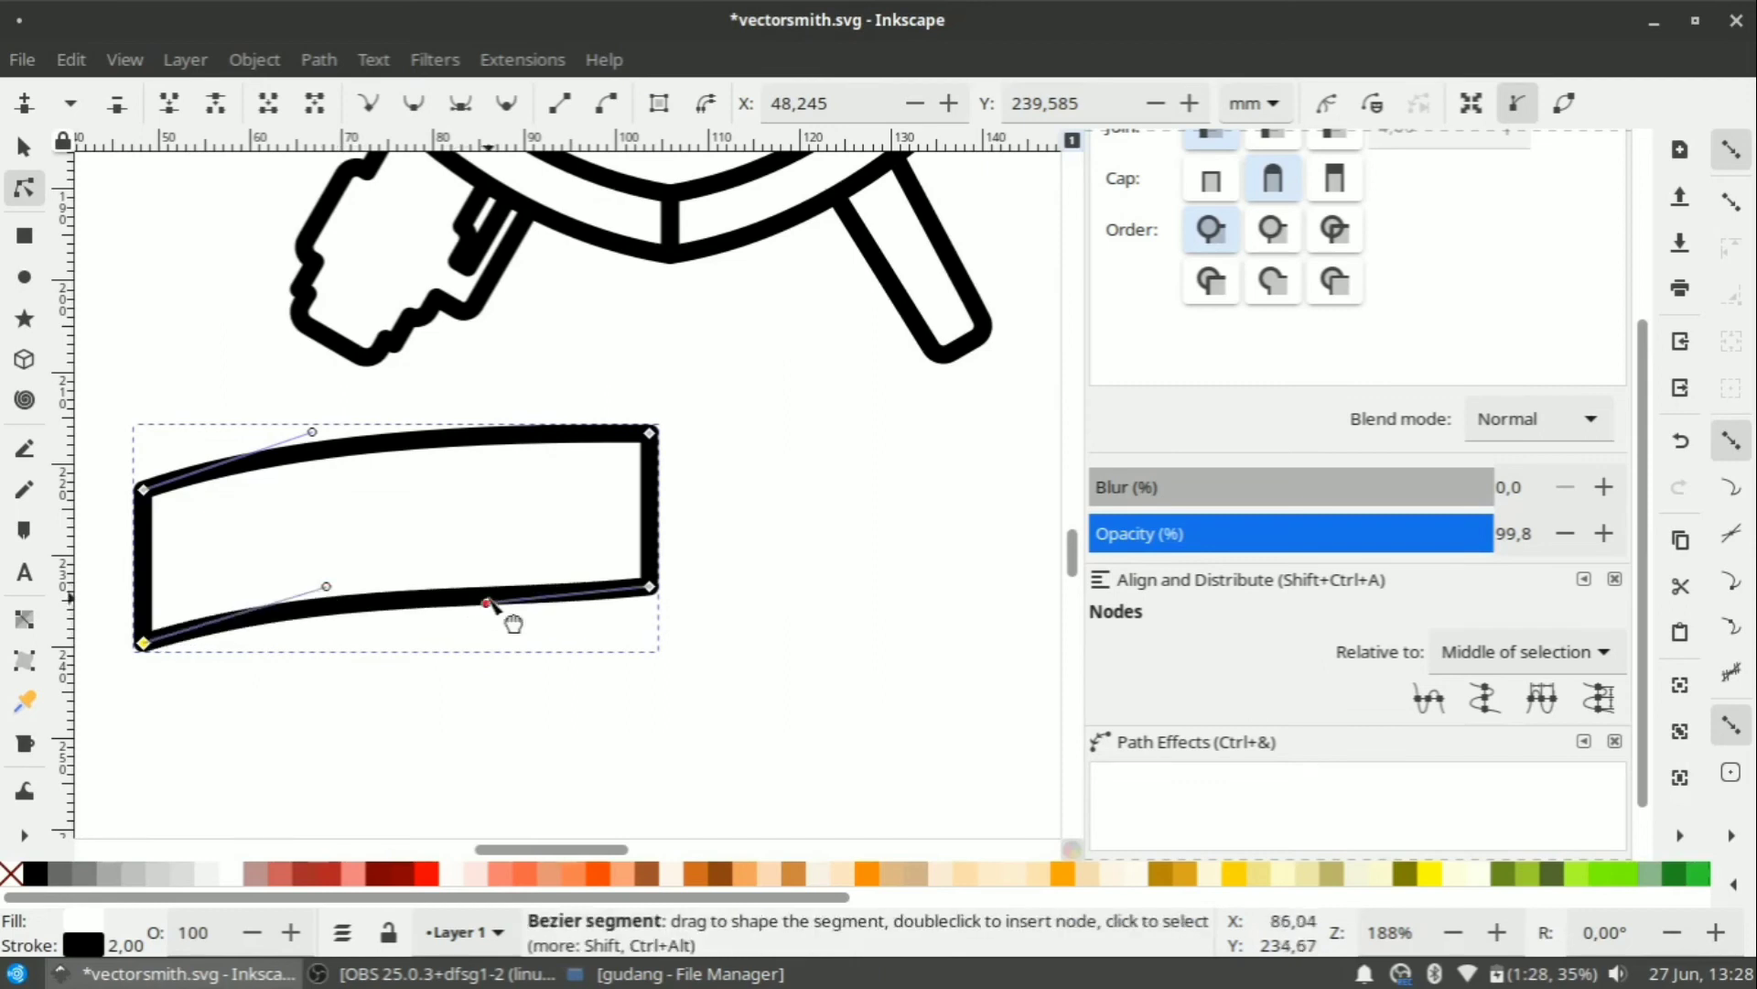
pyautogui.moveTo(502, 616); pyautogui.dragTo(475, 584)
pyautogui.scroll(-2, 392, 701)
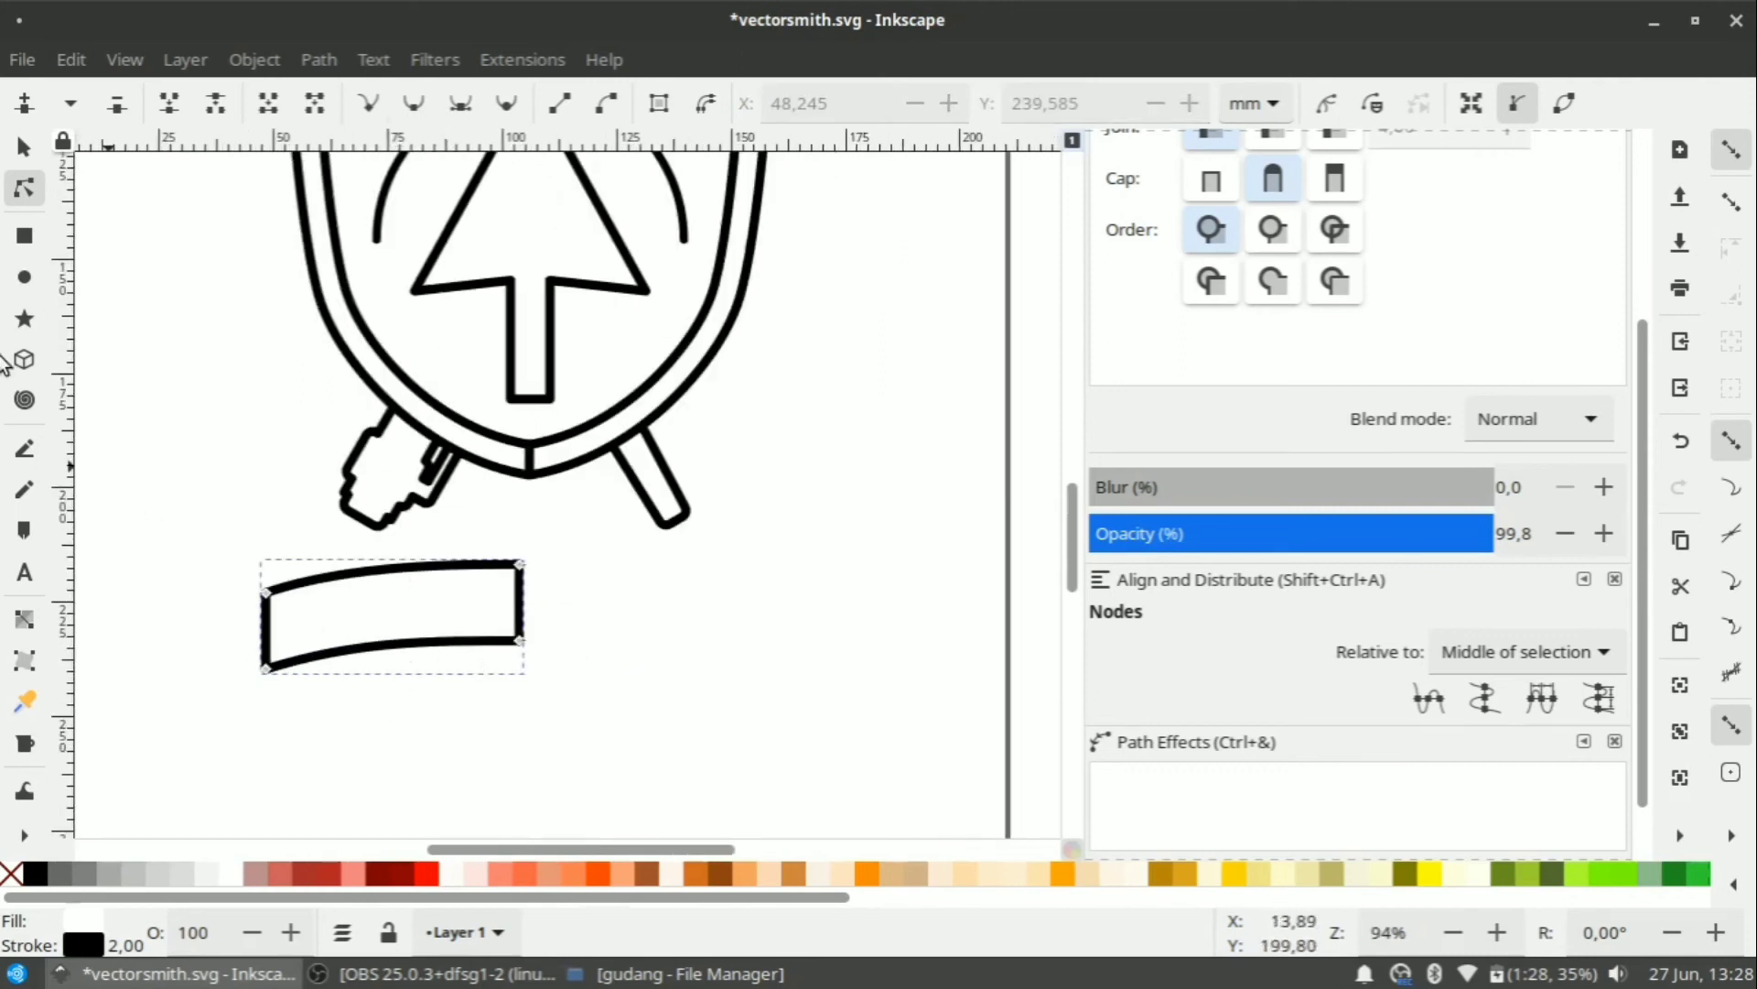
# Fill the banner with silver and remove its outline.
pyautogui.click(25, 146)
pyautogui.rightClick(452, 600)
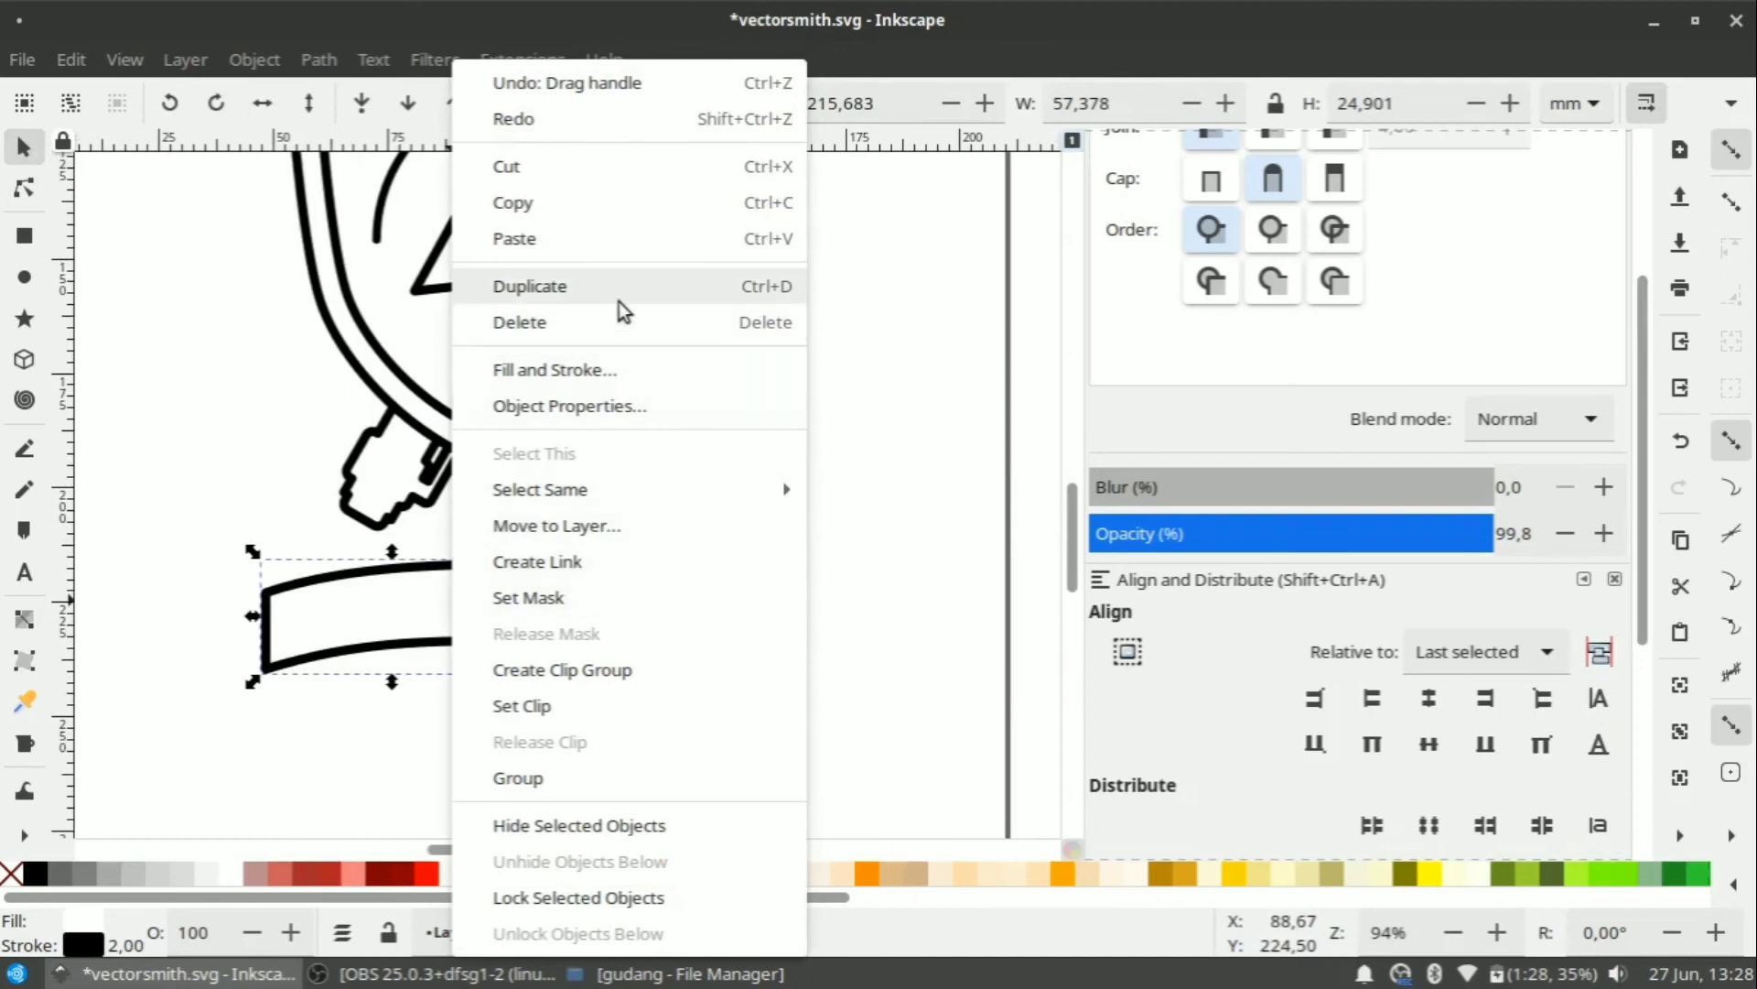
pyautogui.click(973, 509)
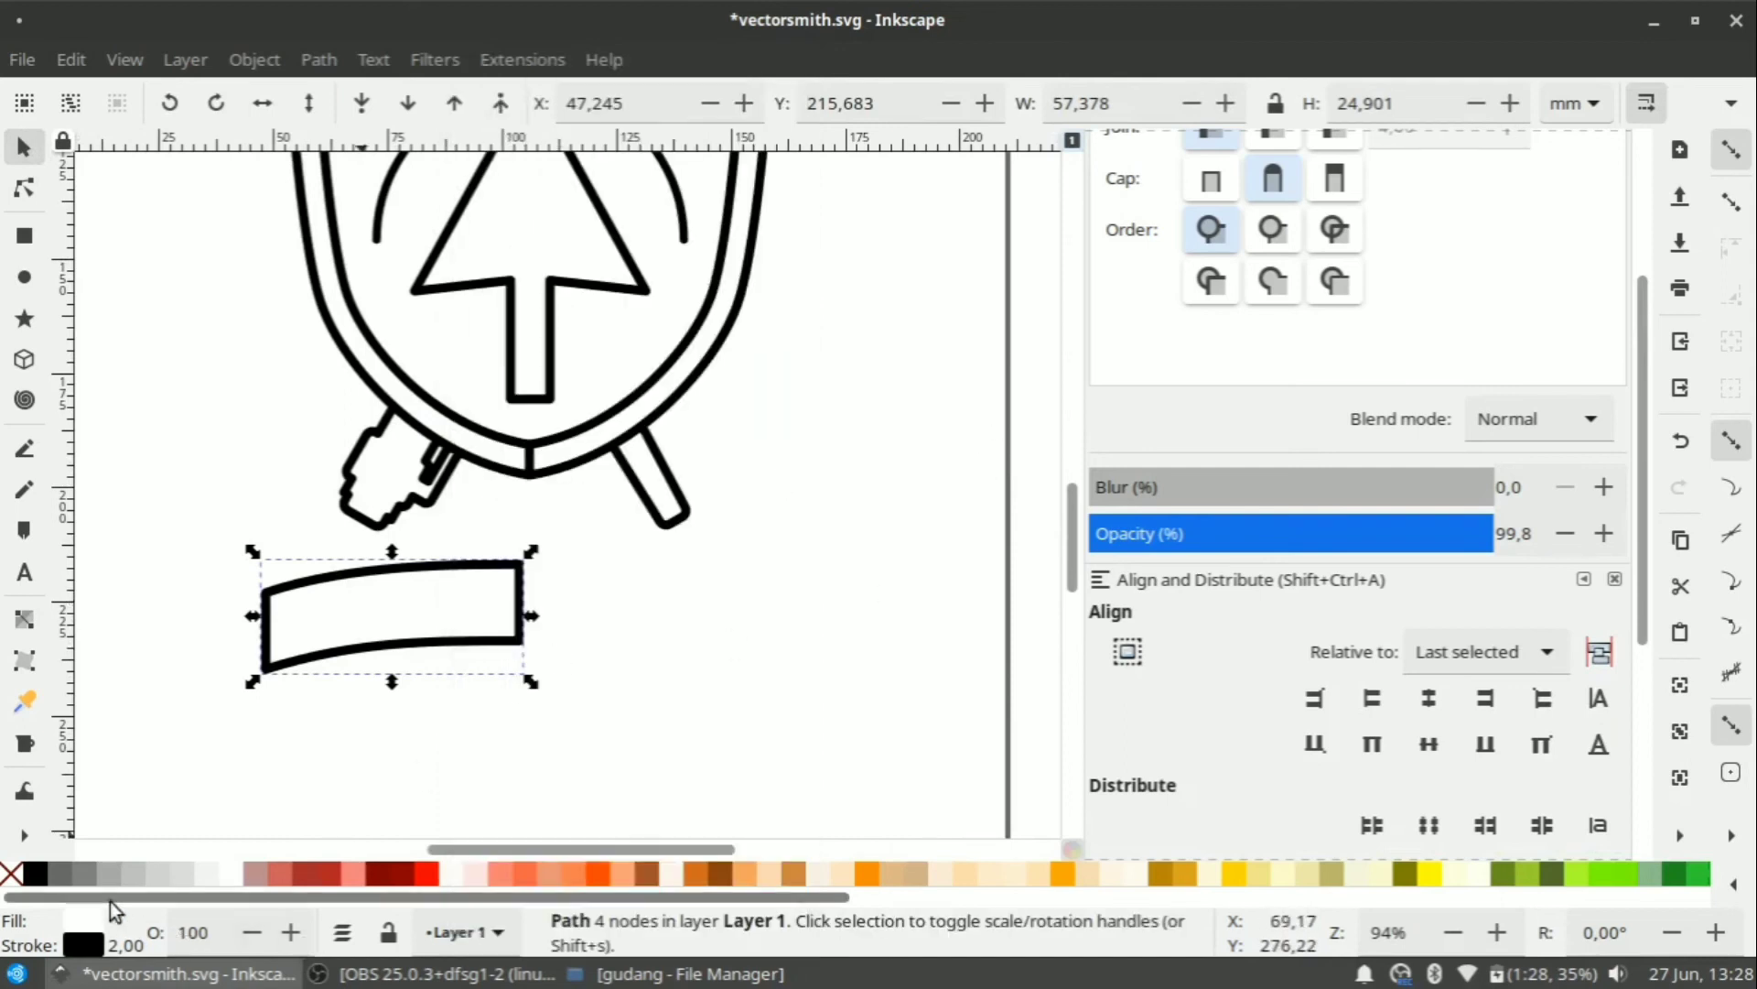
pyautogui.keyDown('shift'); pyautogui.click(11, 873); pyautogui.keyUp('shift')
pyautogui.click(203, 877)
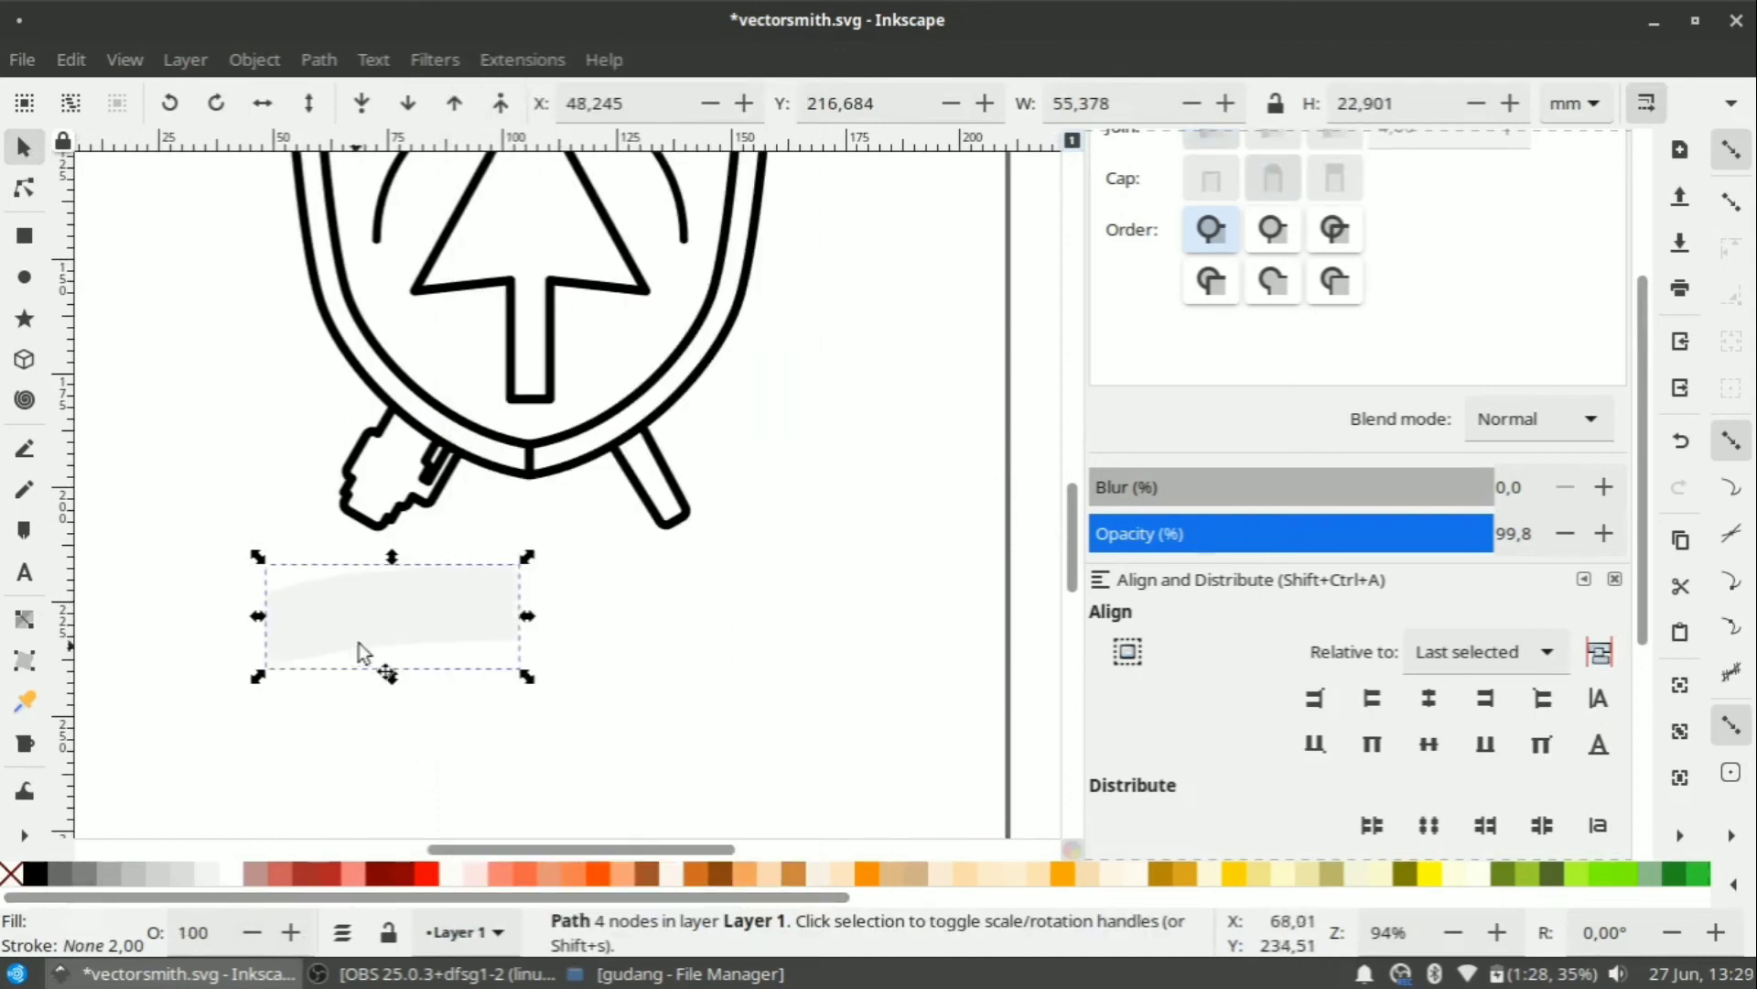
pyautogui.keyDown('shift'); pyautogui.click(62, 874); pyautogui.keyUp('shift')
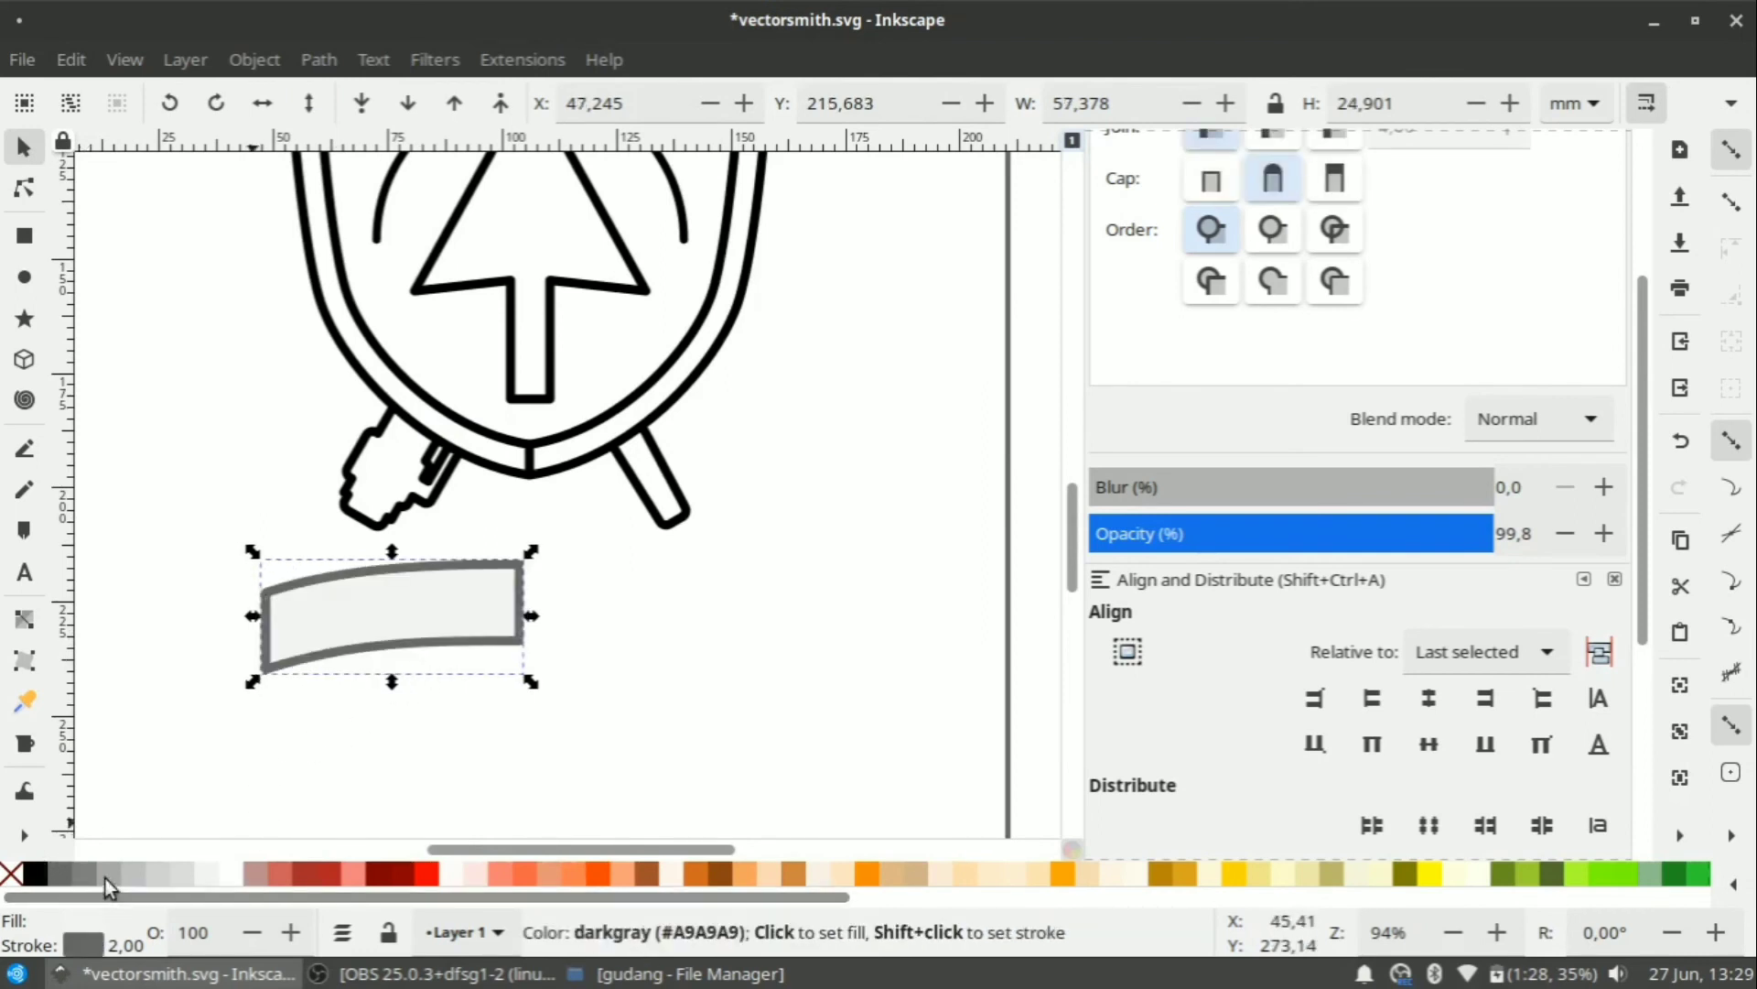
pyautogui.keyDown('shift'); pyautogui.click(11, 873); pyautogui.keyUp('shift')
pyautogui.click(139, 873)
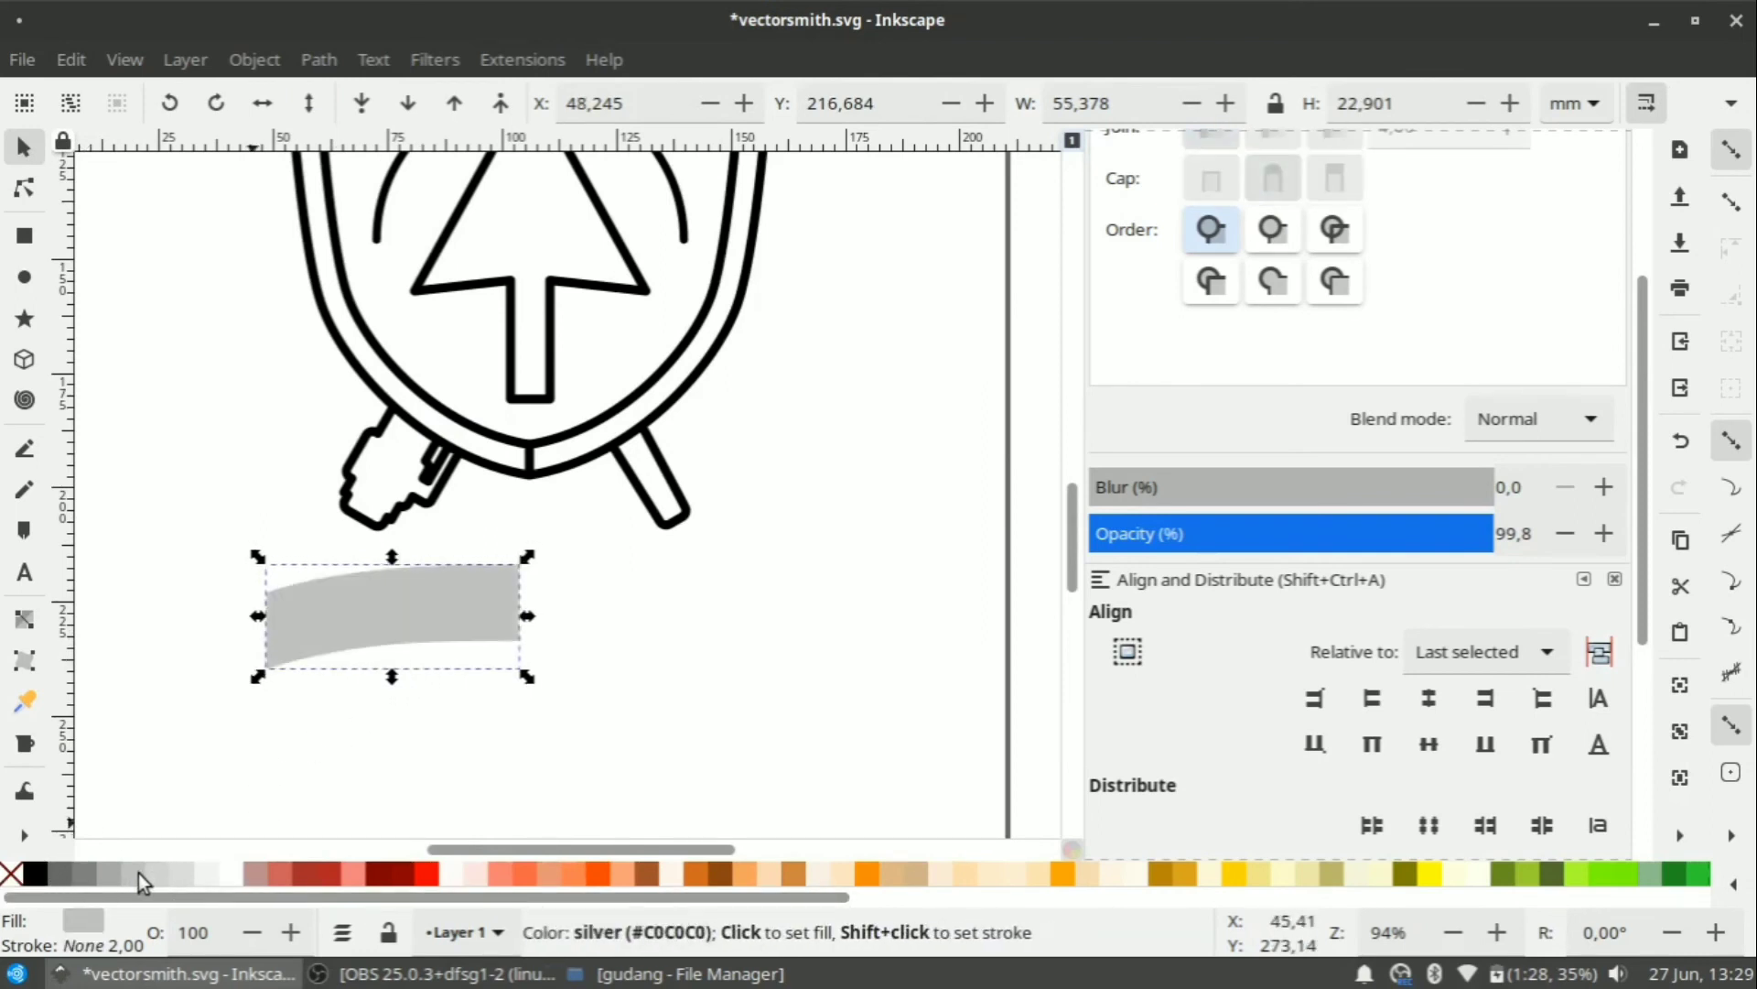
# Apply a Mirror symmetry path effect to the banner and bake it with Object to Path.
pyautogui.scroll(-5, 1652, 526)
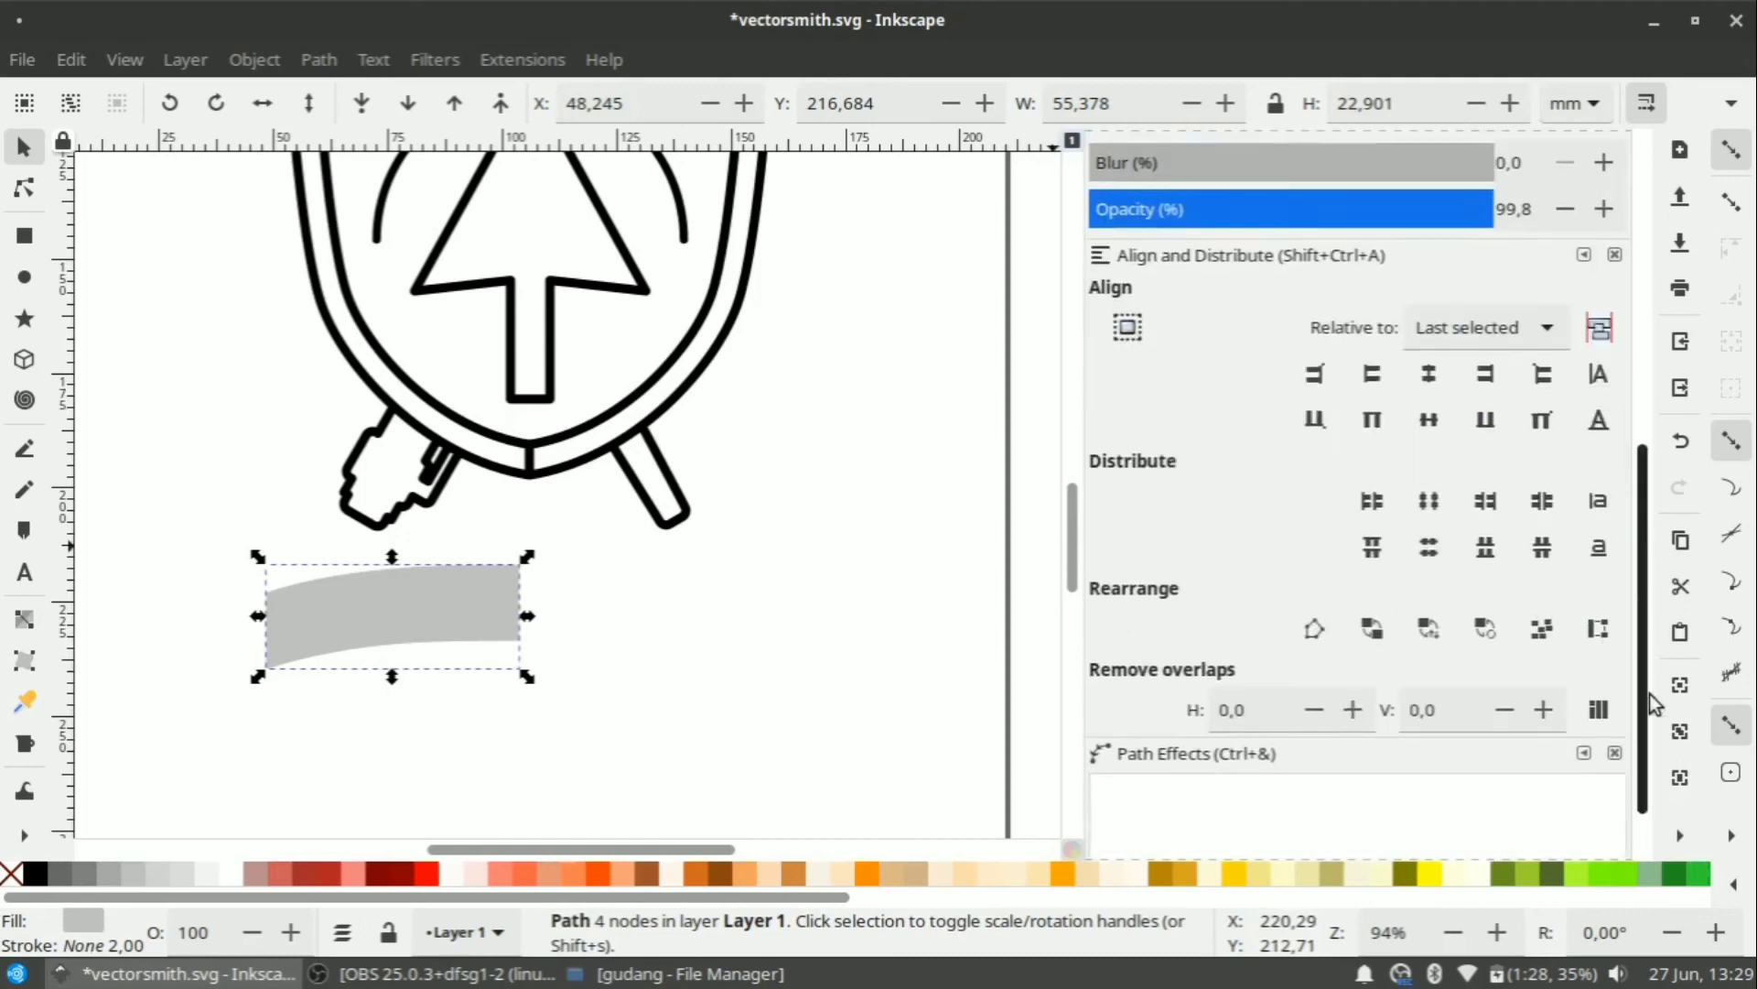
pyautogui.click(1143, 803)
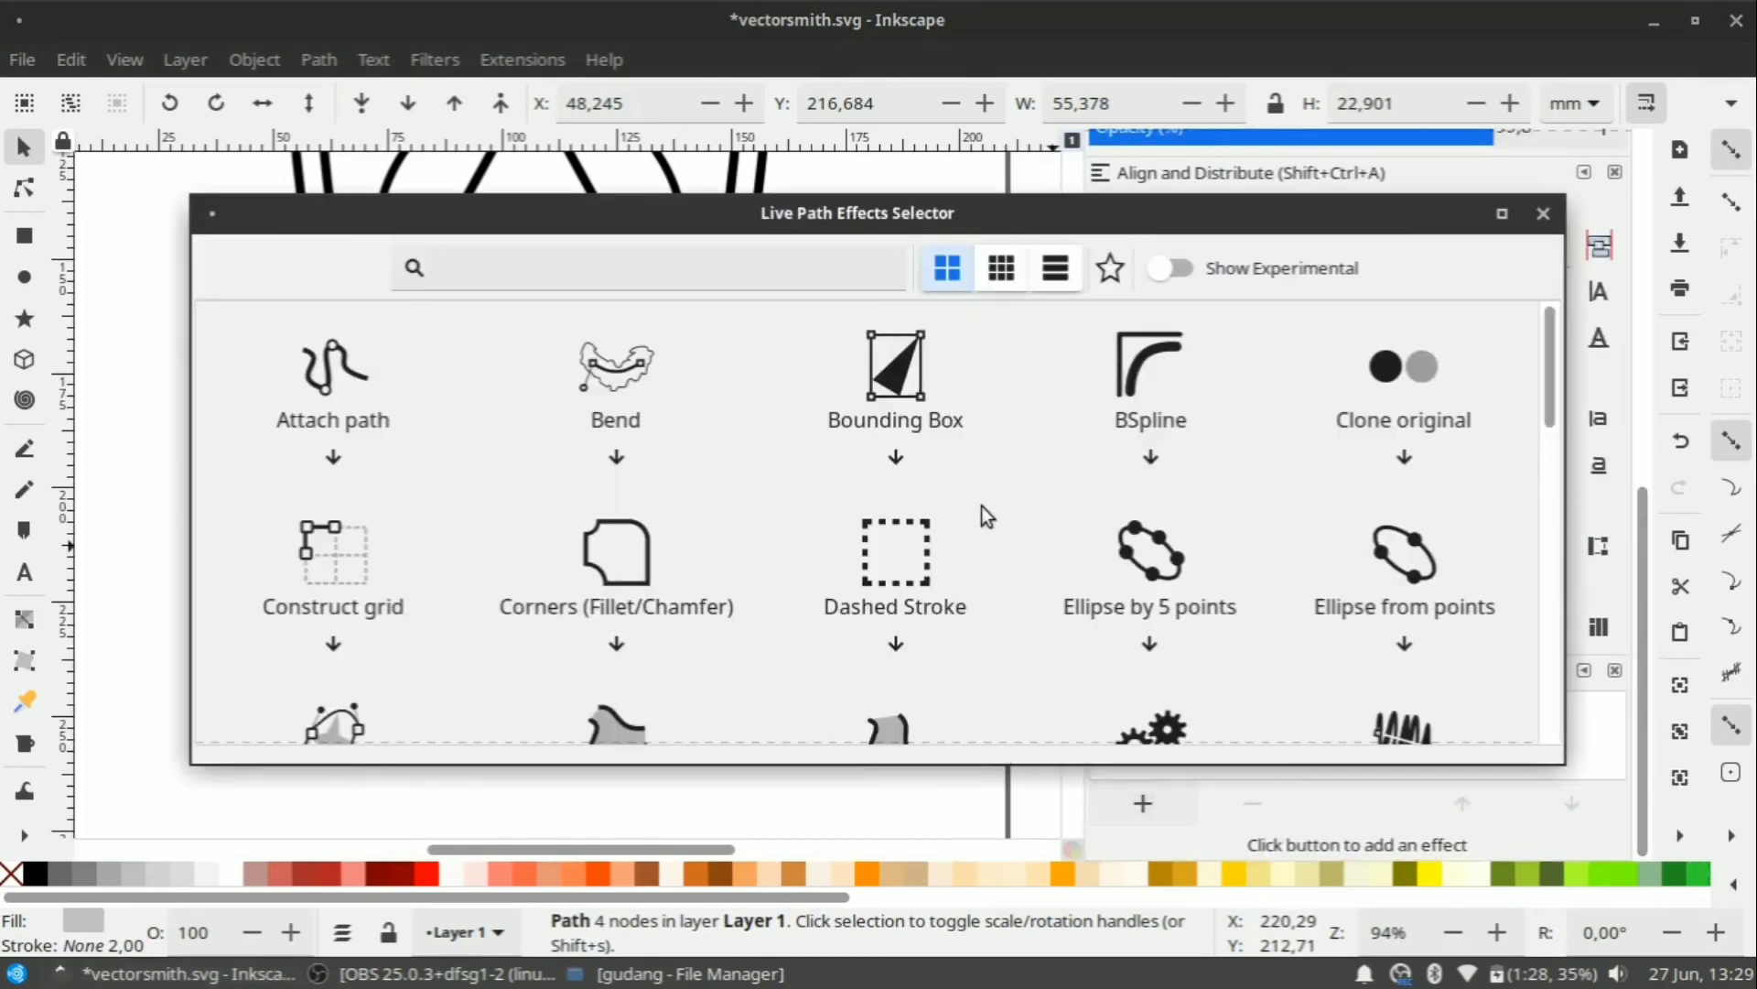
pyautogui.scroll(-6, 985, 544)
pyautogui.scroll(-3, 986, 544)
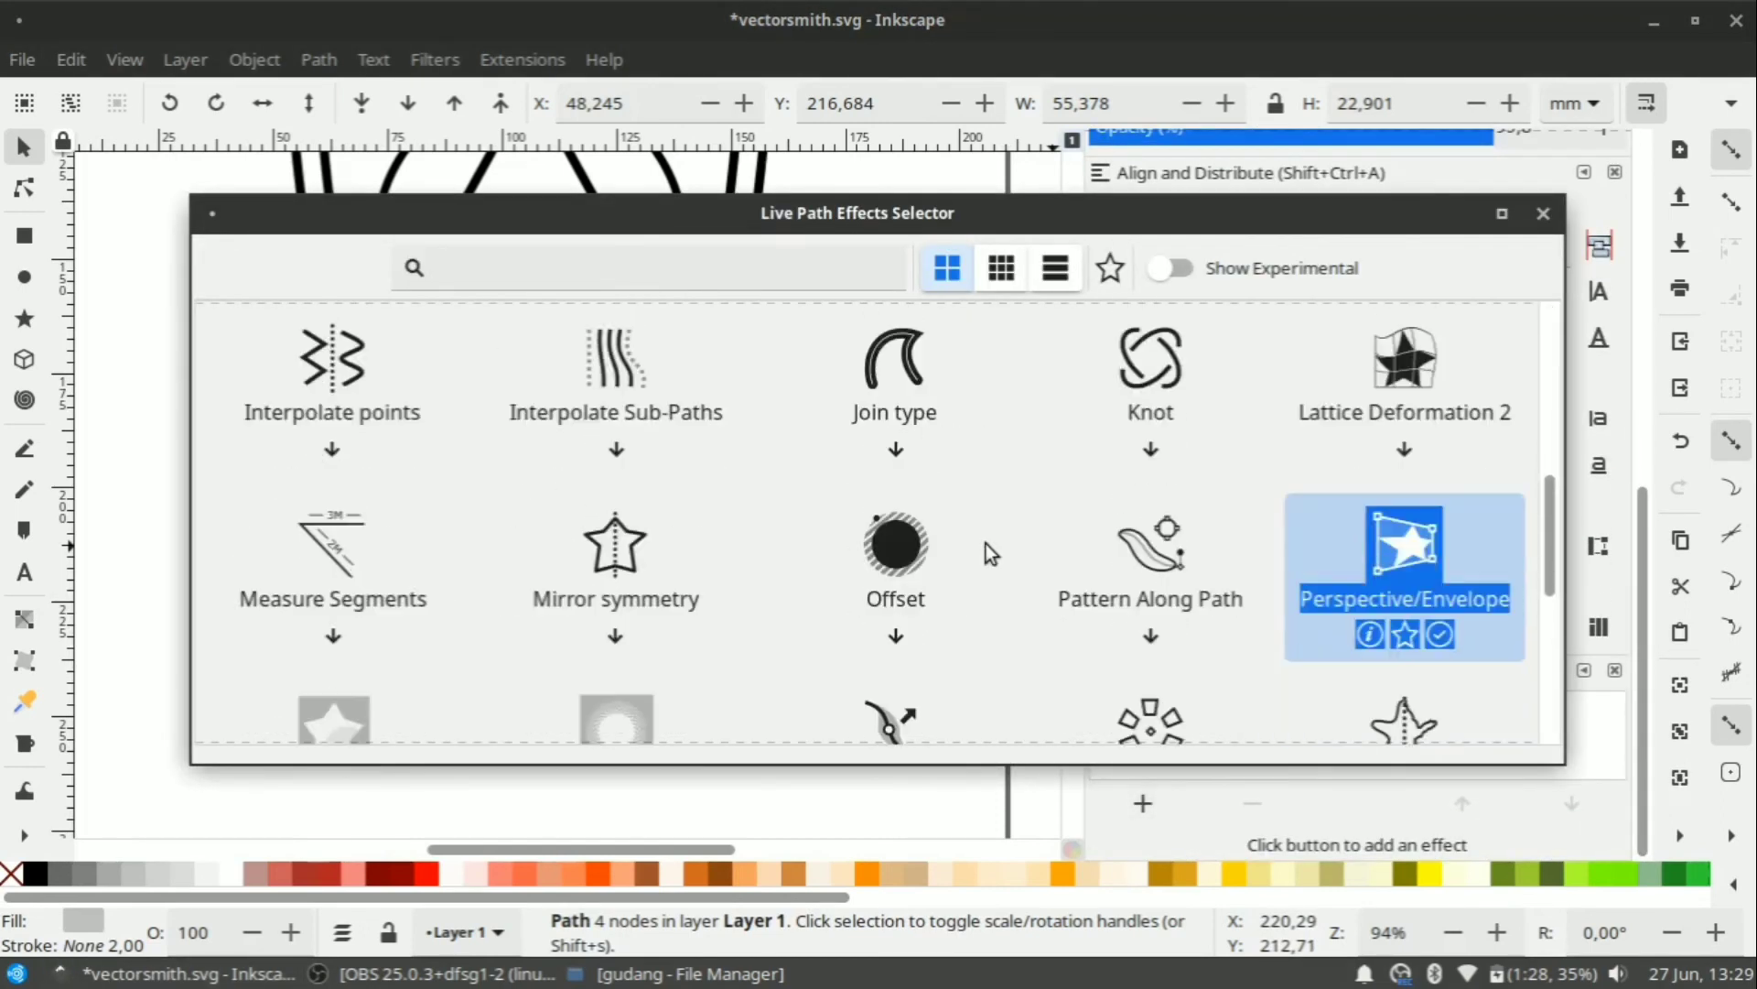
pyautogui.click(644, 446)
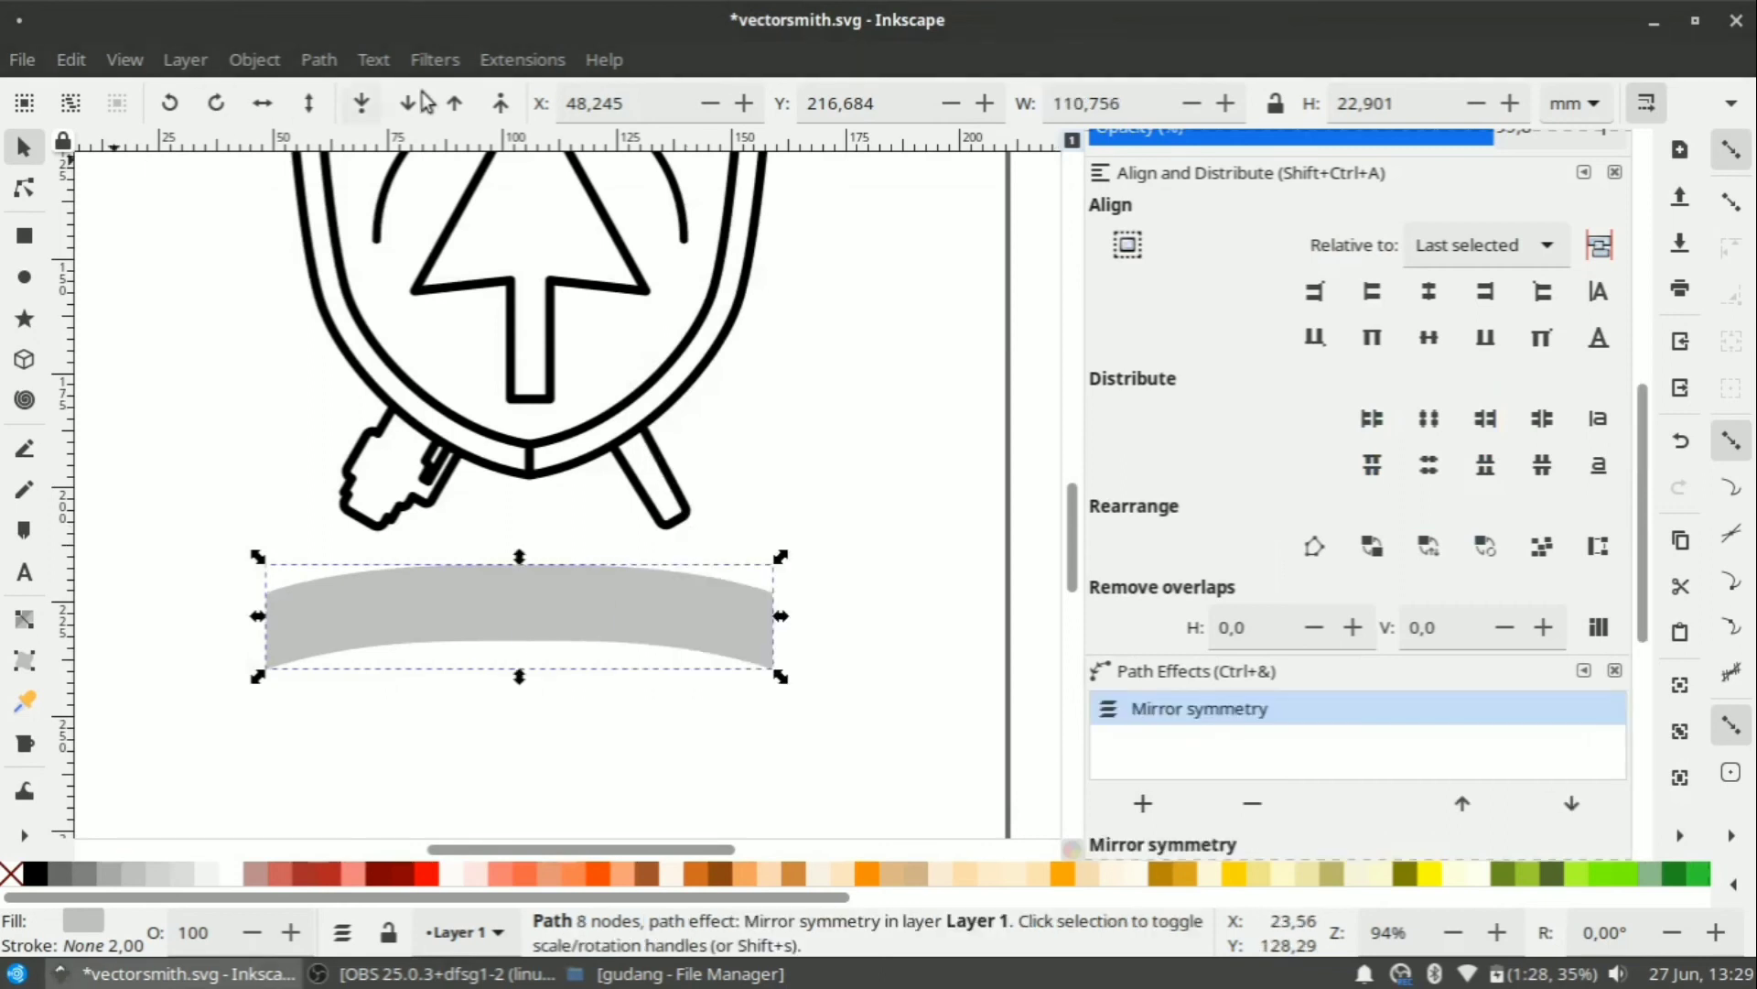
pyautogui.click(319, 60)
pyautogui.click(388, 102)
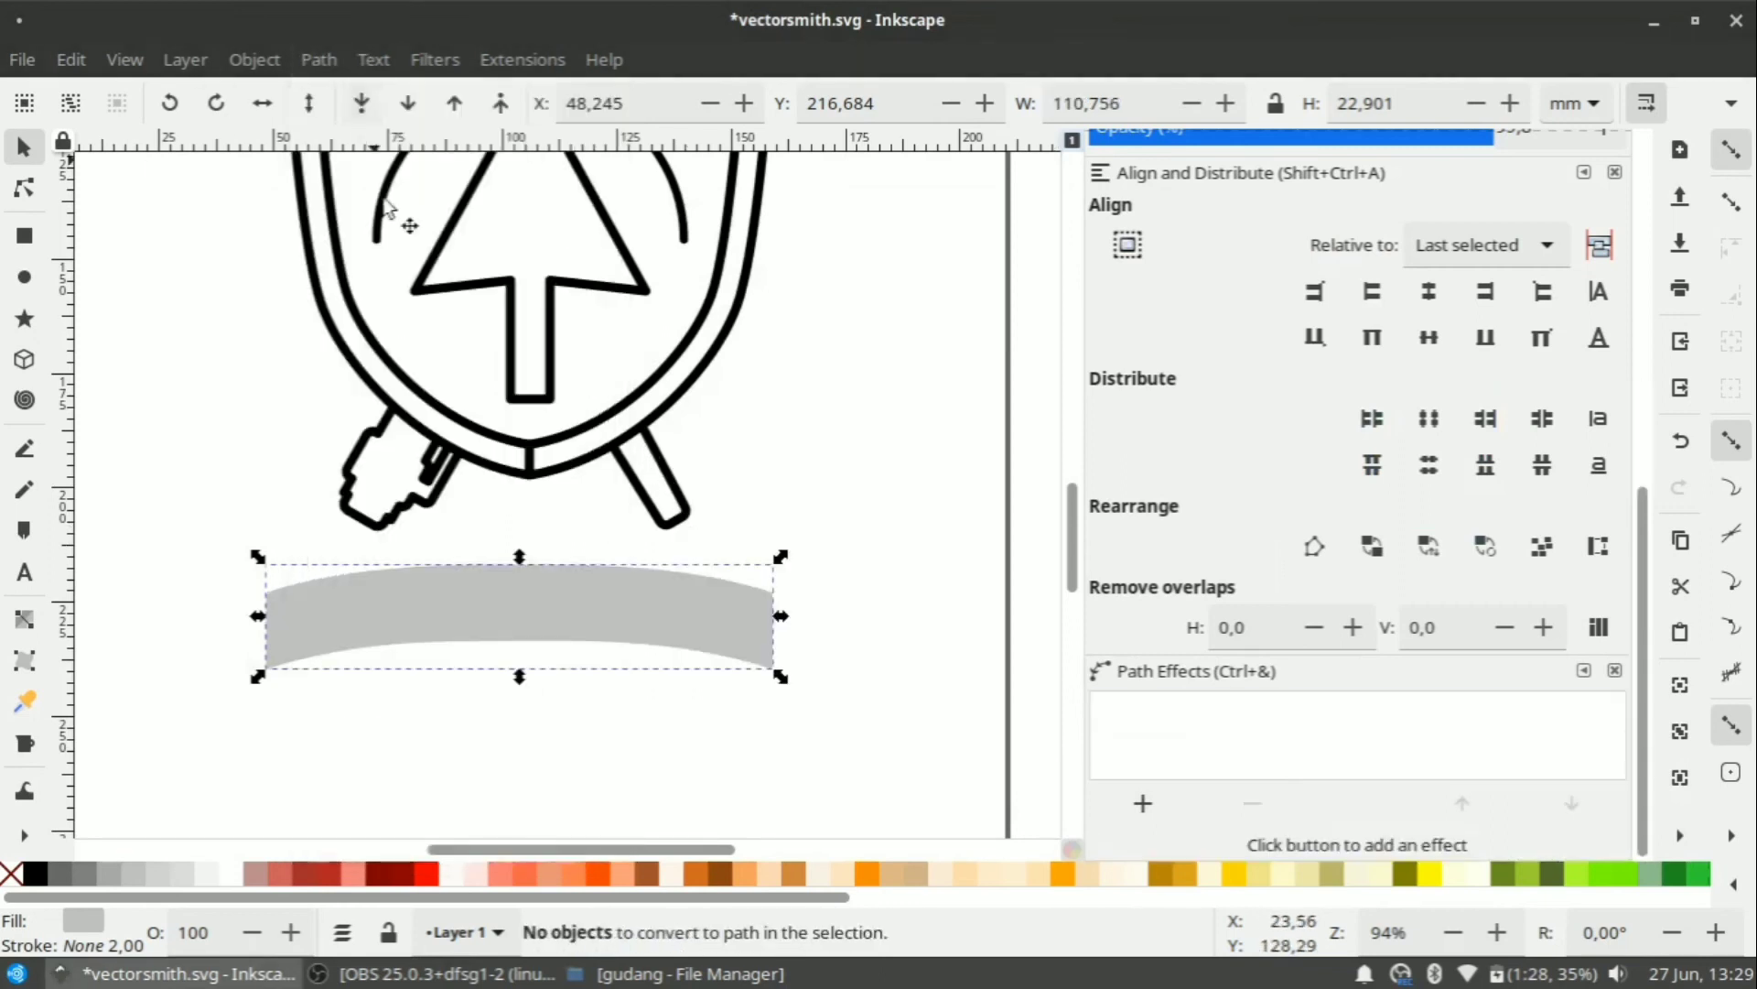
# Give the banner a black outline and Break Apart it into two halves.
pyautogui.click(981, 641)
pyautogui.click(717, 608)
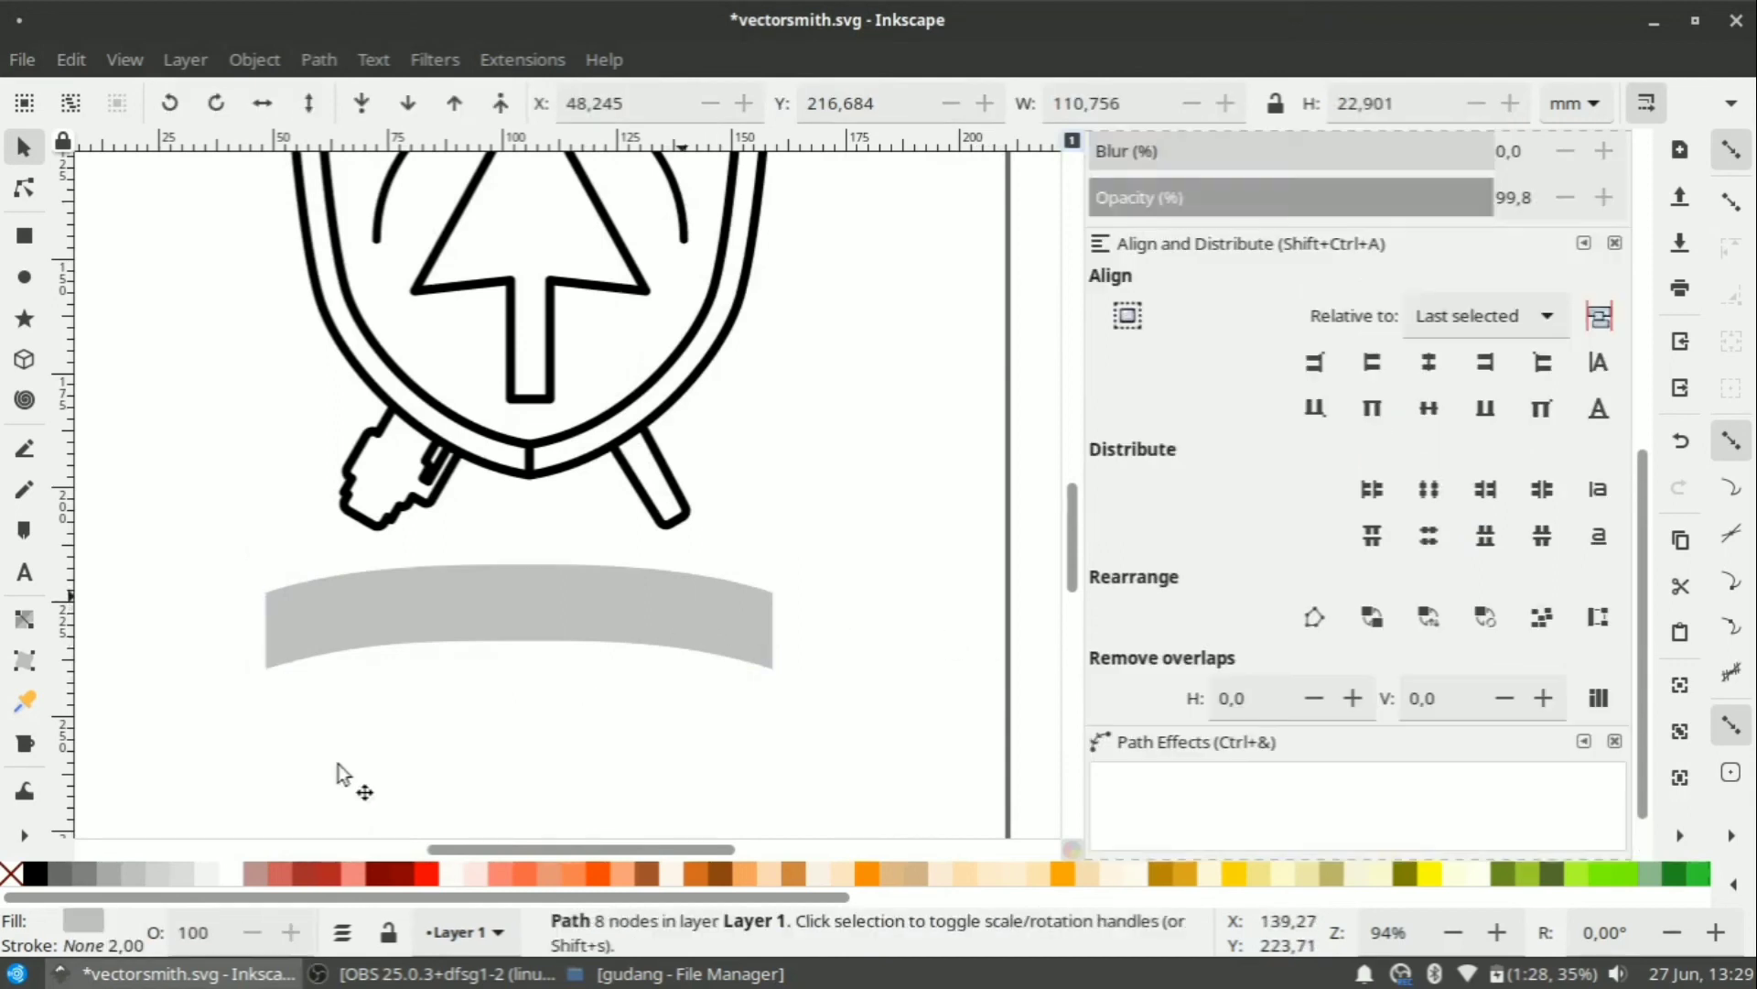
pyautogui.keyDown('shift'); pyautogui.click(36, 872); pyautogui.keyUp('shift')
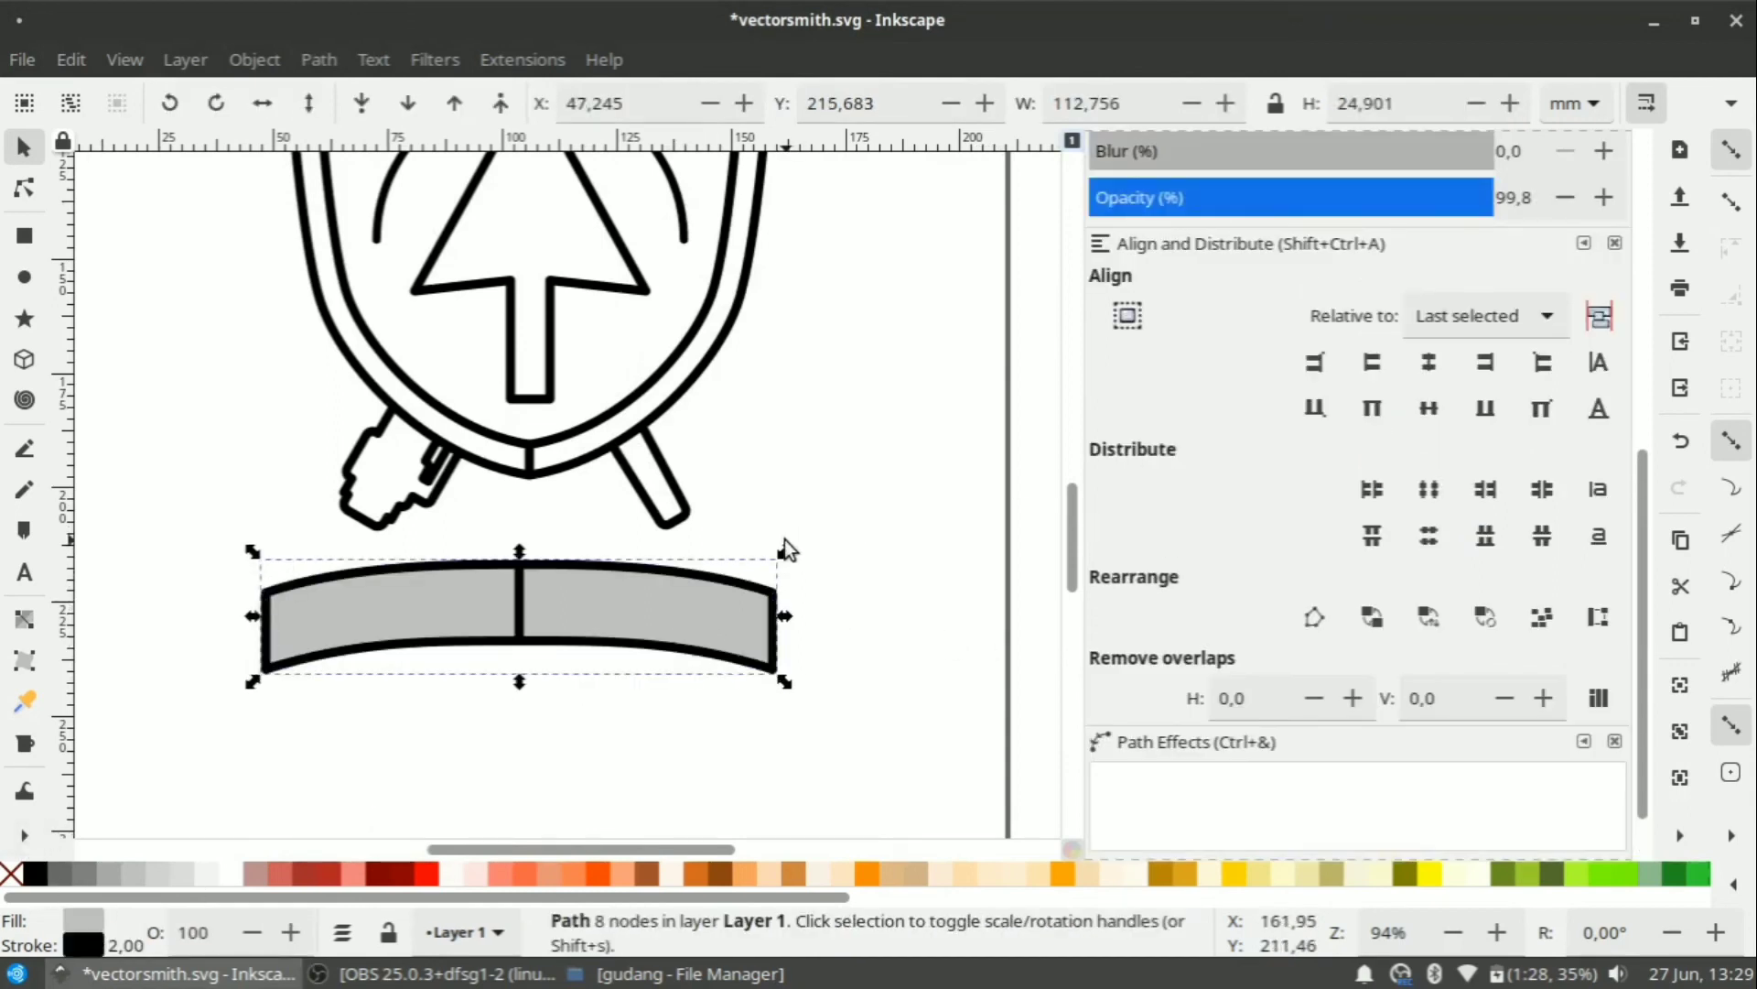
pyautogui.rightClick(618, 606)
pyautogui.click(318, 59)
pyautogui.click(318, 59)
pyautogui.click(375, 484)
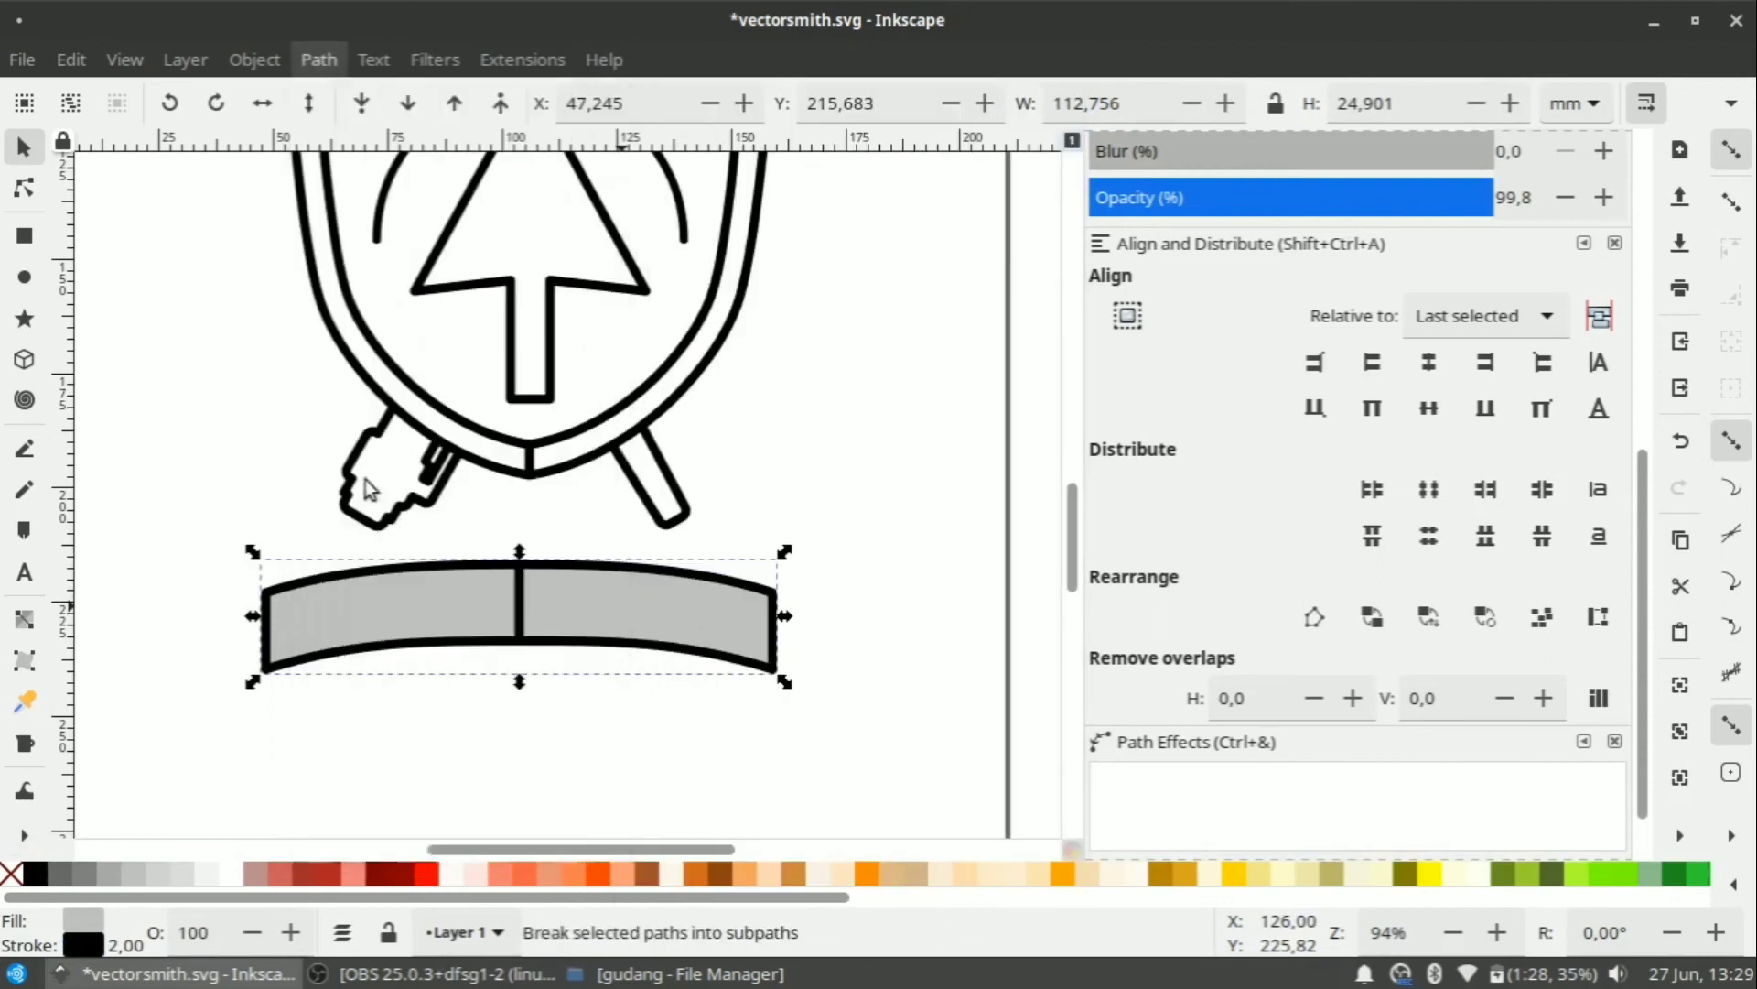
# Select both banner halves and Union them into one seamless shape.
pyautogui.click(847, 562)
pyautogui.click(577, 600)
pyautogui.keyDown('shift'); pyautogui.click(457, 600); pyautogui.keyUp('shift')
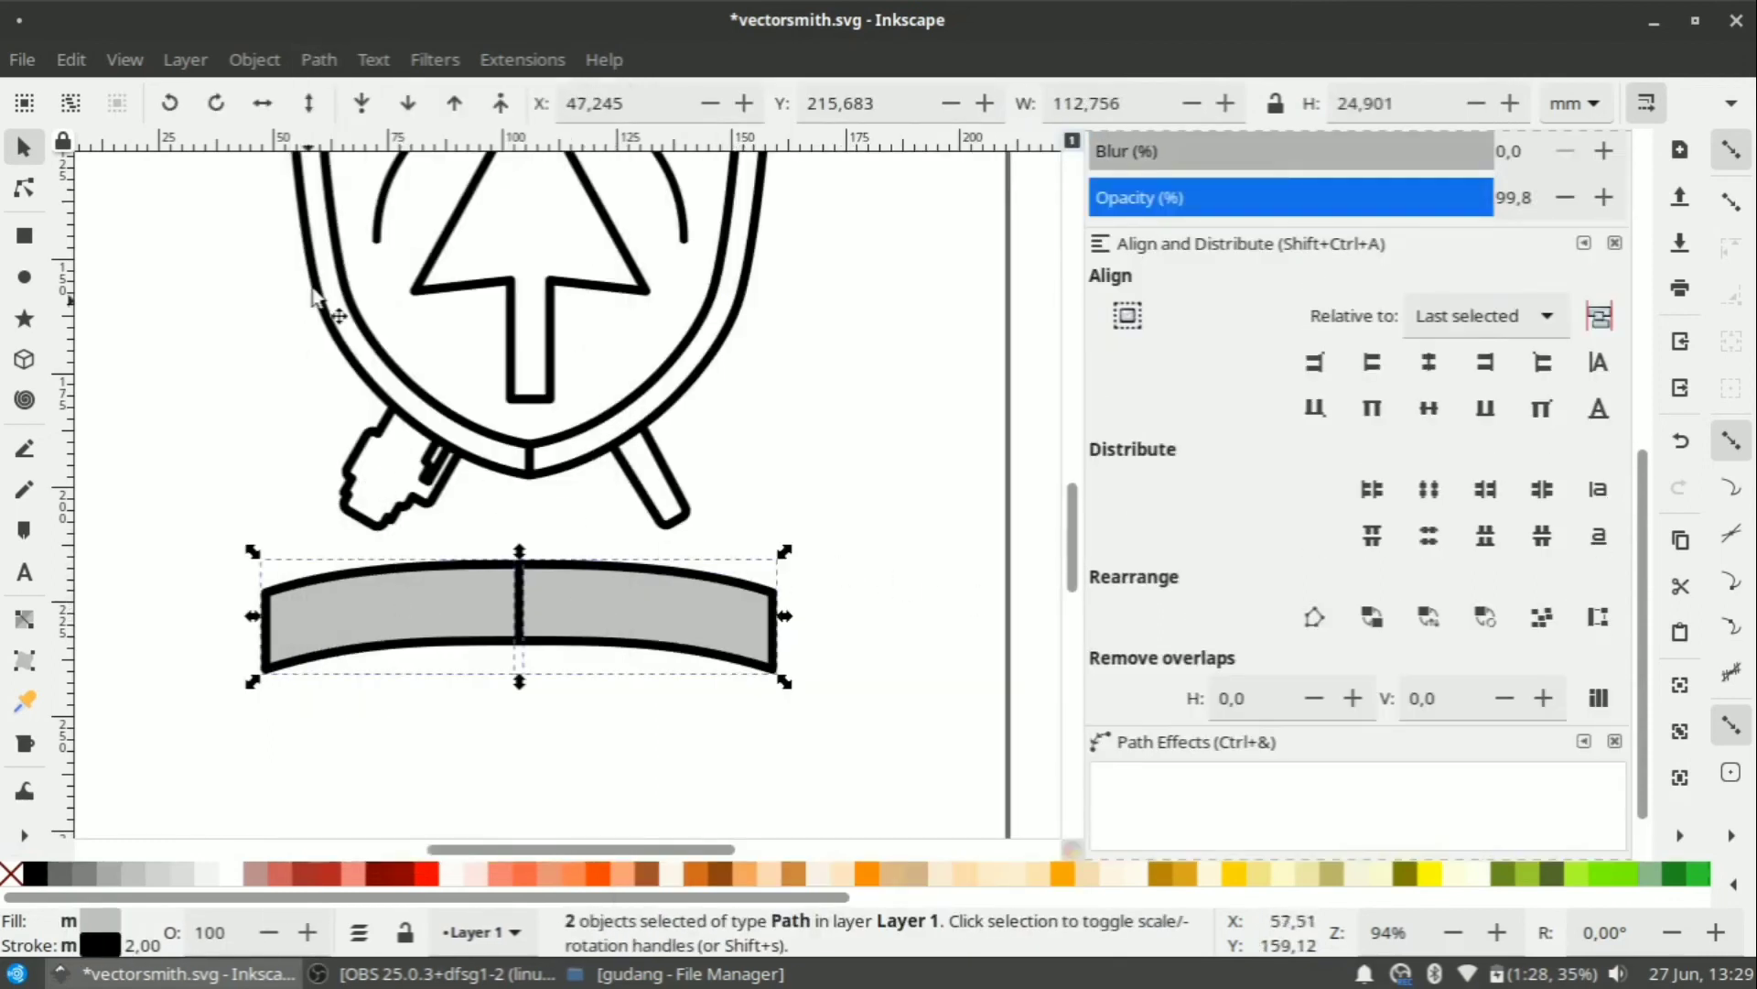
pyautogui.click(255, 60)
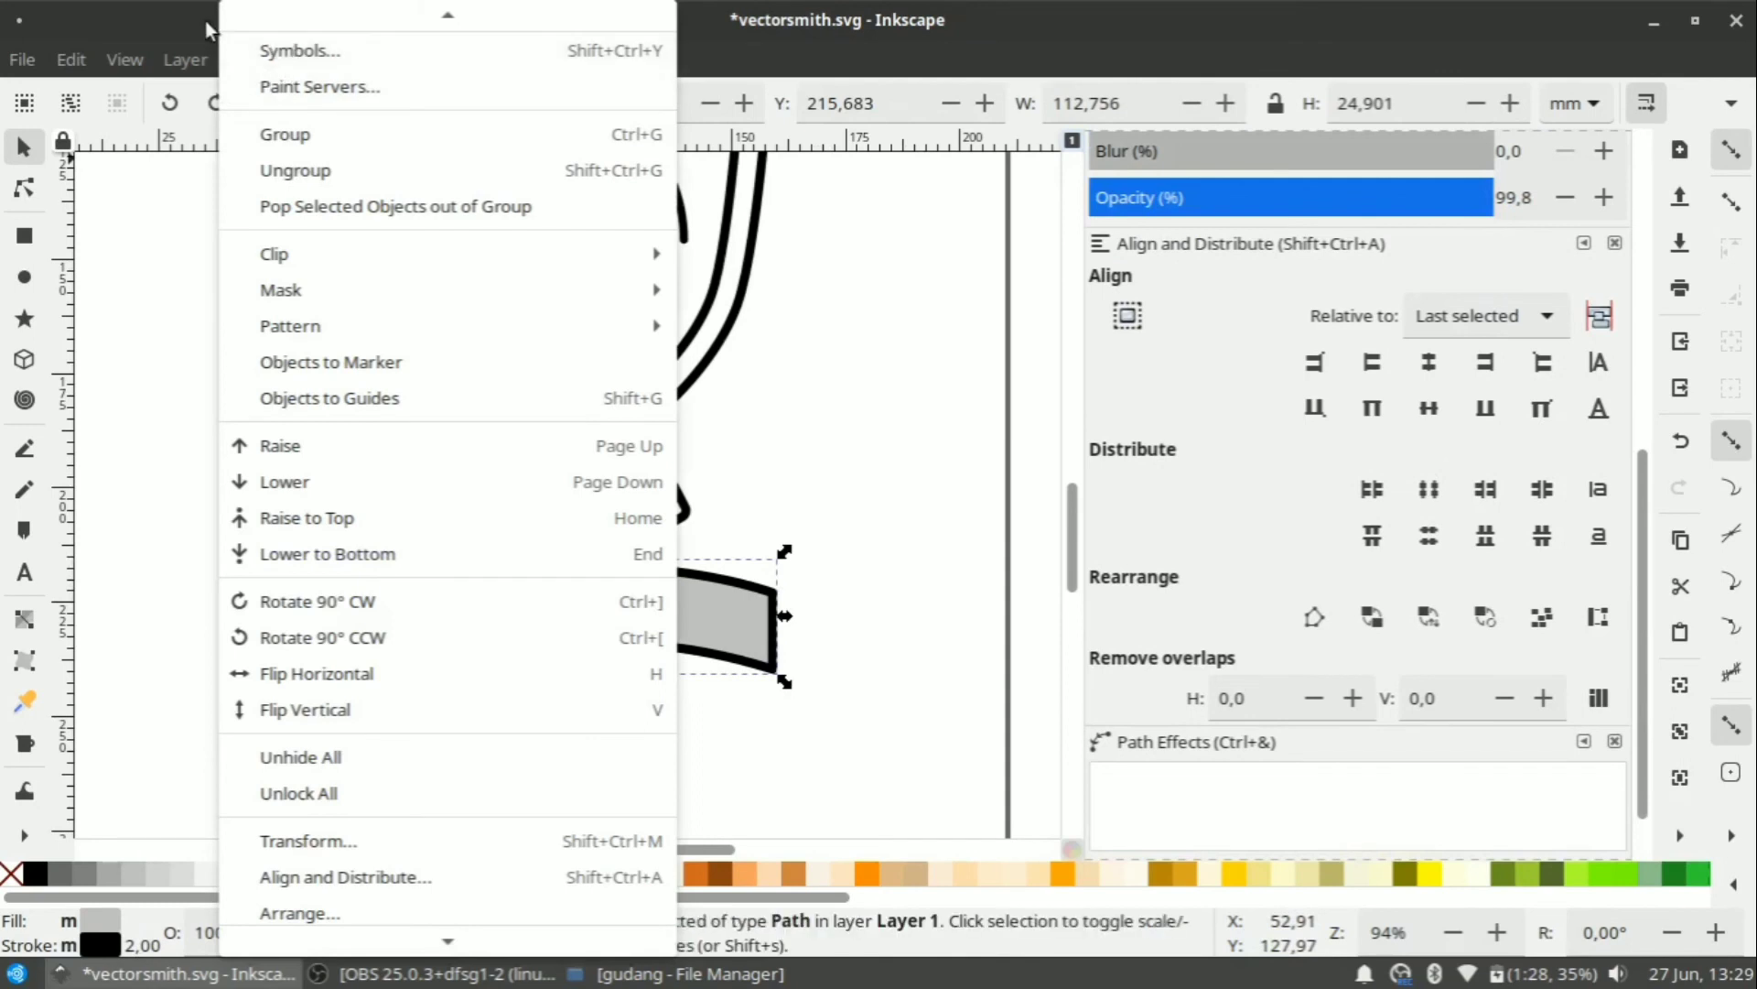
pyautogui.click(183, 19)
pyautogui.click(318, 59)
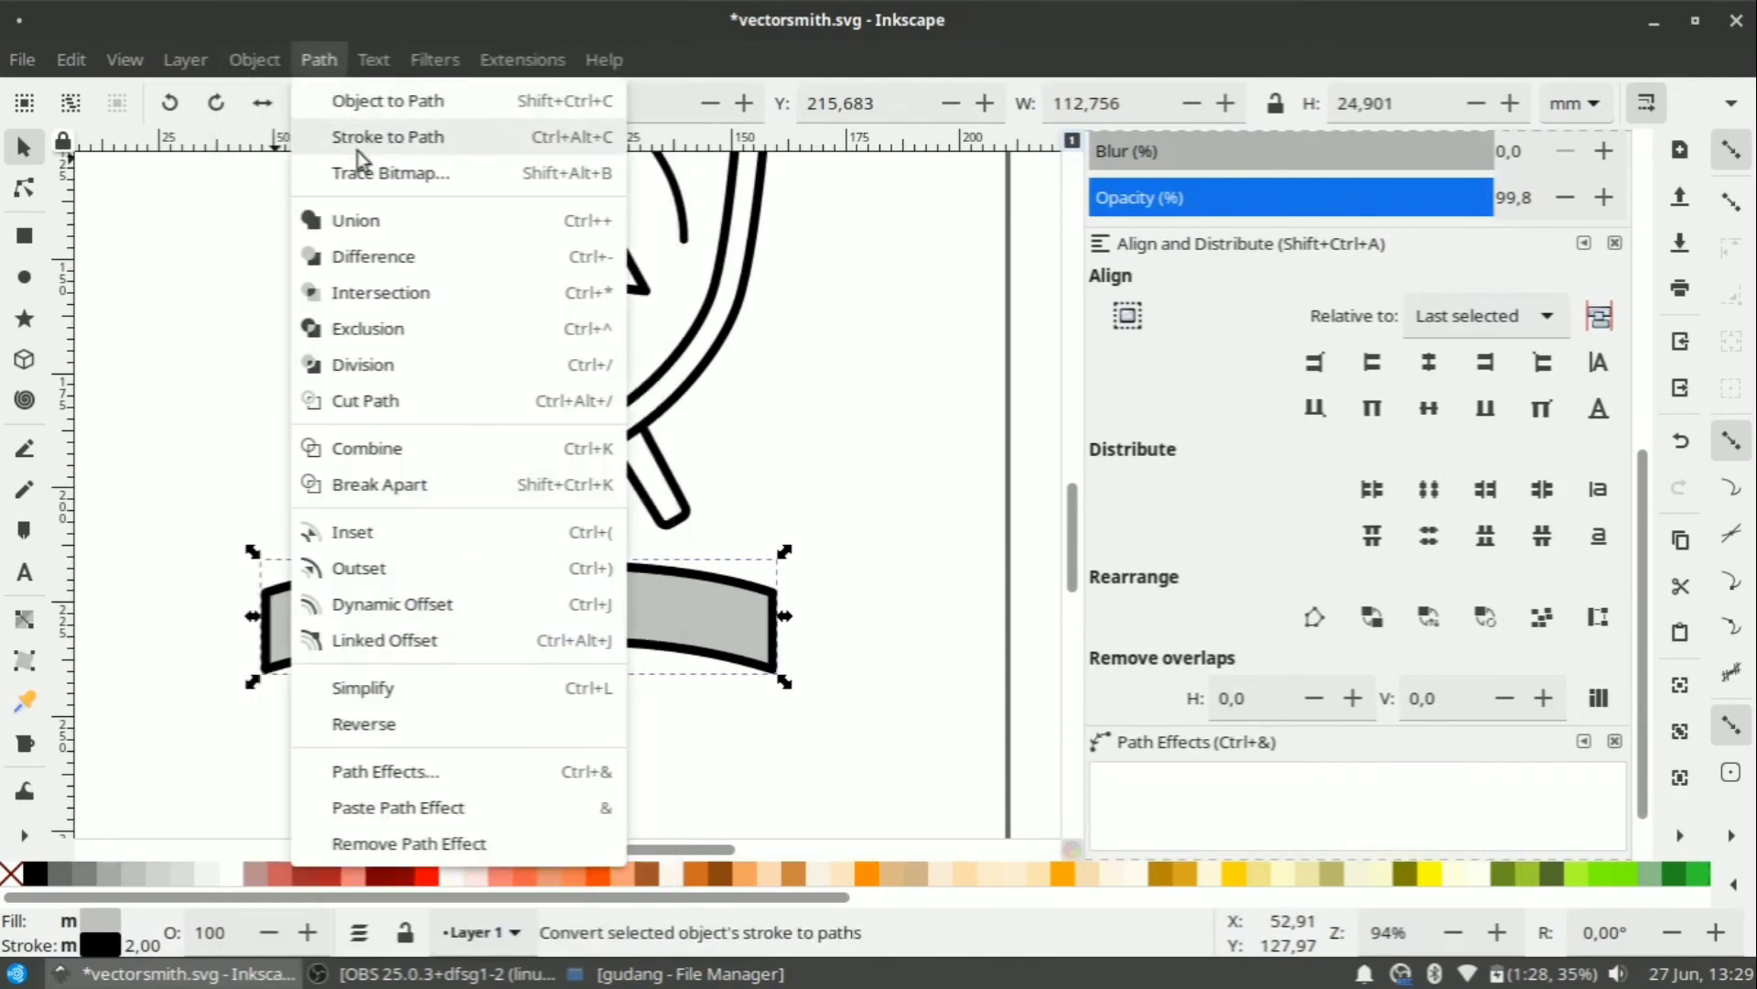
pyautogui.click(364, 234)
pyautogui.click(787, 564)
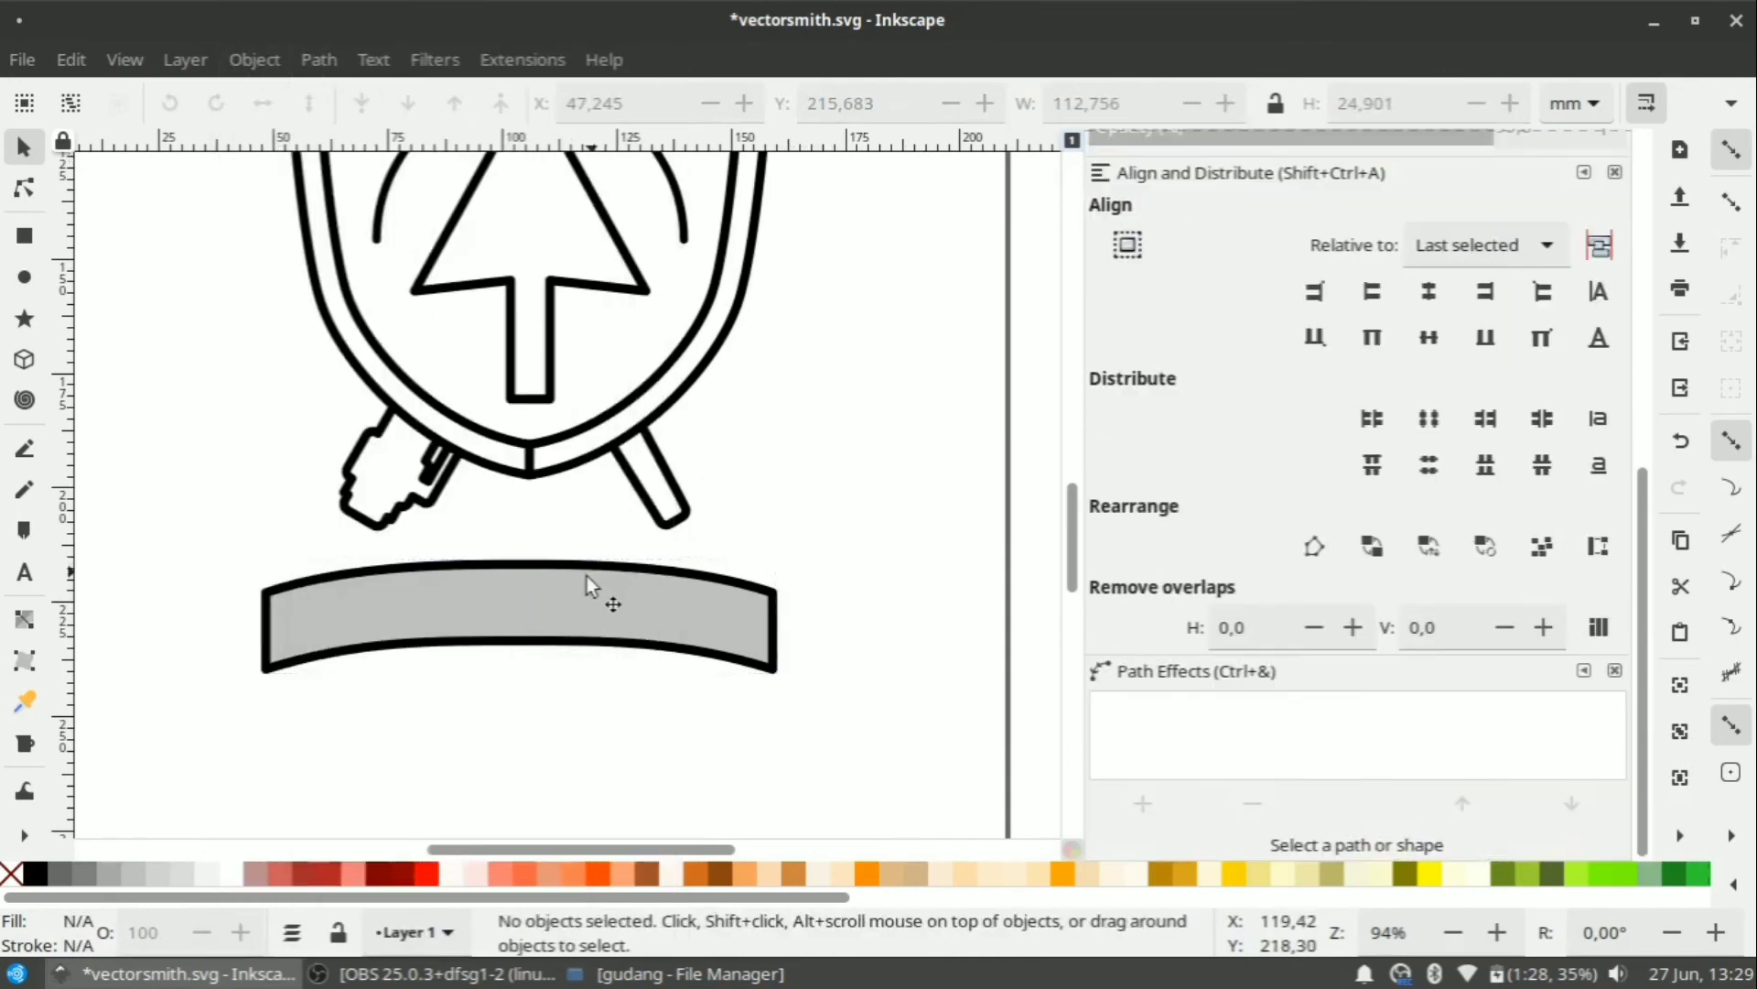
# Move the banner onto the shield's base and centre it horizontally on the shield.
pyautogui.scroll(3, 558, 631)
pyautogui.moveTo(537, 783); pyautogui.dragTo(553, 589)
pyautogui.keyDown('shift'); pyautogui.click(717, 449); pyautogui.keyUp('shift')
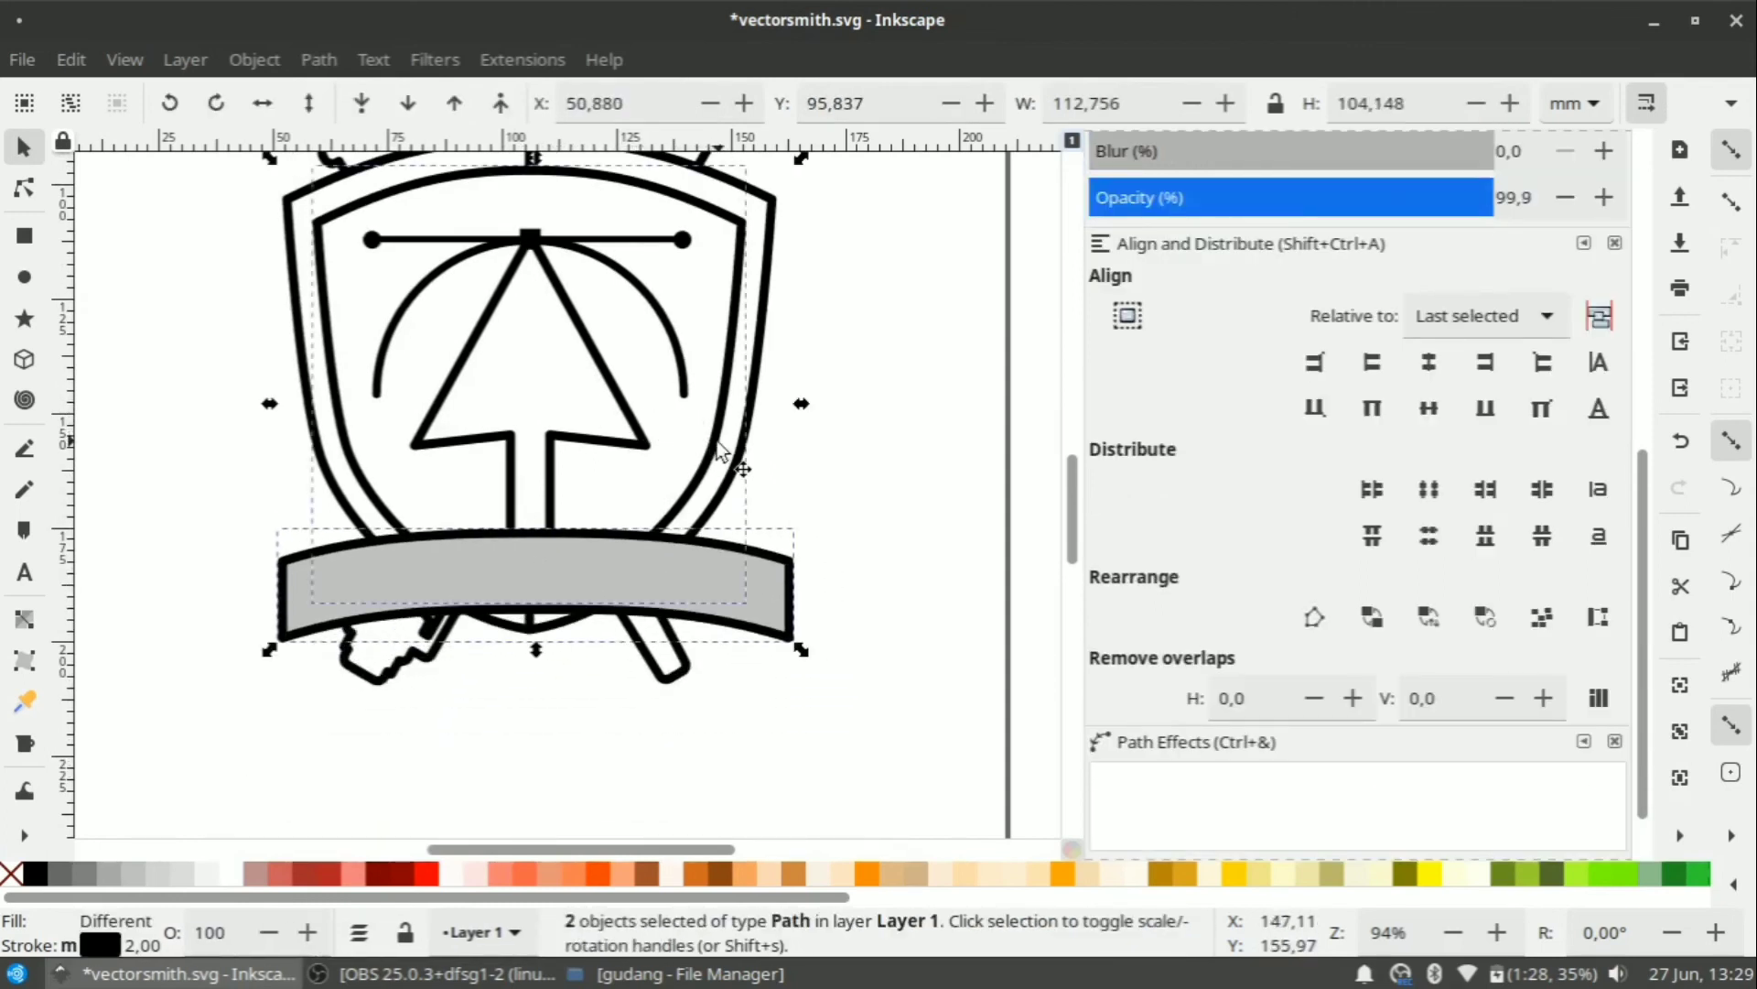
pyautogui.click(1430, 368)
pyautogui.click(850, 591)
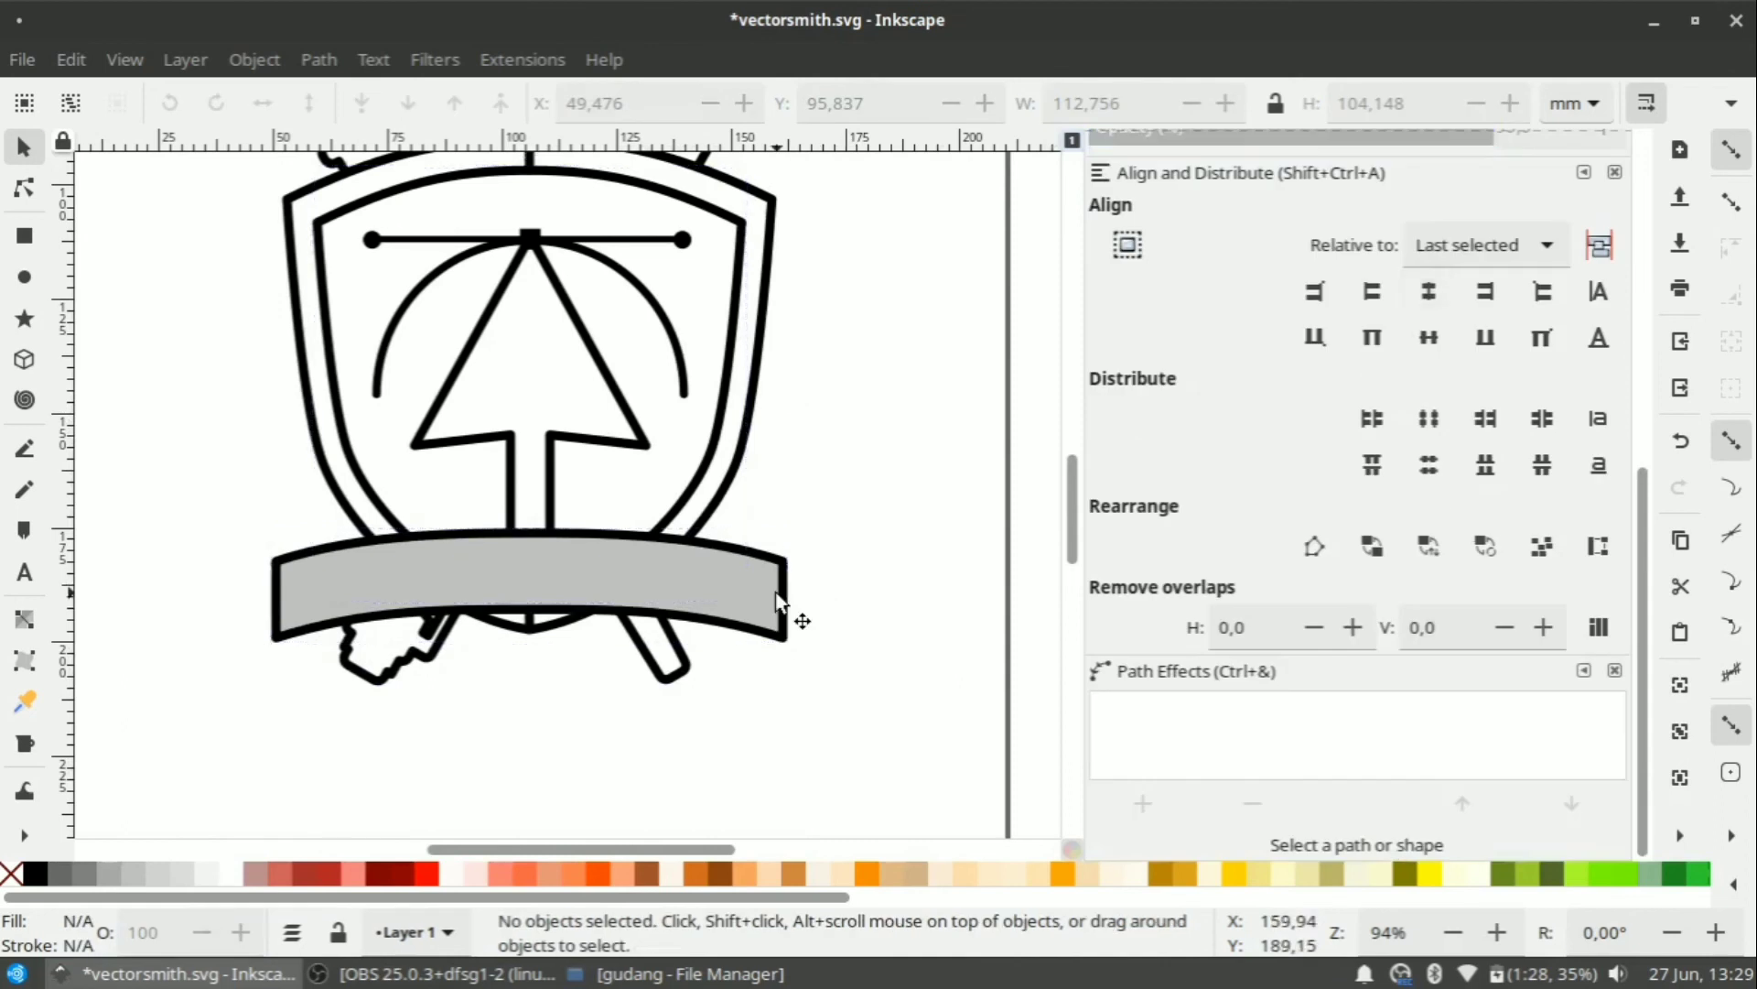
# Scale the banner down slightly, to about 106 × 23 mm, around its centre.
pyautogui.click(798, 611)
pyautogui.moveTo(797, 596); pyautogui.dragTo(787, 586)
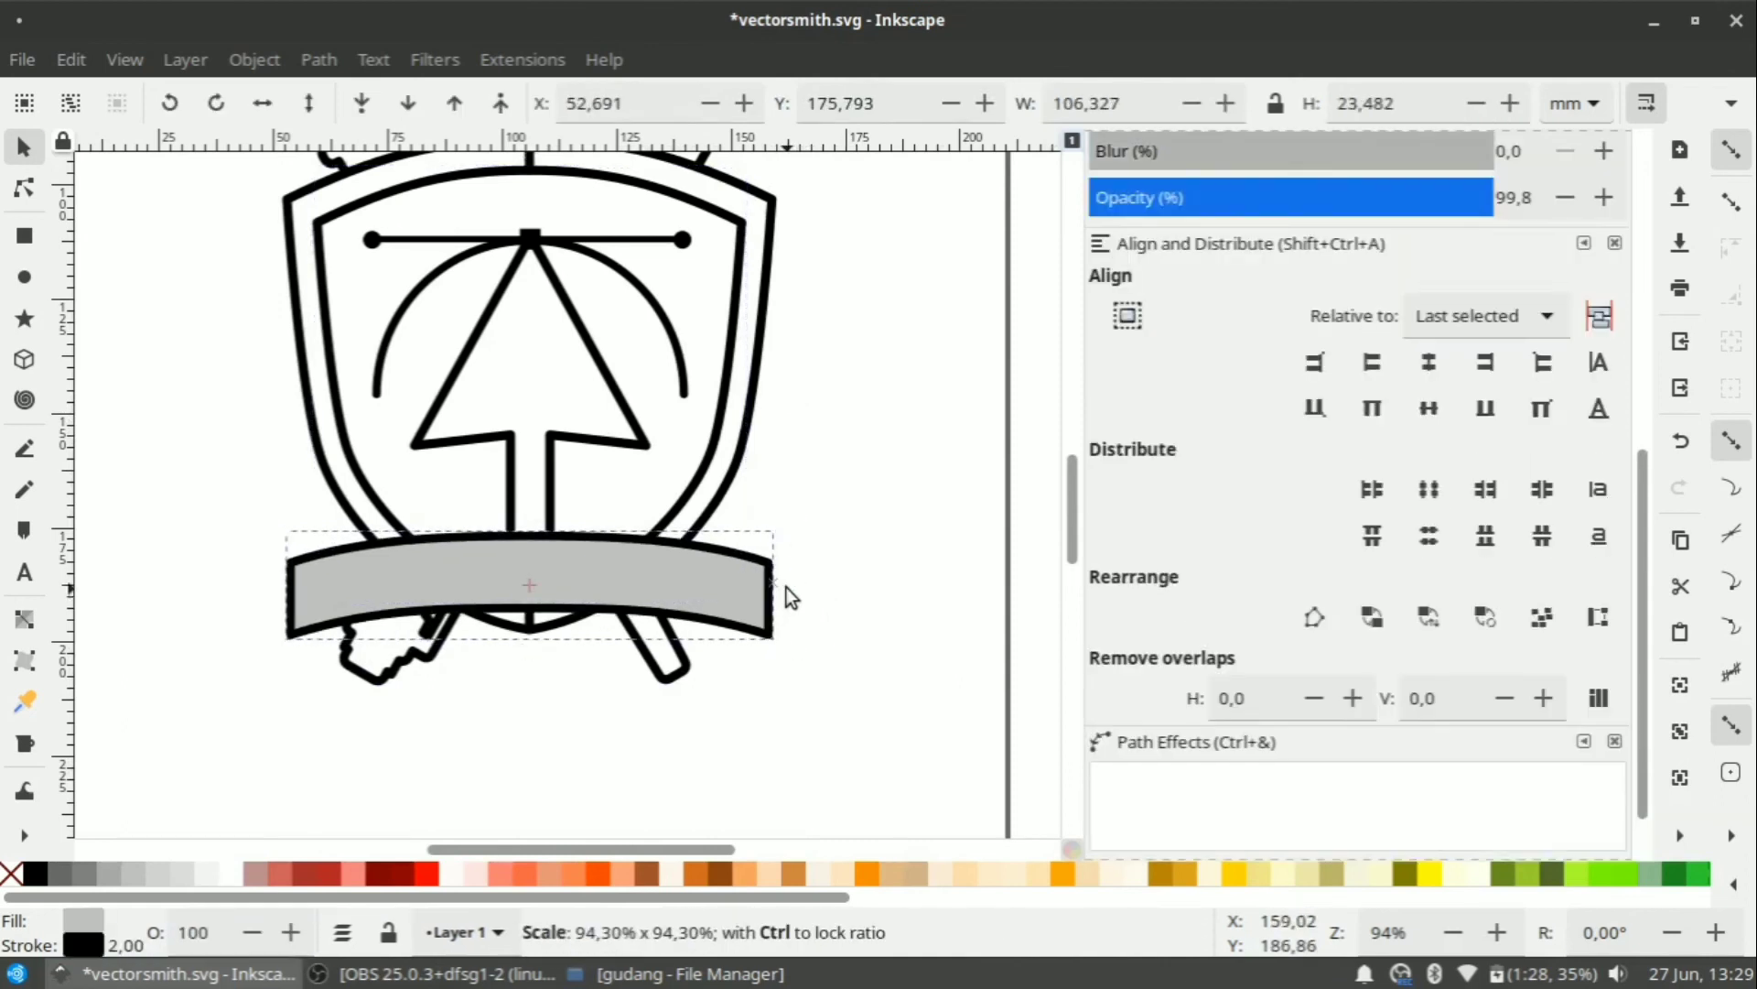
pyautogui.click(795, 670)
pyautogui.scroll(-1, 765, 553)
pyautogui.scroll(2, 723, 677)
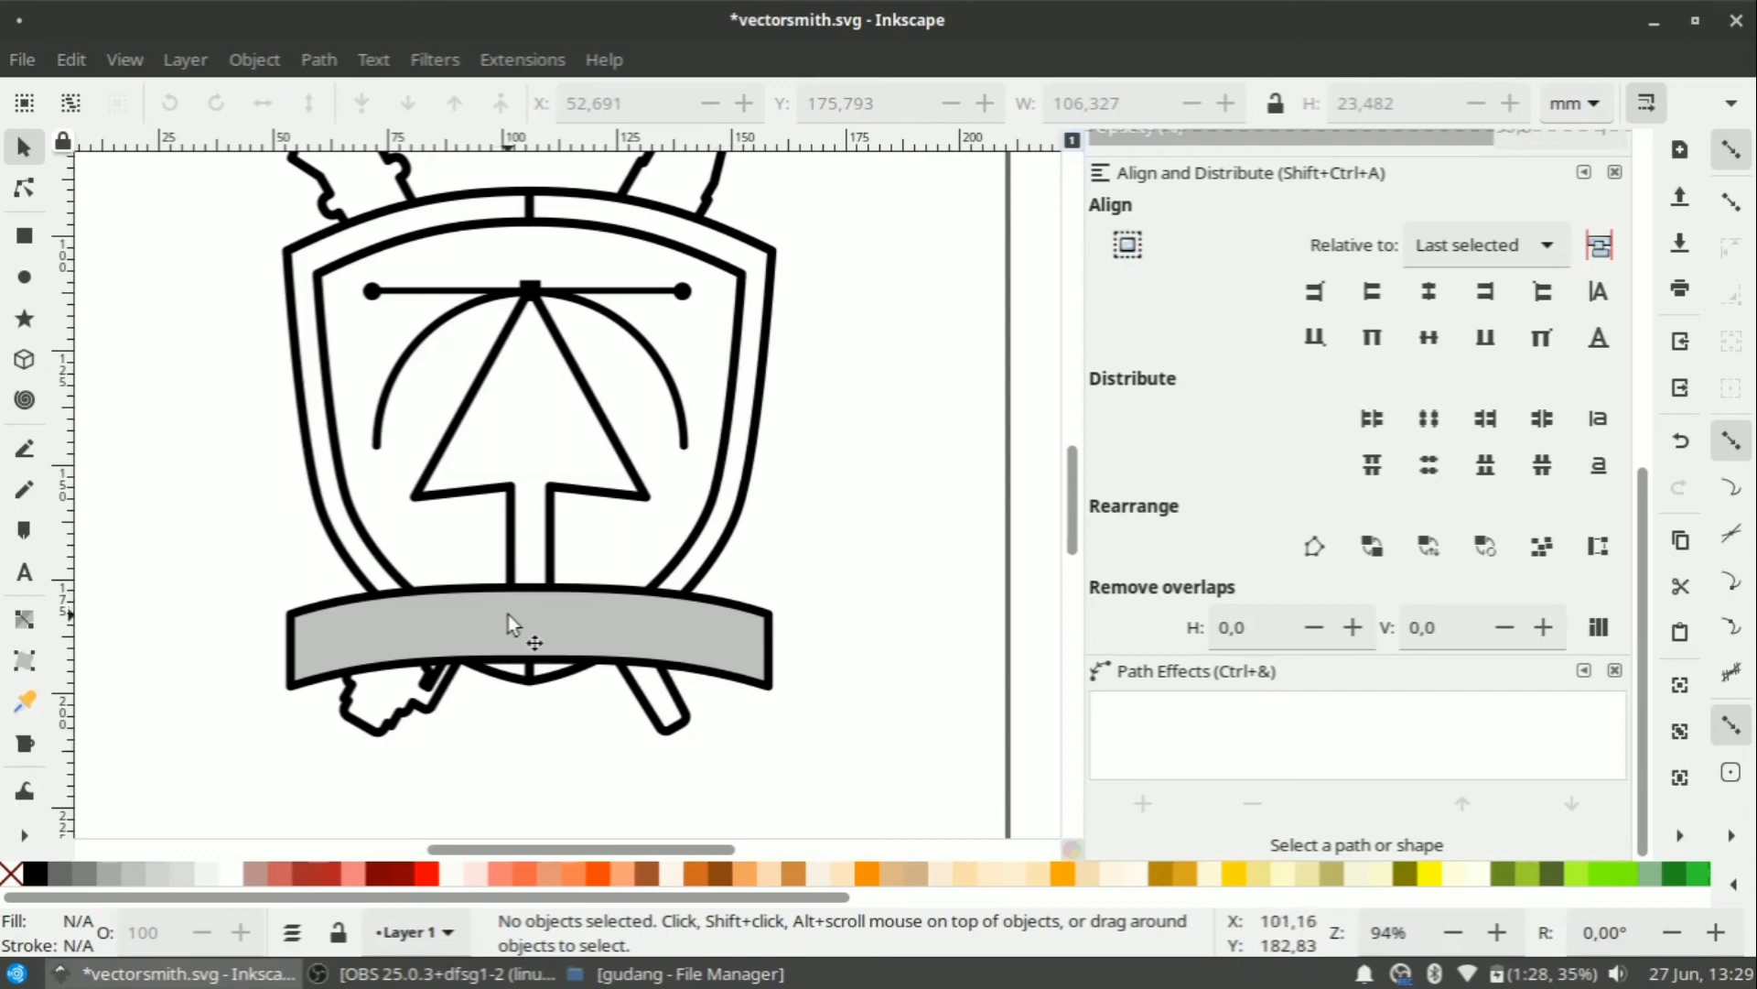
pyautogui.scroll(-2, 194, 409)
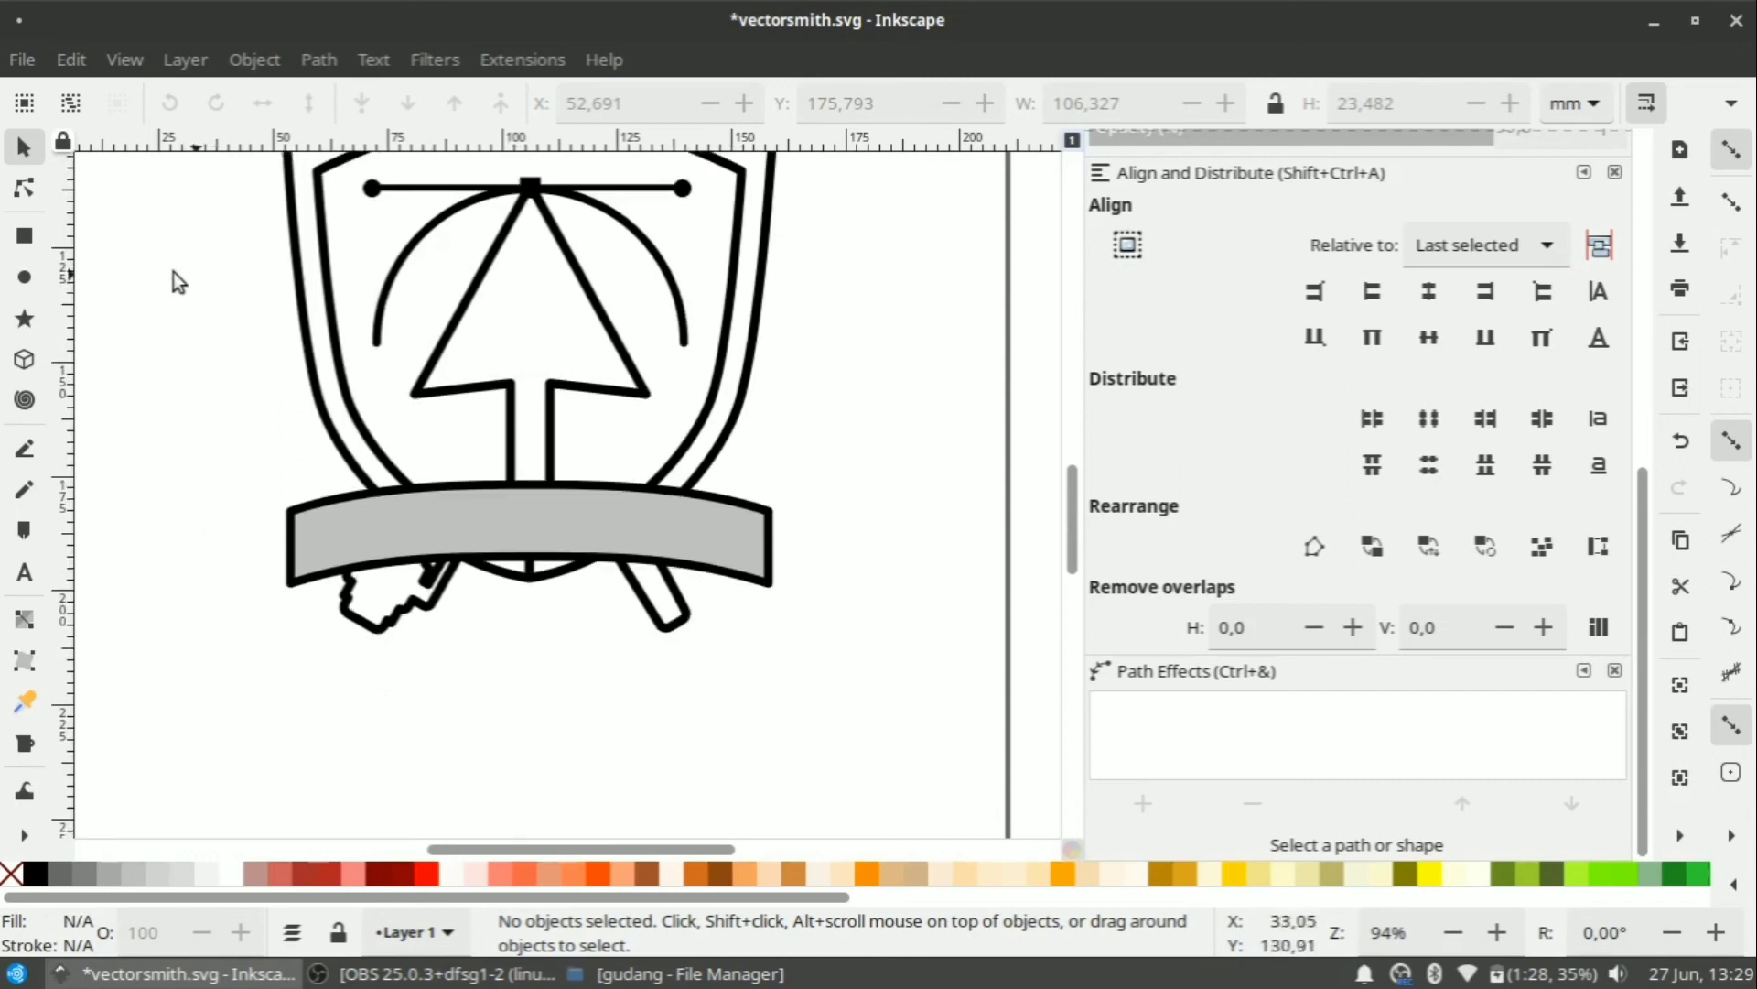
# Draw a small rectangle left of the banner and convert it to a path.
pyautogui.click(28, 237)
pyautogui.moveTo(213, 544); pyautogui.dragTo(321, 614)
pyautogui.scroll(2, 322, 614)
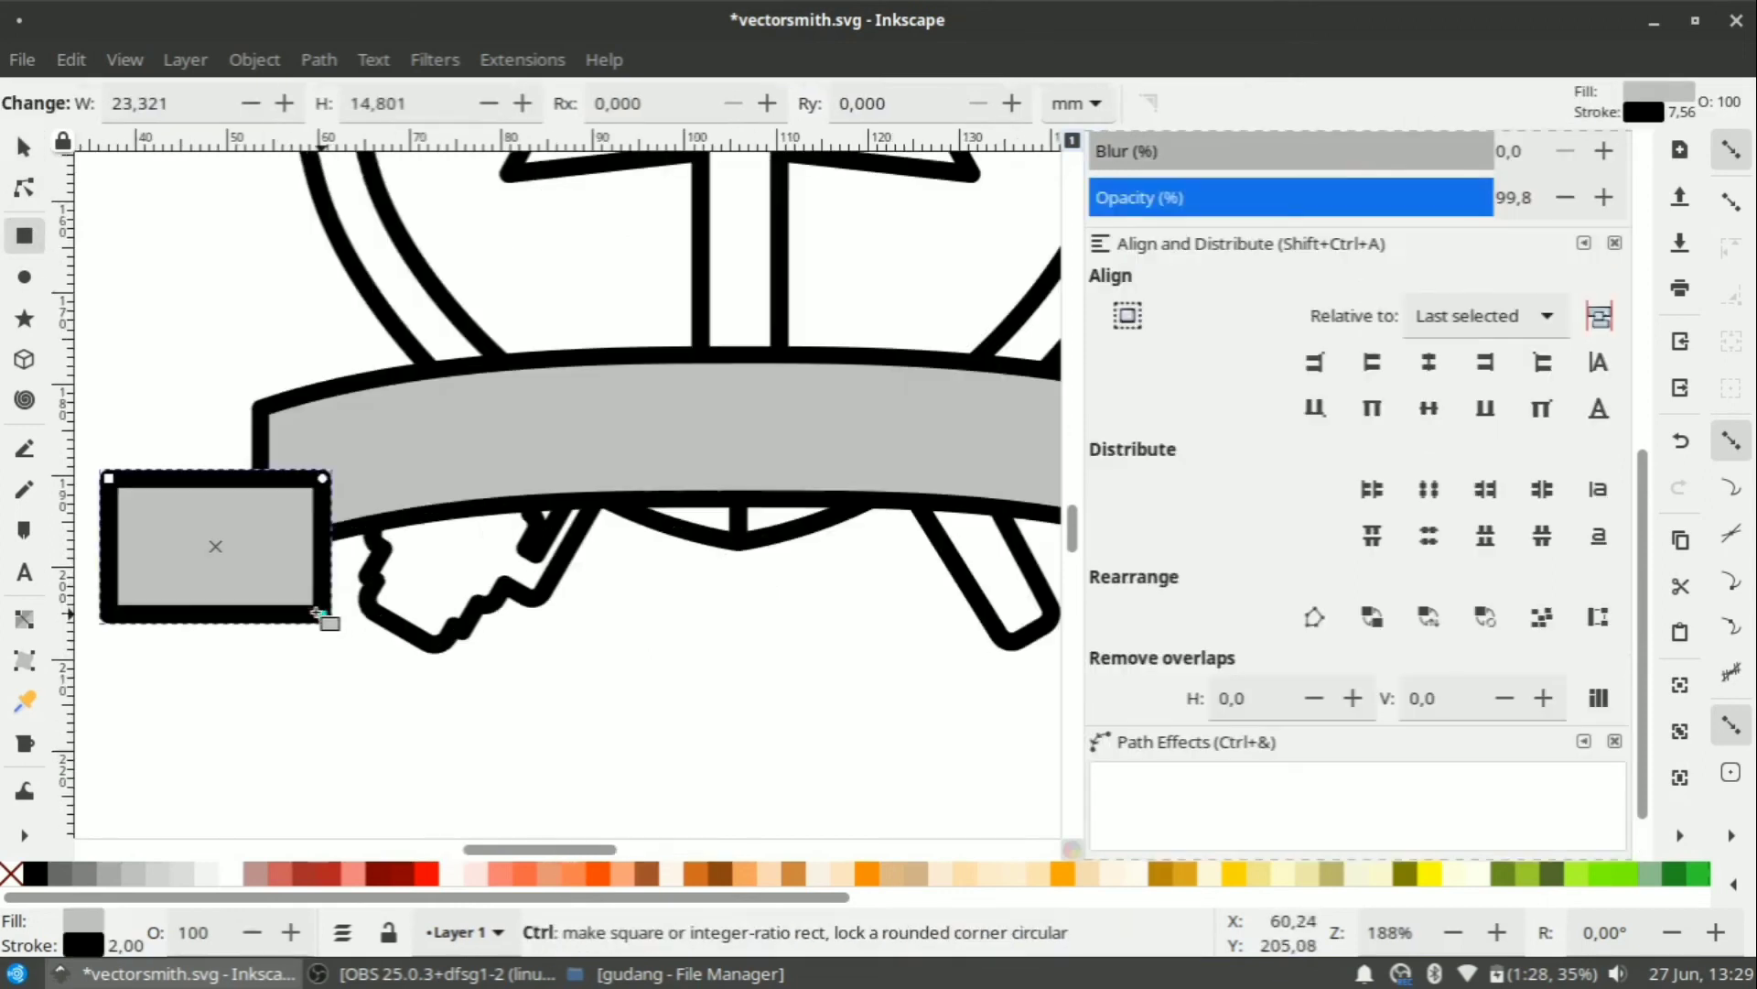
pyautogui.scroll(-2, 367, 503)
pyautogui.scroll(2, 289, 482)
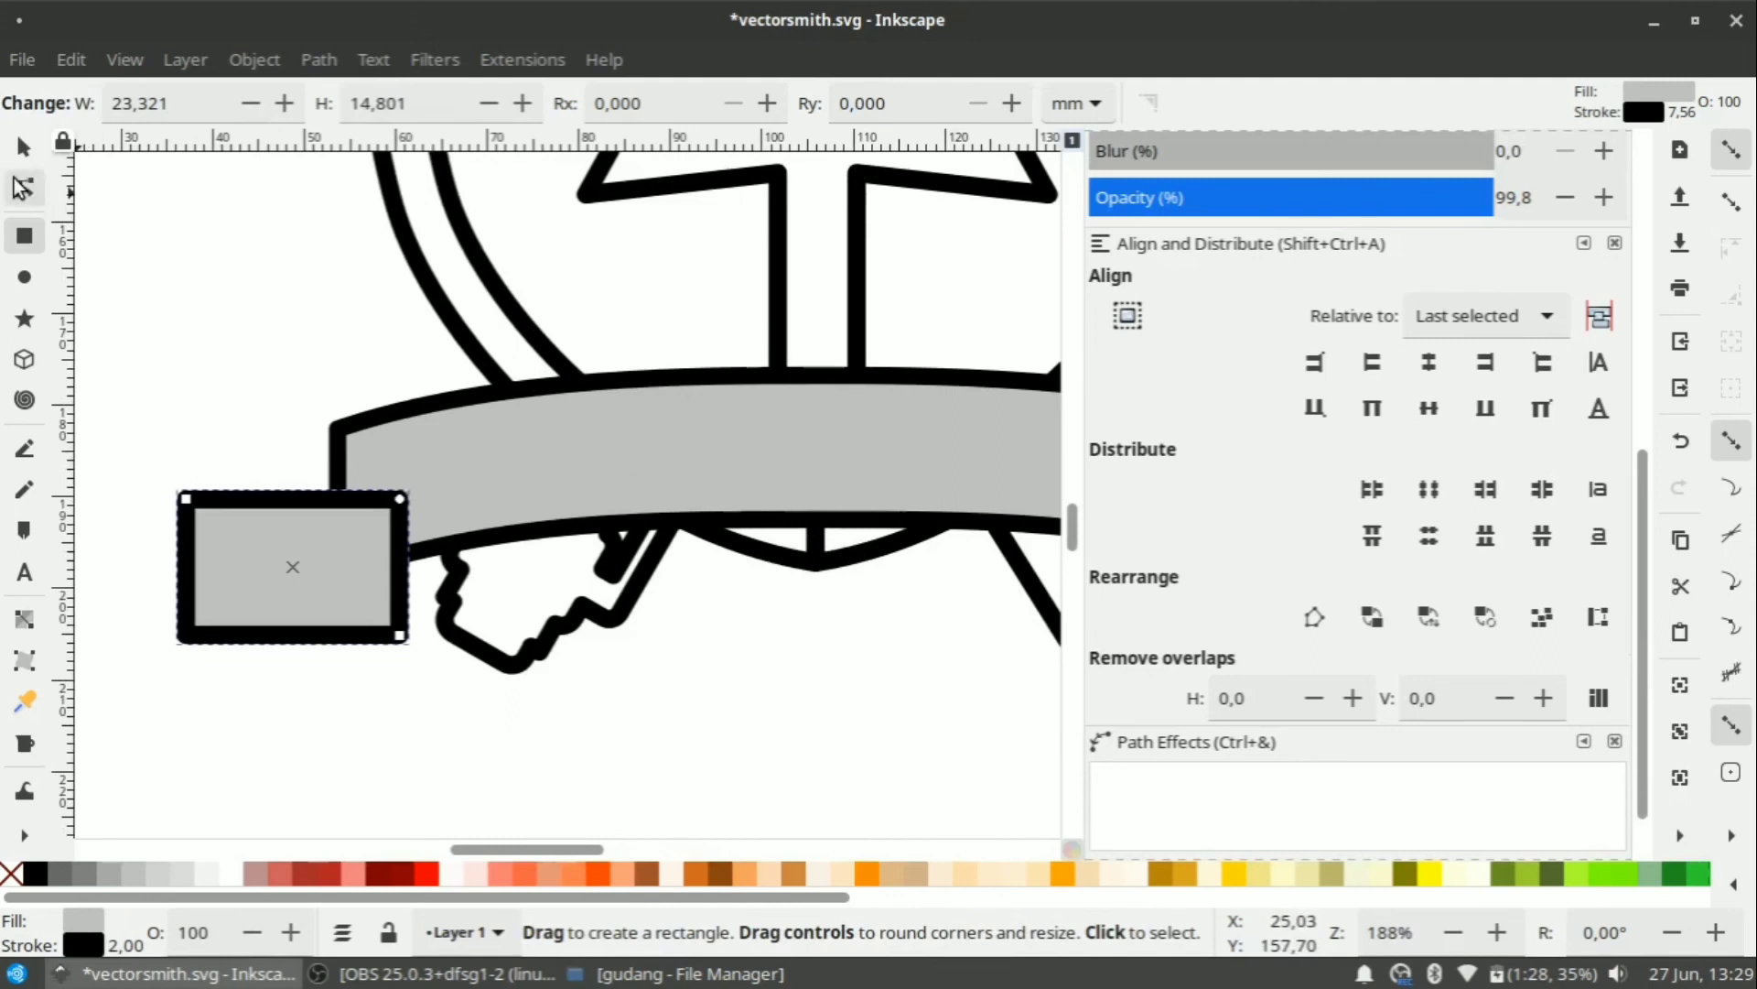
pyautogui.click(319, 59)
pyautogui.click(385, 102)
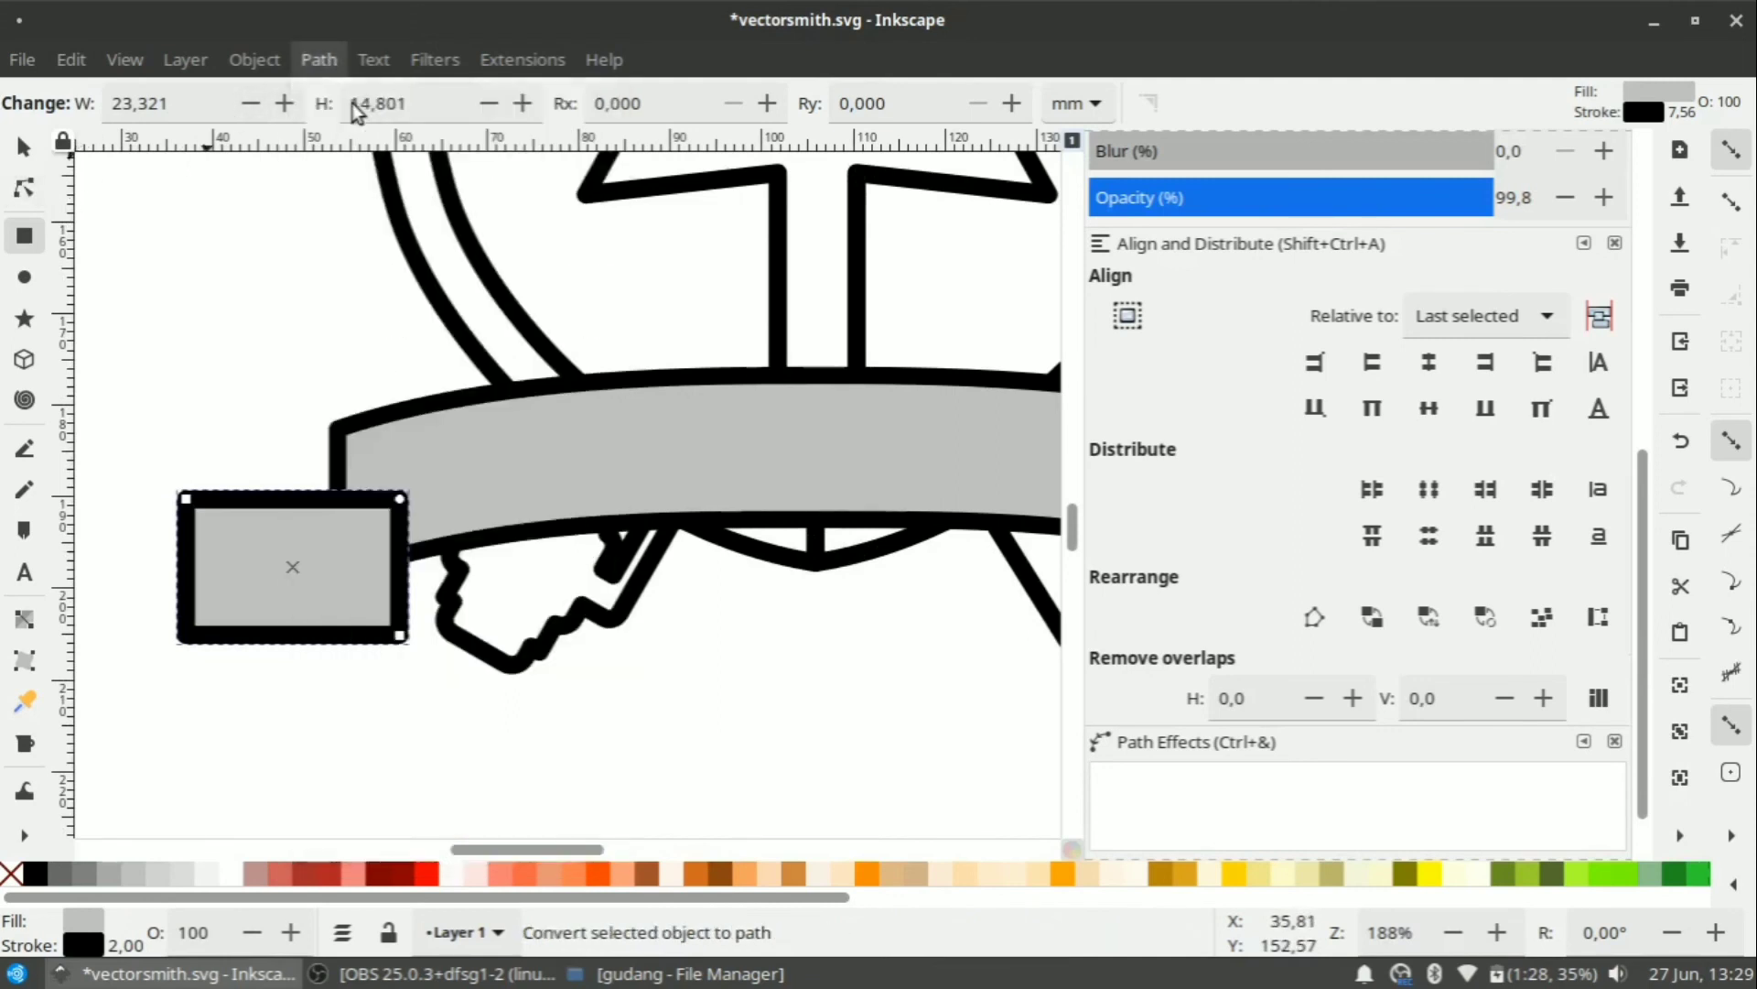
# Add a notch node on the left edge and raise both right corners to slant the edges.
pyautogui.click(24, 187)
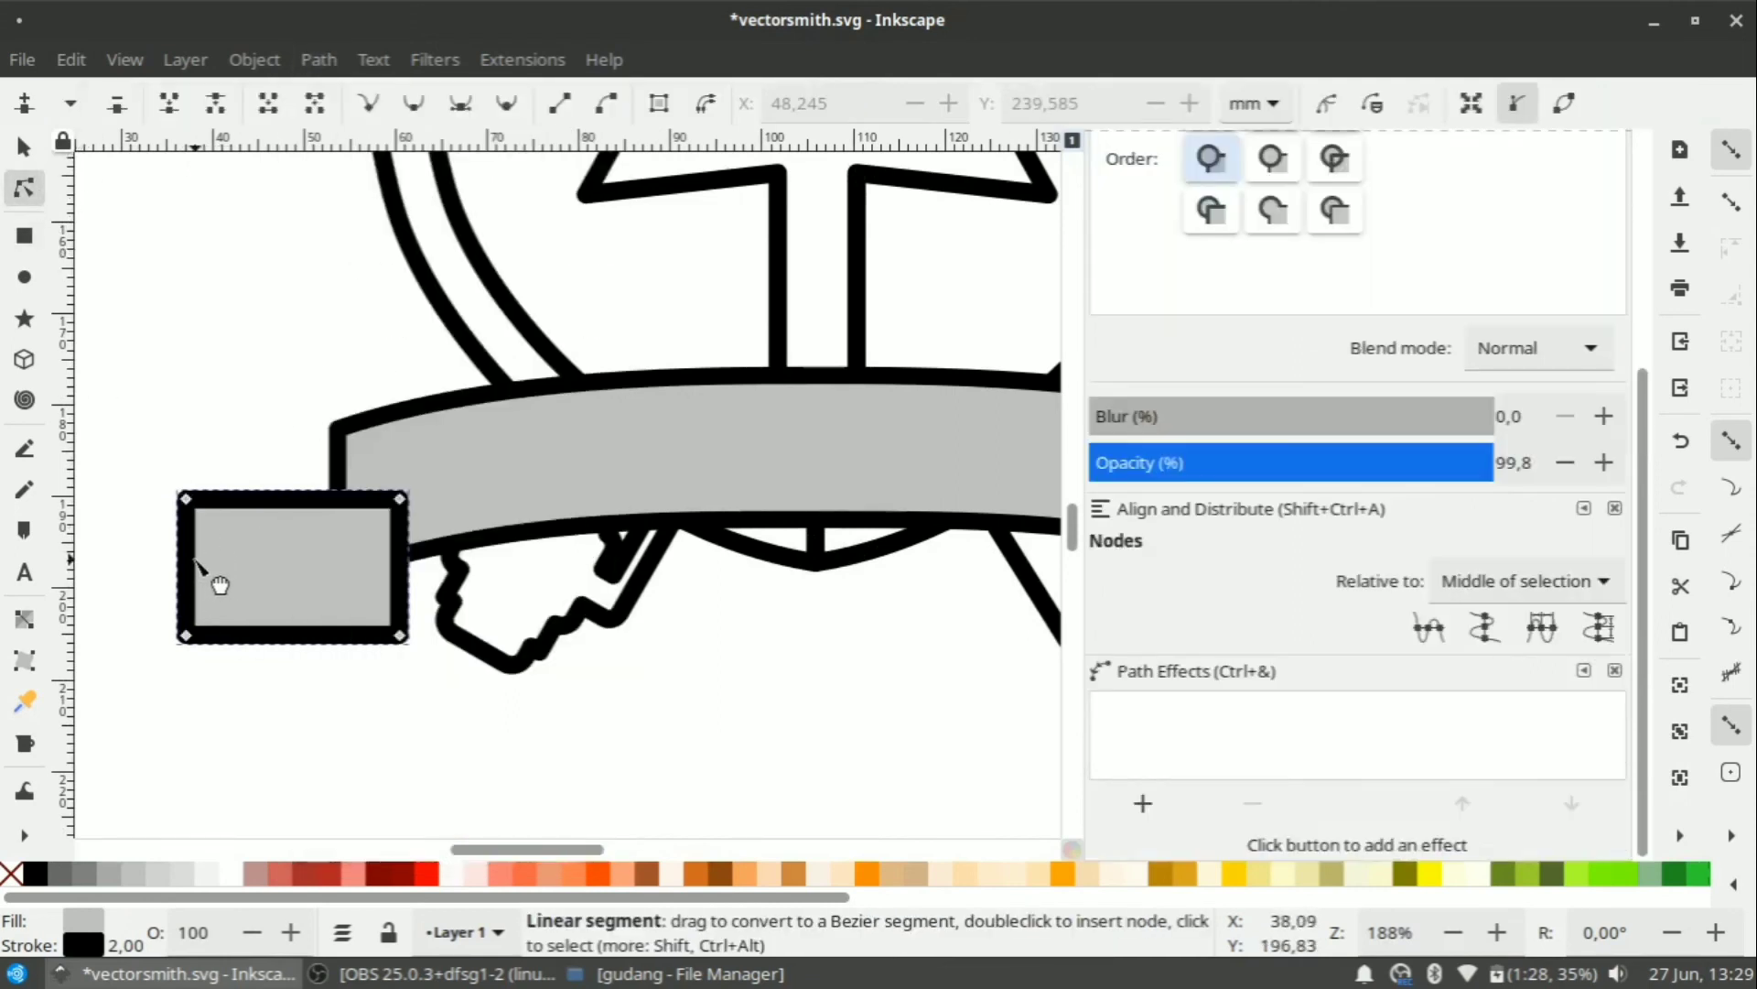
pyautogui.doubleClick(194, 561)
pyautogui.moveTo(194, 561); pyautogui.dragTo(220, 564)
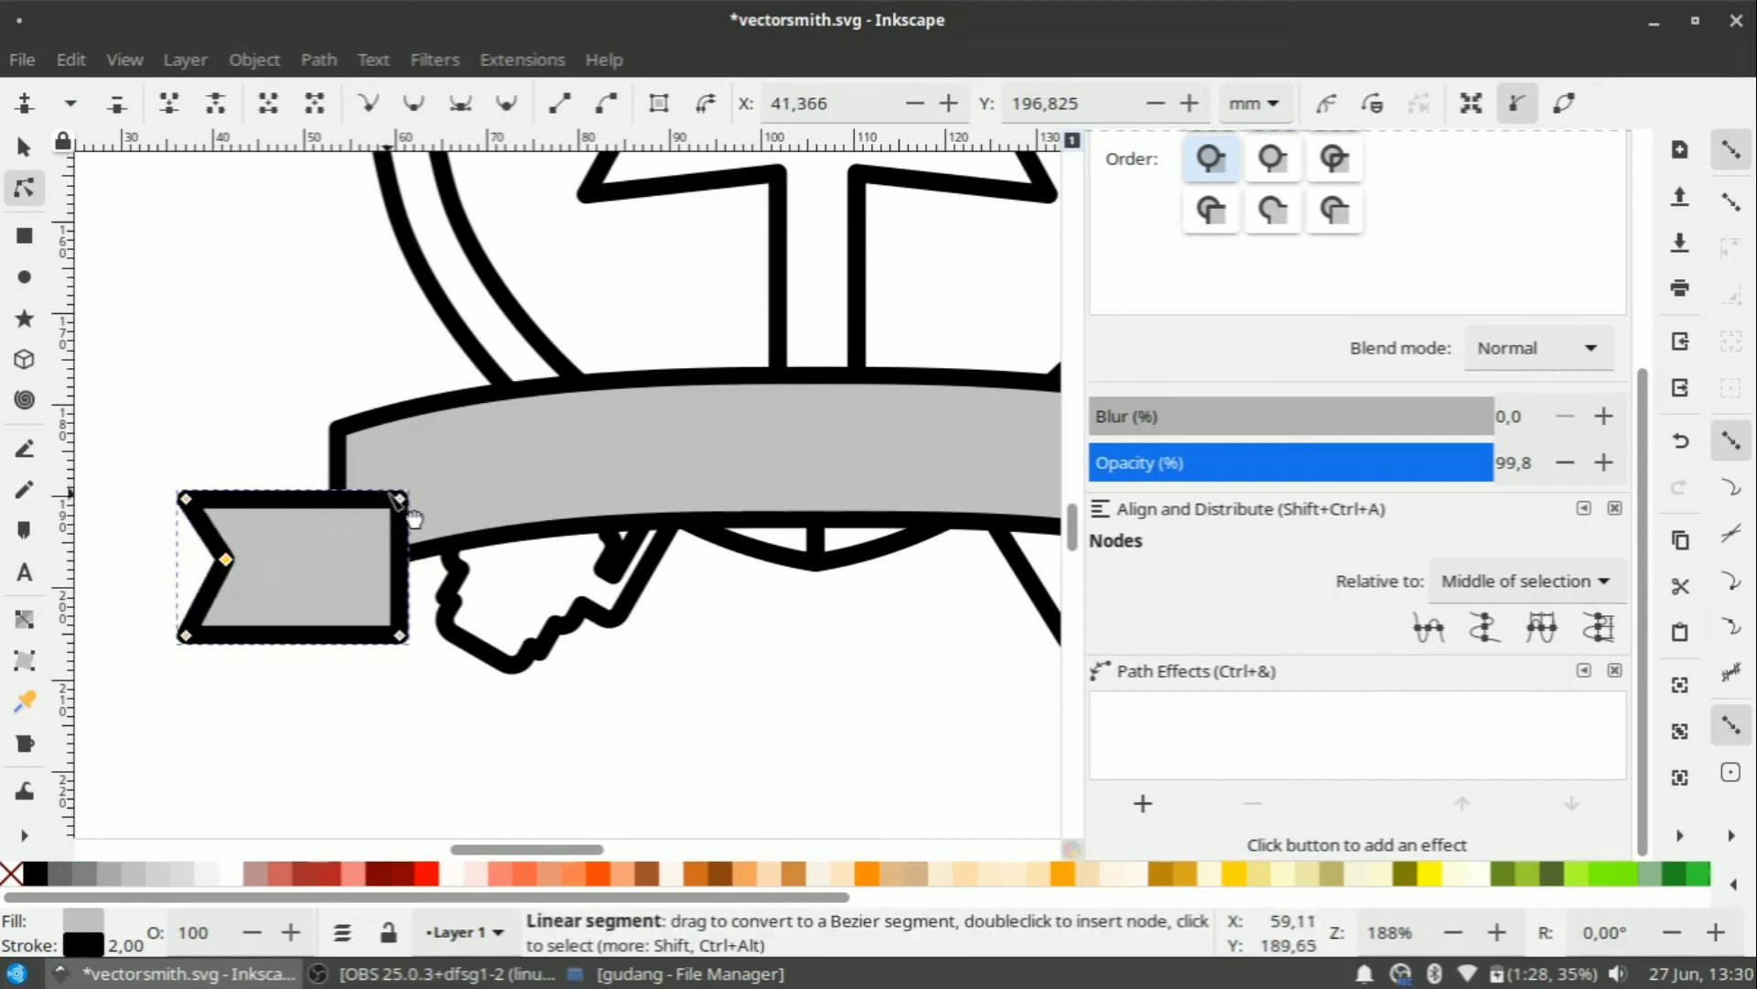
pyautogui.moveTo(401, 499); pyautogui.dragTo(403, 479)
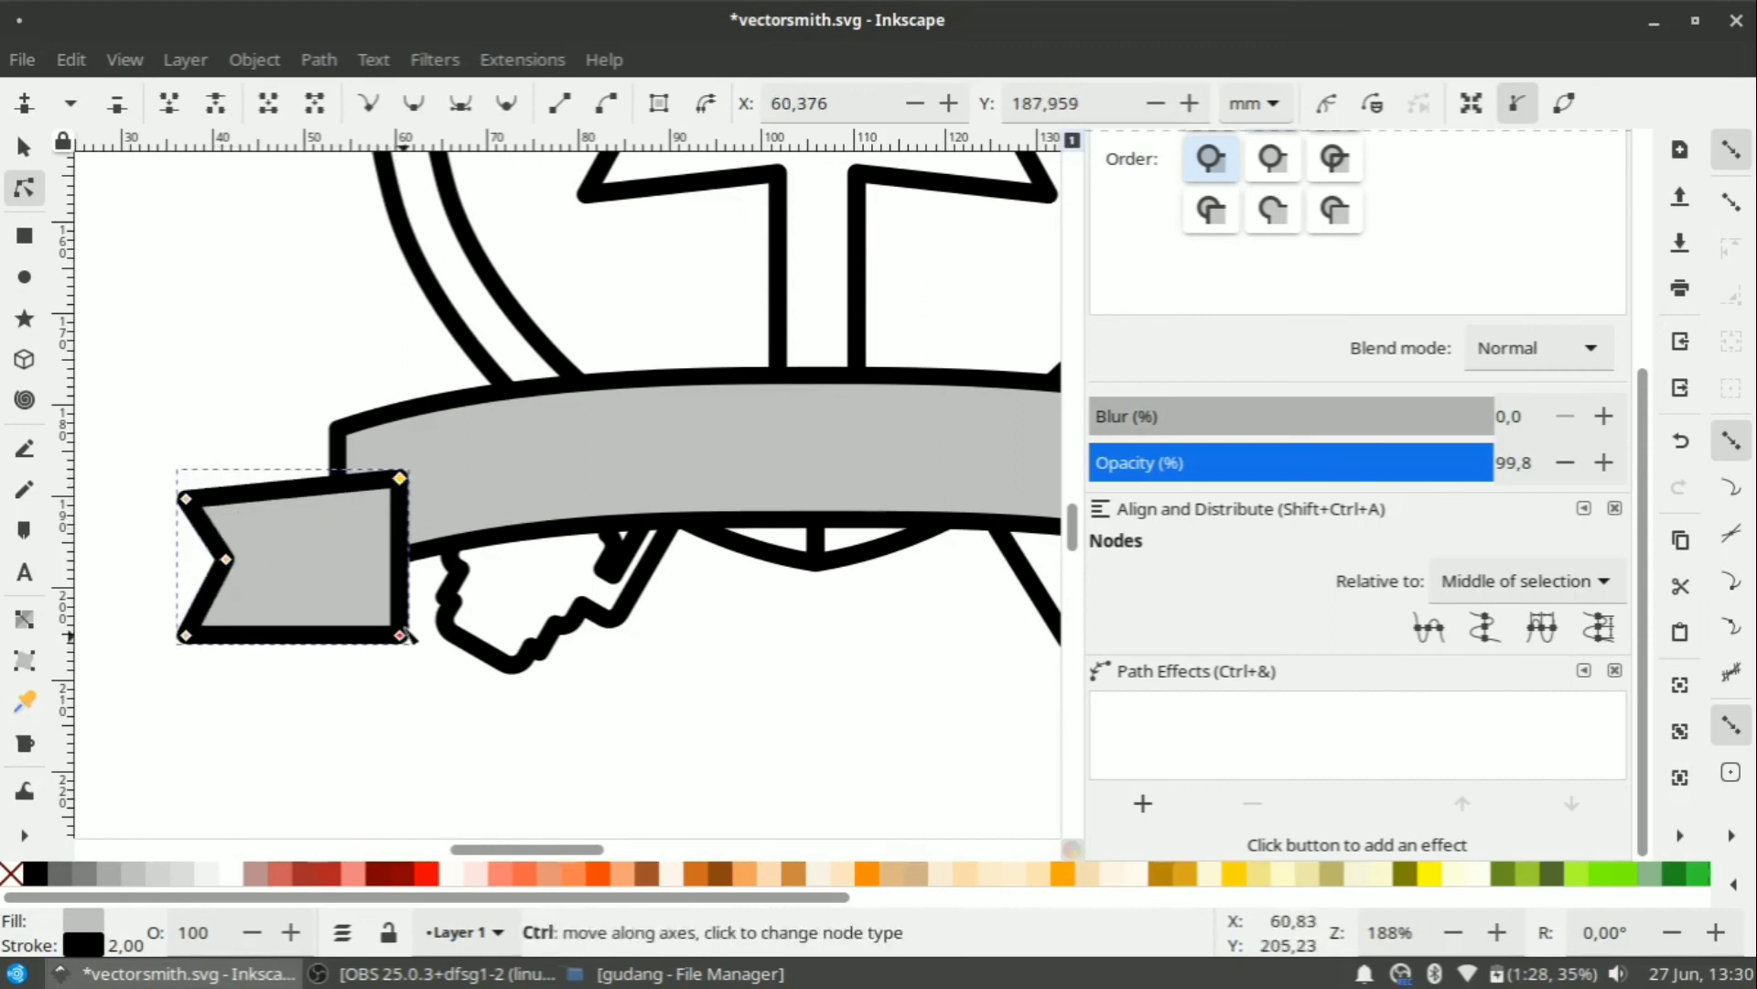
pyautogui.moveTo(401, 637); pyautogui.dragTo(405, 615)
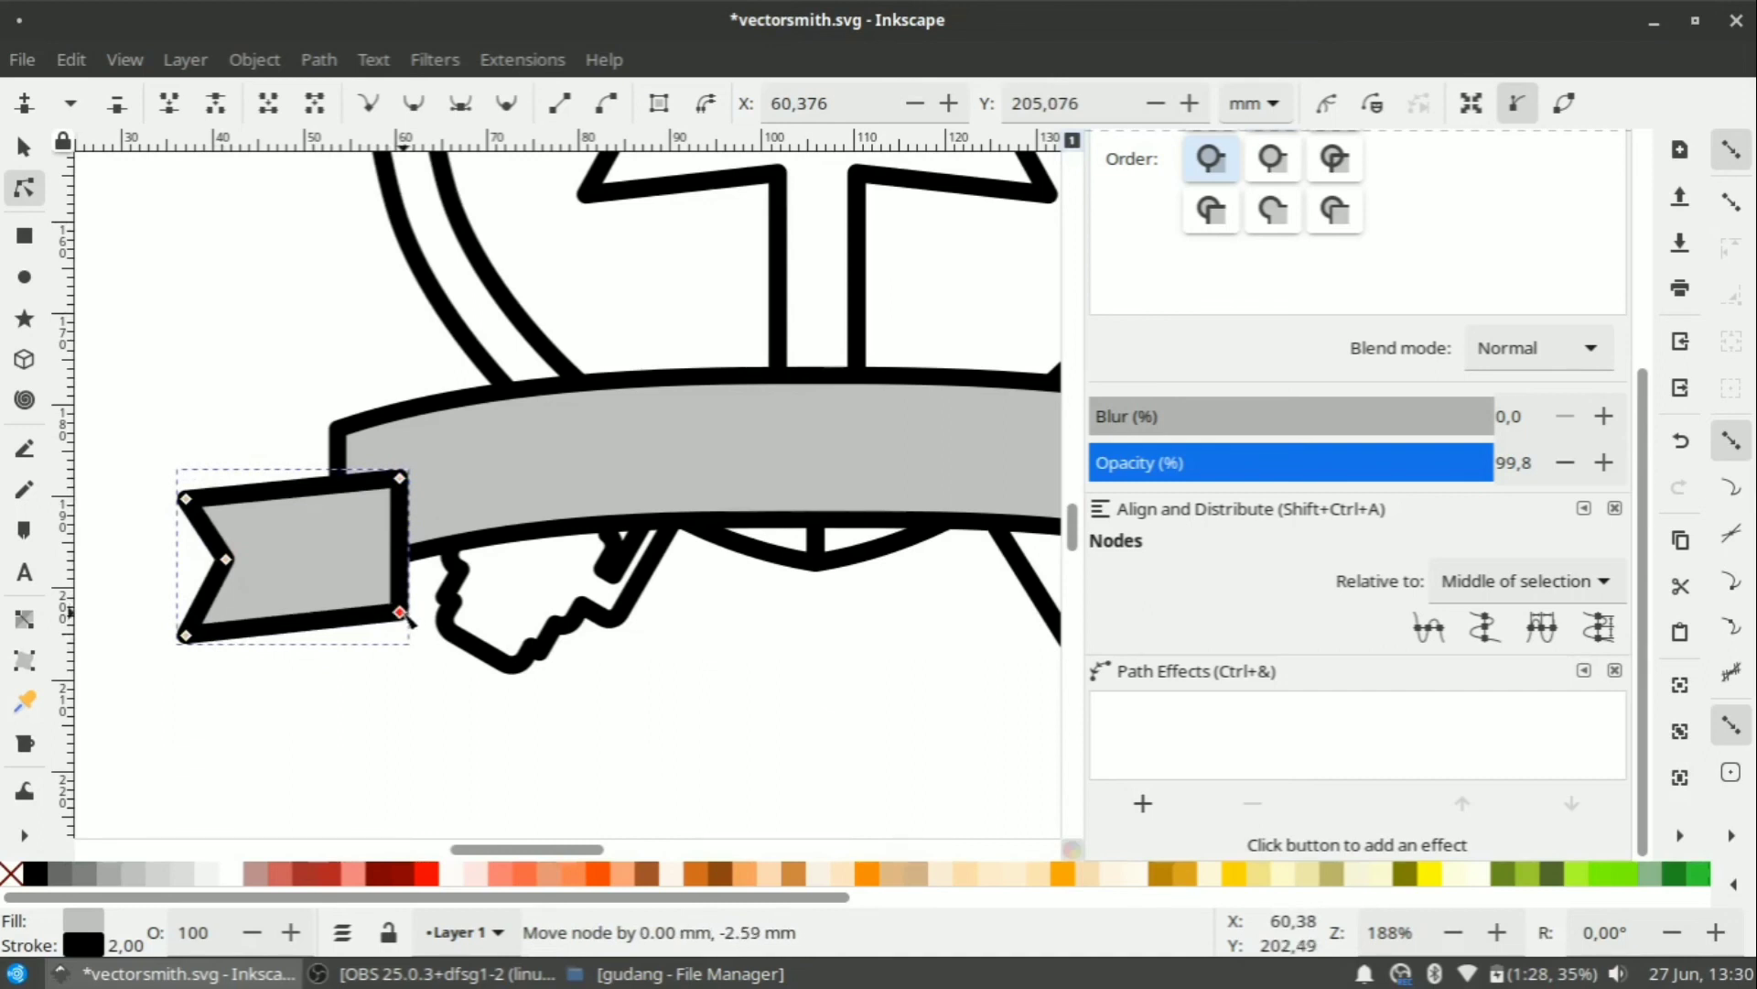
pyautogui.moveTo(403, 612); pyautogui.dragTo(403, 611)
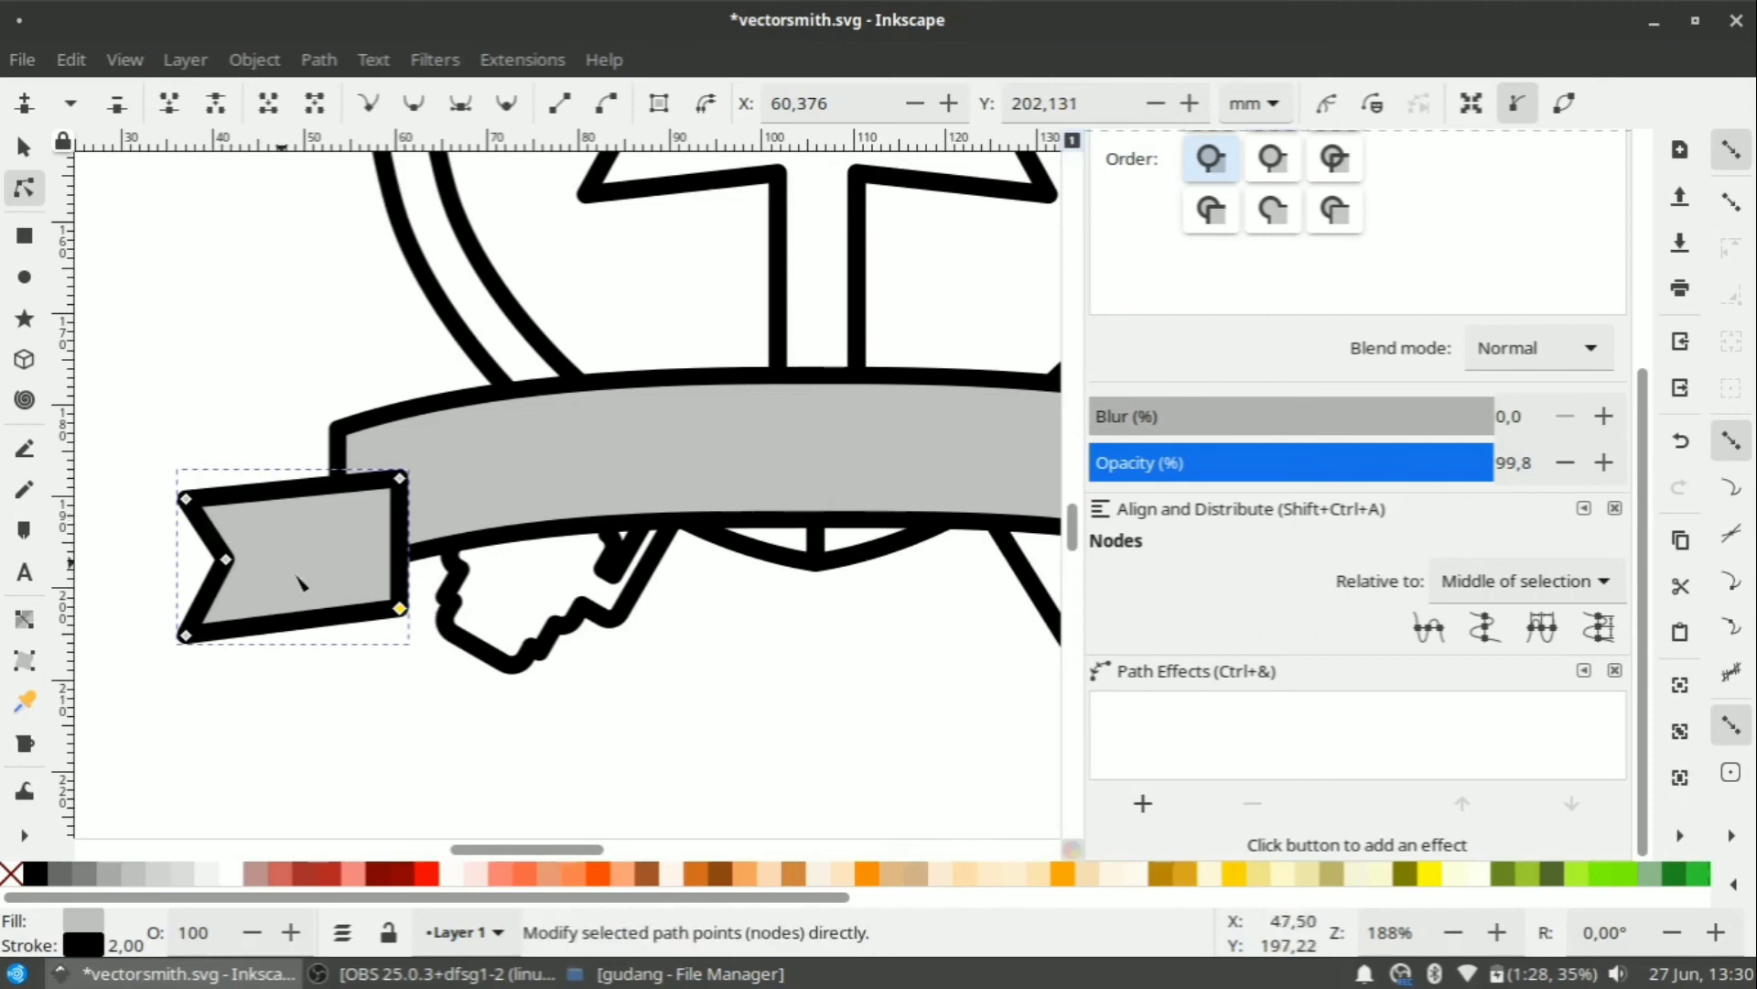
pyautogui.click(25, 147)
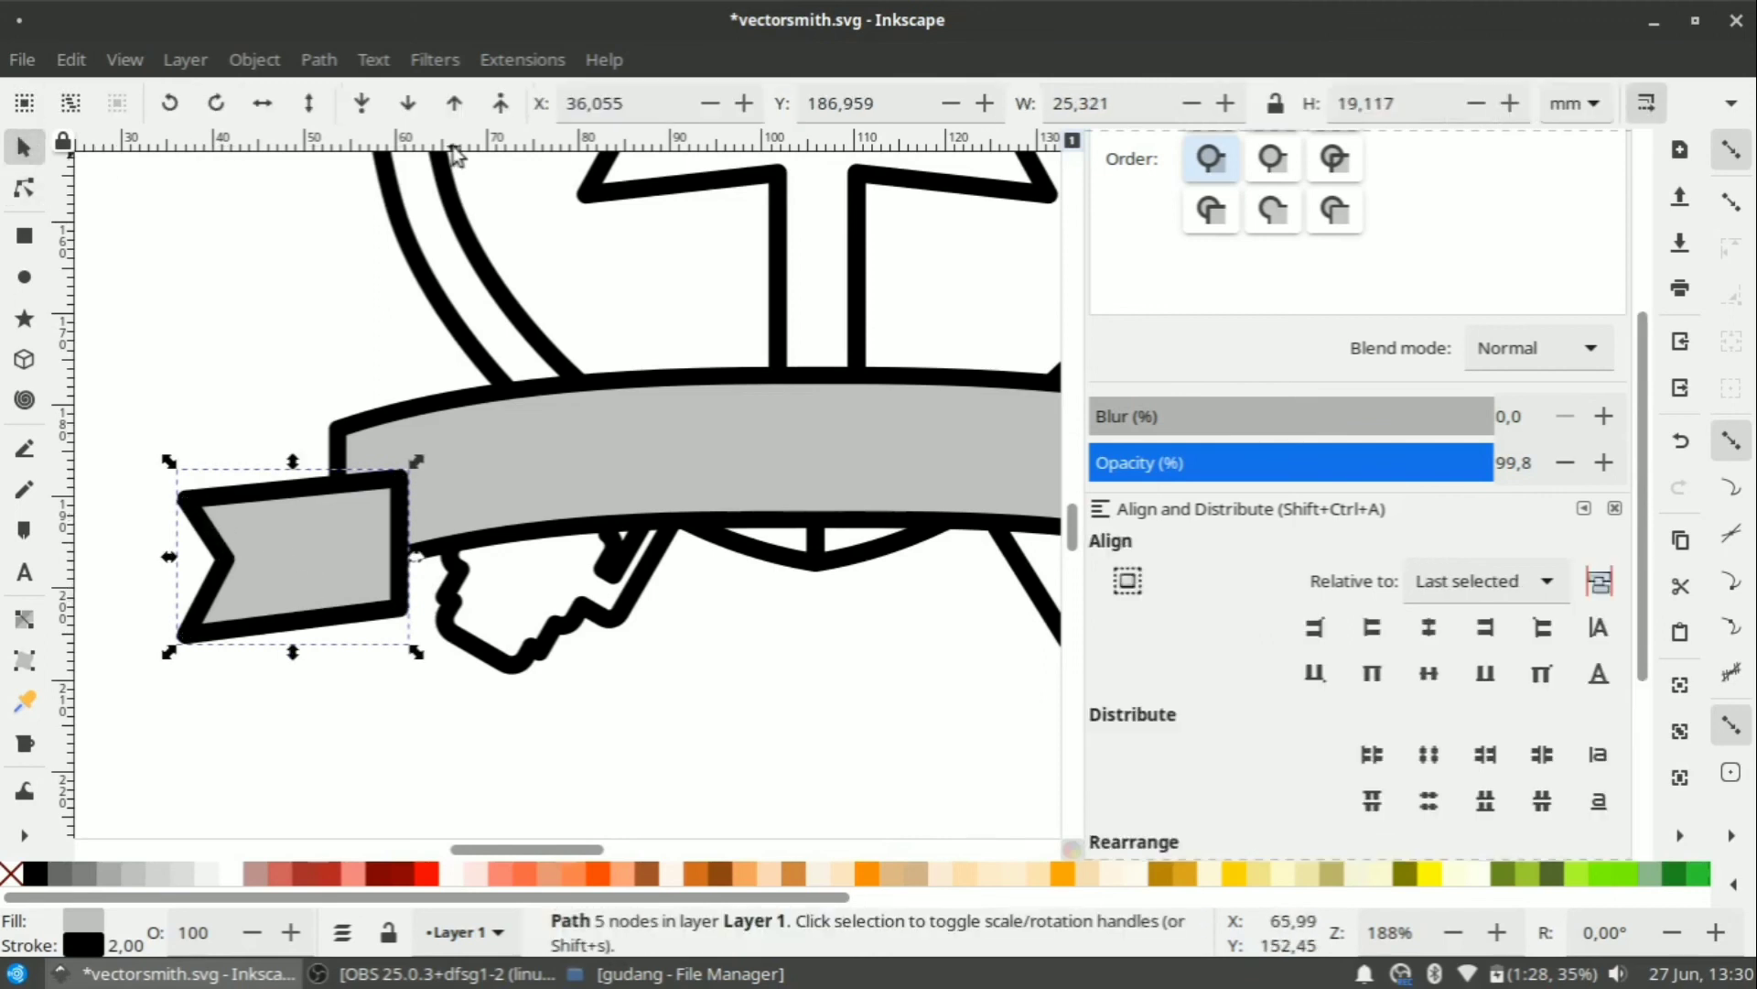
# Lower the notched grey tail behind the banner's left end, then reselect the tail.
pyautogui.click(363, 103)
pyautogui.click(165, 377)
pyautogui.scroll(-3, 255, 397)
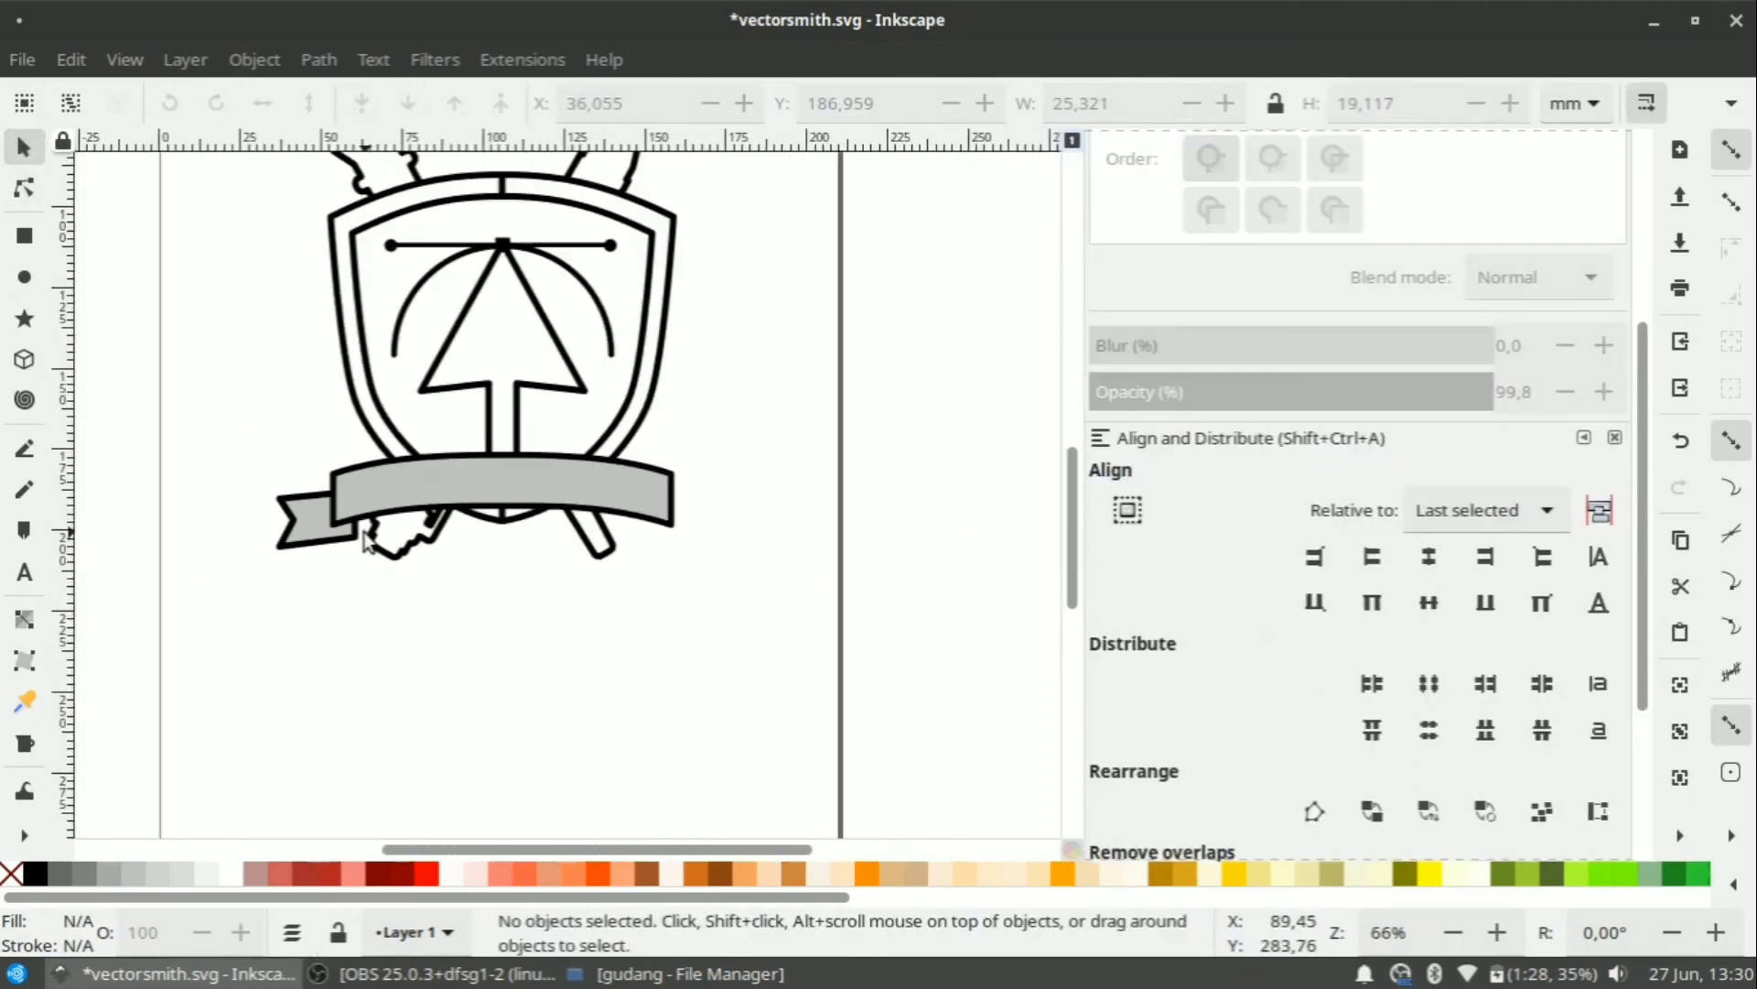
pyautogui.scroll(5, 494, 575)
pyautogui.scroll(-6, 494, 572)
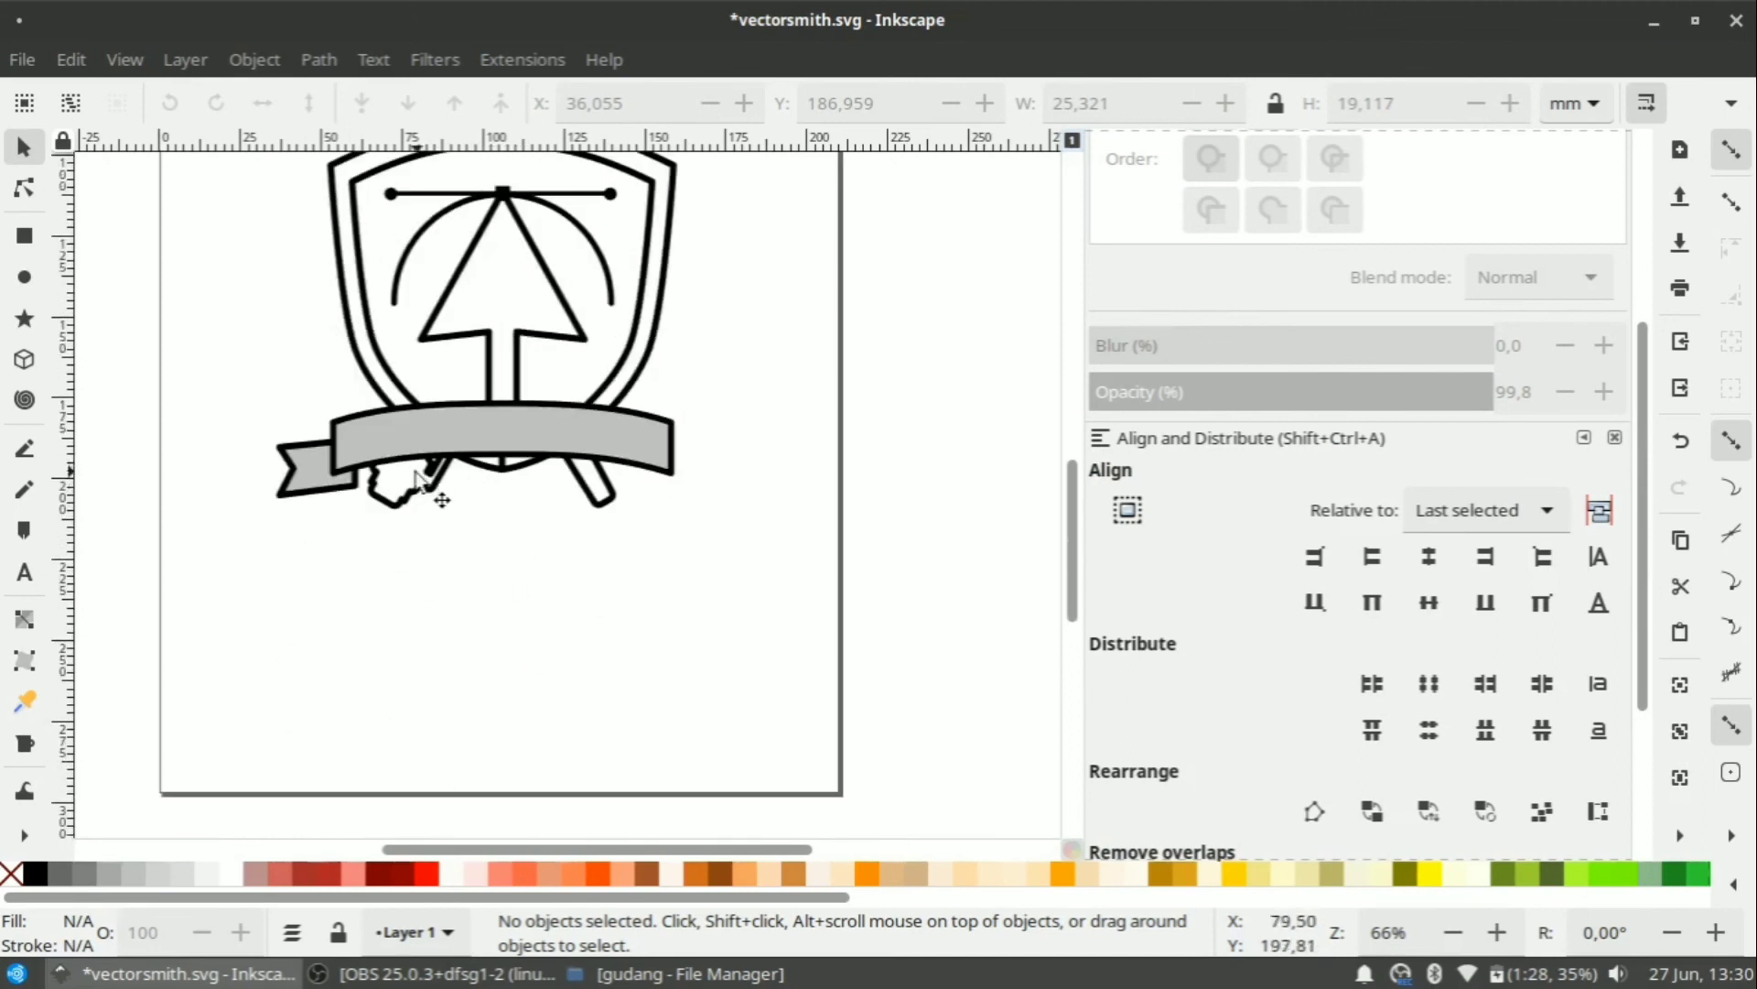
pyautogui.scroll(5, 322, 469)
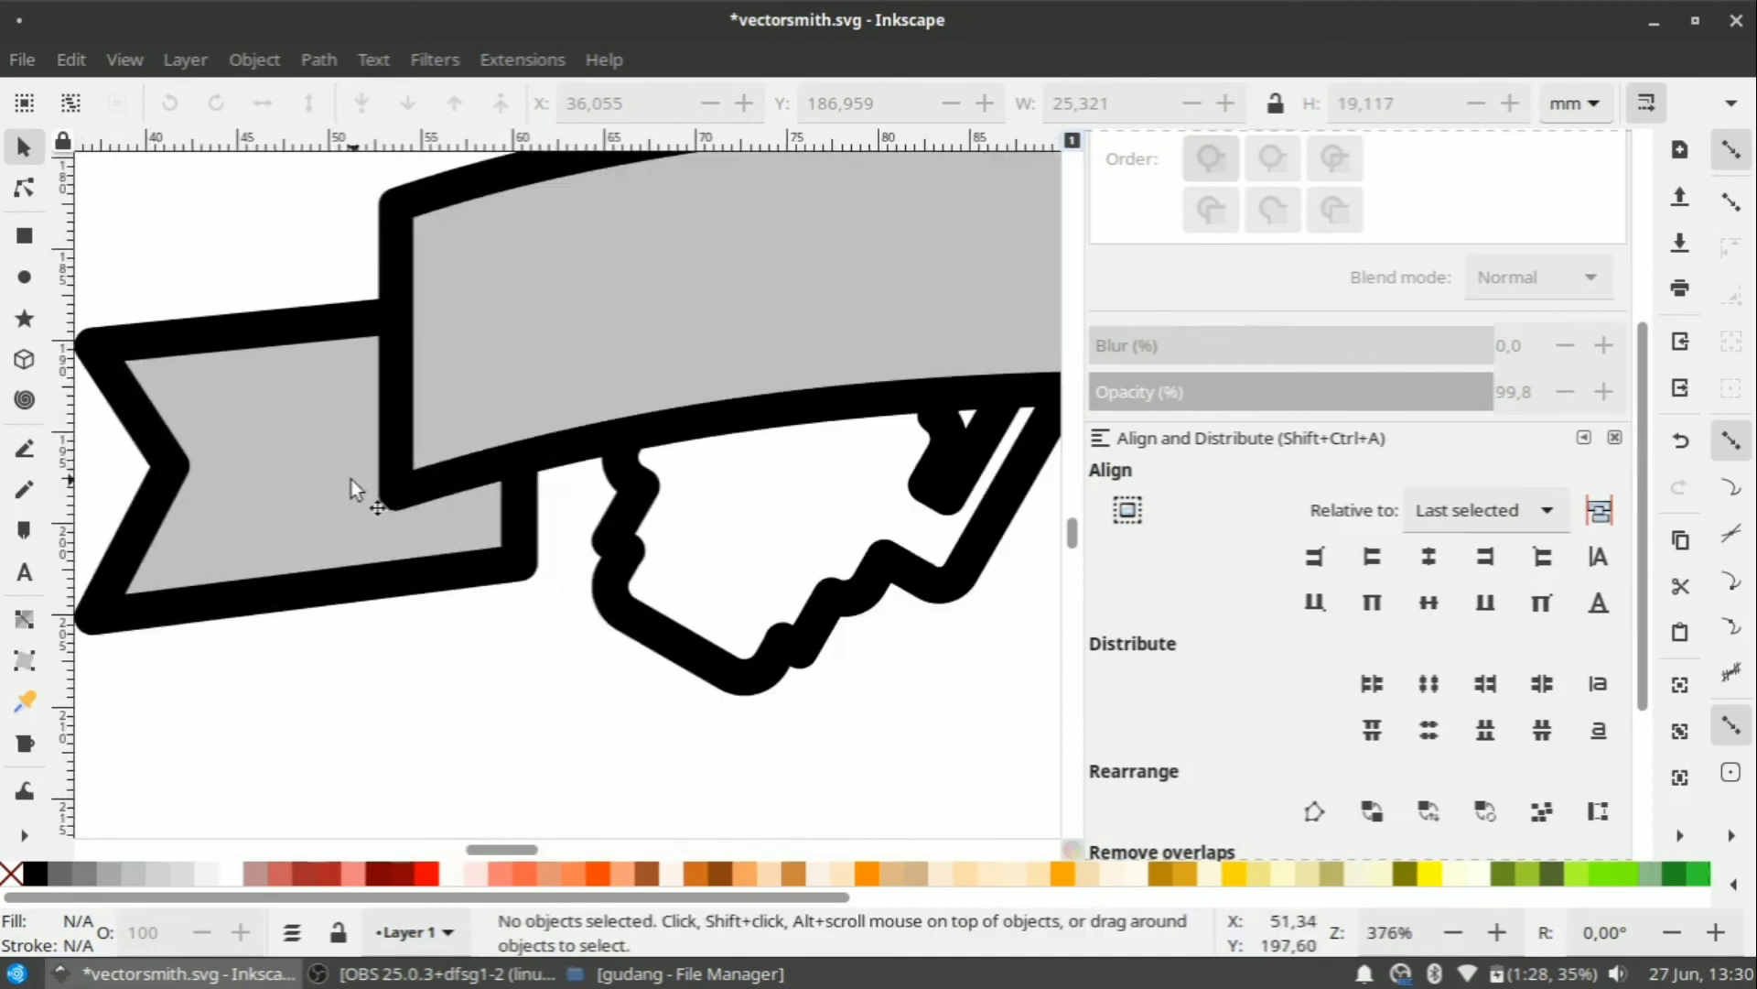
pyautogui.click(419, 471)
pyautogui.click(438, 591)
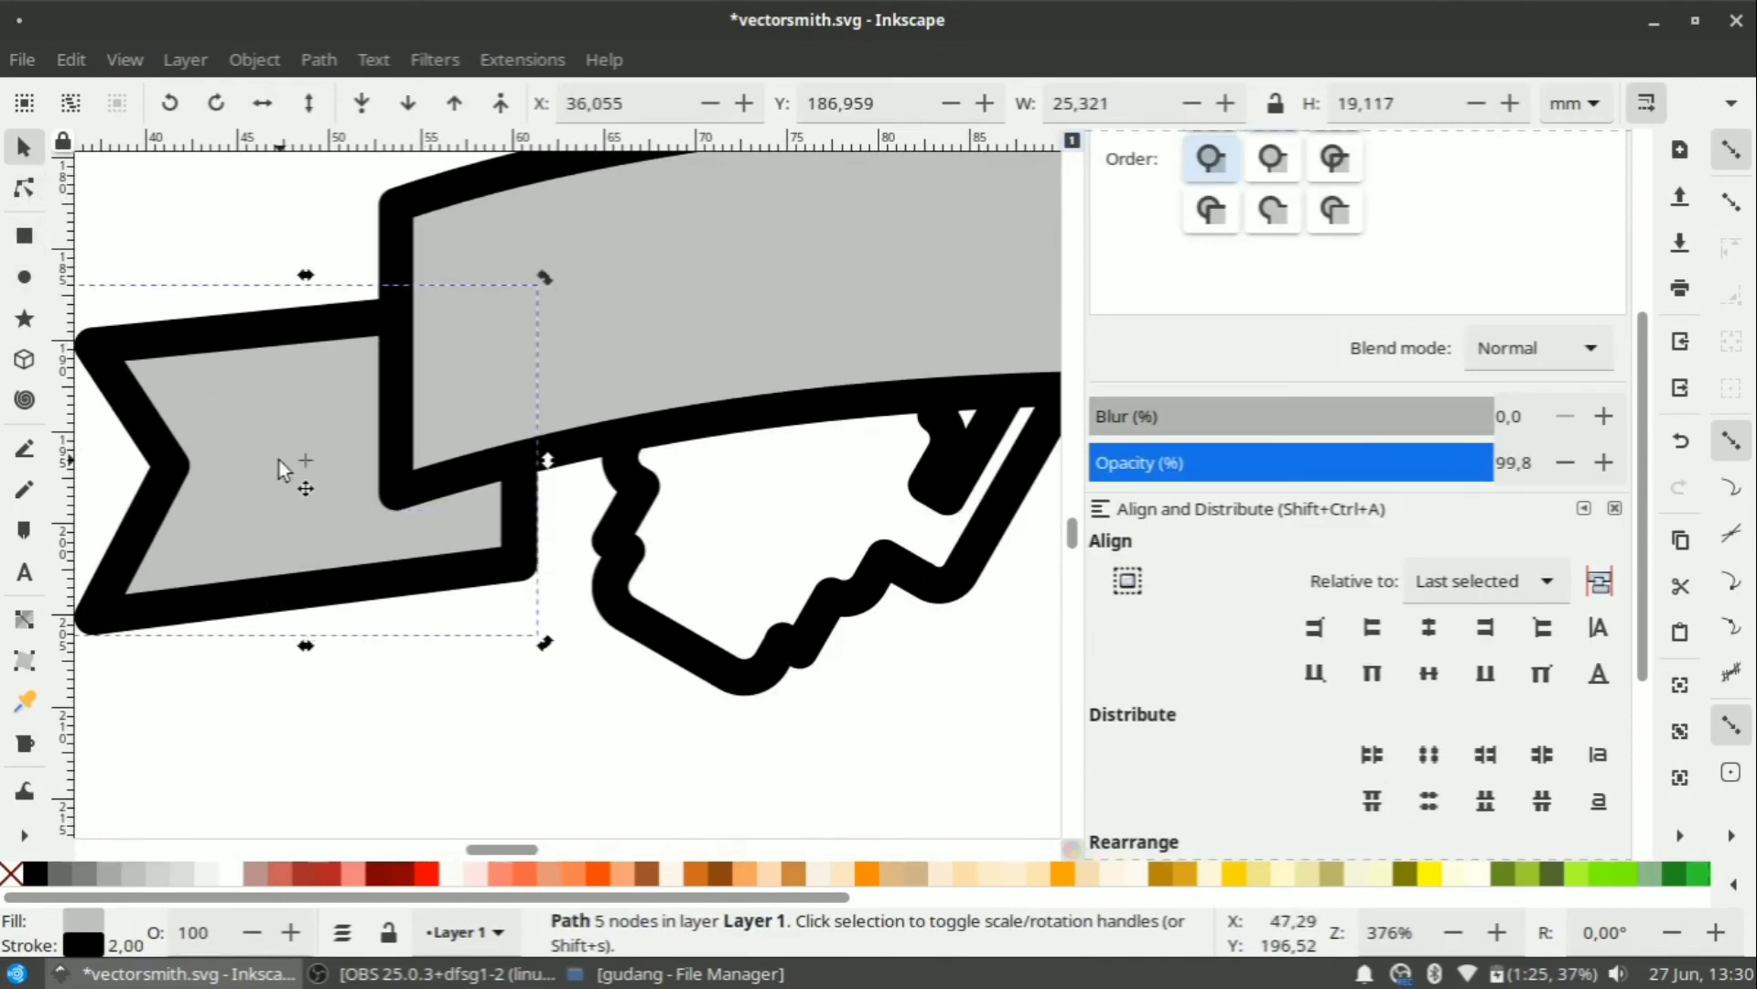
# Draw a closed triangular fold shape where the left tail meets the banner.
pyautogui.click(24, 448)
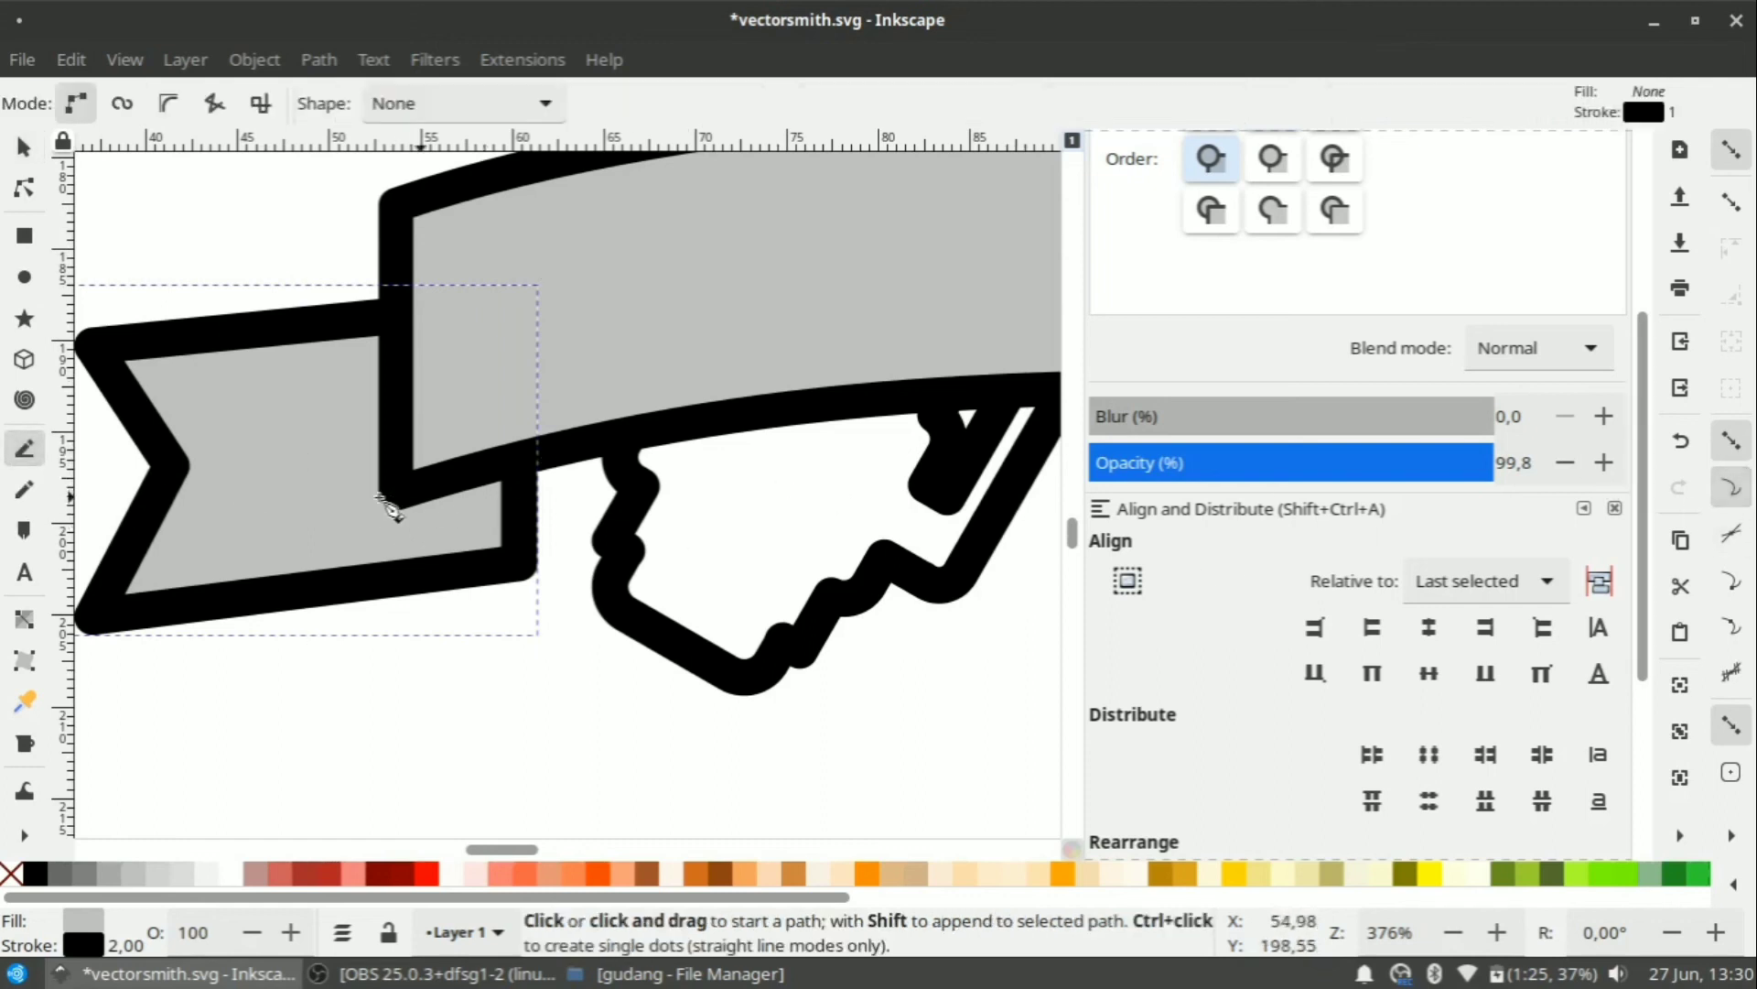
pyautogui.click(403, 492)
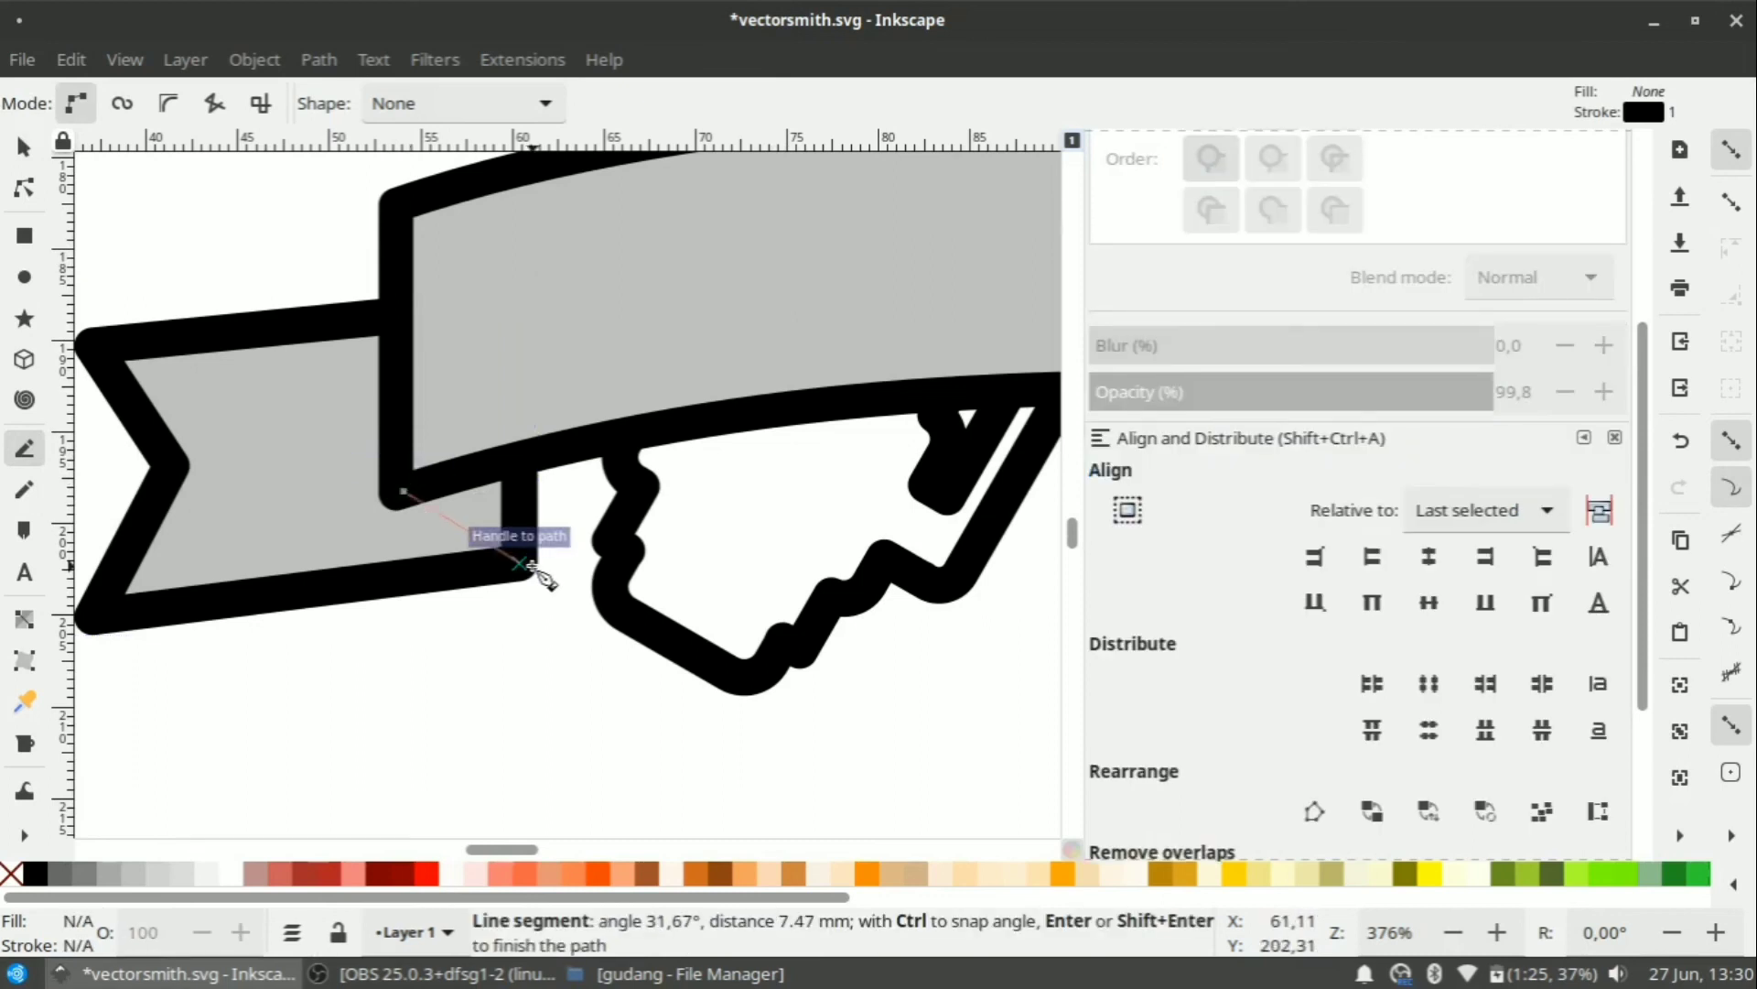
pyautogui.click(519, 560)
pyautogui.click(519, 462)
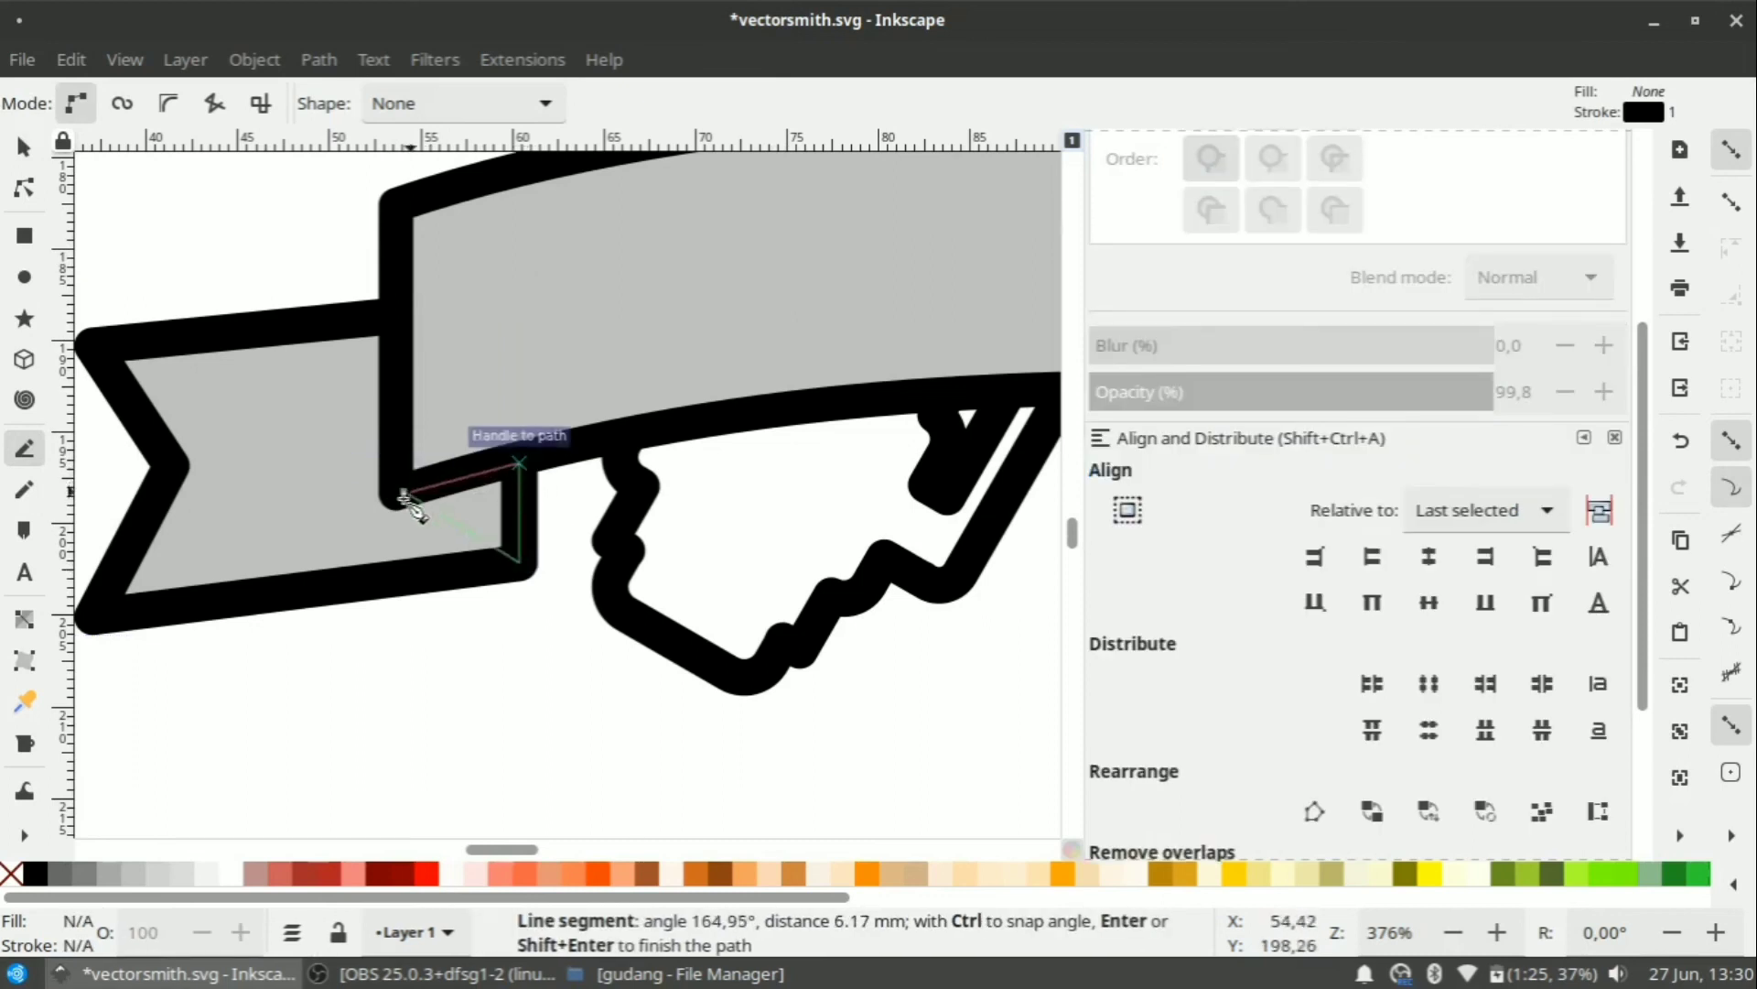
pyautogui.click(403, 495)
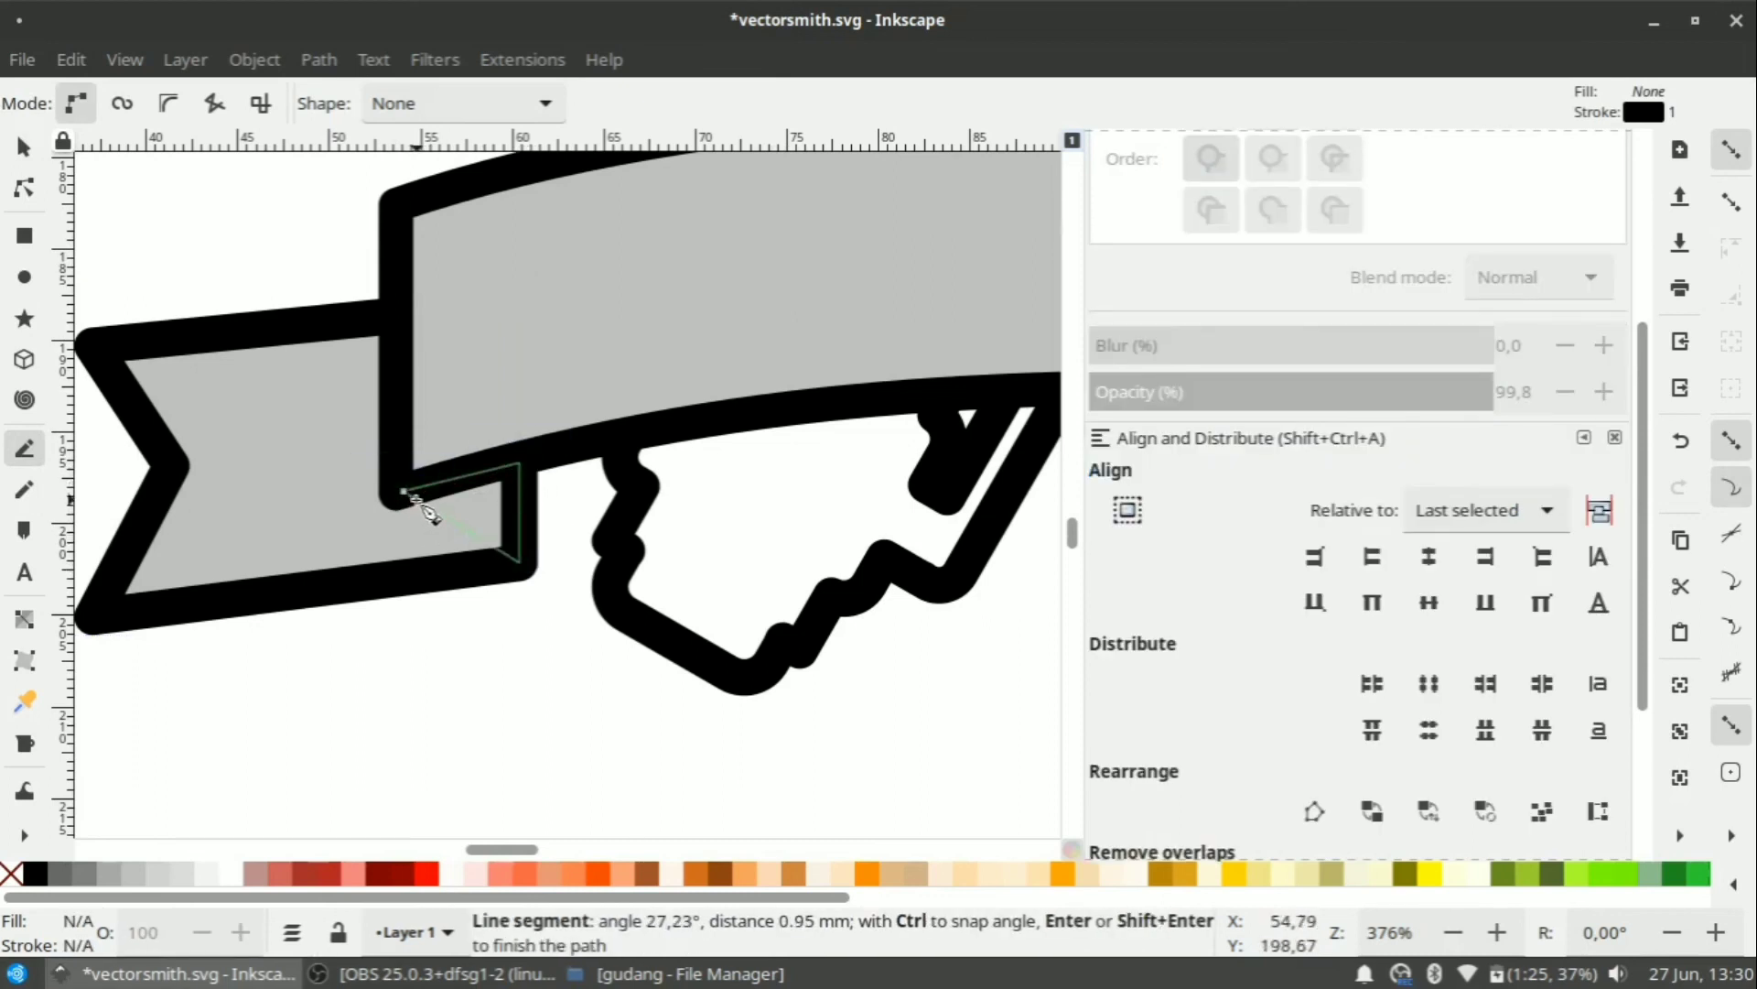
pyautogui.press('BackSpace')
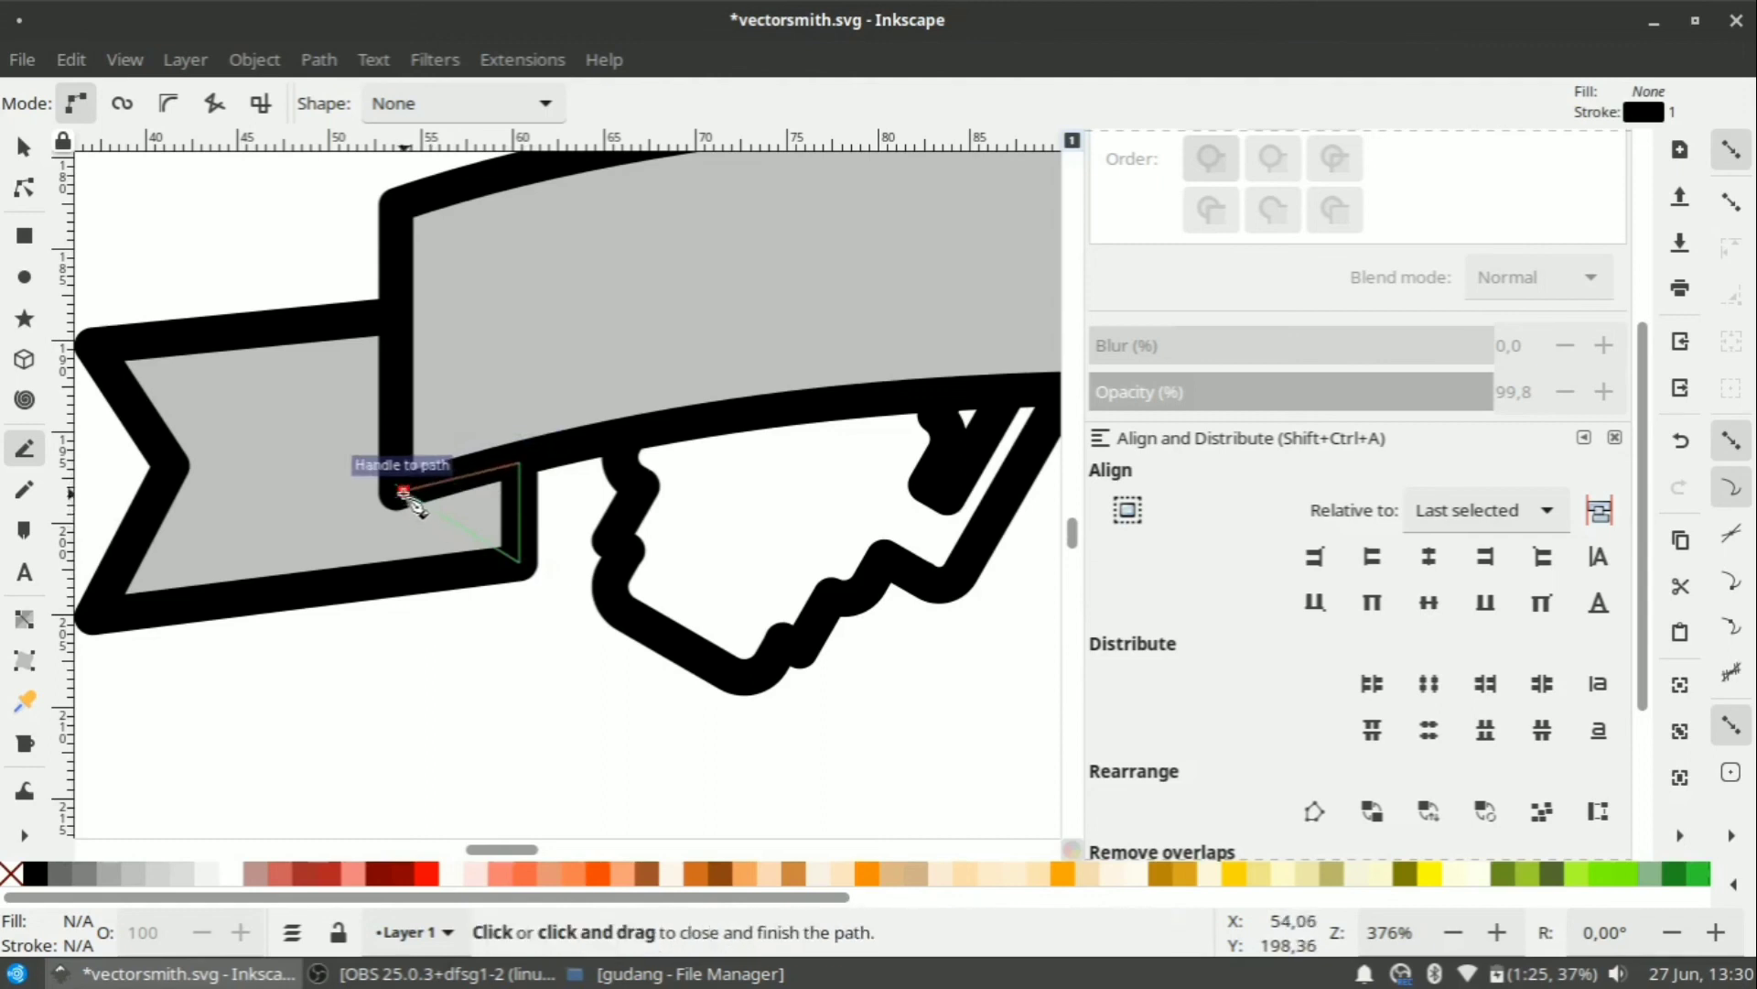
pyautogui.click(404, 491)
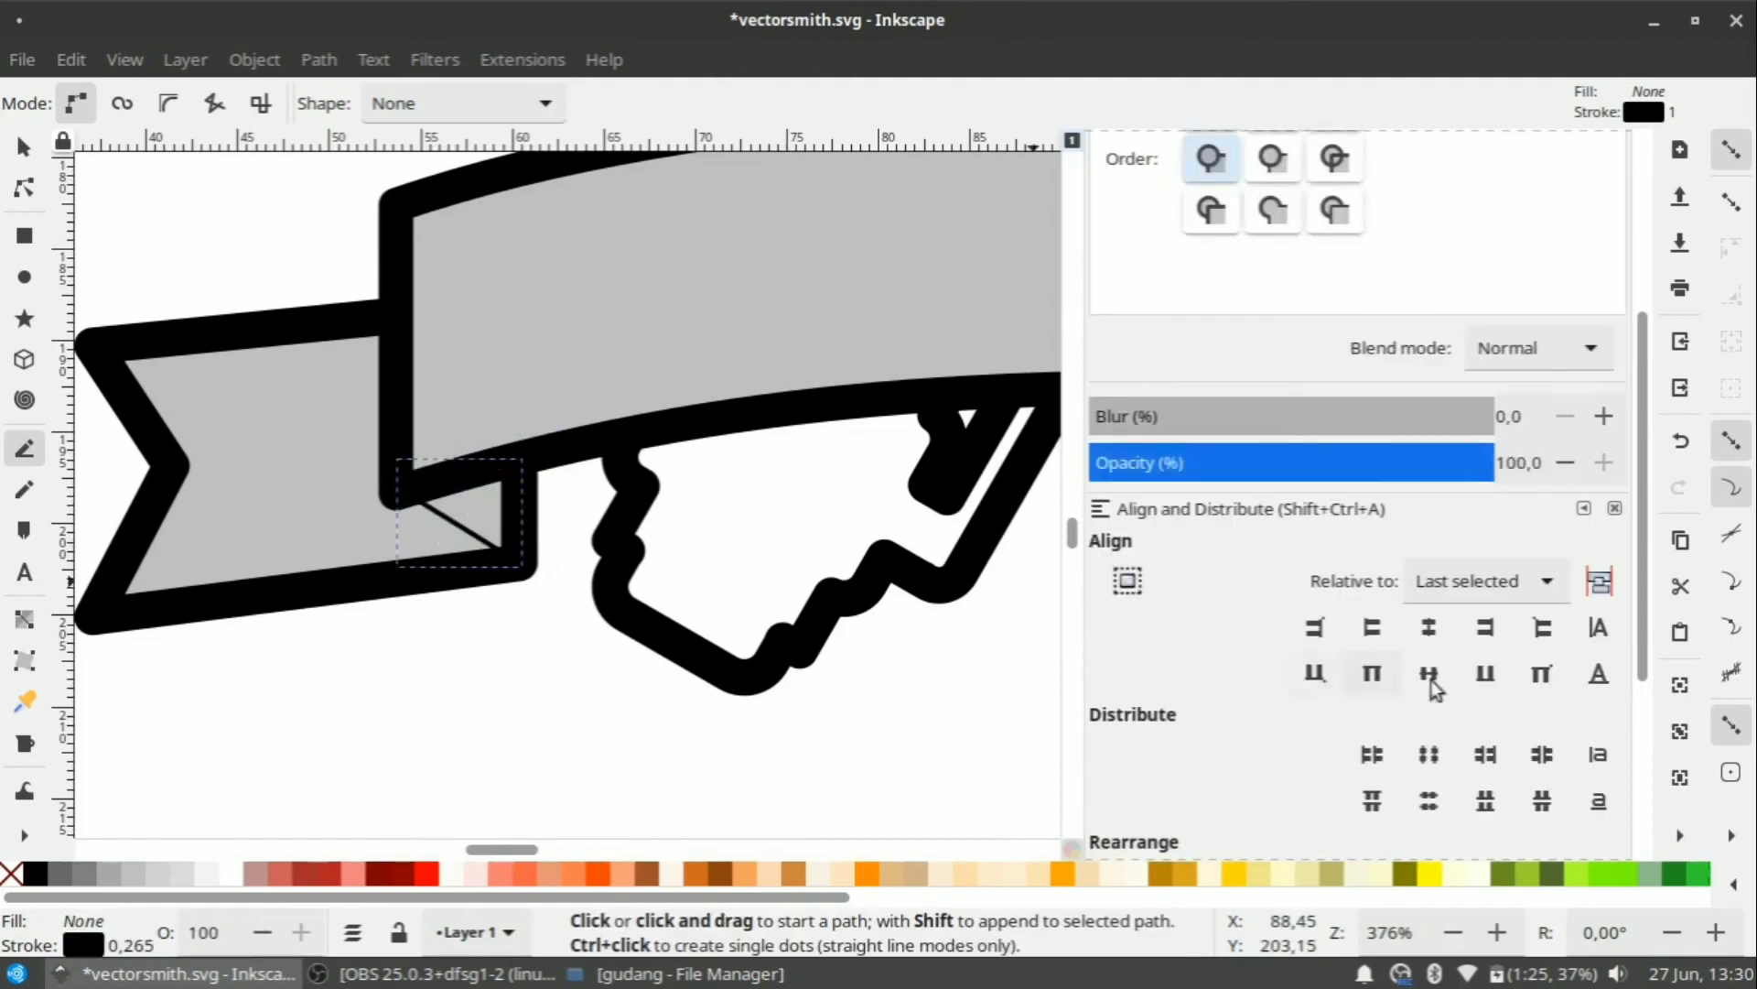
# Give the fold a 2 mm stroke with round cap and round join.
pyautogui.scroll(5, 1655, 560)
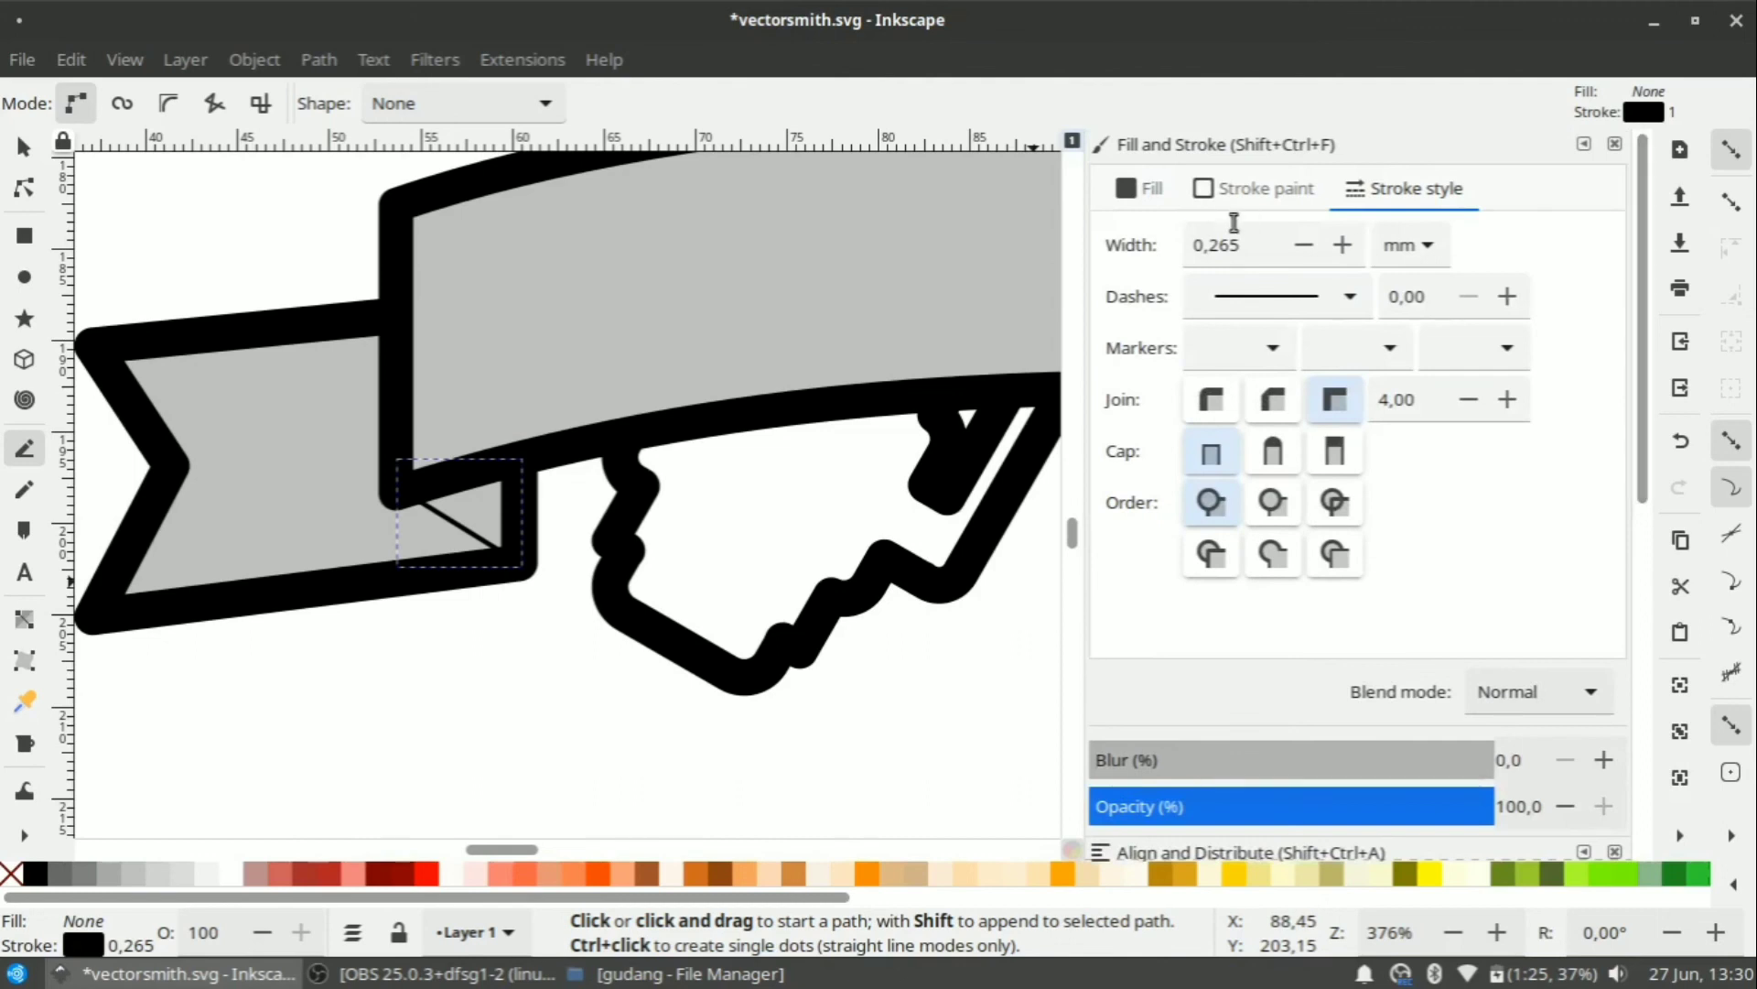
pyautogui.write('2')
pyautogui.press('Return')
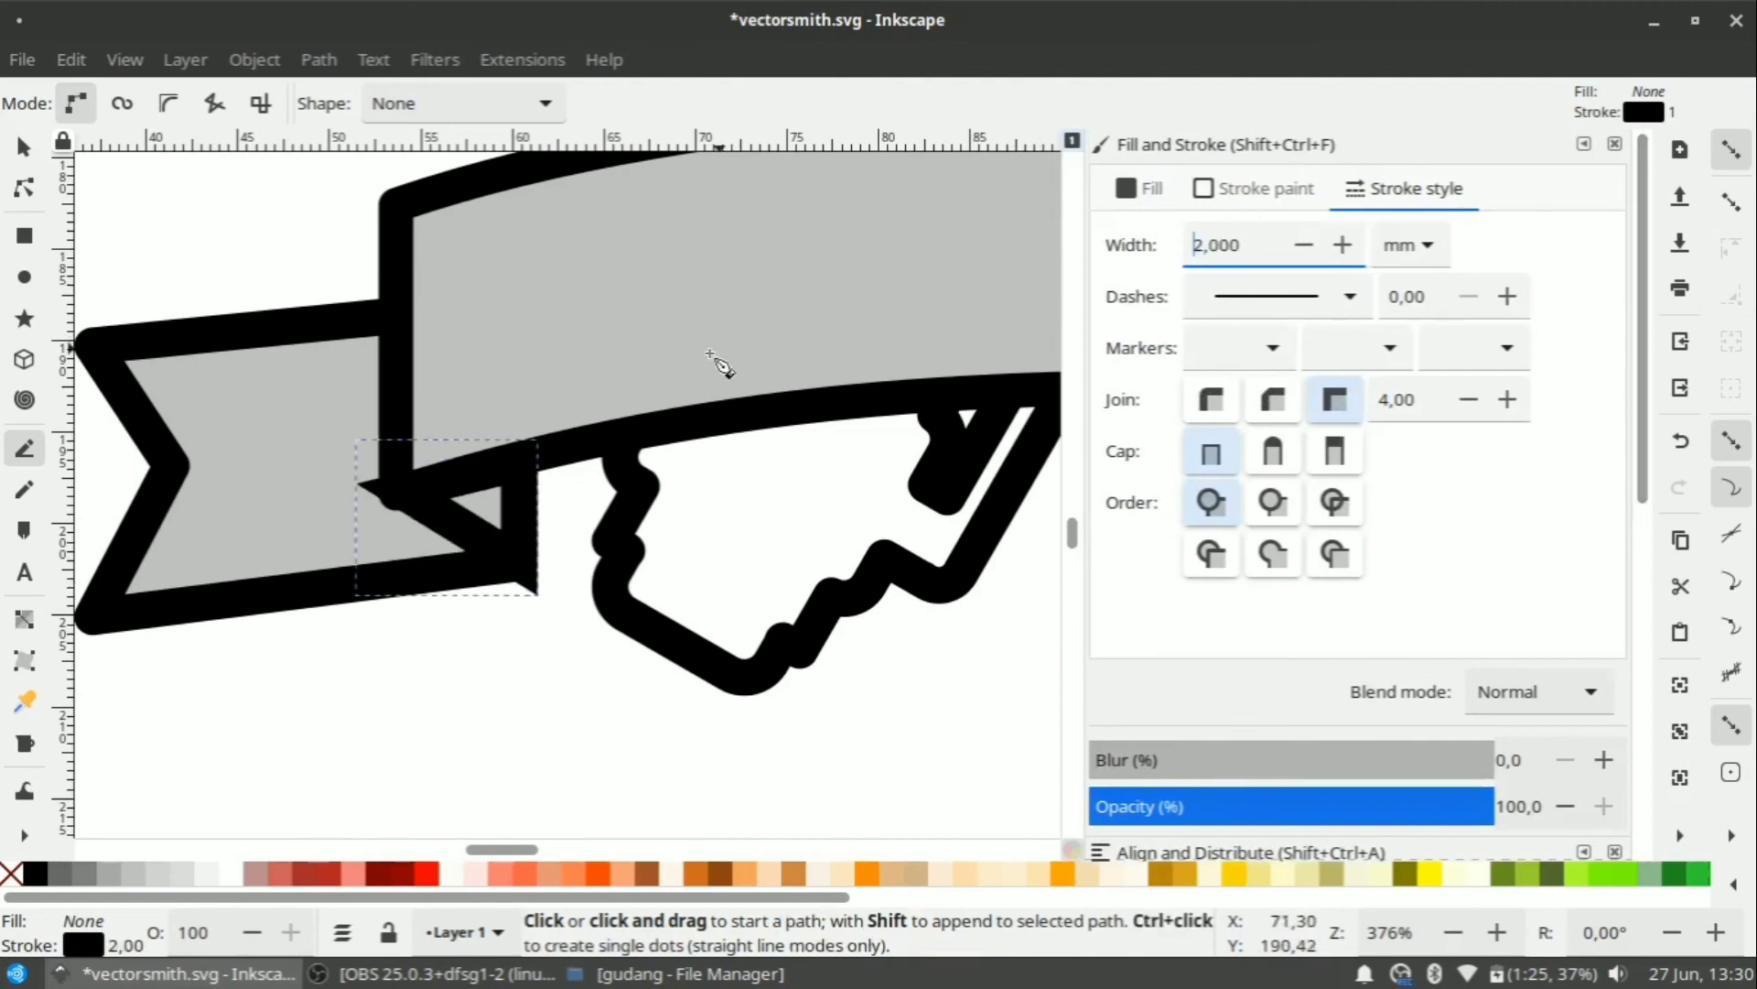
pyautogui.click(1274, 455)
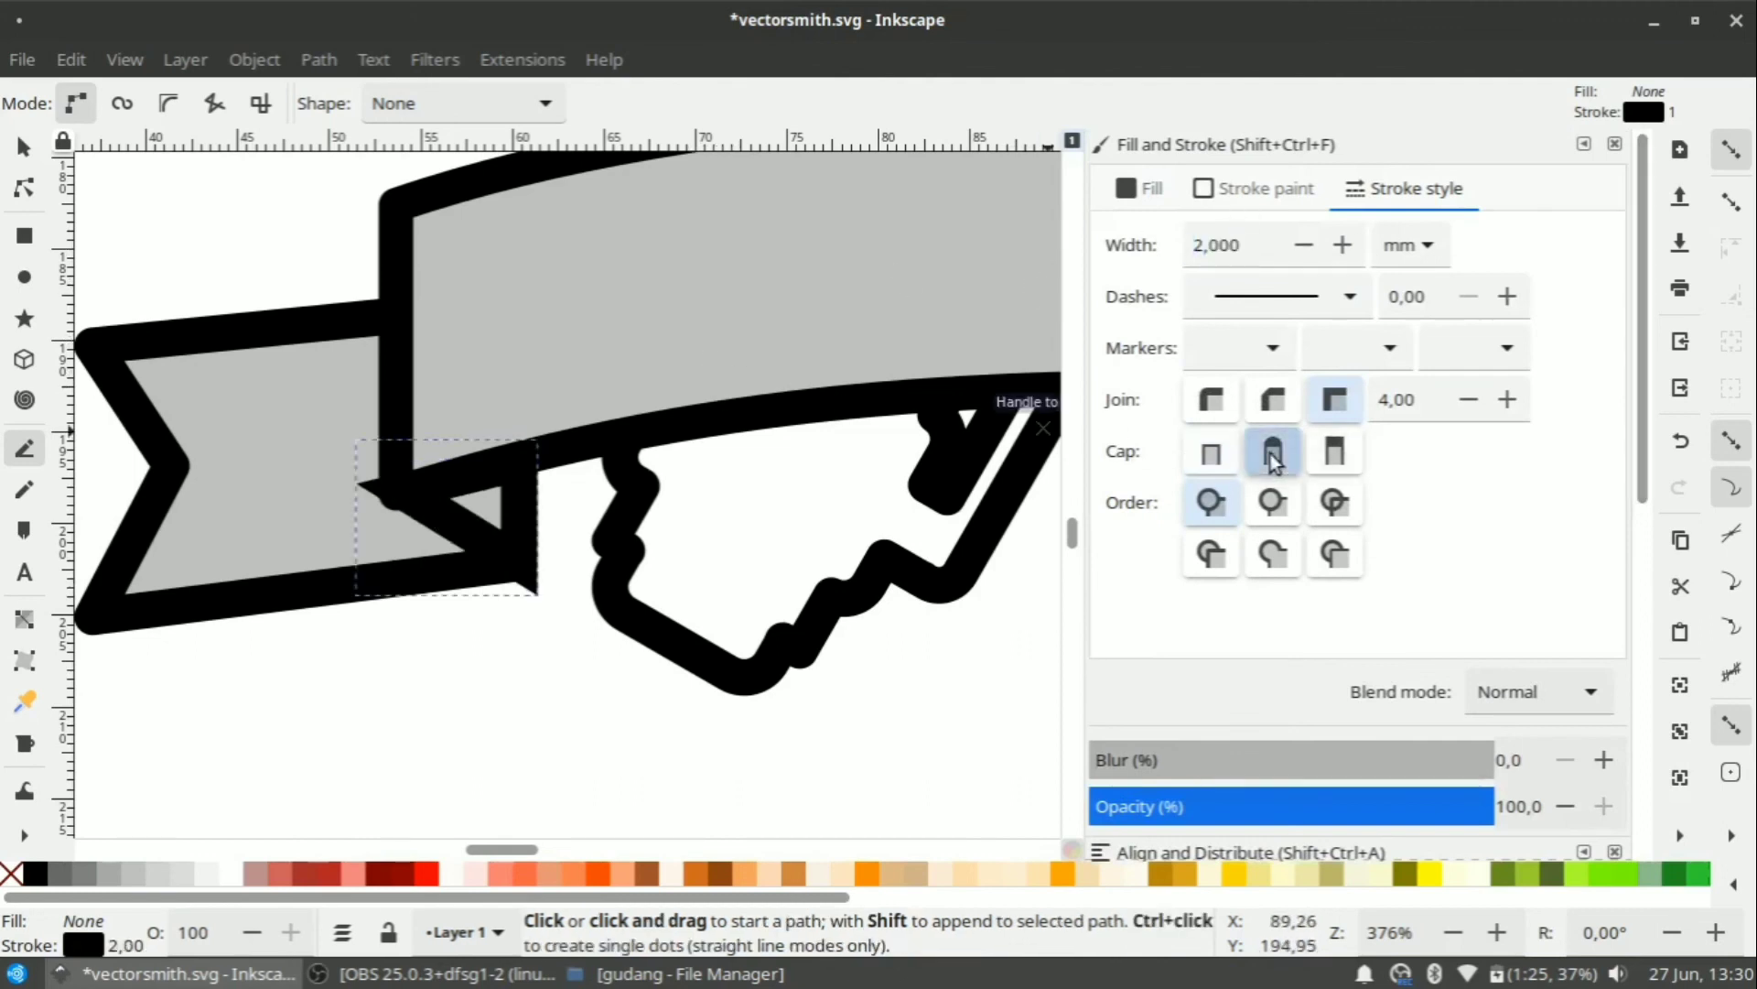
pyautogui.click(1223, 400)
pyautogui.scroll(-4, 760, 459)
pyautogui.scroll(2, 675, 439)
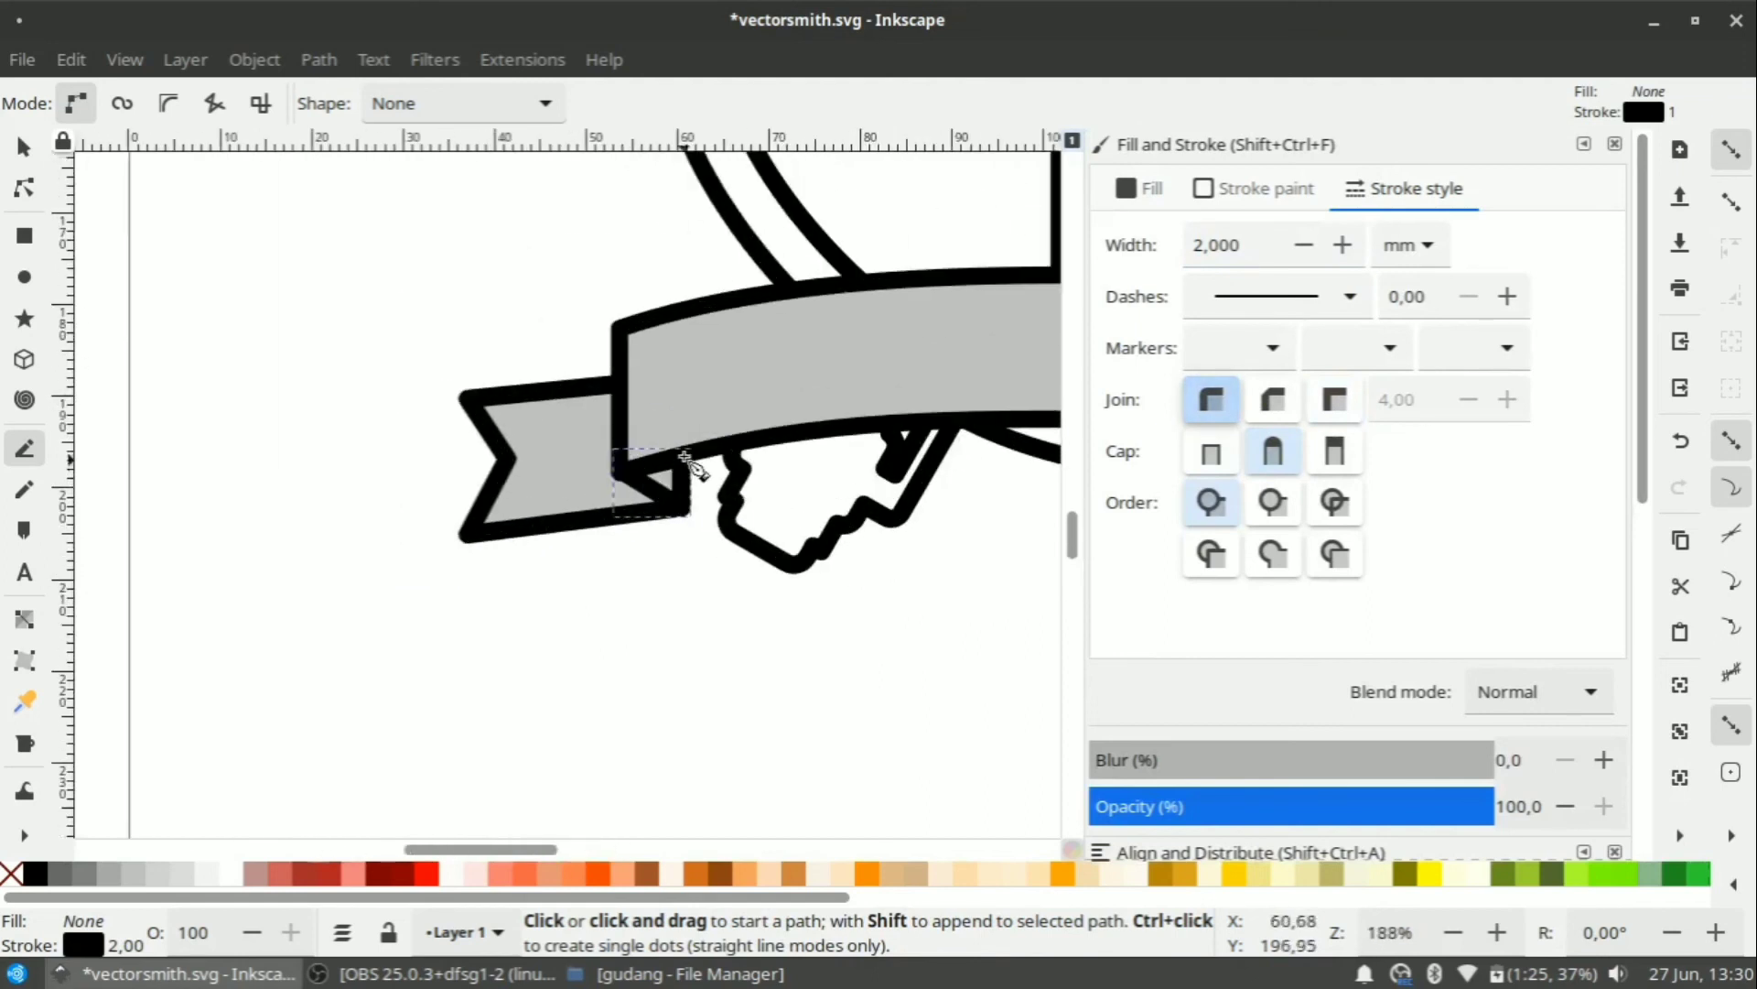
# Select the left ribbon end and its fold, and duplicate them.
pyautogui.click(25, 149)
pyautogui.click(319, 540)
pyautogui.scroll(-3, 319, 535)
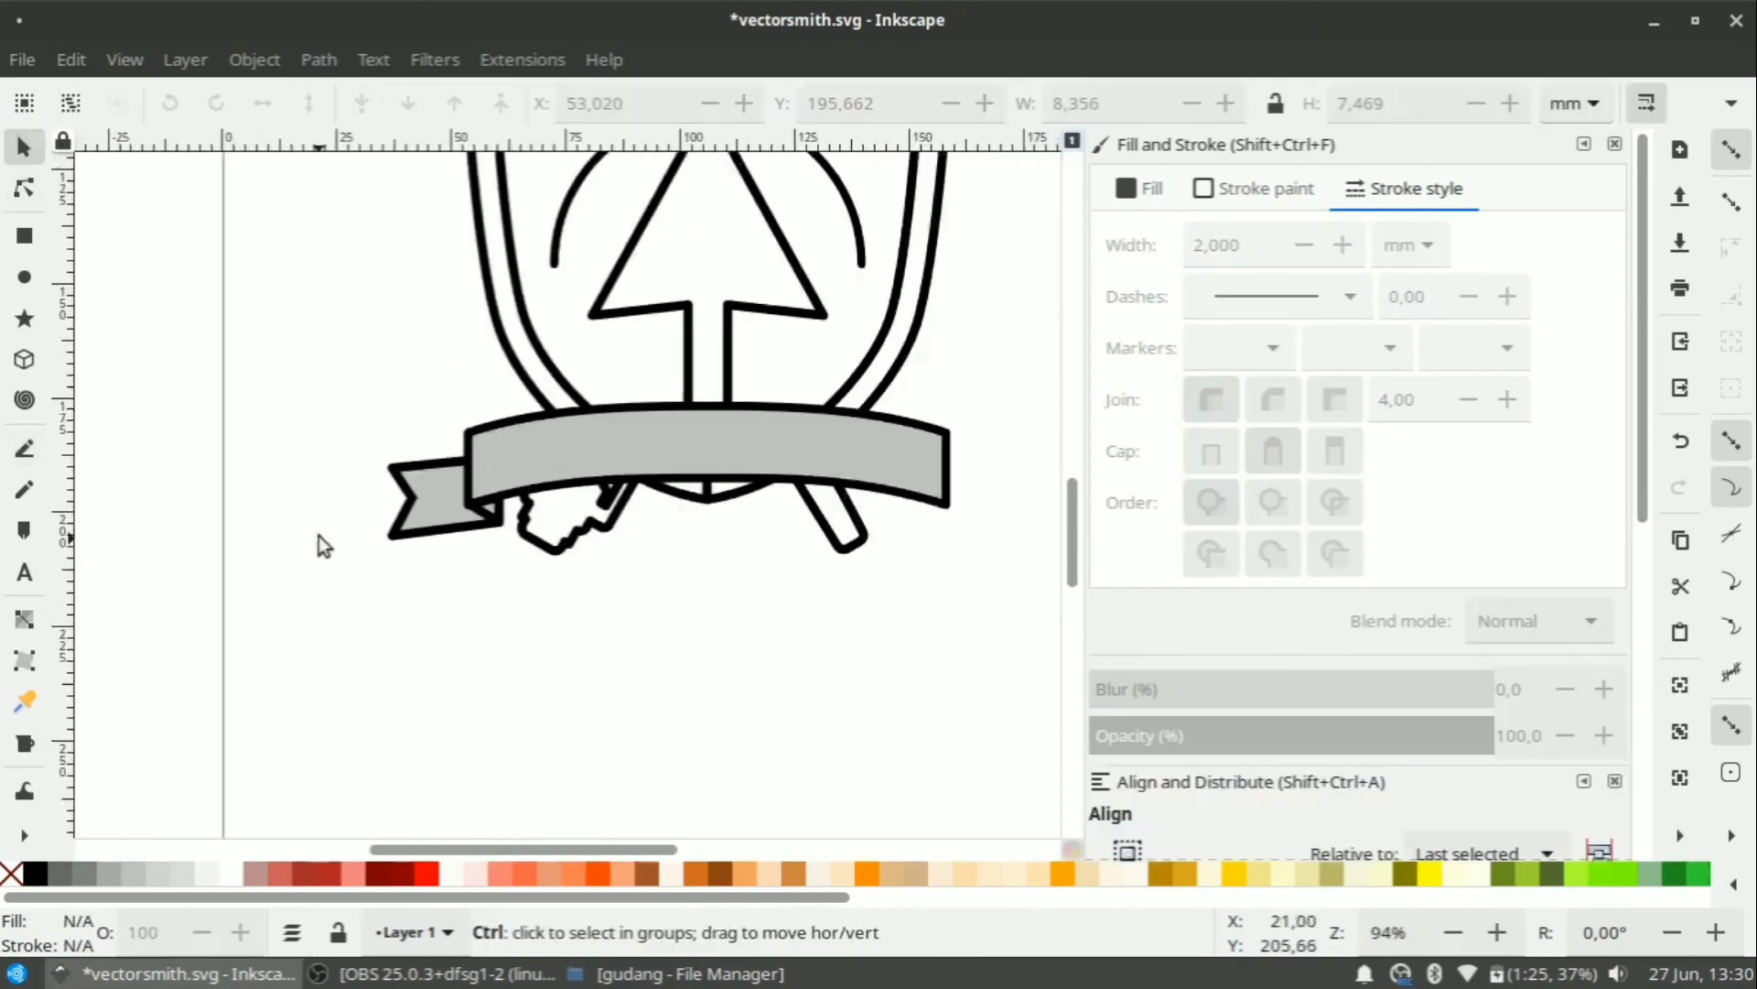
pyautogui.scroll(1, 404, 524)
pyautogui.click(465, 529)
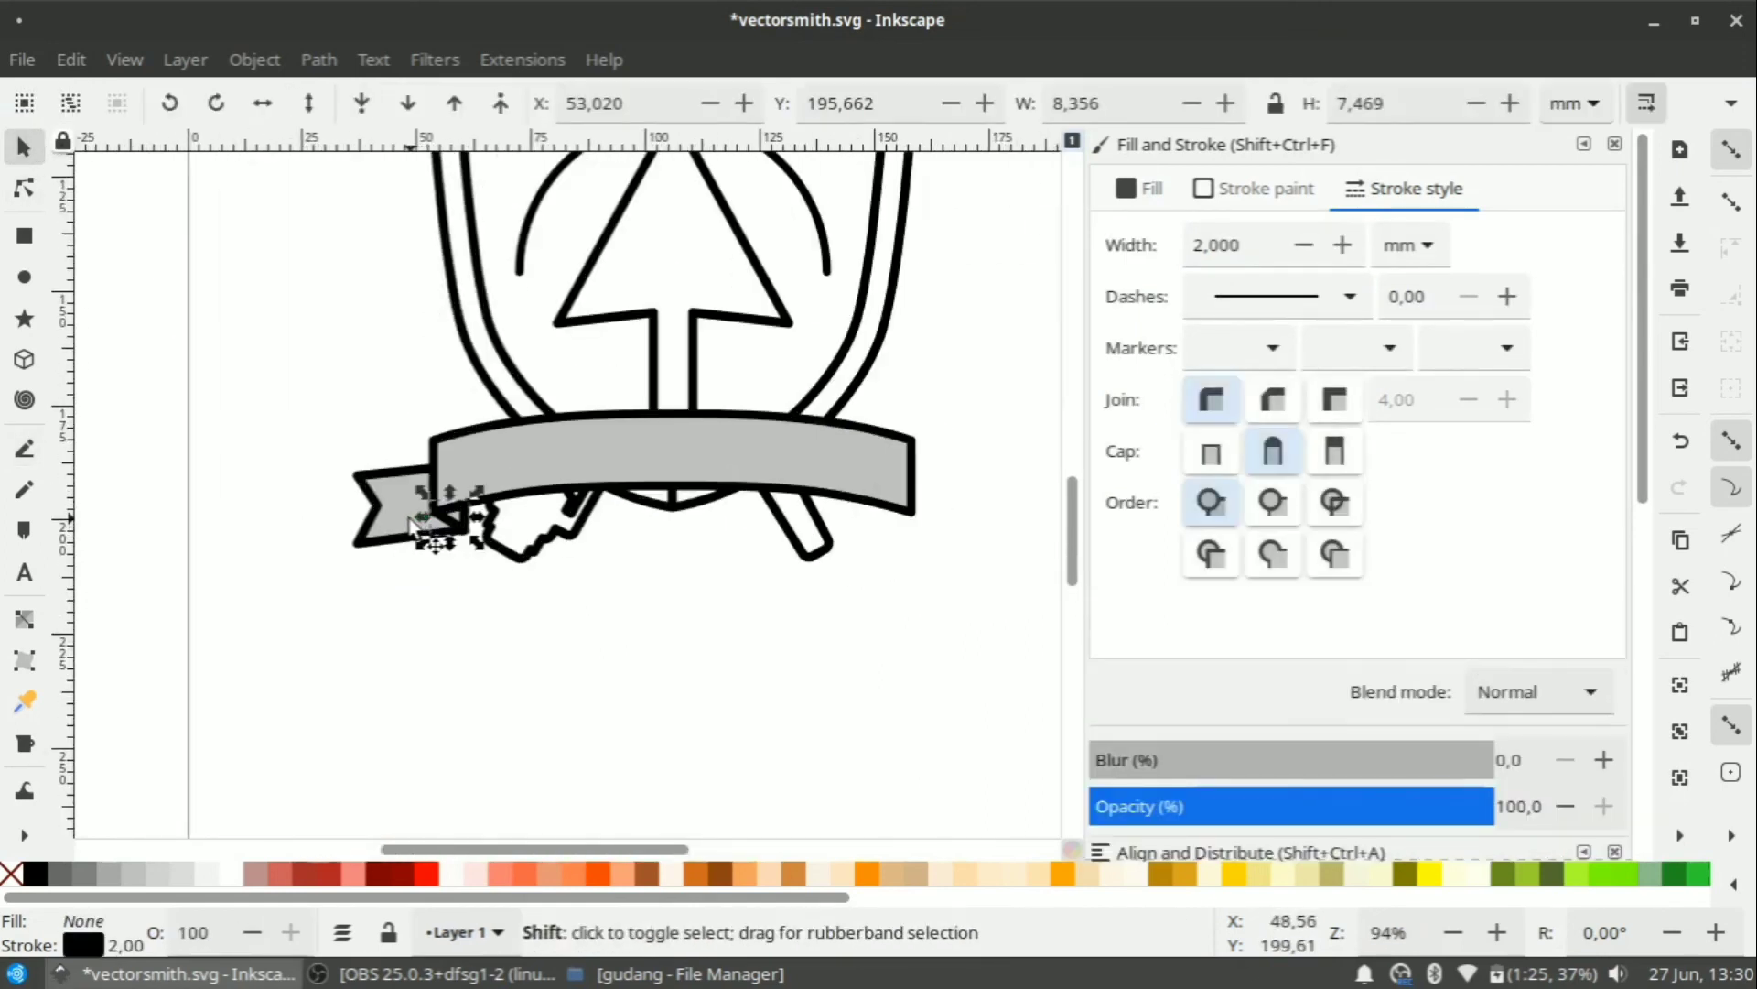
pyautogui.keyDown('shift'); pyautogui.click(412, 526); pyautogui.keyUp('shift')
pyautogui.rightClick(410, 524)
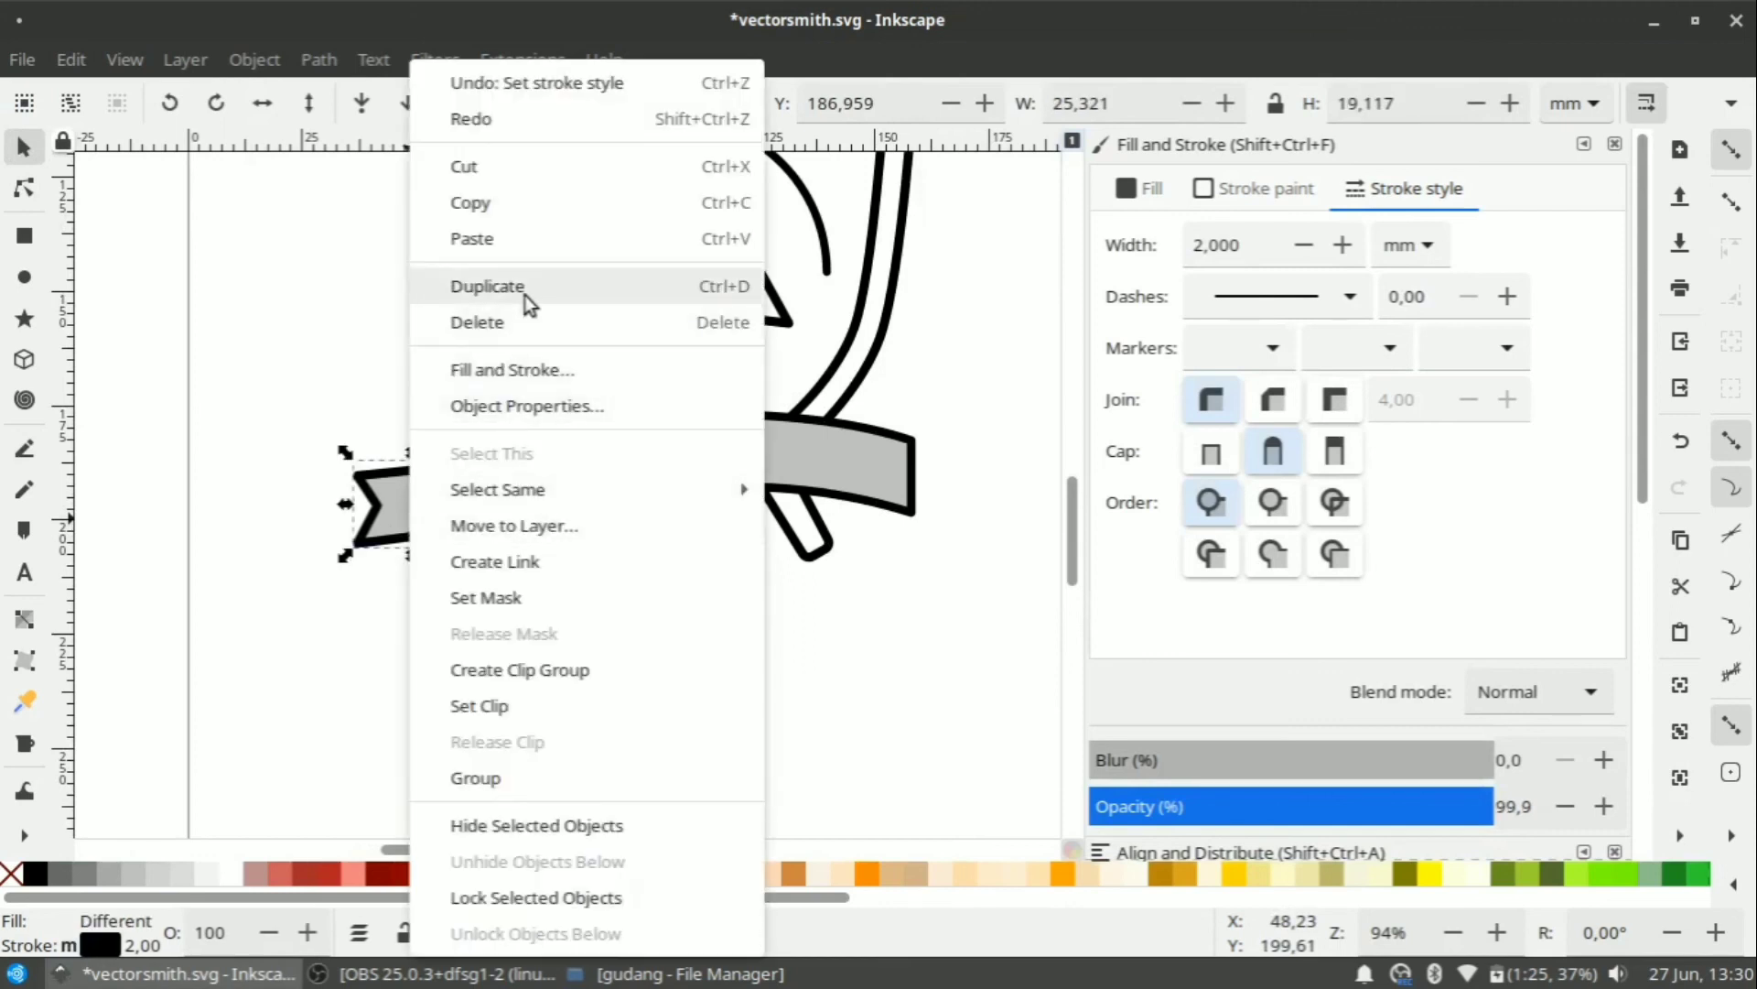
pyautogui.click(488, 287)
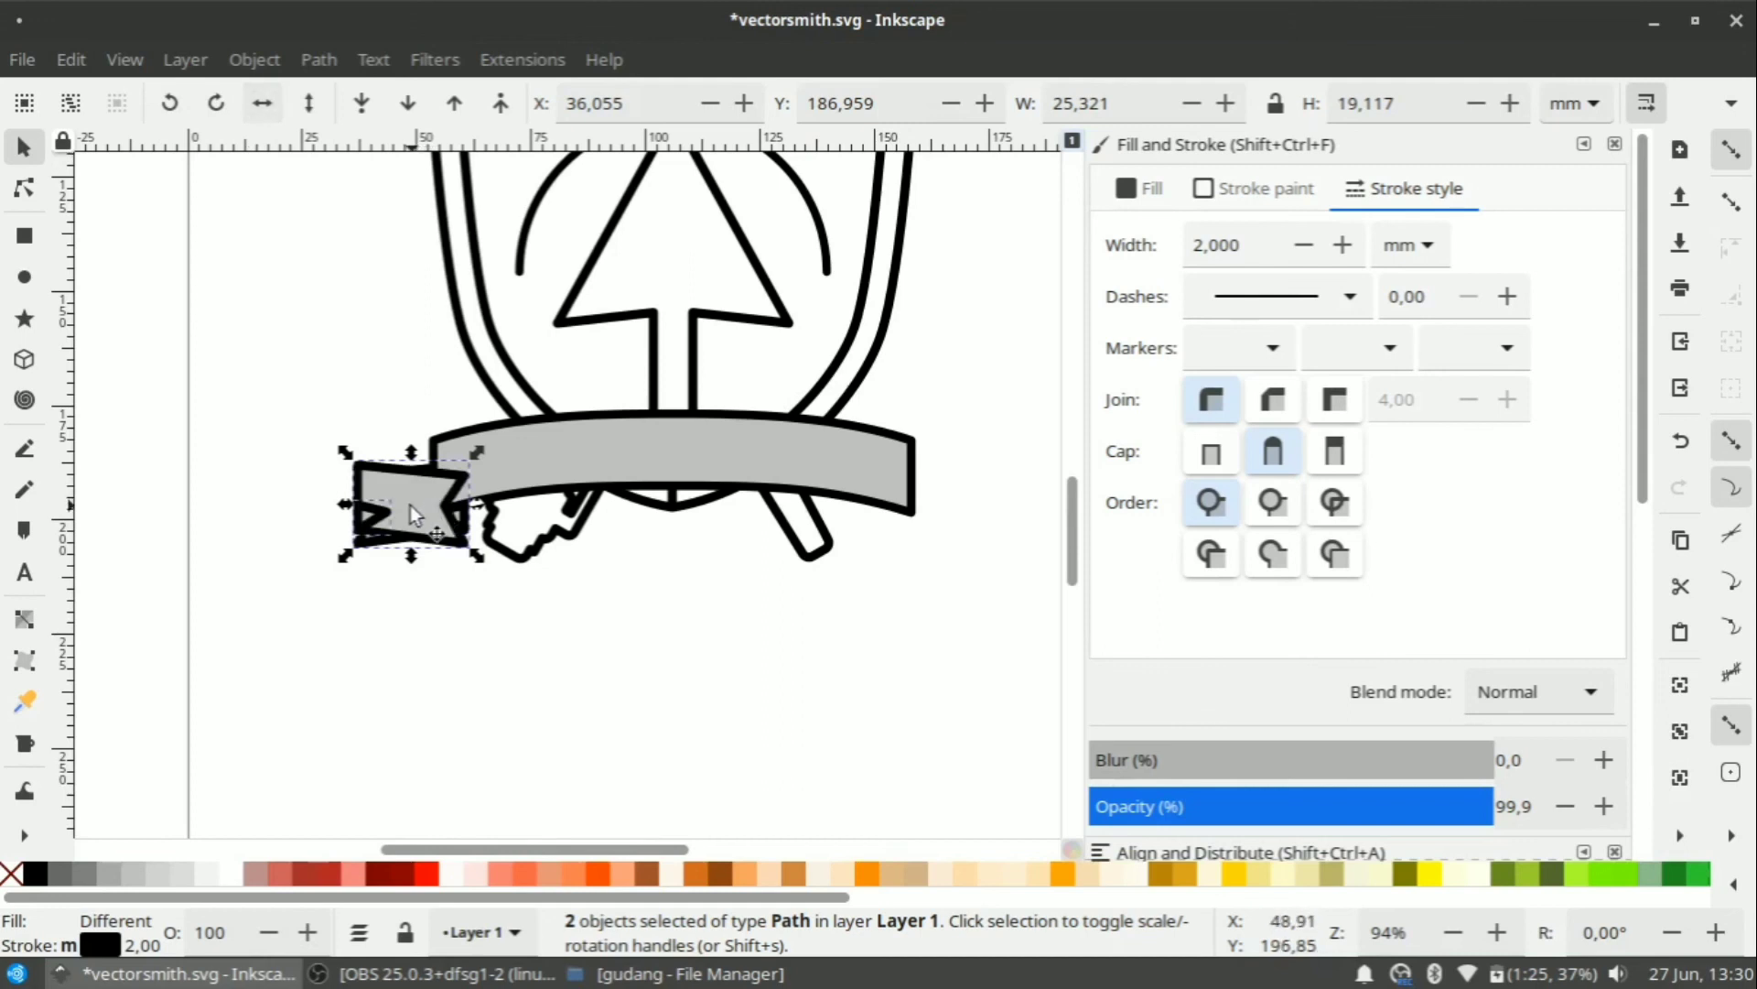
# Place the mirrored copy at the banner's right end, lowered behind the band.
pyautogui.moveTo(435, 483); pyautogui.dragTo(945, 515)
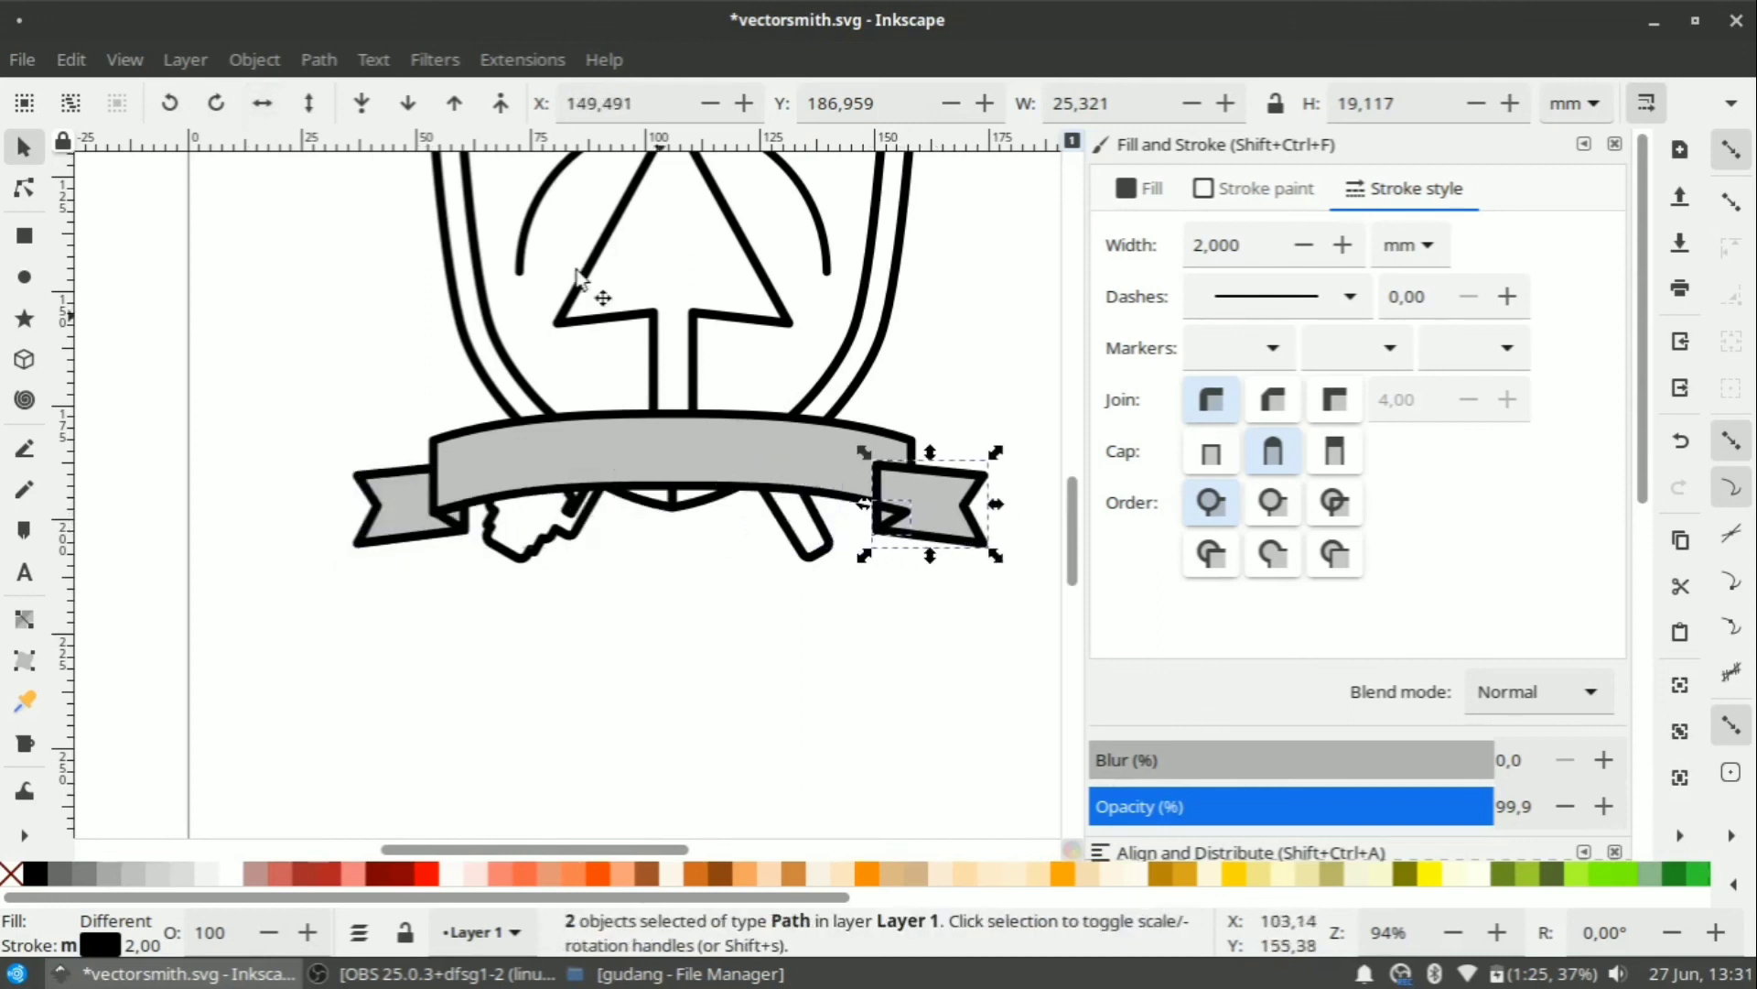
pyautogui.click(361, 102)
pyautogui.scroll(5, 1079, 586)
pyautogui.scroll(-3, 986, 598)
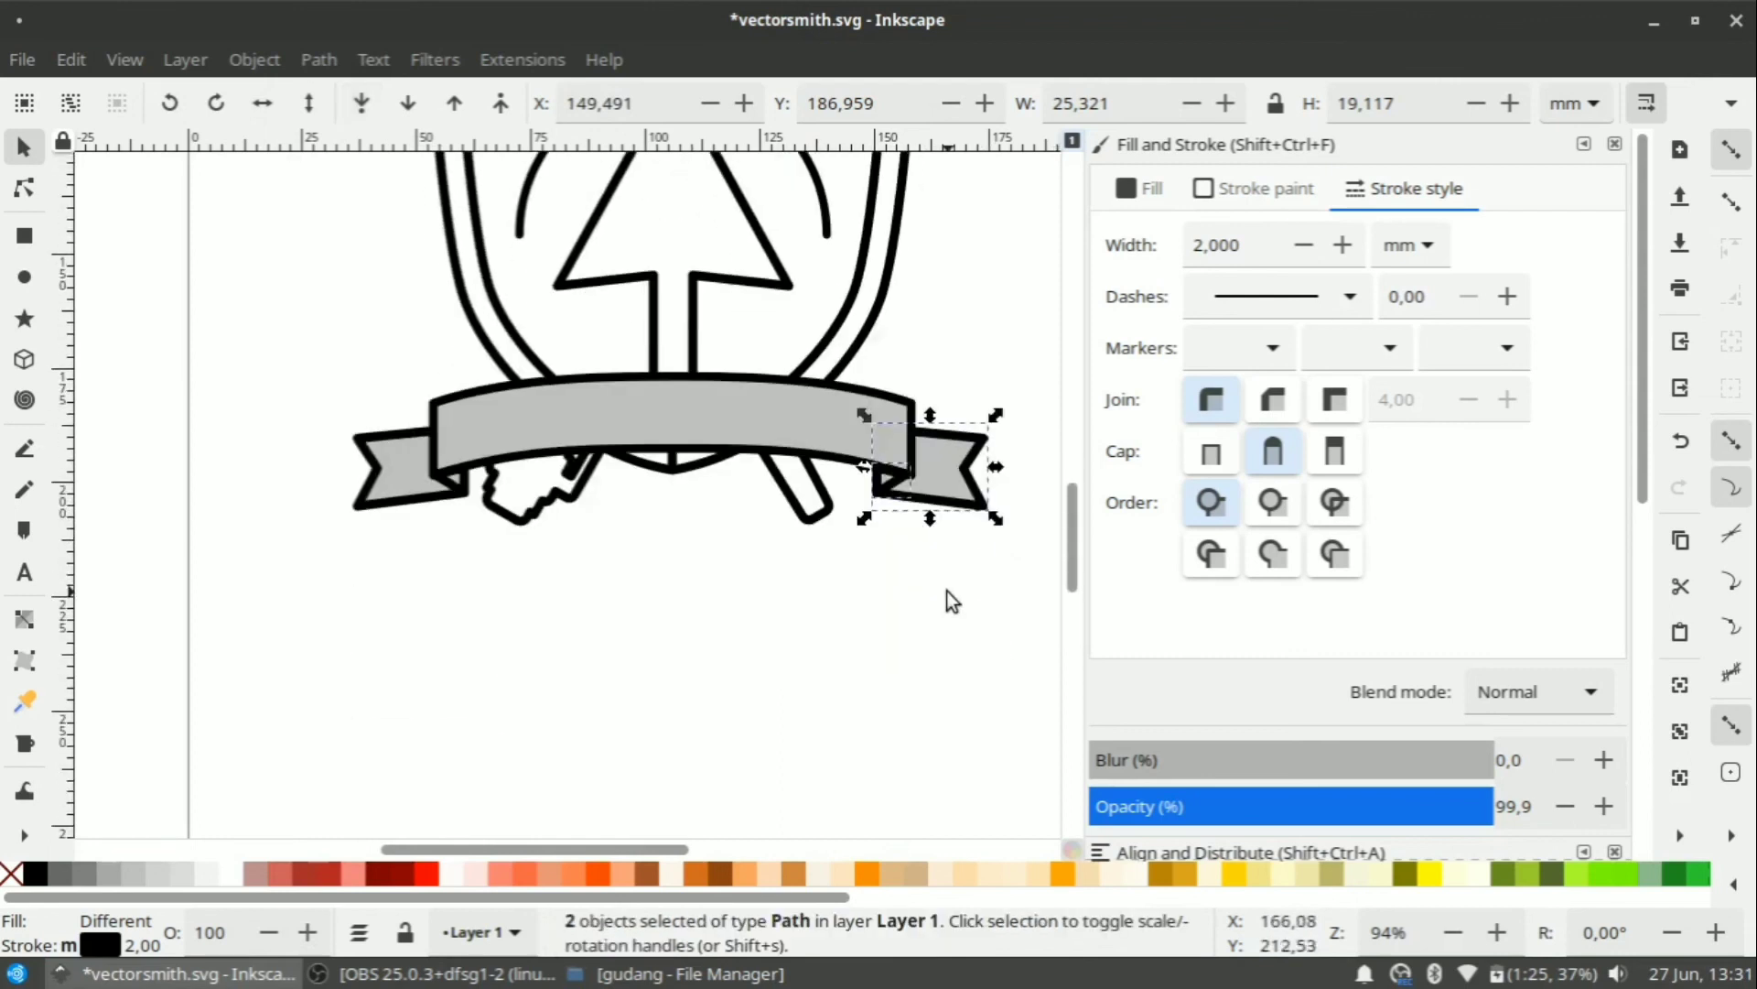
pyautogui.scroll(3, 947, 590)
pyautogui.press('Right')
pyautogui.press('Right')
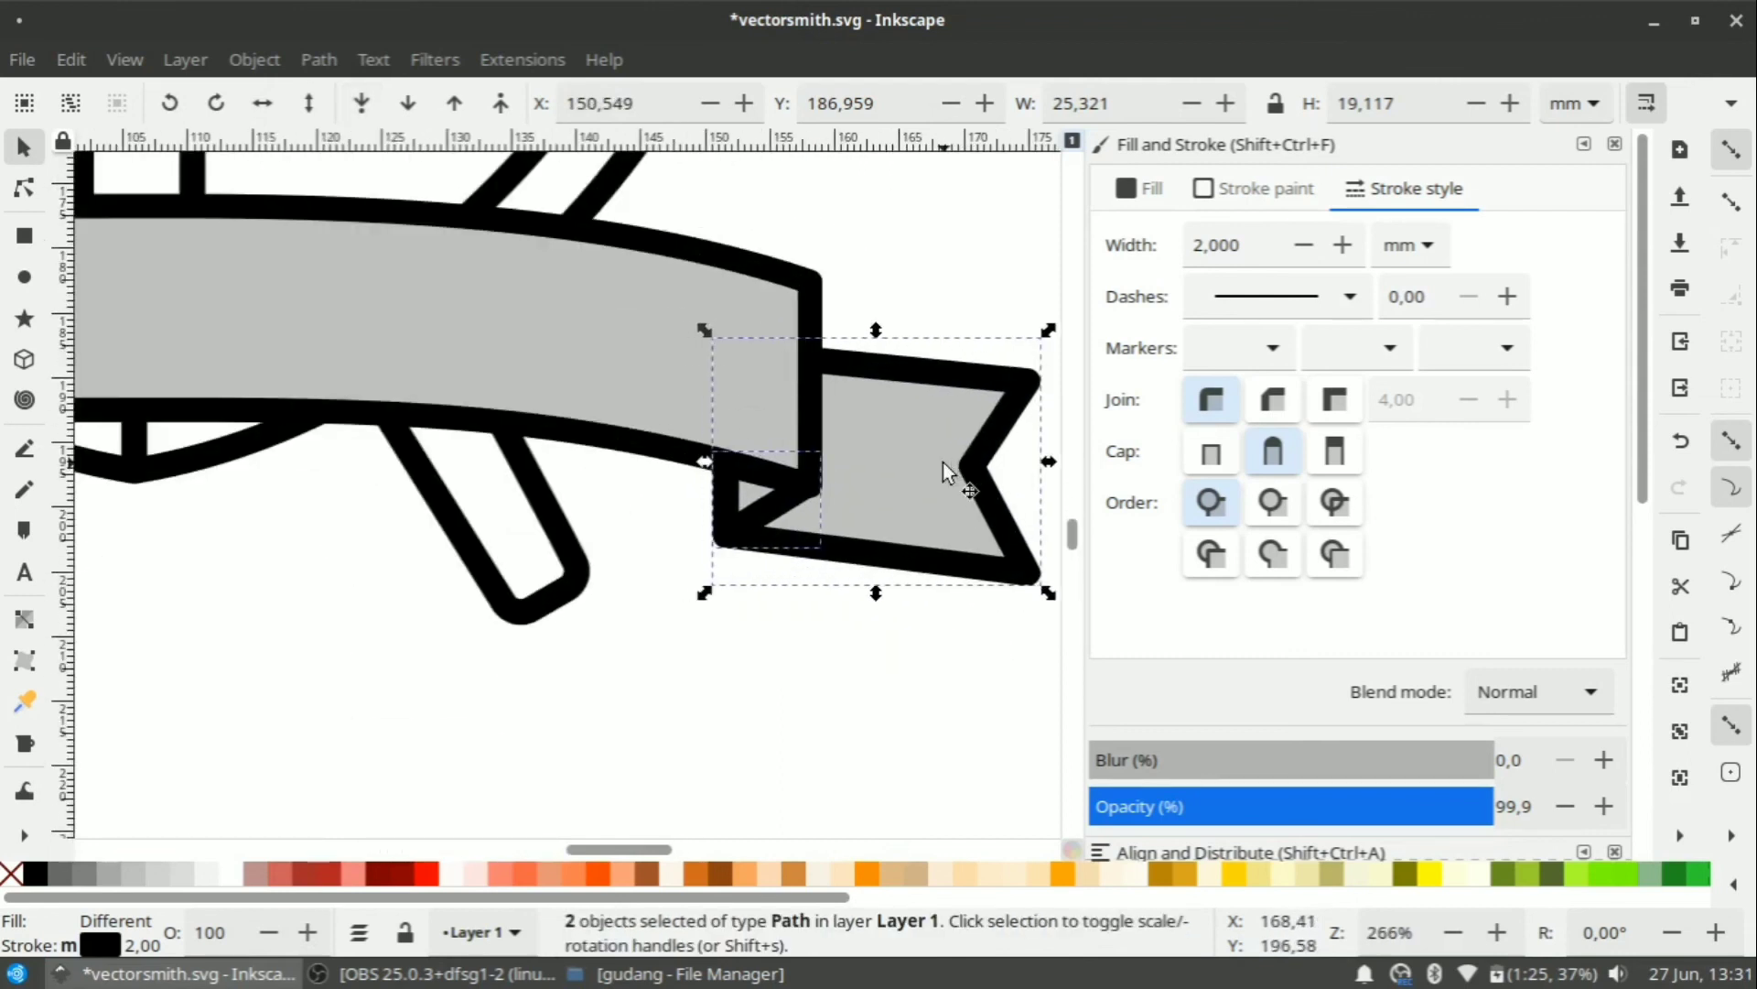
pyautogui.click(791, 710)
pyautogui.scroll(-3, 822, 652)
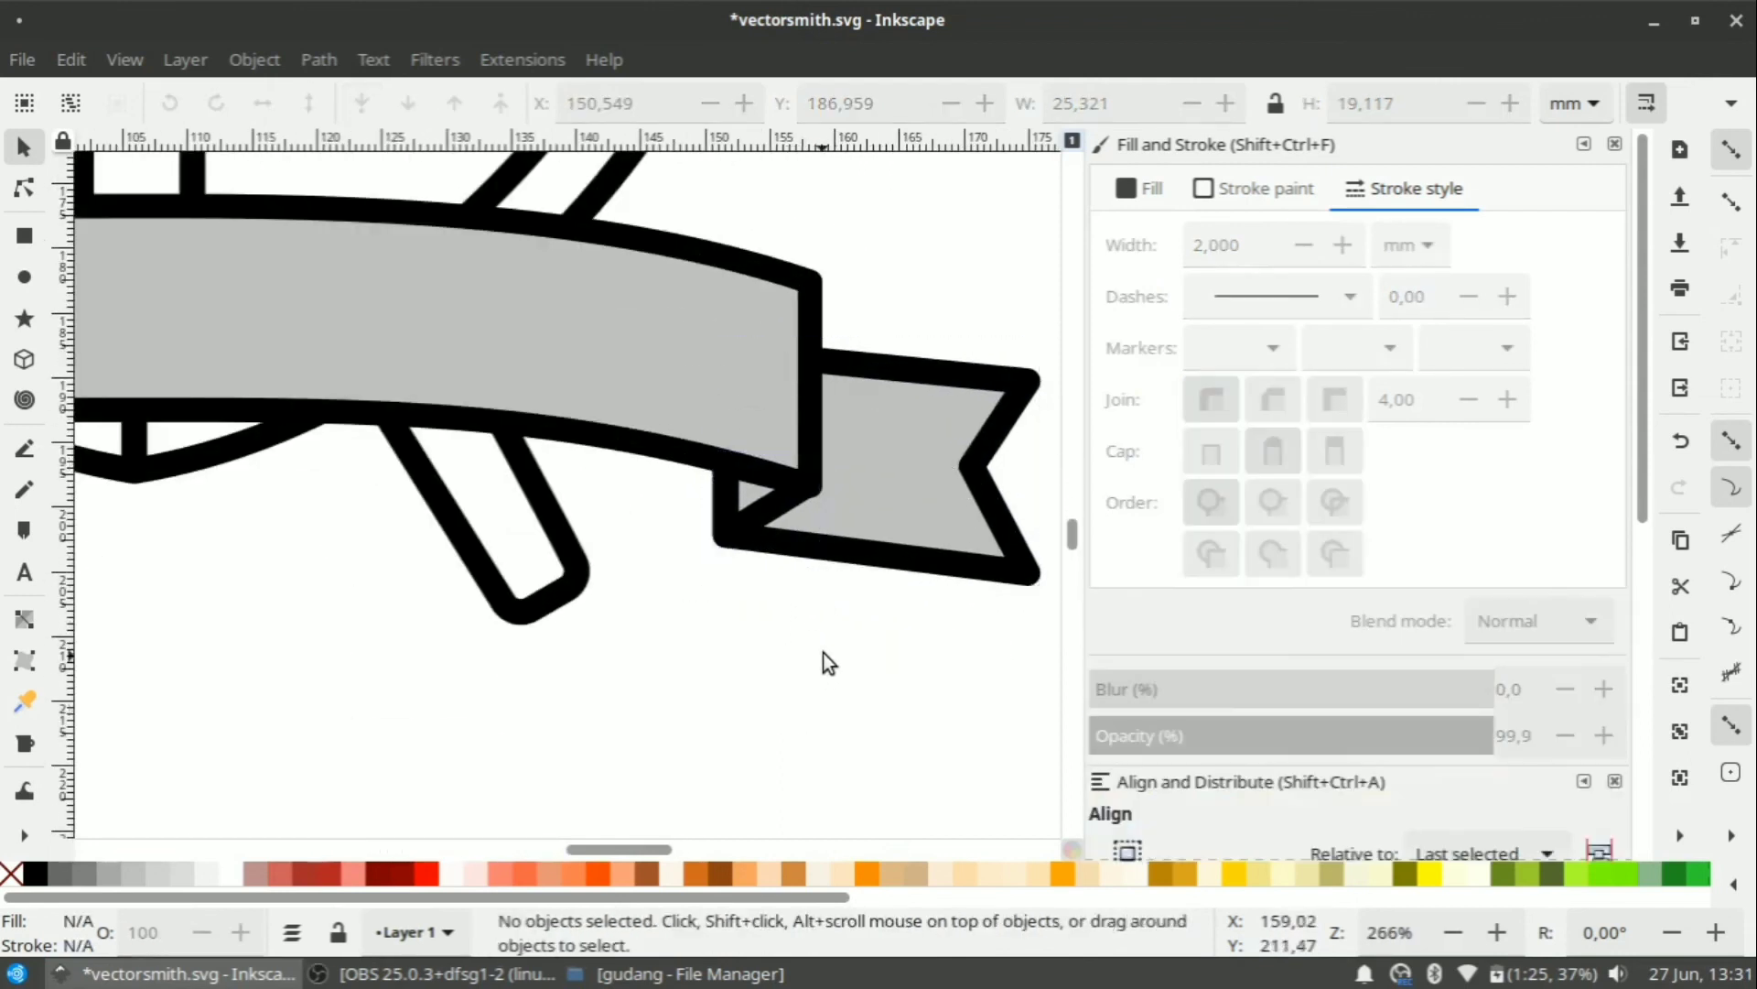
# Fill the ribbon band and both ribbon ends with white.
pyautogui.click(720, 521)
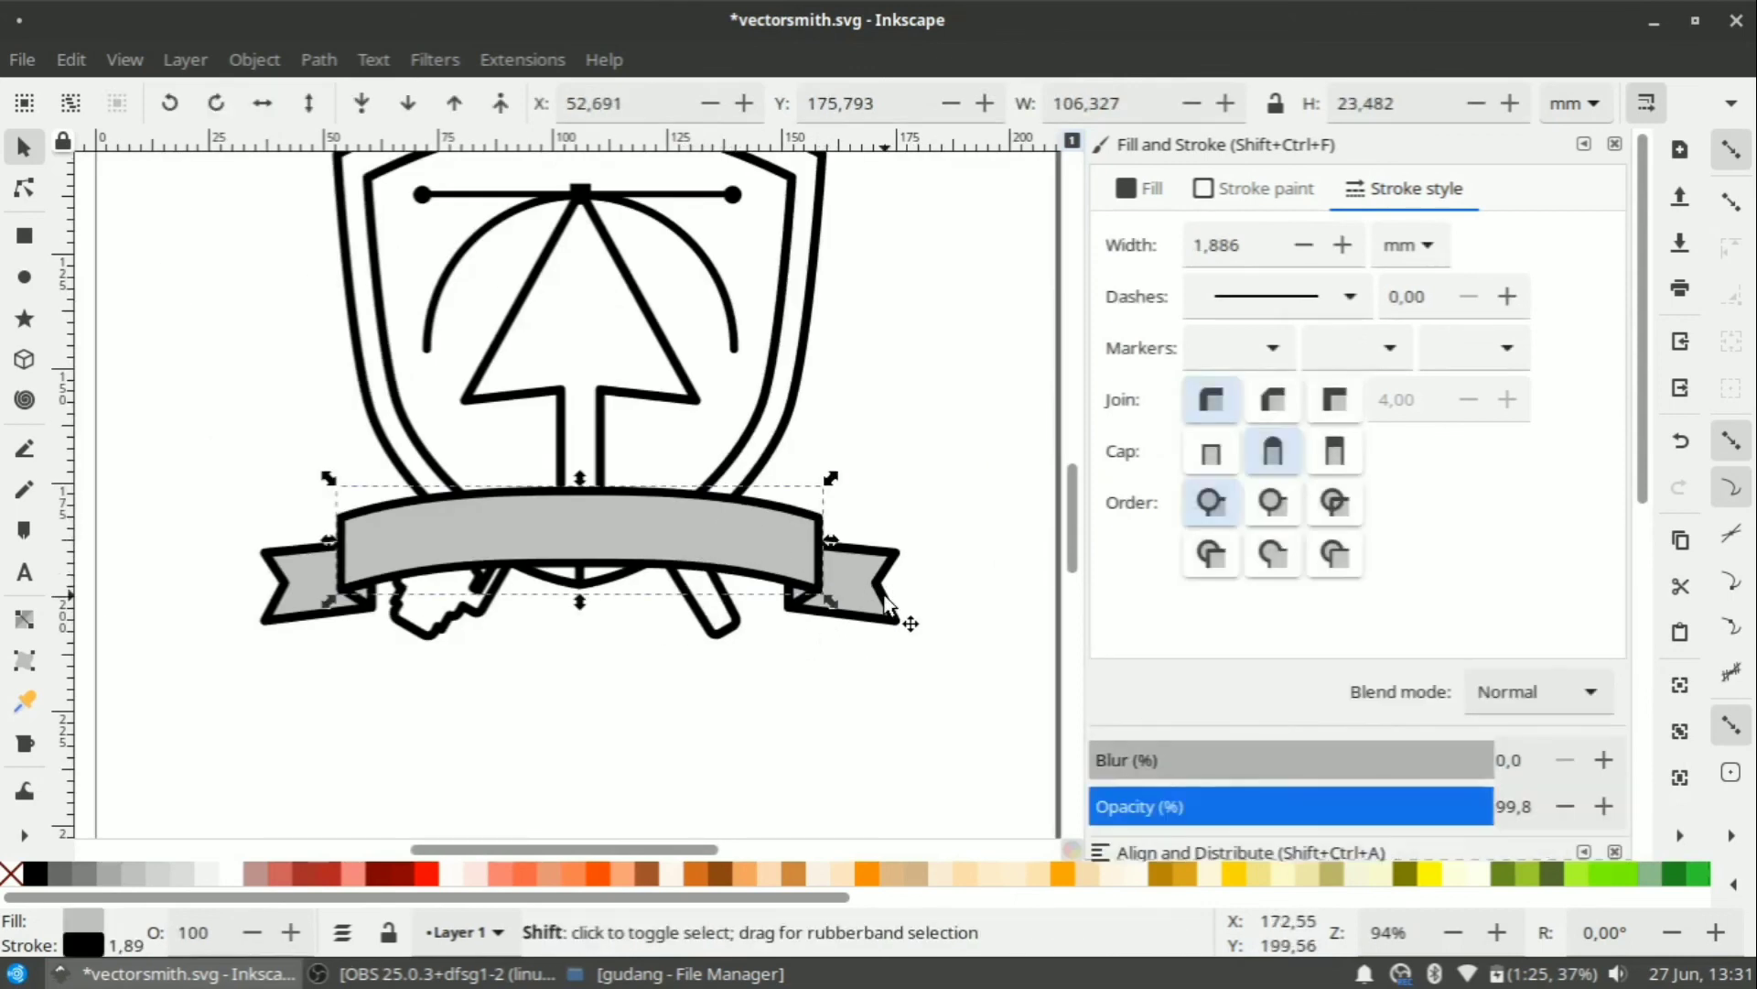
pyautogui.keyDown('shift'); pyautogui.click(884, 600); pyautogui.keyUp('shift')
pyautogui.keyDown('shift'); pyautogui.click(318, 586); pyautogui.keyUp('shift')
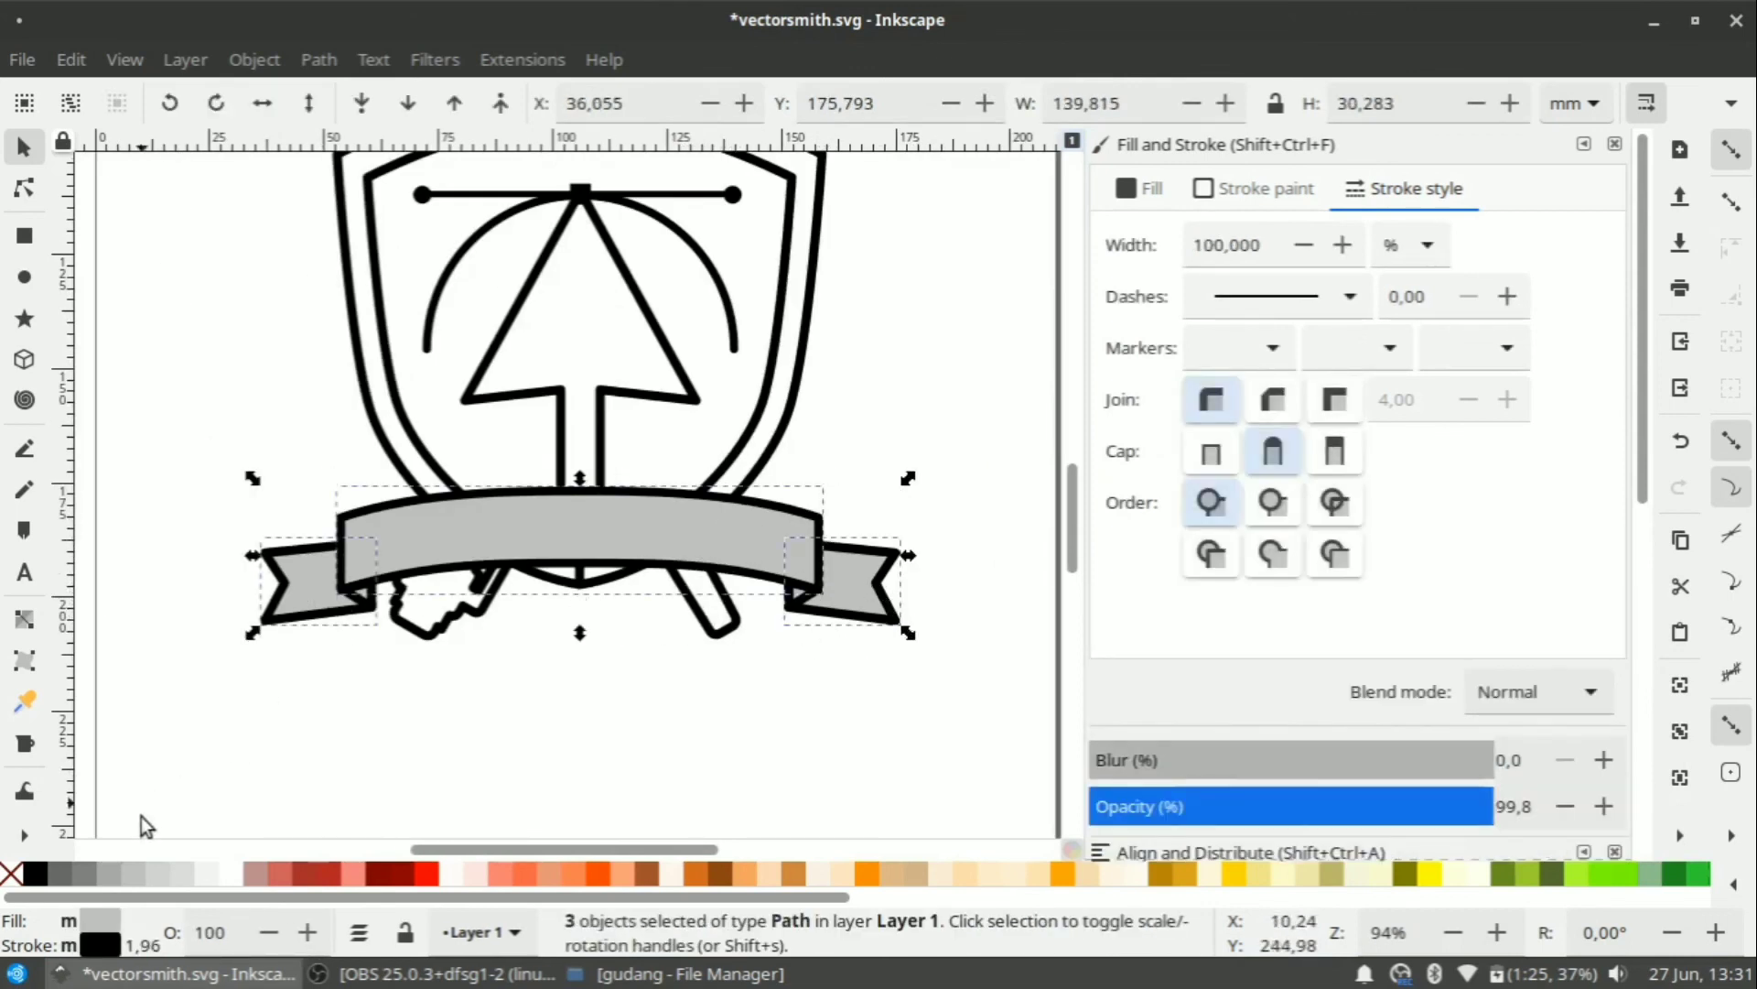
pyautogui.click(231, 876)
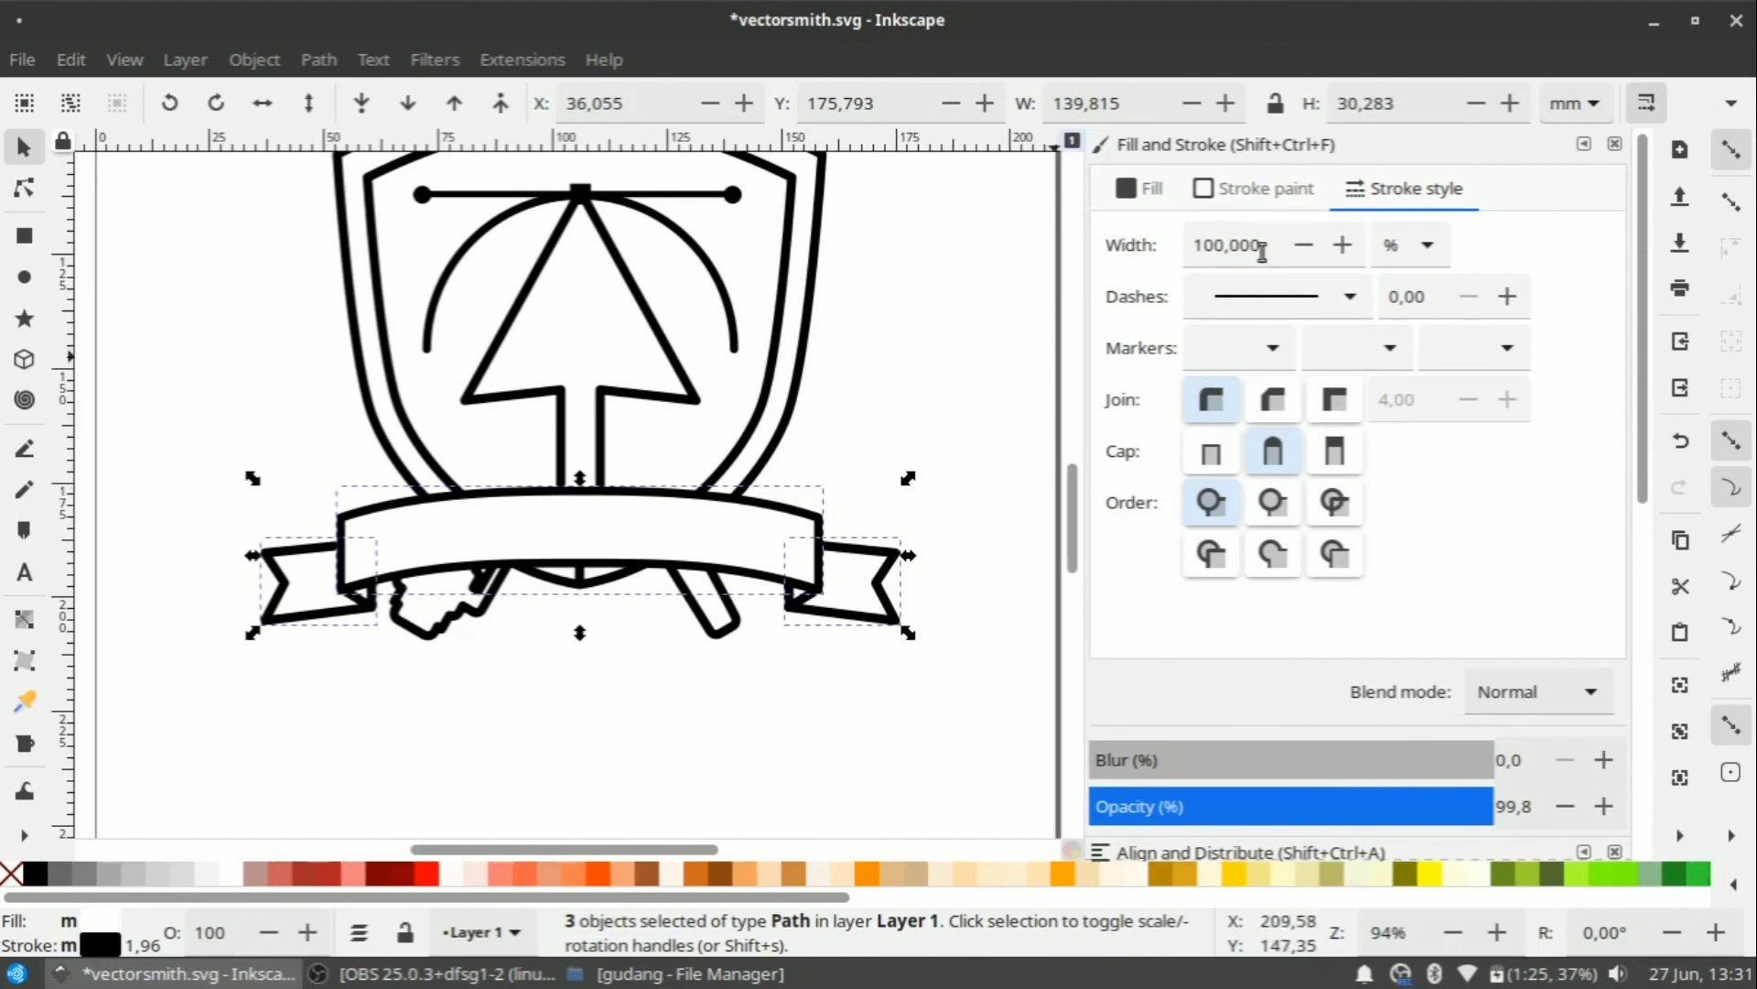
# Set the ribbon pieces' outline width to 2 mm.
pyautogui.click(1410, 246)
pyautogui.click(1405, 157)
pyautogui.click(1179, 242)
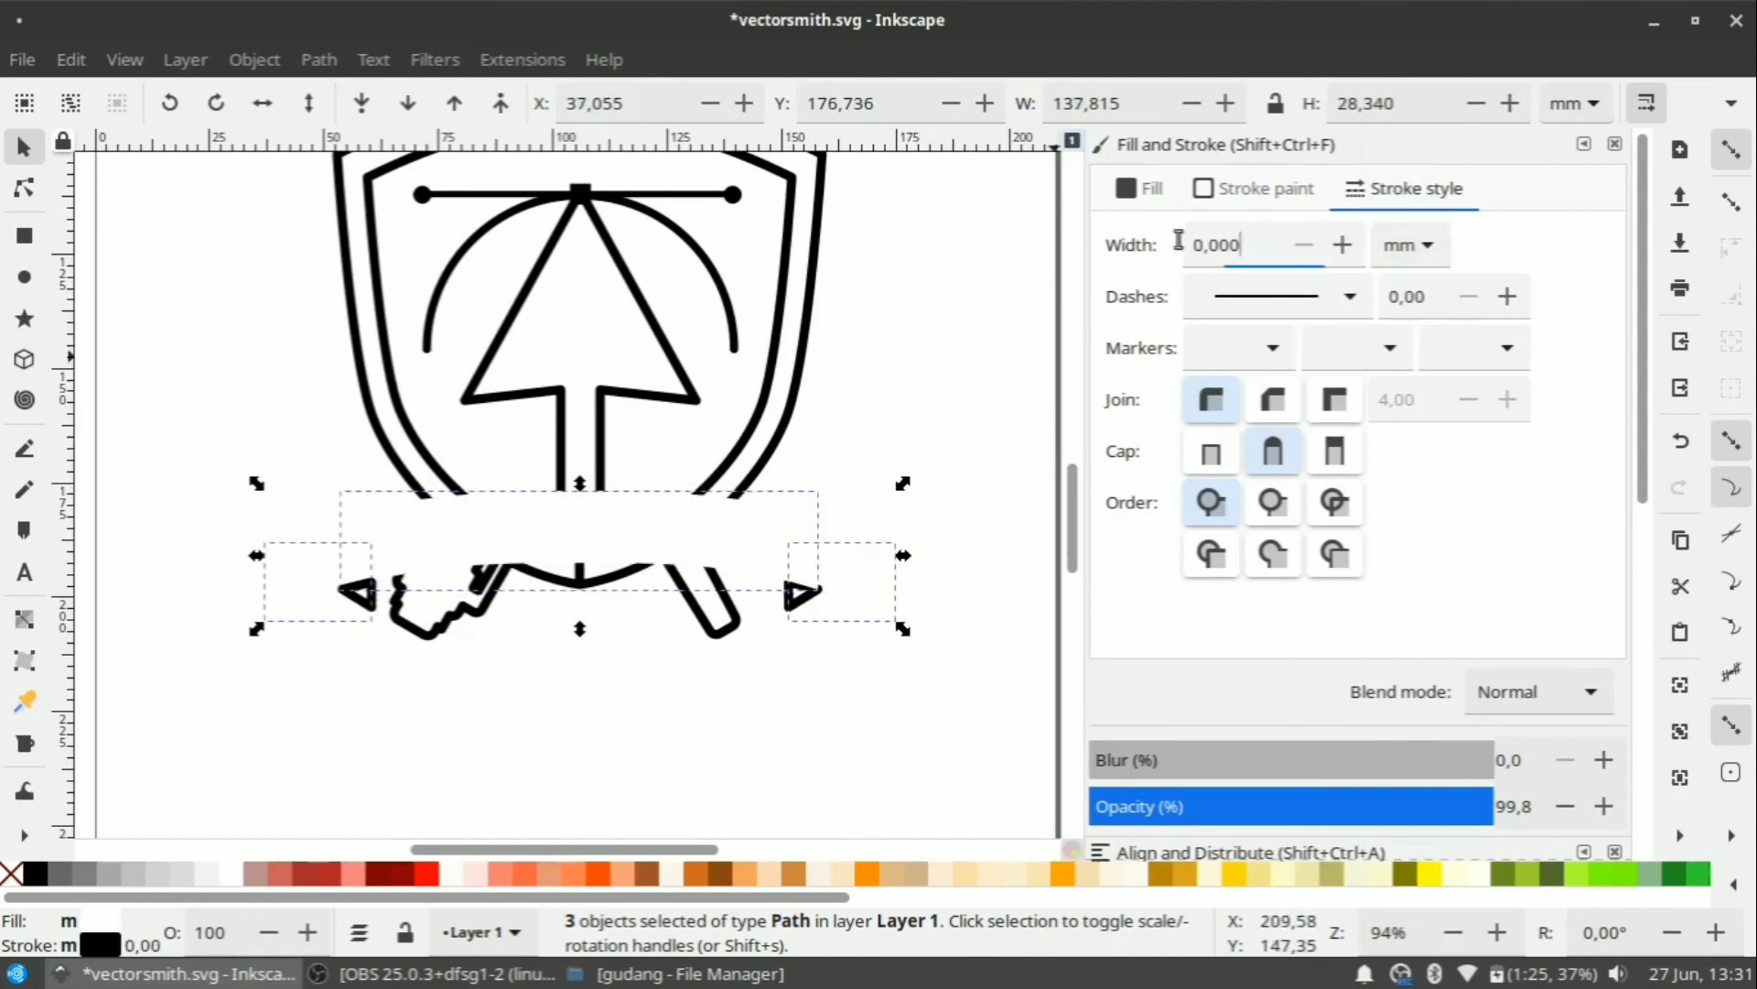
pyautogui.hotkey('ctrl', 'a')
pyautogui.write('2')
pyautogui.press('Return')
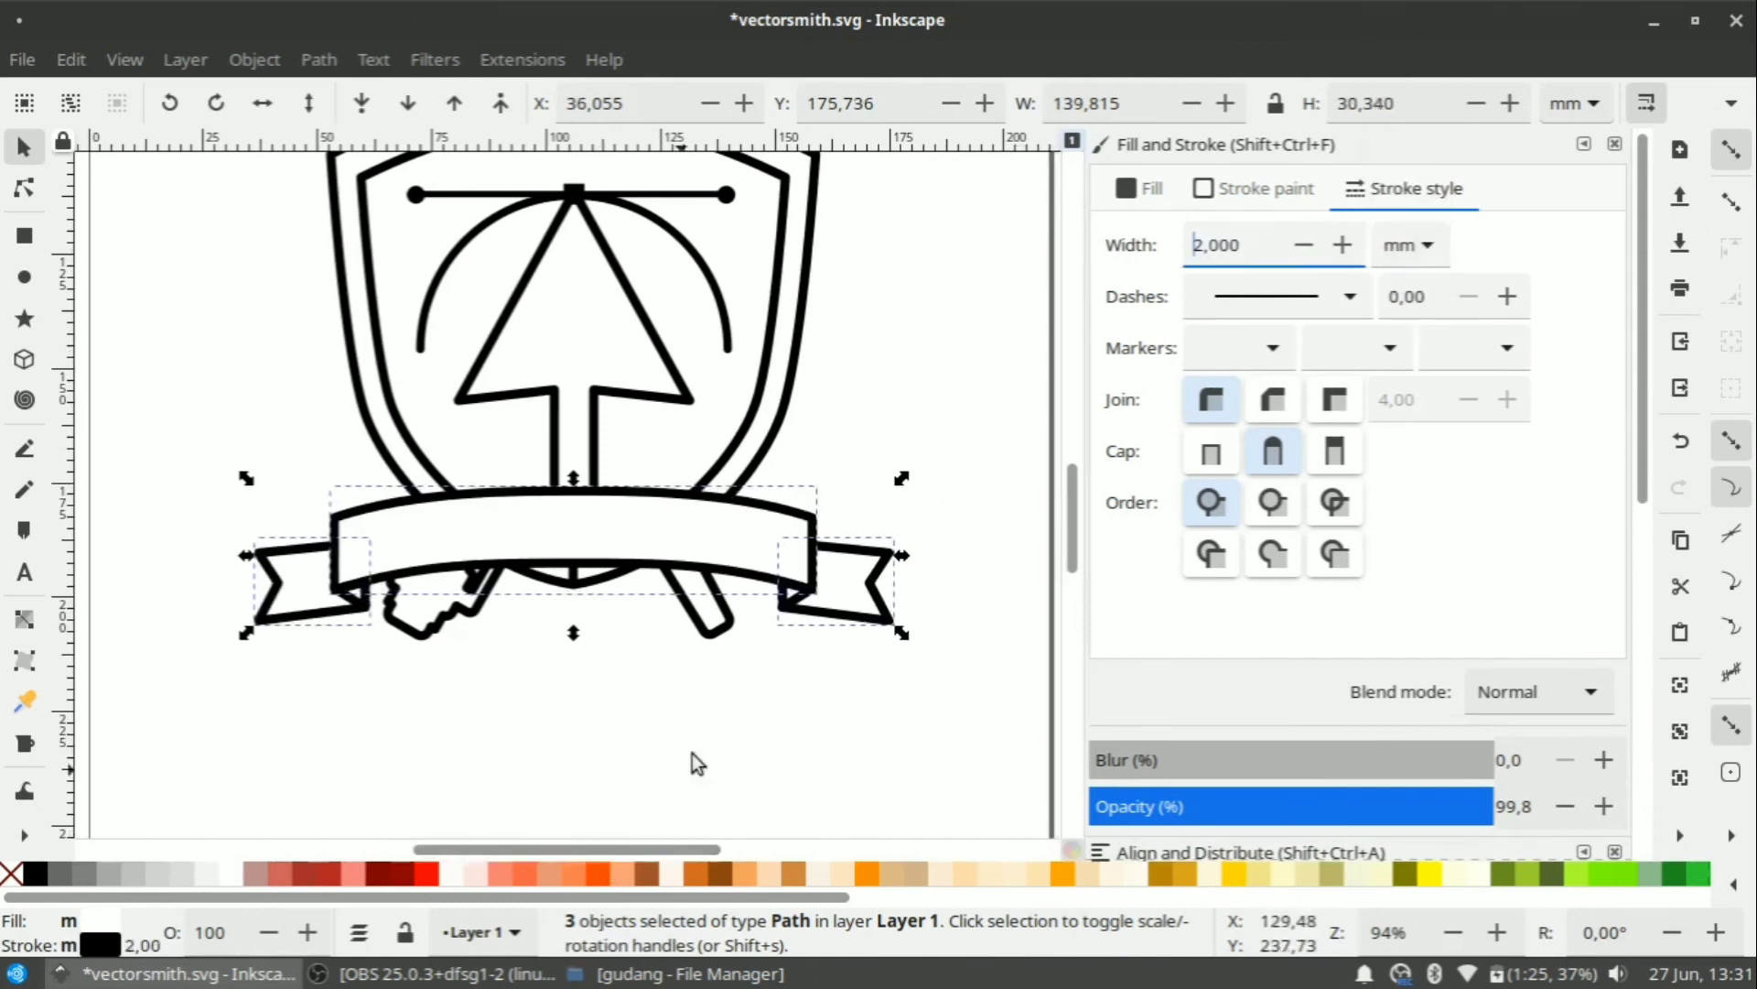
pyautogui.click(615, 645)
pyautogui.scroll(-2, 616, 645)
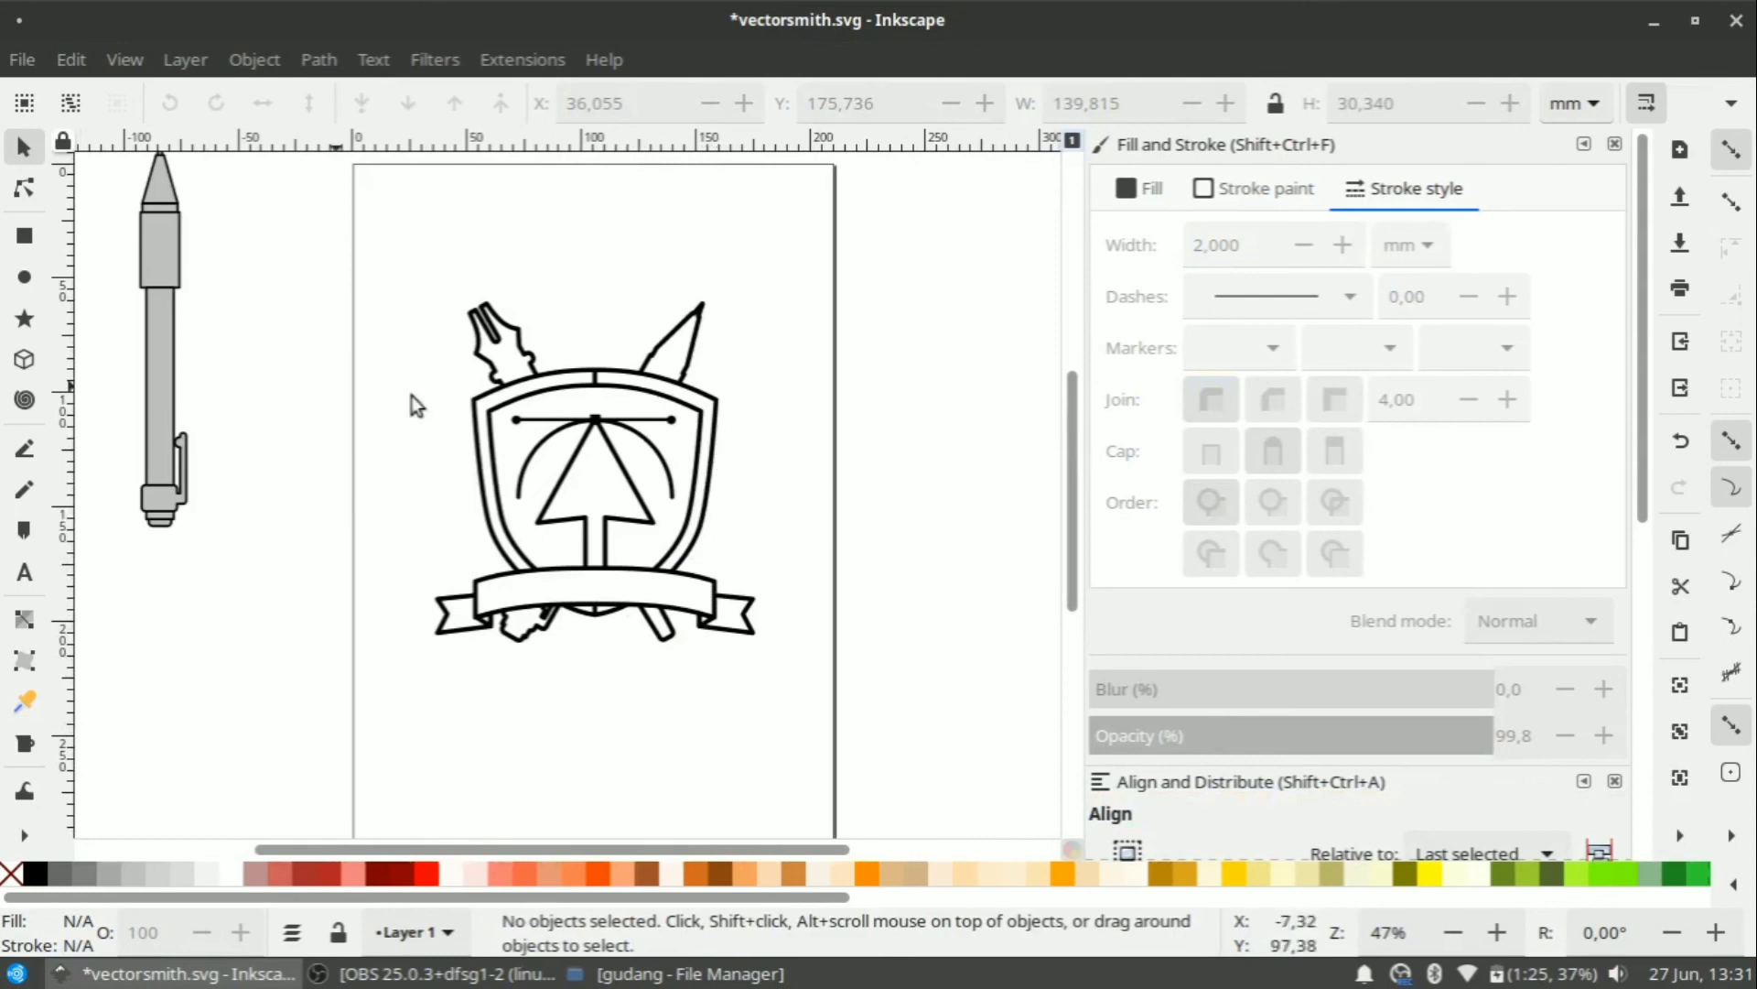
# Select all five ribbon pieces and nudge them up to Y 170.973 mm.
pyautogui.moveTo(372, 165); pyautogui.dragTo(806, 678)
pyautogui.scroll(2, 636, 567)
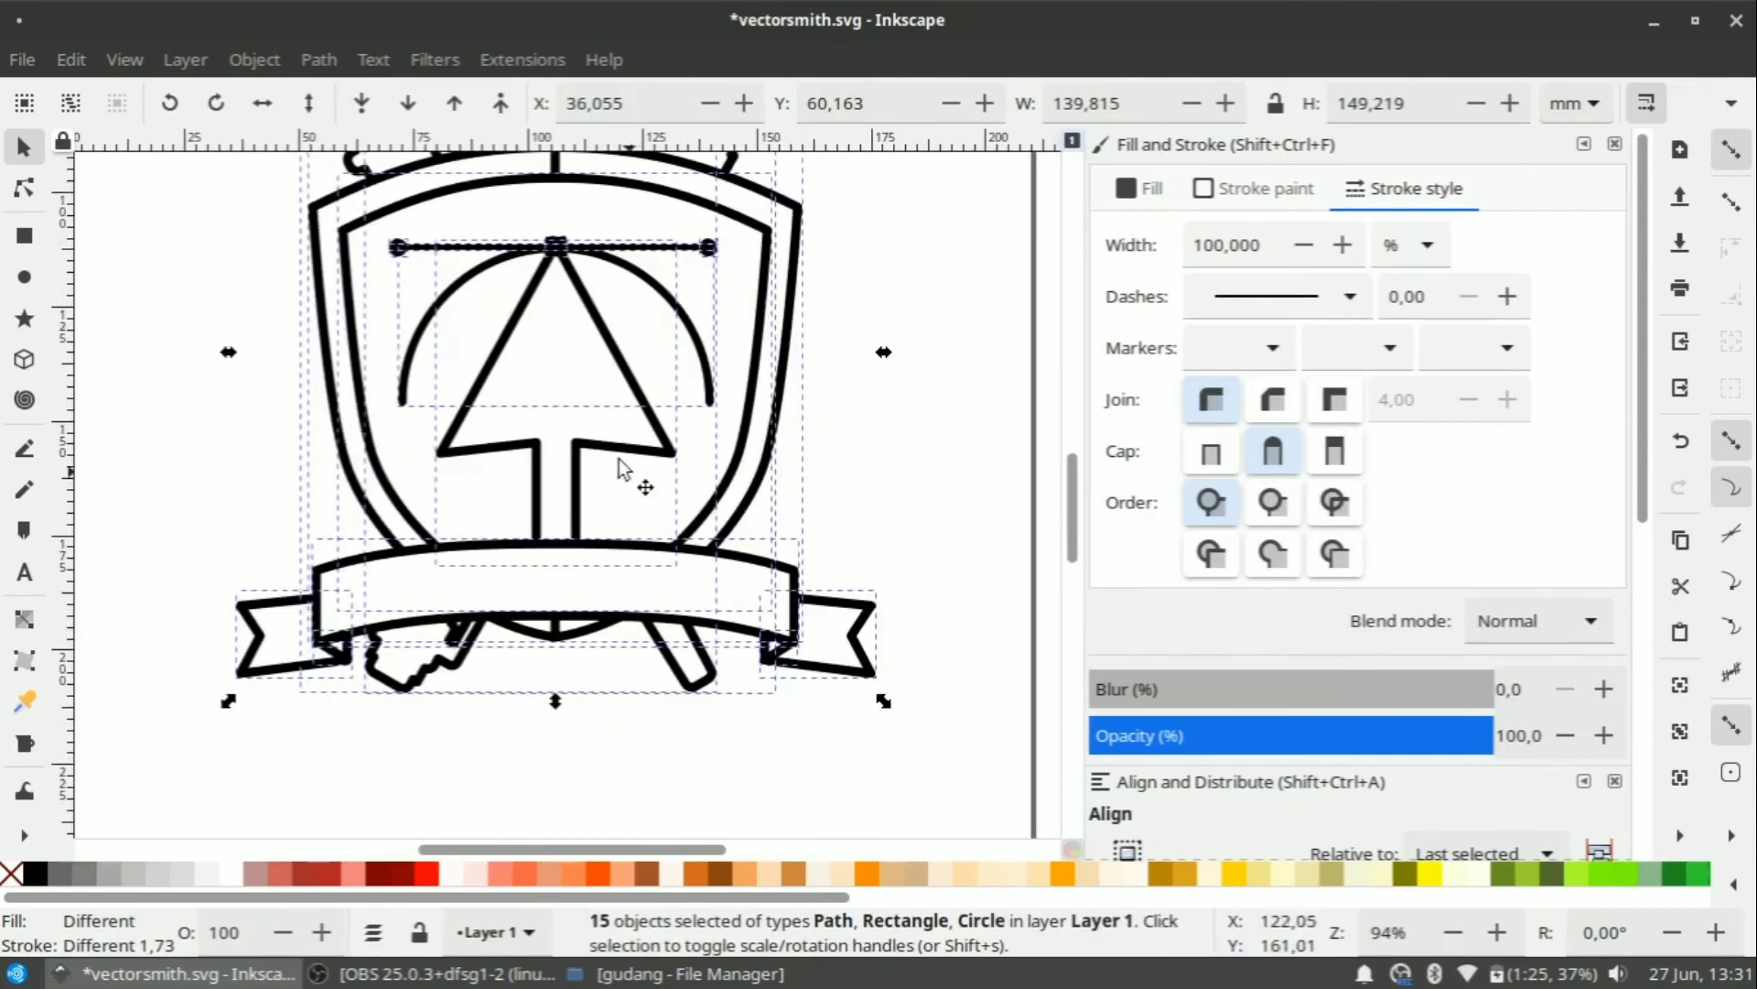
pyautogui.scroll(-1, 619, 469)
pyautogui.scroll(4, 812, 456)
pyautogui.click(813, 456)
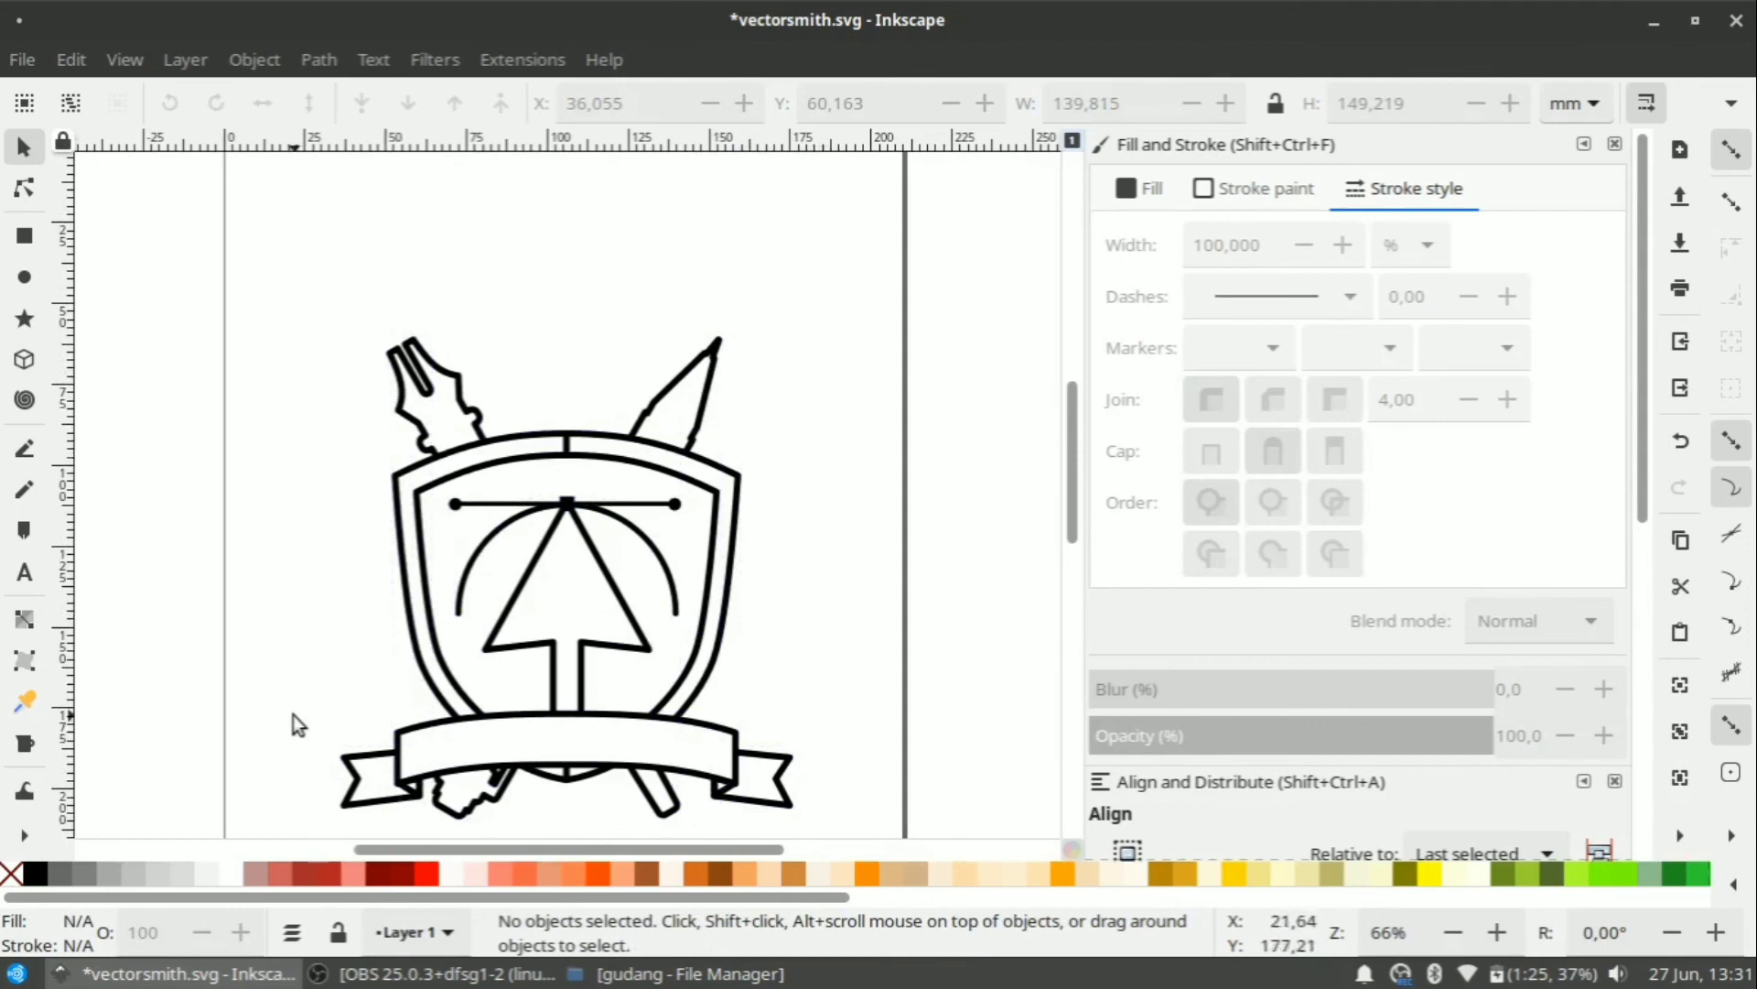
pyautogui.click(355, 758)
pyautogui.moveTo(277, 672); pyautogui.dragTo(870, 820)
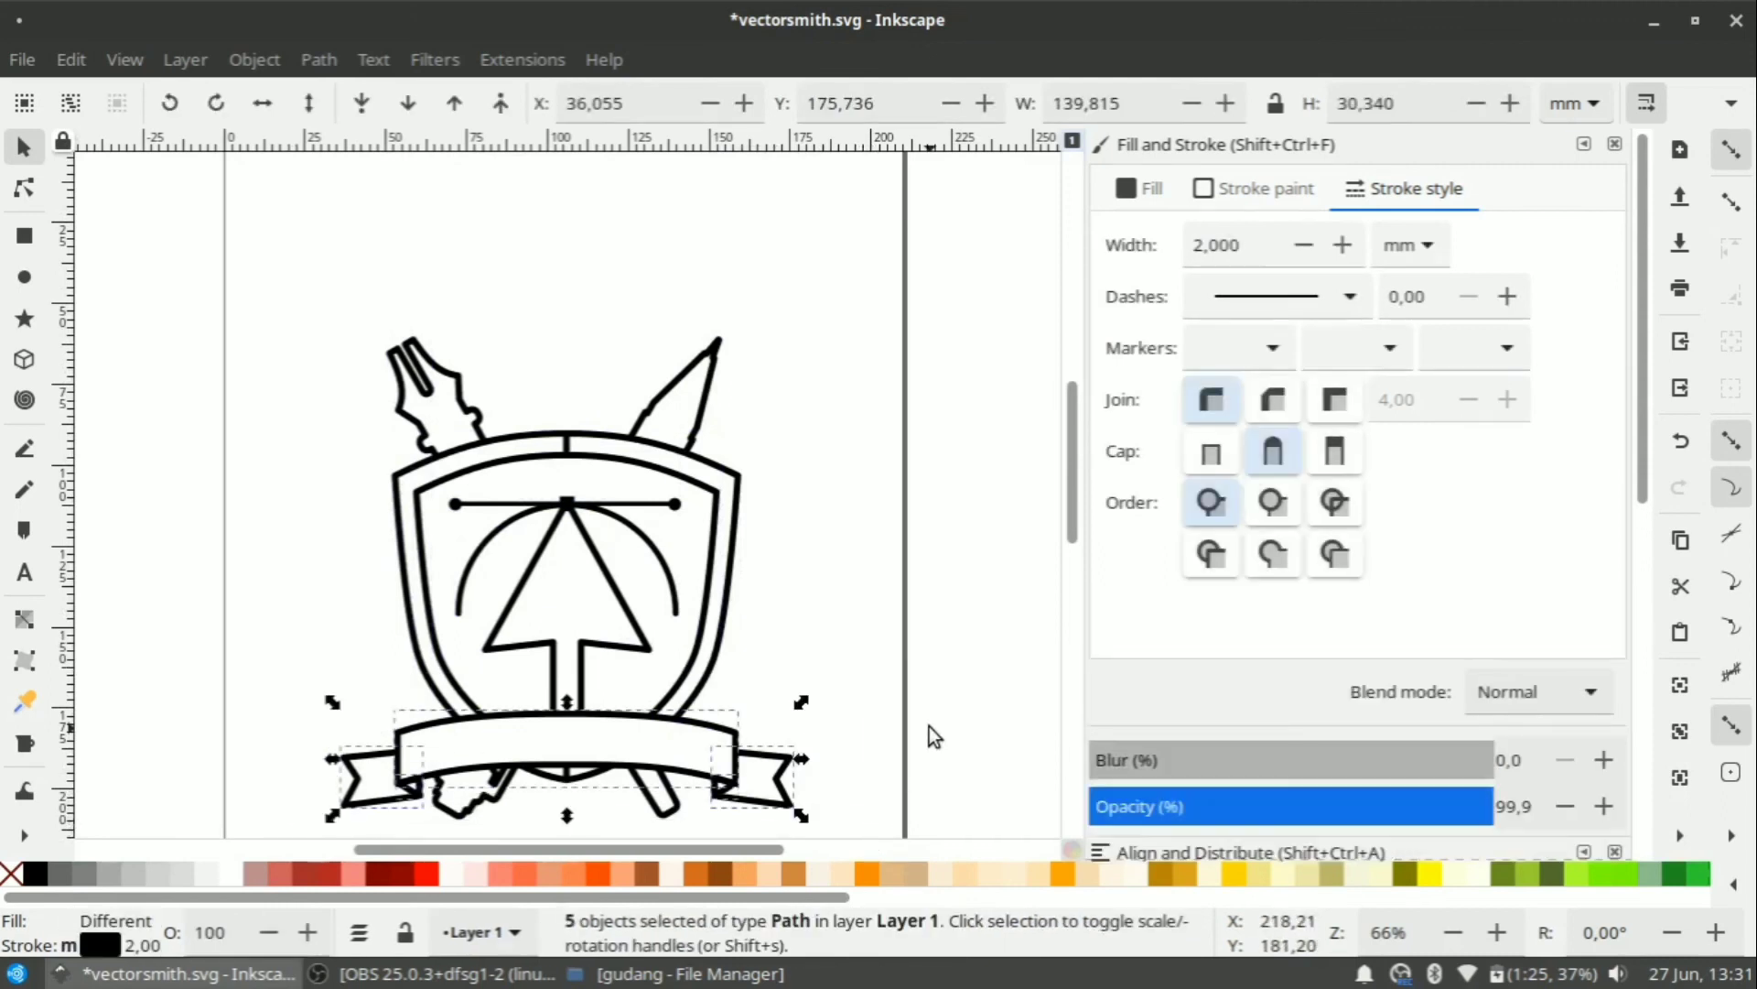
pyautogui.press('Up')
pyautogui.press('Up')
pyautogui.press('Up')
pyautogui.press('Up')
pyautogui.press('Up')
pyautogui.press('Up')
pyautogui.press('Up')
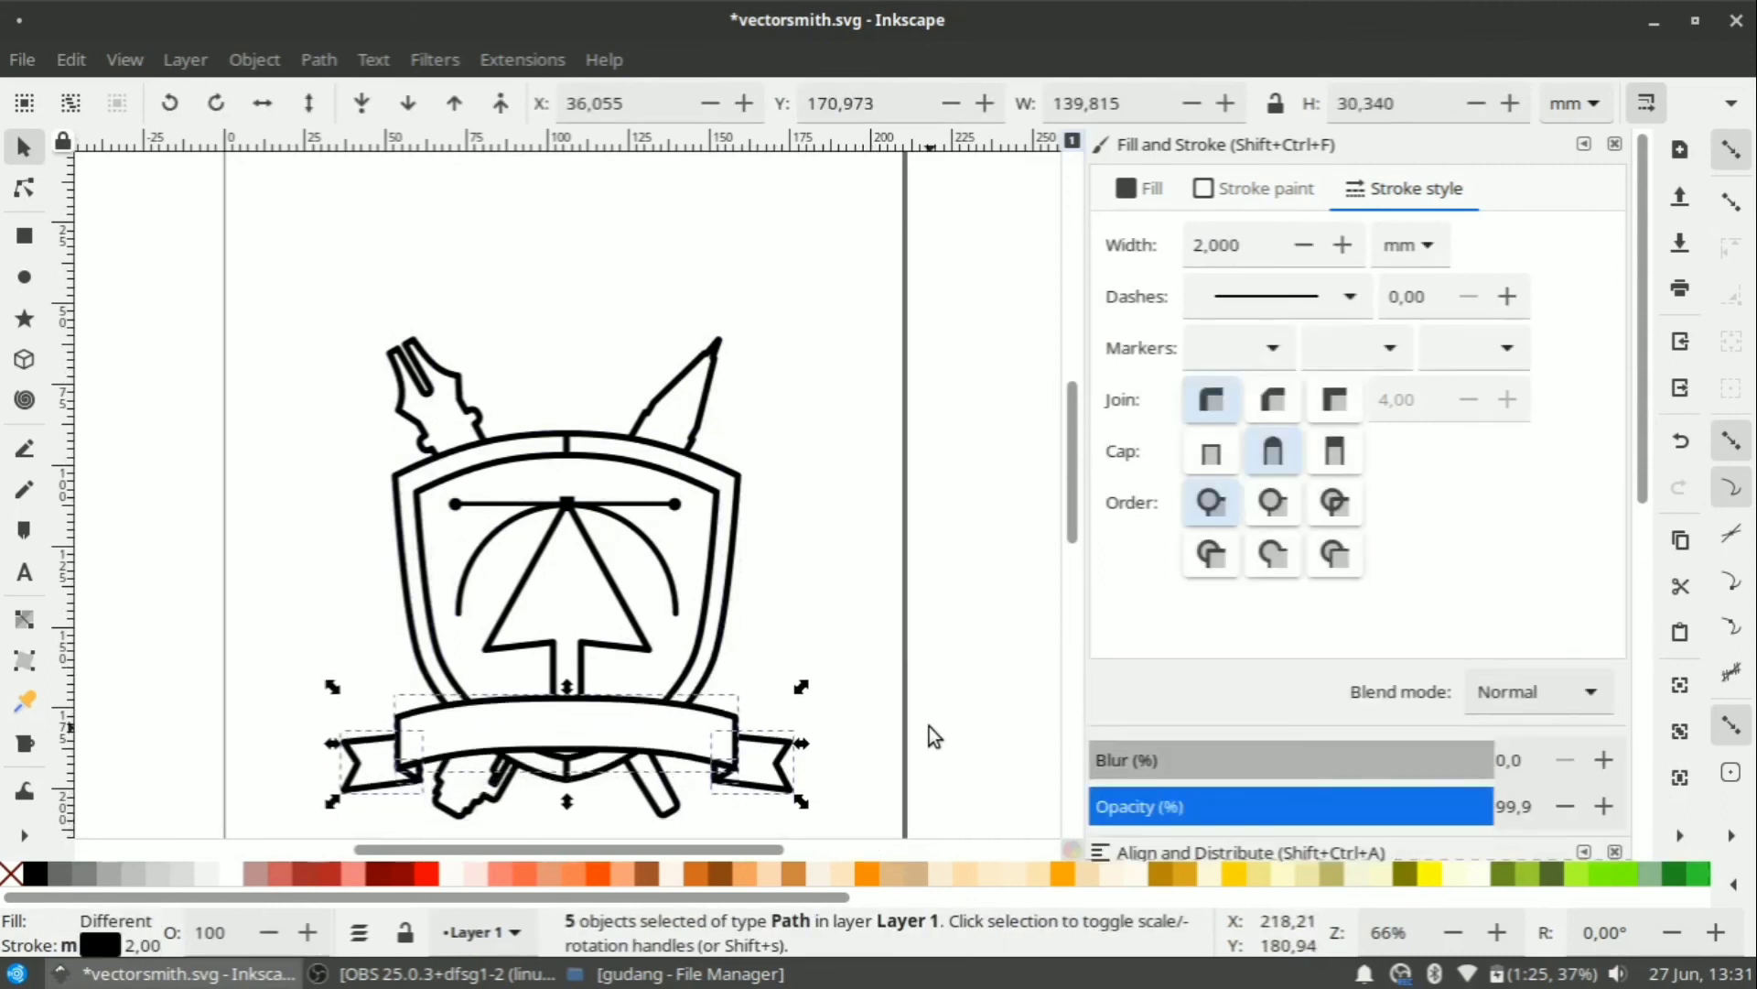